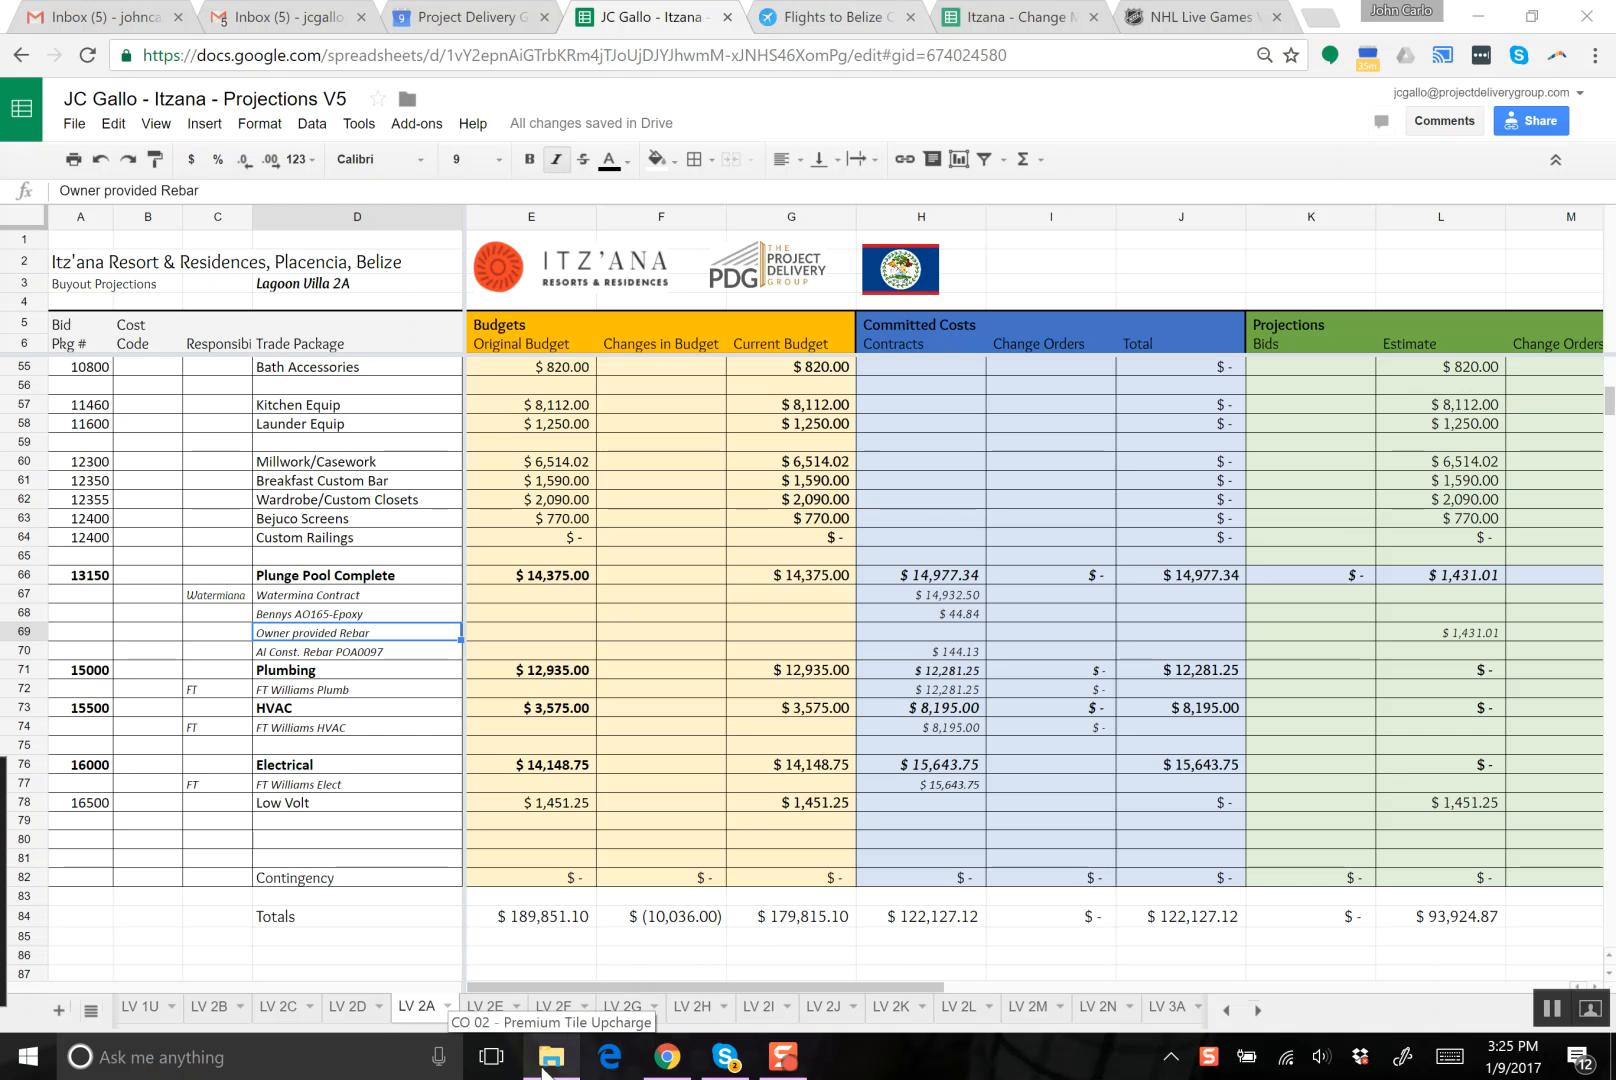
- Open the 170107 COP 02 Watermania Premium Tile Upcharge PDF and examine the per-unit upcharge table on its second page
{"action": "left_click", "coordinate": [547, 1068]}
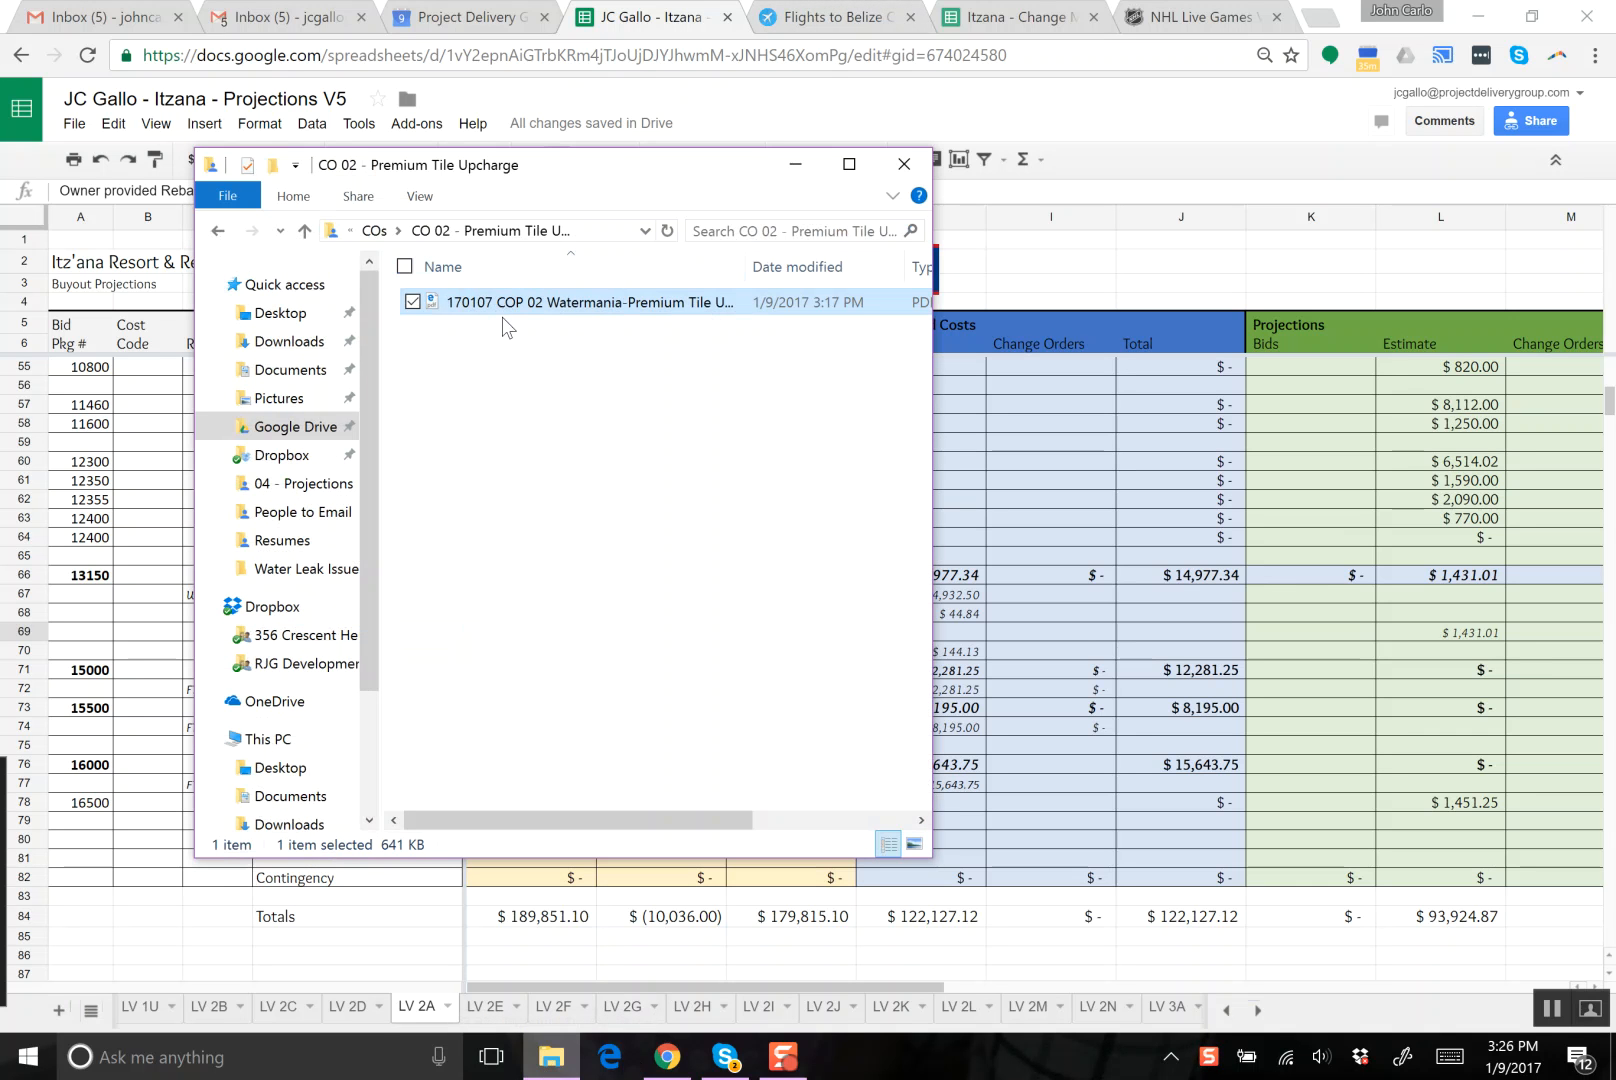
{"action": "double_click", "coordinate": [510, 318]}
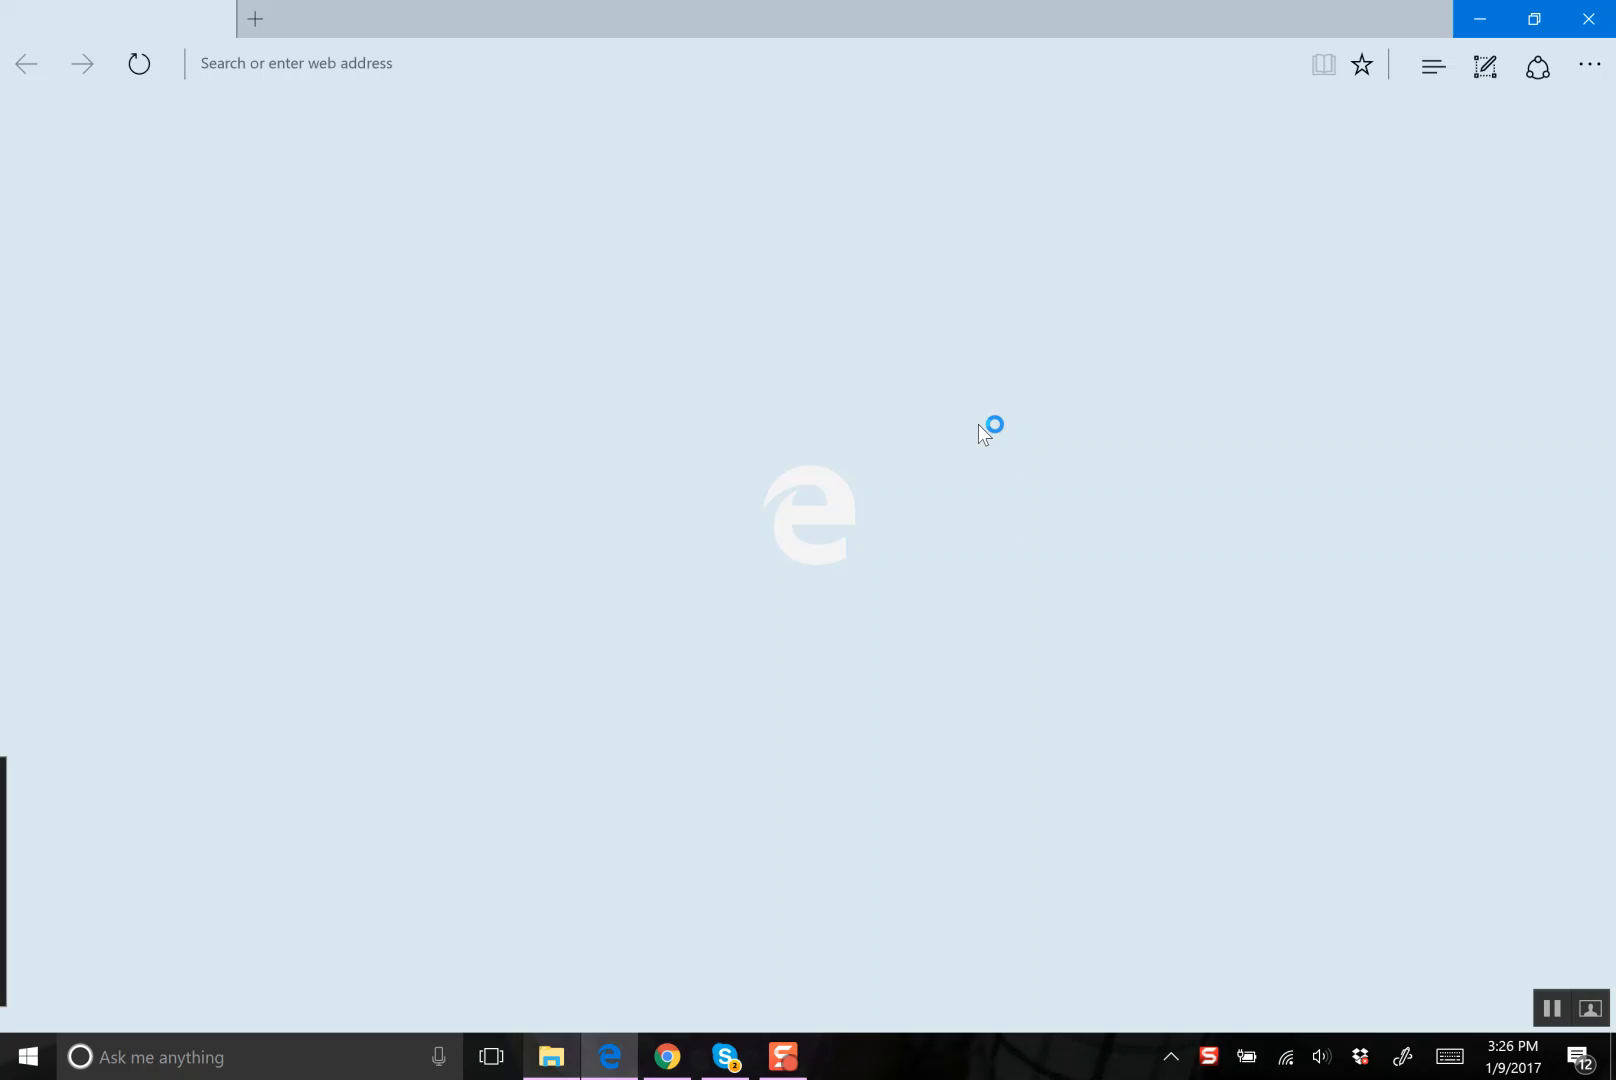
{"action": "scroll", "coordinate": [723, 349], "scroll_direction": "down", "scroll_amount": 15}
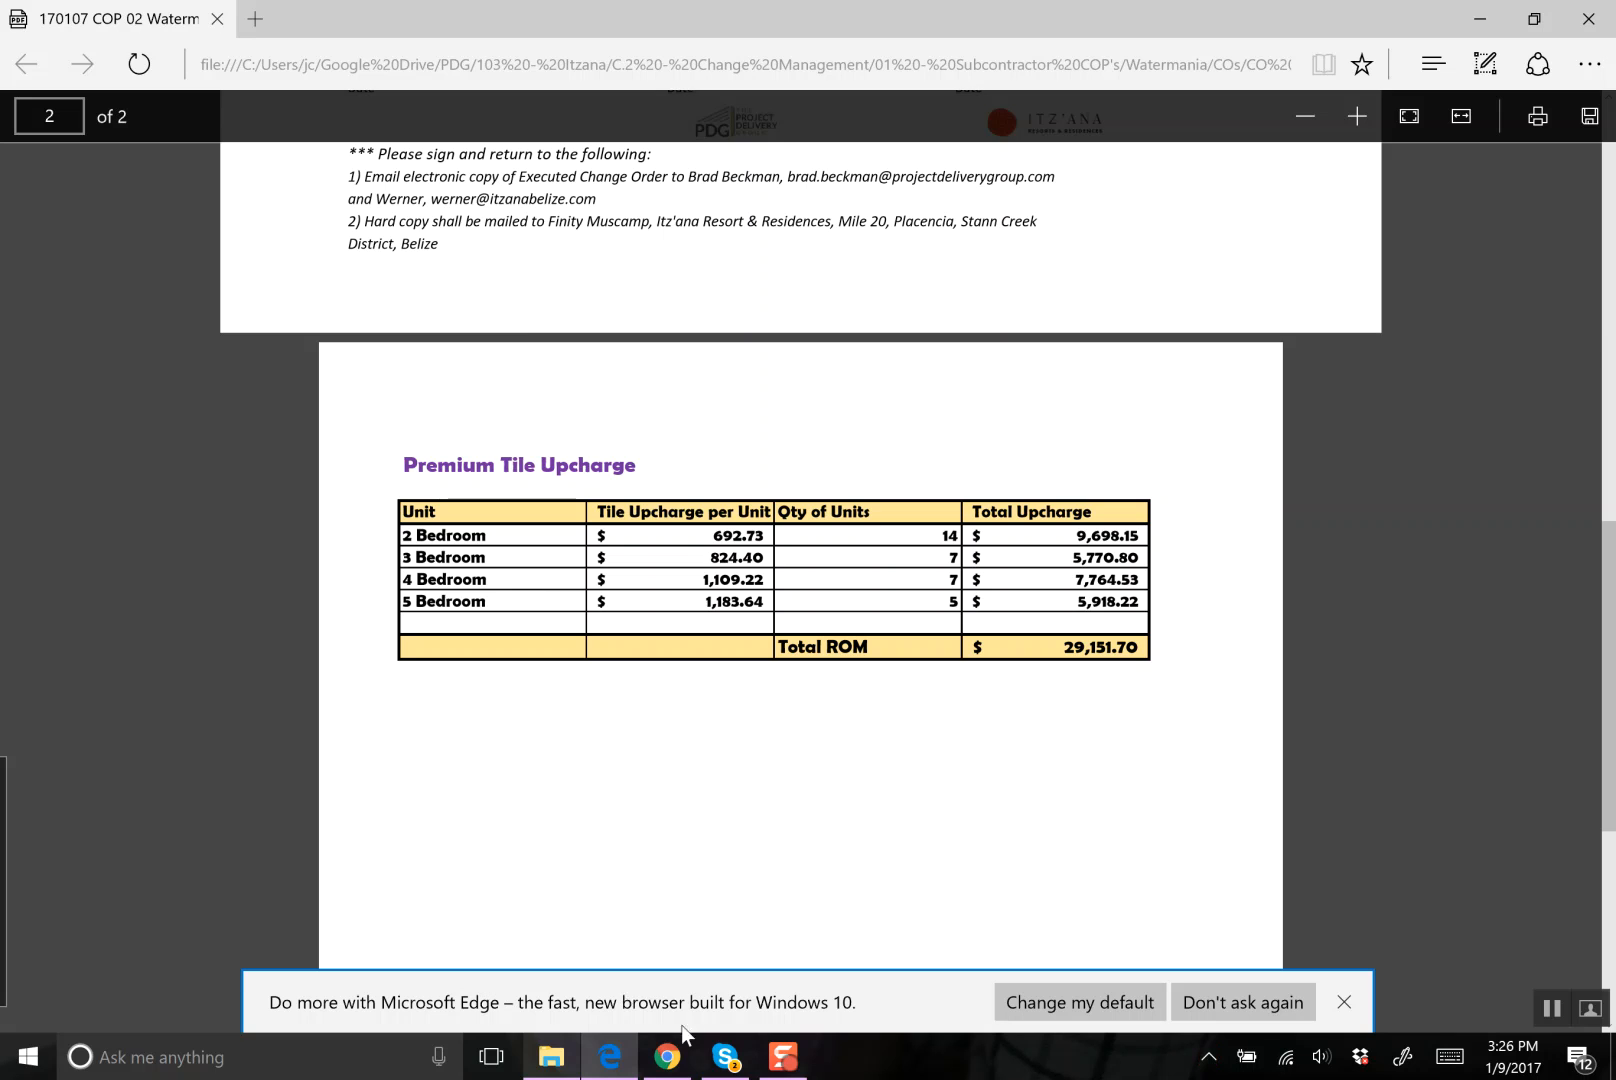
- Switch to the projections spreadsheet in Chrome and review the BV and LV rows on the Gain Loss Summary sheet
{"action": "left_click", "coordinate": [667, 1056]}
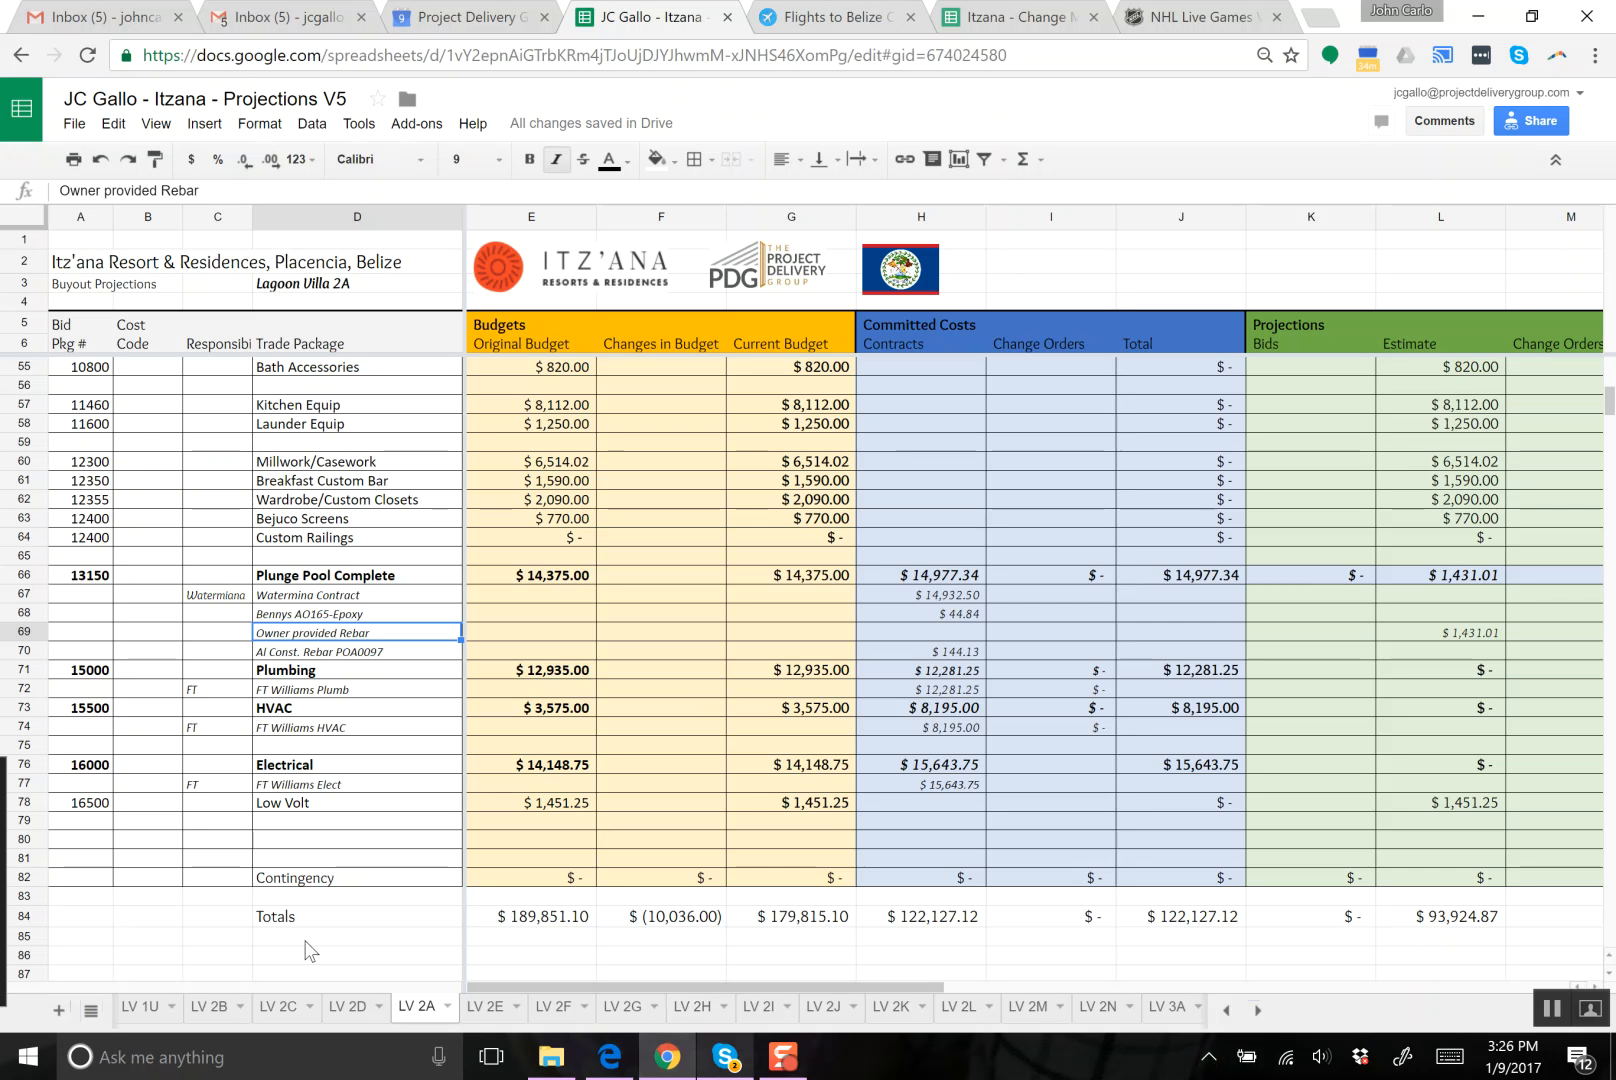
{"action": "left_click", "coordinate": [1226, 1011]}
{"action": "left_click", "coordinate": [1228, 1011]}
{"action": "left_click", "coordinate": [1230, 1012]}
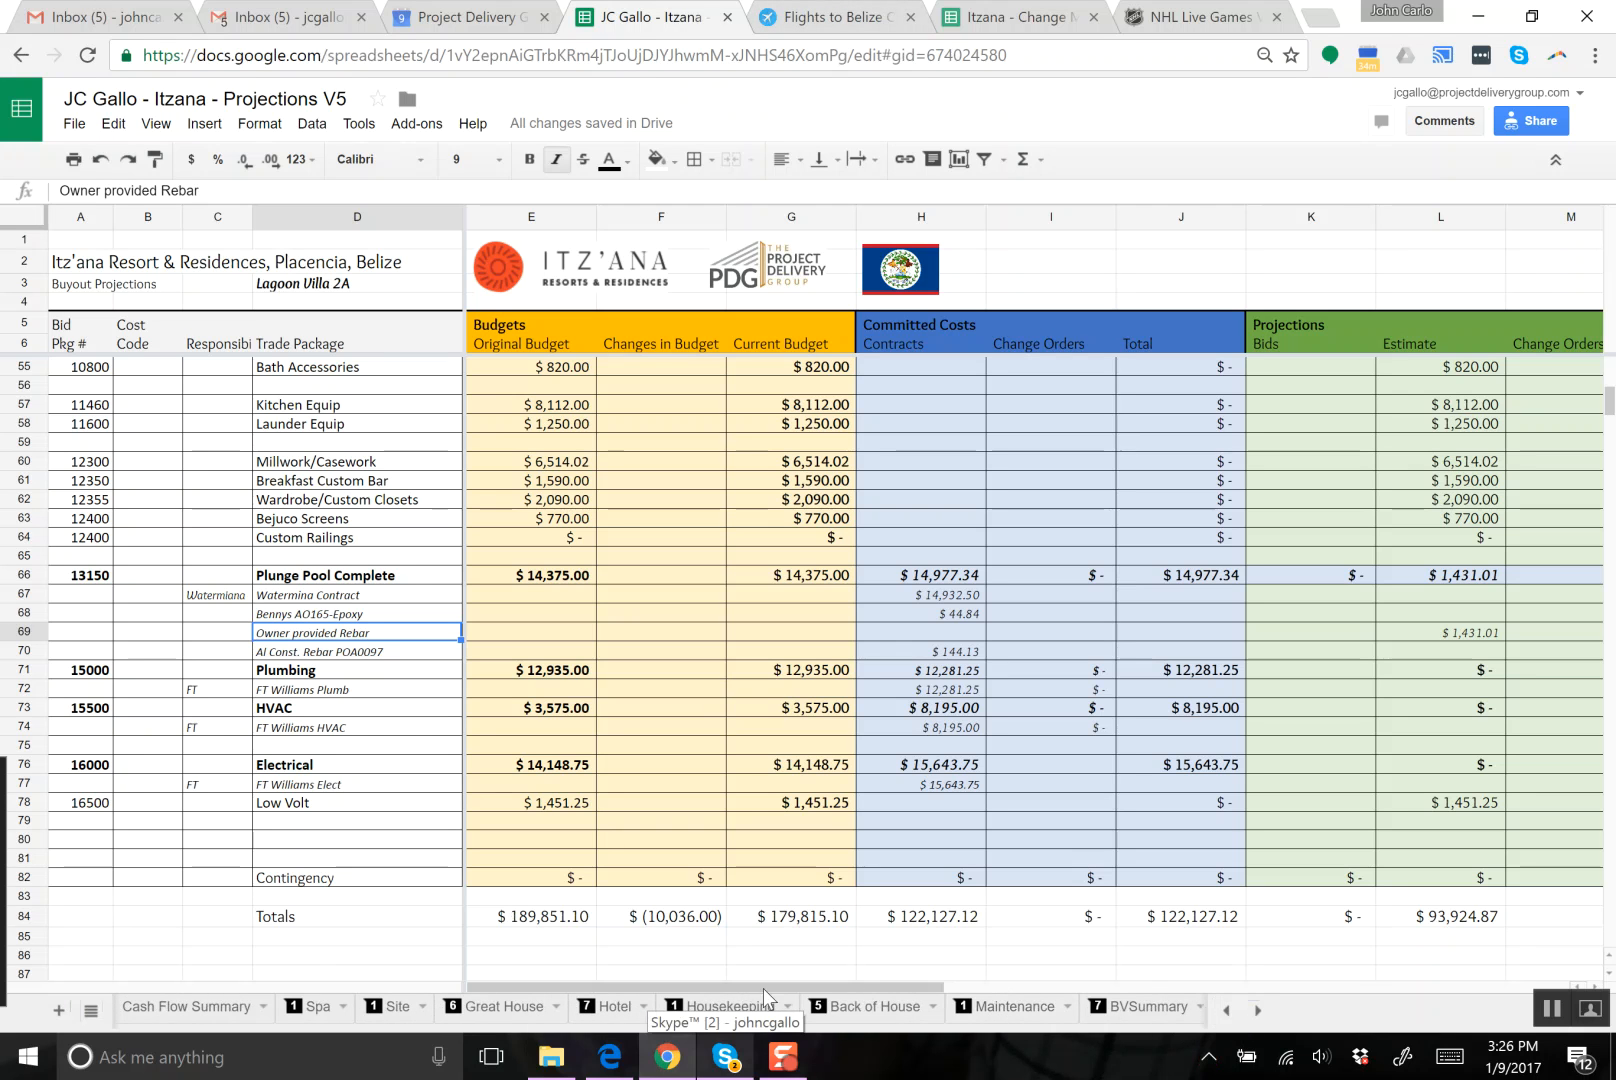
{"action": "left_click", "coordinate": [1226, 1011]}
{"action": "left_click", "coordinate": [1226, 1011]}
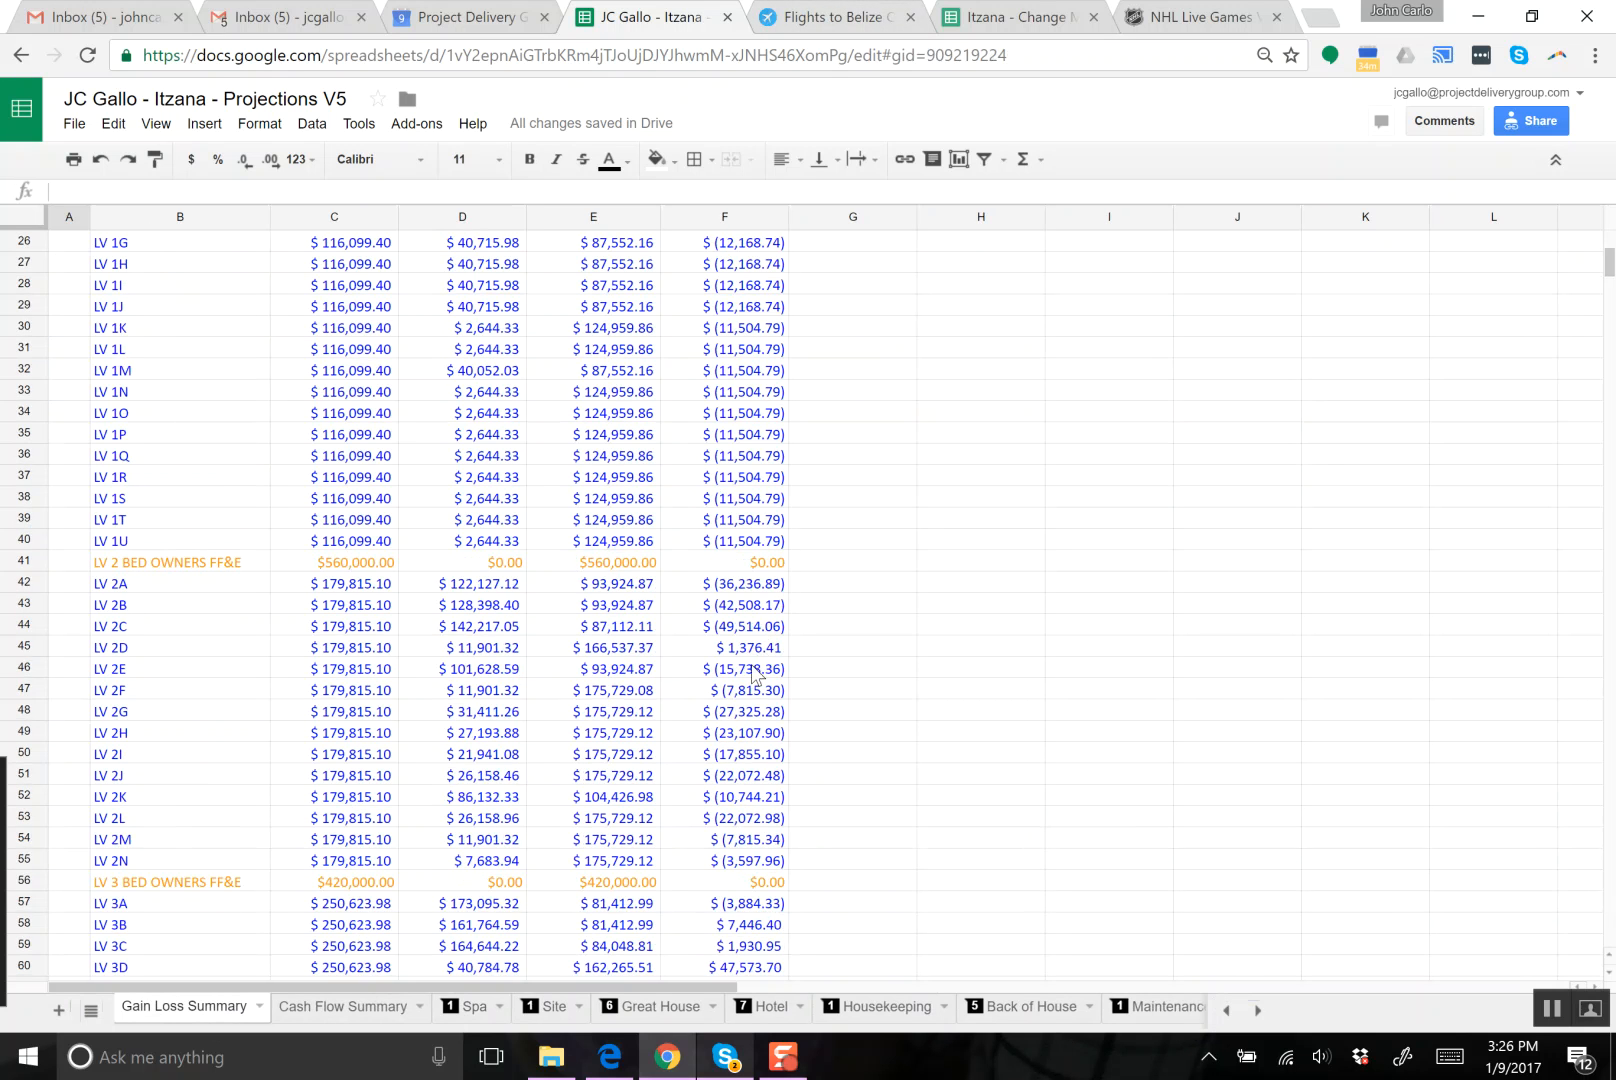
{"action": "scroll", "coordinate": [773, 729], "scroll_direction": "up", "scroll_amount": 5}
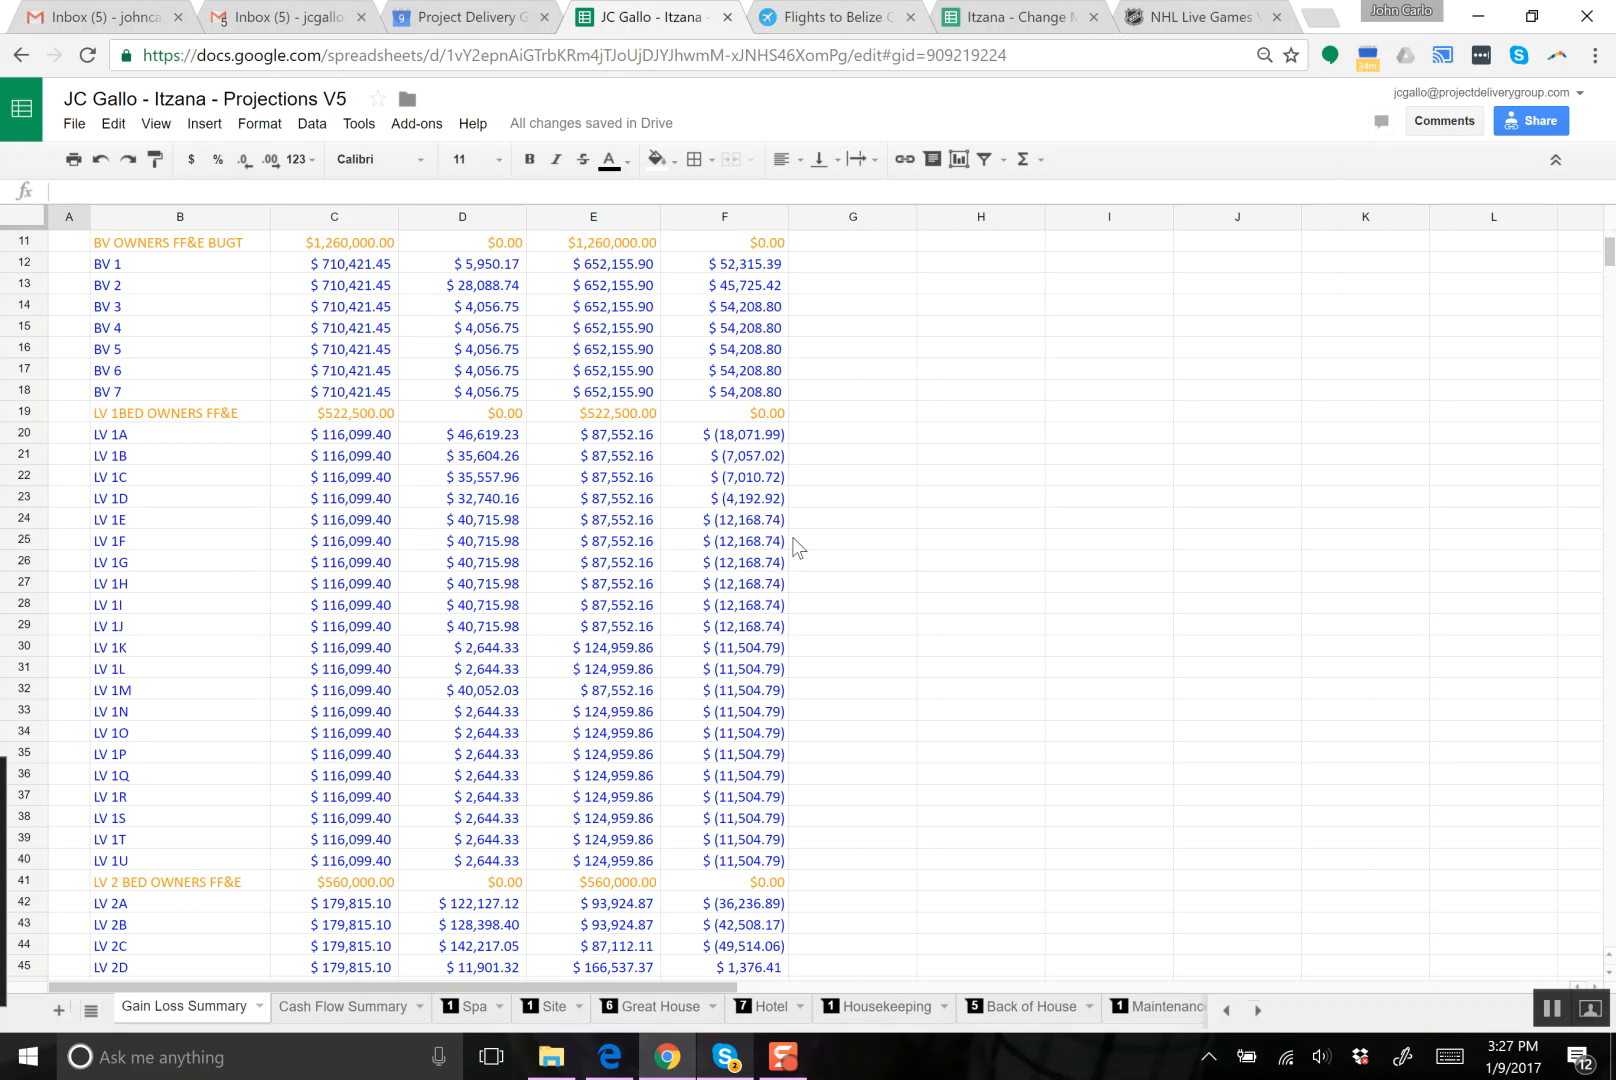
- Open the LV 2A sheet and move it ahead of LV 2B in the sheet order
{"action": "left_click", "coordinate": [1266, 1020]}
{"action": "left_click", "coordinate": [1266, 1022]}
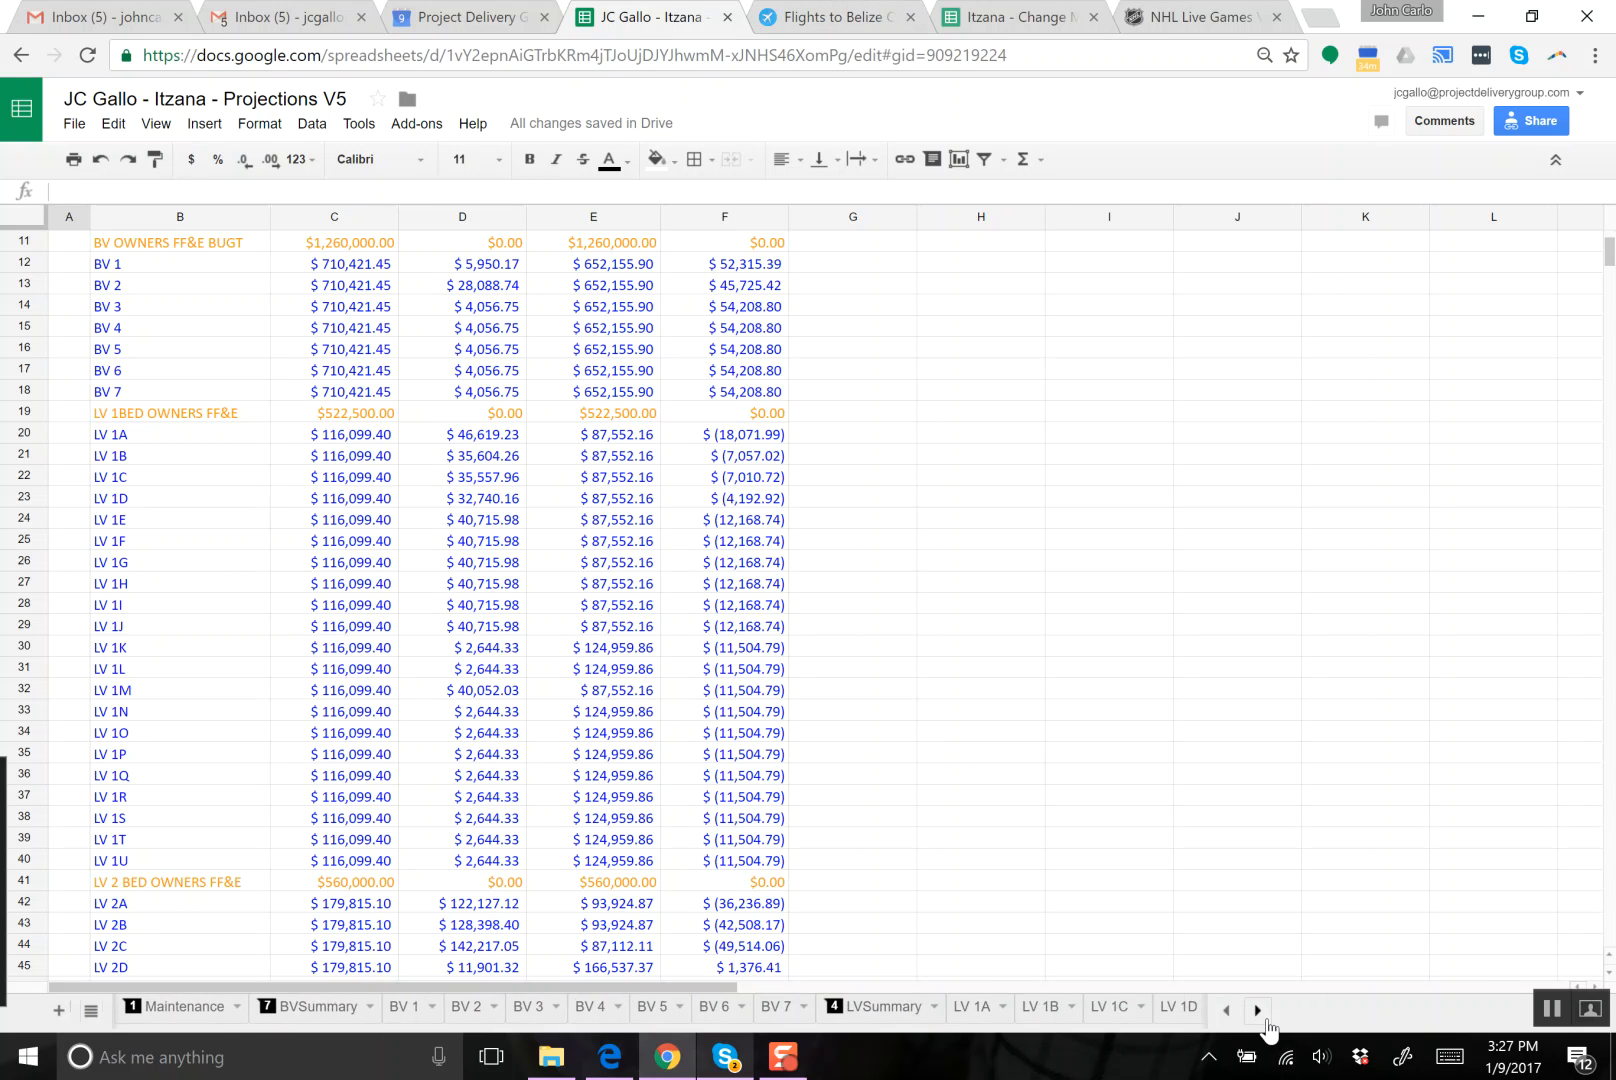
{"action": "left_click", "coordinate": [1266, 1020]}
{"action": "left_click", "coordinate": [1266, 1020]}
{"action": "left_click", "coordinate": [1266, 1020]}
{"action": "left_click", "coordinate": [1266, 1020]}
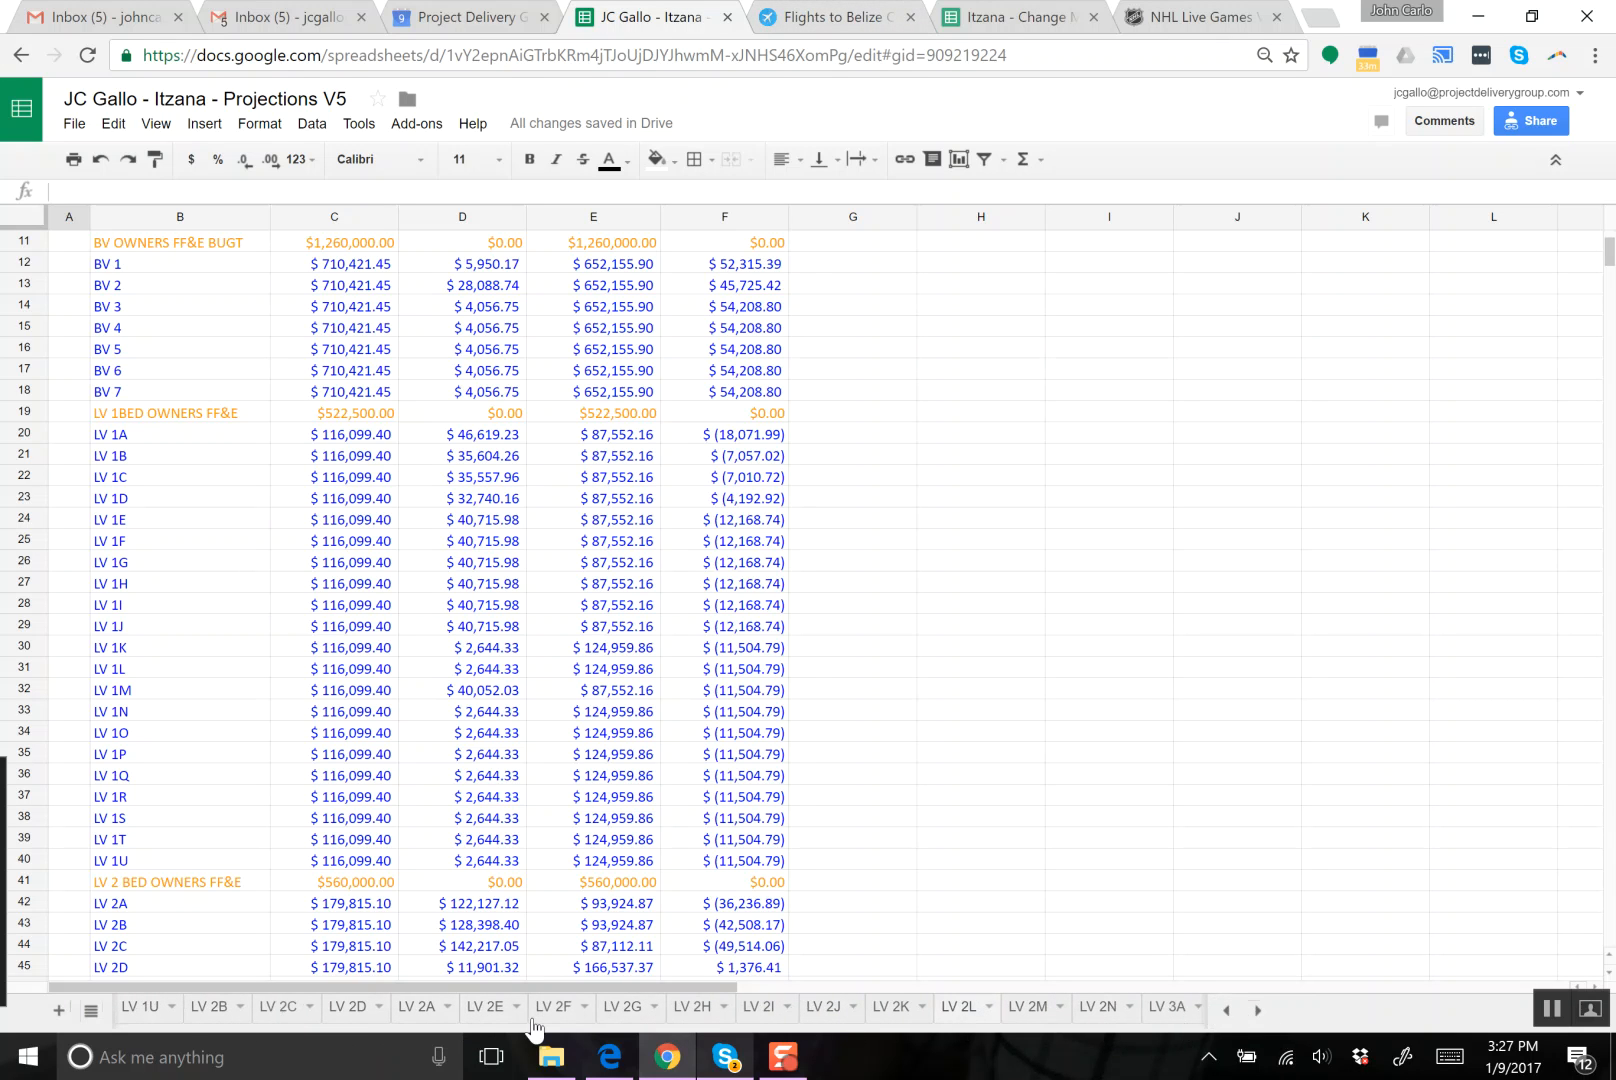
{"action": "left_click", "coordinate": [428, 1013]}
{"action": "left_click_drag", "start_coordinate": [243, 1007], "coordinate": [212, 1015]}
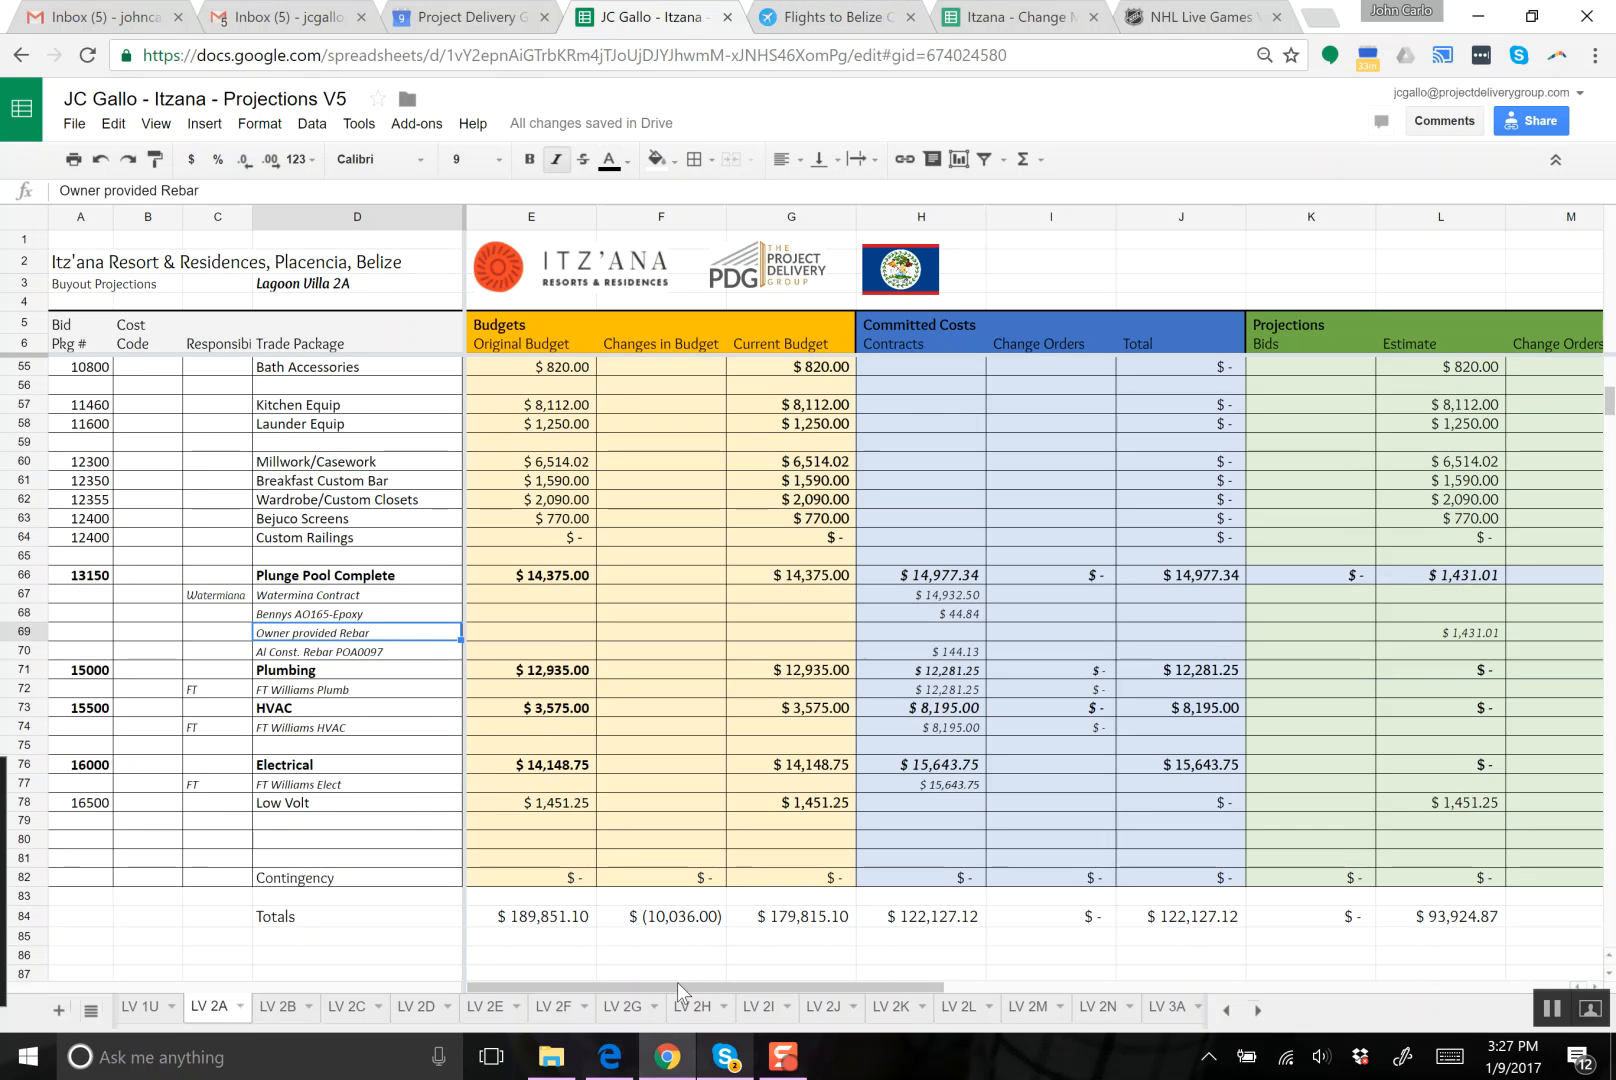
- Compare the Watermania contract entries under Plunge Pool Complete on the LV 2A, LV 2B and LV 2C sheets
{"action": "left_click", "coordinate": [360, 598]}
{"action": "left_click", "coordinate": [974, 595]}
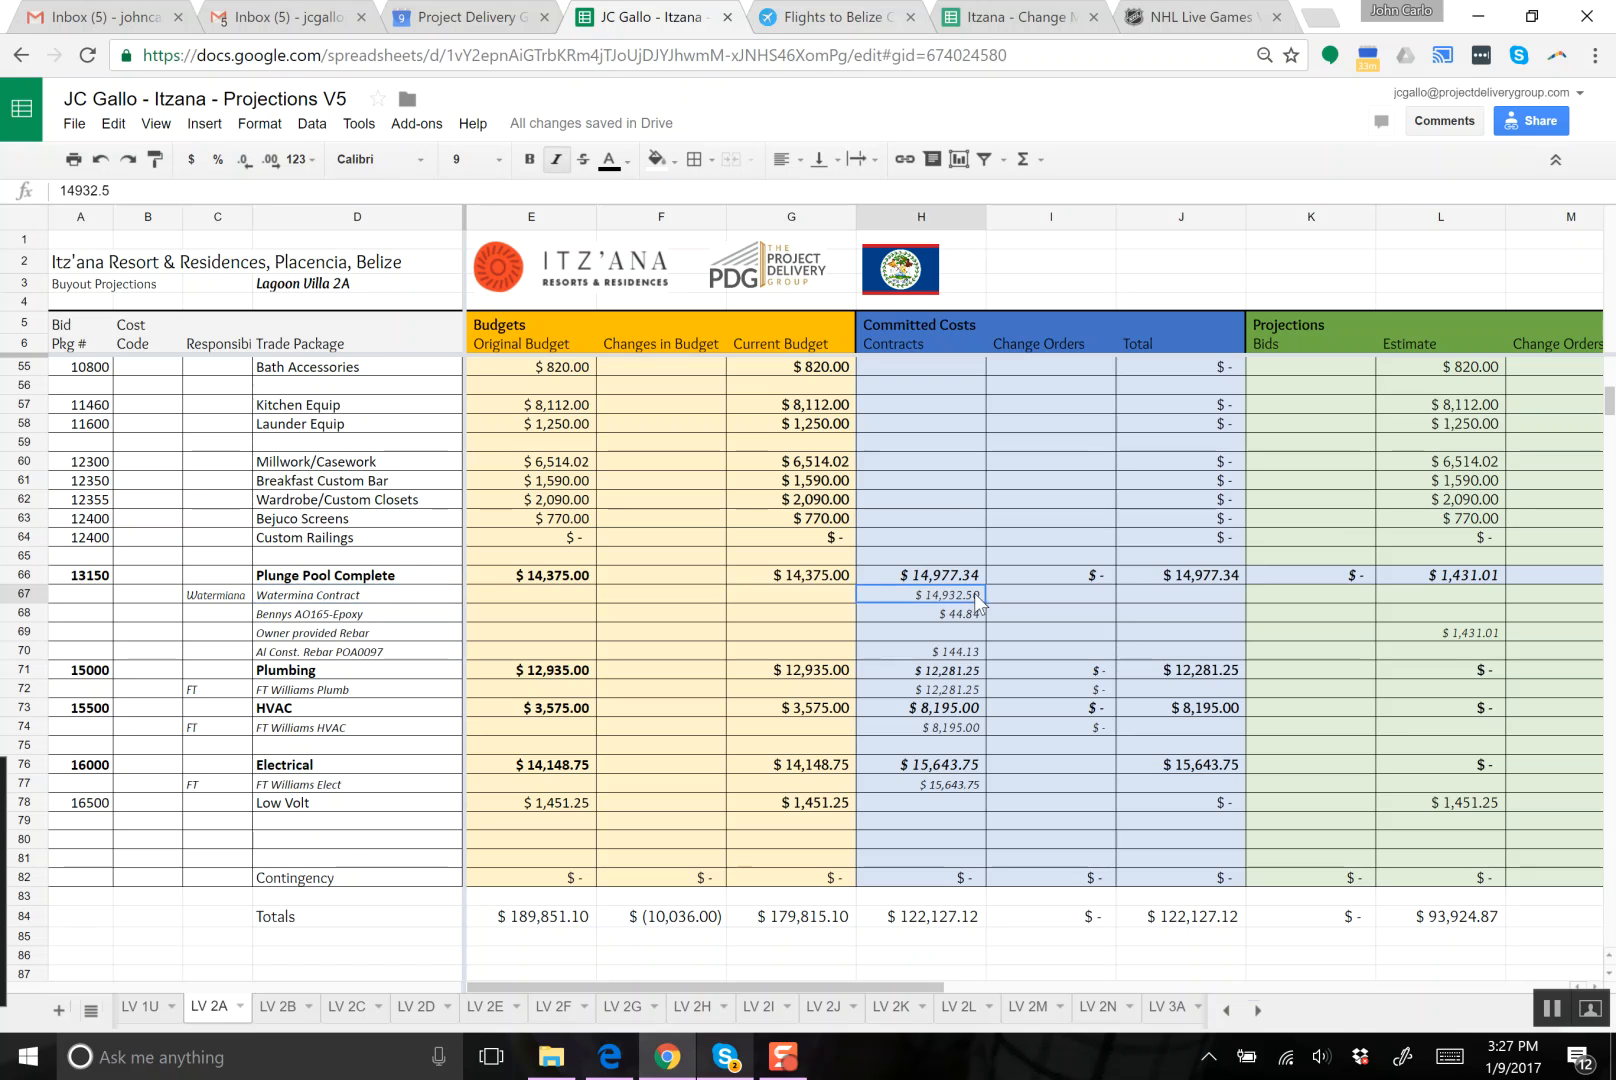
{"action": "left_click", "coordinate": [280, 1020]}
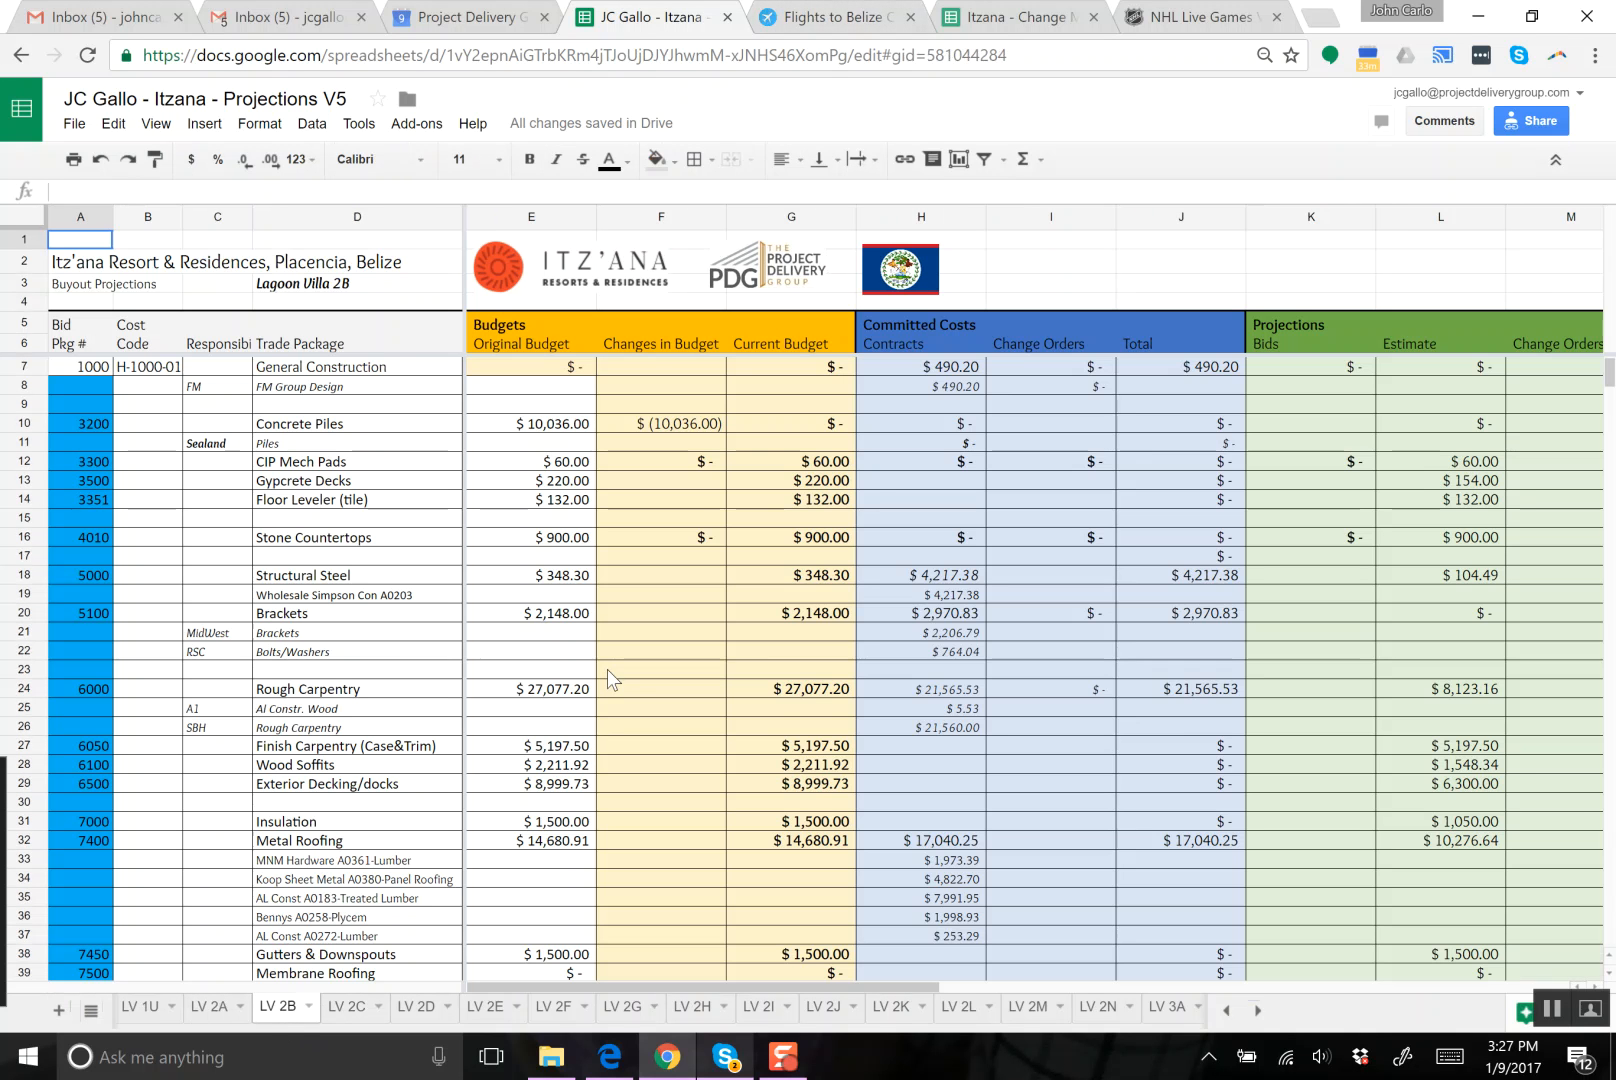
{"action": "scroll", "coordinate": [508, 688], "scroll_direction": "down", "scroll_amount": 2}
{"action": "scroll", "coordinate": [505, 686], "scroll_direction": "down", "scroll_amount": 11}
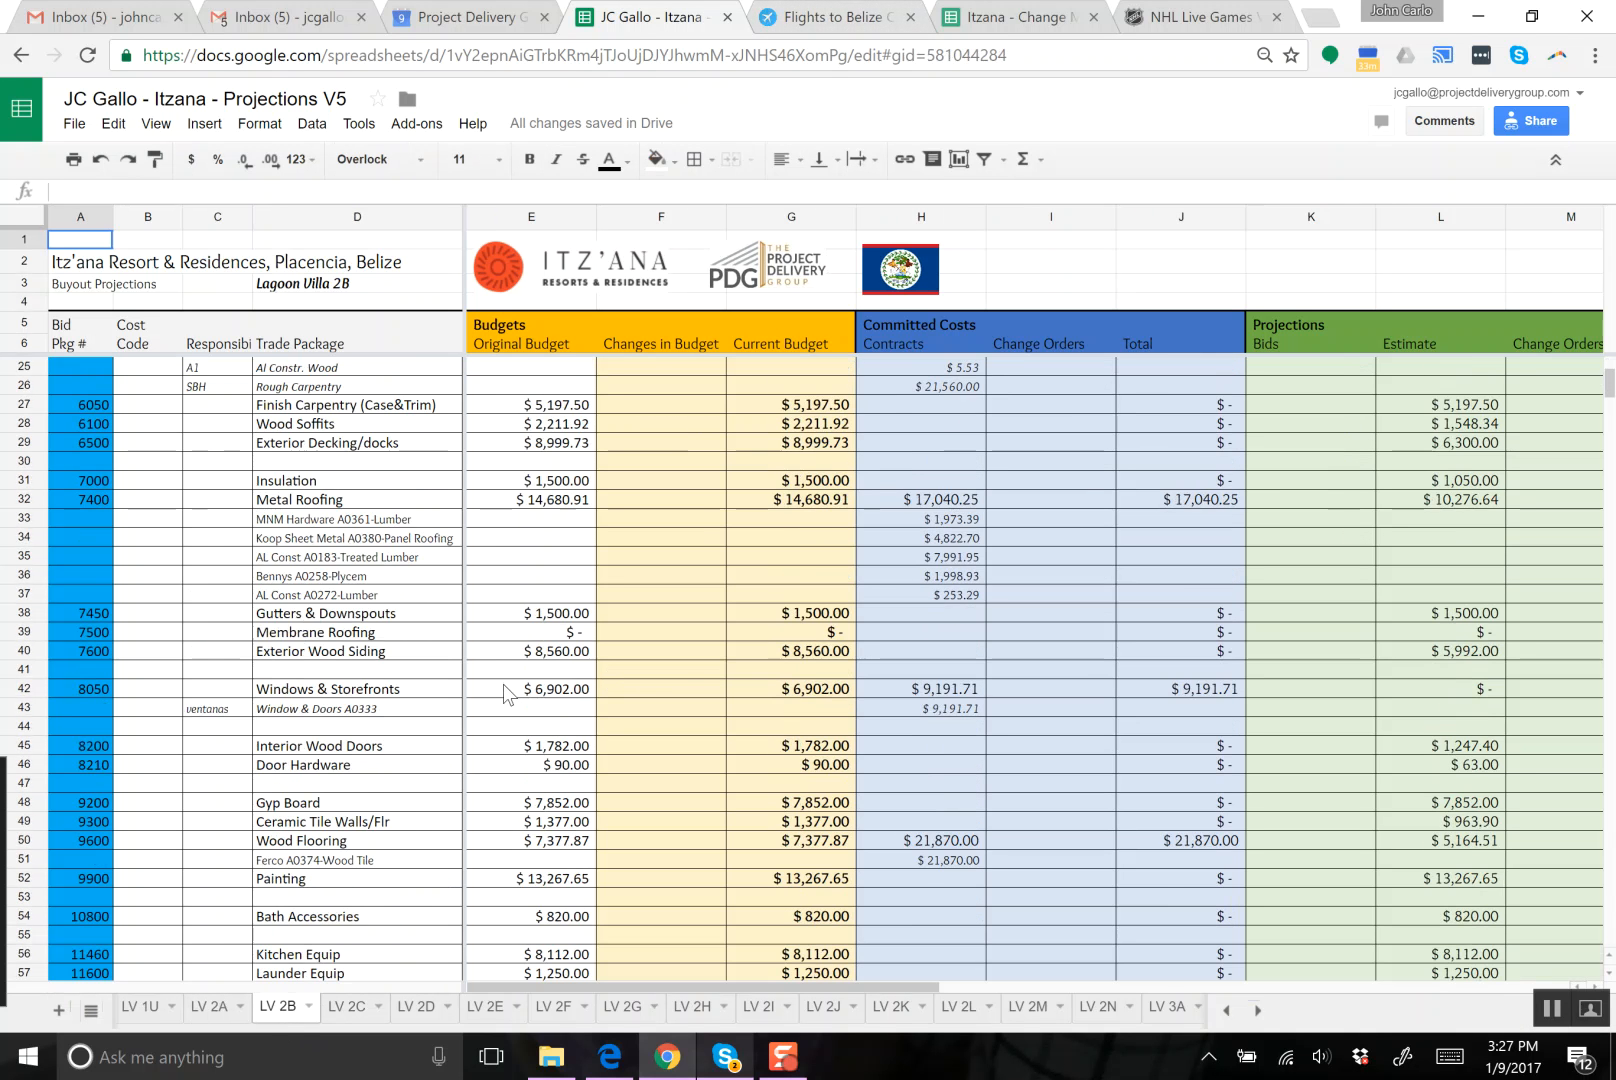
{"action": "scroll", "coordinate": [481, 745], "scroll_direction": "down", "scroll_amount": 1}
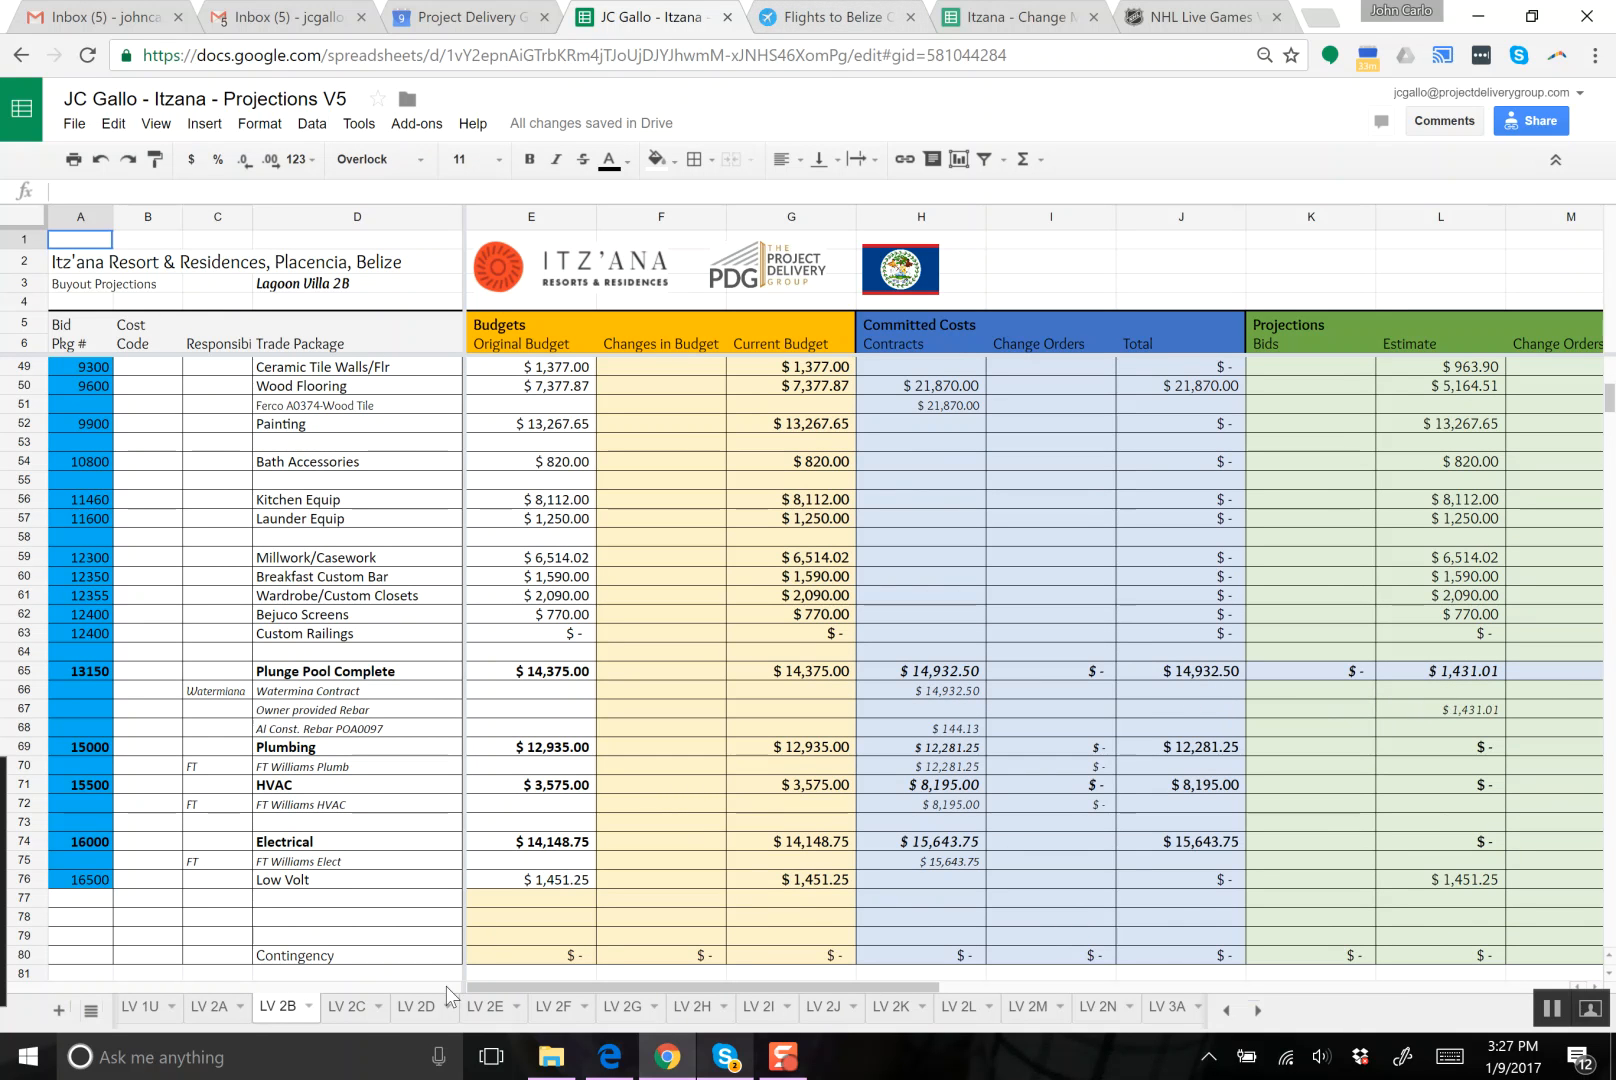
{"action": "left_click", "coordinate": [348, 1007]}
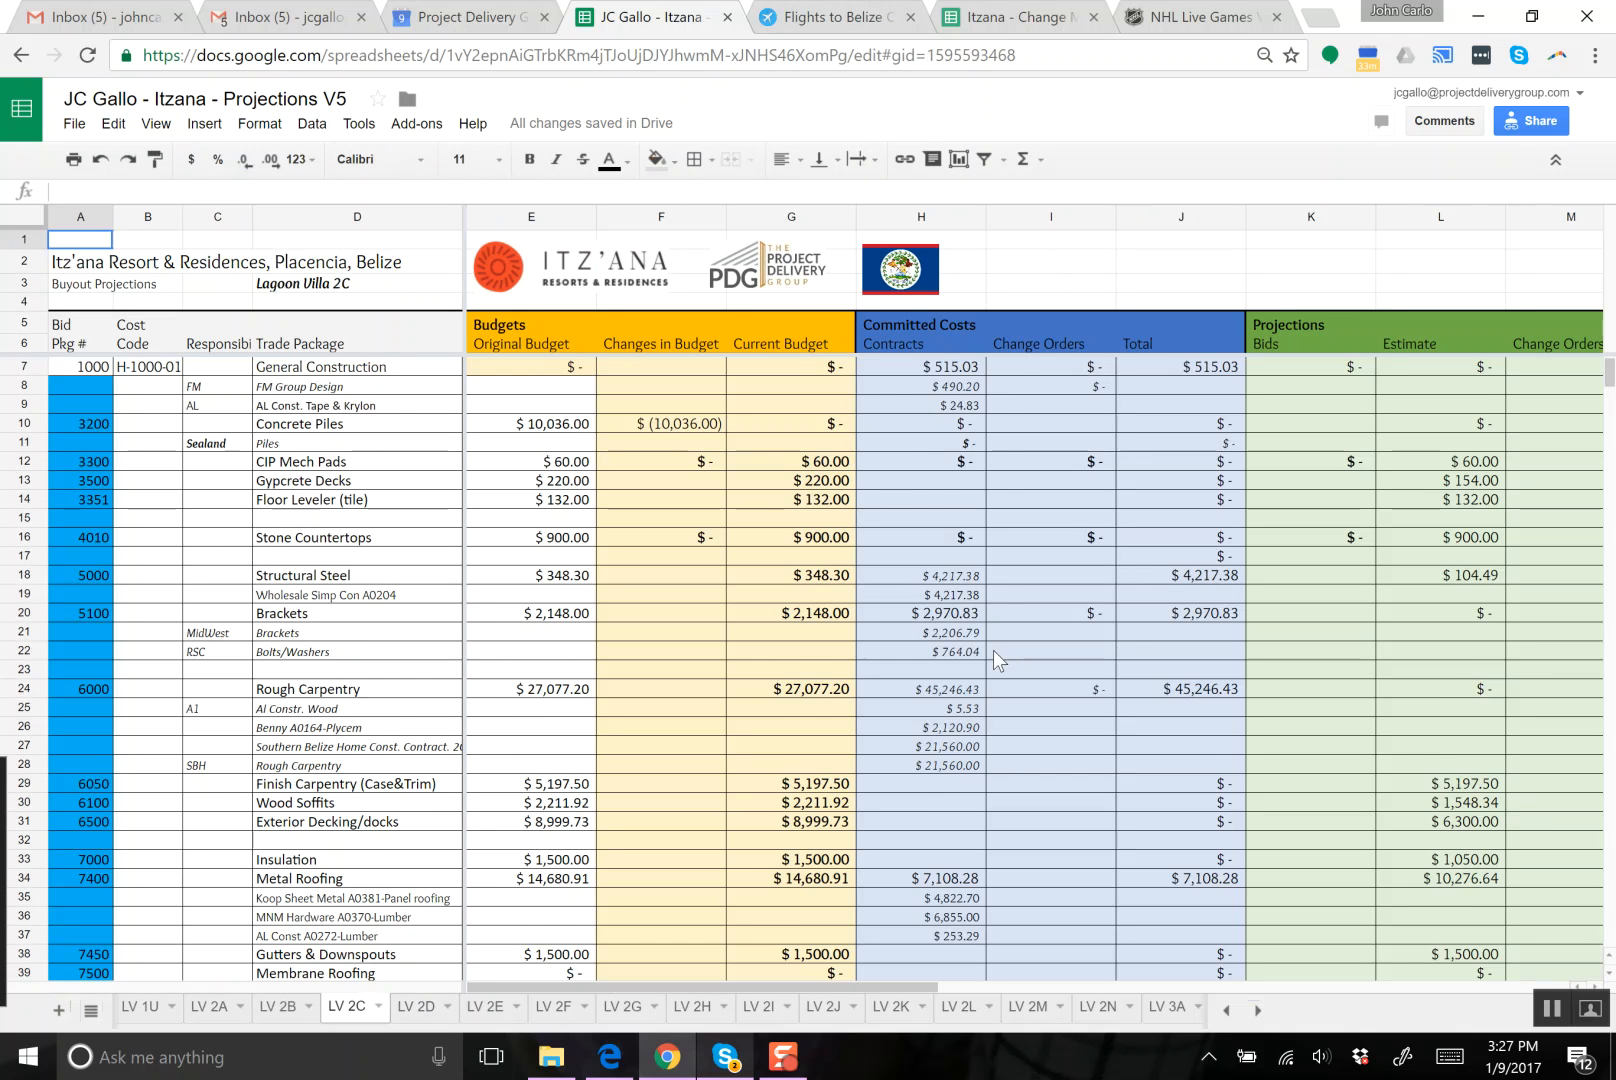
{"action": "scroll", "coordinate": [985, 651], "scroll_direction": "down", "scroll_amount": 2}
{"action": "scroll", "coordinate": [900, 655], "scroll_direction": "down", "scroll_amount": 8}
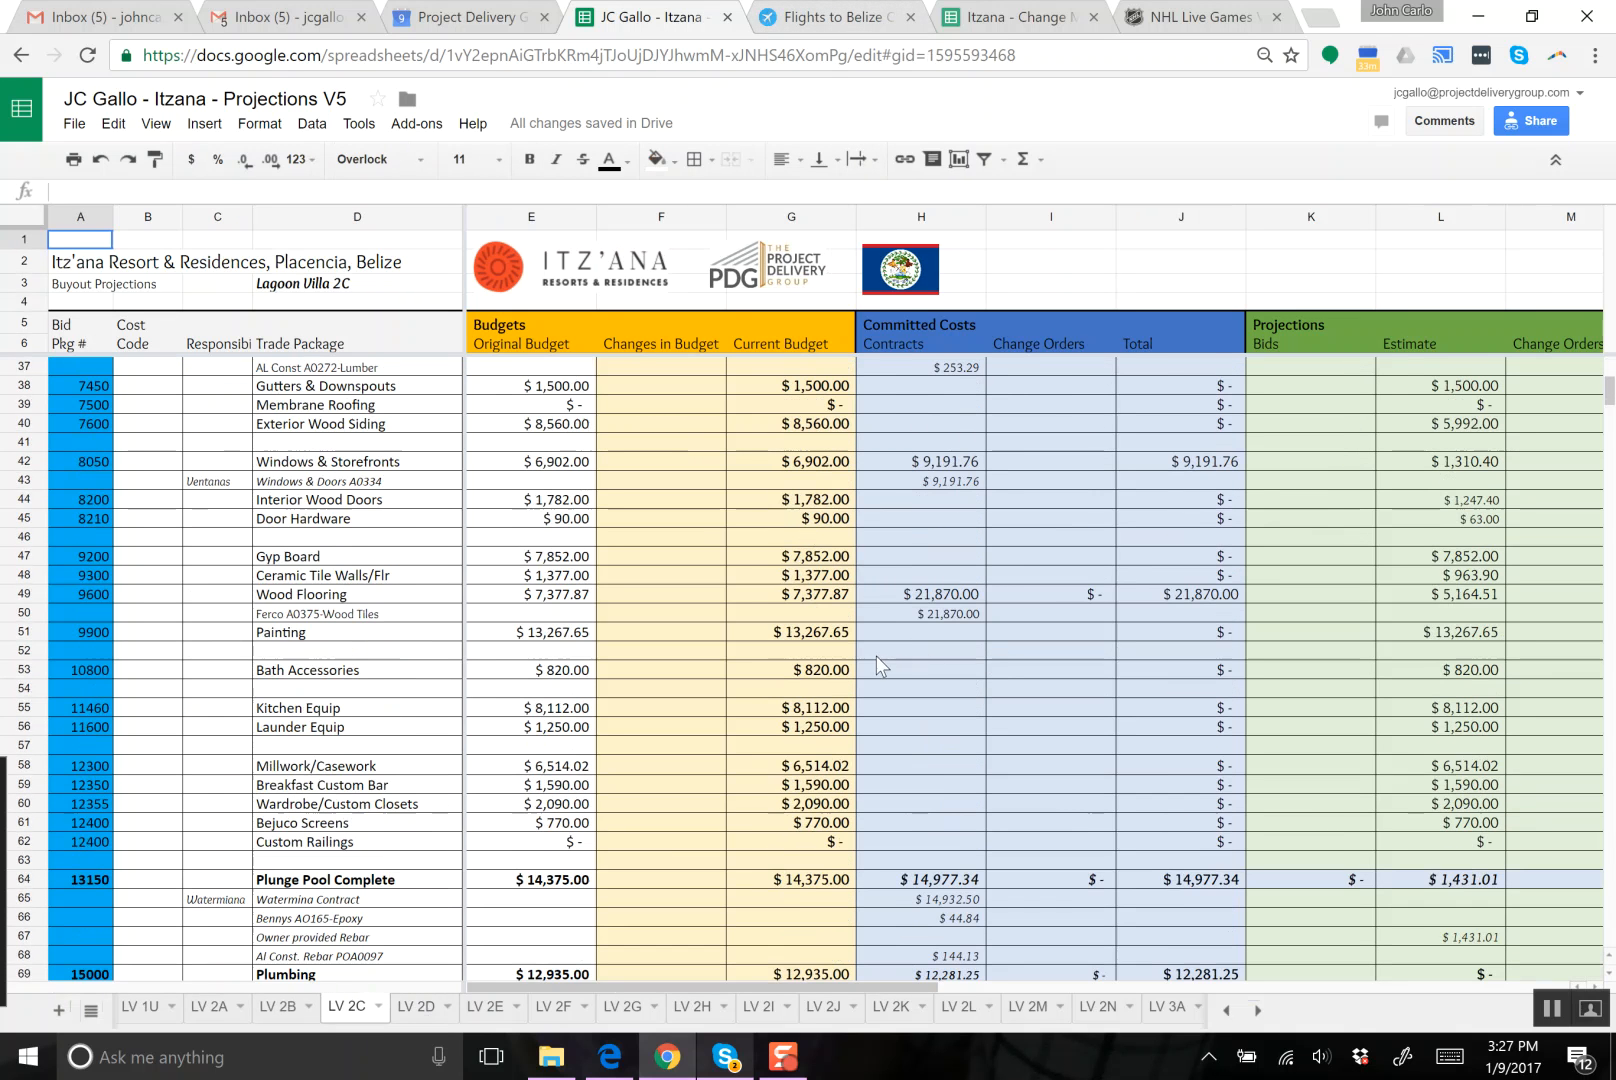
{"action": "scroll", "coordinate": [683, 750], "scroll_direction": "down", "scroll_amount": 2}
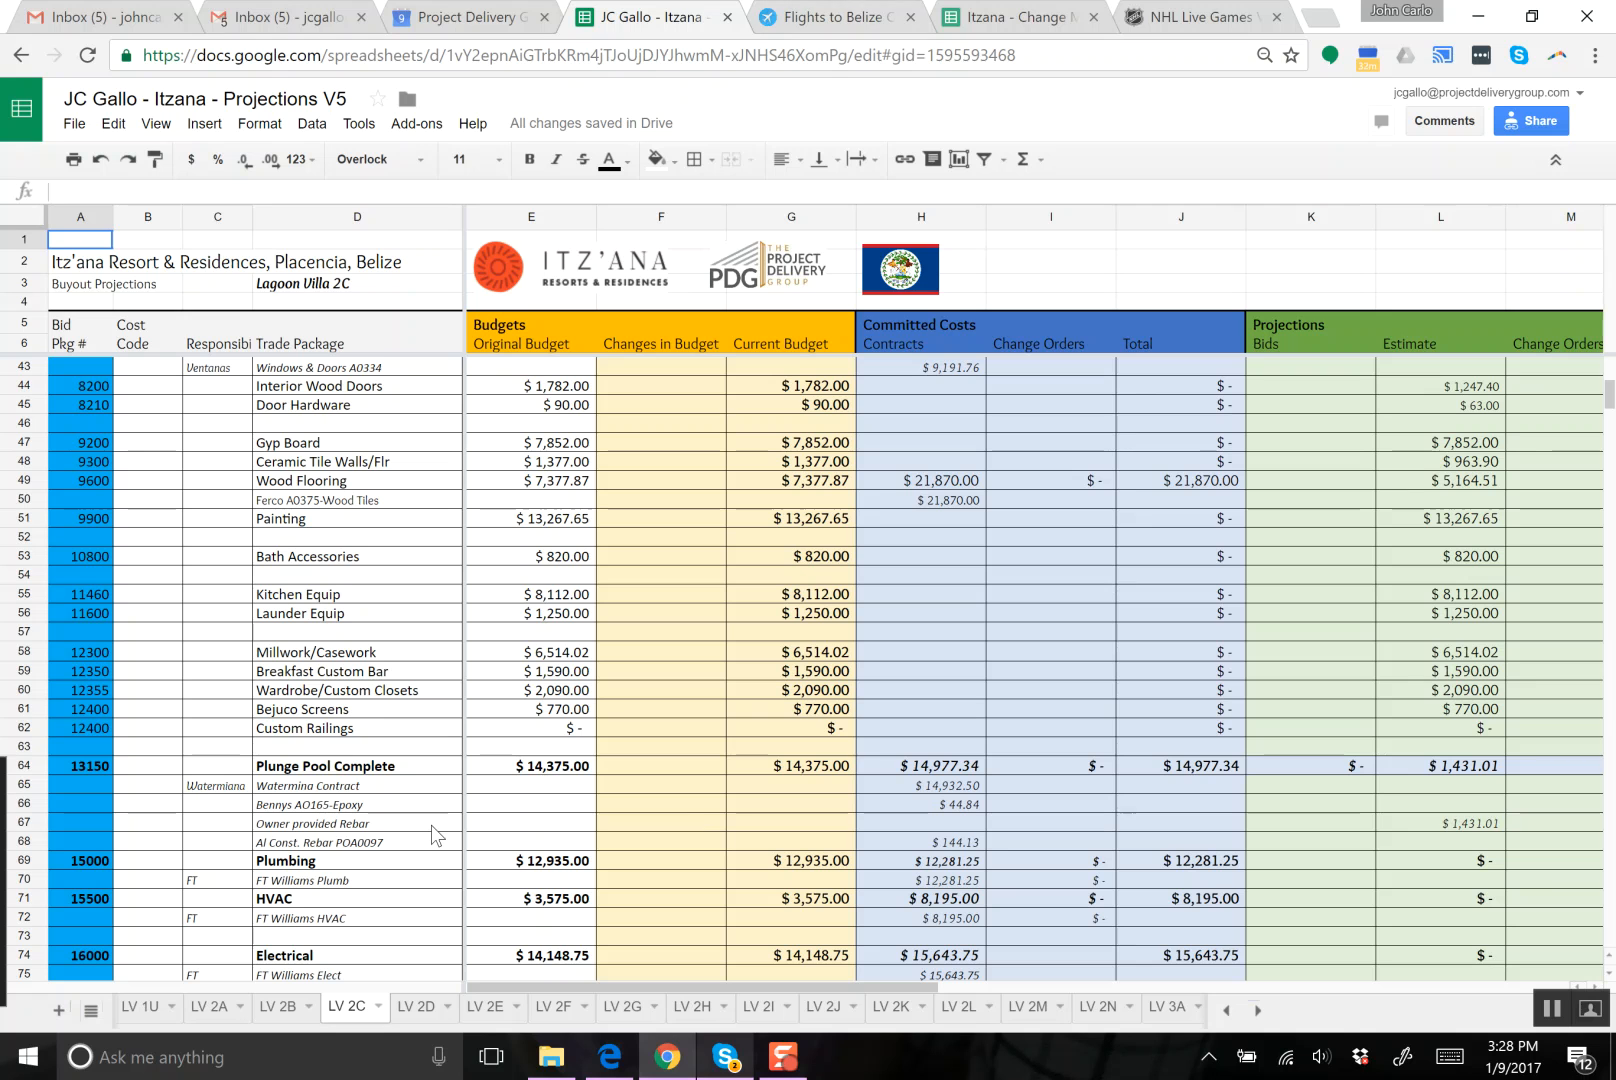
- Insert a blank row above the Bennys AO165-Epoxy line under Plunge Pool Complete on the LV 2A sheet
{"action": "left_click", "coordinate": [207, 1018]}
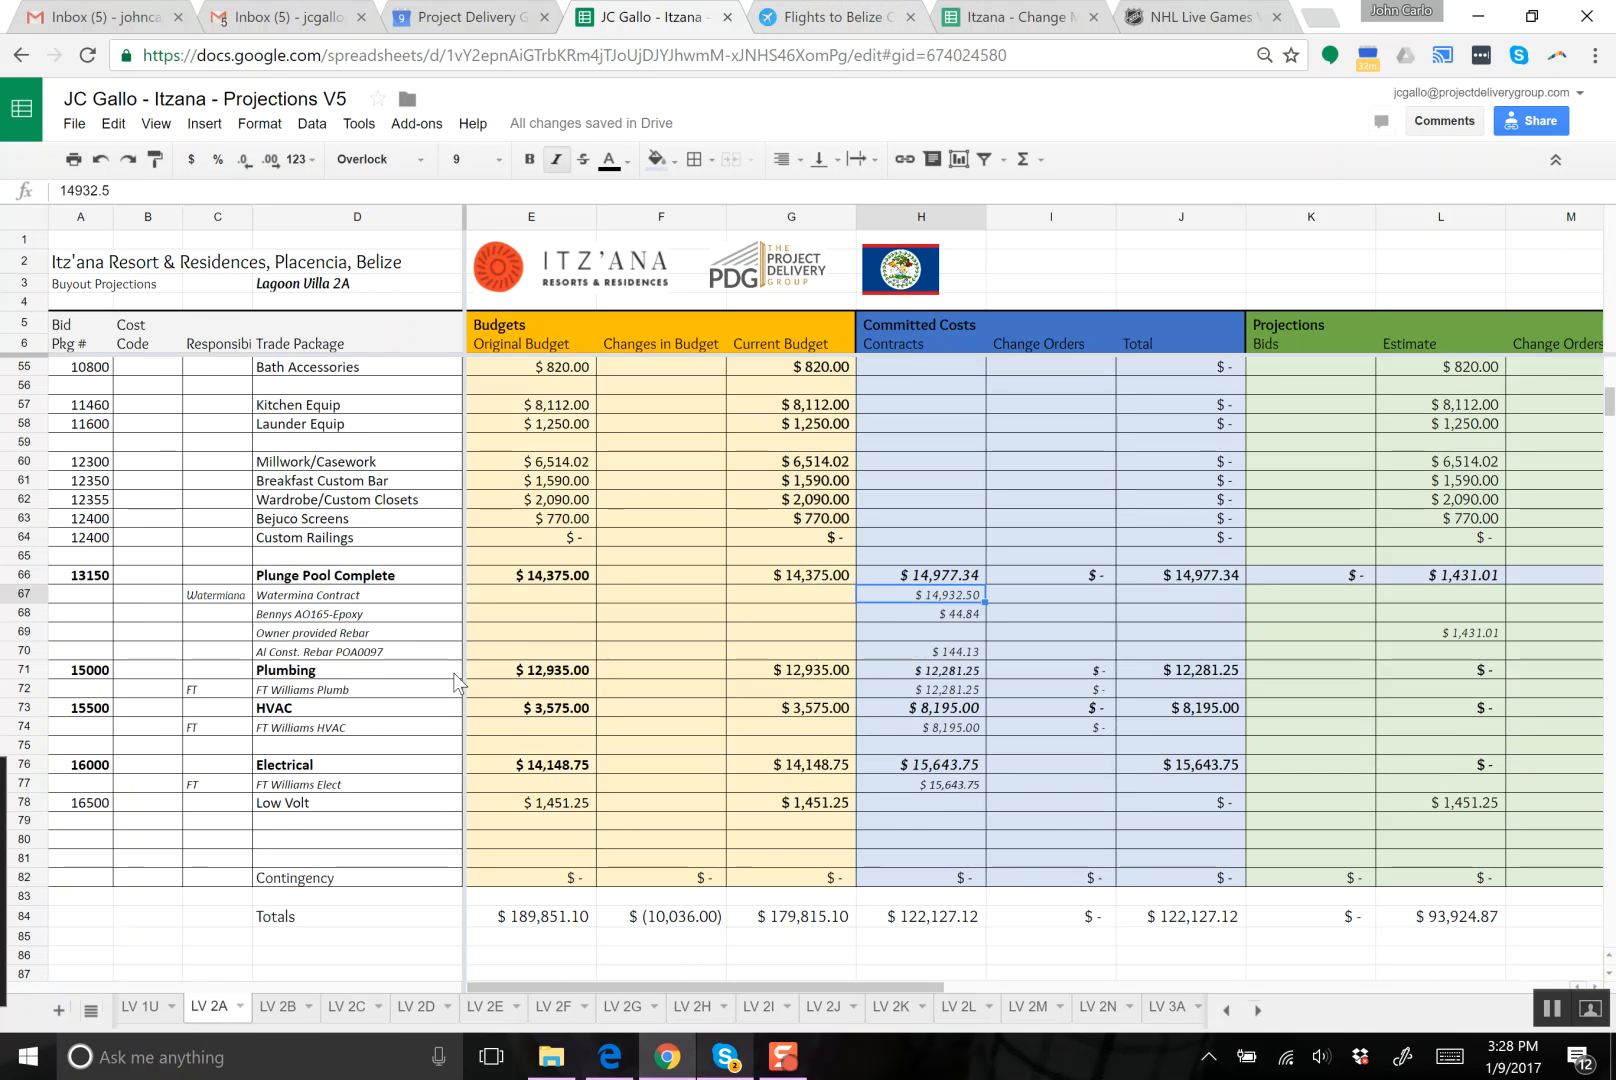
{"action": "left_click", "coordinate": [633, 718]}
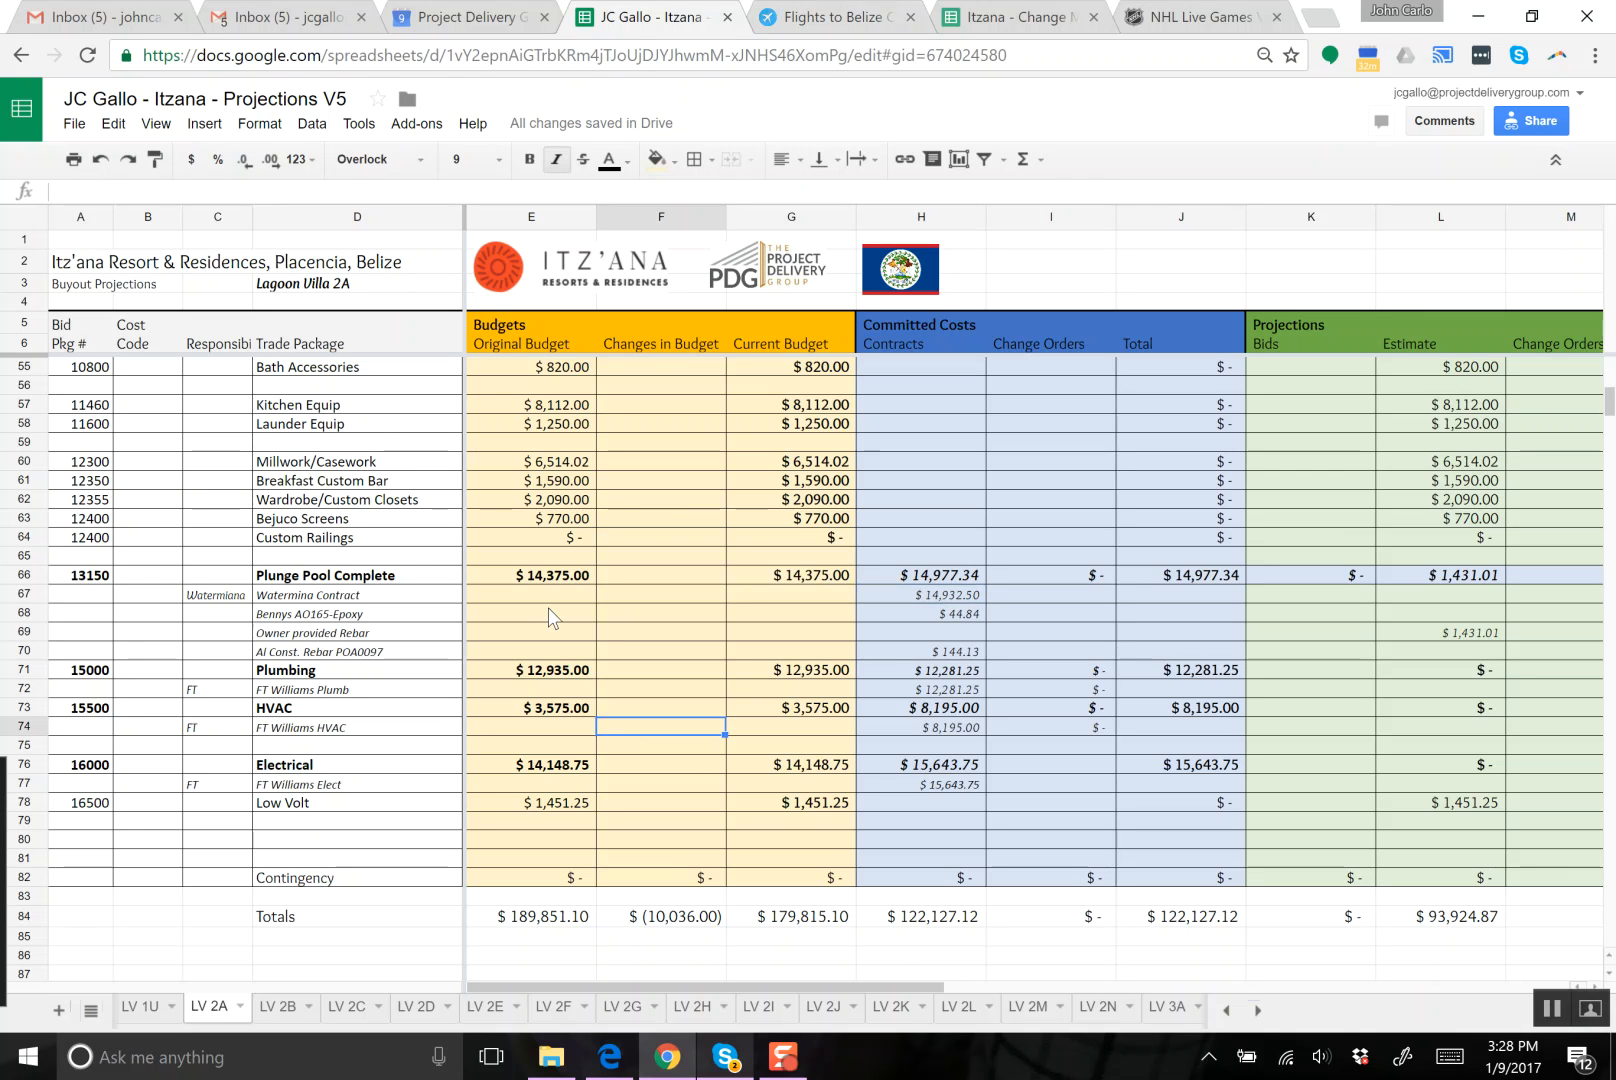
{"action": "left_click", "coordinate": [562, 614]}
{"action": "left_click", "coordinate": [390, 614]}
{"action": "key", "text": "ctrl+c"}
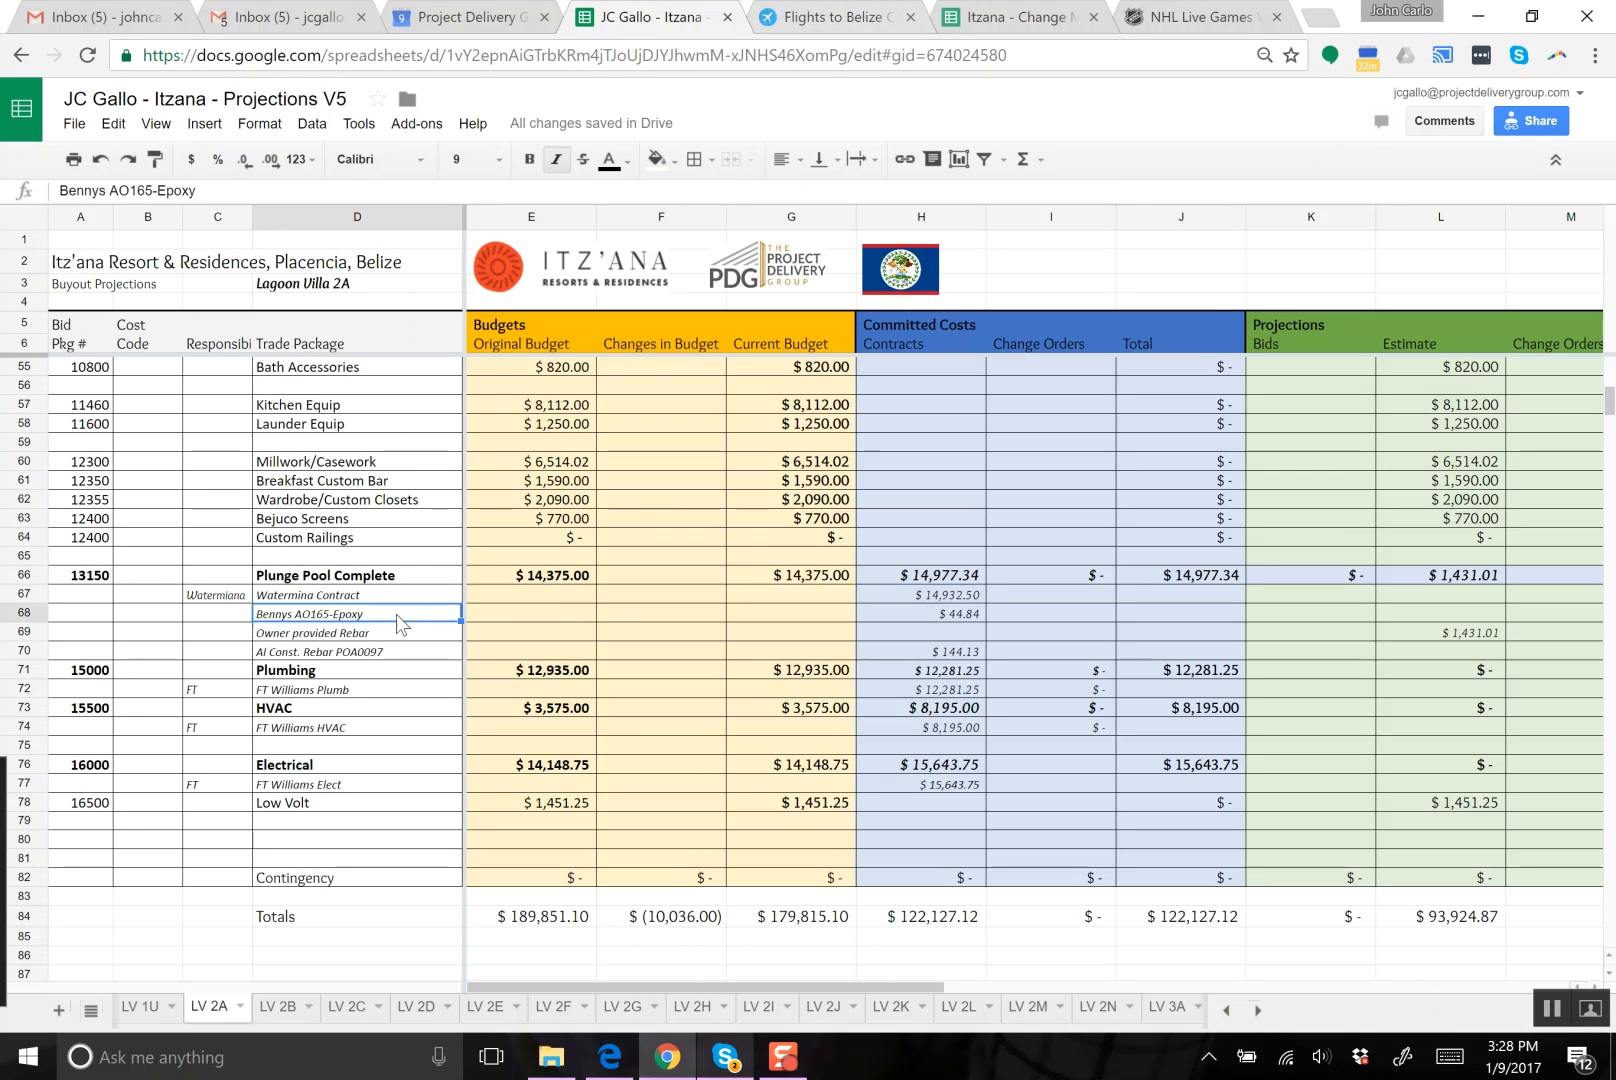
{"action": "left_click", "coordinate": [218, 126]}
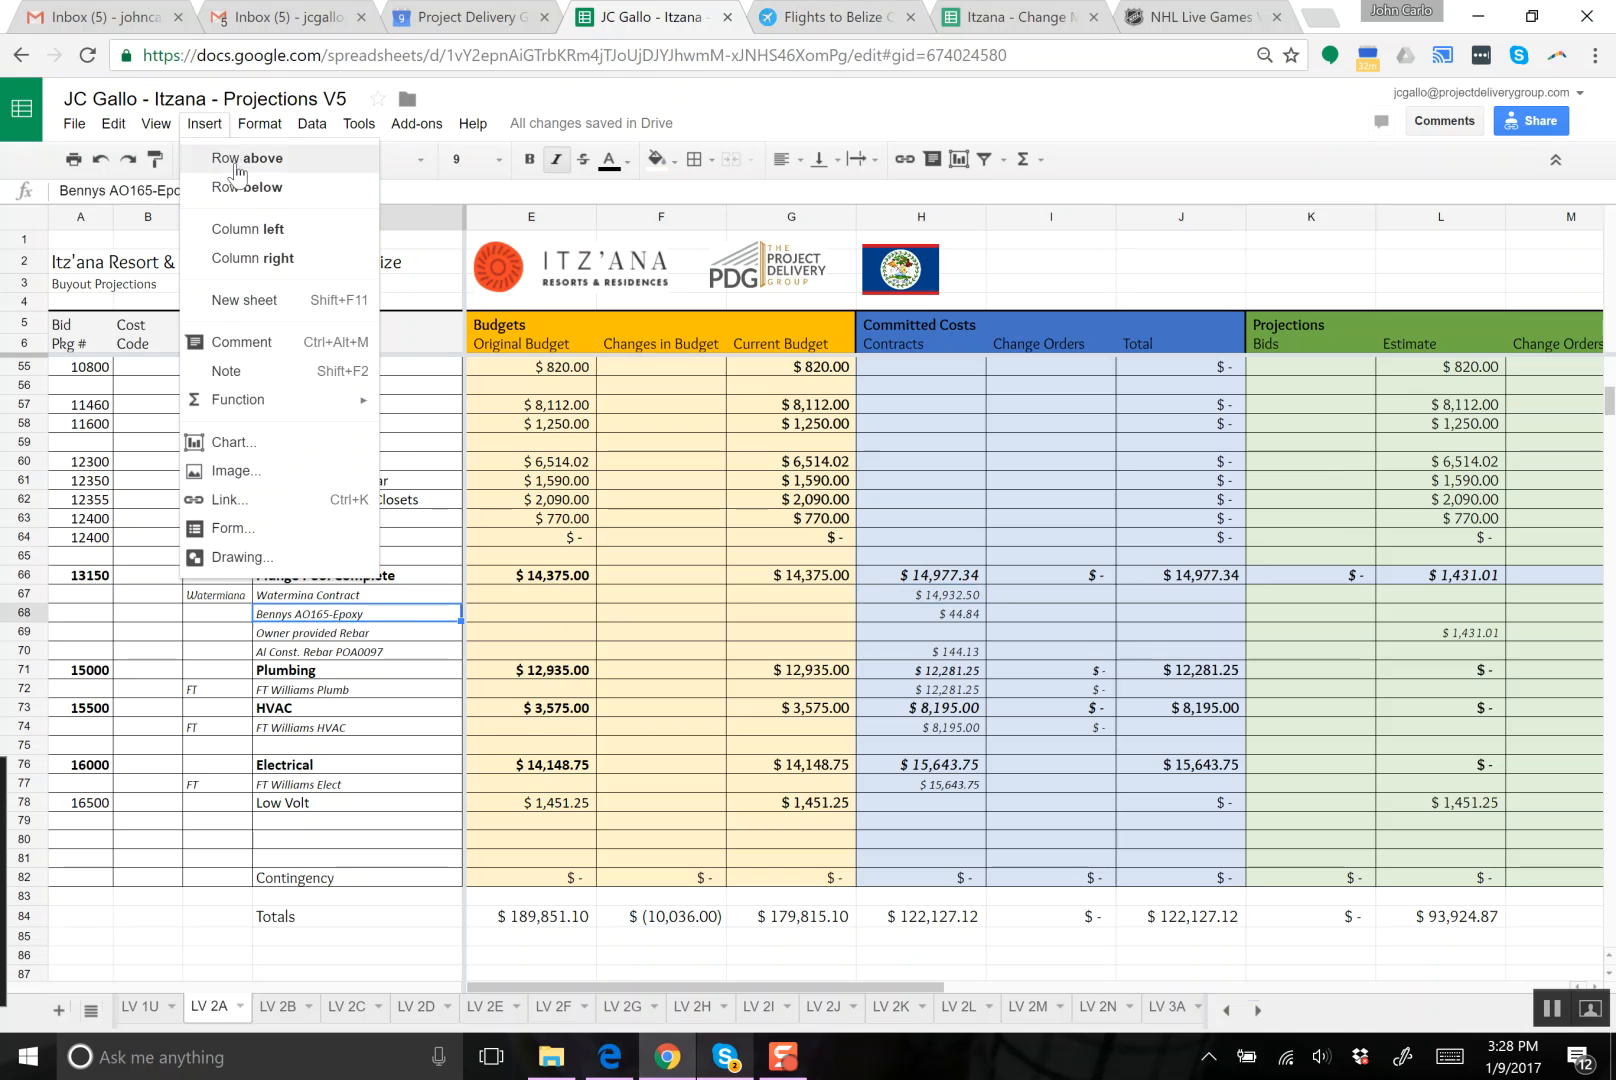
{"action": "left_click", "coordinate": [240, 160]}
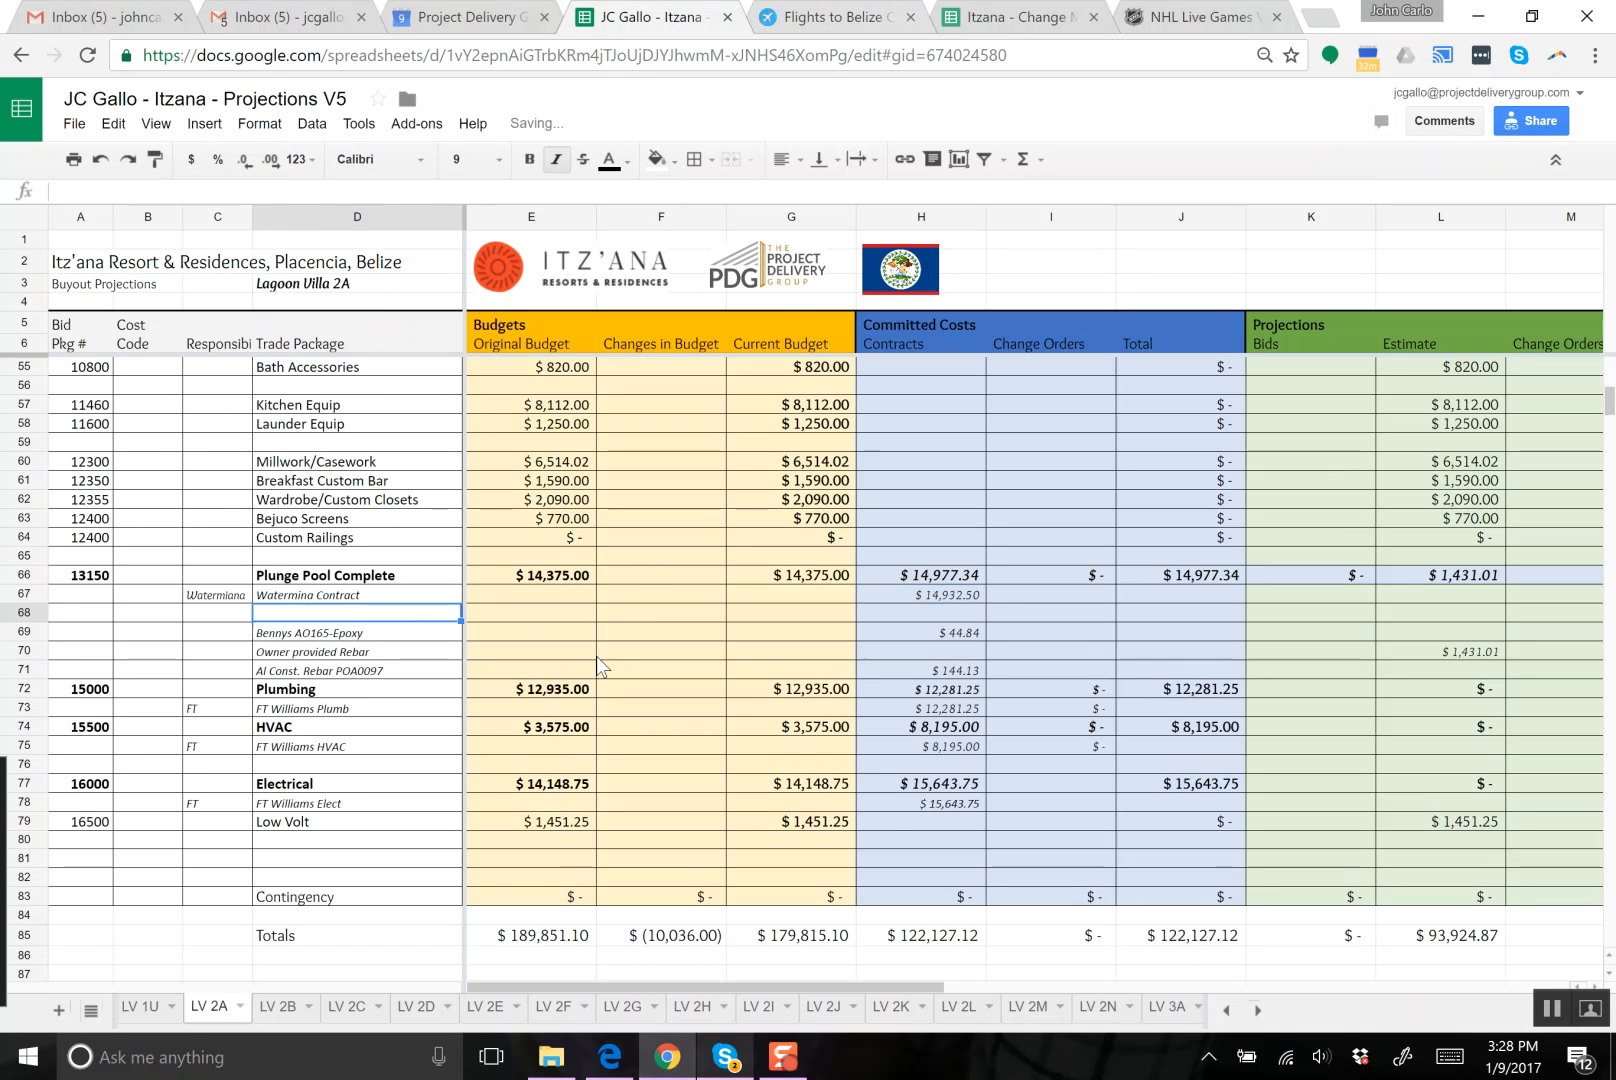
- Enter "Watermania CO 02 - Premieum Tile Upcharge" as the new row's trade package and go to its committed Change Orders cell
{"action": "type", "text": "Watermani"}
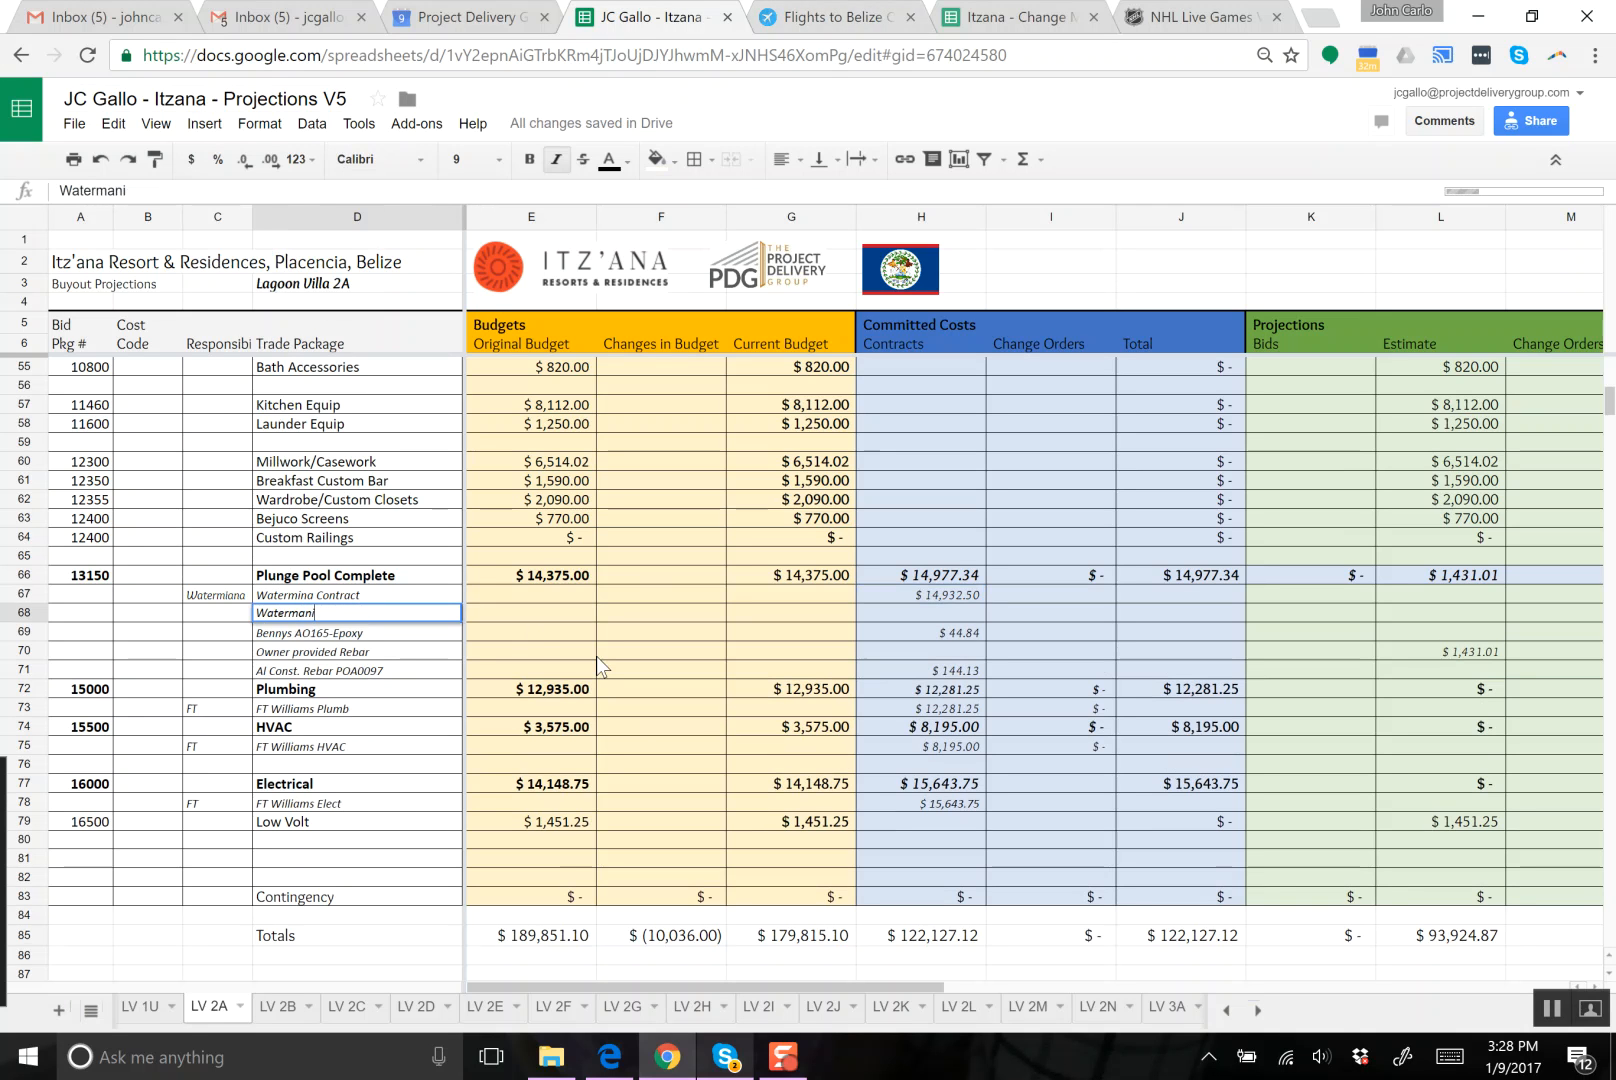
{"action": "type", "text": "a CO 02 - Premieum"}
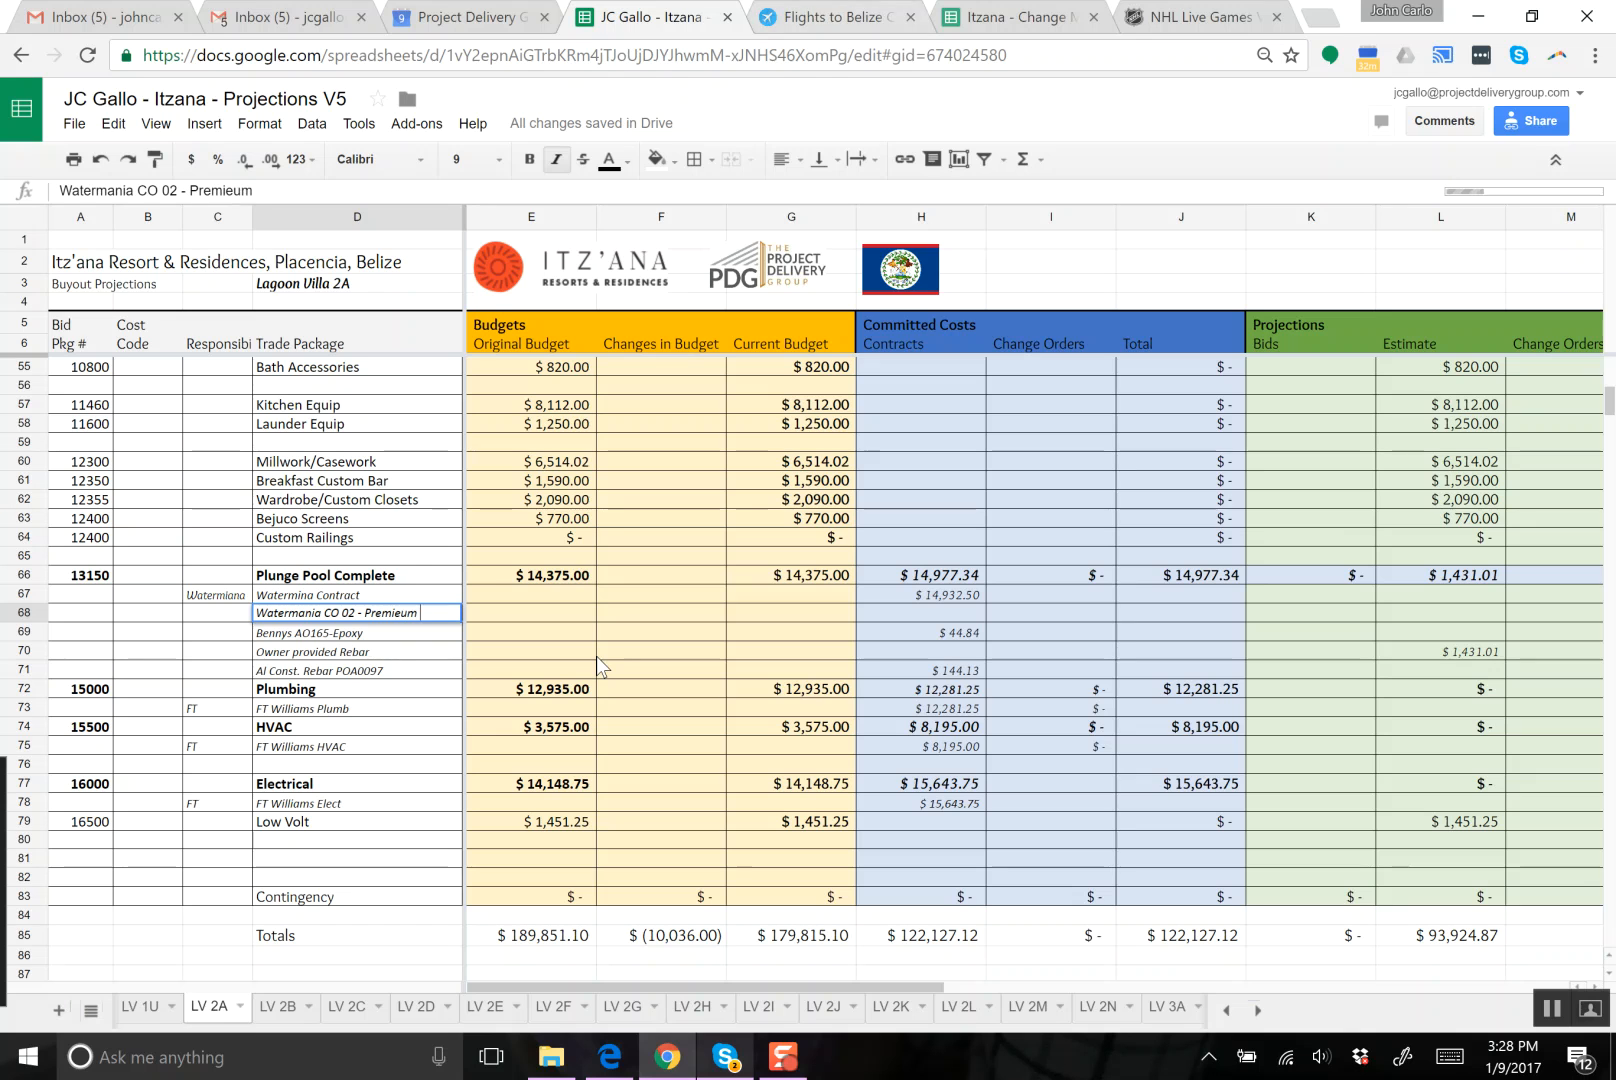
{"action": "type", "text": " Til"}
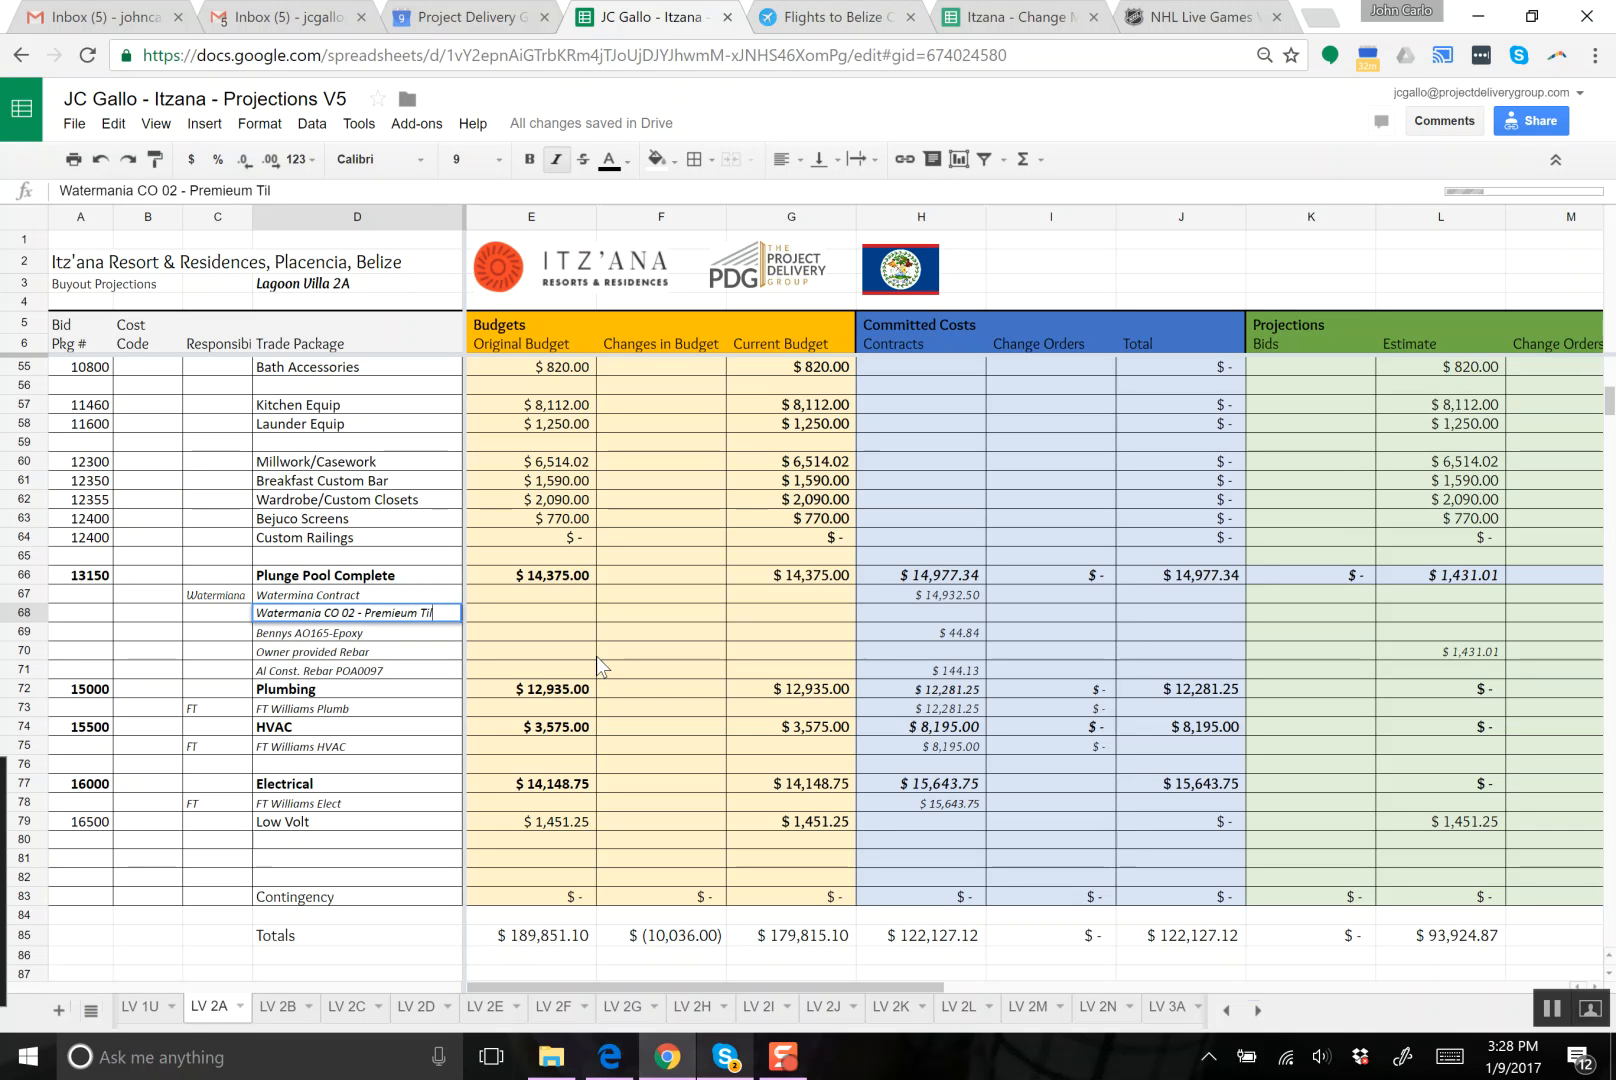
{"action": "type", "text": "e Upcharge"}
{"action": "key", "text": "Tab"}
{"action": "key", "text": "Tab"}
{"action": "key", "text": "Tab"}
{"action": "key", "text": "Tab"}
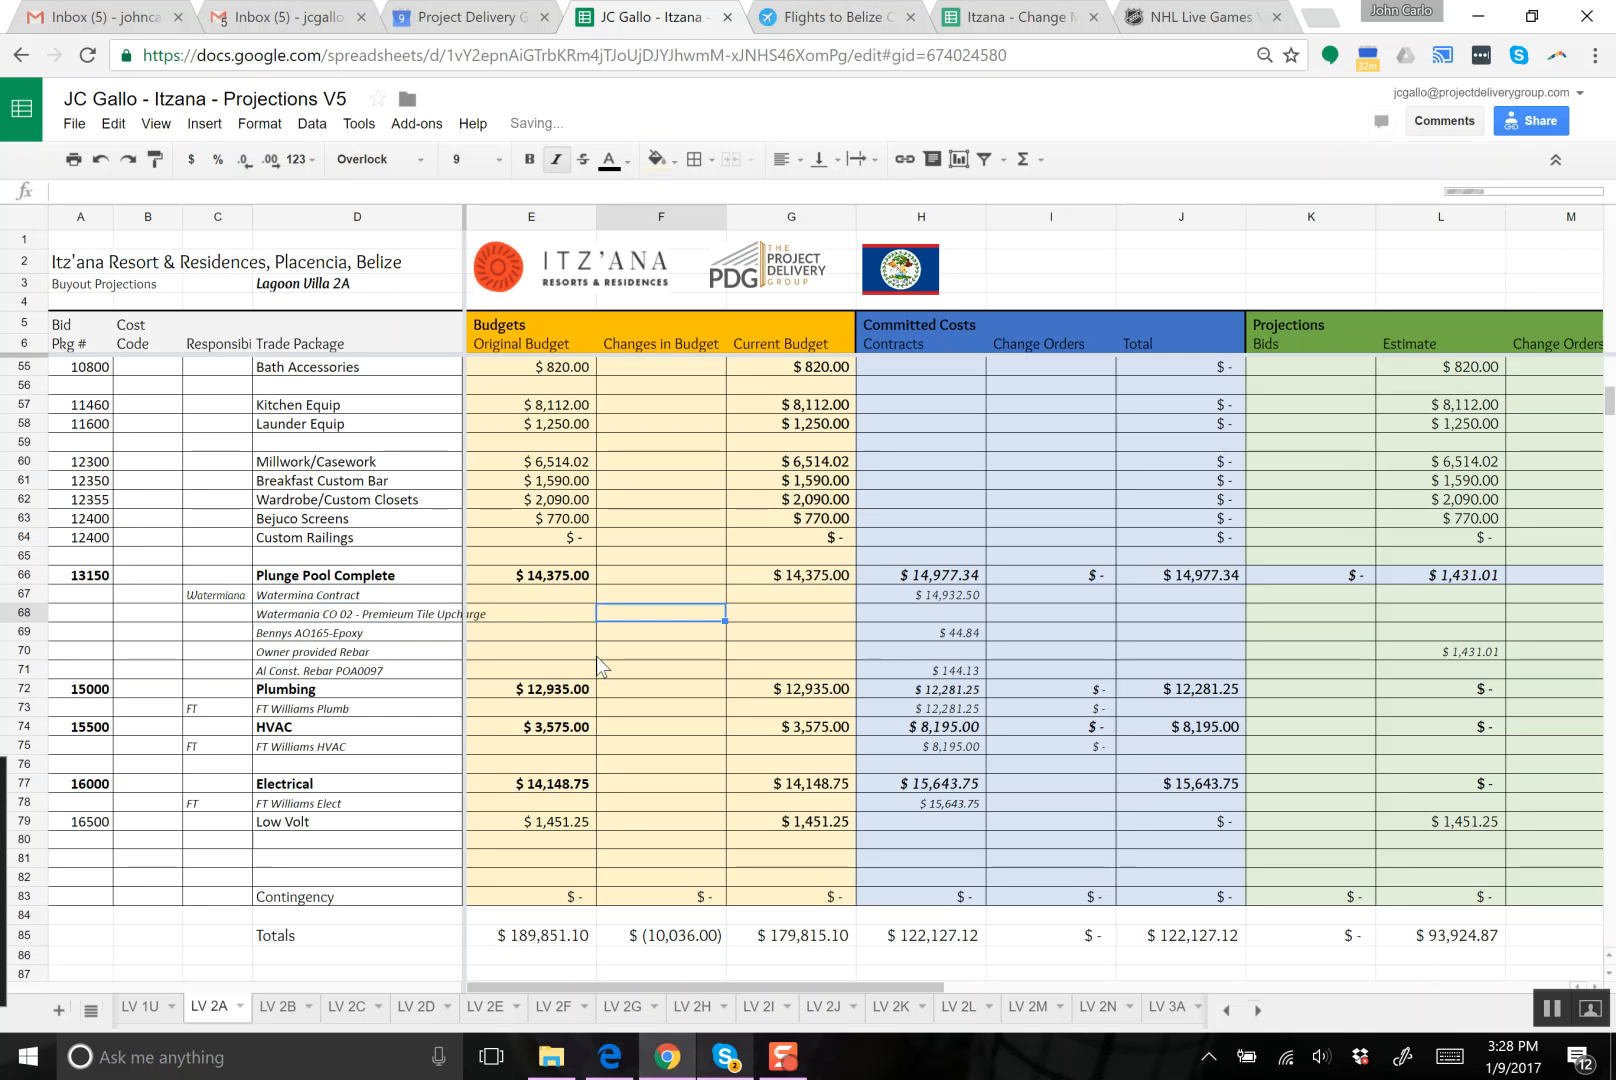
{"action": "key", "text": "Tab"}
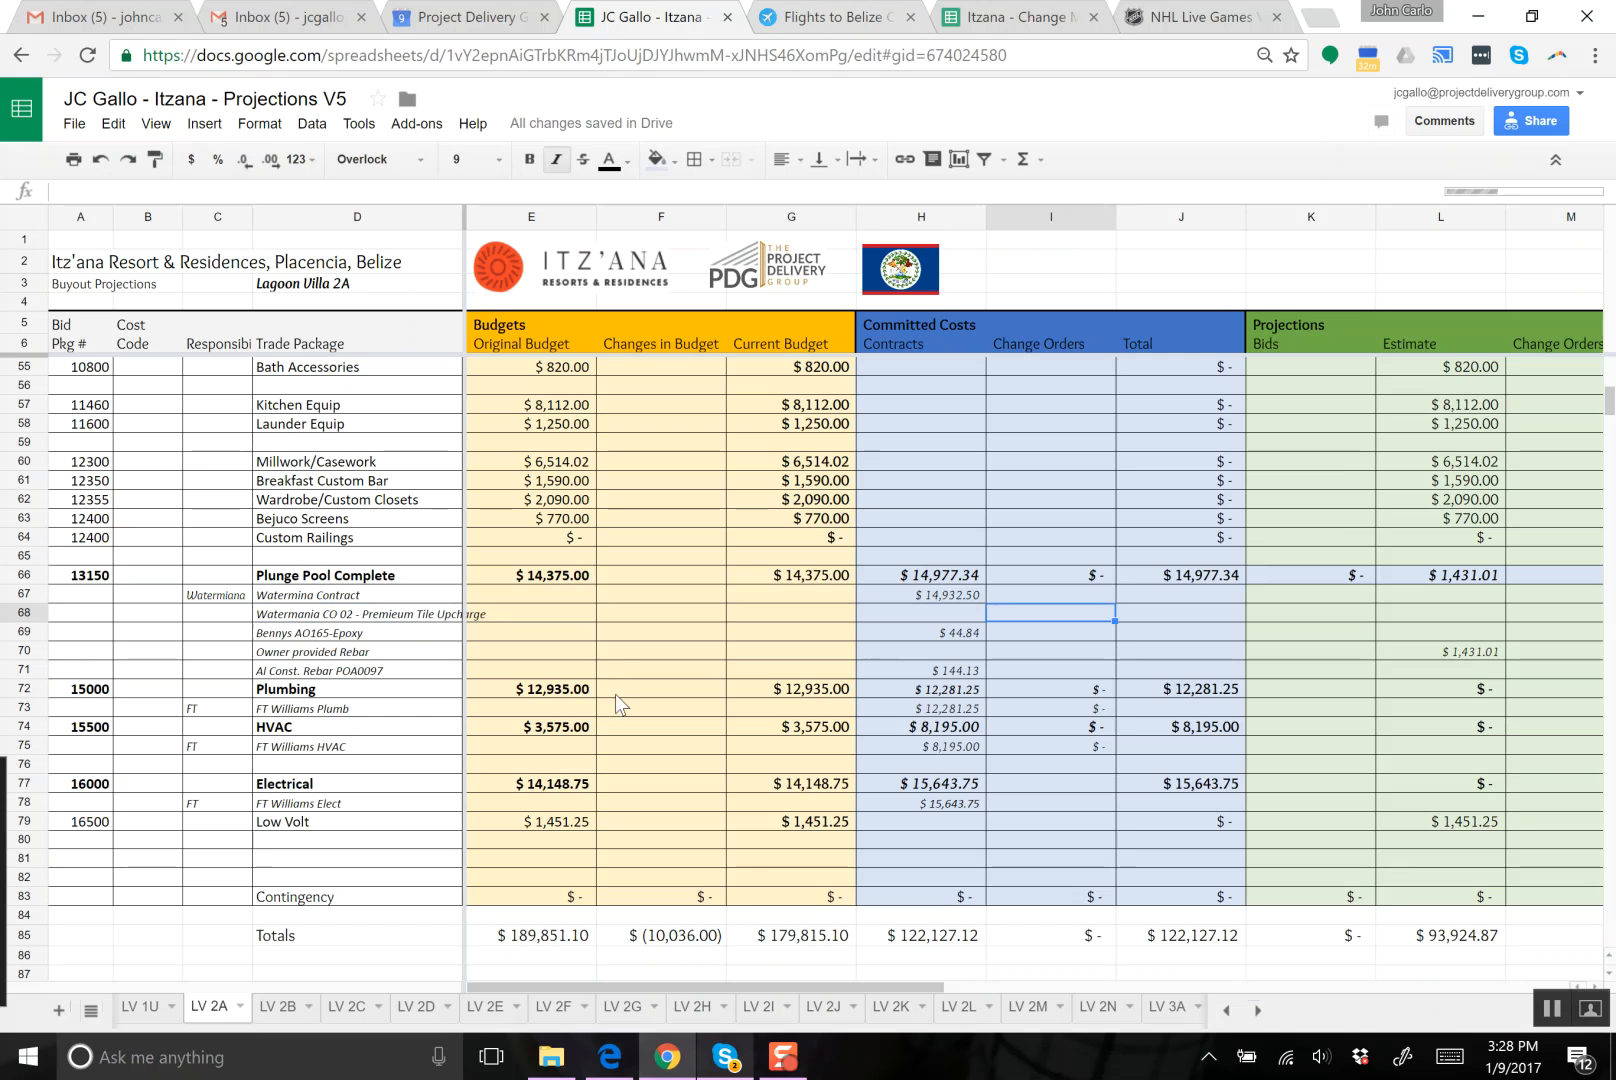
- Reopen the Premium Tile Upcharge PDF, close the duplicate copy, and look up the tile upcharge per 2 Bedroom unit
{"action": "left_click", "coordinate": [553, 1058]}
{"action": "double_click", "coordinate": [600, 308]}
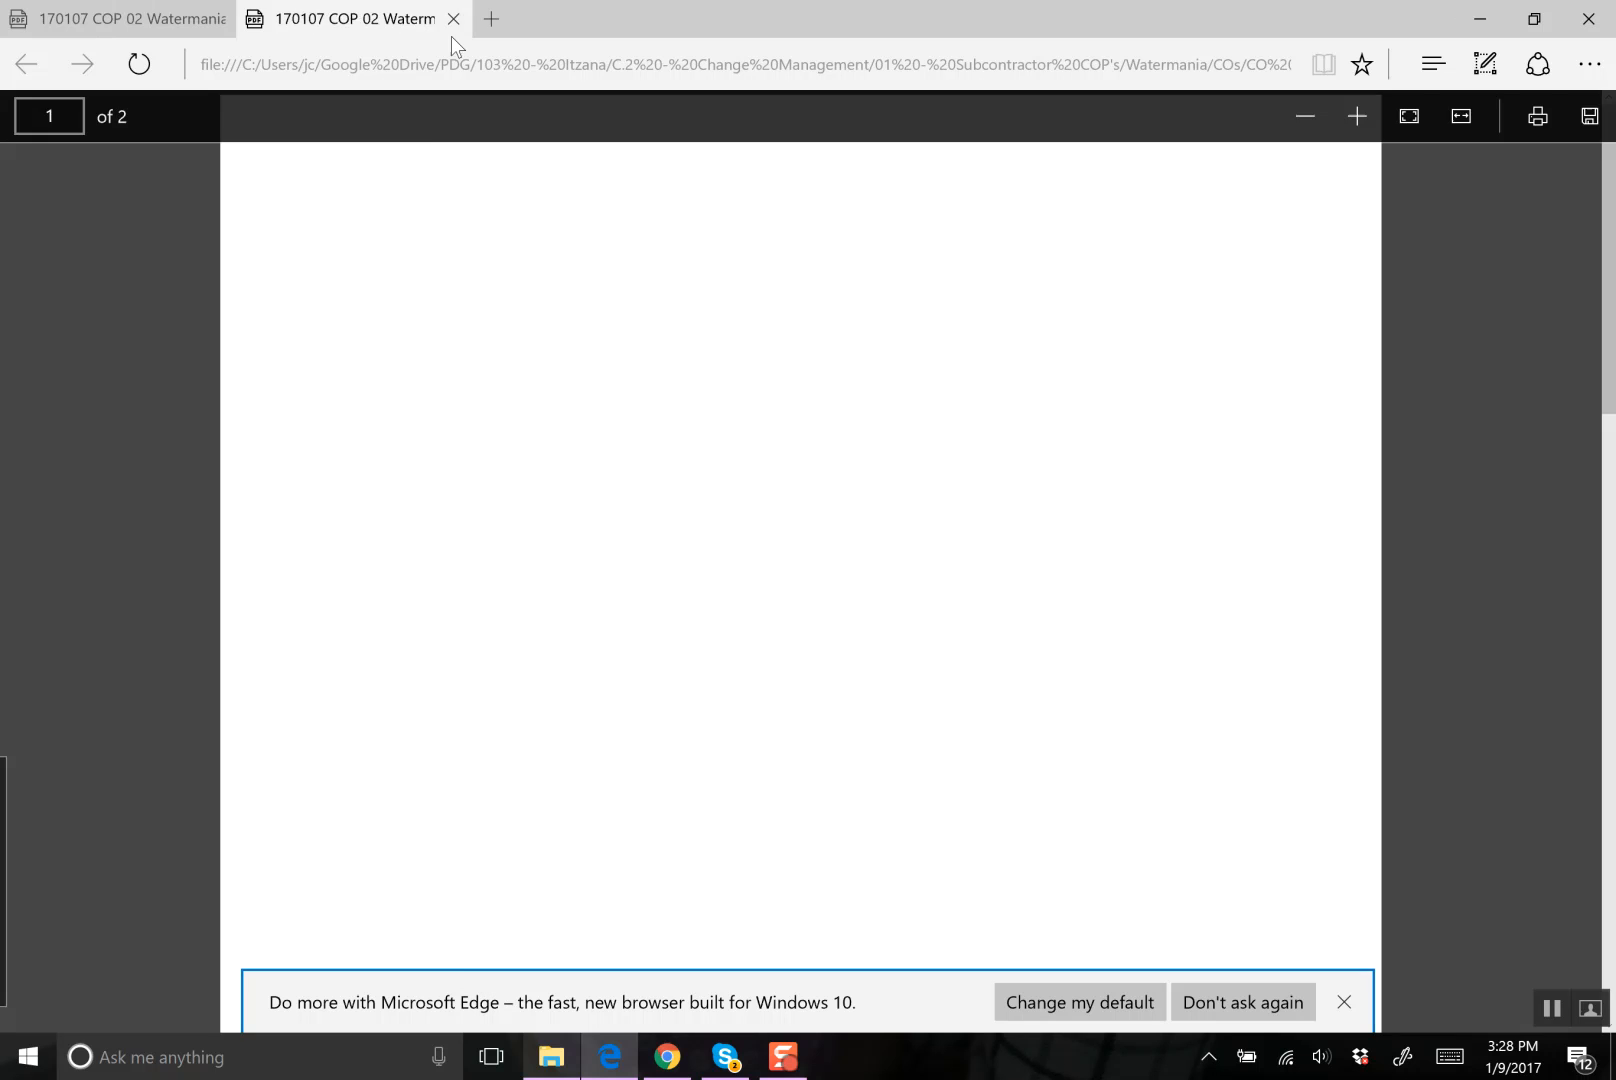
{"action": "left_click", "coordinate": [453, 19]}
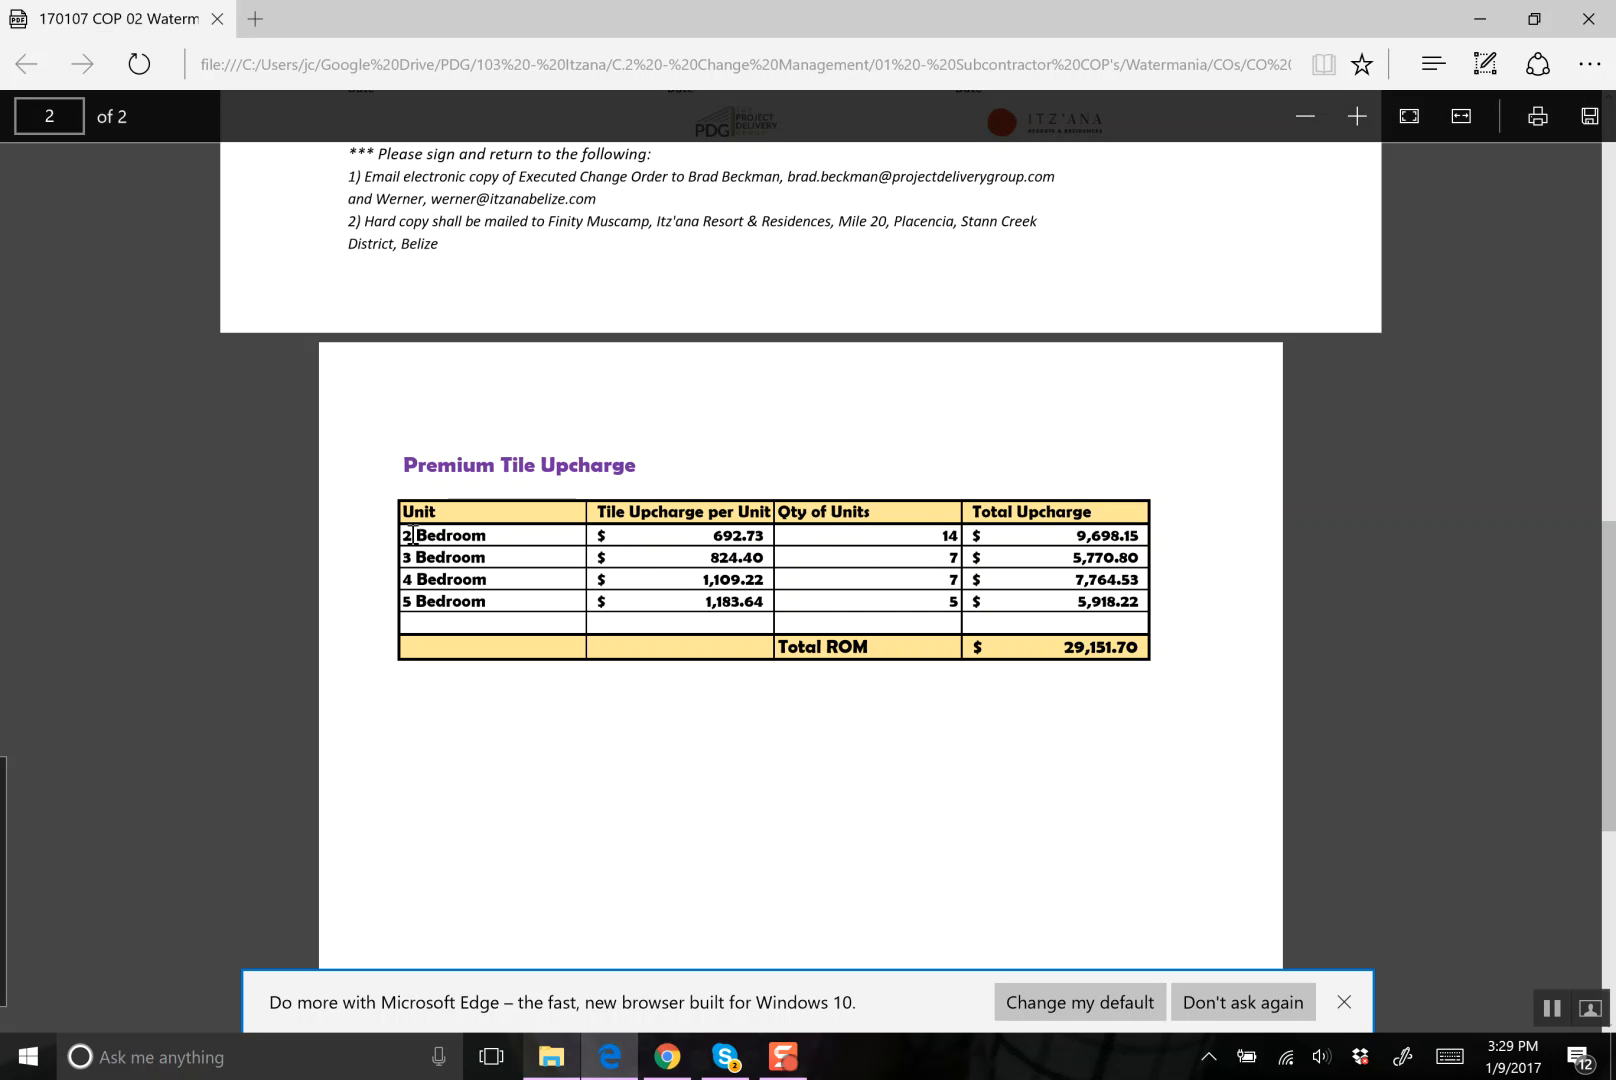
{"action": "left_click_drag", "start_coordinate": [413, 535], "coordinate": [501, 536]}
{"action": "left_click_drag", "start_coordinate": [780, 547], "coordinate": [872, 535]}
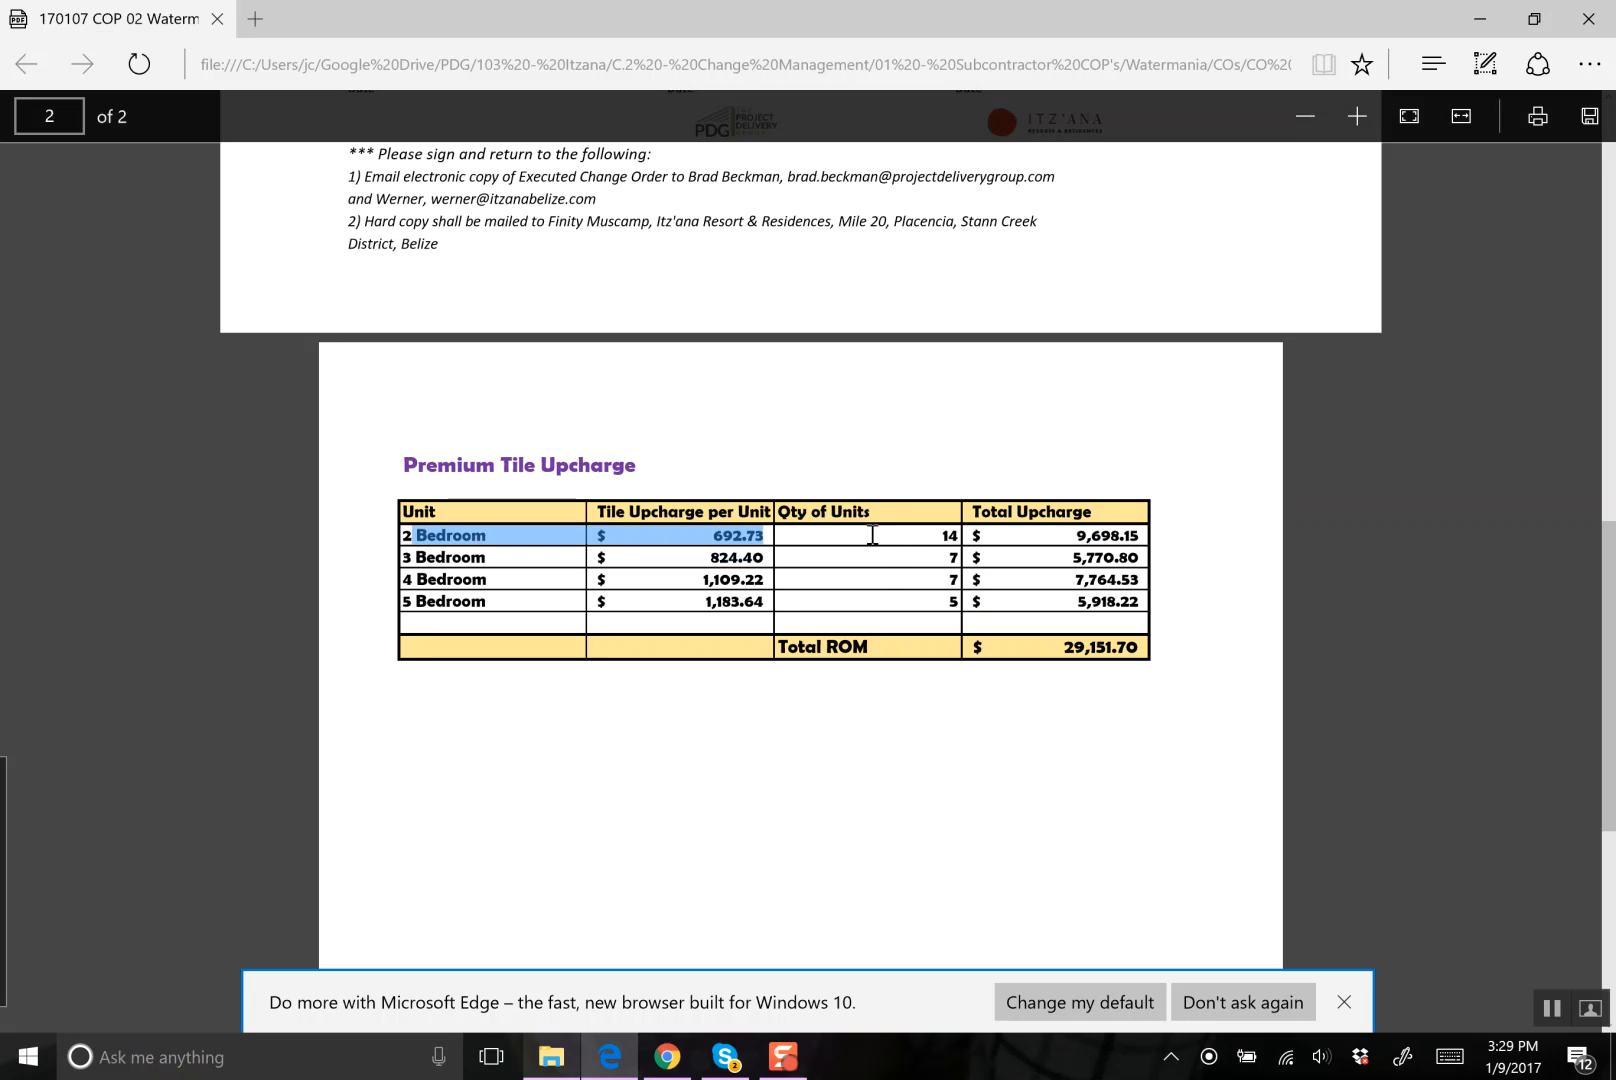
- Return to the projections spreadsheet and enter 692.72 as the committed change order amount on the Watermania CO 02 row of LV 2A
{"action": "left_click", "coordinate": [1478, 12]}
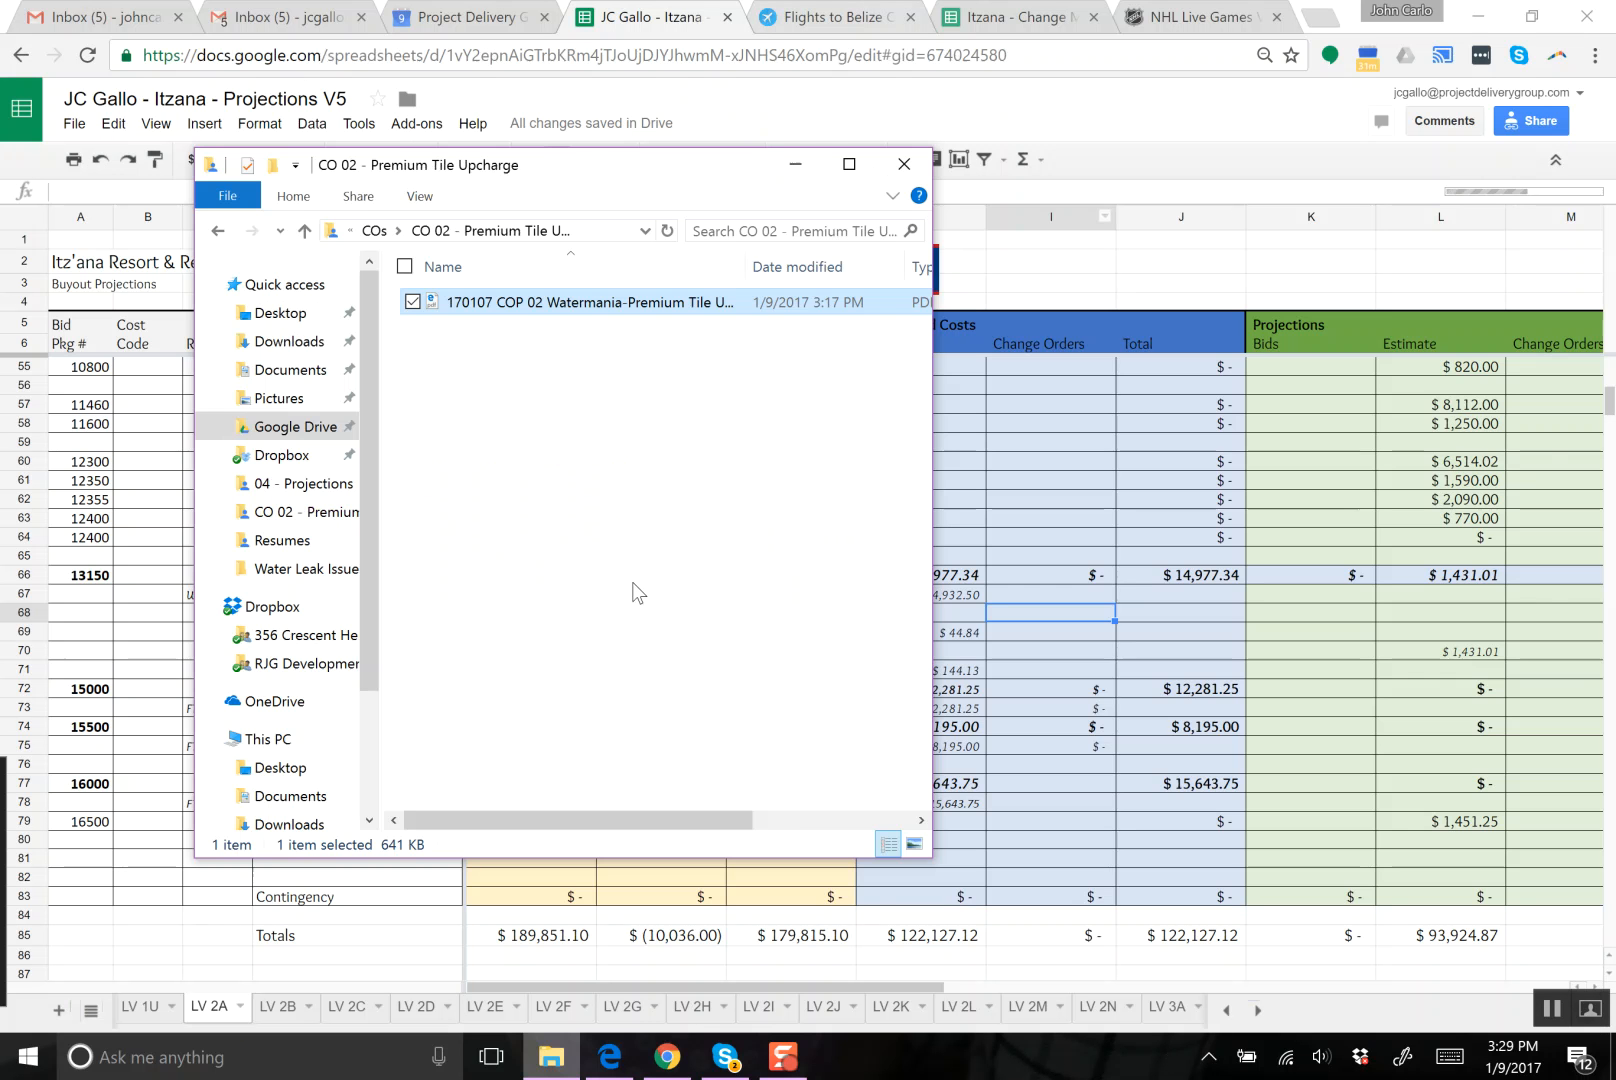
{"action": "left_click", "coordinate": [1030, 632]}
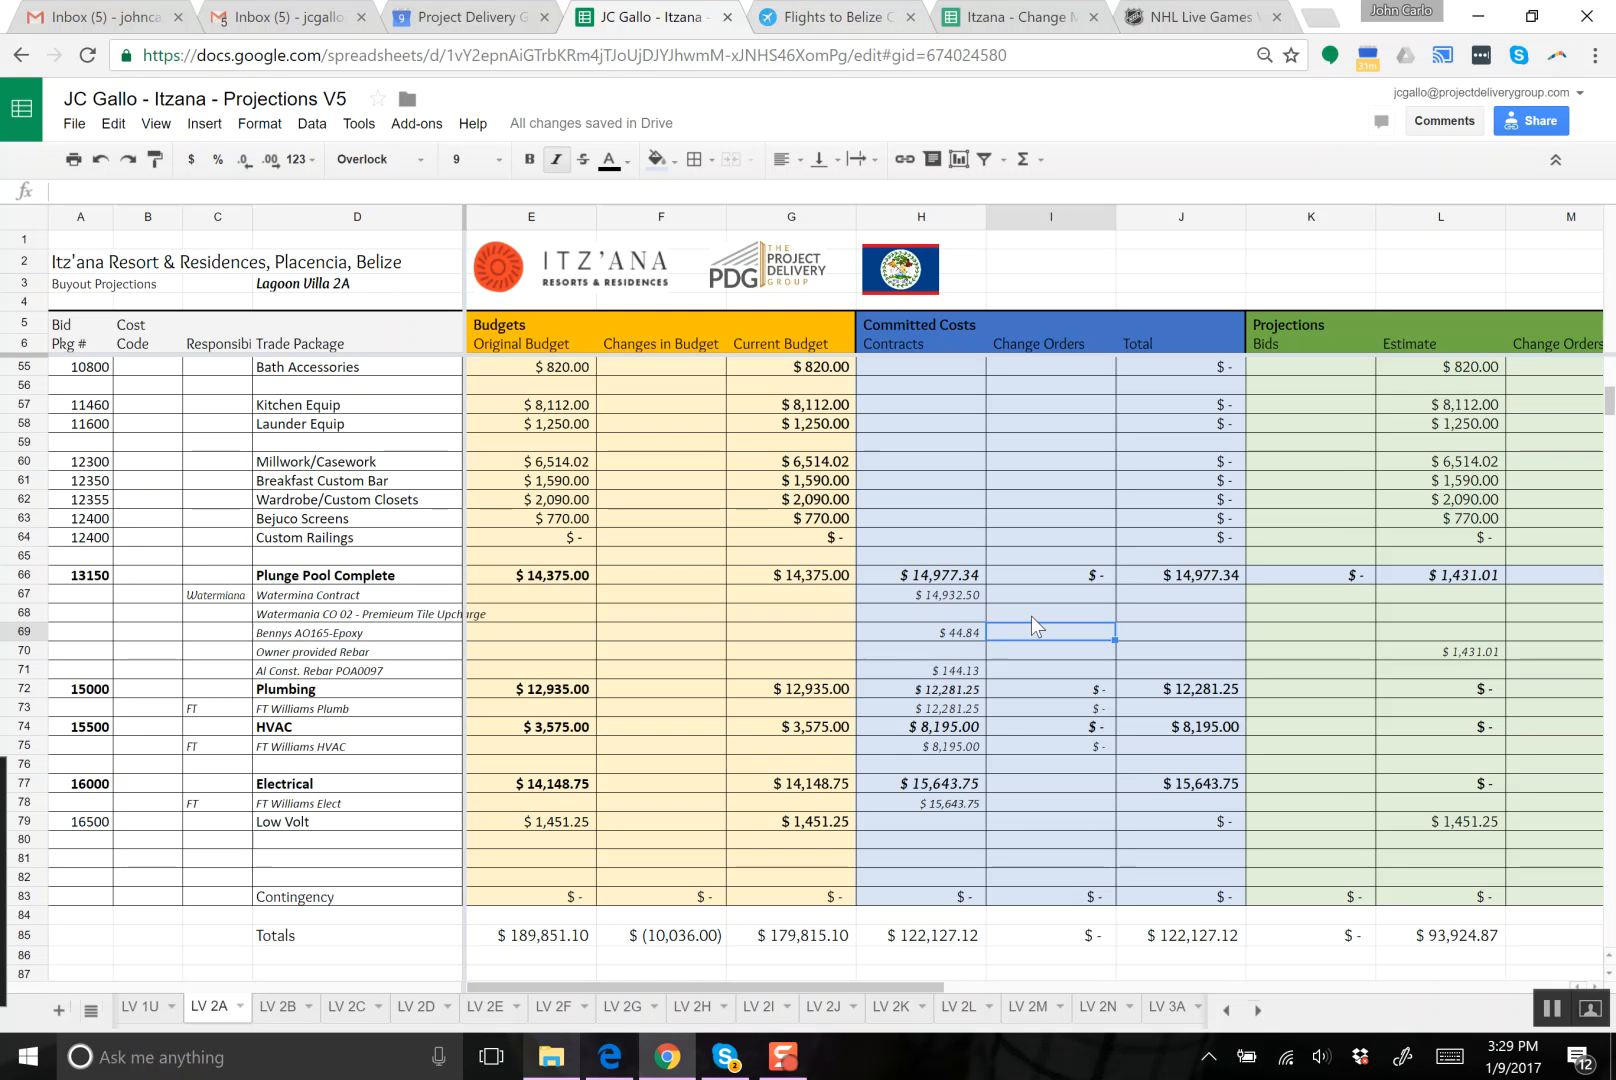
{"action": "left_click", "coordinate": [1039, 612]}
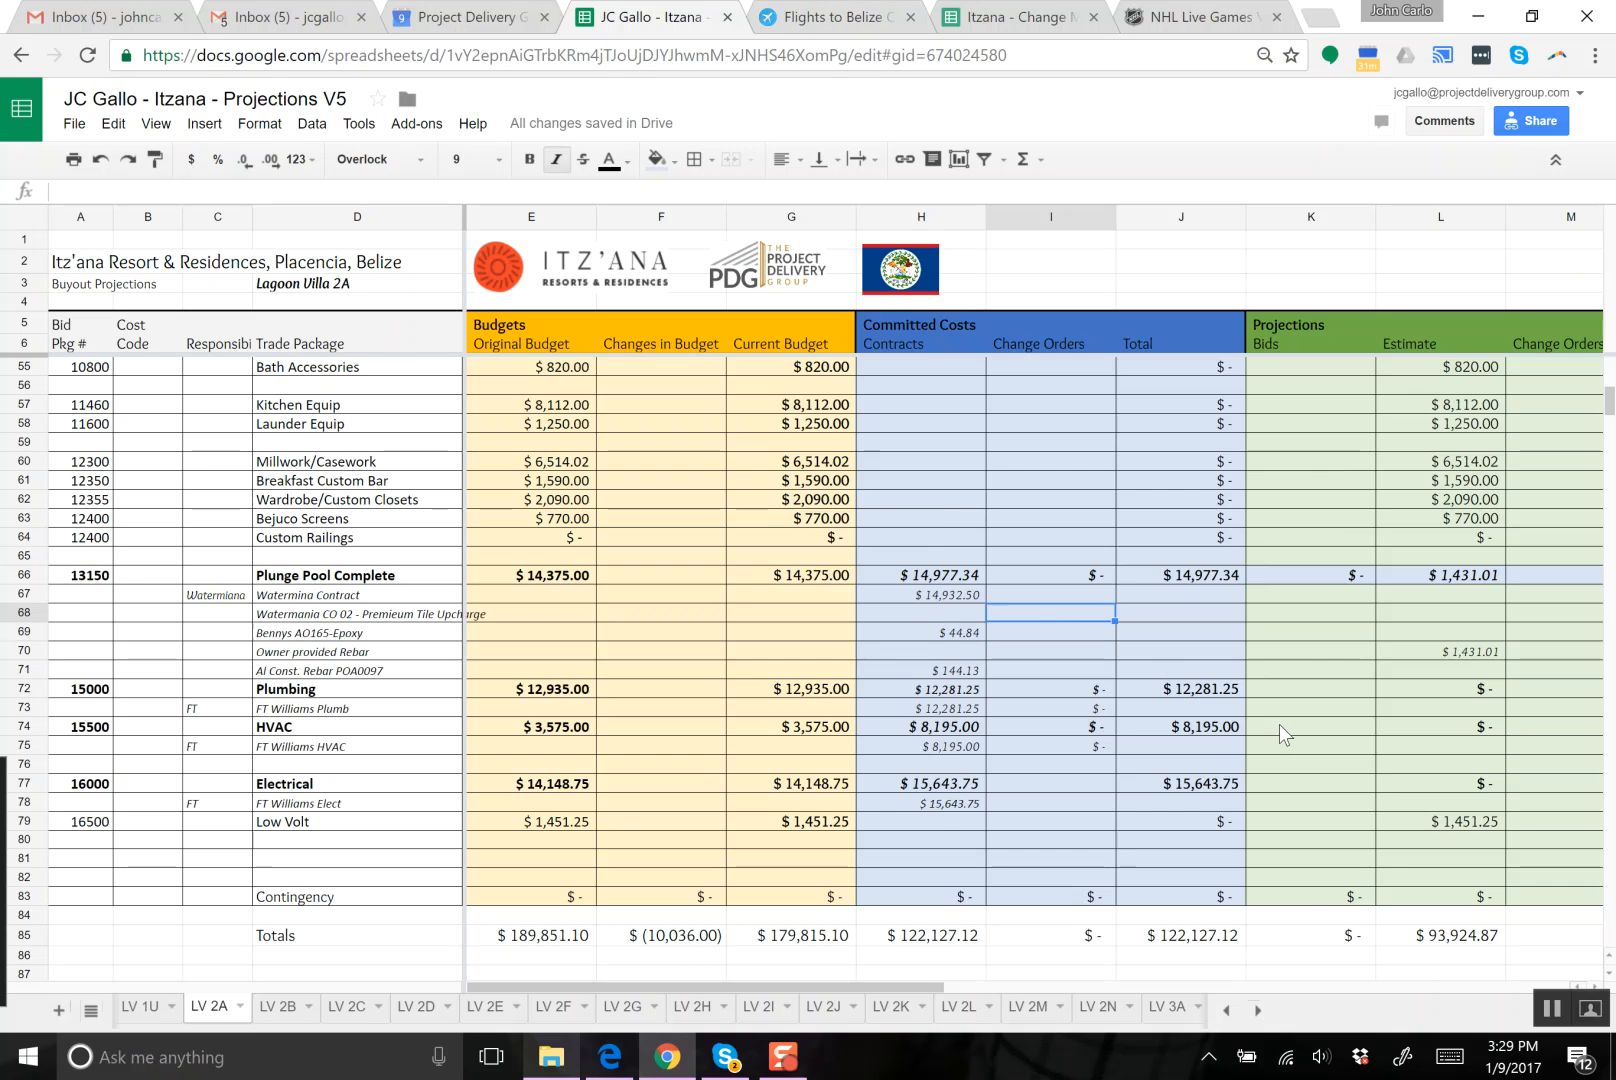
{"action": "key", "text": "alt+Tab"}
{"action": "key", "text": "alt+Tab"}
{"action": "key", "text": "alt+Tab"}
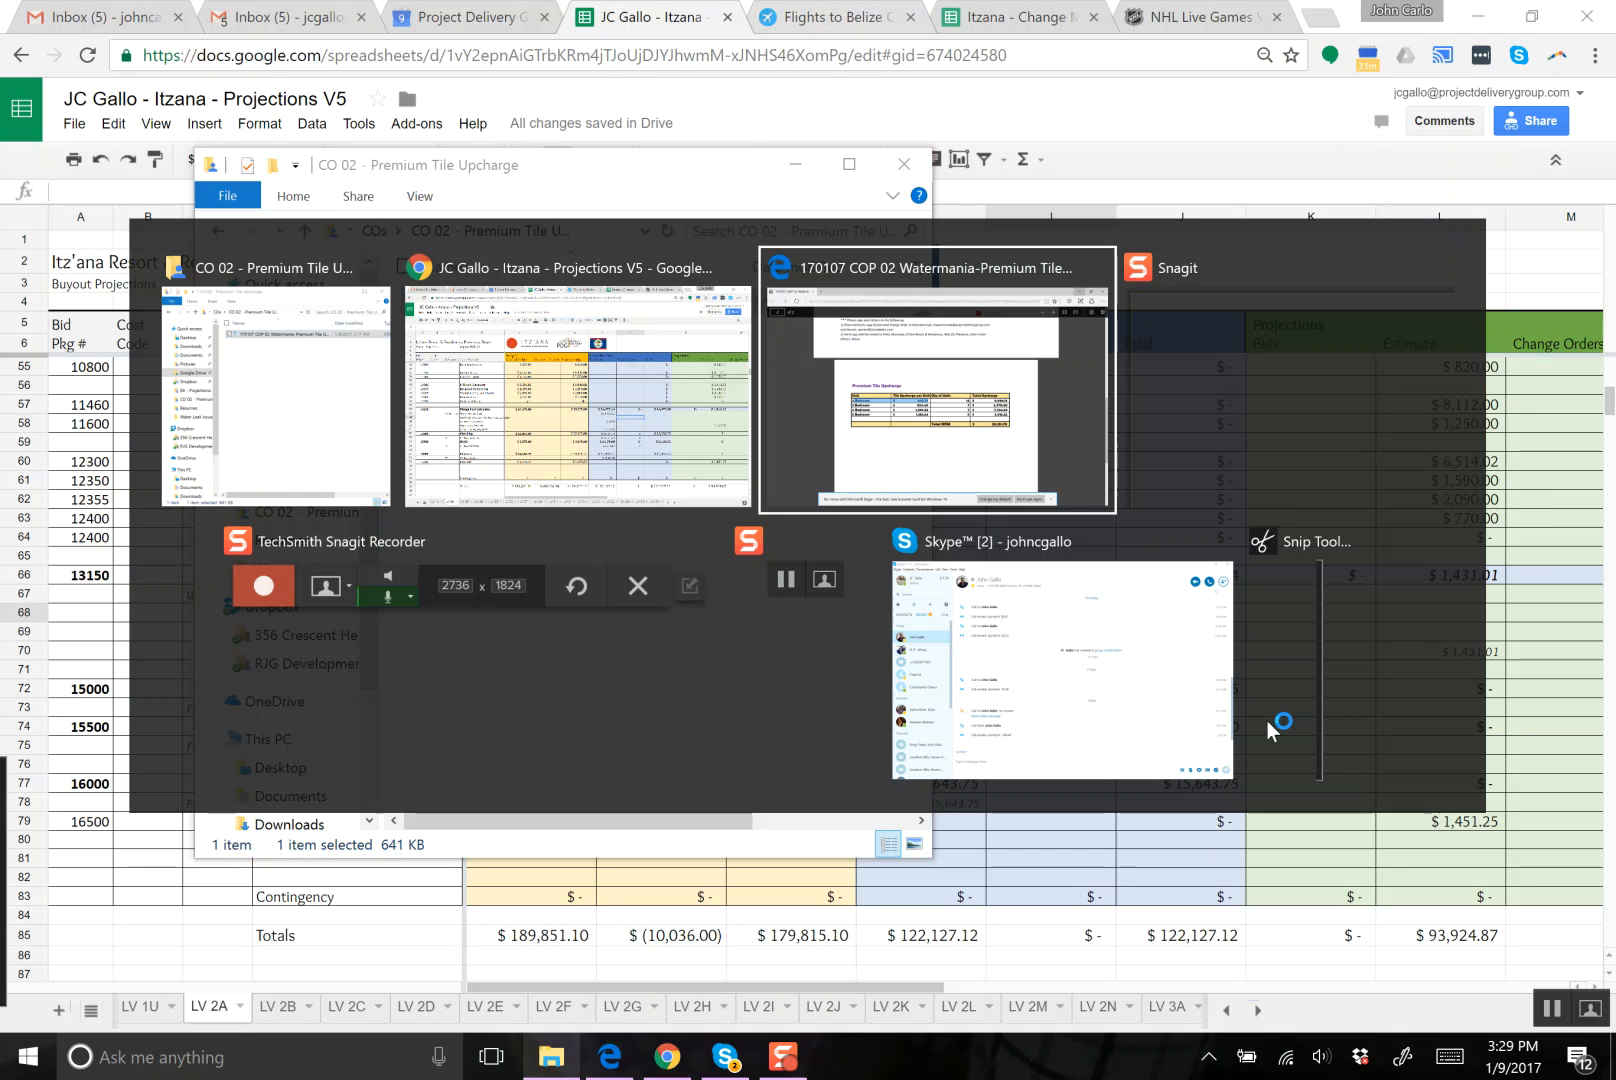
{"action": "key", "text": "alt+Tab"}
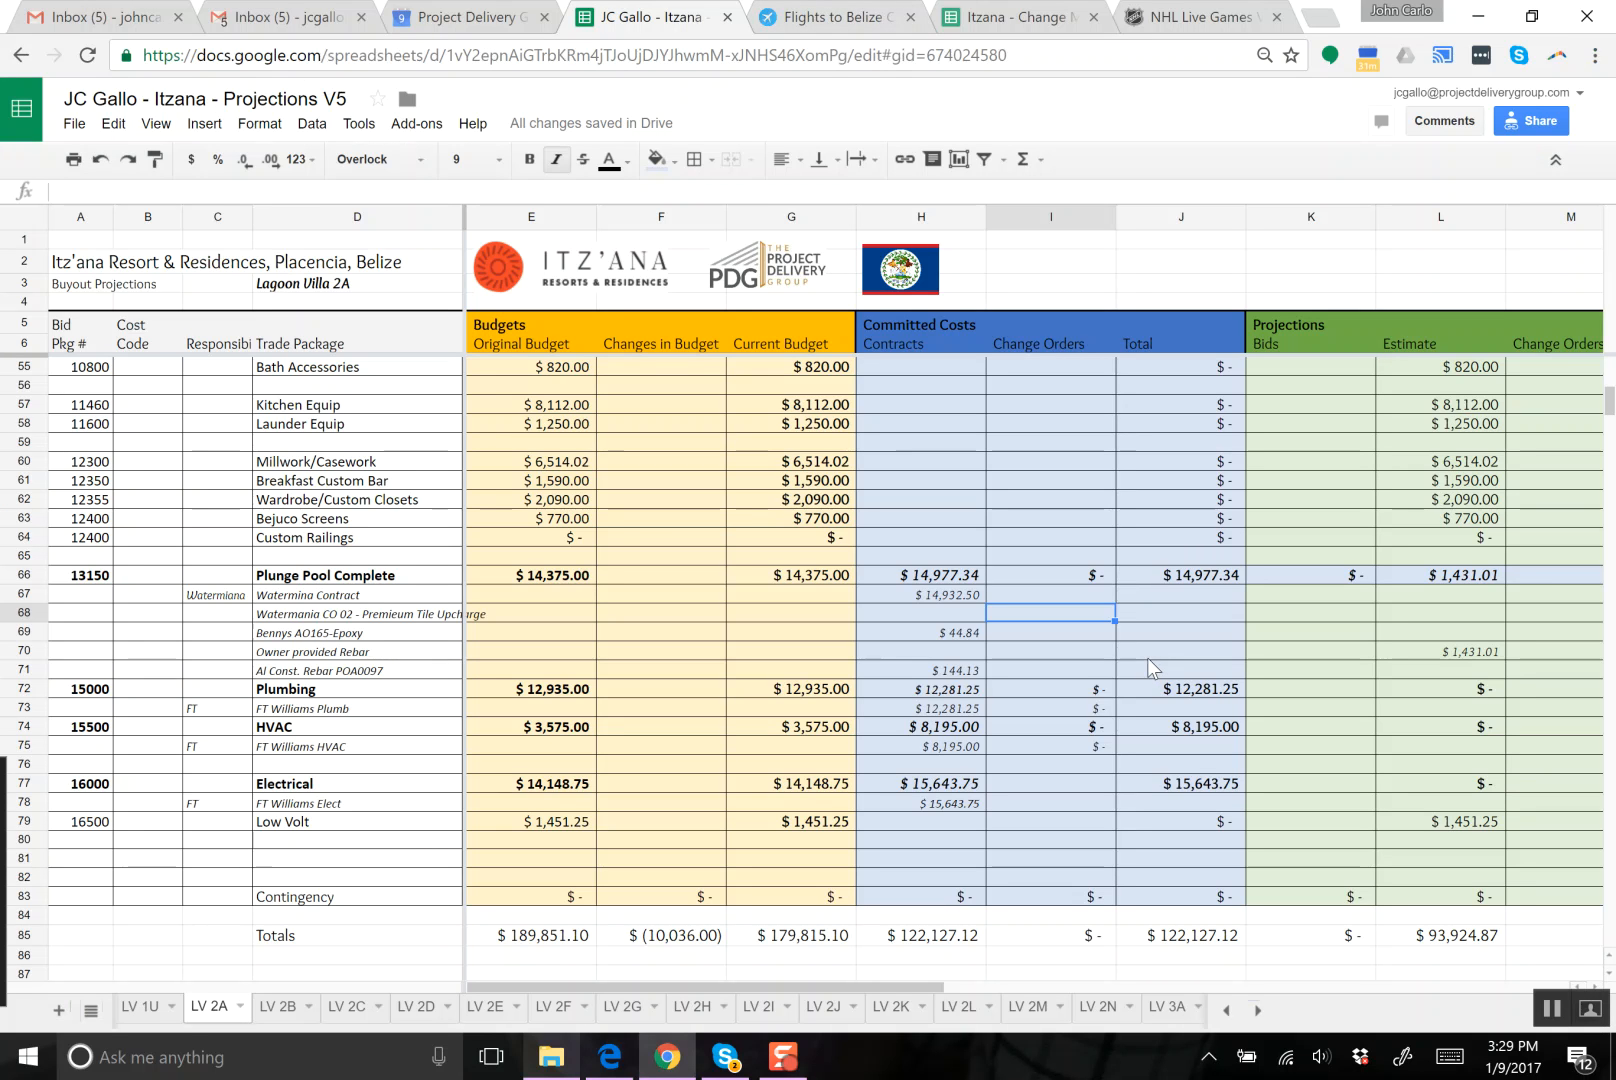
{"action": "type", "text": "692.72"}
{"action": "key", "text": "Return"}
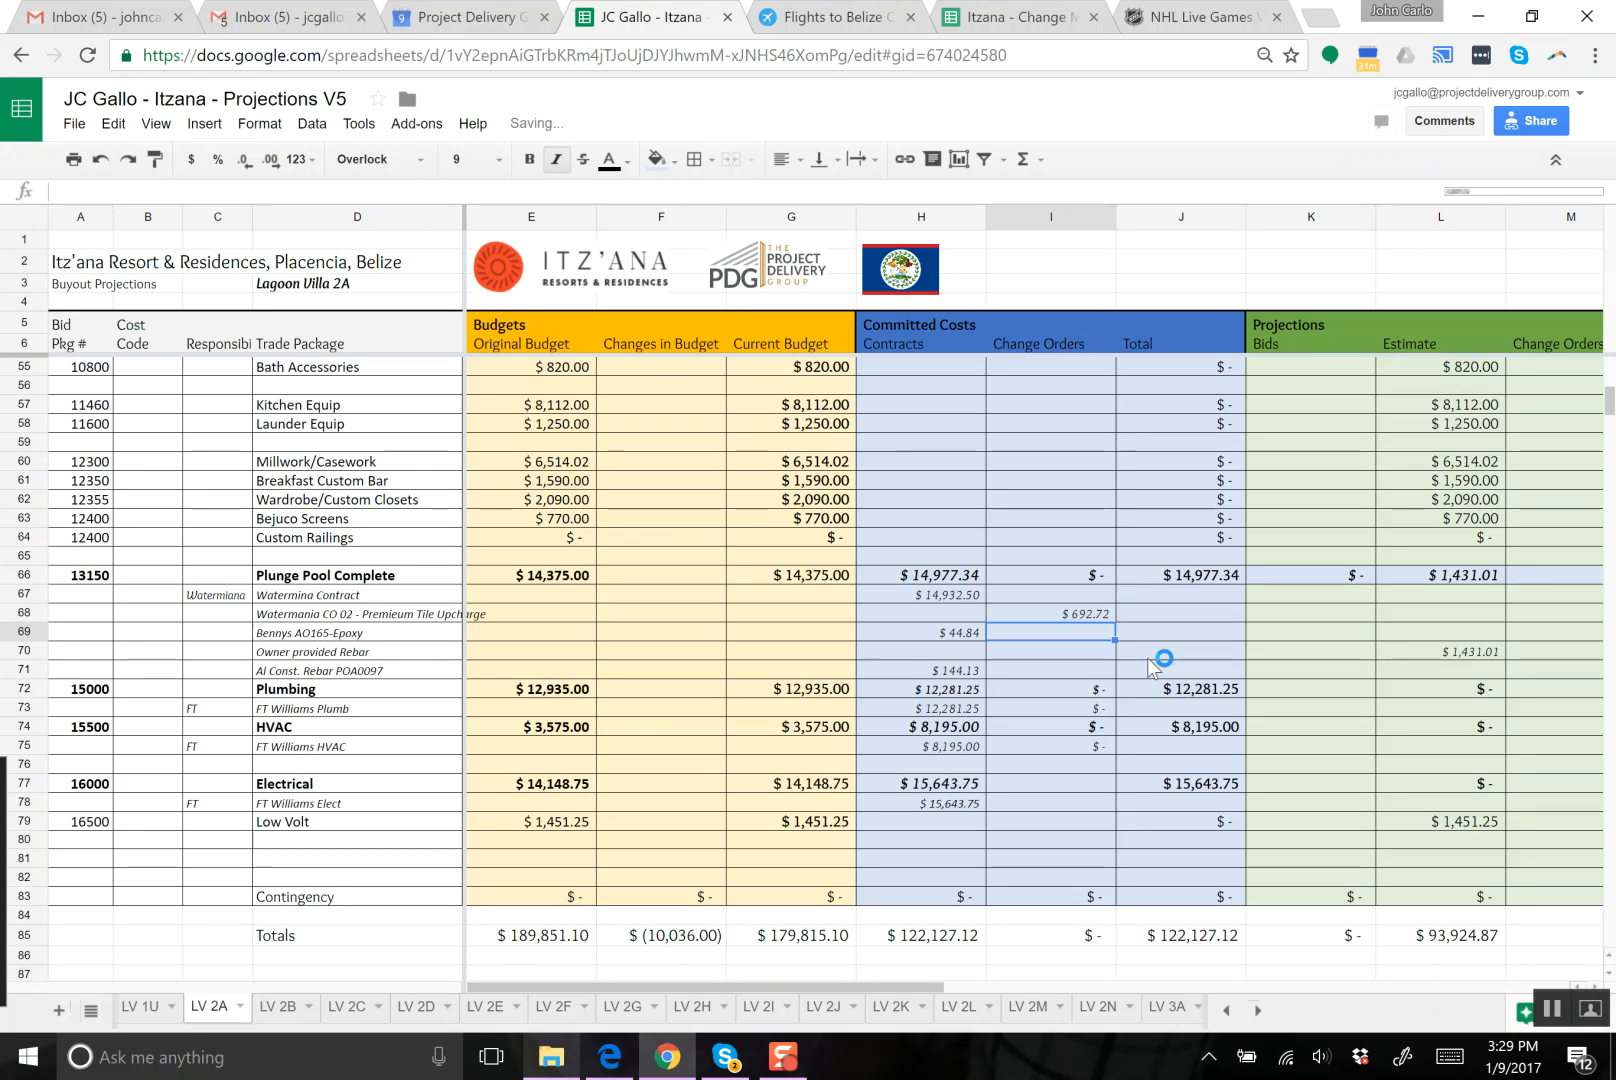
- Correct the Watermania CO 02 change order amount on LV 2A to 692.73
{"action": "key", "text": "Up"}
{"action": "left_click", "coordinate": [128, 190]}
{"action": "key", "text": "BackSpace"}
{"action": "type", "text": "3"}
{"action": "key", "text": "Return"}
{"action": "key", "text": "Up"}
{"action": "key", "text": "Up"}
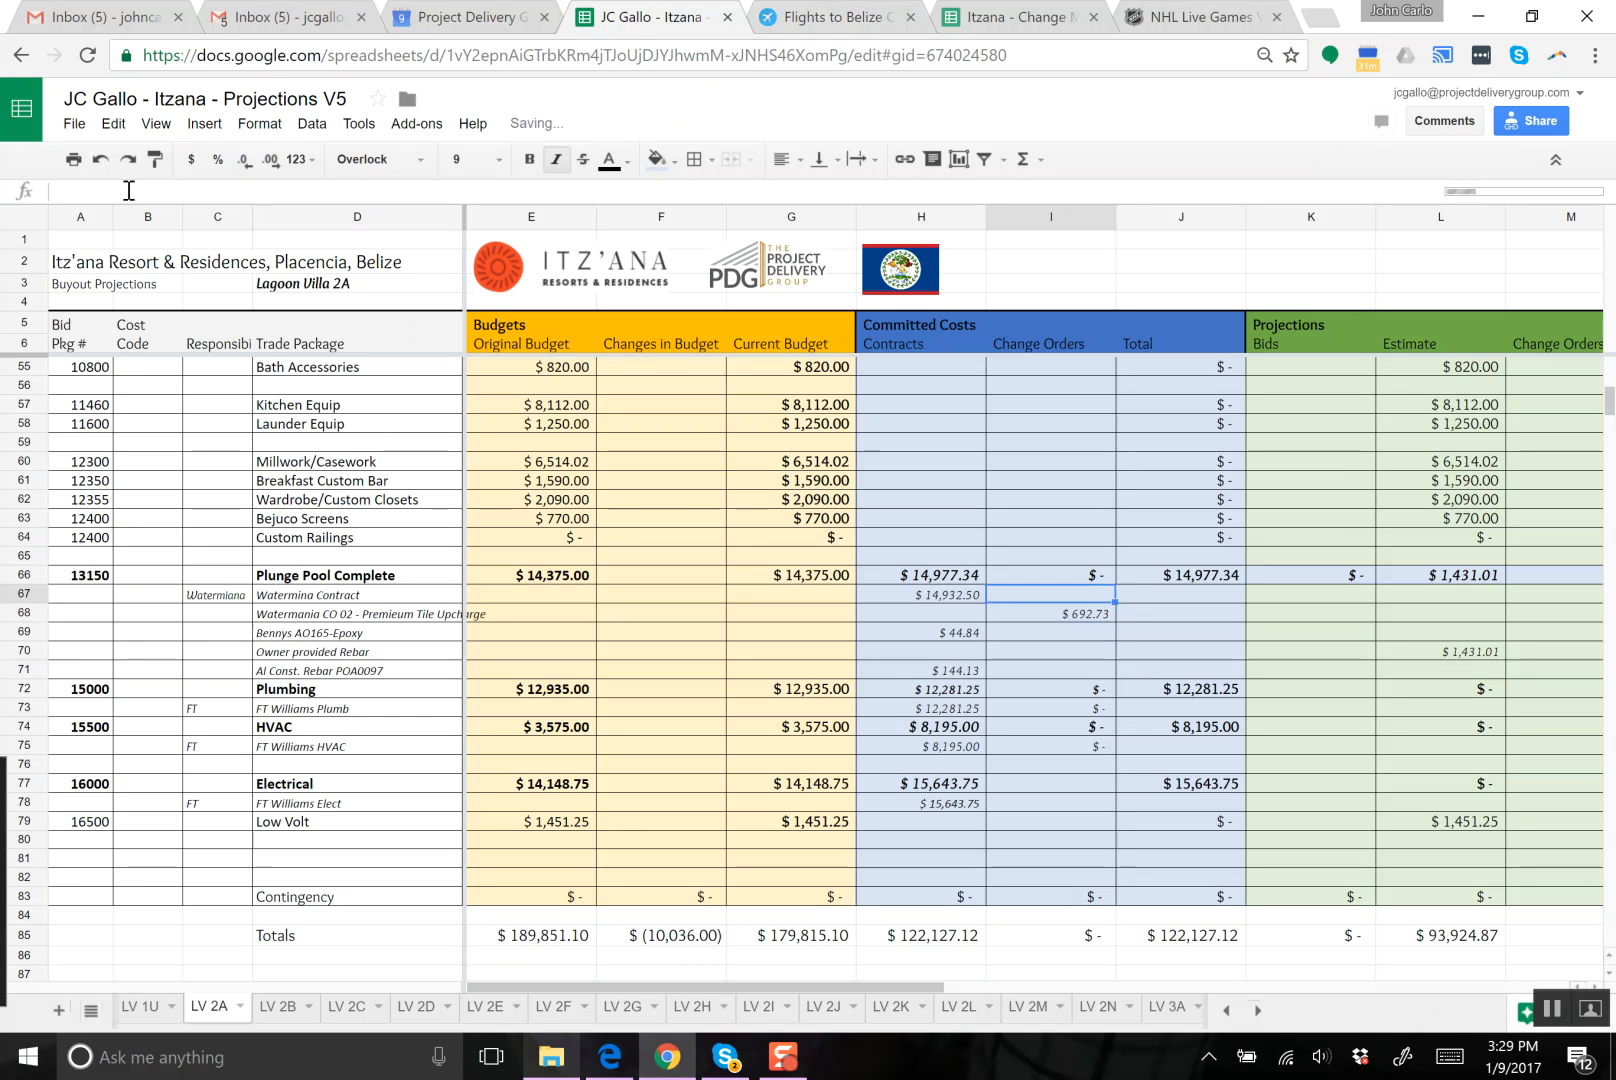
- Extend the Plunge Pool Complete committed Contracts sum on LV 2A to cover H67:H71
{"action": "double_click", "coordinate": [950, 578]}
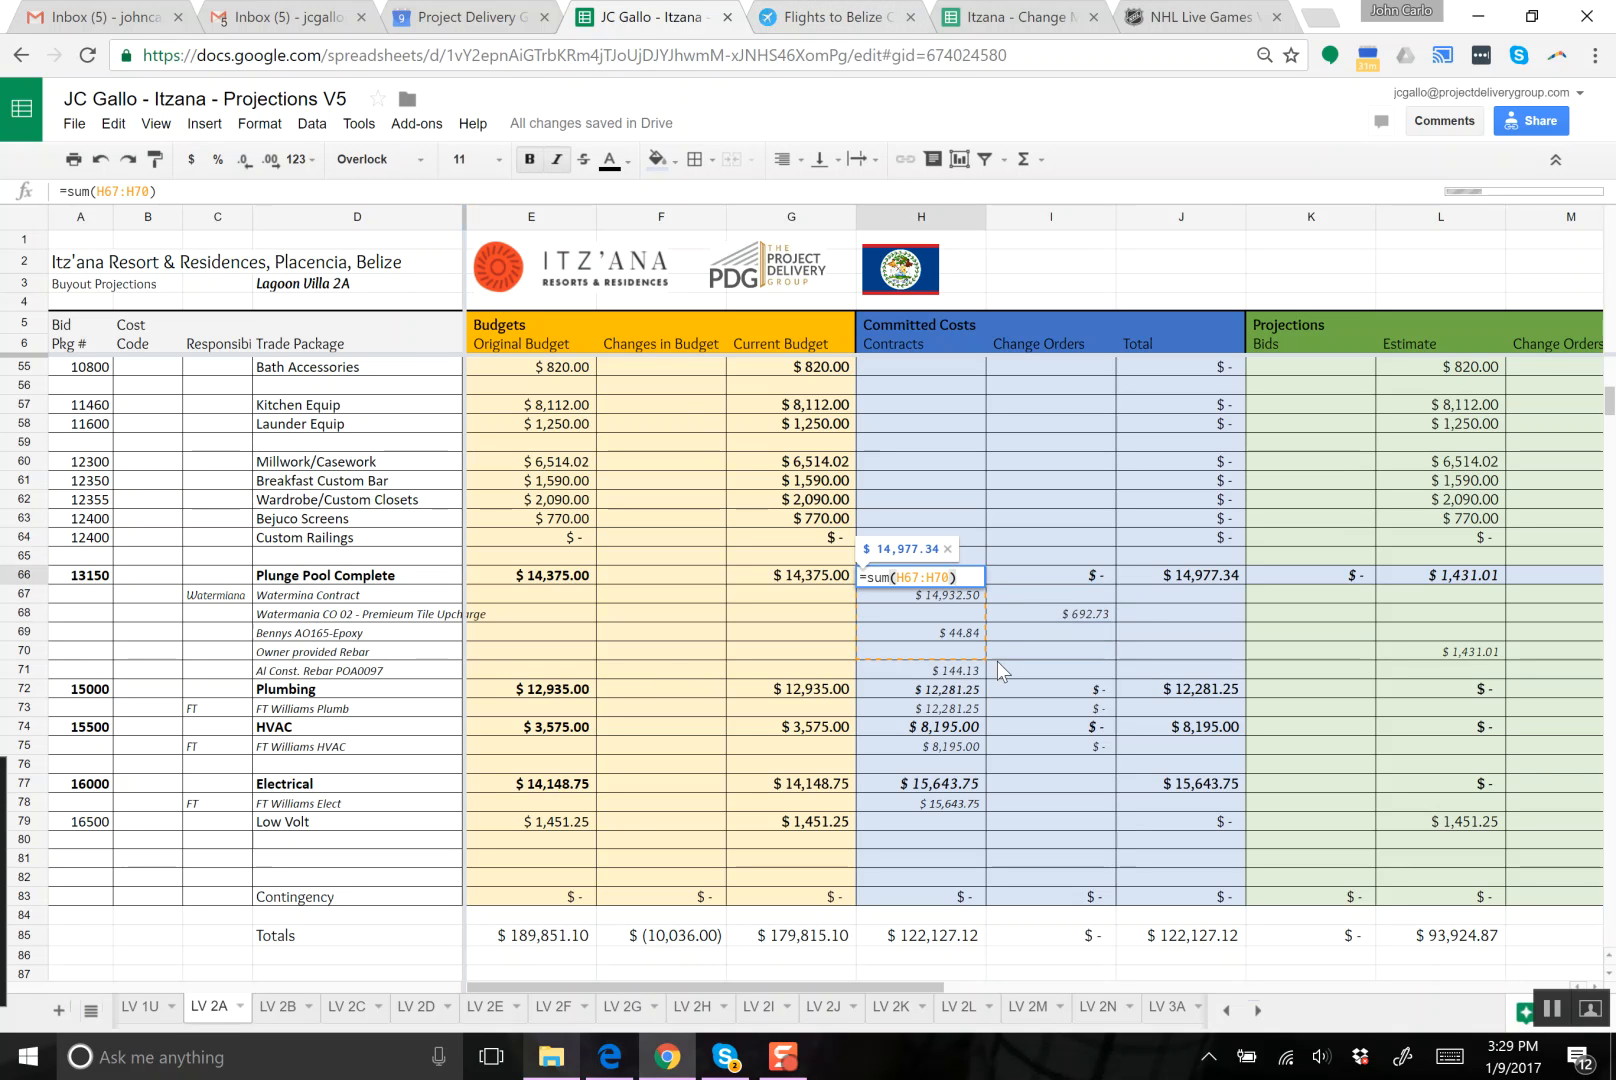
{"action": "left_click", "coordinate": [950, 577]}
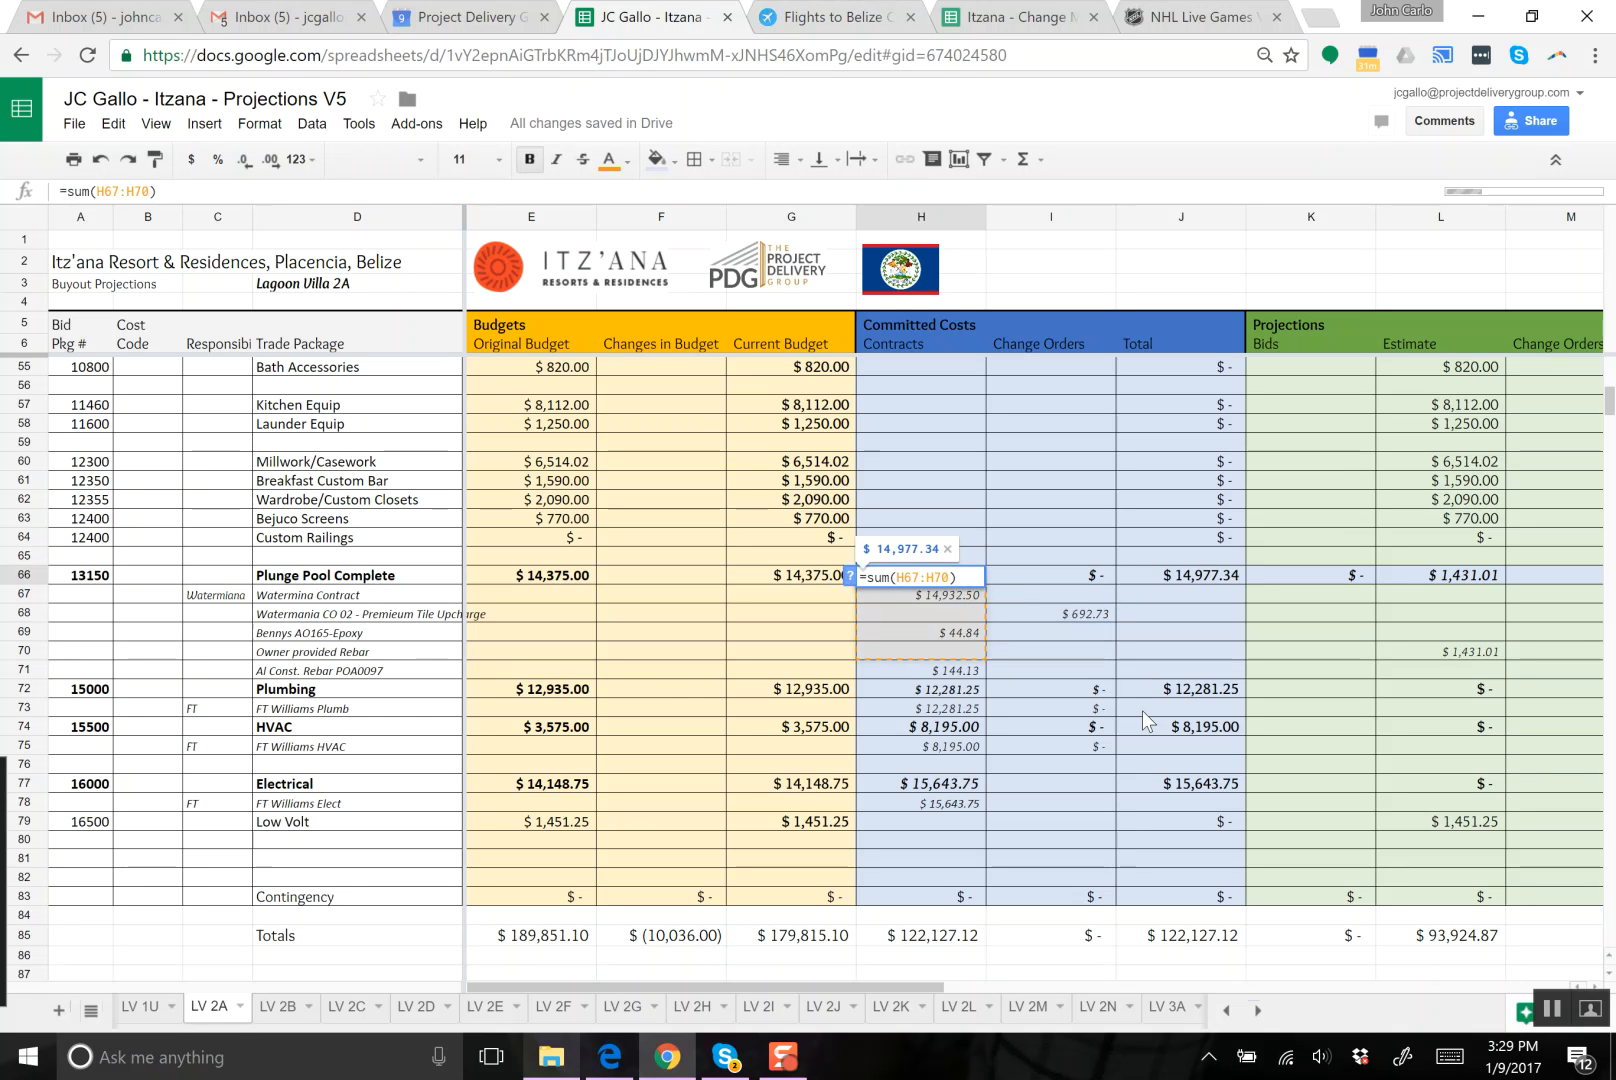
{"action": "key", "text": "BackSpace"}
{"action": "type", "text": "1"}
{"action": "key", "text": "Return"}
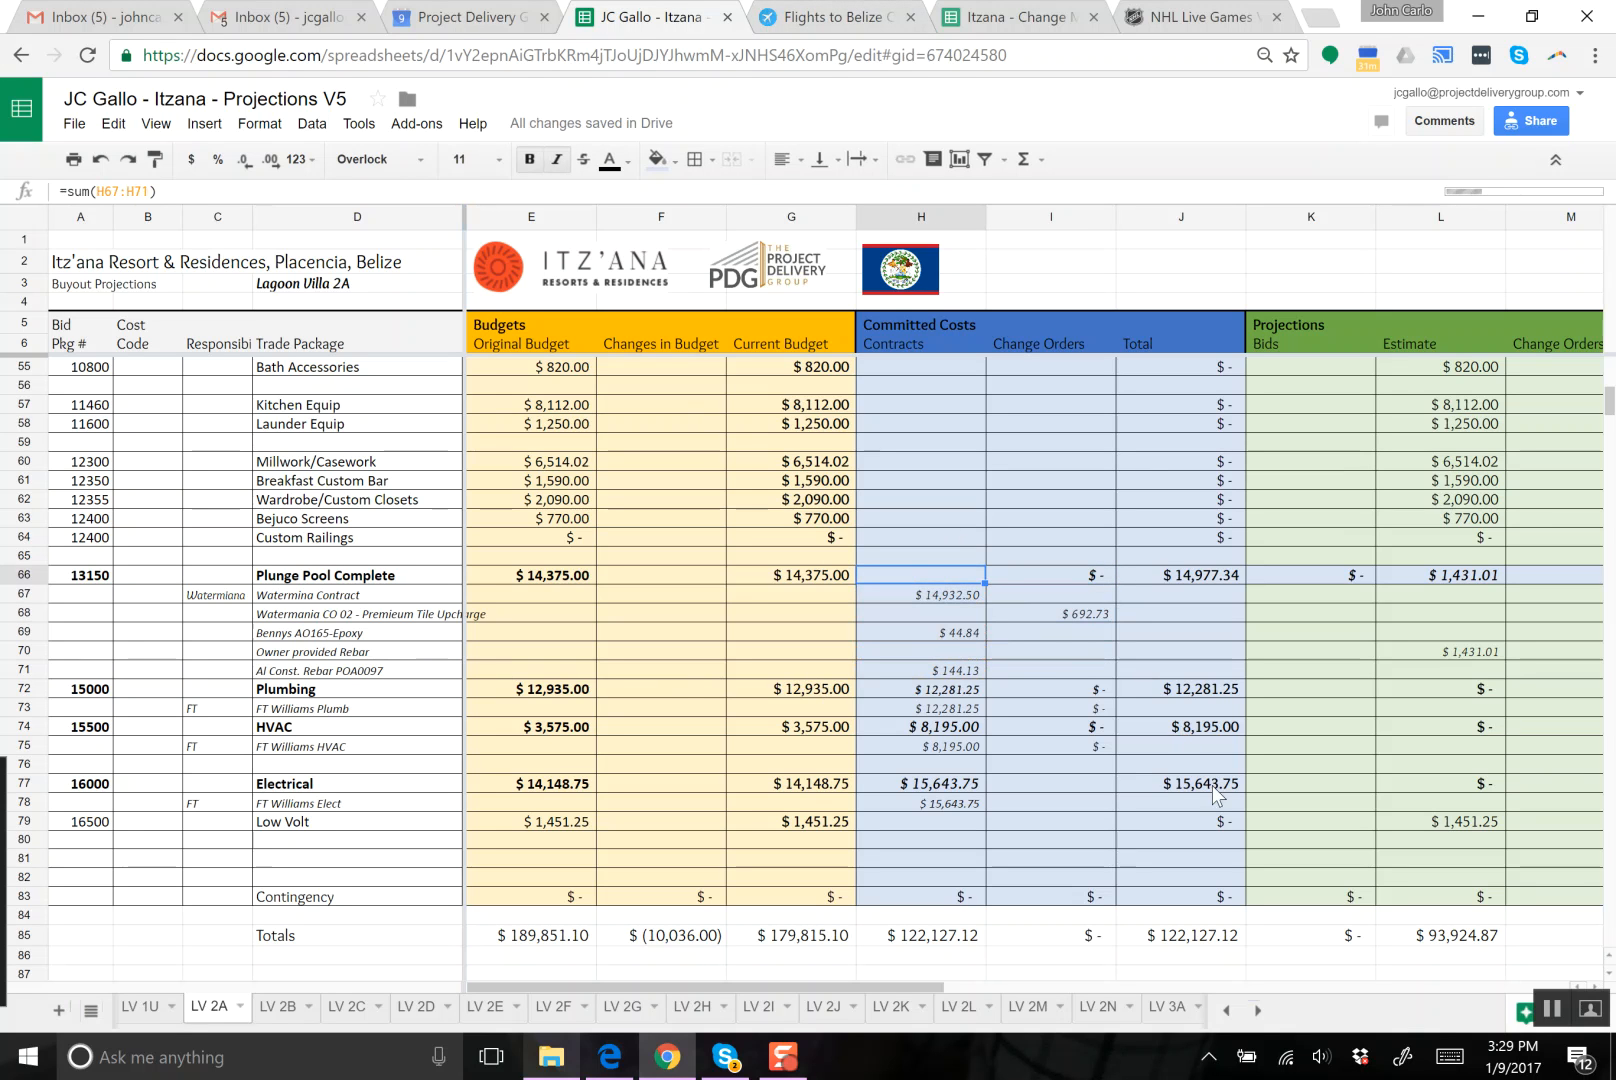
- Recheck the Plunge Pool Complete Contracts formula and the neighbouring Current Budget and Change Orders cells on LV 2A
{"action": "double_click", "coordinate": [964, 571]}
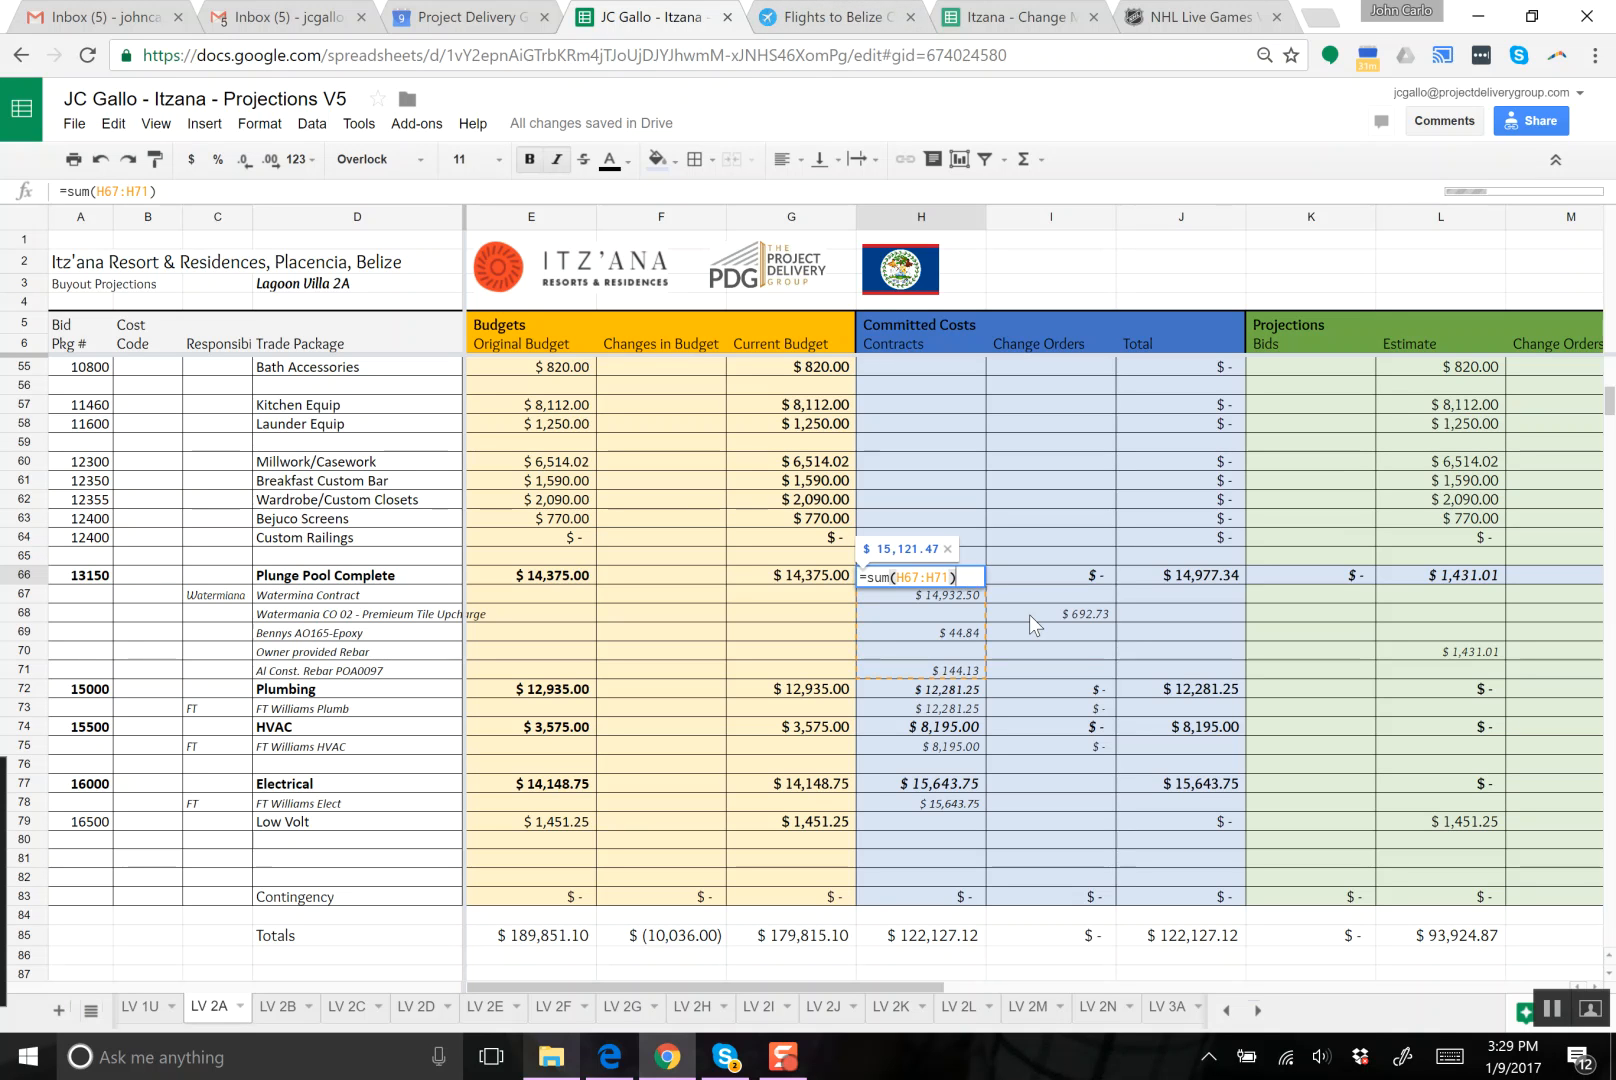
{"action": "key", "text": "Return"}
{"action": "key", "text": "Up"}
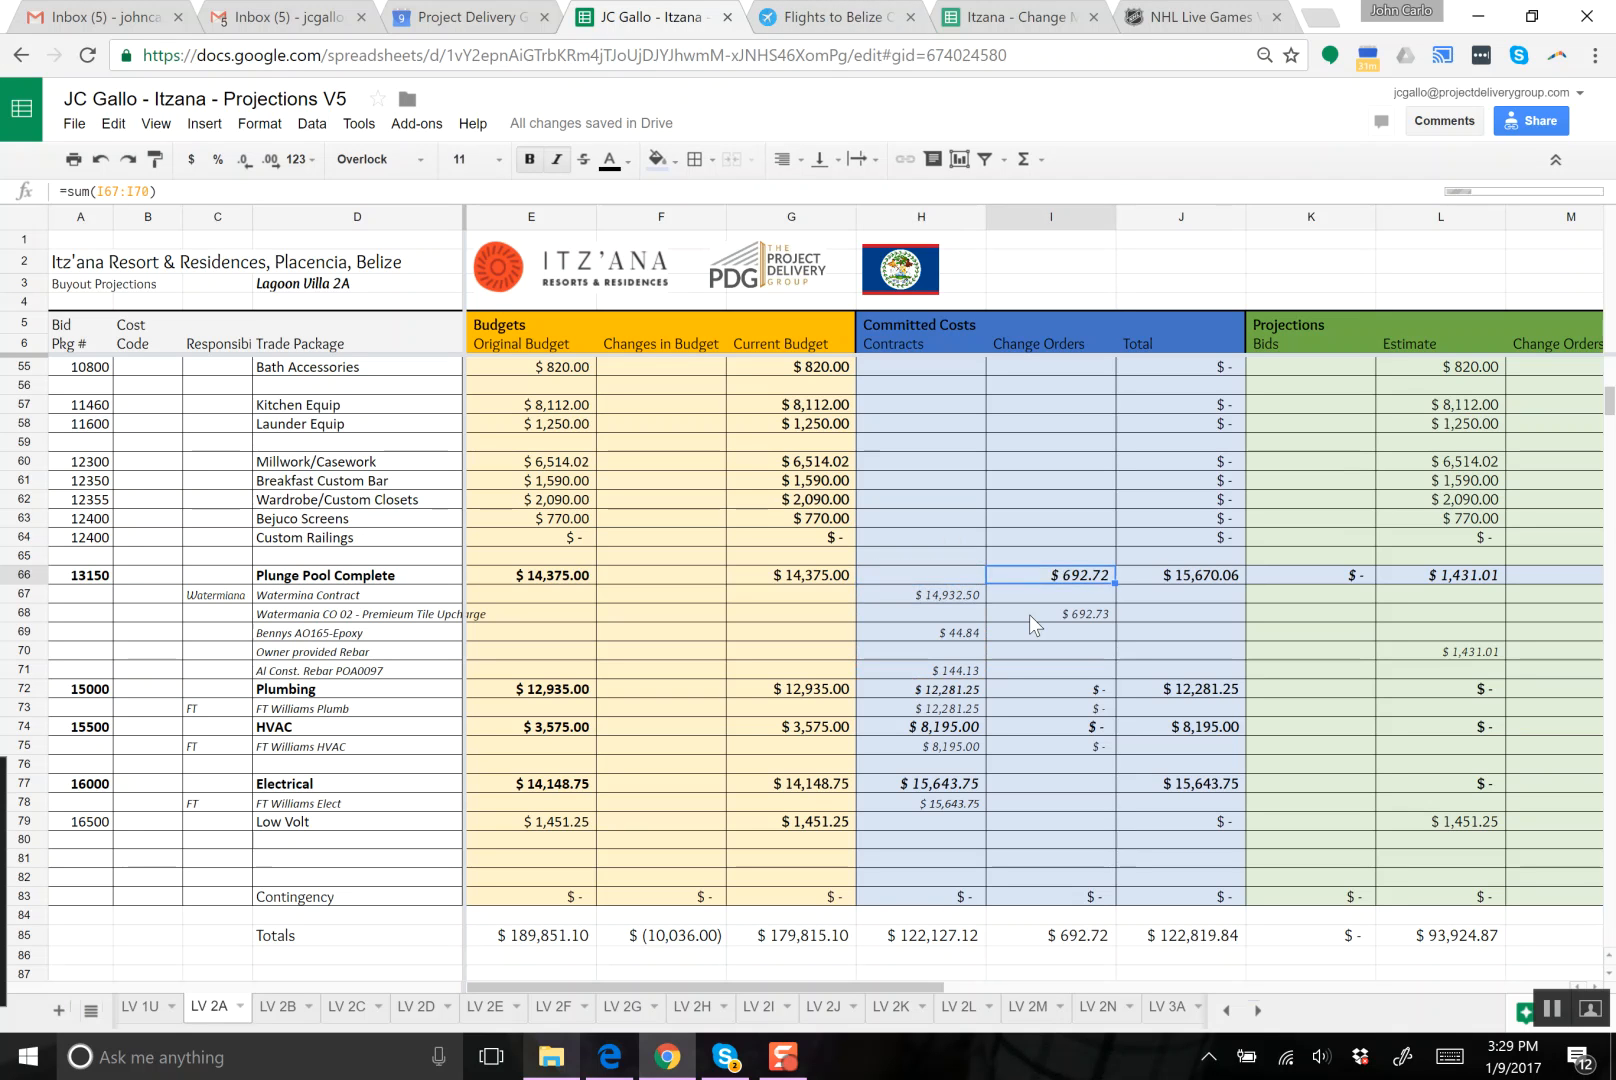
{"action": "key", "text": "Right"}
{"action": "key", "text": "Left"}
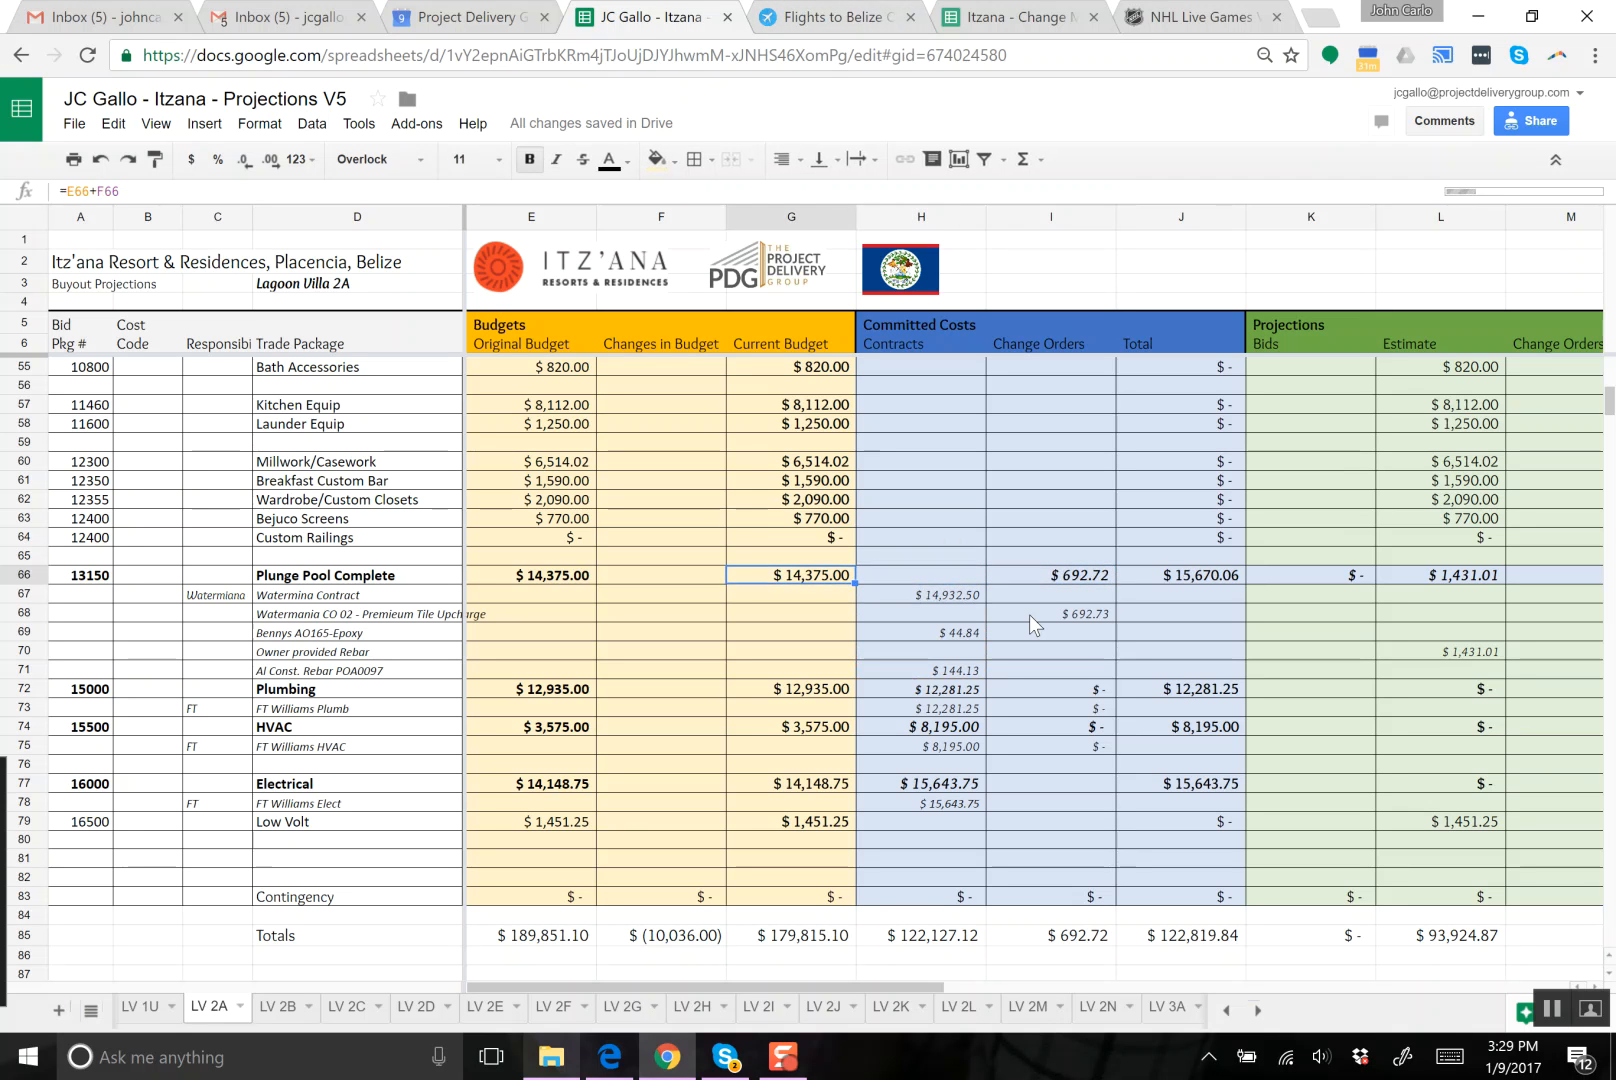
{"action": "key", "text": "Right"}
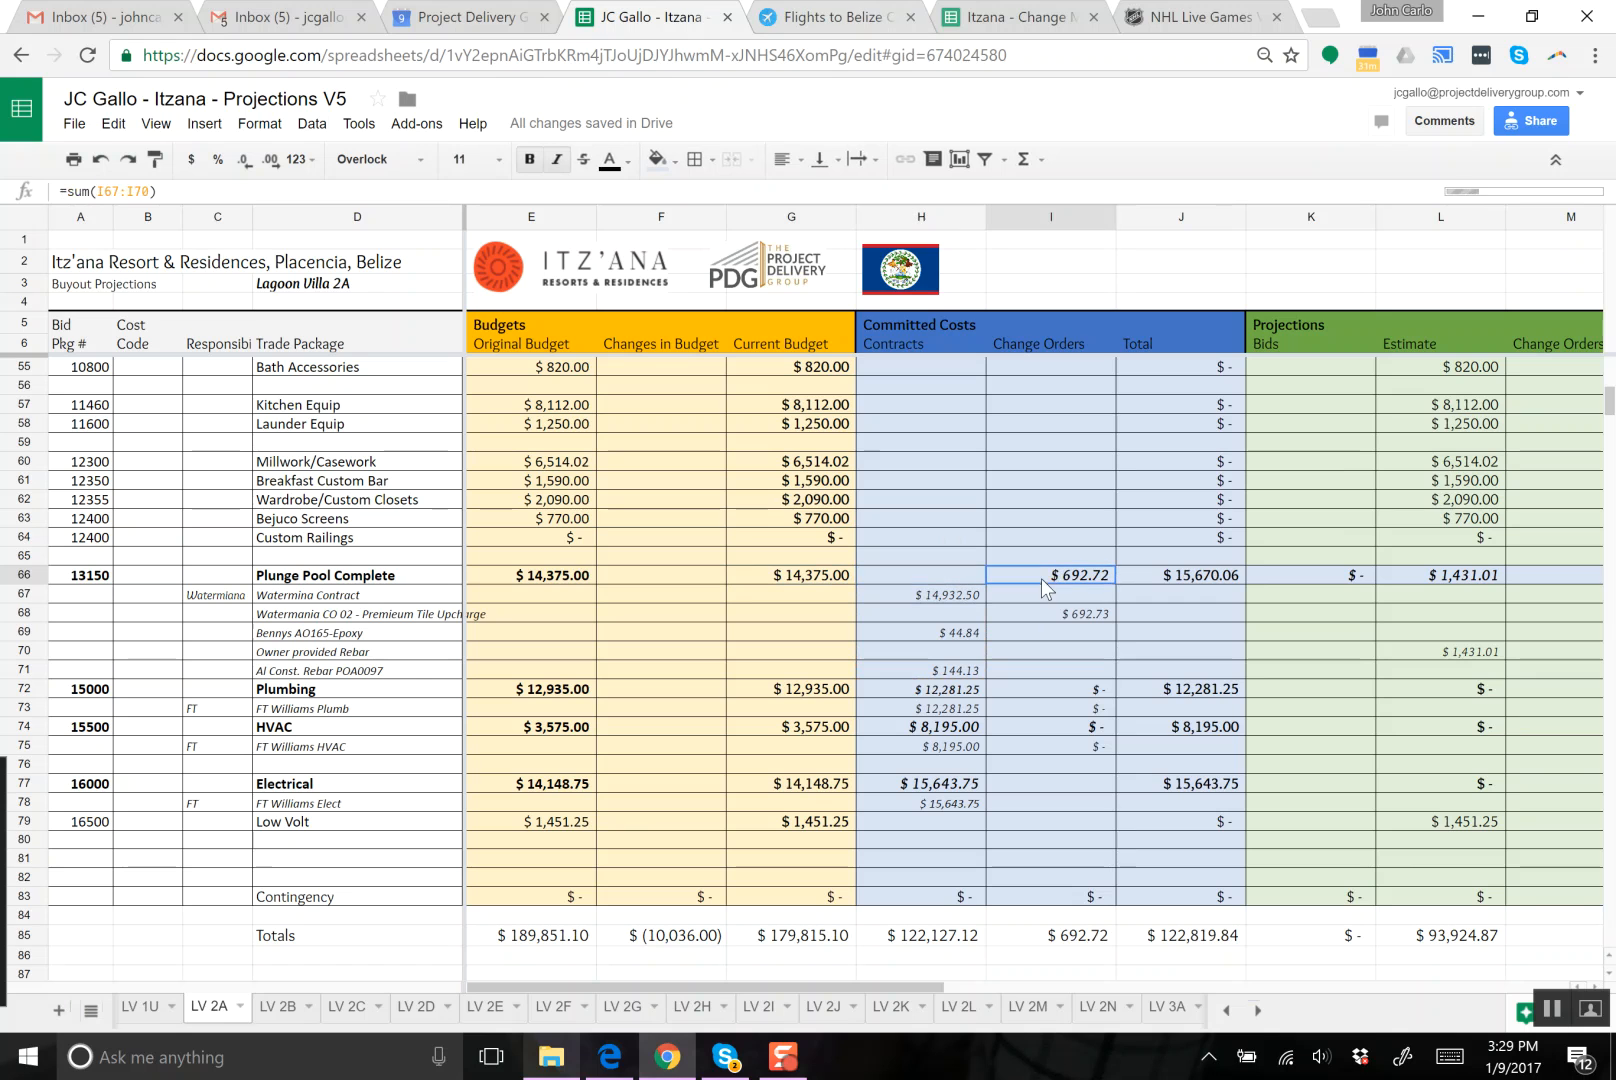
- Re-enter the Plunge Pool Complete committed Contracts total on LV 2A as =sum(H67:H71)
{"action": "left_click", "coordinate": [155, 159]}
{"action": "left_click", "coordinate": [912, 593]}
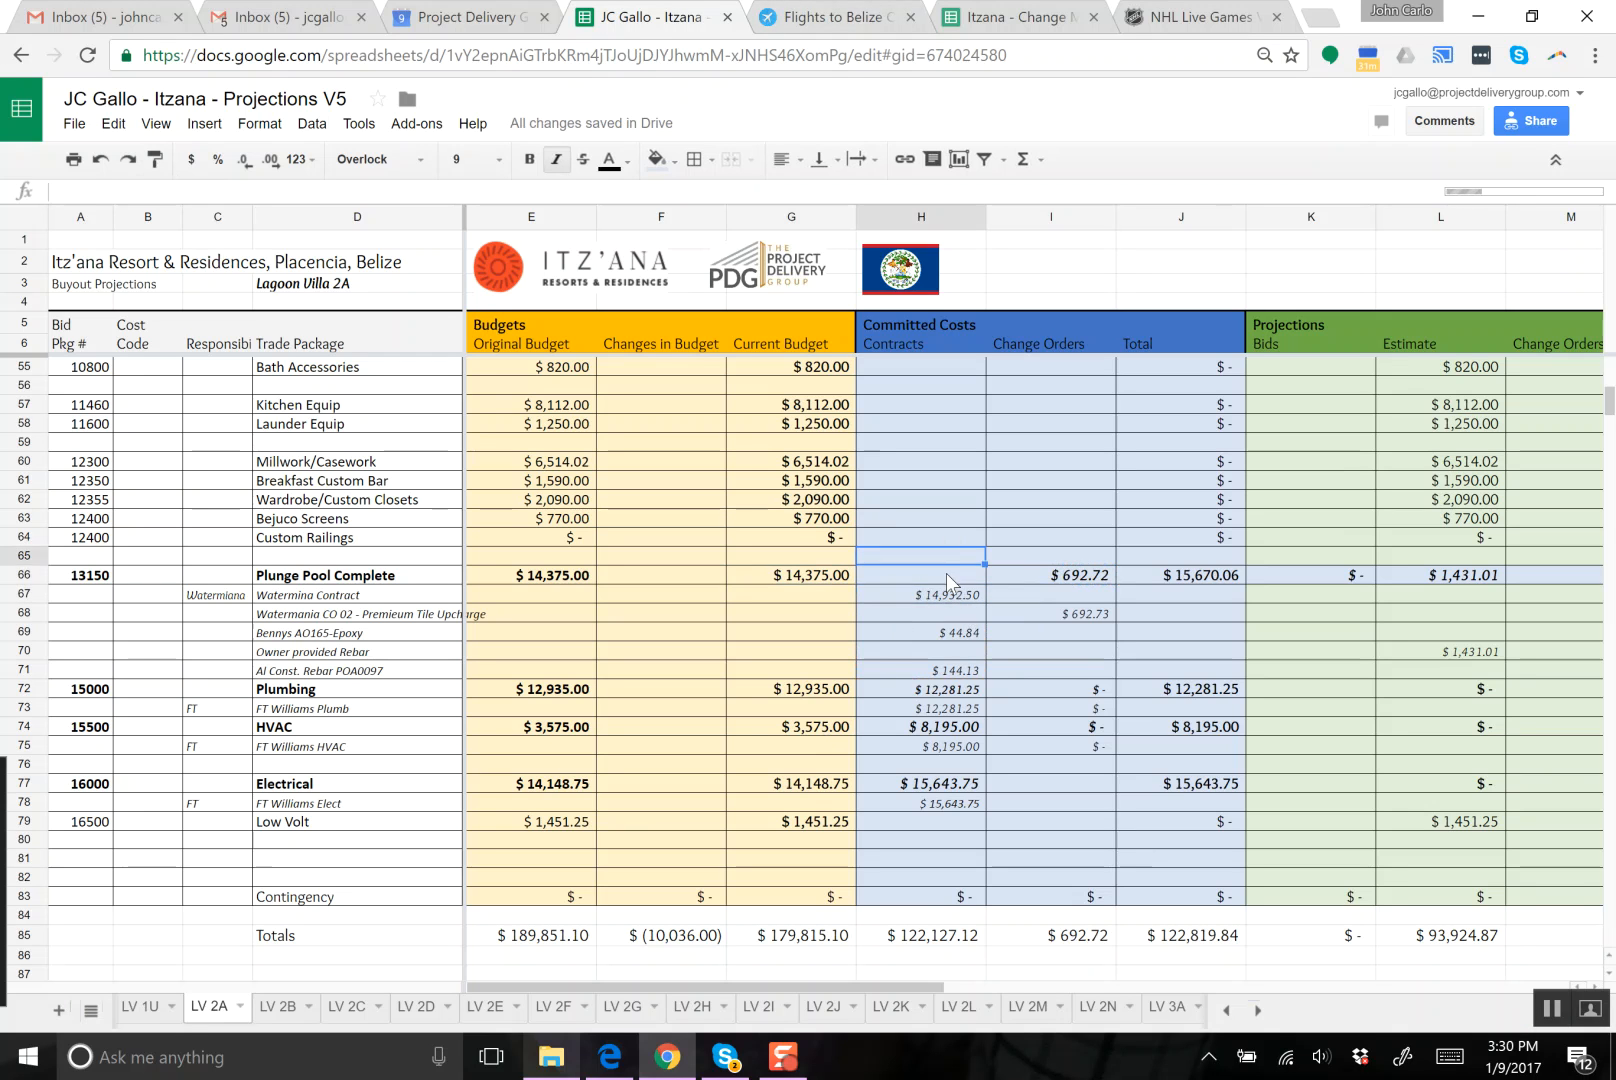
{"action": "left_click", "coordinate": [946, 573]}
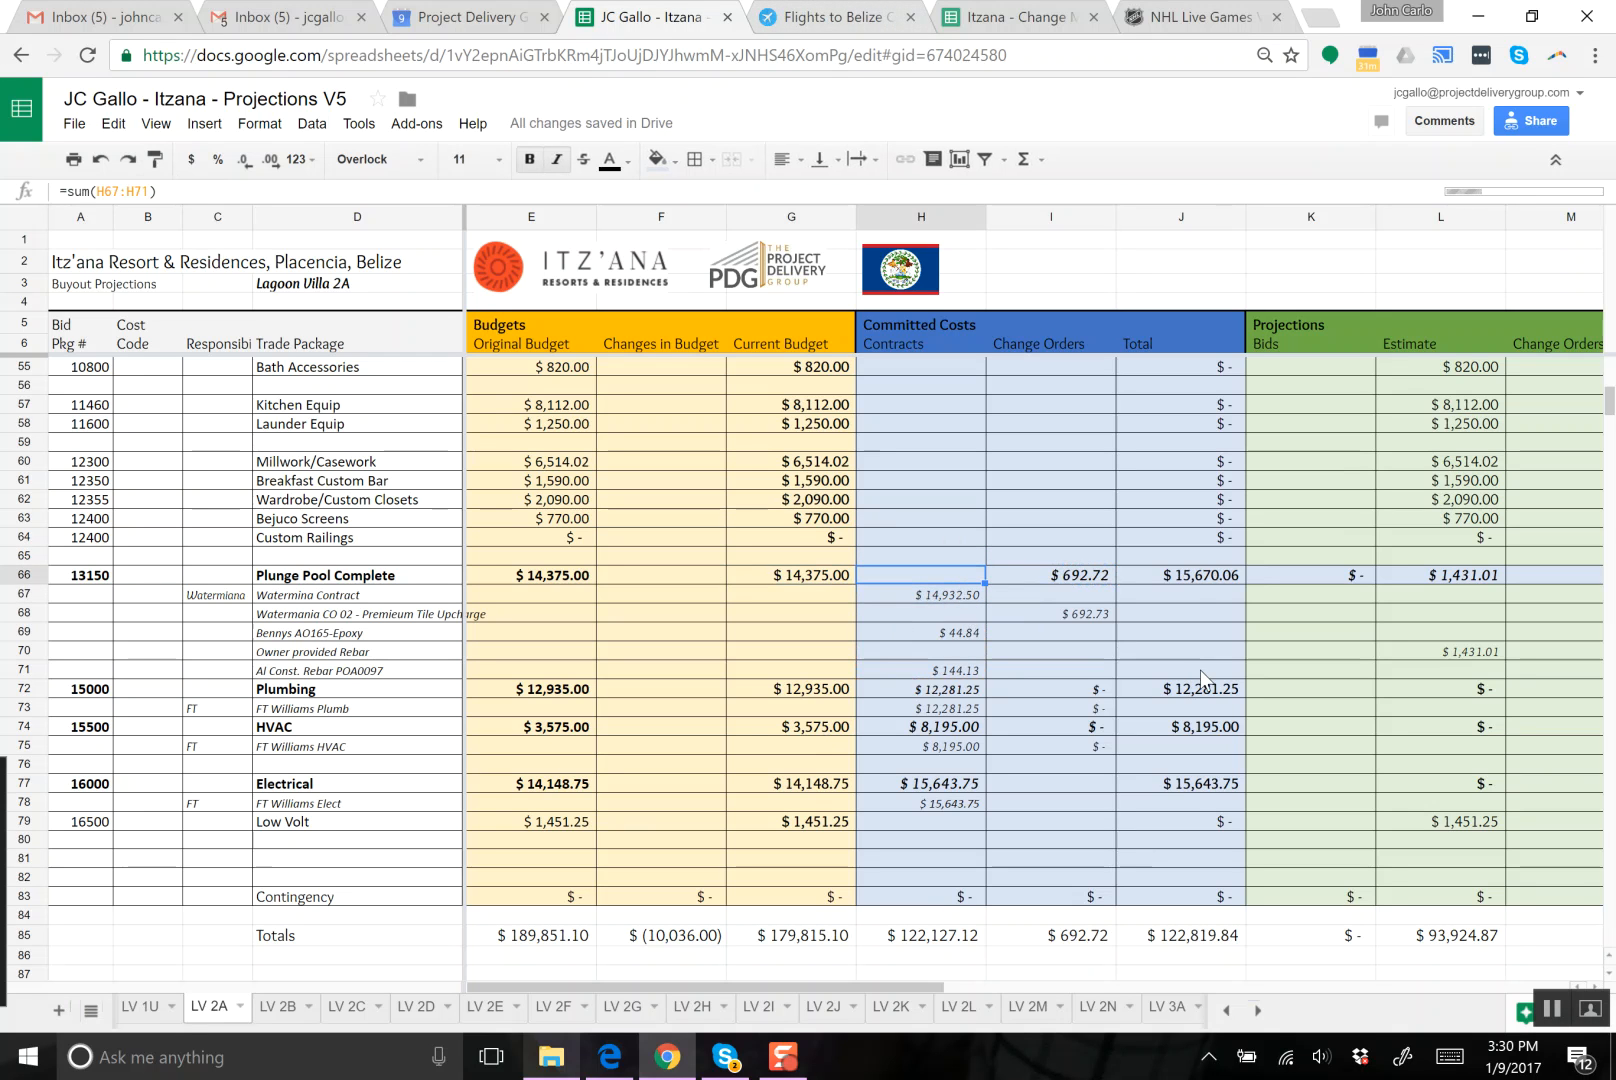
{"action": "type", "text": "=sum("}
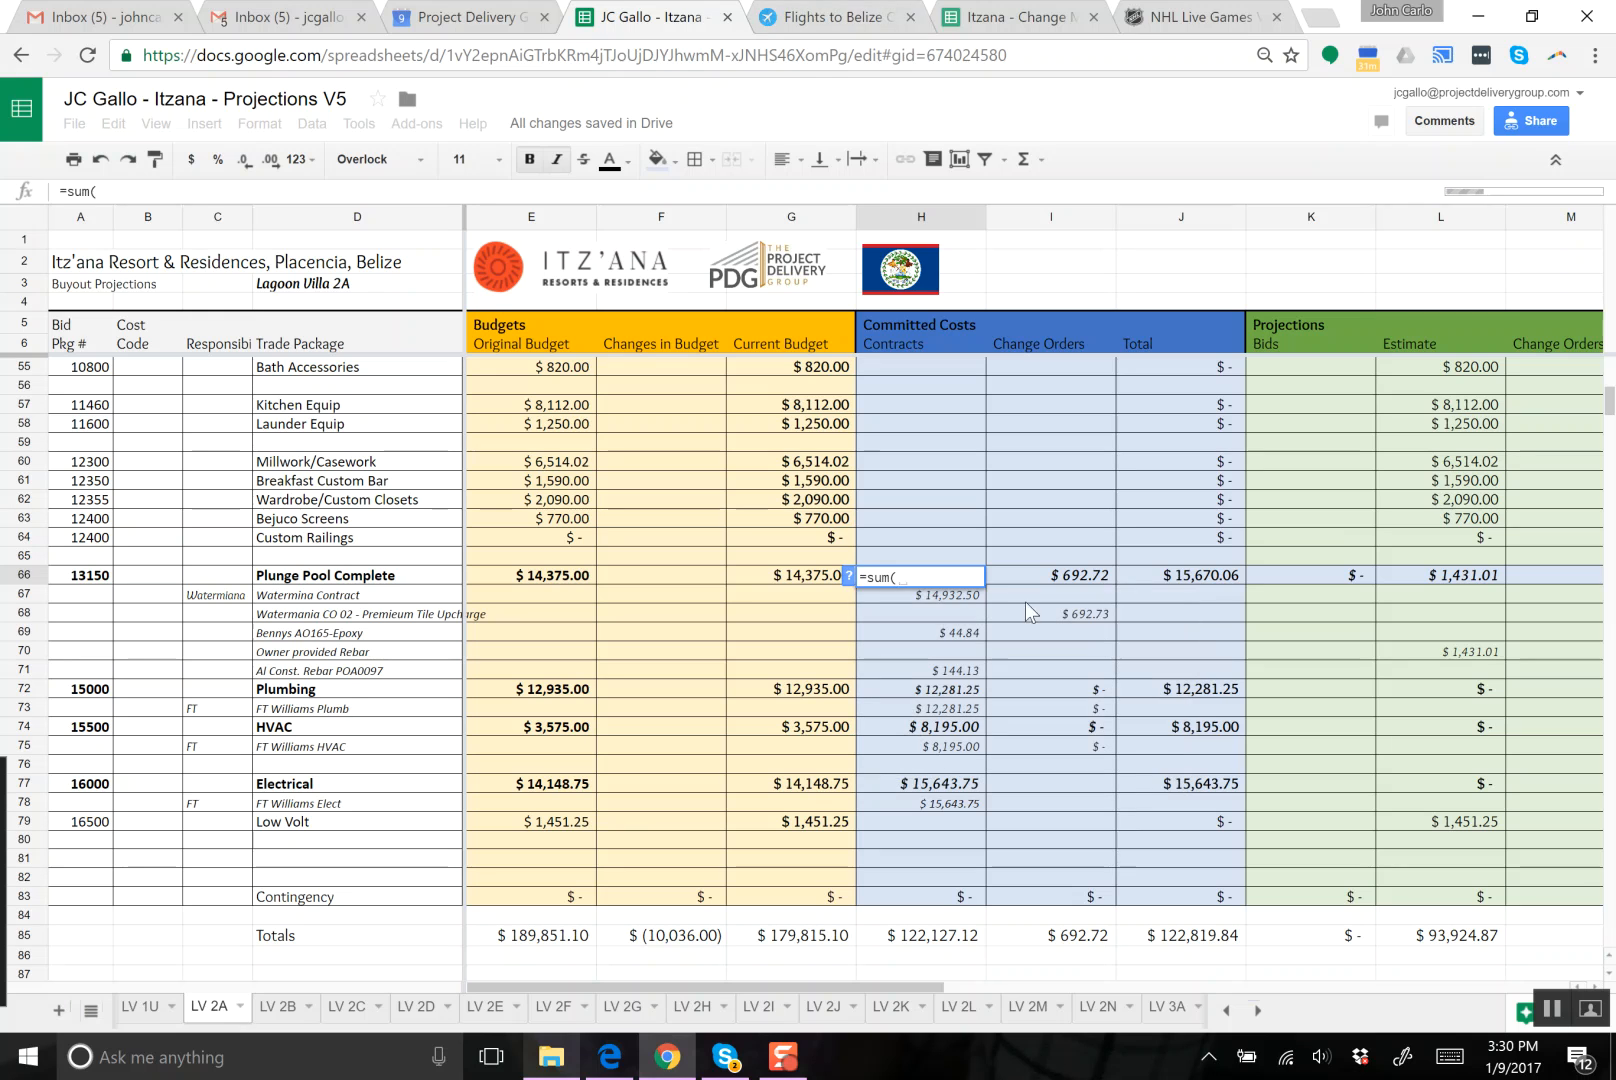
{"action": "left_click_drag", "start_coordinate": [978, 597], "coordinate": [962, 677]}
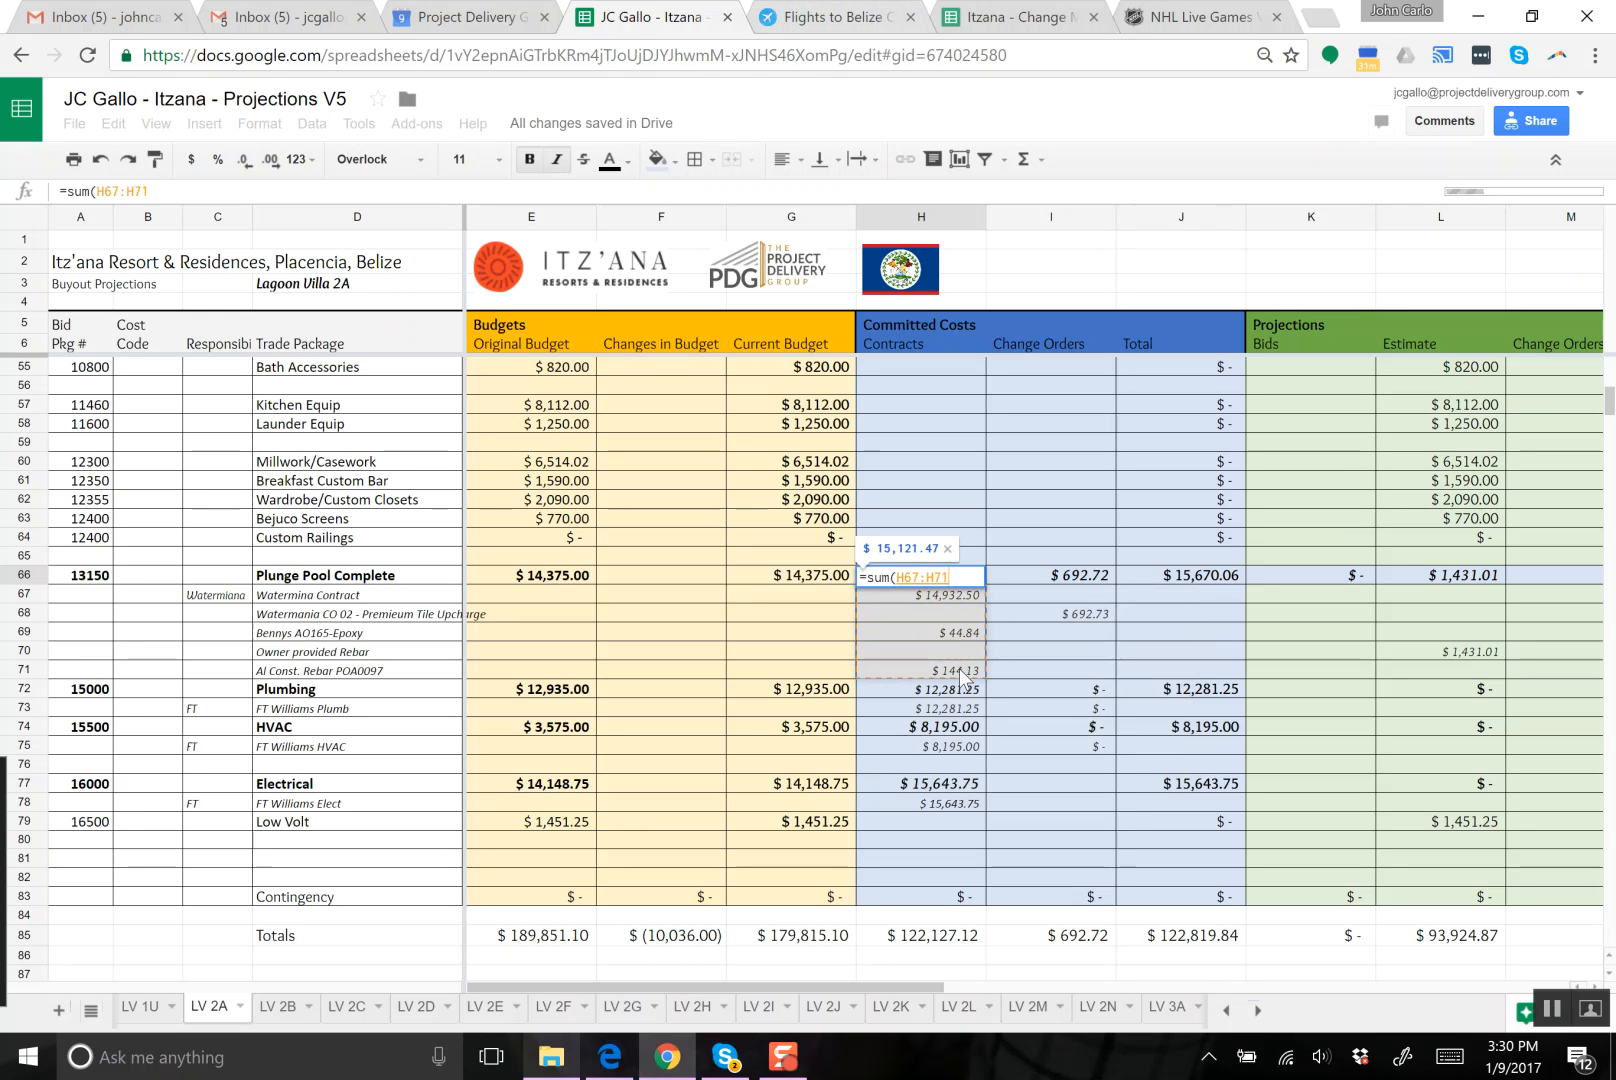
{"action": "key", "text": "Return"}
{"action": "key", "text": "Up"}
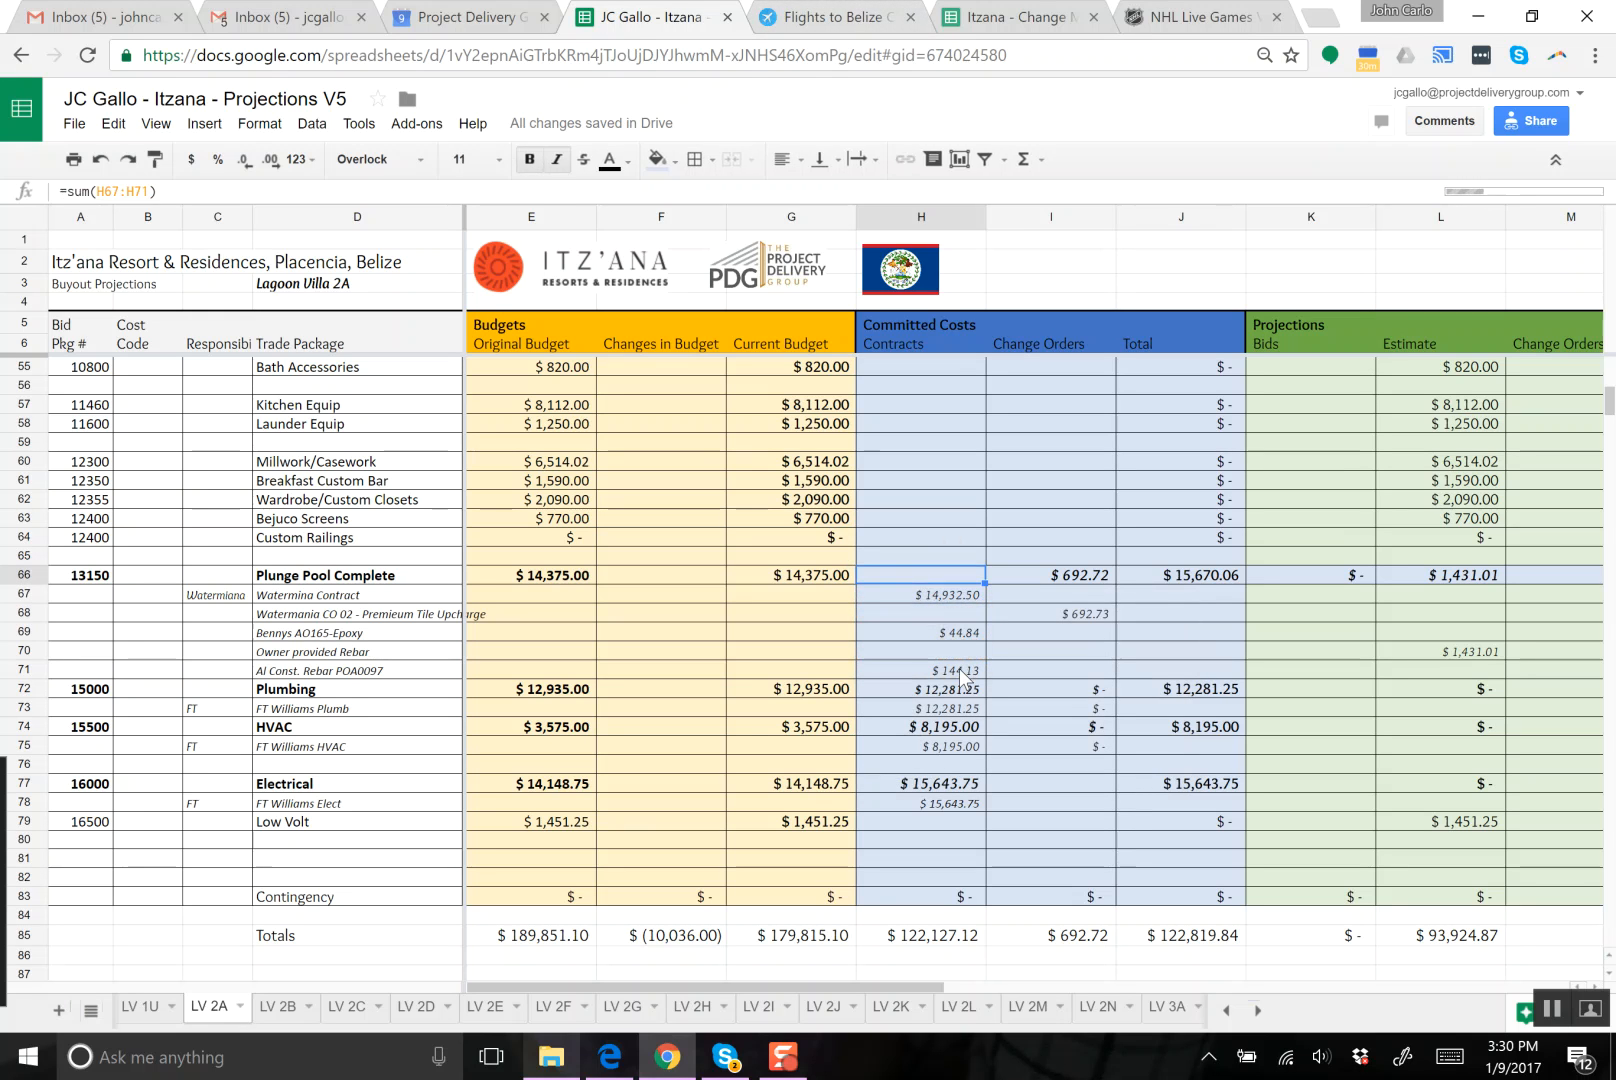
- Examine the committed cost and projection cells along the Plunge Pool Complete row on LV 2A
{"action": "key", "text": "Right"}
{"action": "key", "text": "Right"}
{"action": "key", "text": "Right"}
{"action": "key", "text": "Right"}
{"action": "key", "text": "Left"}
{"action": "key", "text": "Left"}
{"action": "key", "text": "Left"}
{"action": "key", "text": "Left"}
{"action": "key", "text": "Right"}
{"action": "key", "text": "Right"}
{"action": "key", "text": "Left"}
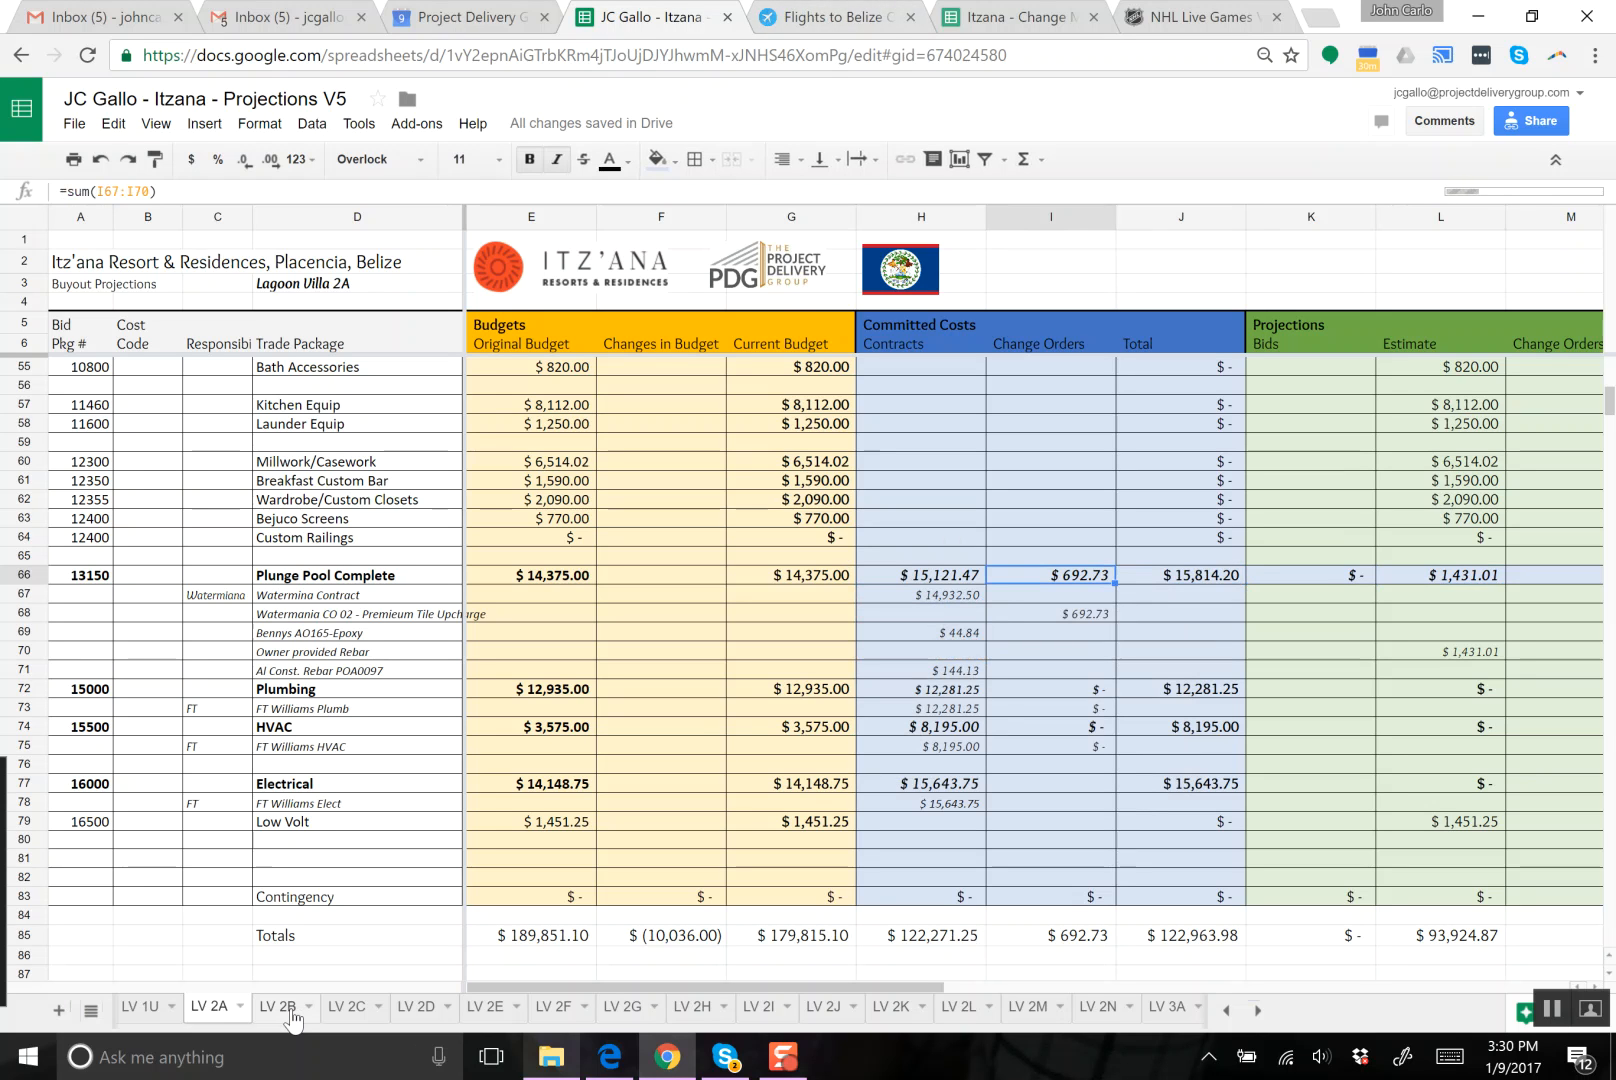
- Copy the whole Watermania CO 02 - Premieum Tile Upcharge row from the LV 2A sheet
{"action": "left_click", "coordinate": [291, 1012]}
{"action": "left_click", "coordinate": [211, 1008]}
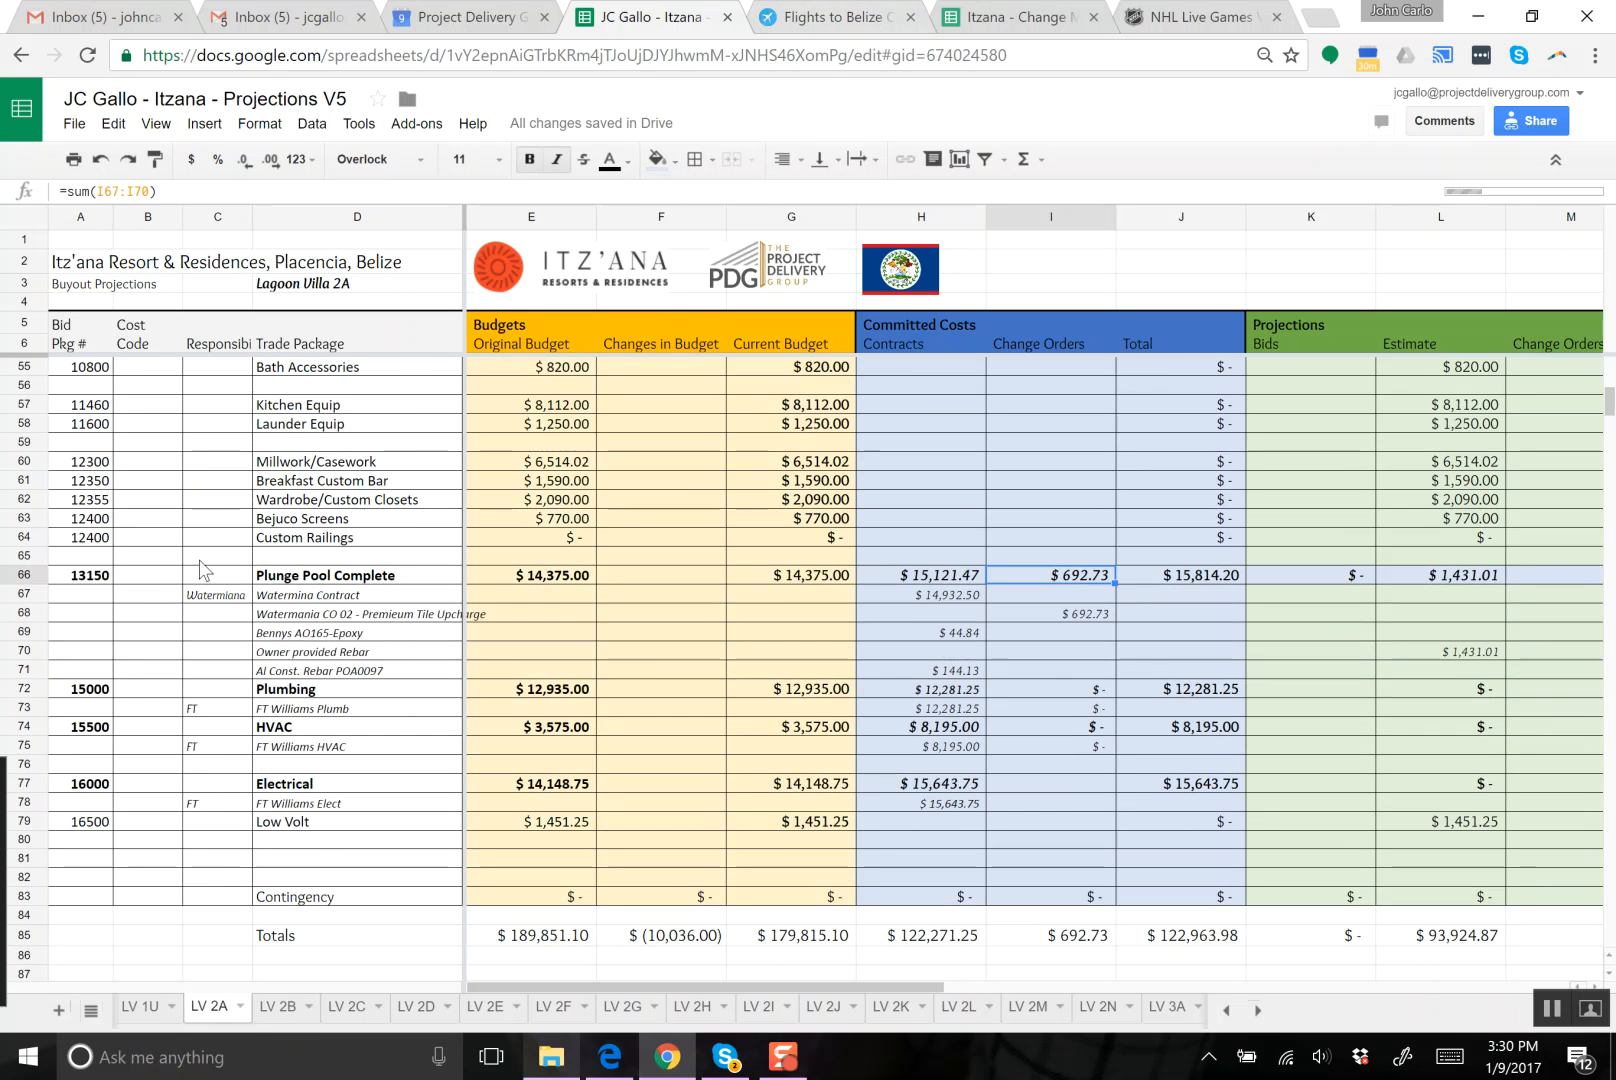
{"action": "left_click", "coordinate": [30, 613]}
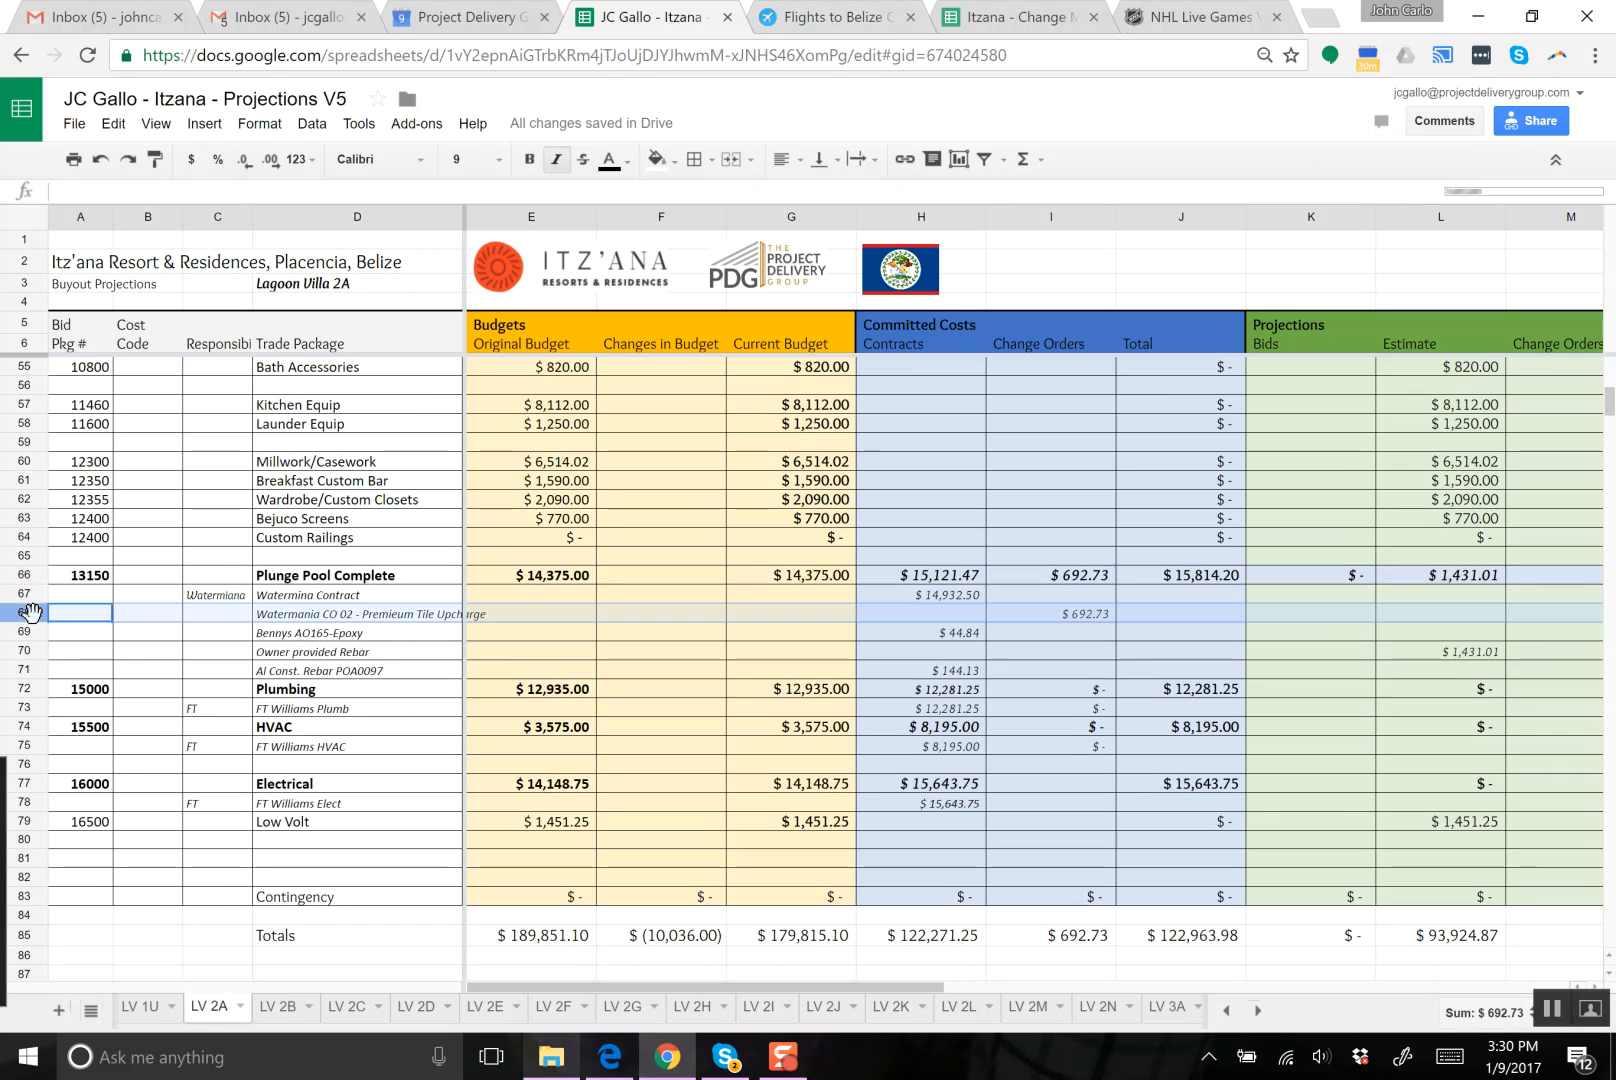
{"action": "right_click", "coordinate": [30, 613]}
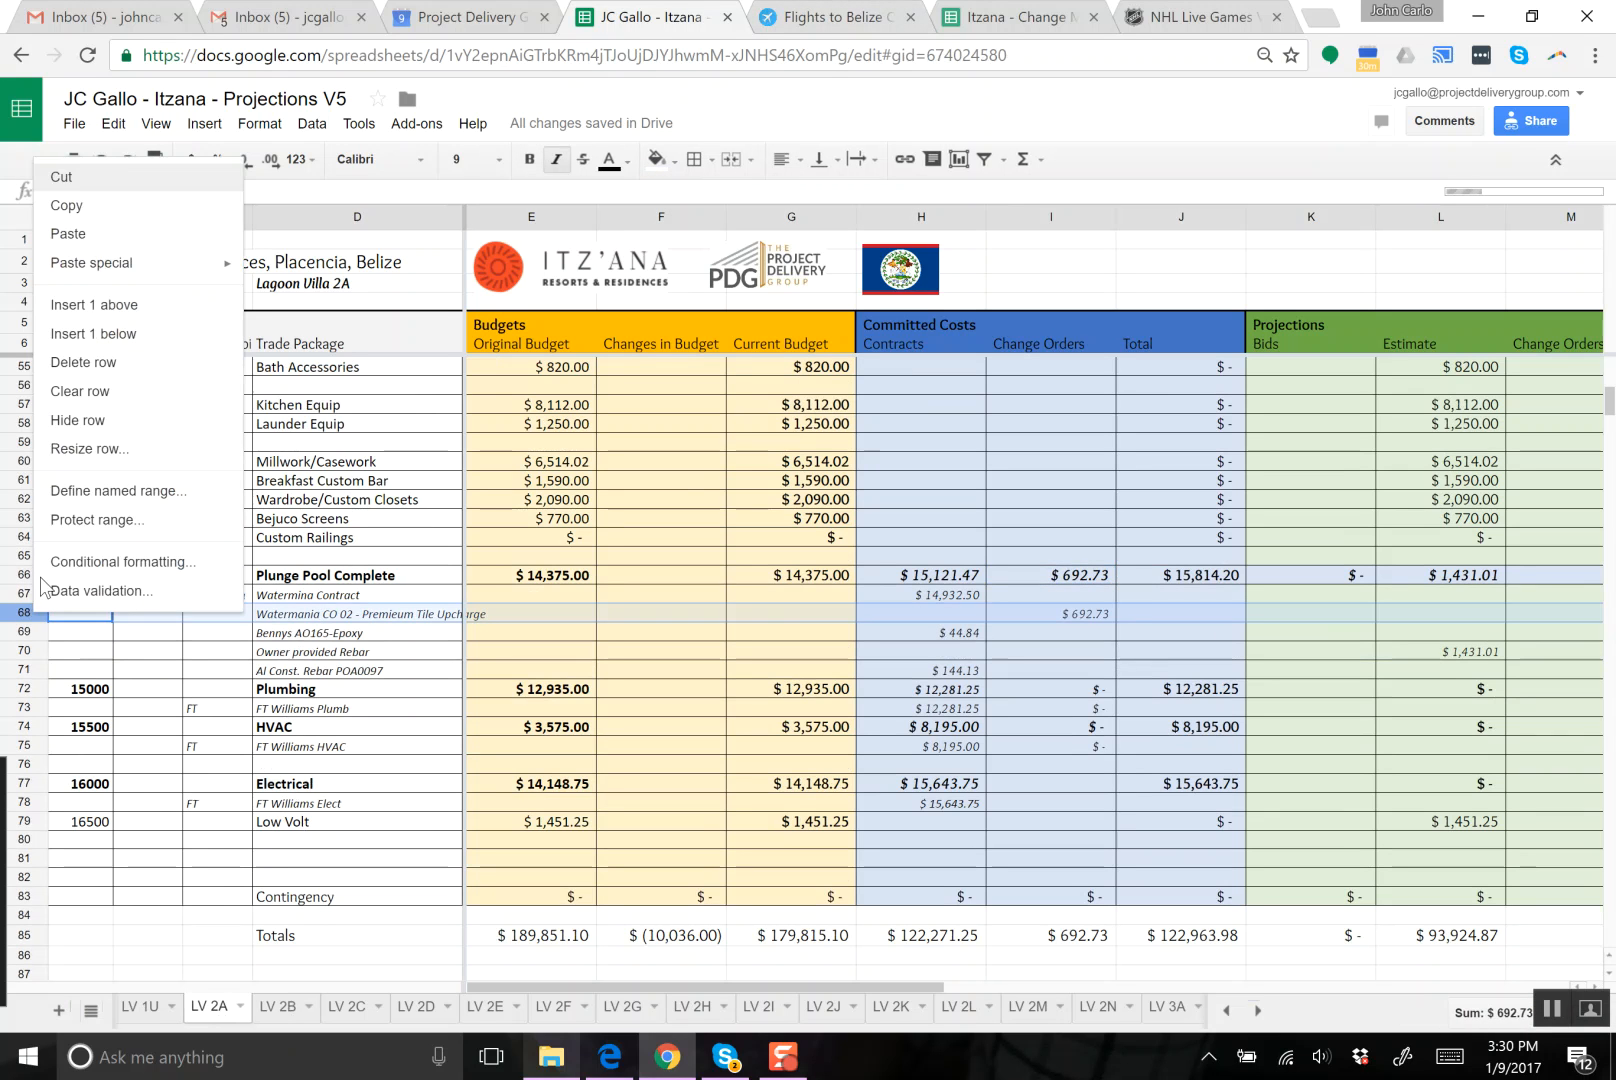
{"action": "left_click", "coordinate": [68, 206]}
- Insert a row above Owner provided Rebar under Plunge Pool Complete on LV 2B and paste the copied Watermania CO 02 row into it
{"action": "left_click", "coordinate": [272, 1007]}
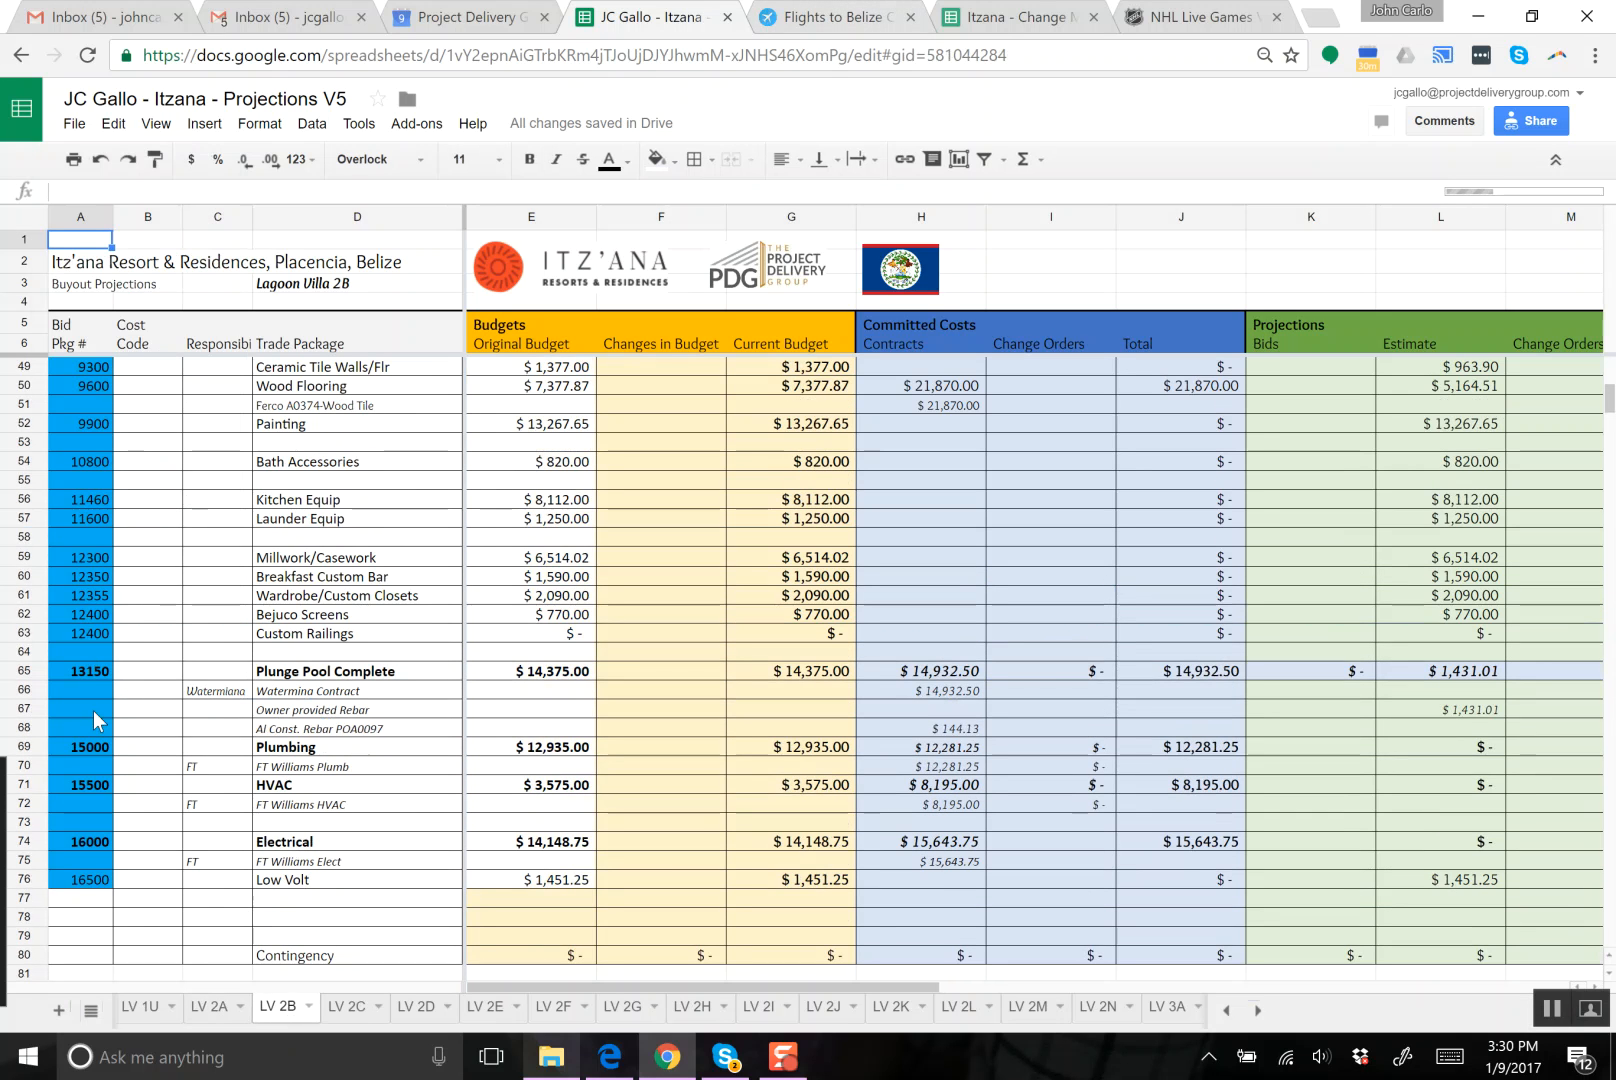
{"action": "left_click", "coordinate": [25, 706]}
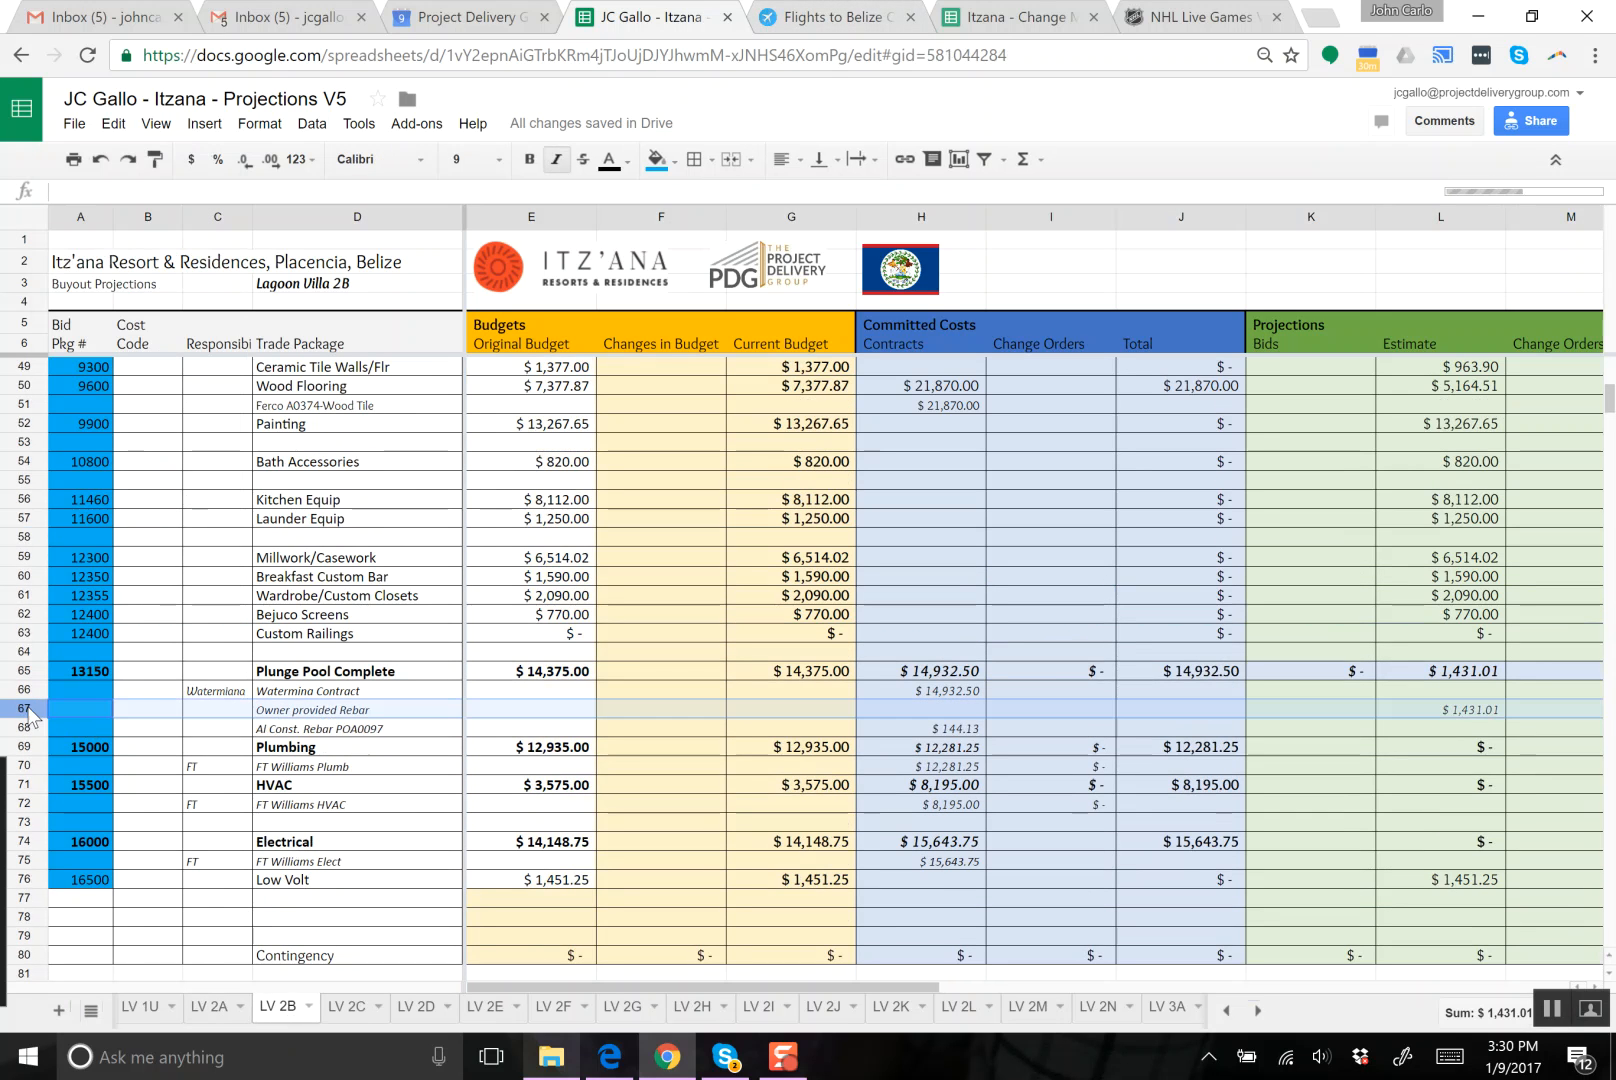
{"action": "right_click", "coordinate": [25, 706]}
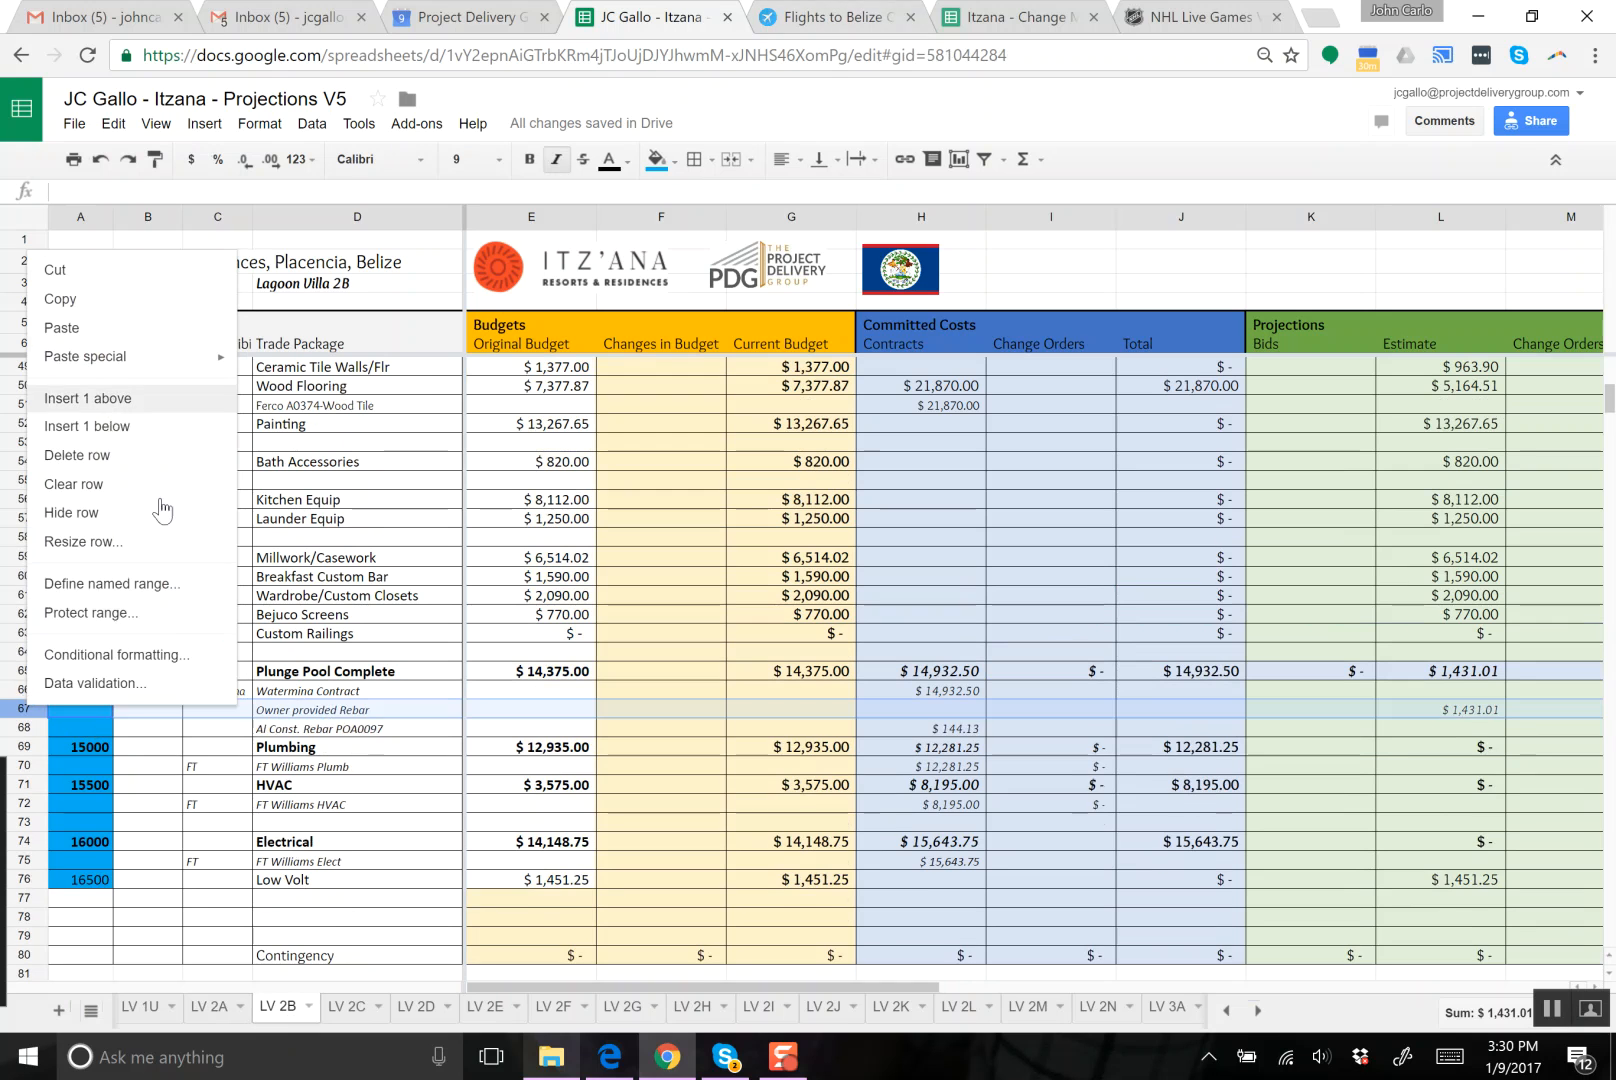
{"action": "left_click", "coordinate": [90, 397]}
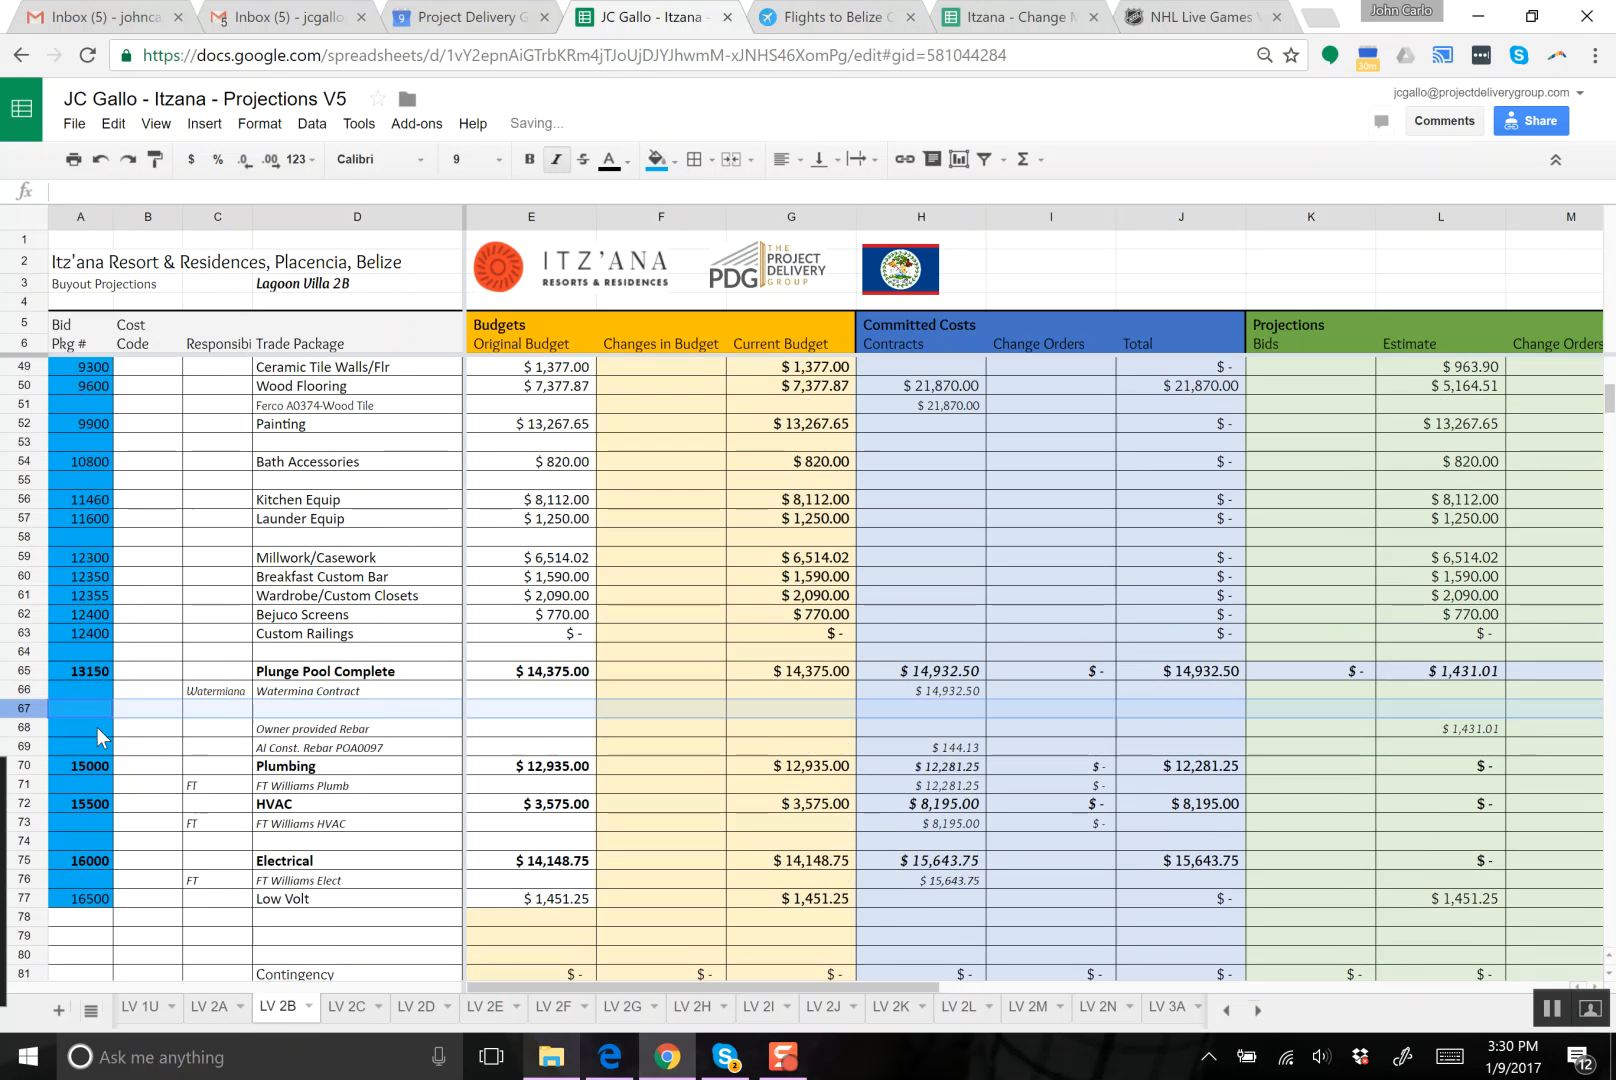
{"action": "right_click", "coordinate": [21, 710]}
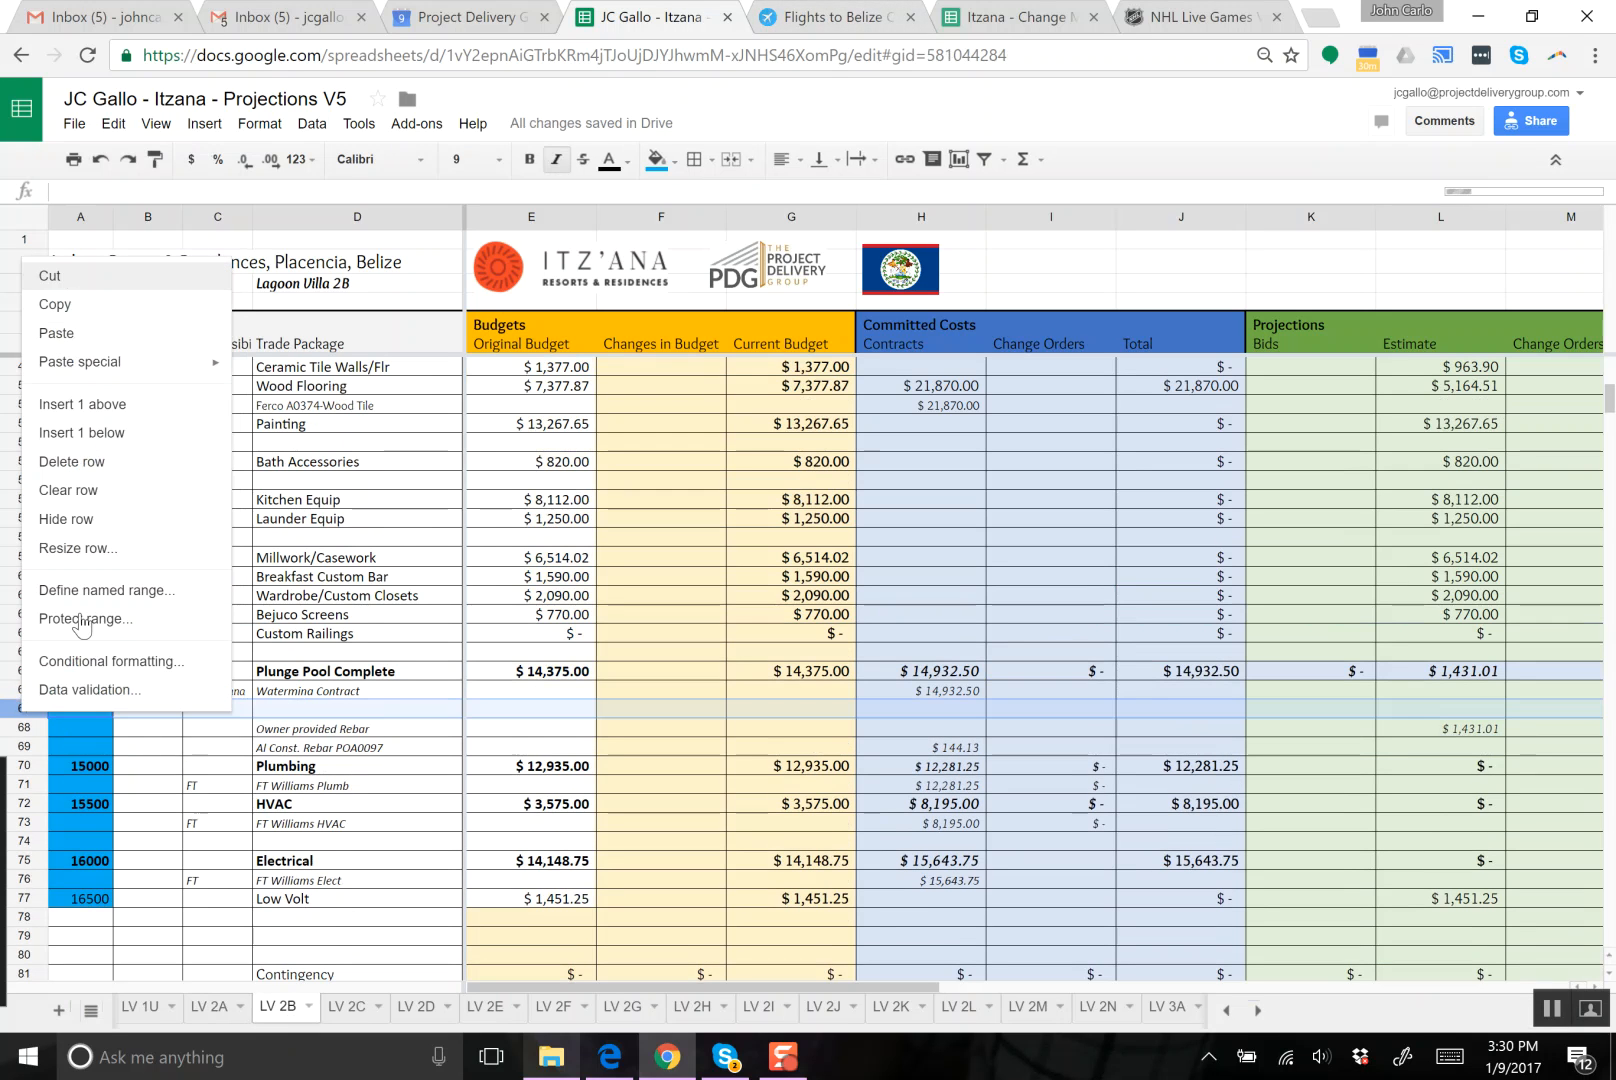
{"action": "left_click", "coordinate": [101, 341]}
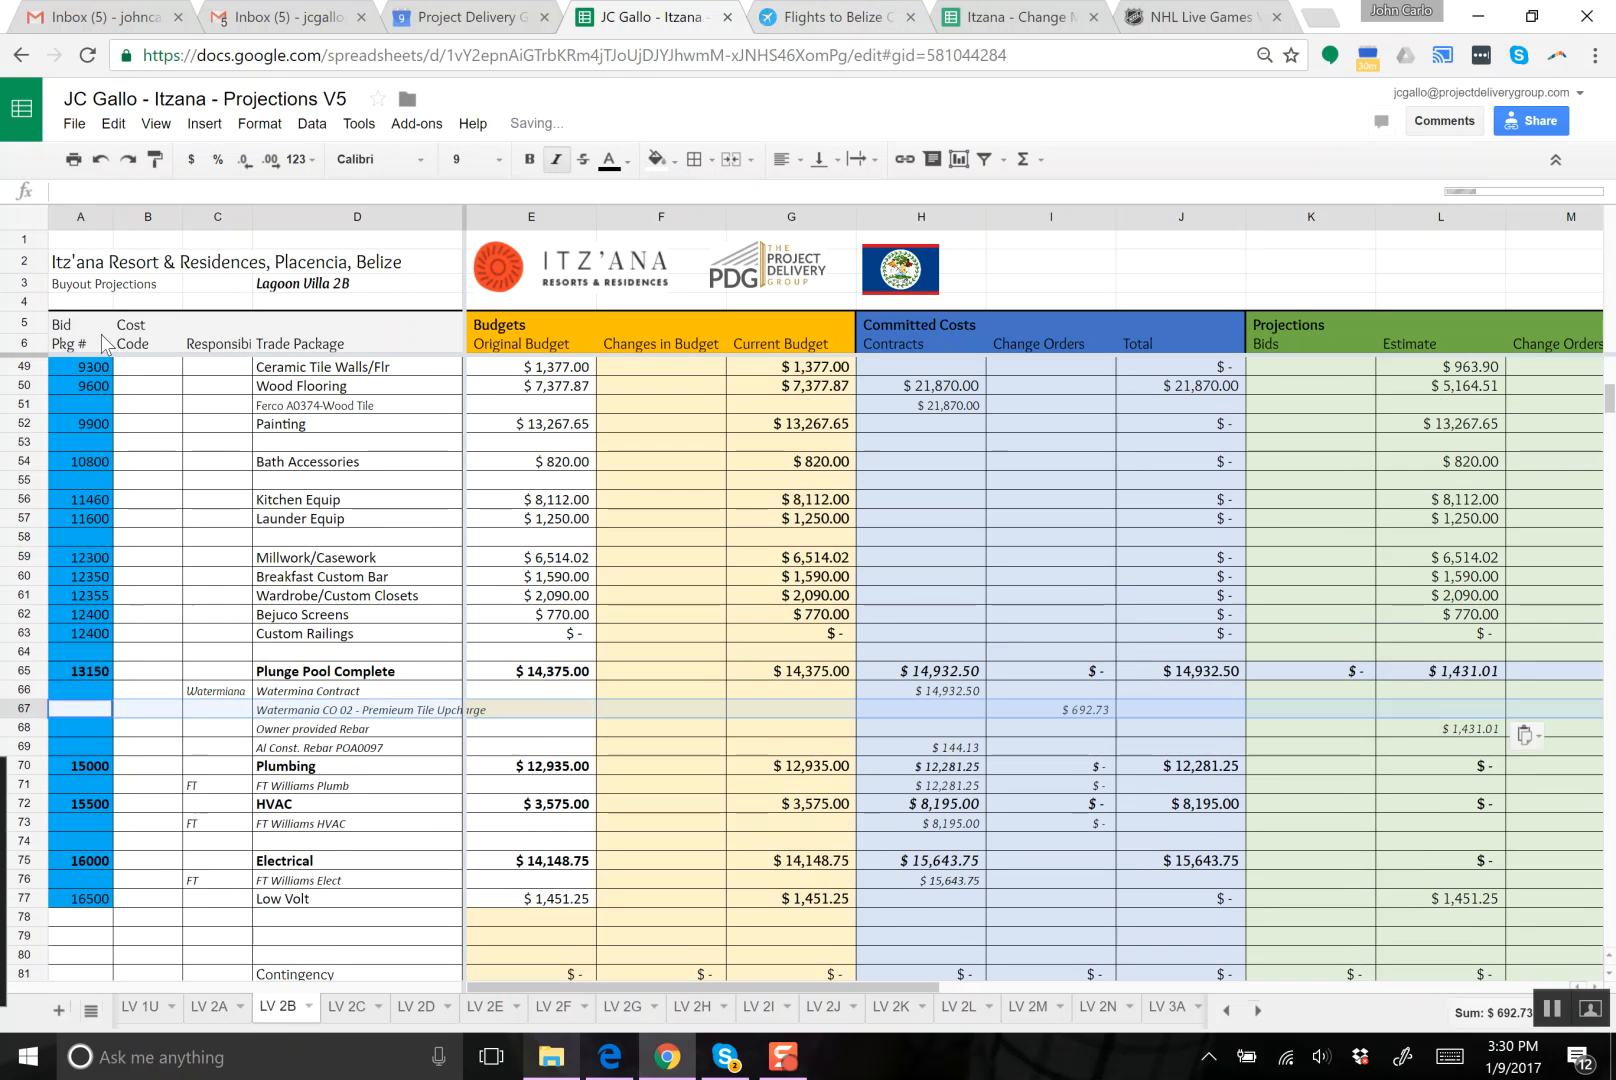
- Extend the Plunge Pool Complete committed Contracts sum on LV 2B to cover H66:H69
{"action": "left_click", "coordinate": [467, 691]}
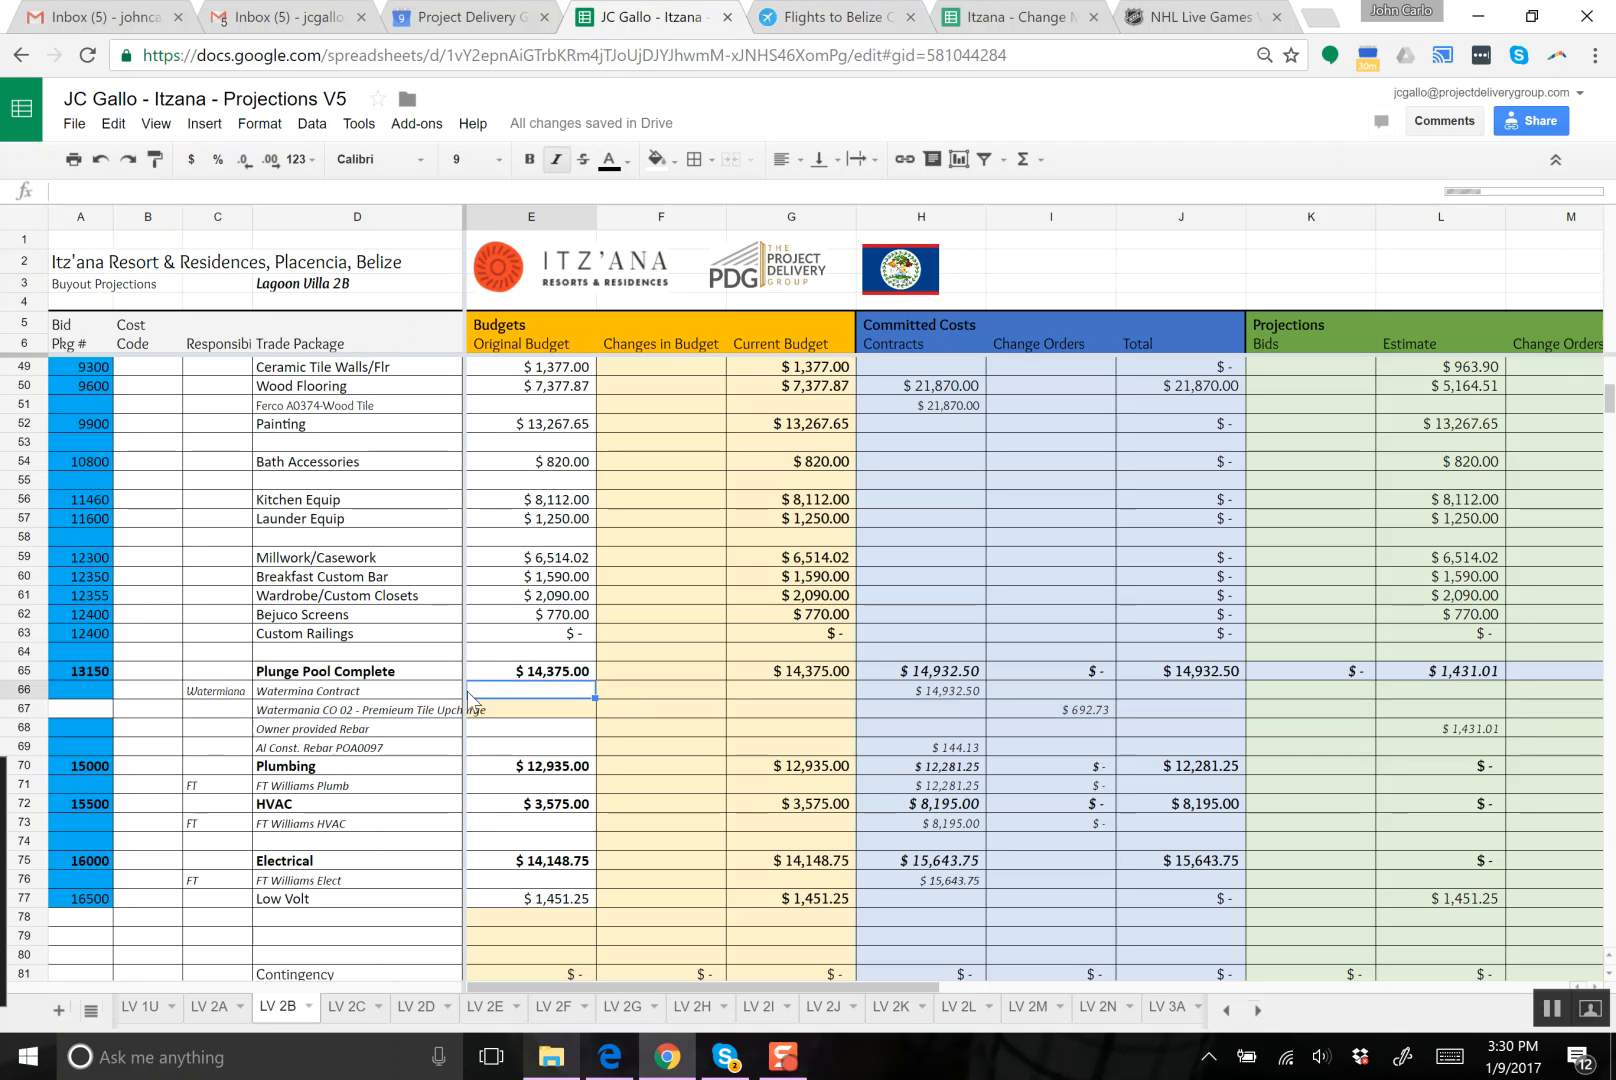
{"action": "left_click", "coordinate": [334, 694]}
{"action": "left_click", "coordinate": [877, 665]}
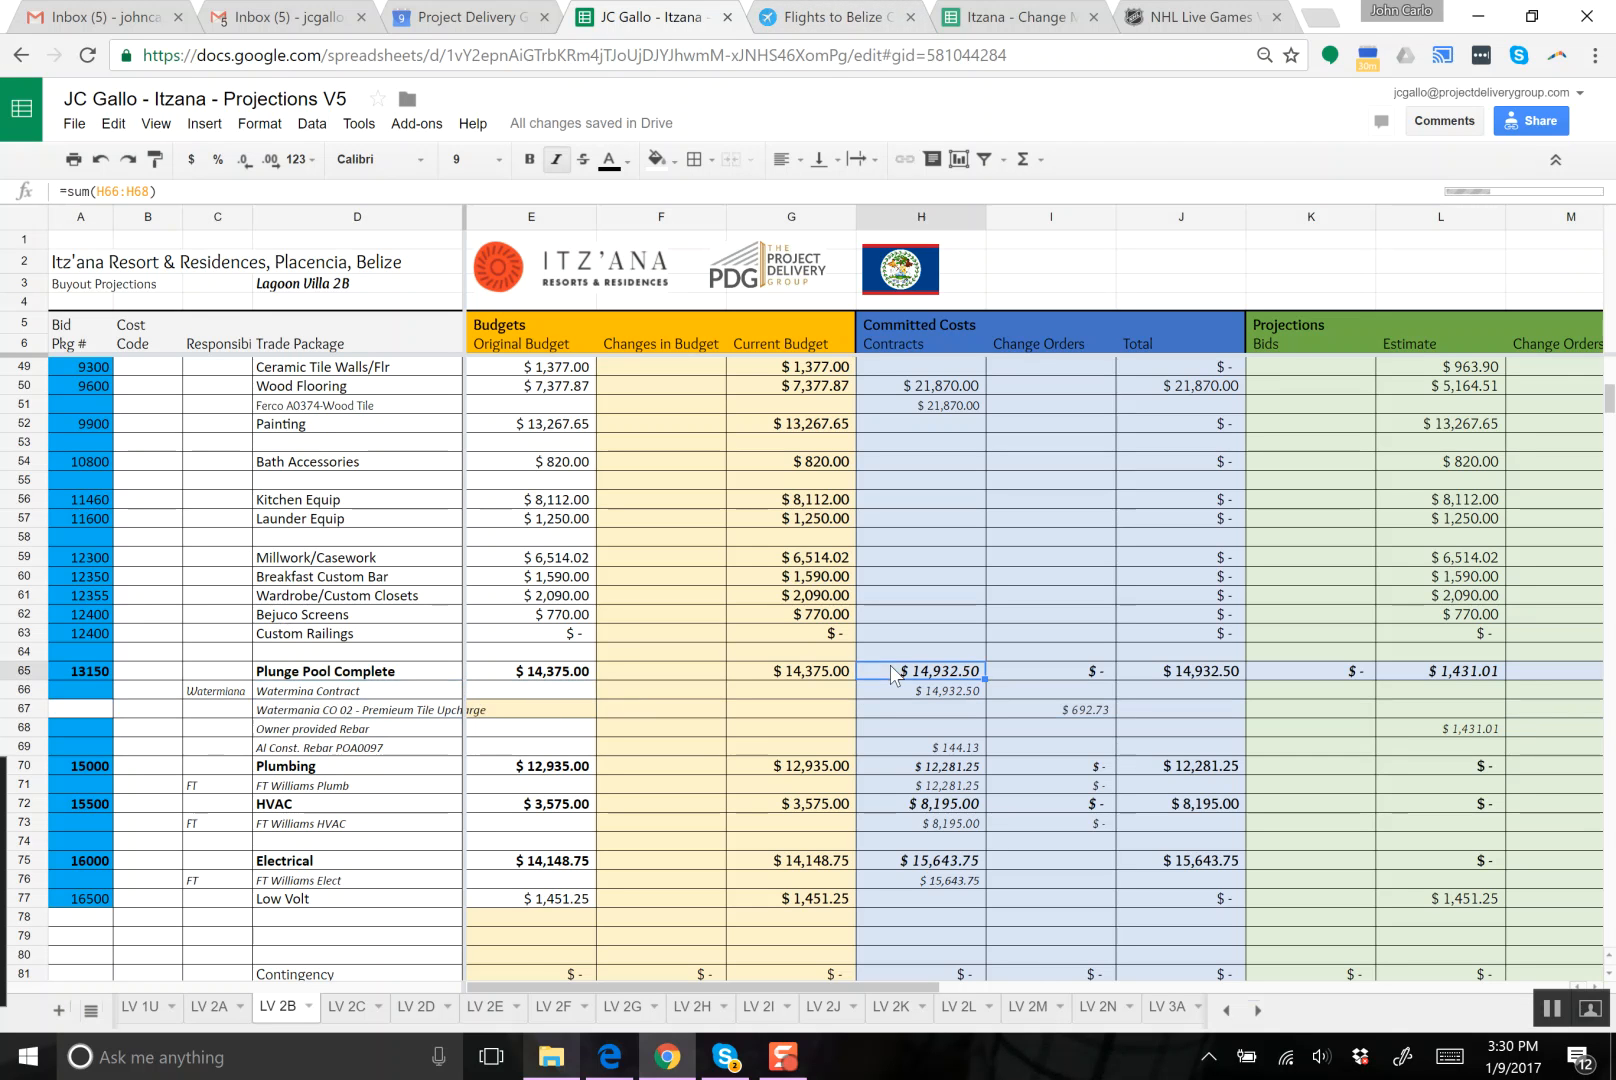
{"action": "double_click", "coordinate": [963, 673]}
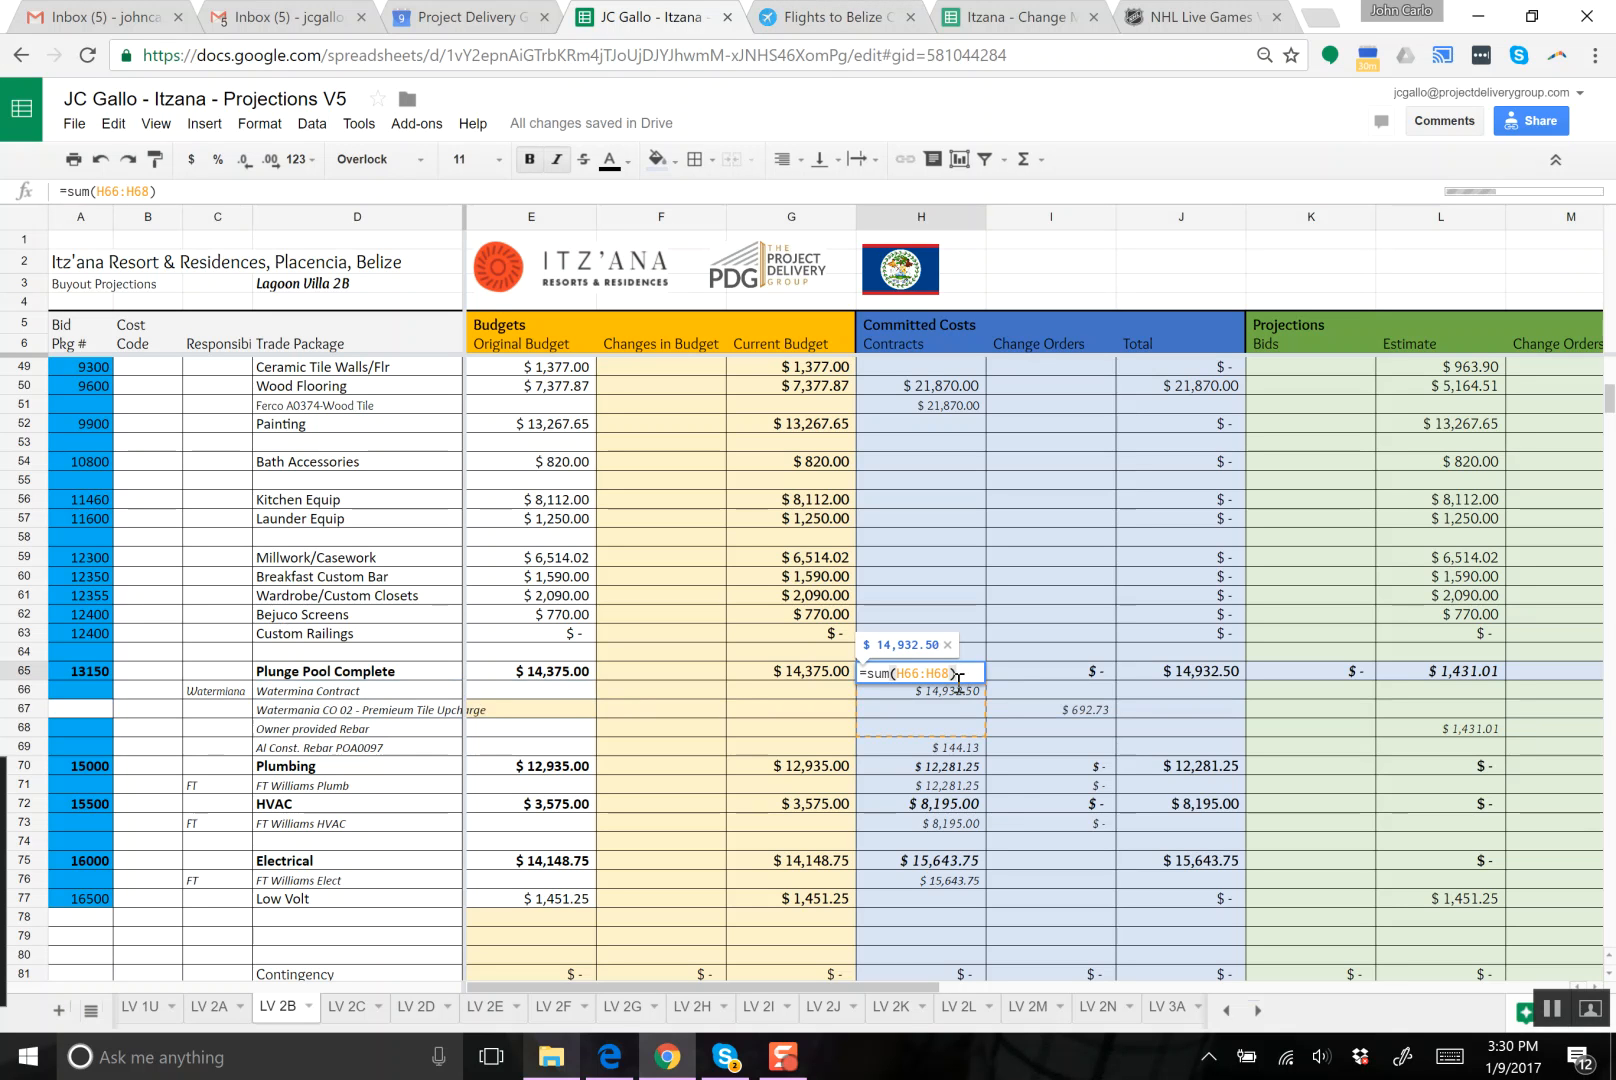
{"action": "left_click", "coordinate": [951, 676]}
{"action": "key", "text": "BackSpace"}
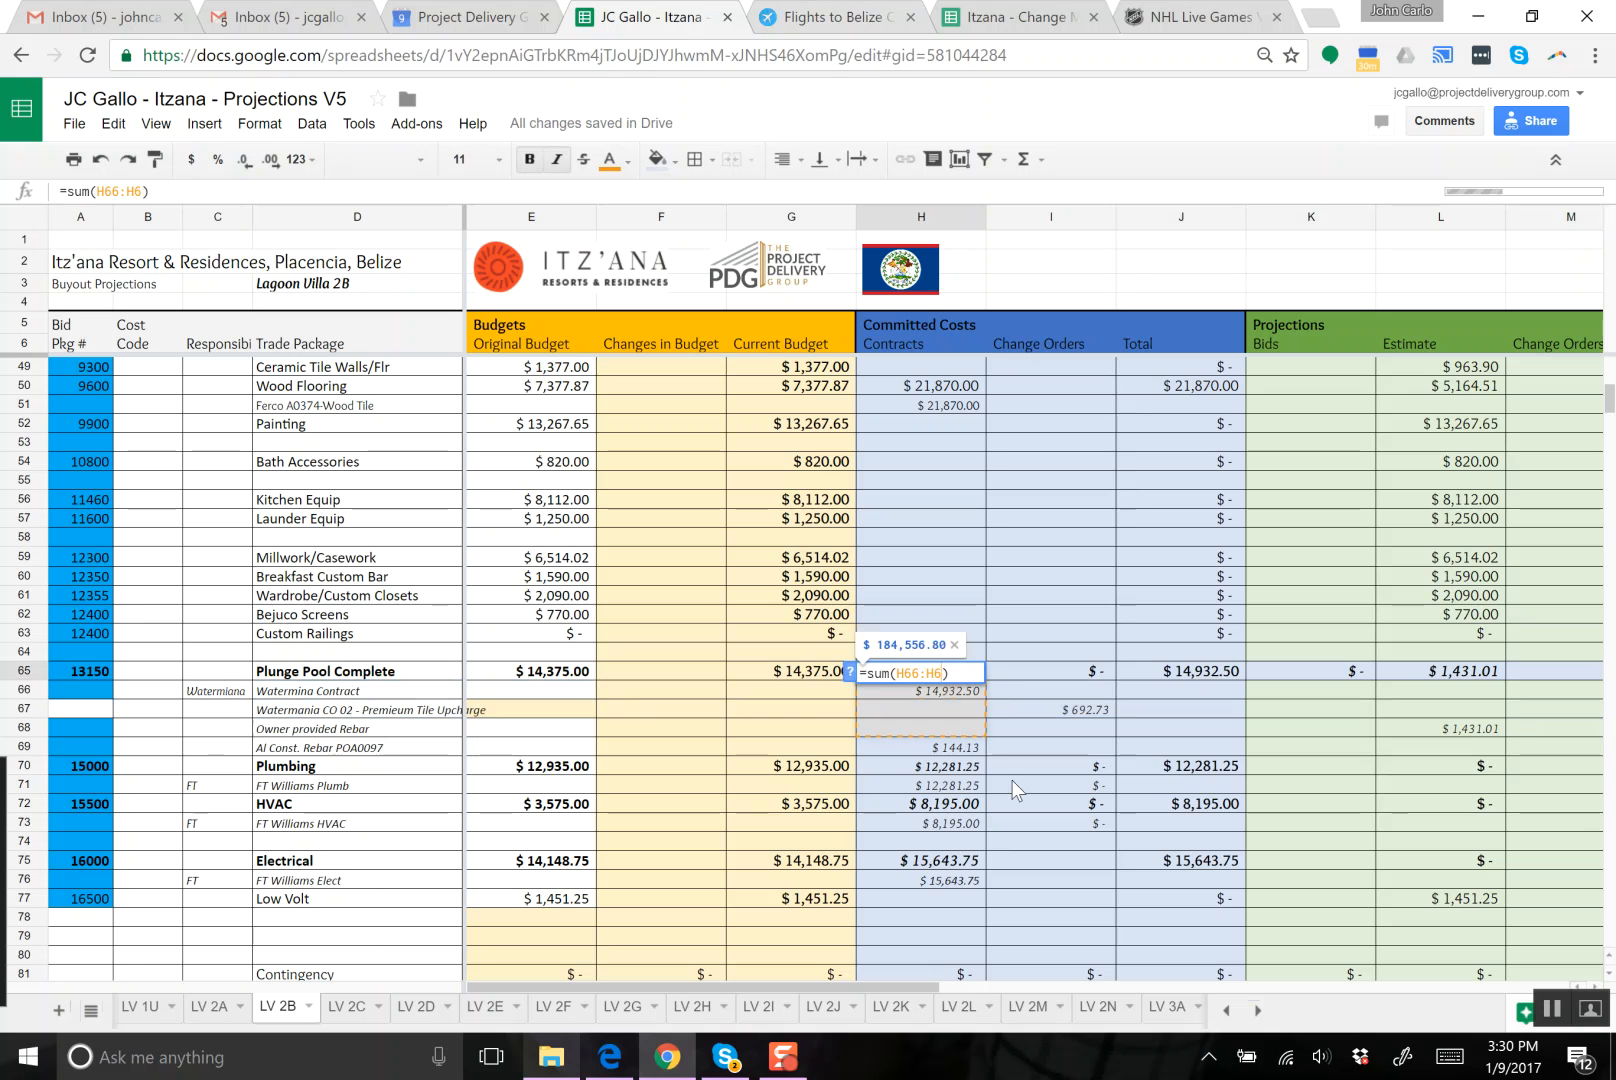
{"action": "type", "text": "6"}
{"action": "key", "text": "Return"}
{"action": "key", "text": "Right"}
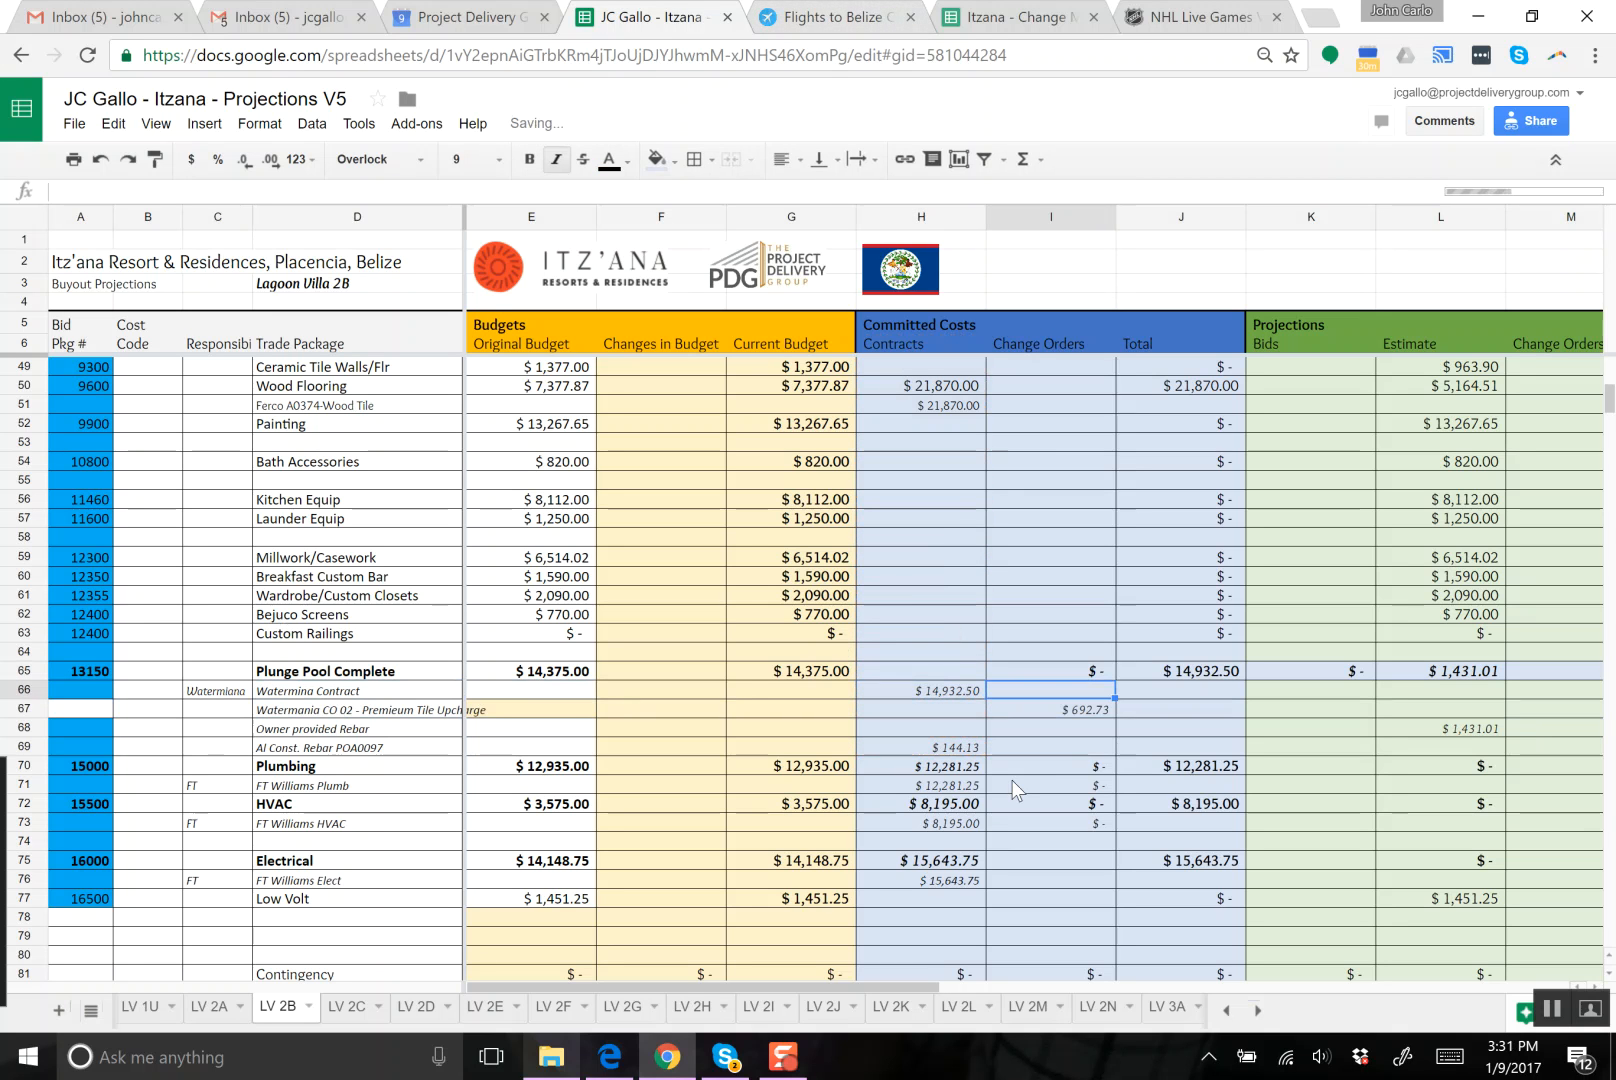
{"action": "key", "text": "Left"}
{"action": "key", "text": "Up"}
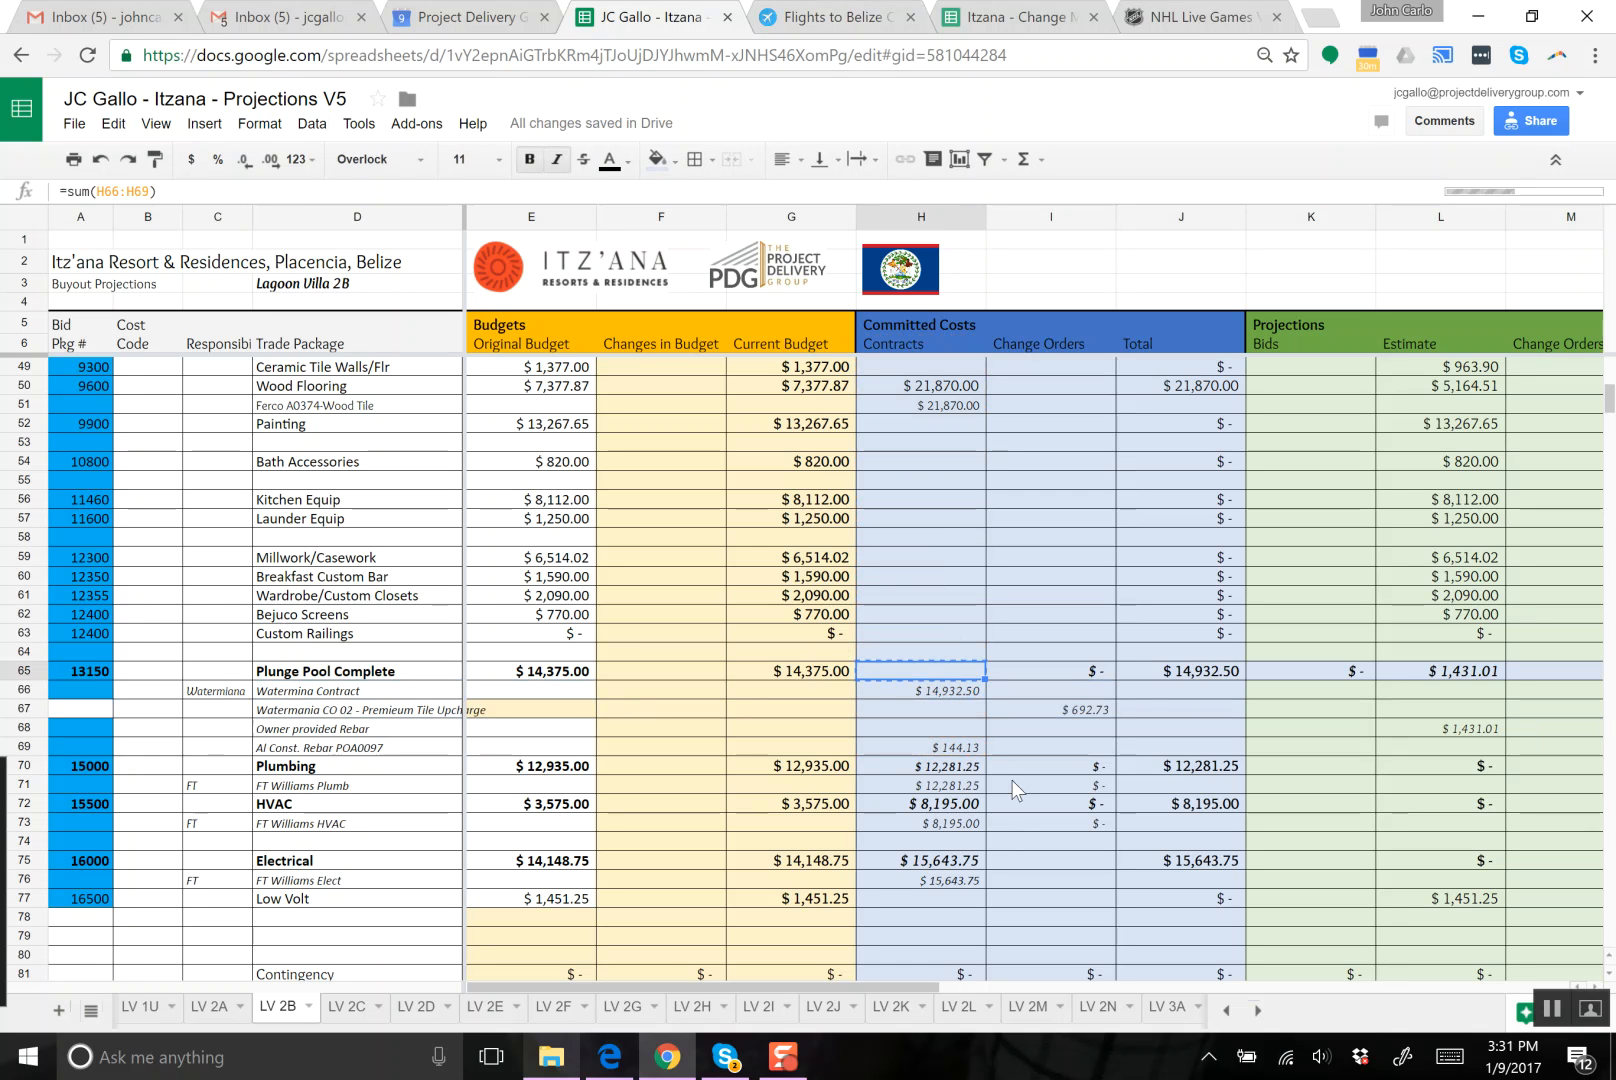
- Set the Plunge Pool Complete committed Change Orders cell on LV 2B to =sum(I66:I69)
{"action": "key", "text": "Right"}
{"action": "type", "text": "=sum(I66:I69)"}
{"action": "key", "text": "Down"}
{"action": "key", "text": "Down"}
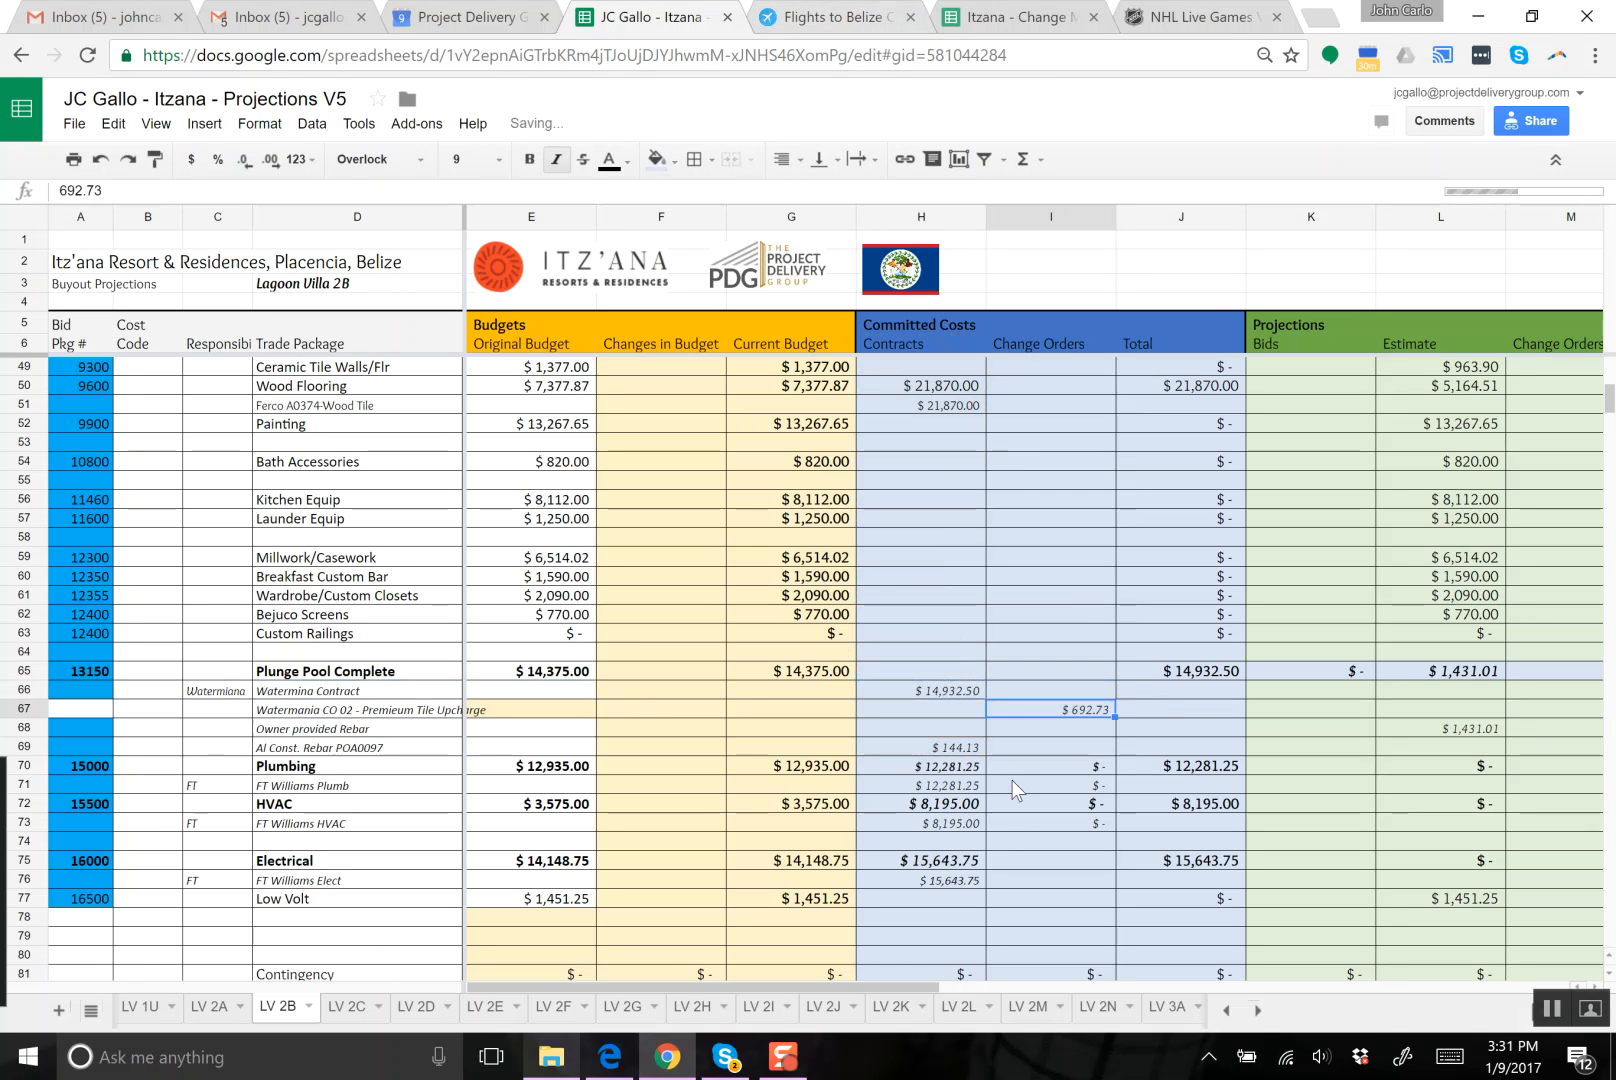
- Enter =H66+I66 as the committed Total of the Watermina Contract line on LV 2B
{"action": "key", "text": "Right"}
{"action": "key", "text": "Up"}
{"action": "type", "text": "=su"}
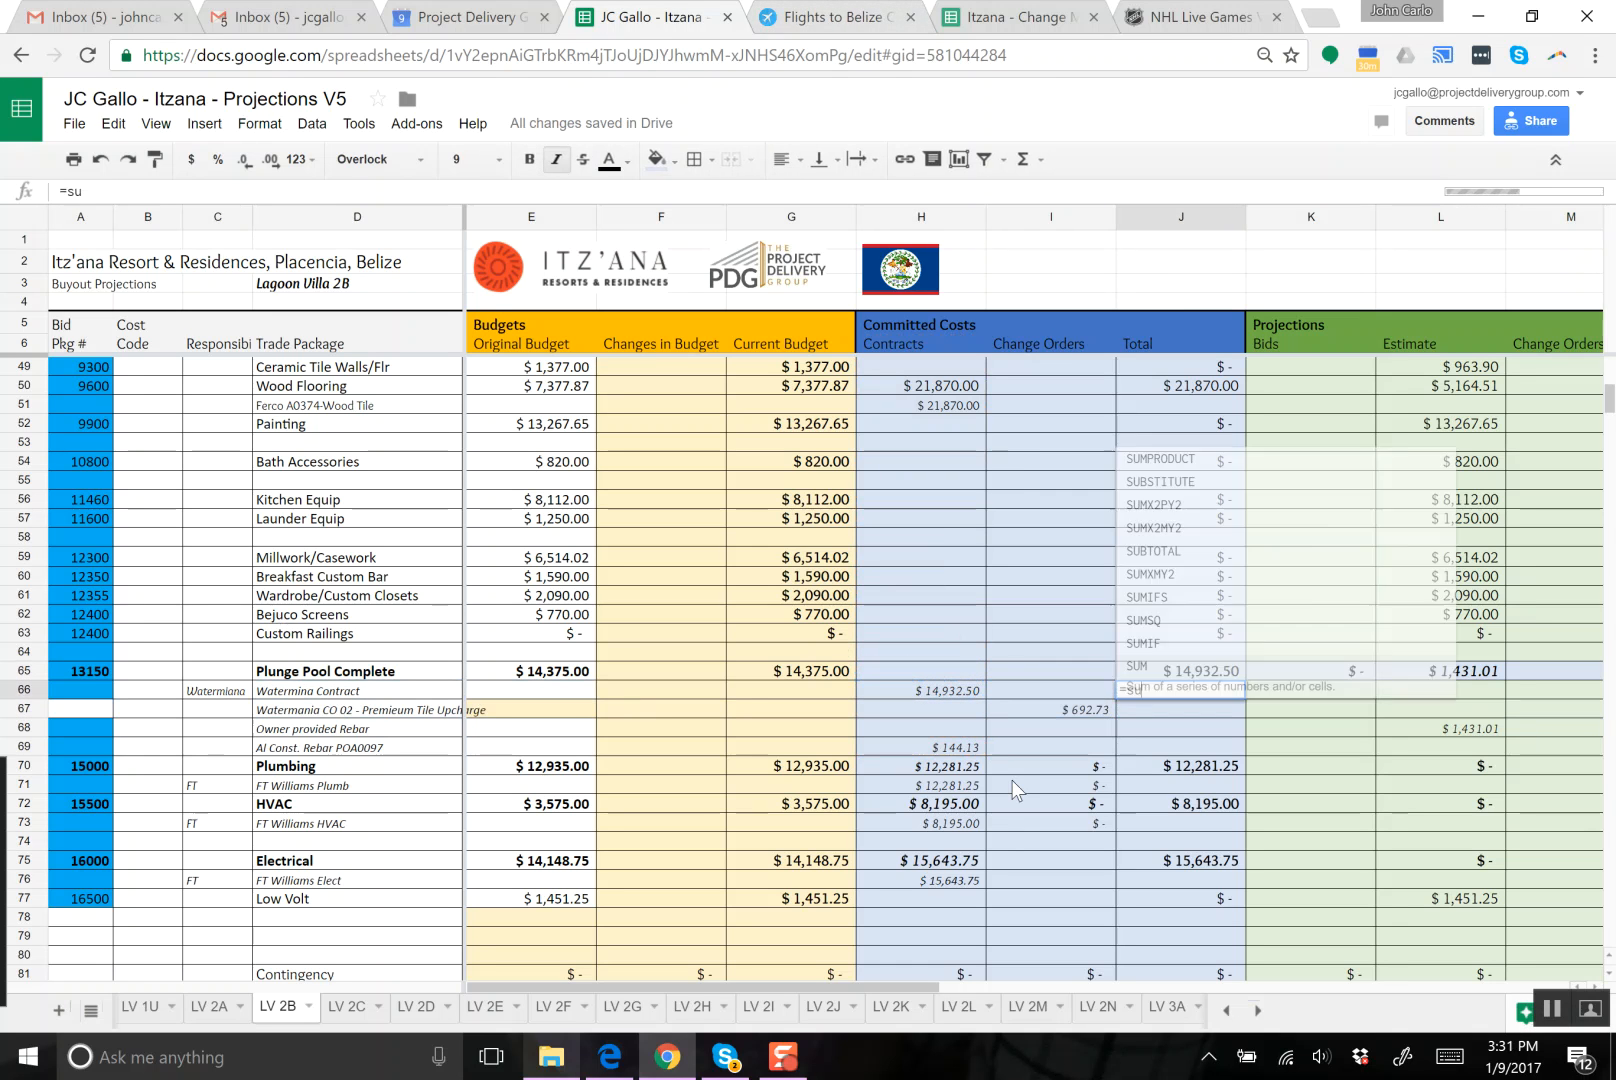
{"action": "key", "text": "BackSpace"}
{"action": "key", "text": "BackSpace"}
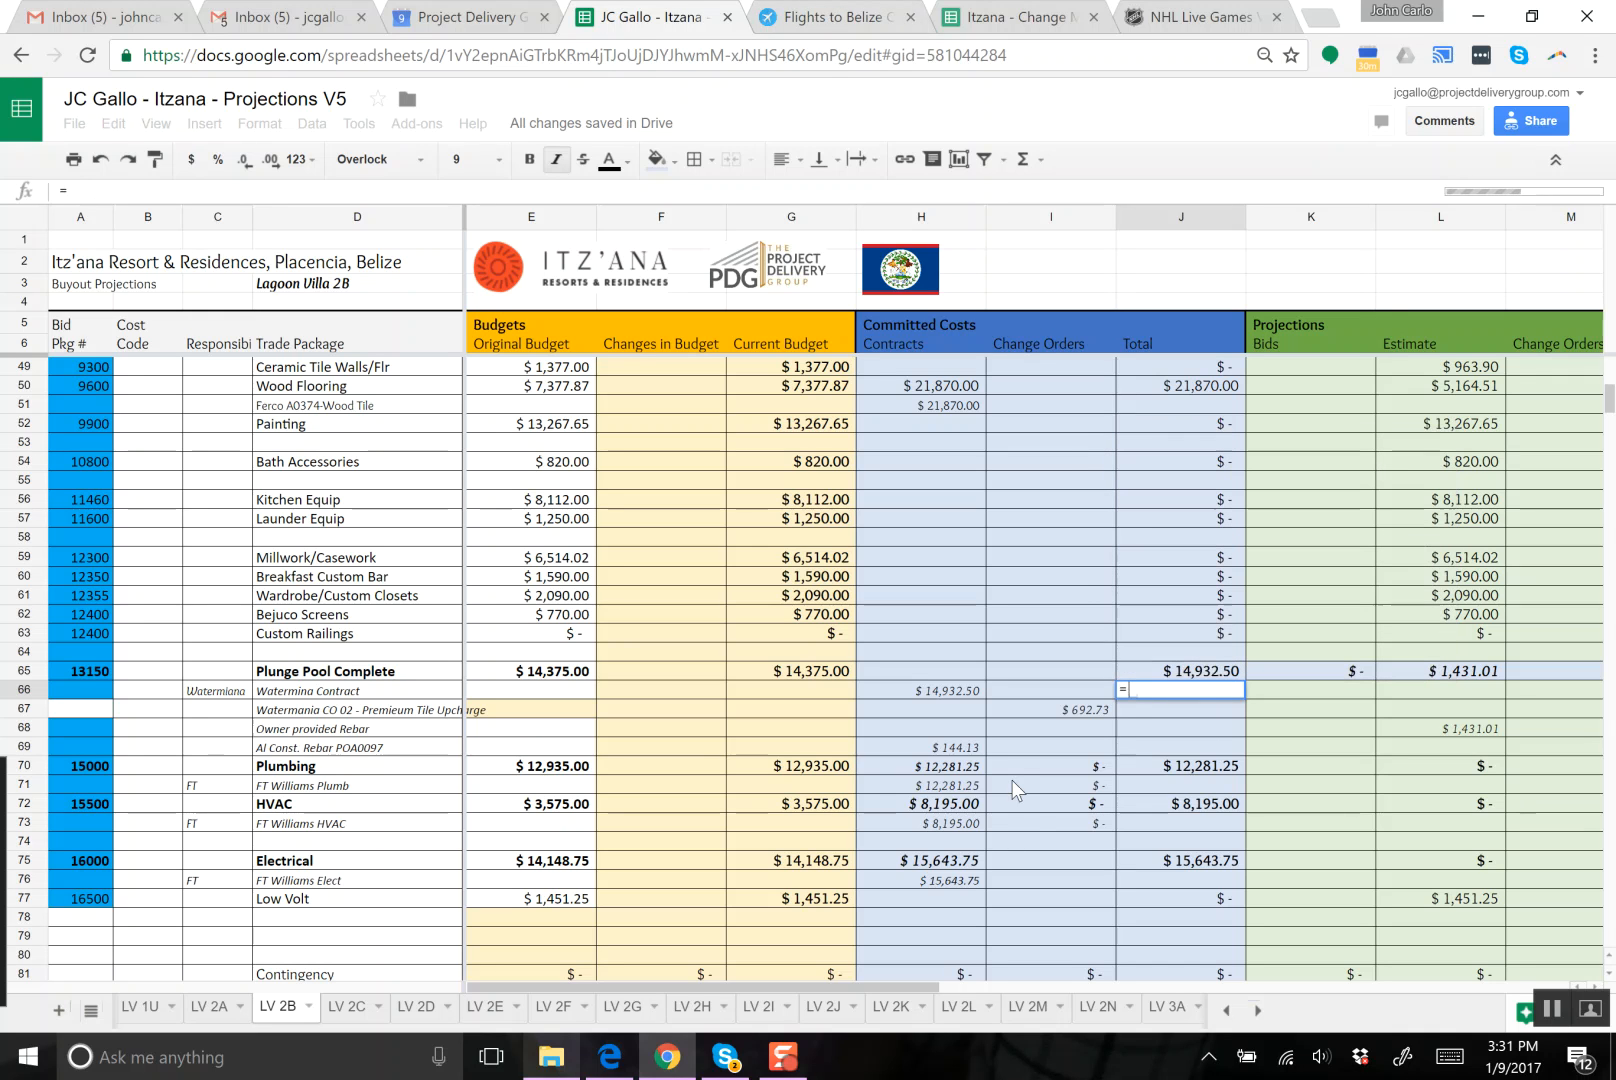
{"action": "left_click", "coordinate": [954, 688]}
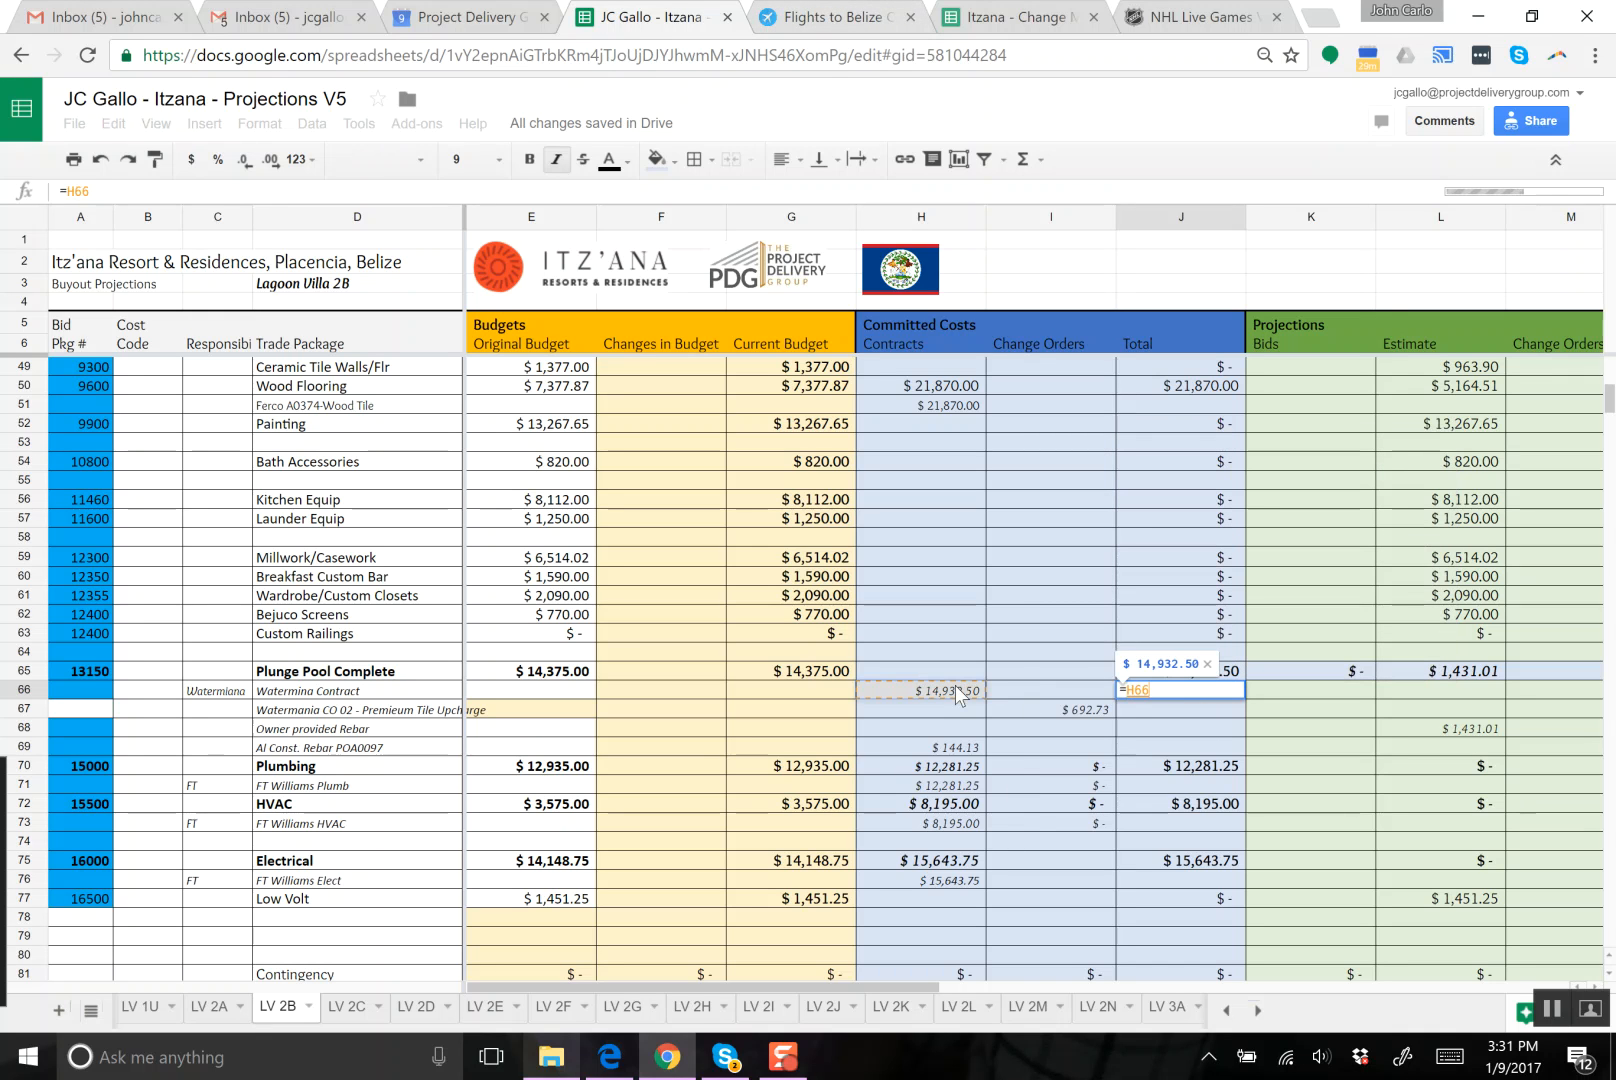
{"action": "type", "text": "+"}
{"action": "left_click", "coordinate": [1047, 691]}
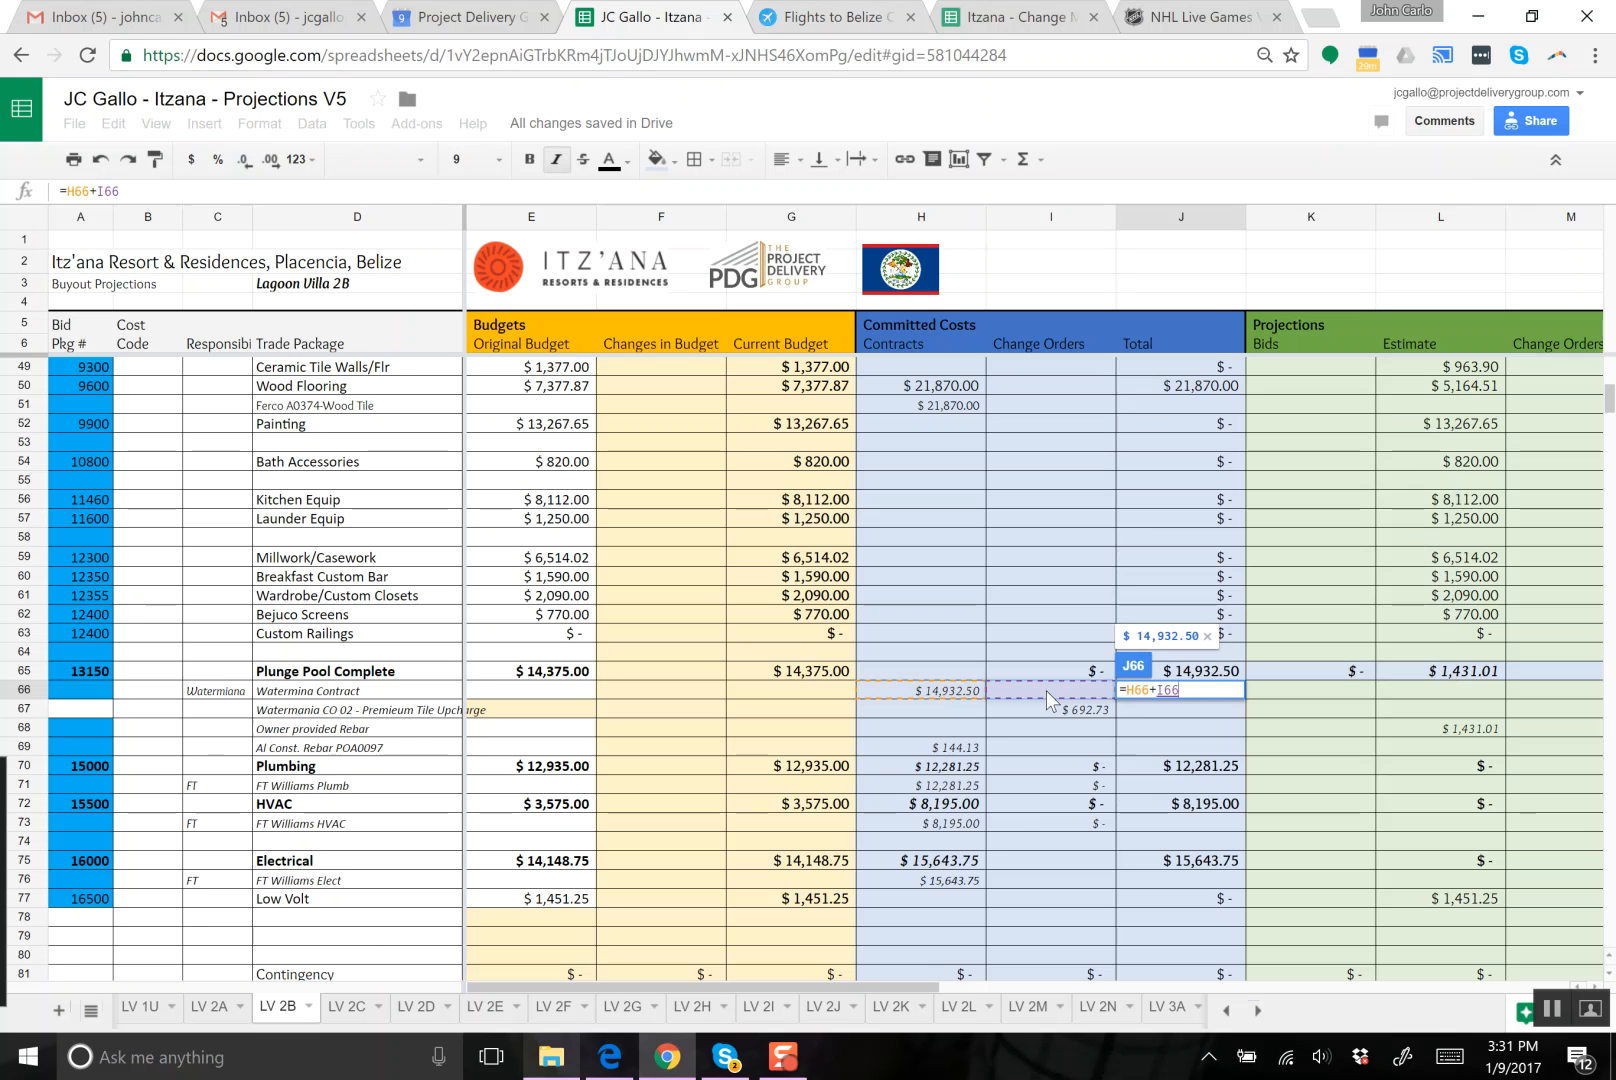
{"action": "key", "text": "Return"}
- Enter =H67+I67 as the committed Total of the Watermania CO 02 line and fill it down through row 69
{"action": "type", "text": "="}
{"action": "left_click", "coordinate": [919, 707]}
{"action": "type", "text": "+"}
{"action": "left_click", "coordinate": [1037, 706]}
{"action": "key", "text": "Return"}
{"action": "left_click", "coordinate": [975, 731]}
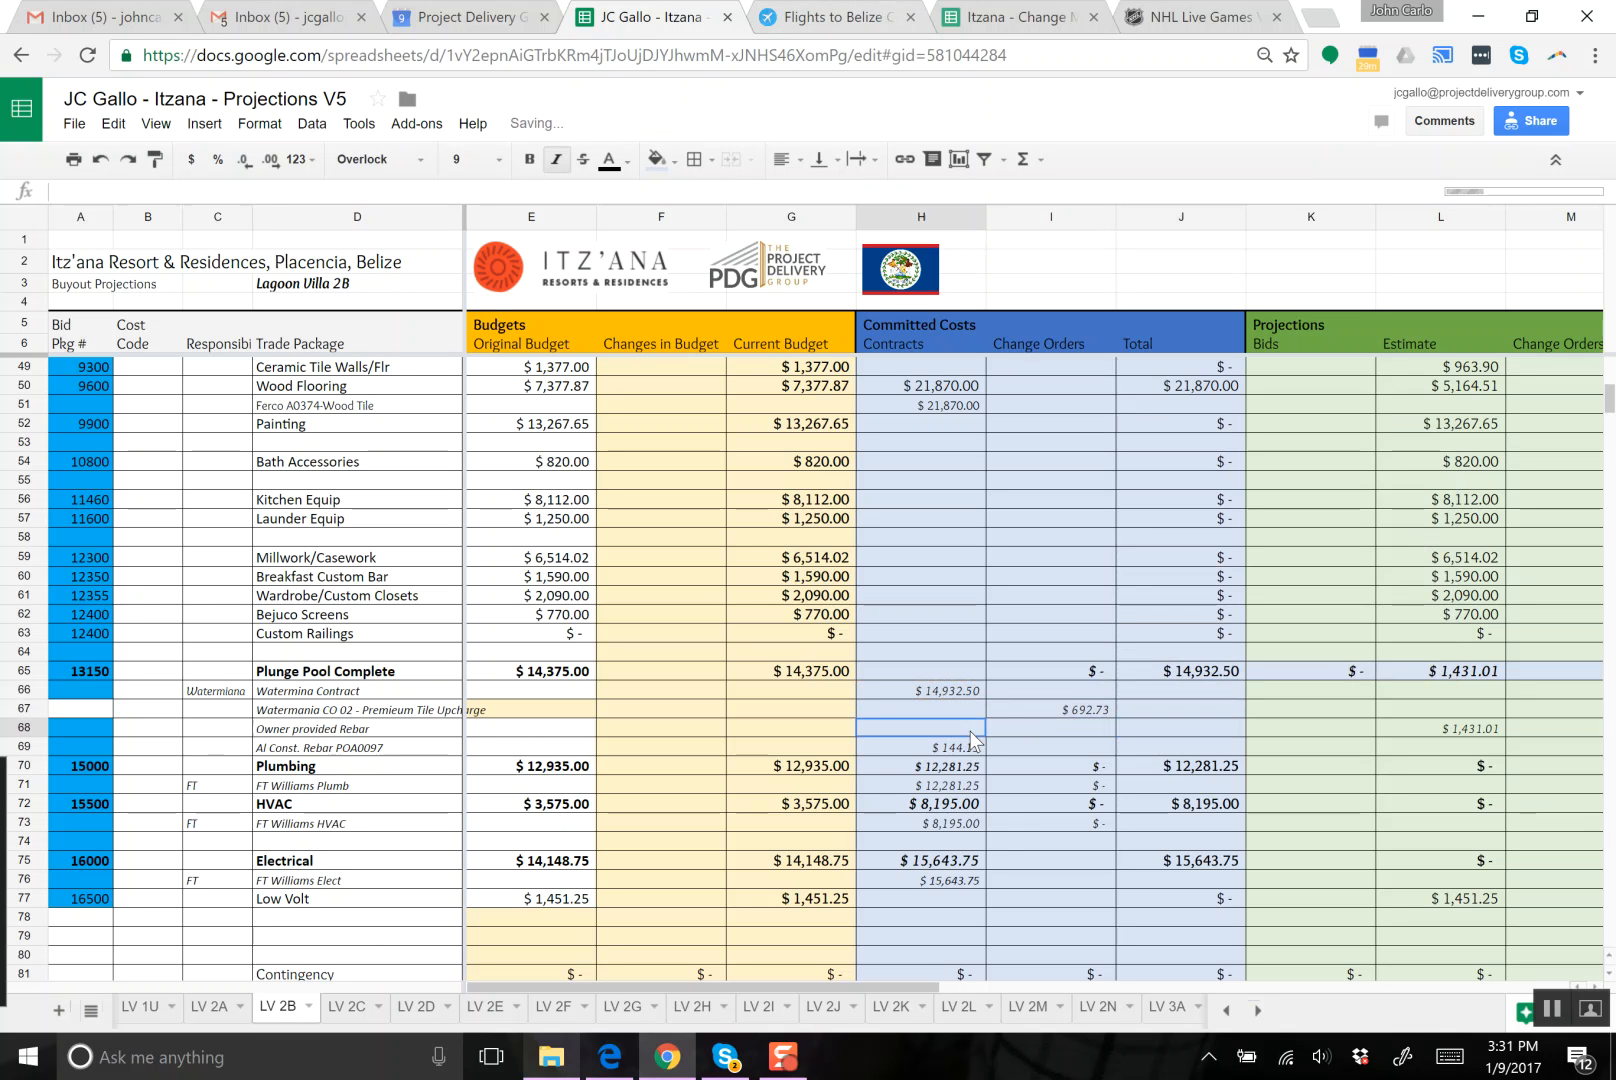
{"action": "left_click", "coordinate": [1191, 715]}
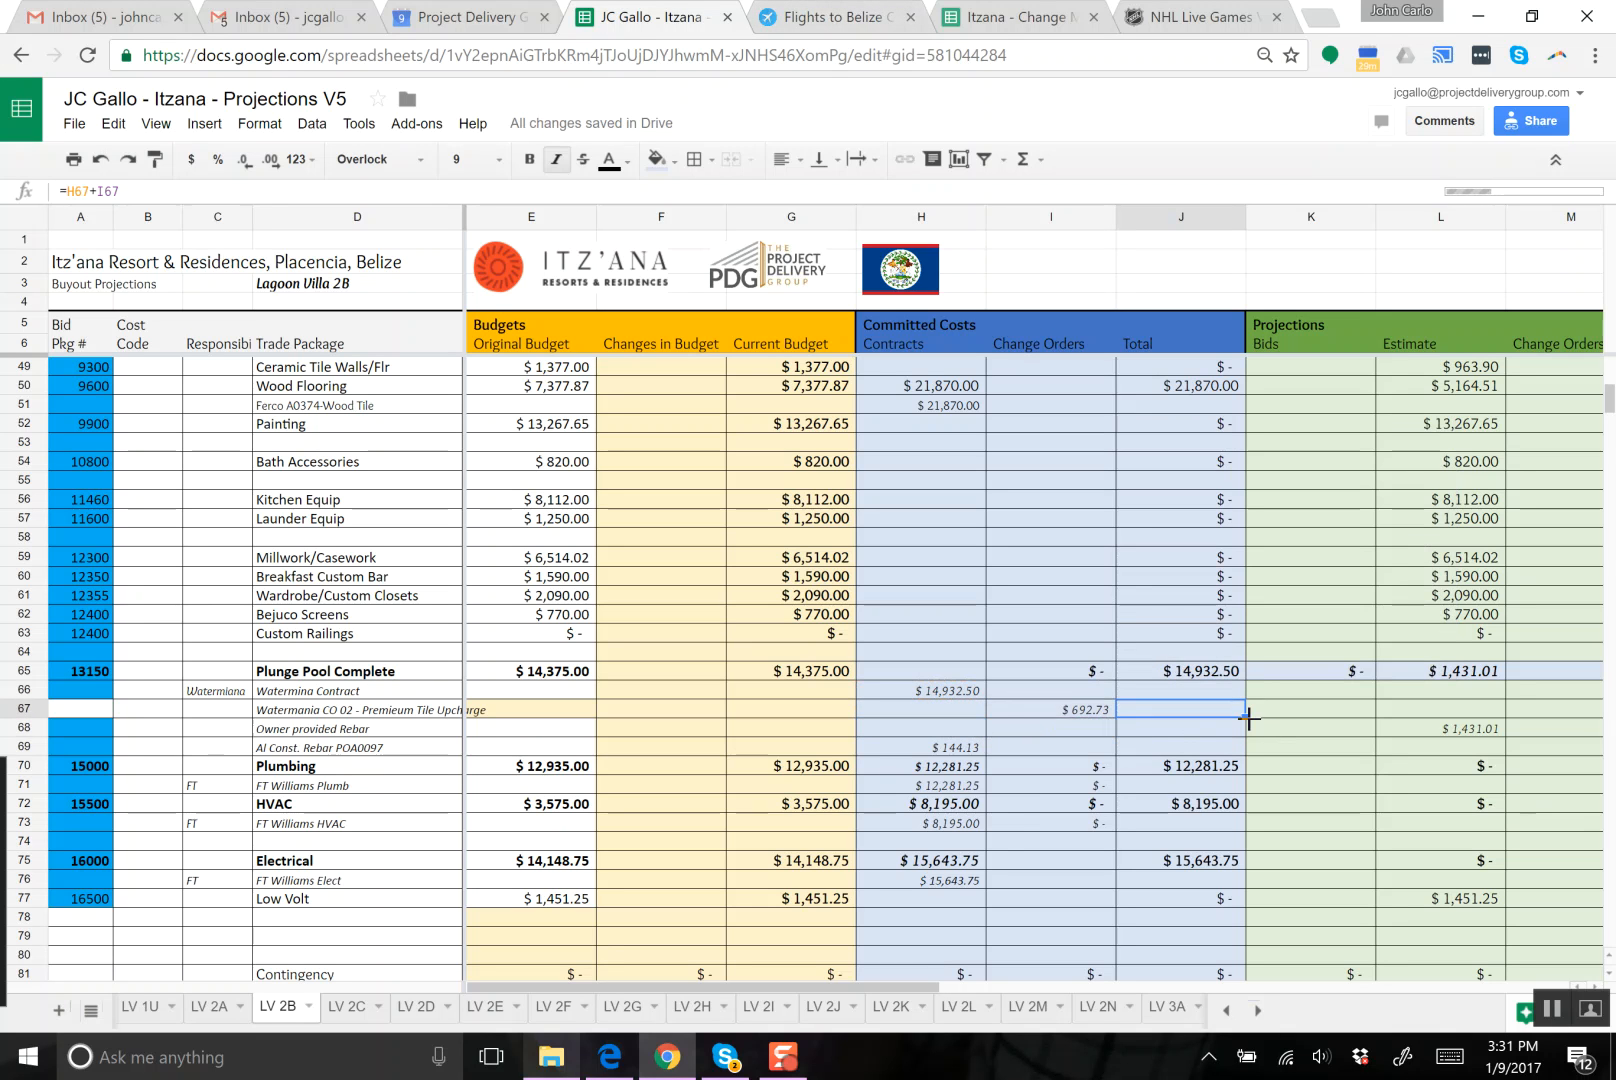
{"action": "left_click_drag", "start_coordinate": [1246, 717], "coordinate": [1244, 751]}
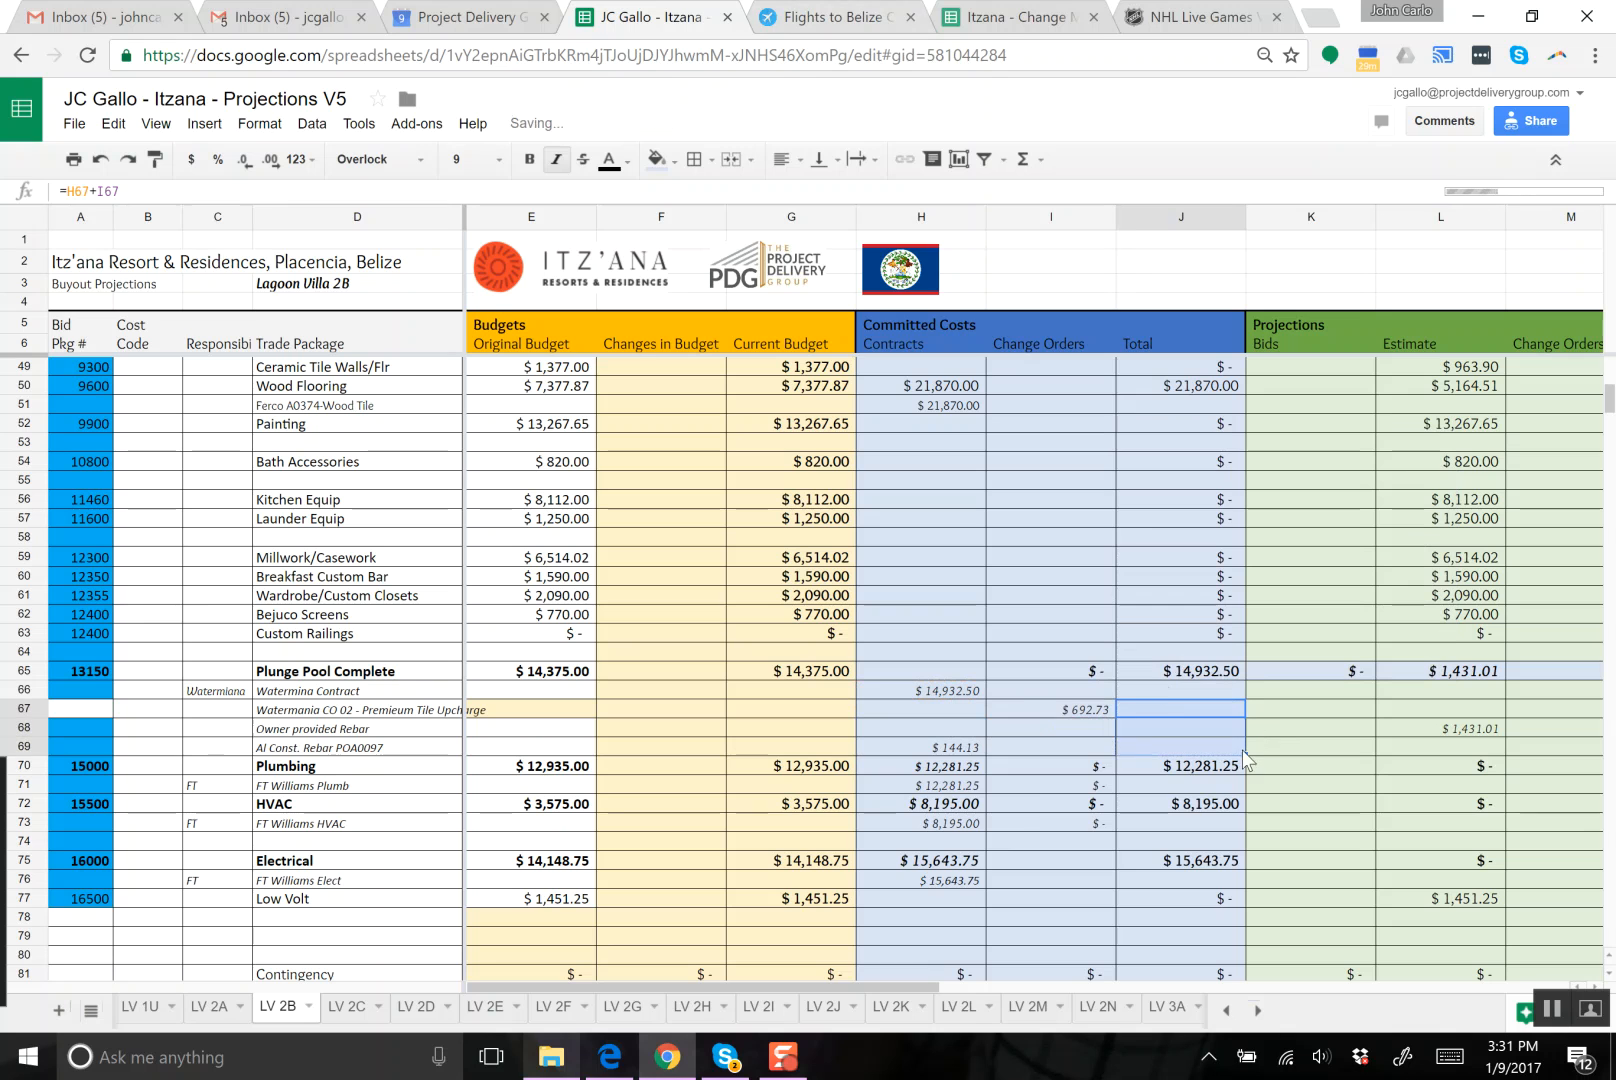
{"action": "left_click", "coordinate": [1145, 688]}
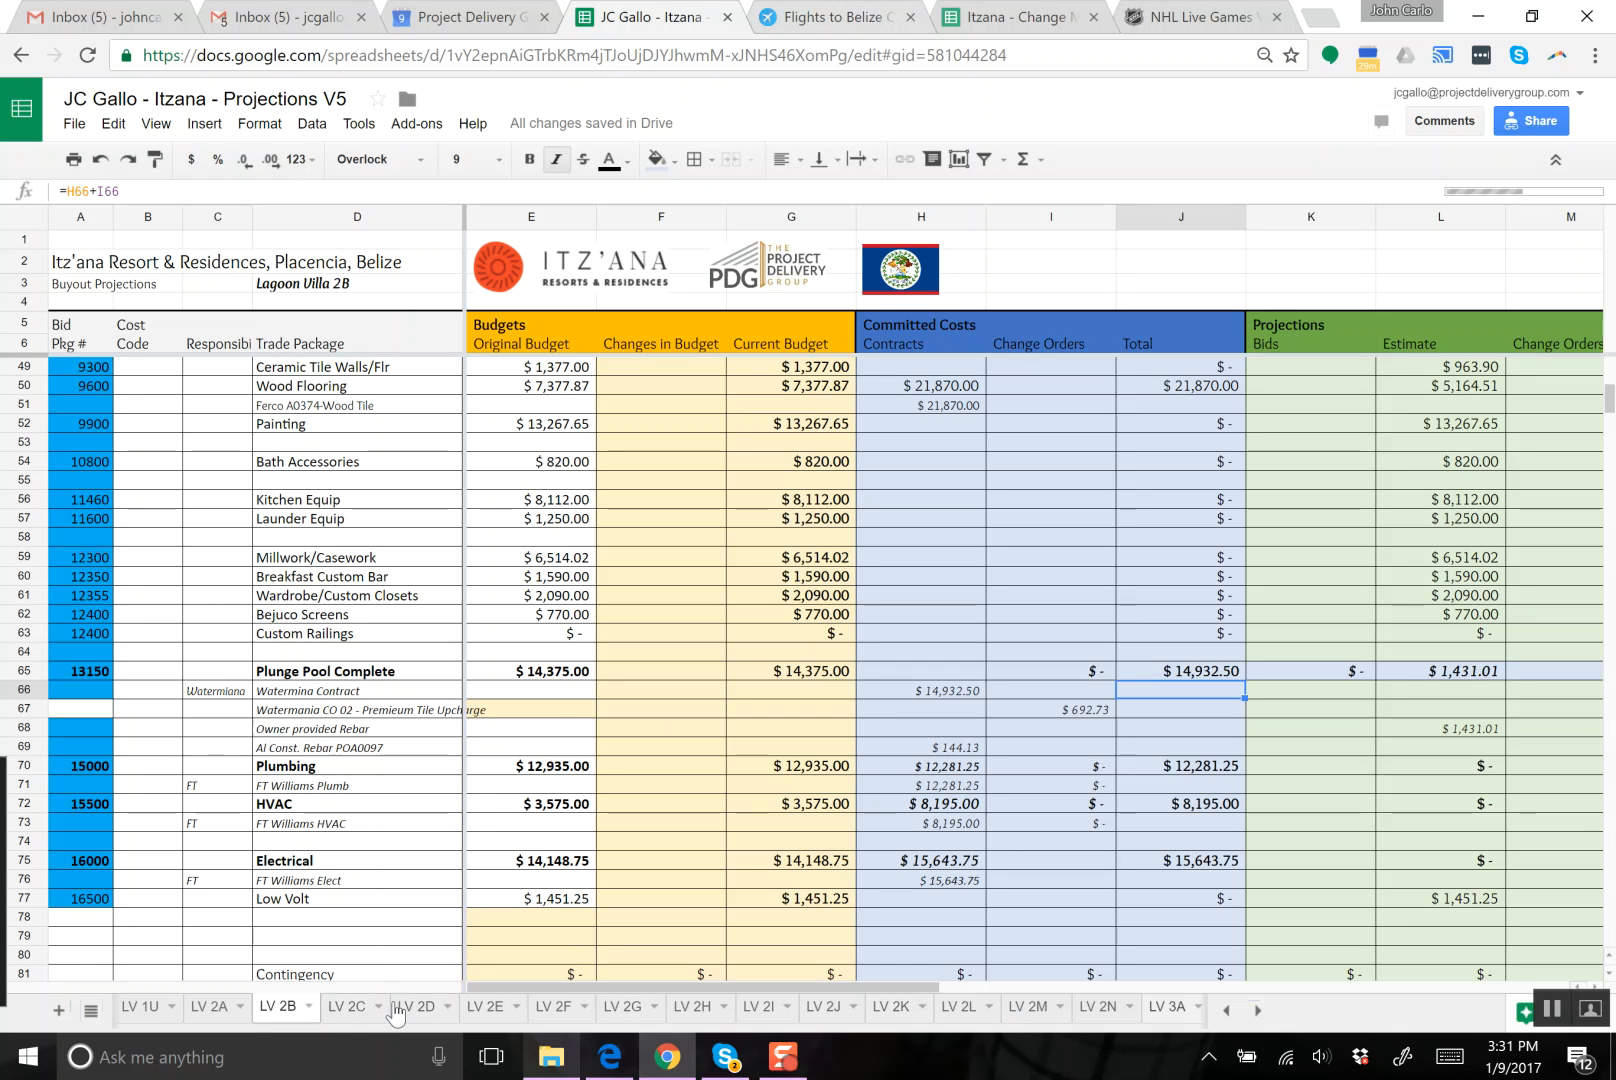
- Insert a blank row directly below Watermainia Contract under Plunge Pool Complete on the LV 3A sheet
{"action": "left_click", "coordinate": [343, 1008]}
{"action": "left_click", "coordinate": [414, 1012]}
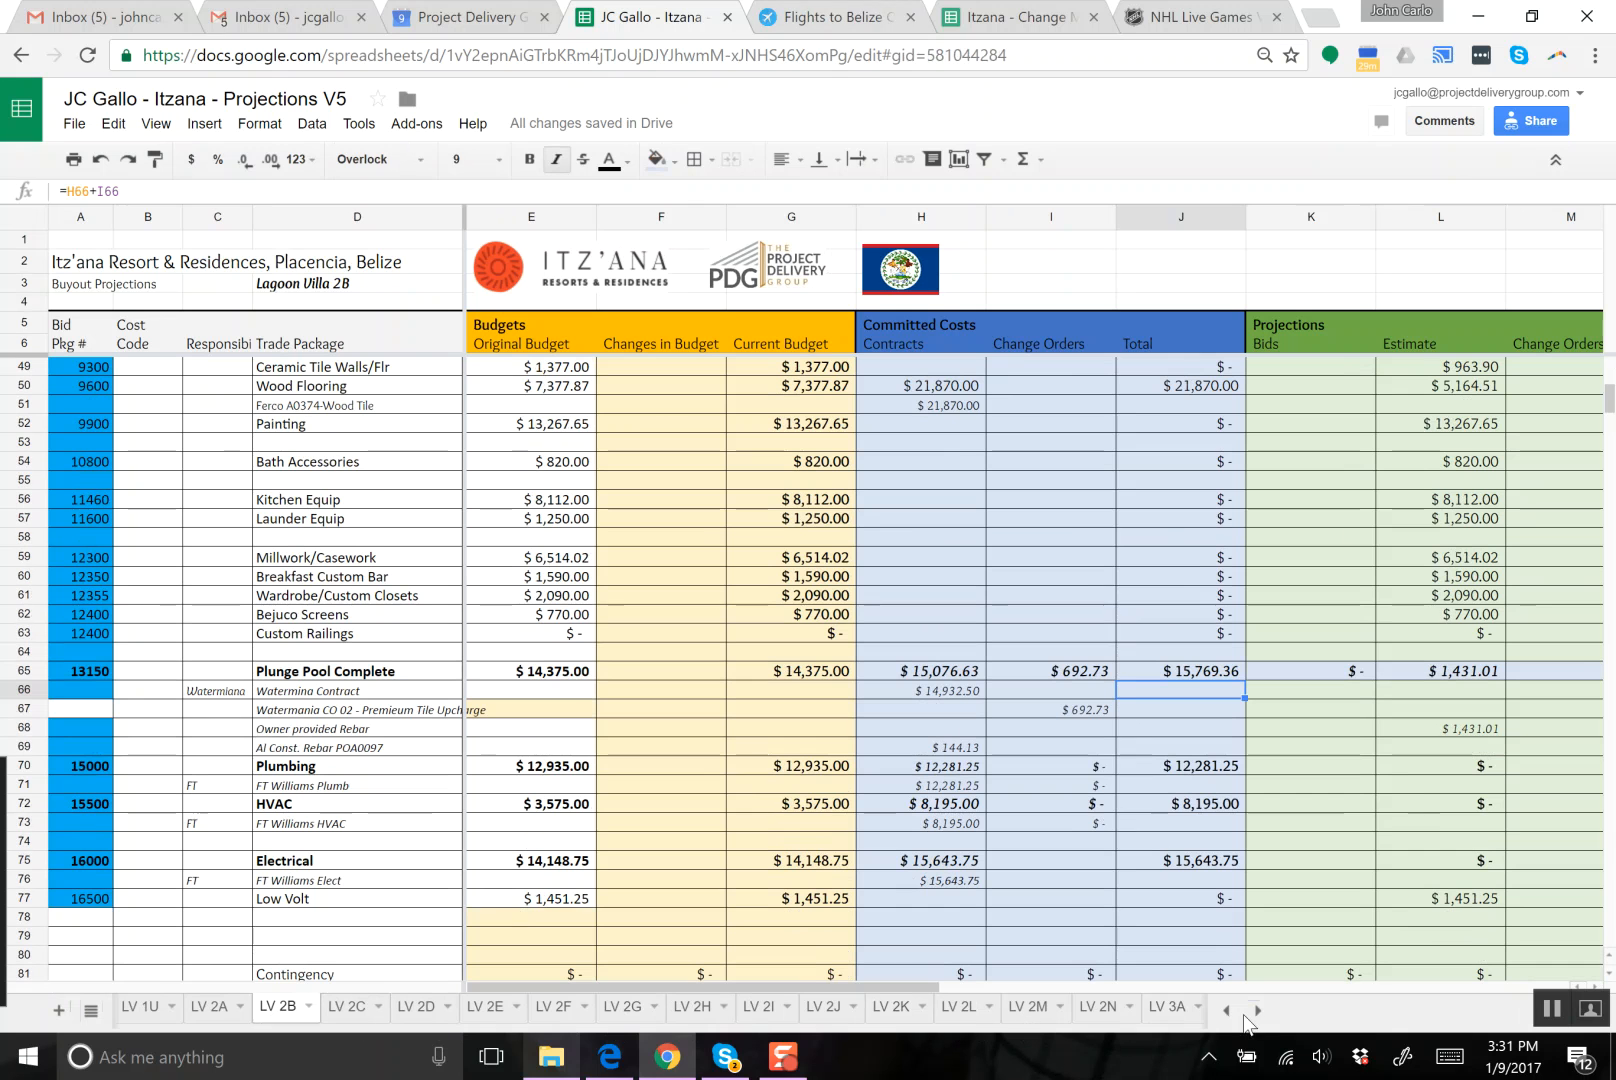
{"action": "left_click", "coordinate": [1165, 1008]}
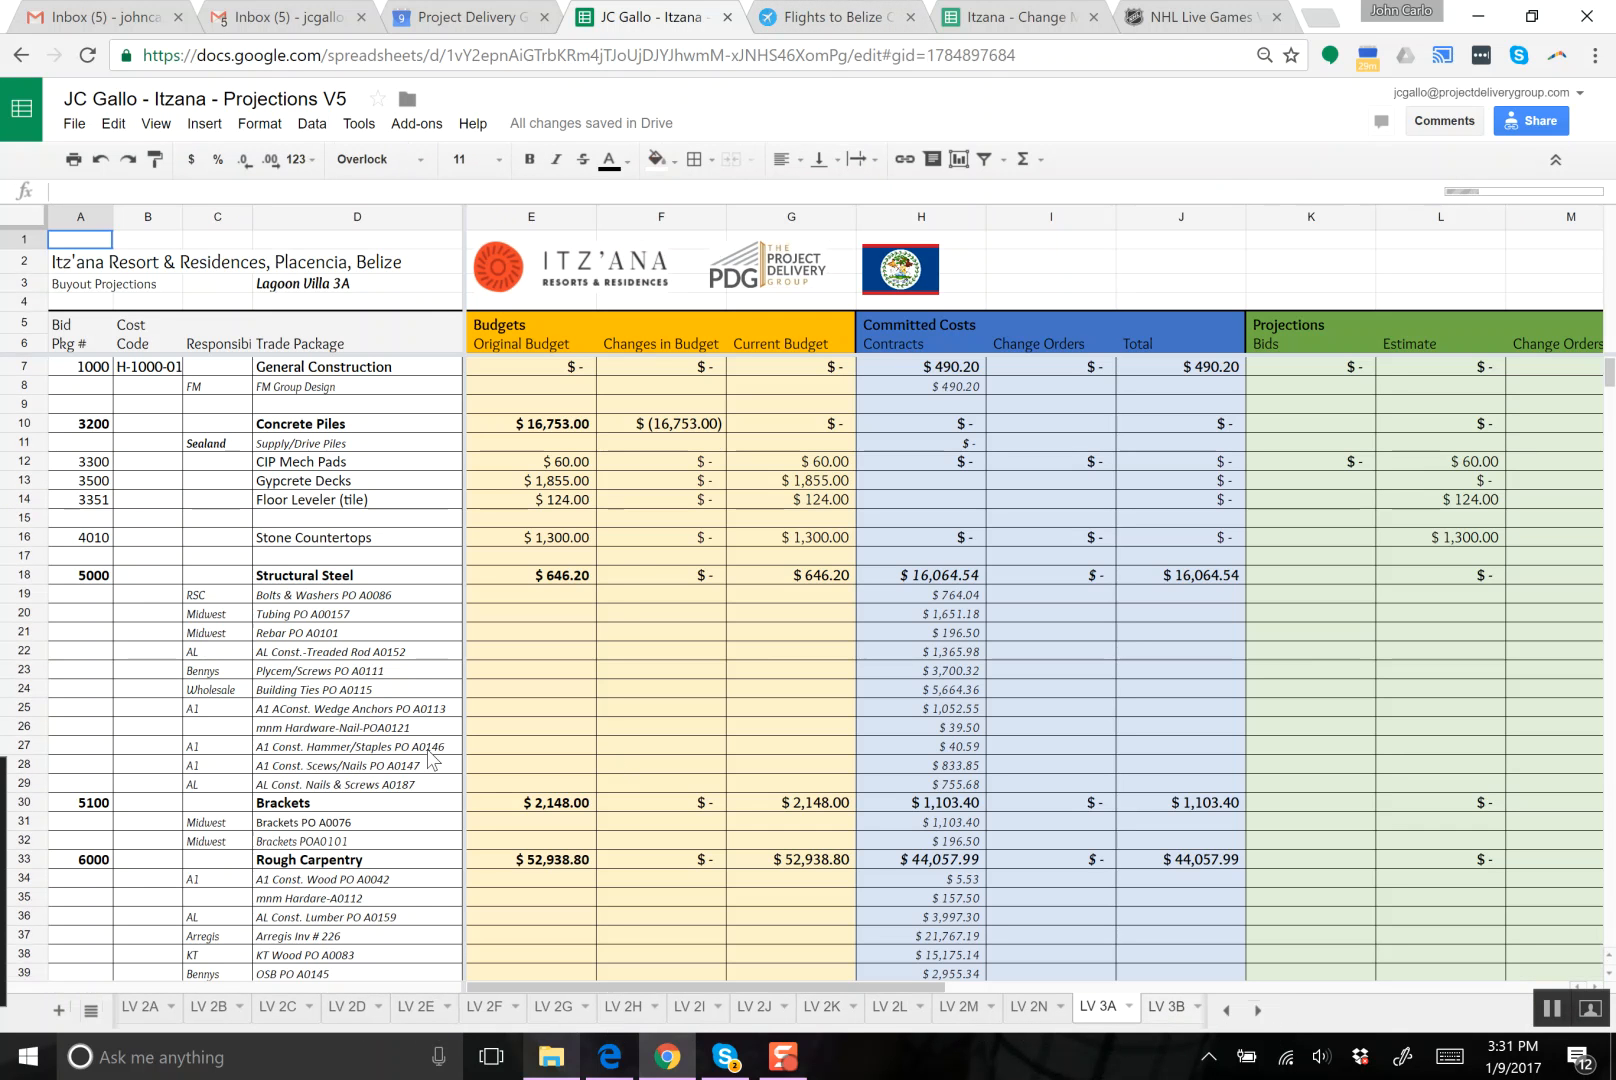
{"action": "left_click", "coordinate": [417, 666]}
{"action": "scroll", "coordinate": [423, 680], "scroll_direction": "down", "scroll_amount": 5}
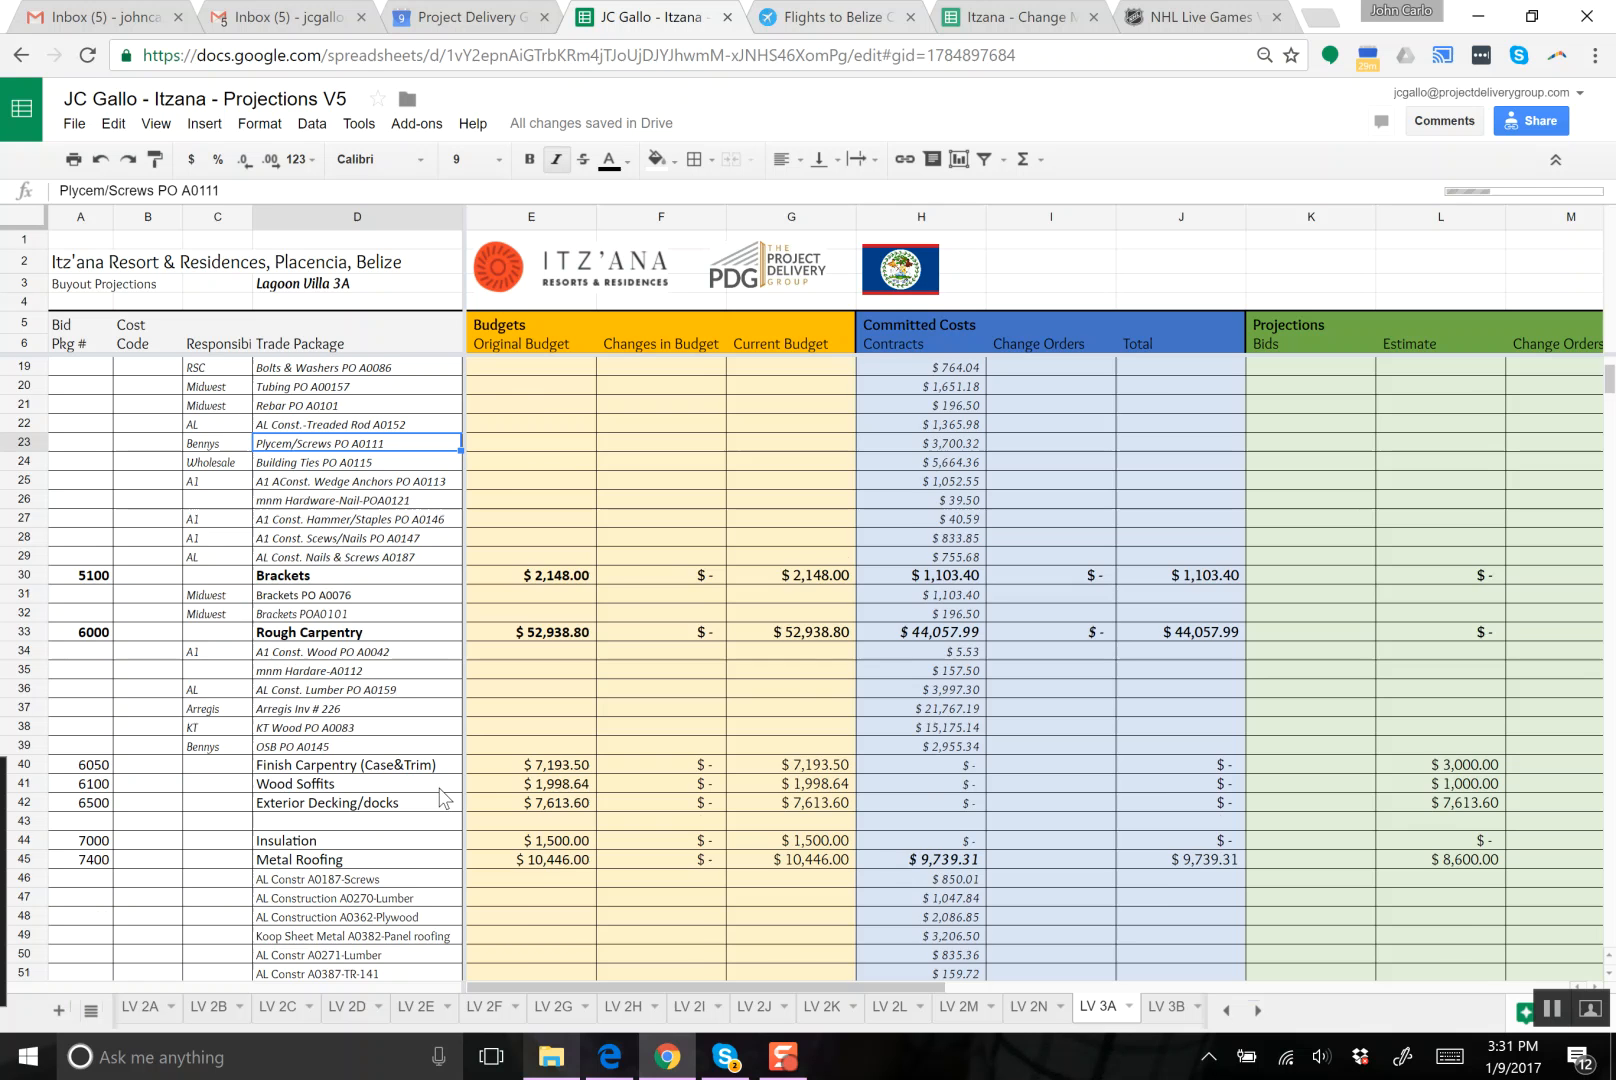
{"action": "scroll", "coordinate": [444, 797], "scroll_direction": "down", "scroll_amount": 7}
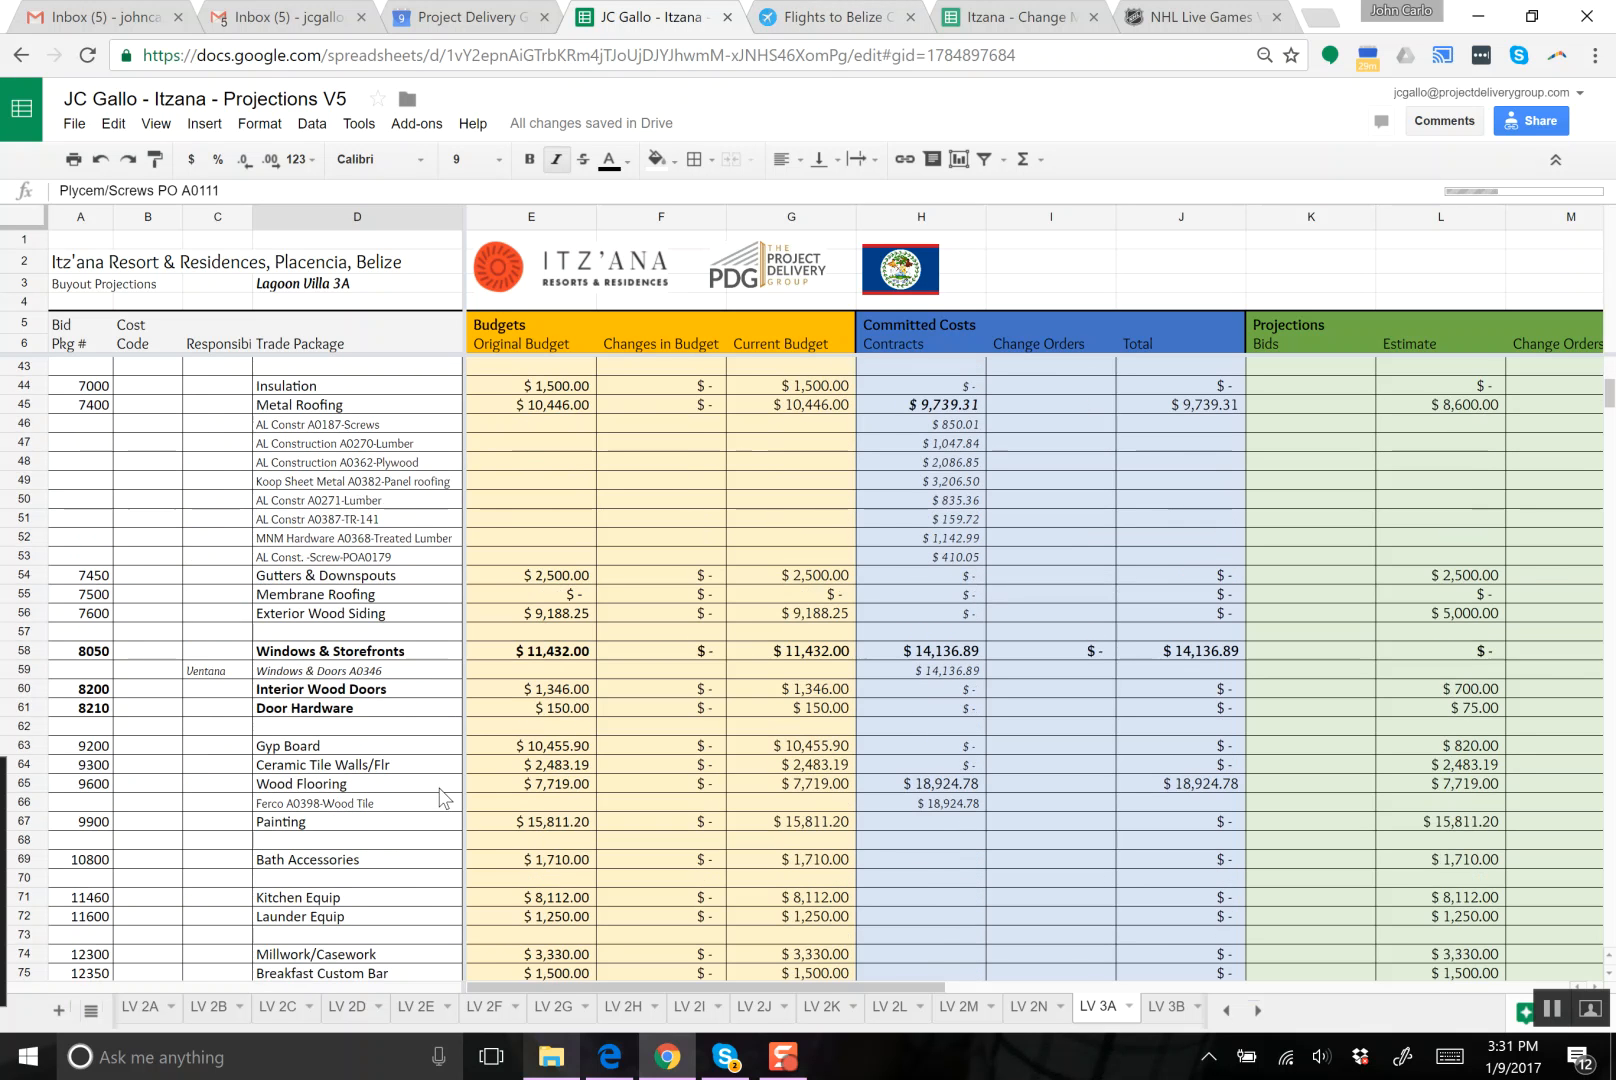
{"action": "scroll", "coordinate": [404, 797], "scroll_direction": "up", "scroll_amount": 1}
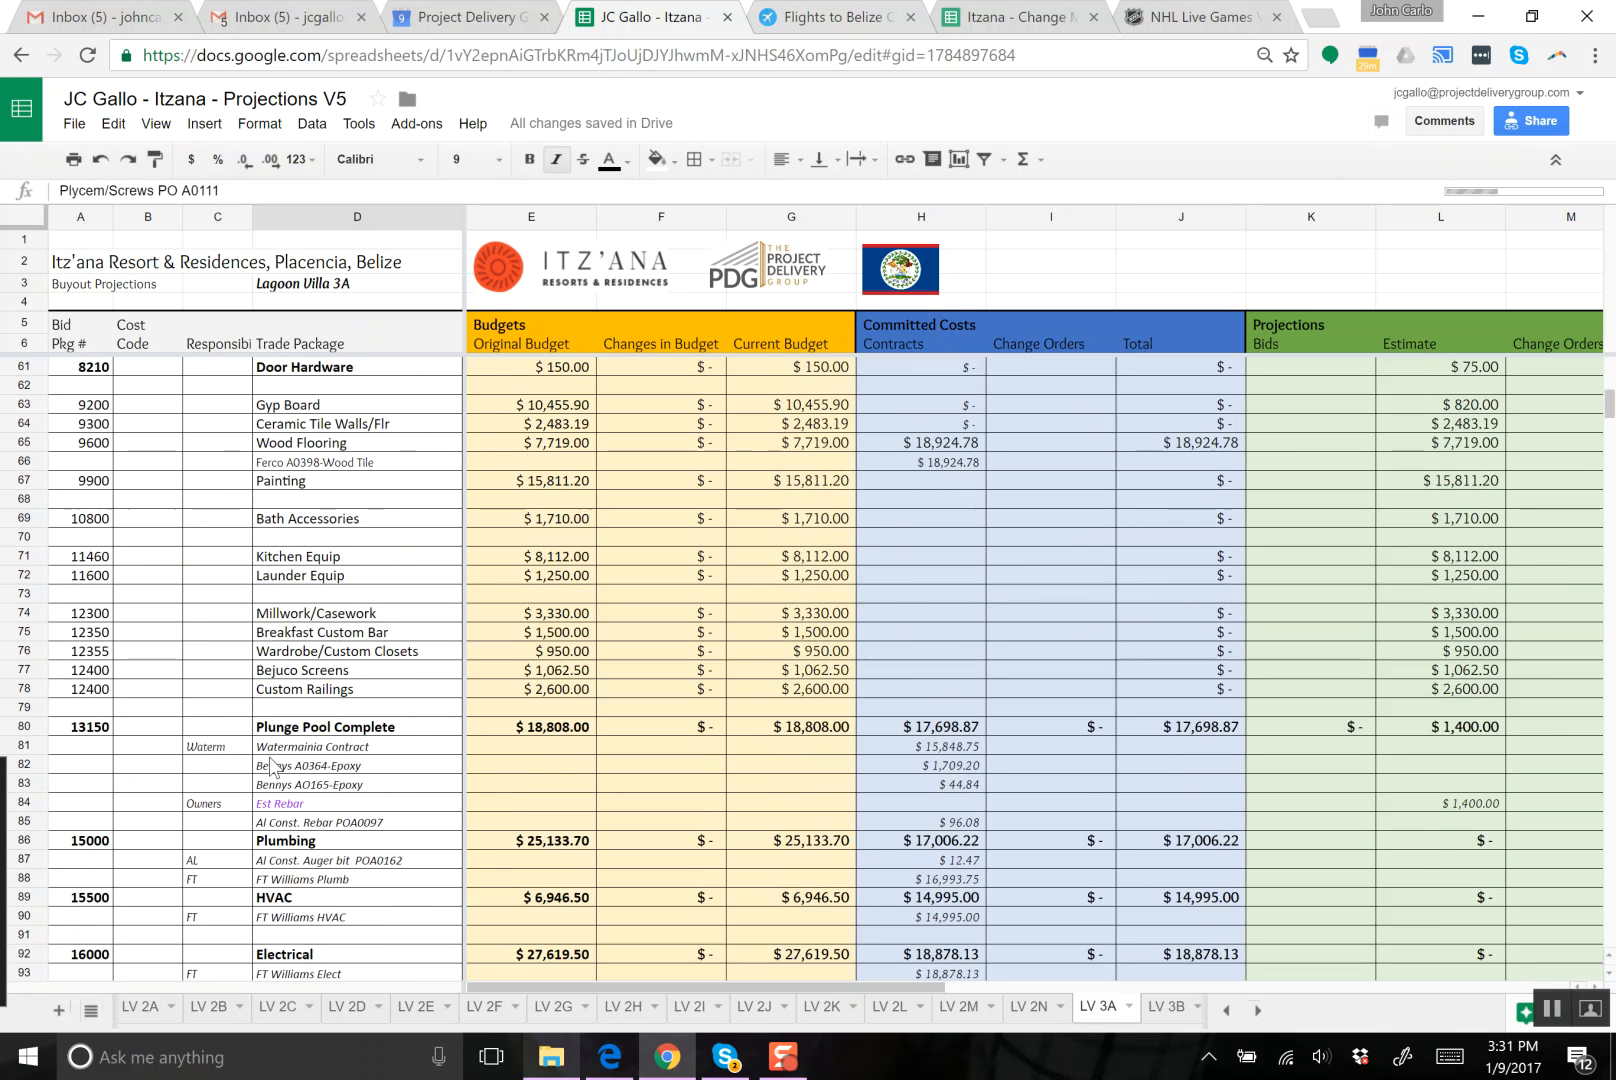
{"action": "left_click", "coordinate": [176, 764]}
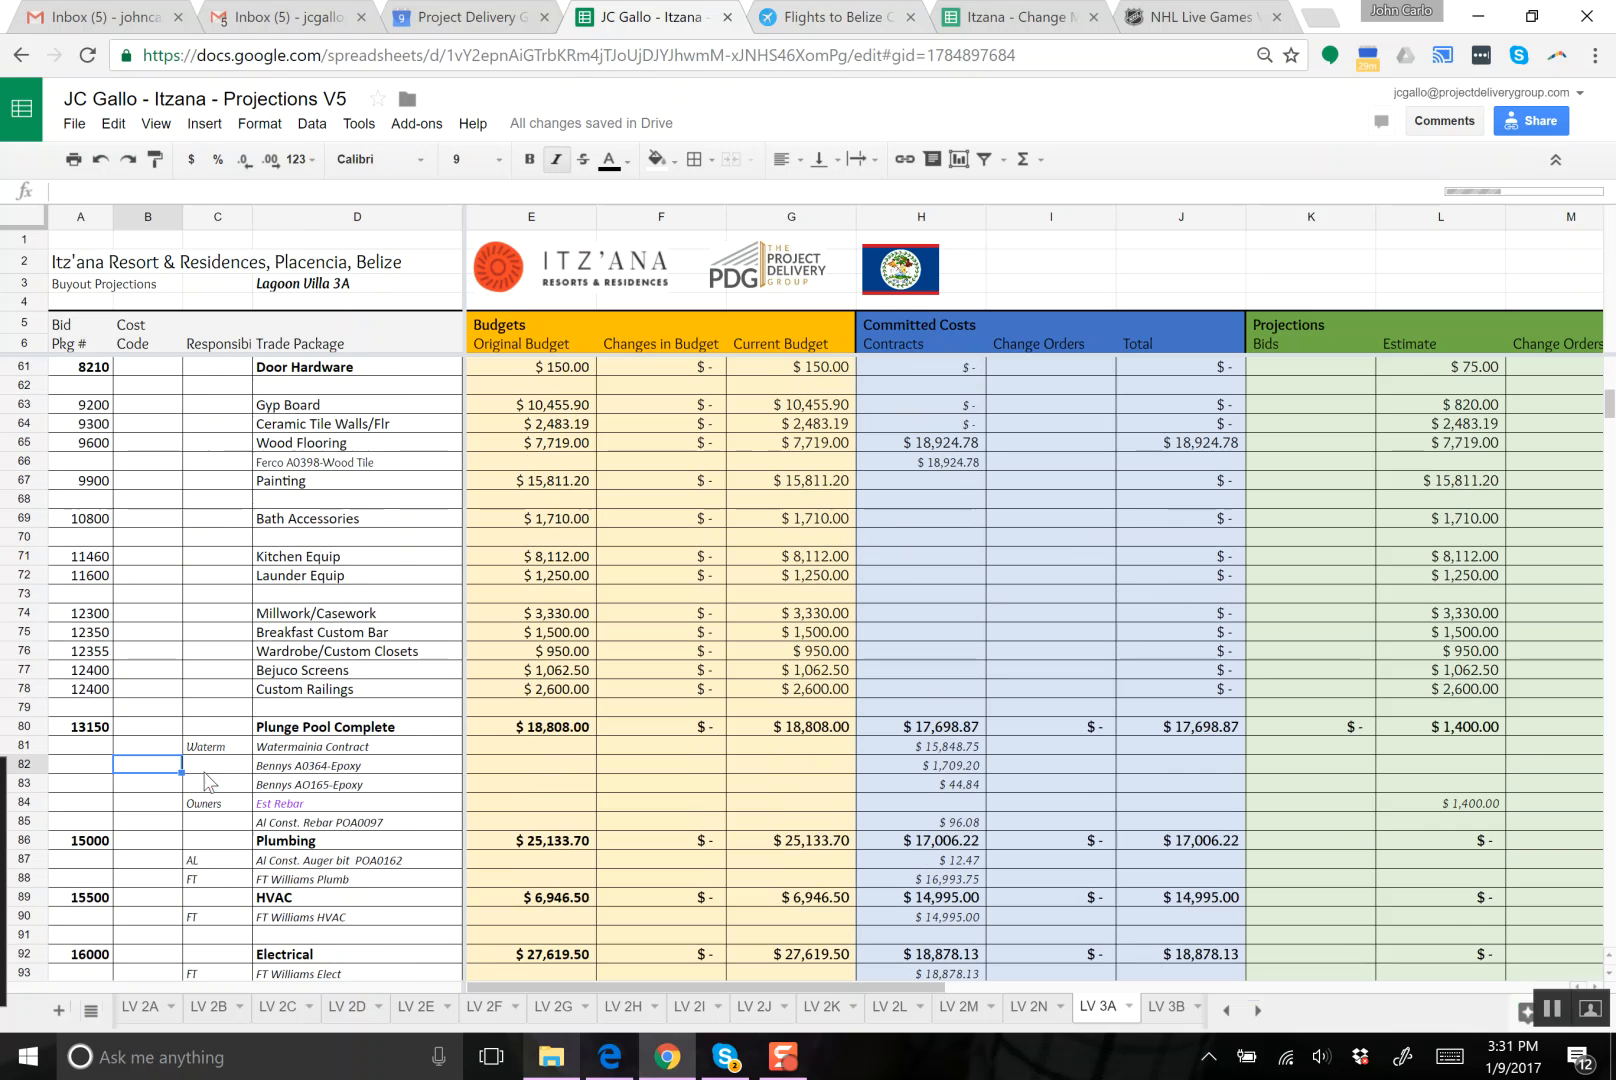
{"action": "left_click", "coordinate": [205, 123]}
{"action": "left_click", "coordinate": [215, 164]}
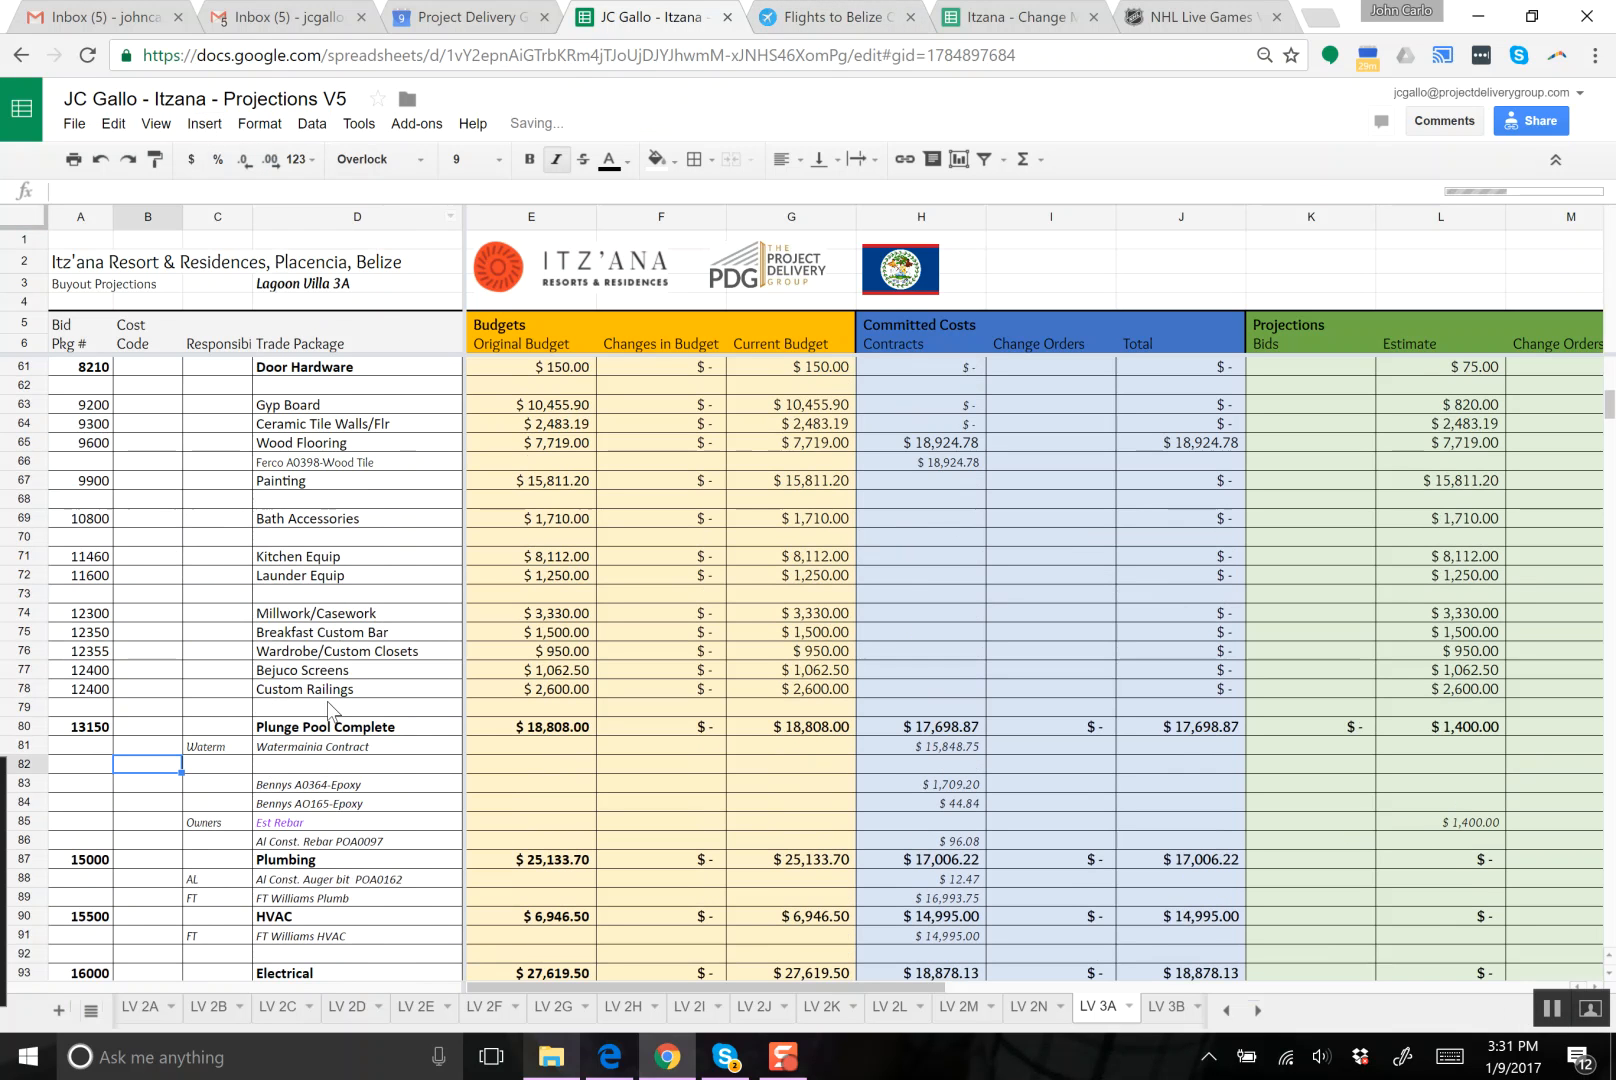
- Enter "Watermania - CO 02 - Premieum Tile Upcharge" as the trade package name of the new row 82
{"action": "left_click", "coordinate": [282, 766]}
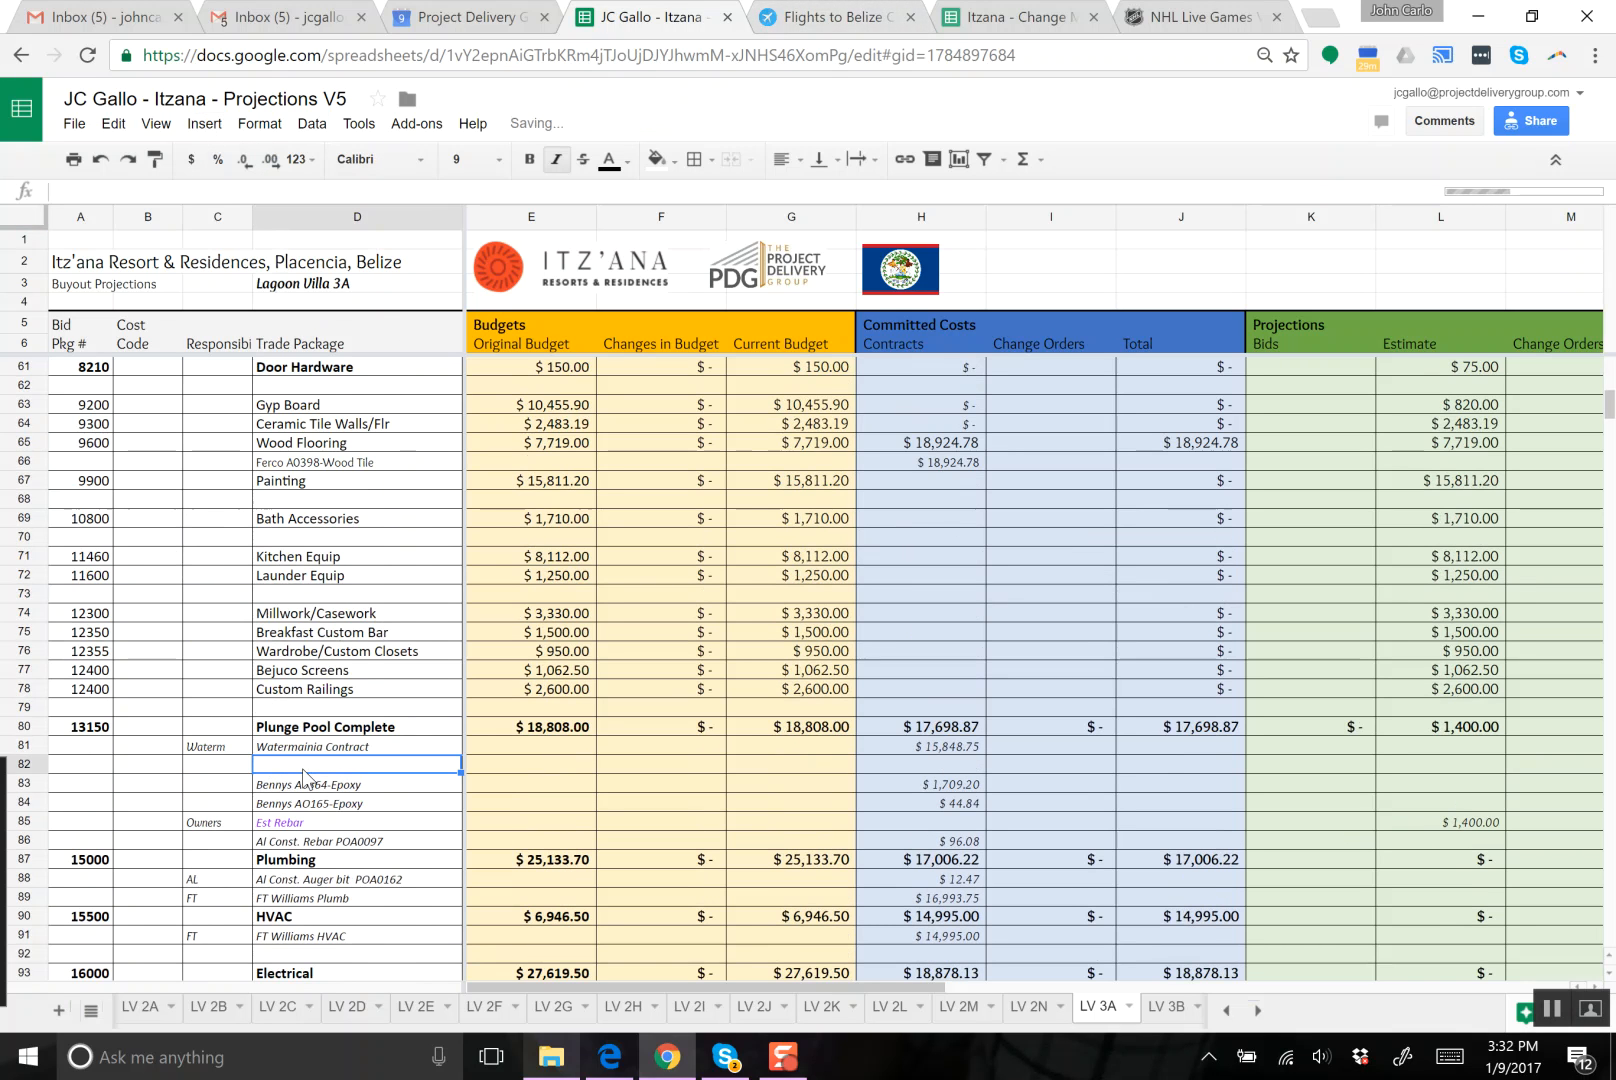
{"action": "type", "text": "Wat"}
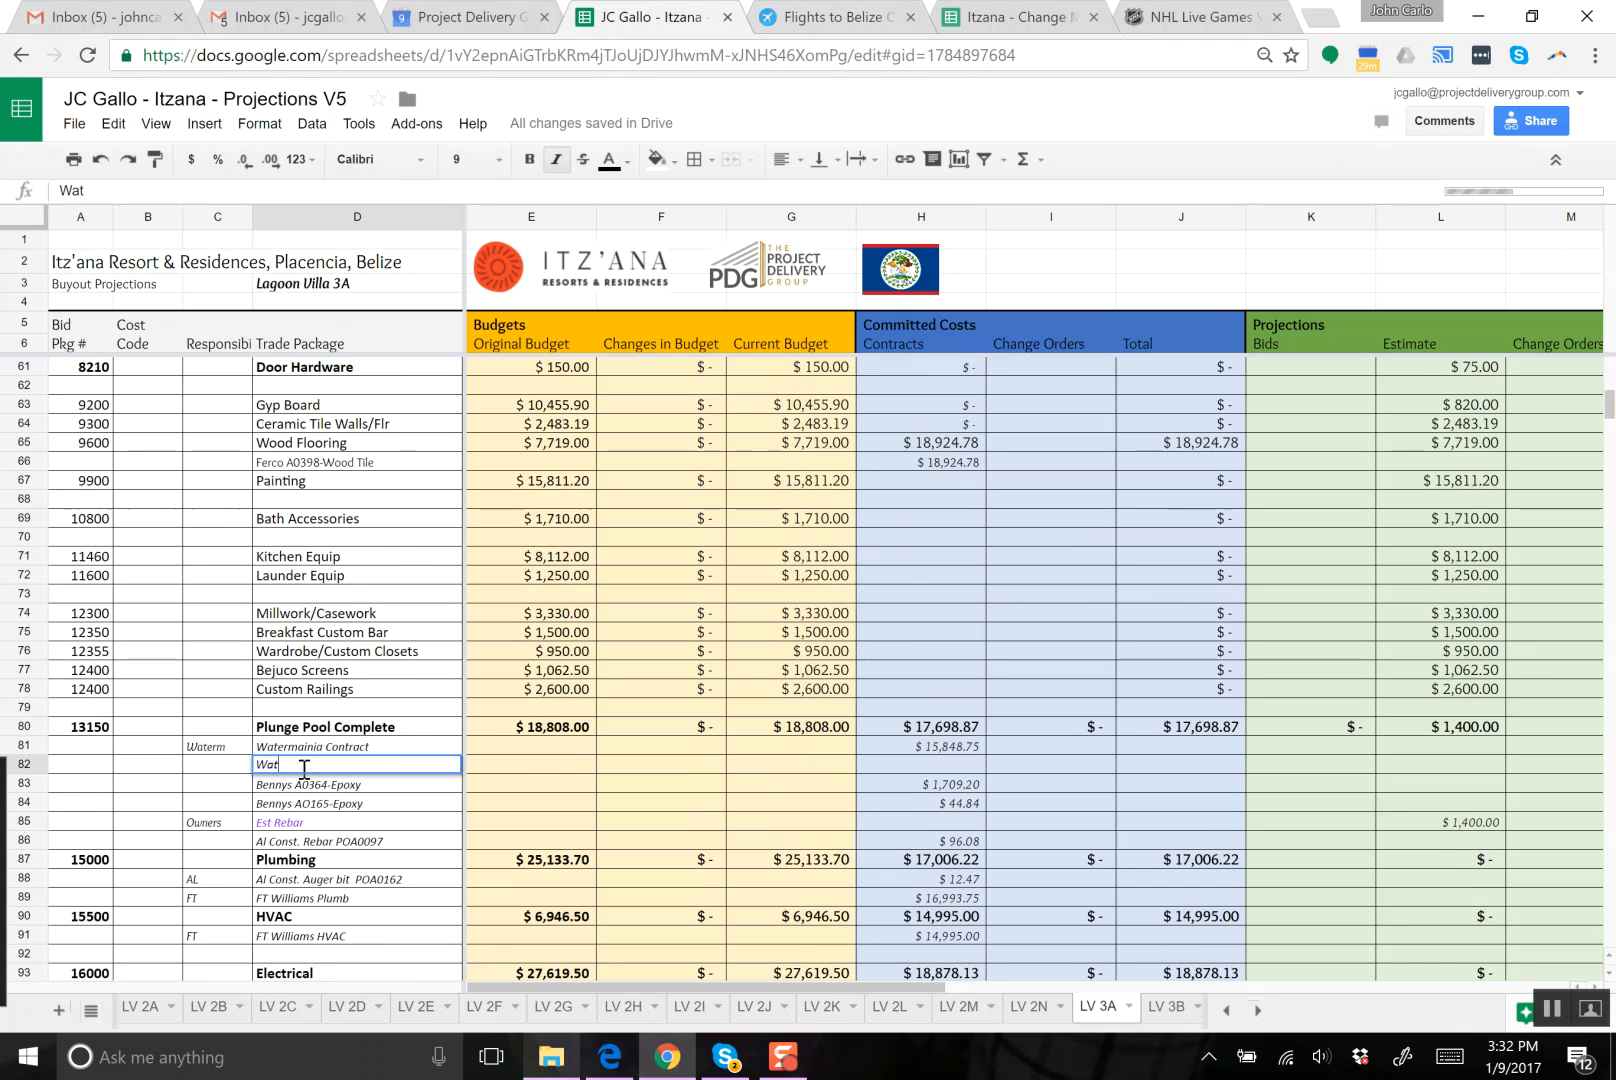
{"action": "type", "text": "er"}
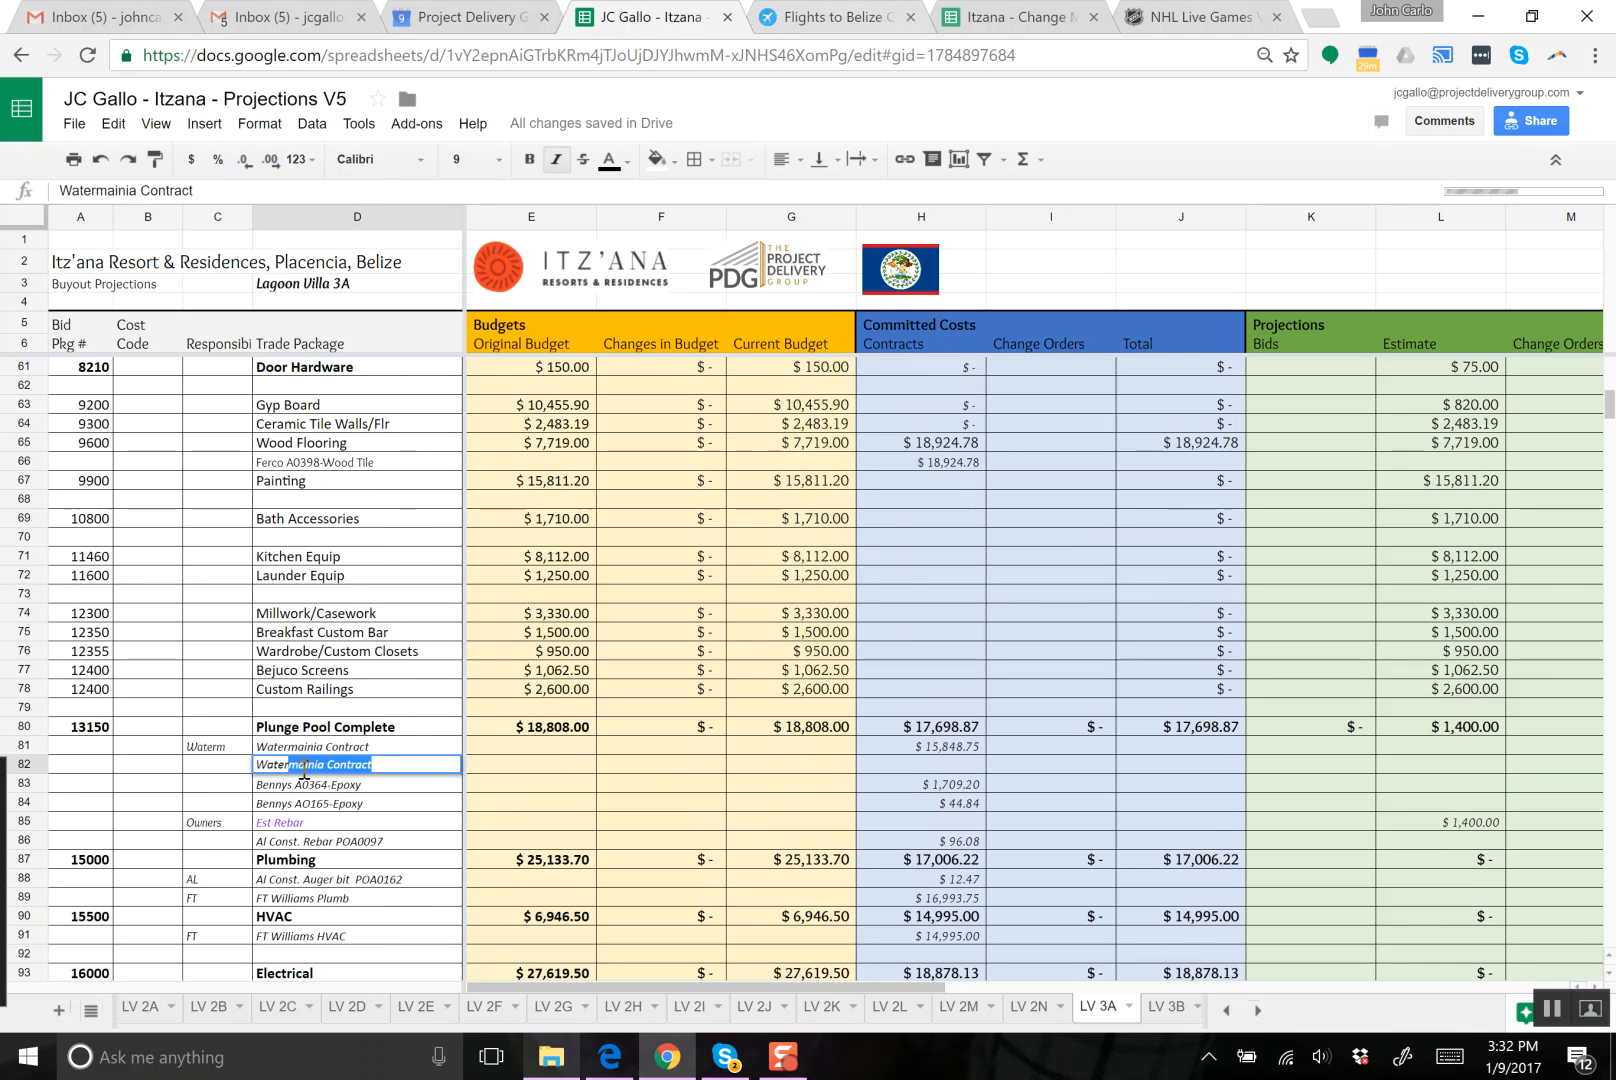
{"action": "type", "text": "mania"}
{"action": "type", "text": " - CO 02 -"}
{"action": "type", "text": " Plunge P"}
{"action": "key", "text": "BackSpace"}
{"action": "key", "text": "BackSpace"}
{"action": "key", "text": "BackSpace"}
{"action": "key", "text": "BackSpace"}
{"action": "key", "text": "BackSpace"}
{"action": "key", "text": "BackSpace"}
{"action": "key", "text": "BackSpace"}
{"action": "type", "text": "re"}
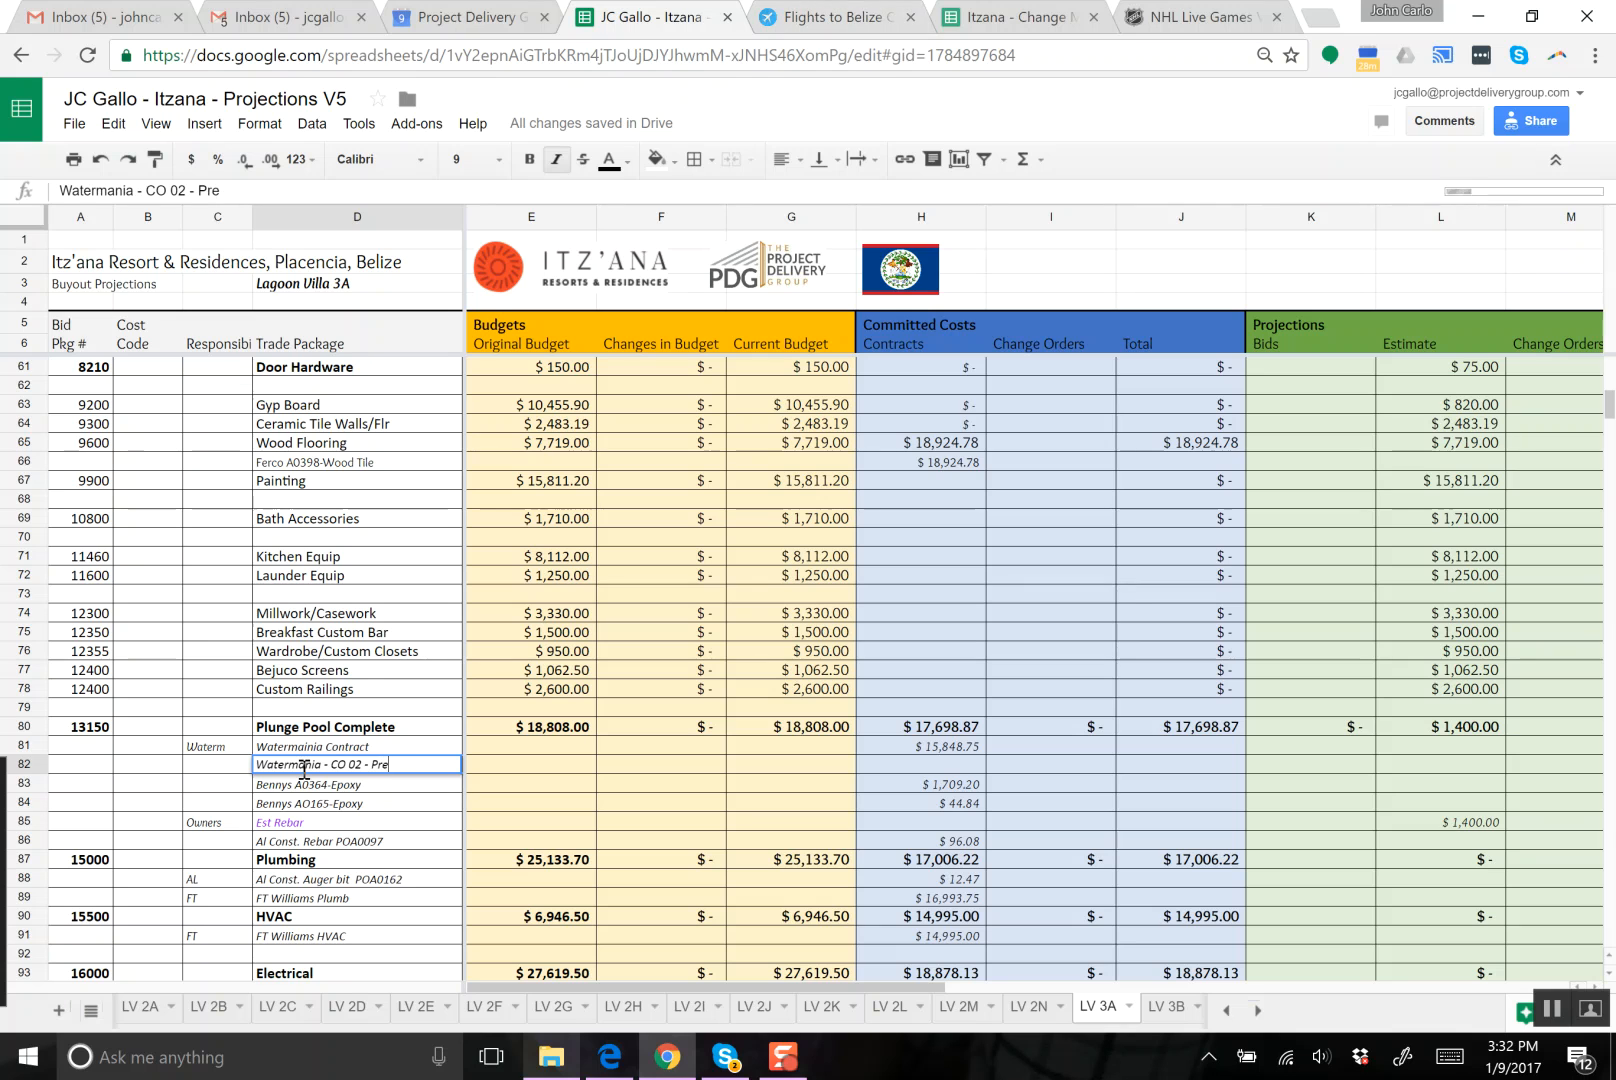
{"action": "type", "text": "miuem"}
{"action": "key", "text": "BackSpace"}
{"action": "key", "text": "BackSpace"}
{"action": "key", "text": "BackSpace"}
{"action": "key", "text": "BackSpace"}
{"action": "key", "text": "BackSpace"}
{"action": "key", "text": "BackSpace"}
{"action": "key", "text": "BackSpace"}
{"action": "type", "text": "ium Tile Upcharge"}
{"action": "key", "text": "Return"}
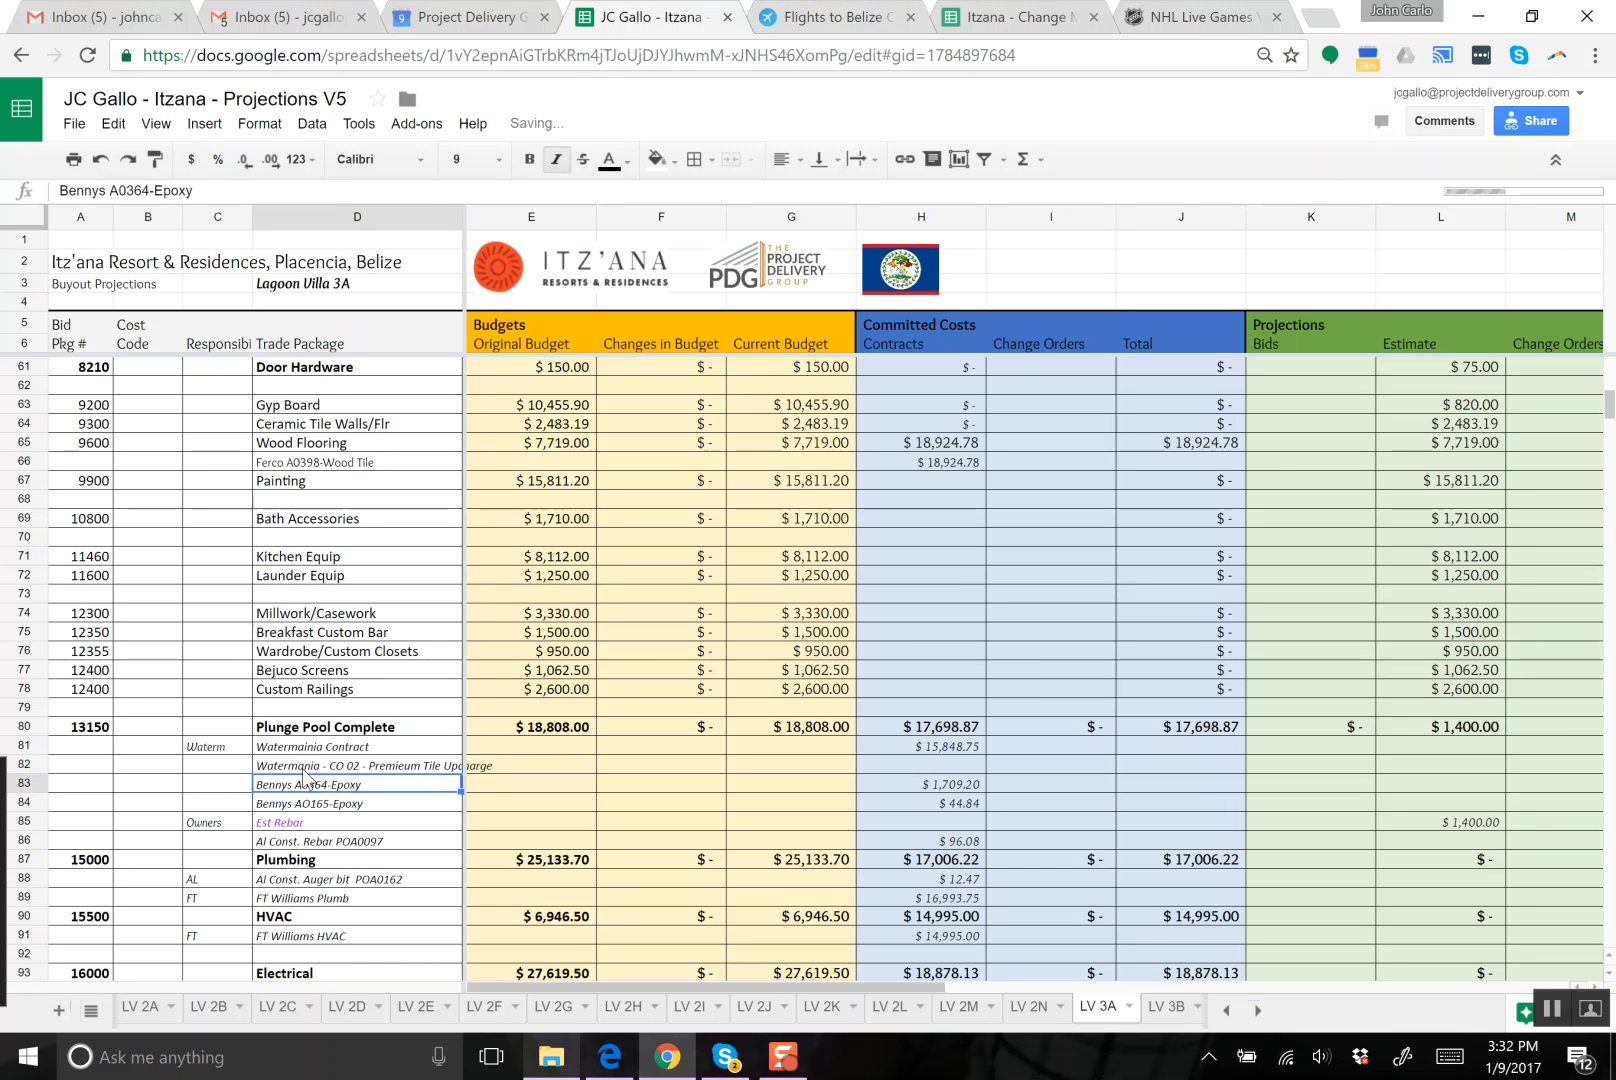
- Check the 3 Bedroom tile upcharge in the Watermania change order PDF and enter 824.40 as the CO 02 line's committed change order
{"action": "key", "text": "Up"}
{"action": "key", "text": "Right"}
{"action": "key", "text": "Right"}
{"action": "key", "text": "Right"}
{"action": "key", "text": "Right"}
{"action": "key", "text": "Right"}
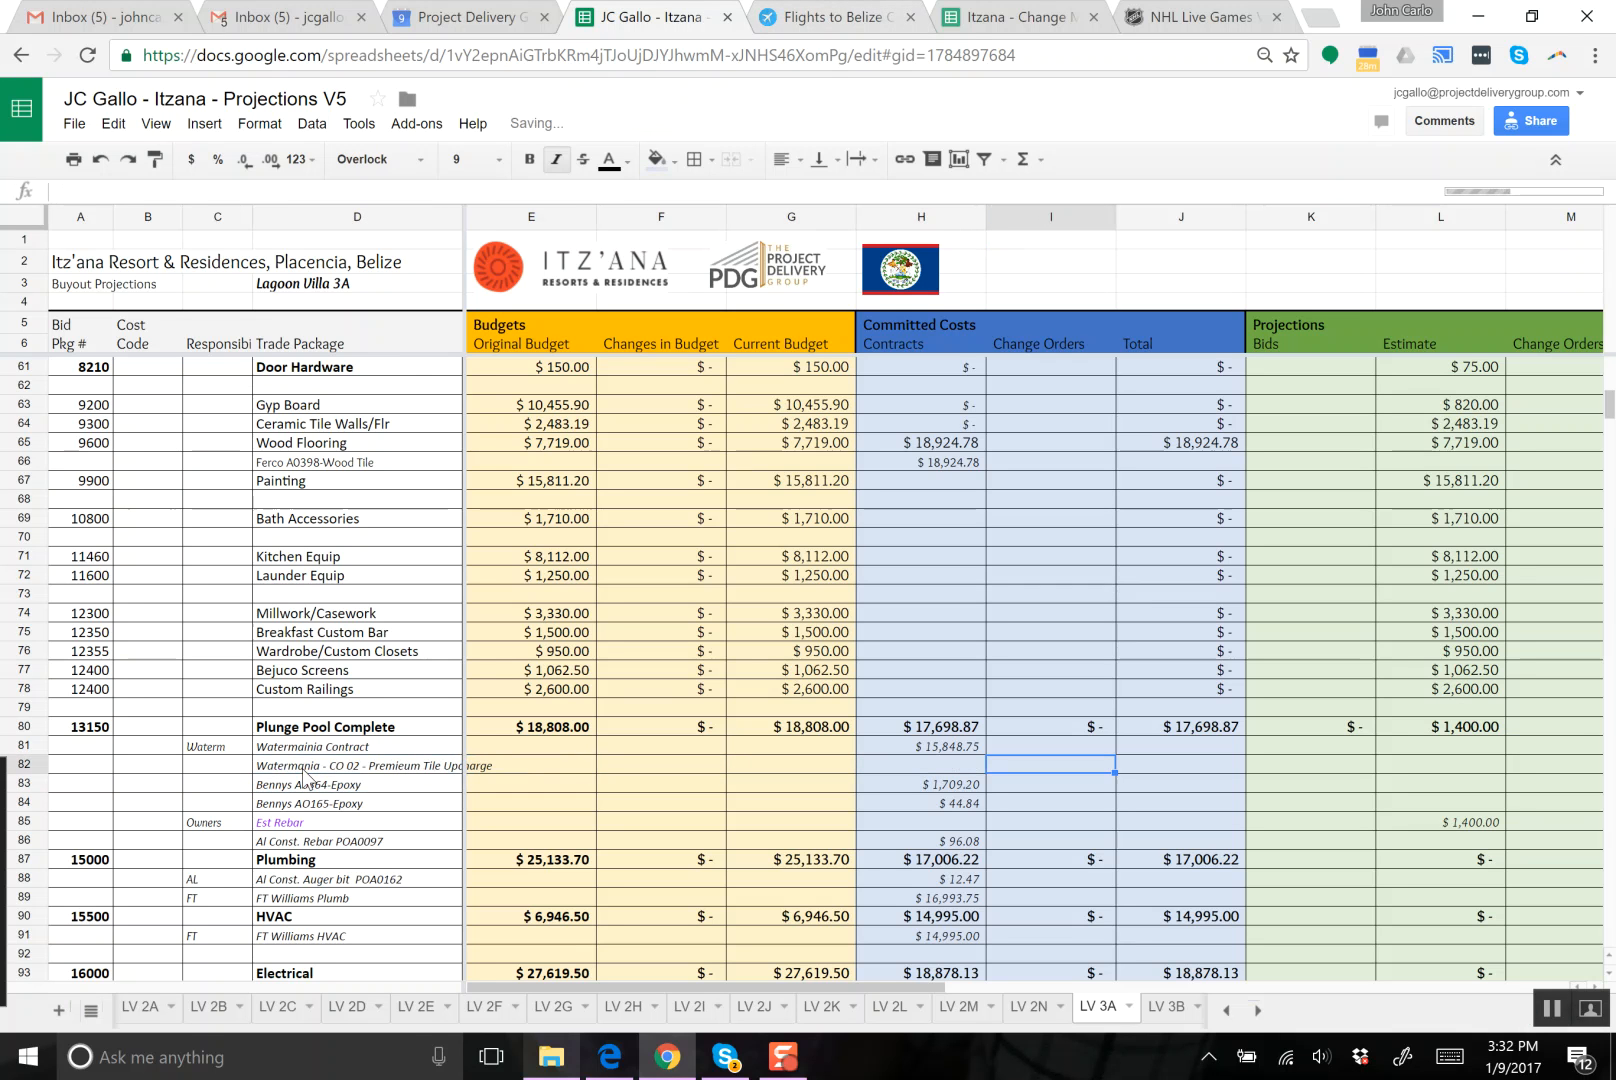
{"action": "left_click", "coordinate": [609, 1056]}
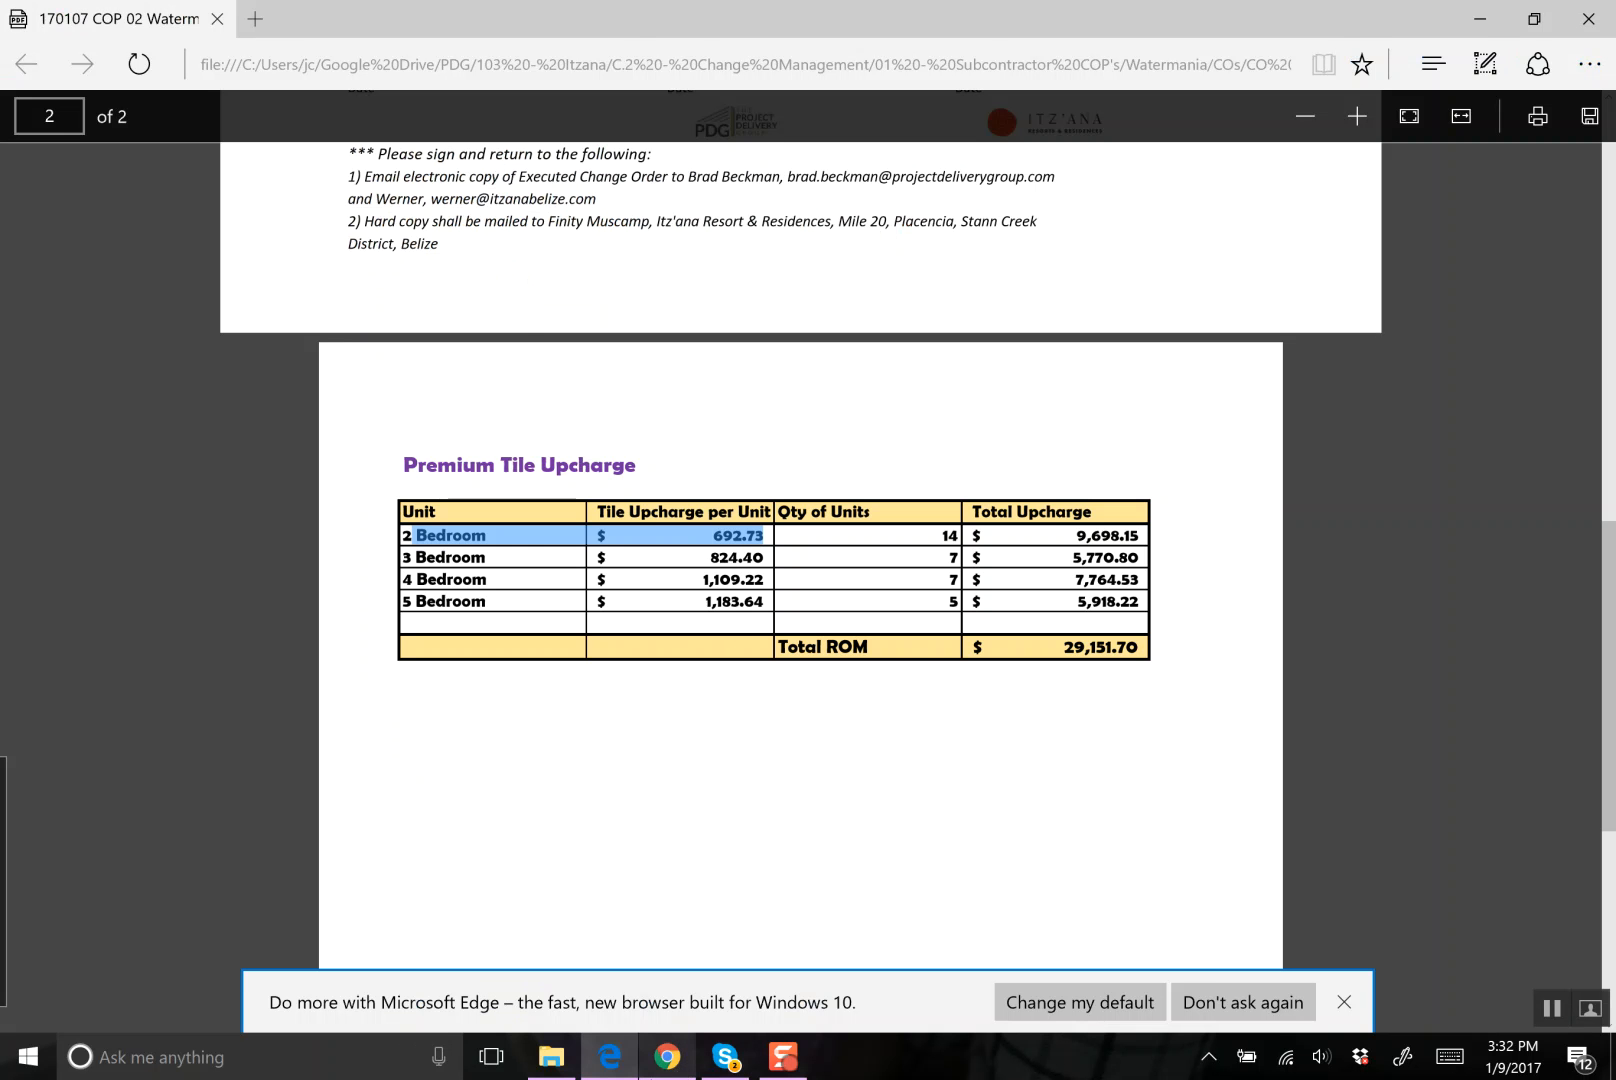
{"action": "left_click", "coordinate": [667, 1056]}
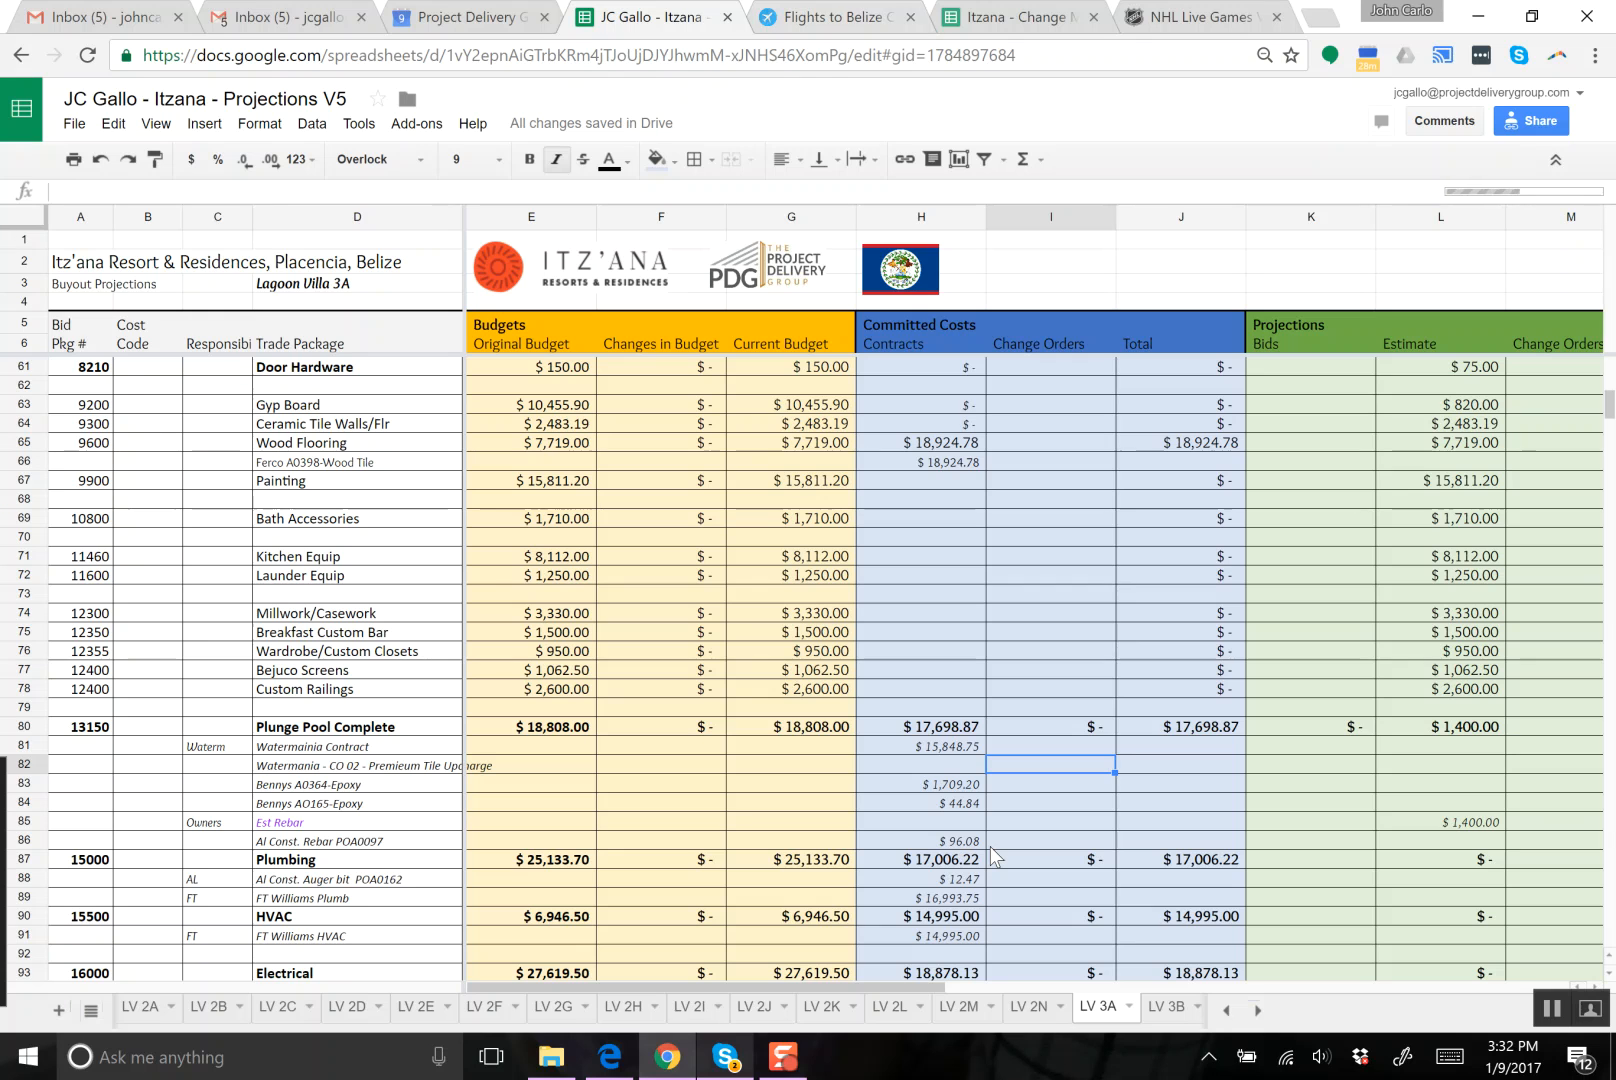
{"action": "type", "text": "824.40"}
{"action": "key", "text": "Return"}
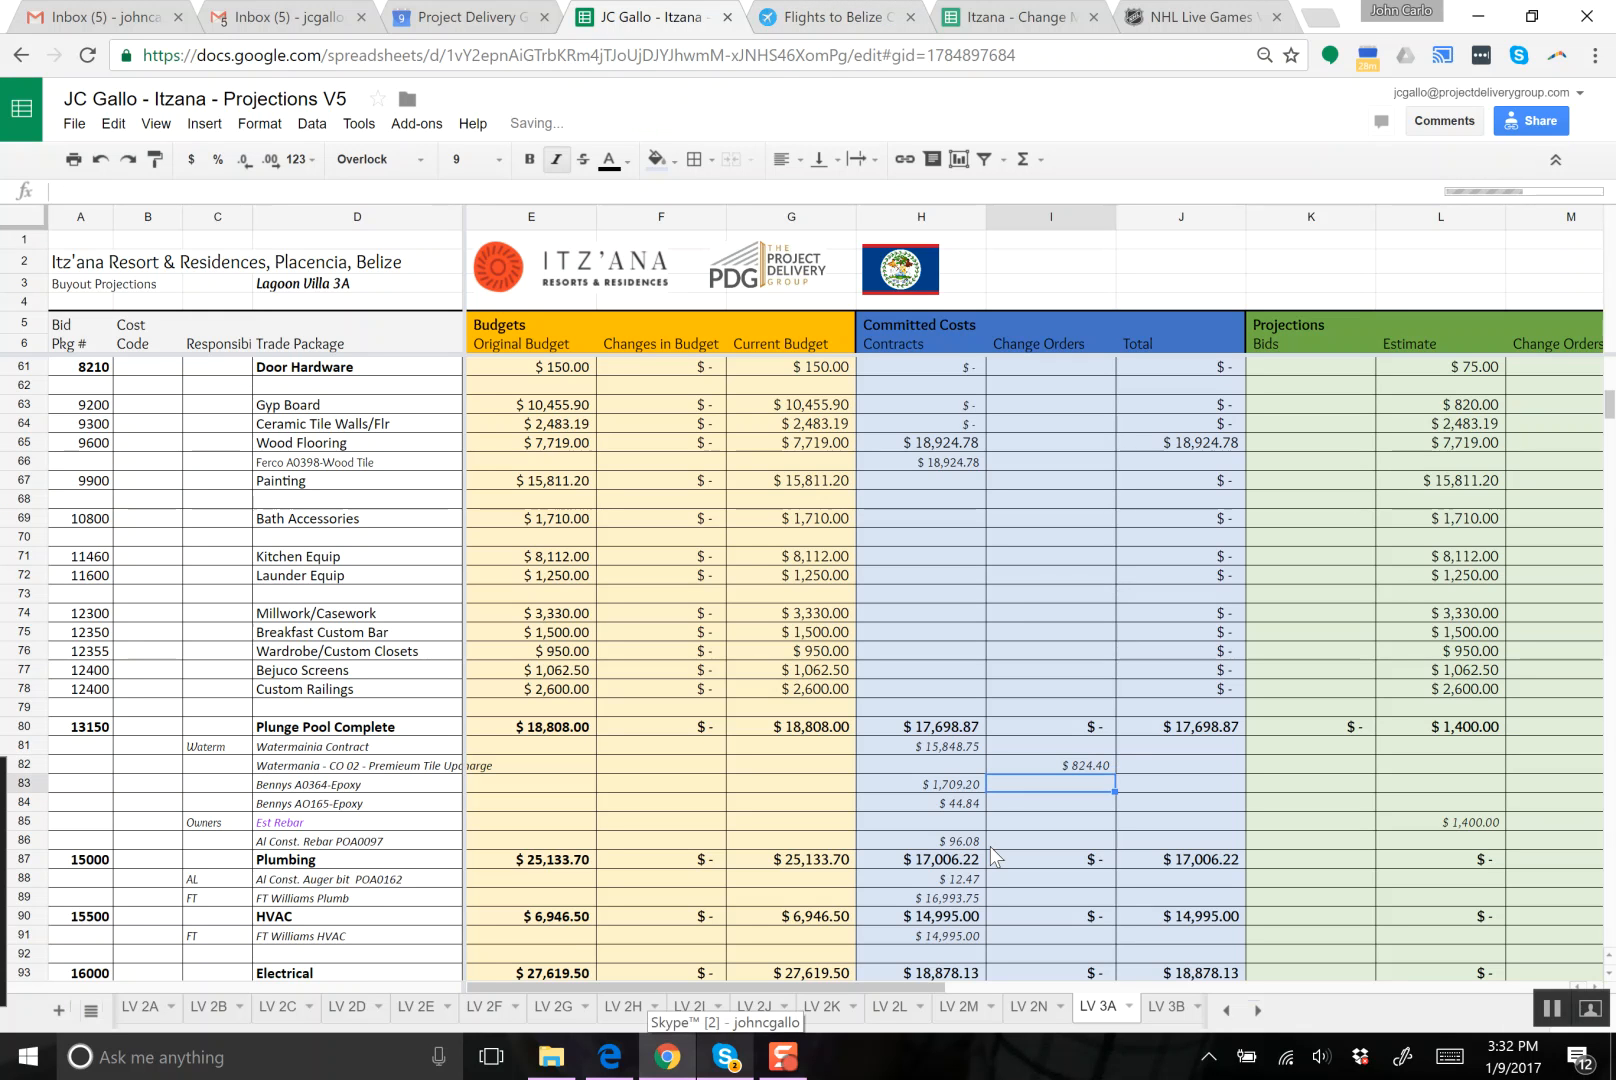
- Copy the Plunge Pool Complete Contracts sum on LV 3A into its committed Change Orders cell as =sum(I81:I86)
{"action": "key", "text": "Up"}
{"action": "key", "text": "Up"}
{"action": "key", "text": "Up"}
{"action": "key", "text": "Left"}
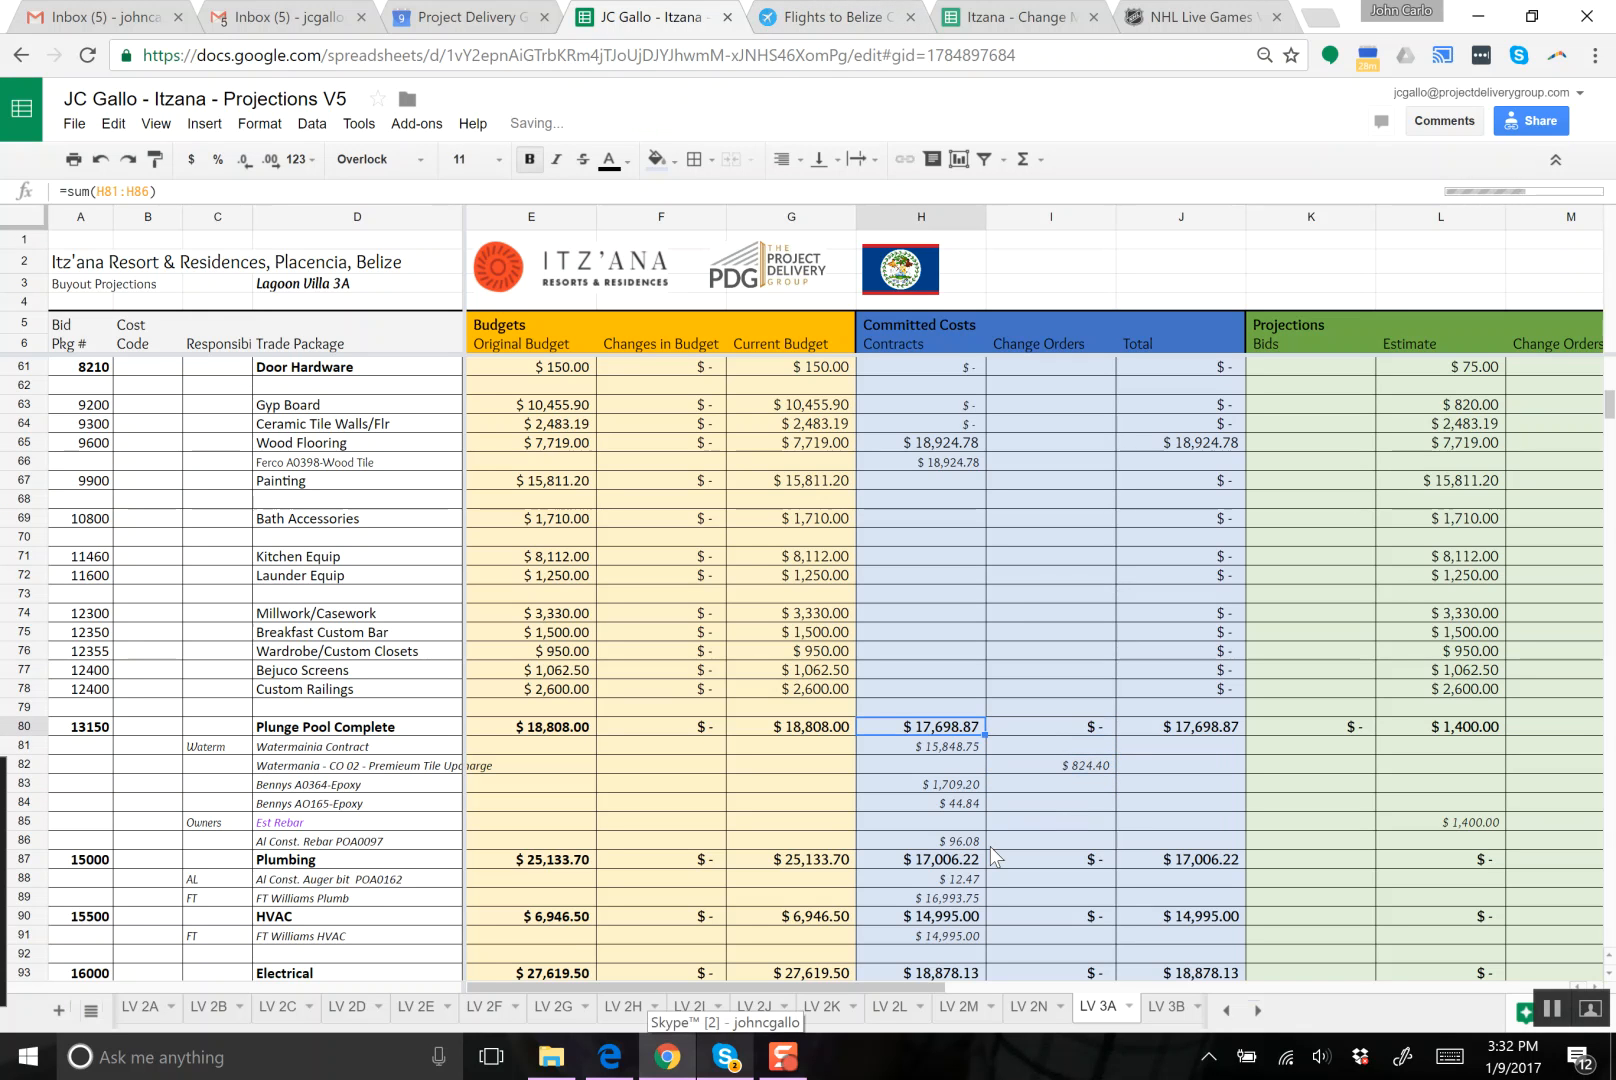
{"action": "double_click", "coordinate": [931, 733]}
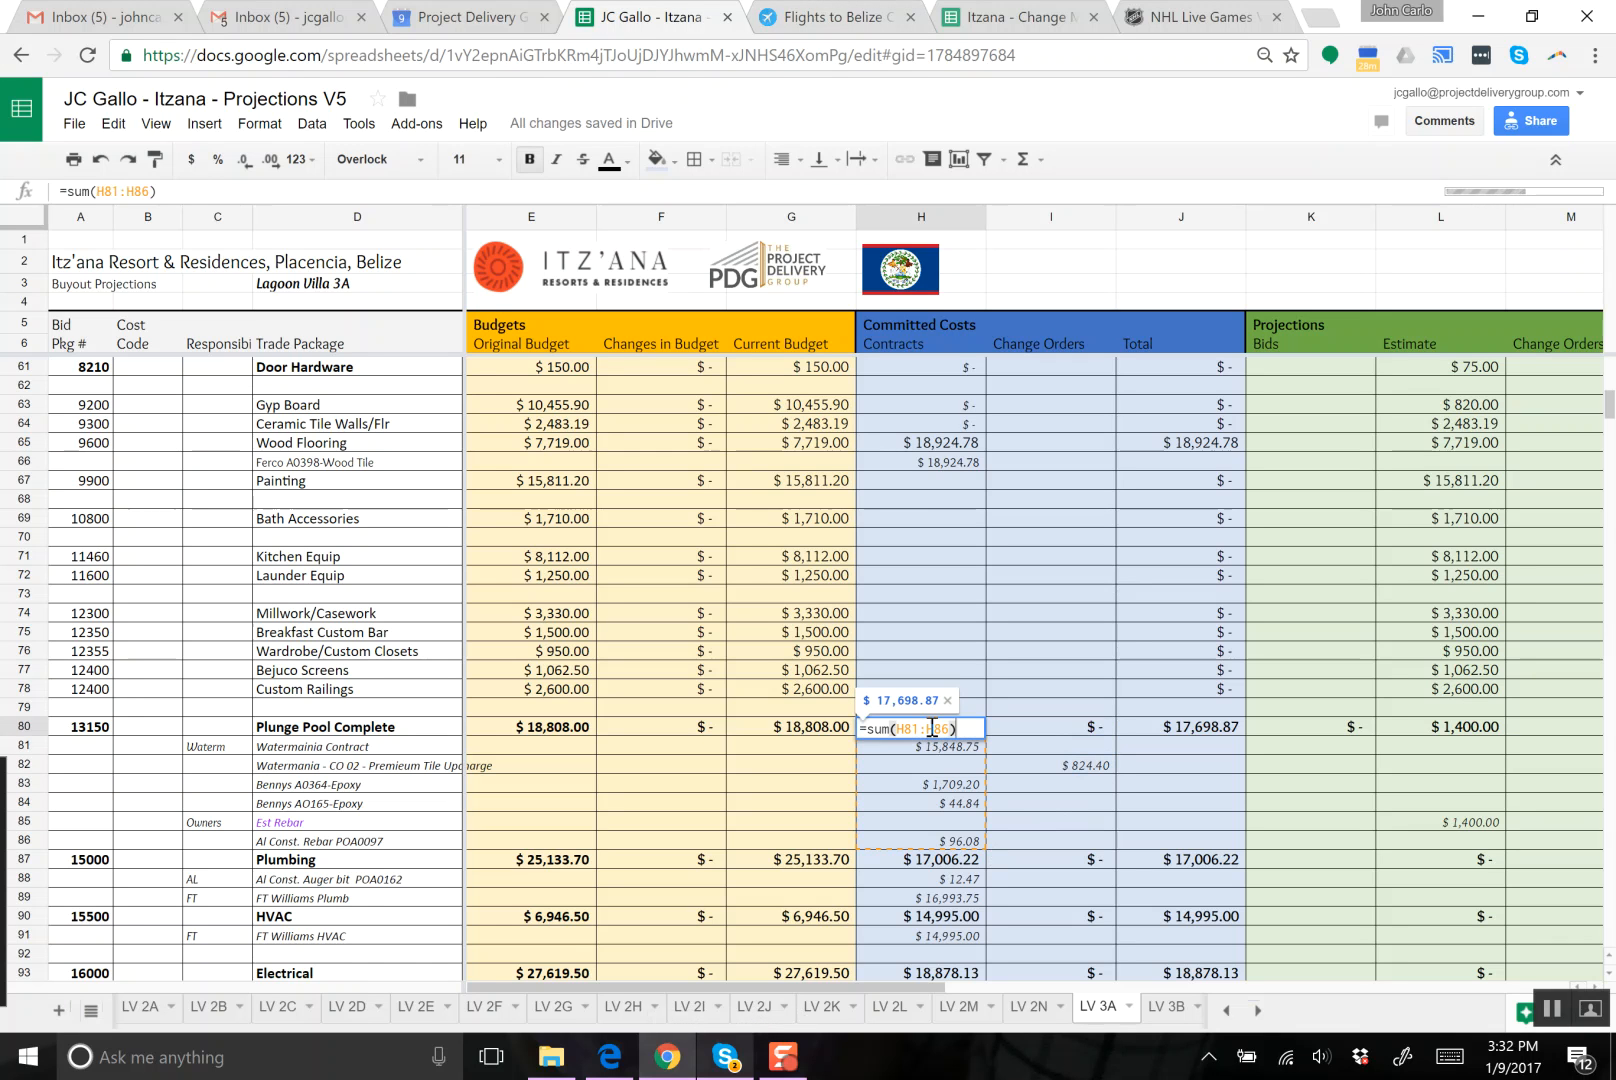
{"action": "key", "text": "Escape"}
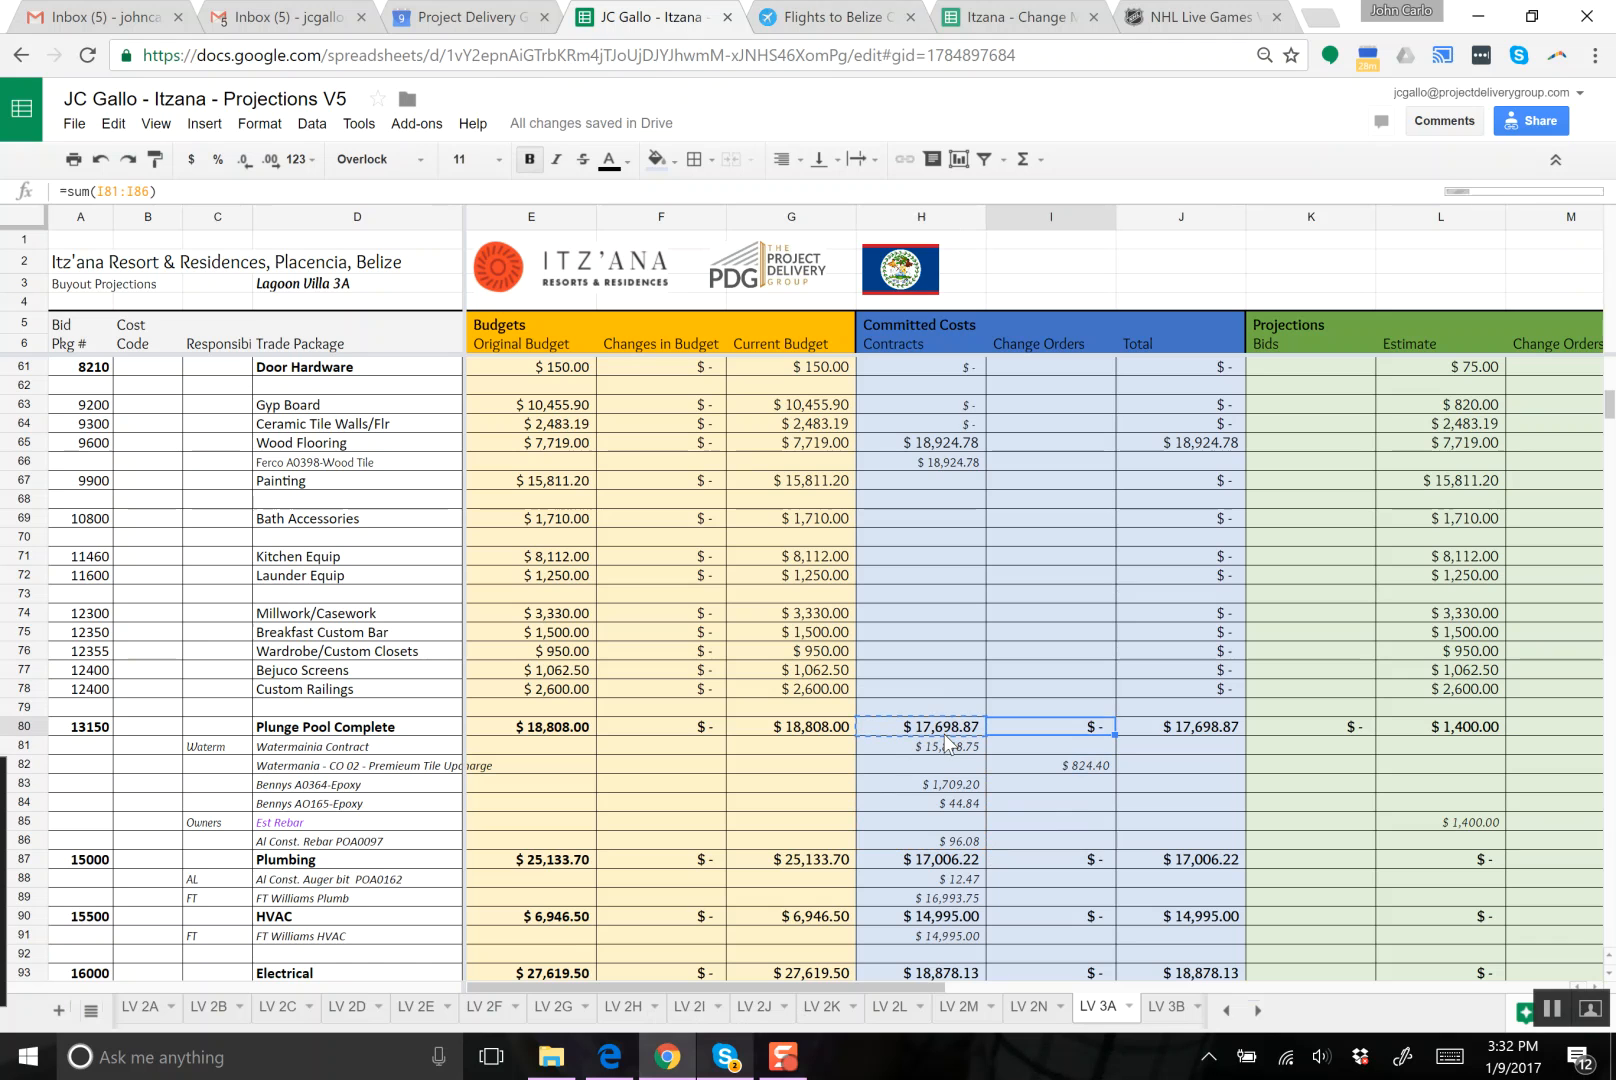
{"action": "key", "text": "Right"}
{"action": "key", "text": "Delete"}
{"action": "key", "text": "Right"}
{"action": "key", "text": "Left"}
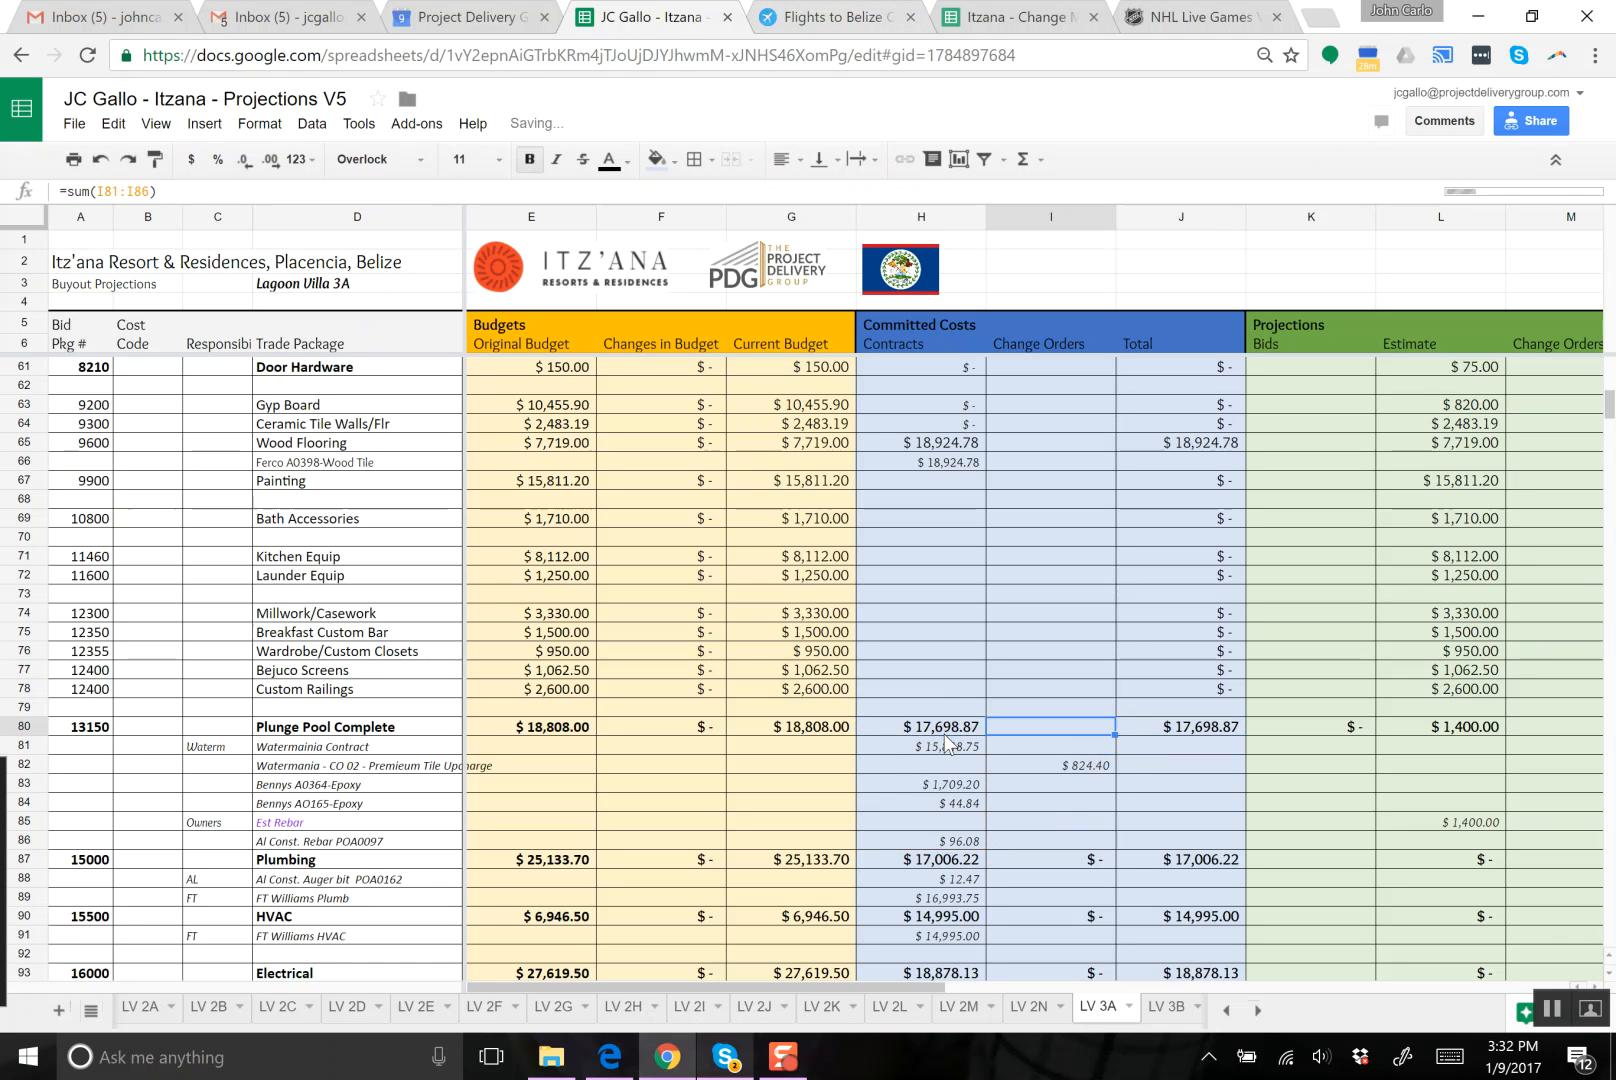
- Enter =H81+I81 as the committed Total of the Watermainia Contract line on LV 3A
{"action": "left_click", "coordinate": [1086, 815]}
{"action": "left_click", "coordinate": [1053, 747]}
{"action": "left_click", "coordinate": [1177, 747]}
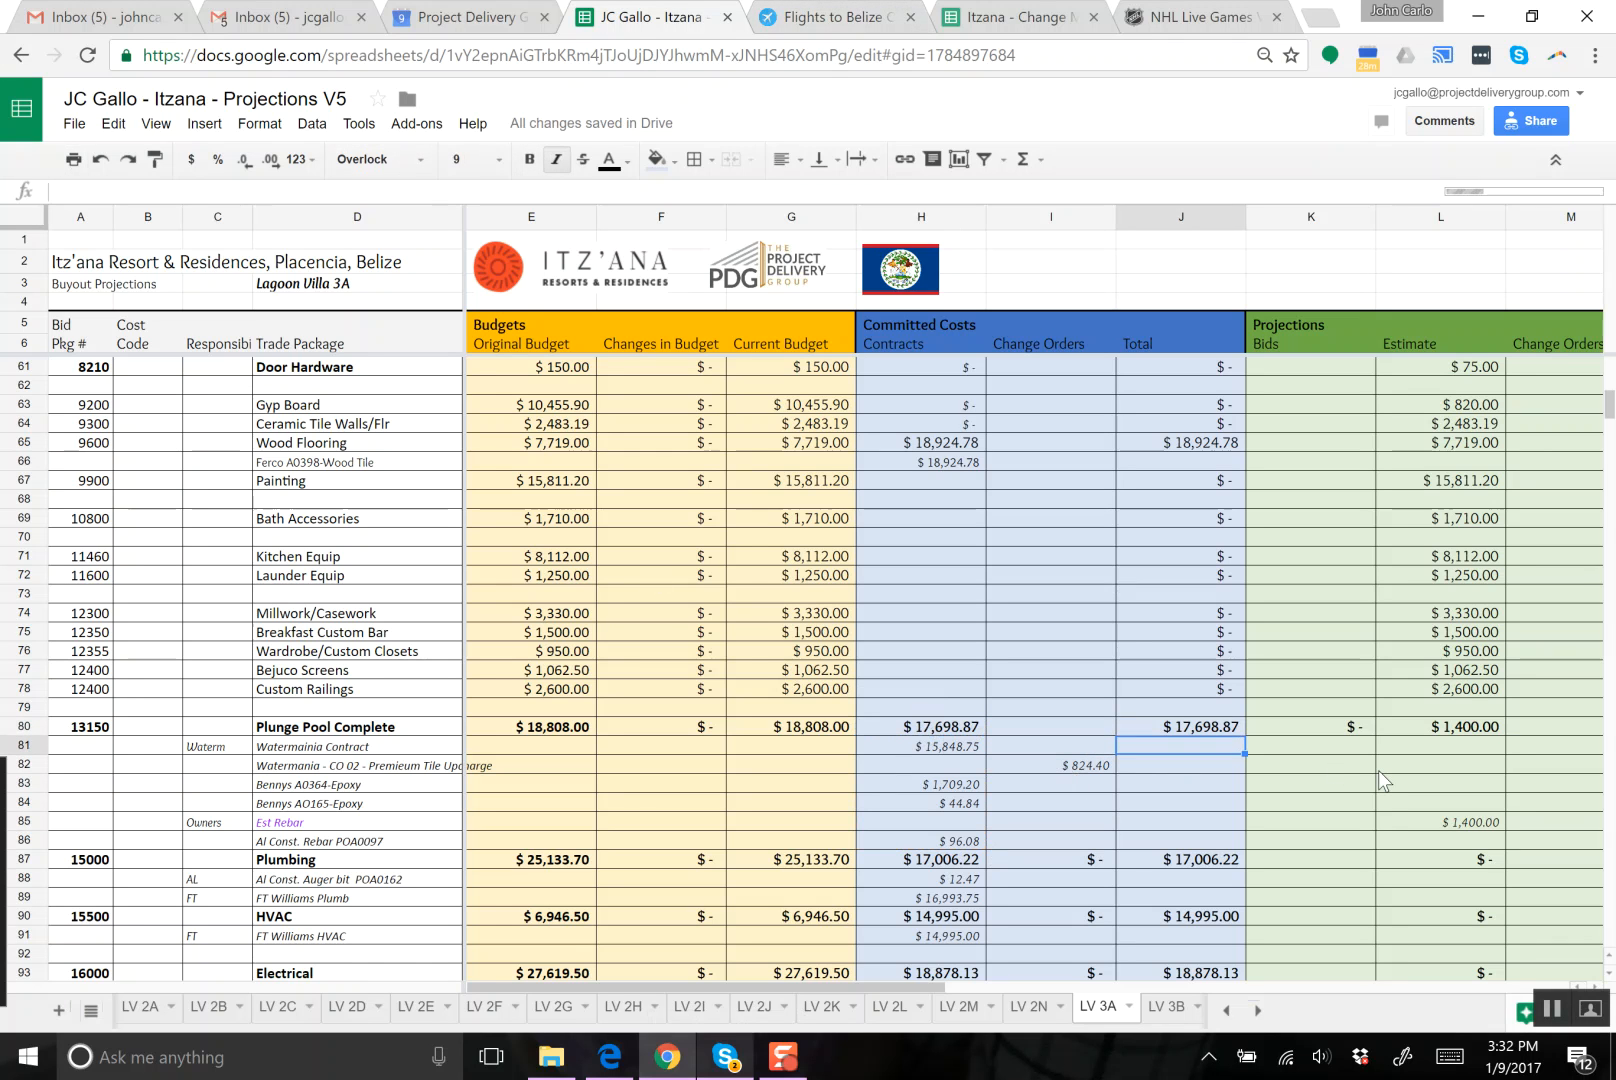
{"action": "type", "text": "=sum"}
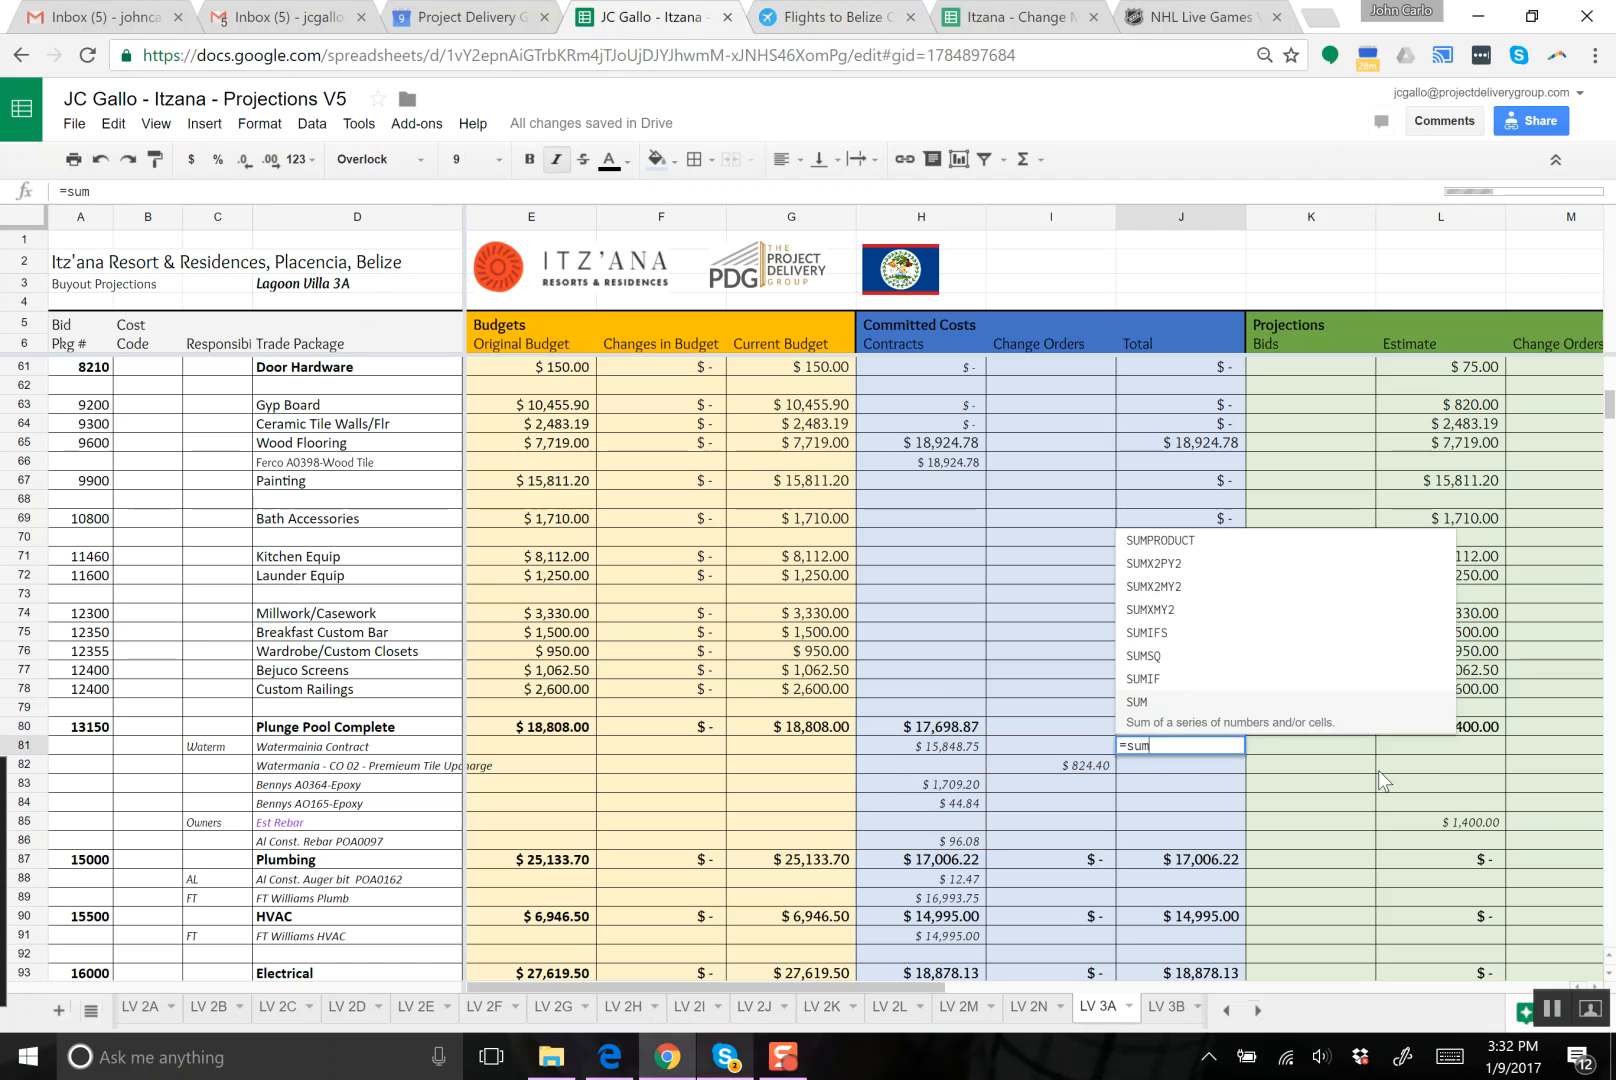
{"action": "key", "text": "BackSpace"}
{"action": "key", "text": "BackSpace"}
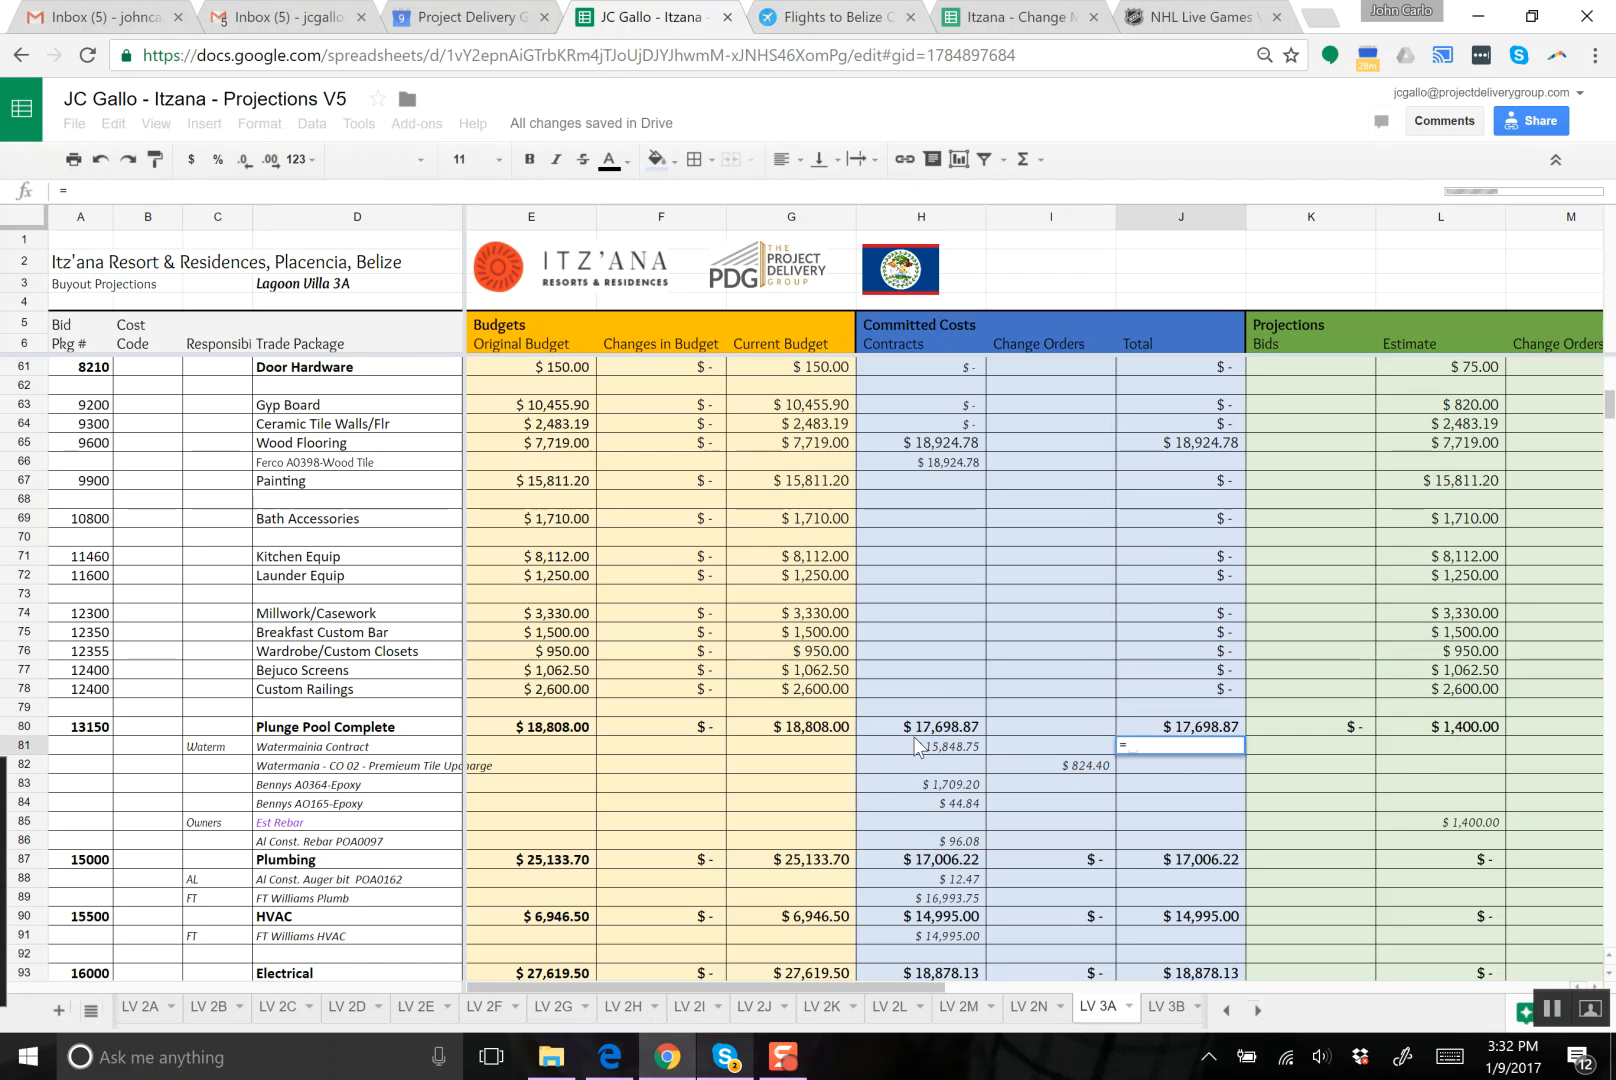
{"action": "left_click", "coordinate": [912, 750]}
{"action": "type", "text": "+"}
{"action": "left_click", "coordinate": [1074, 740]}
{"action": "key", "text": "Return"}
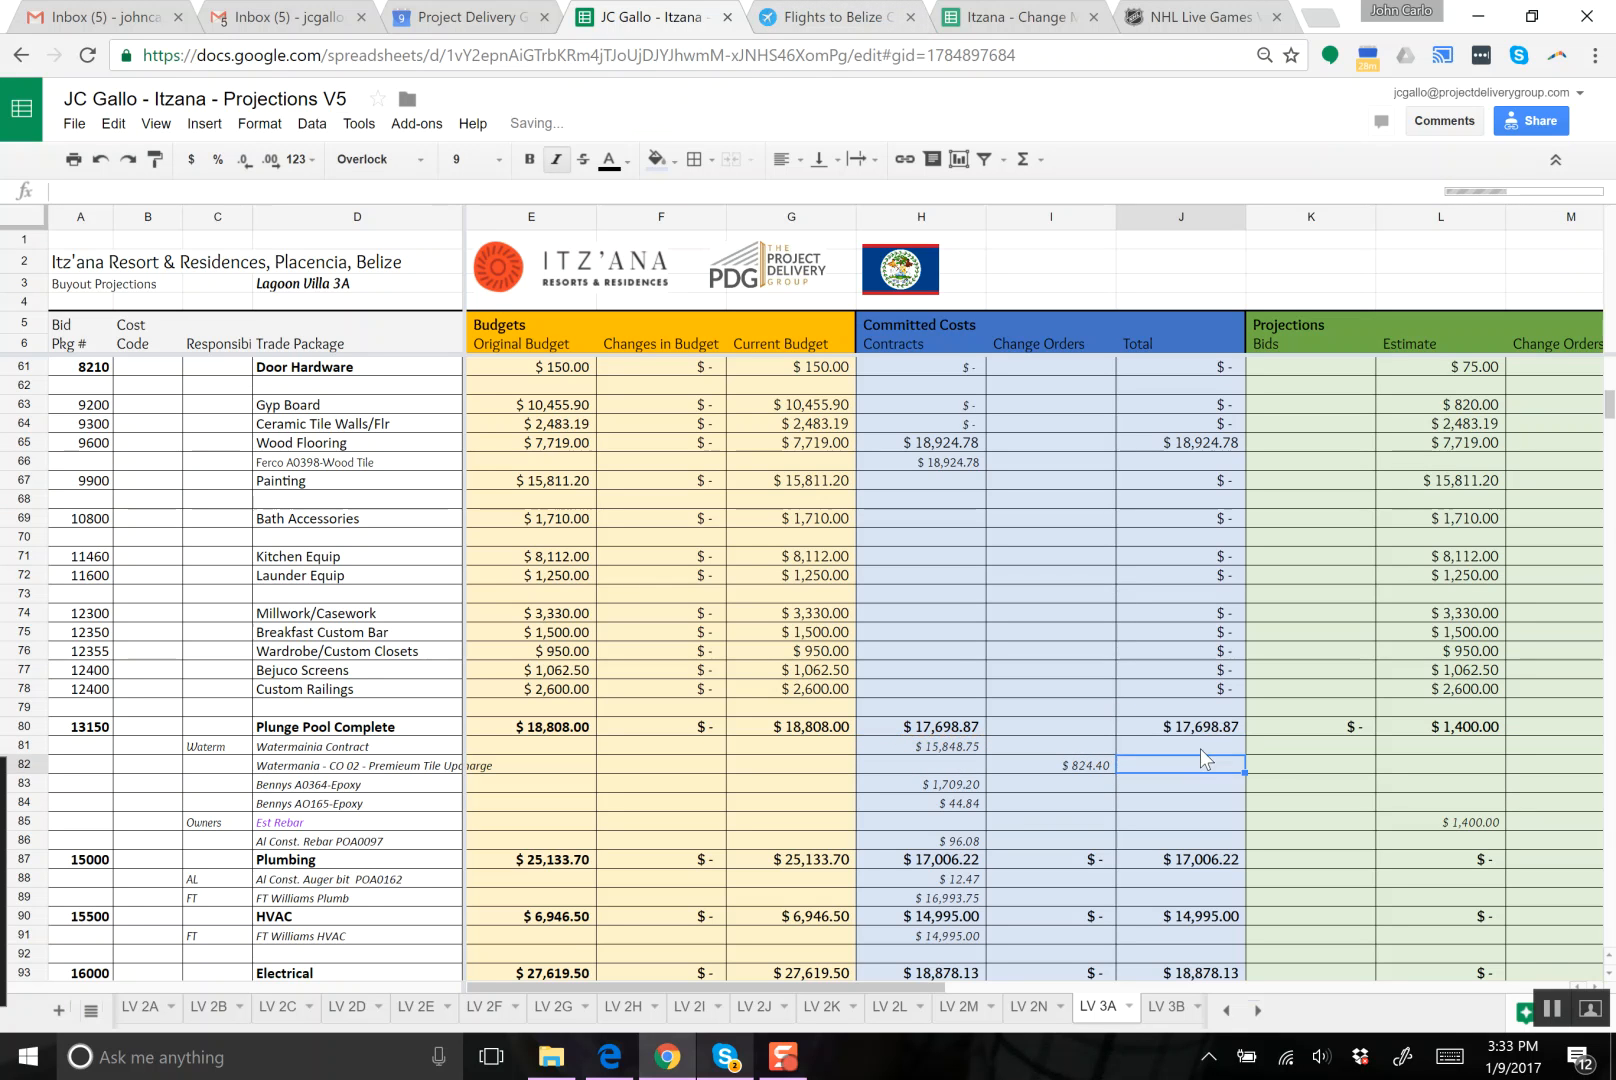
- Fill the committed Total formula in J81 down through row 86
{"action": "left_click", "coordinate": [1199, 747]}
{"action": "left_click_drag", "start_coordinate": [1245, 748], "coordinate": [1237, 842]}
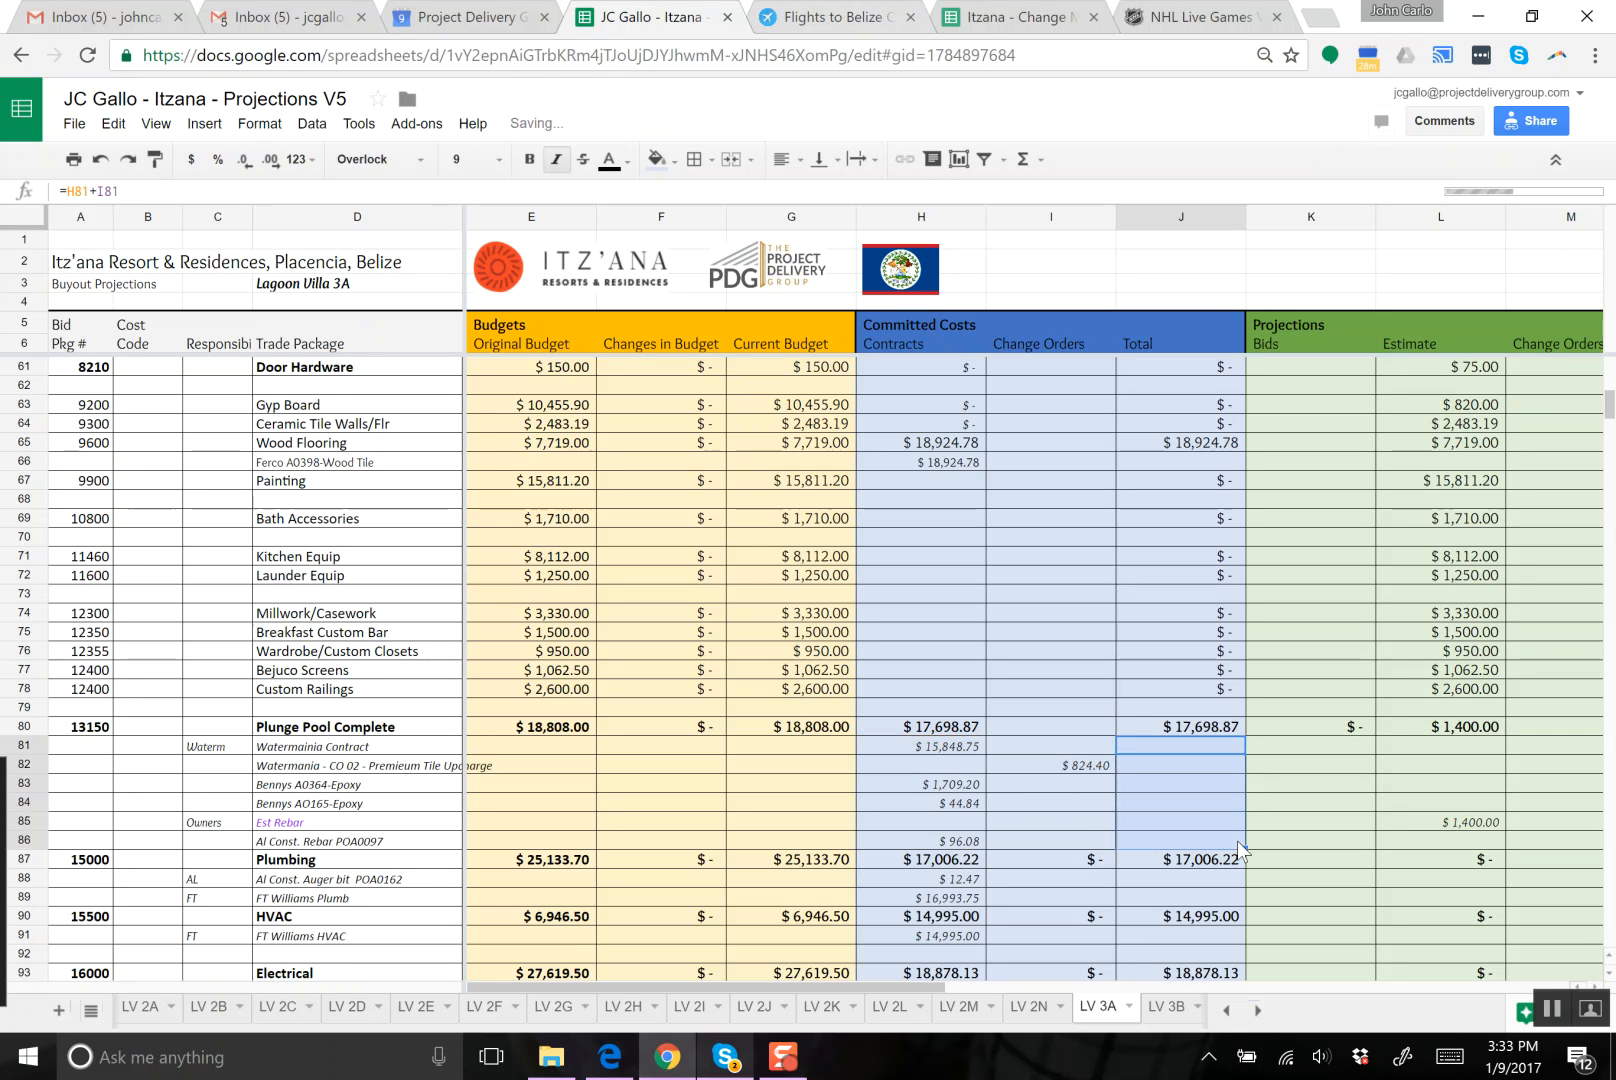
{"action": "left_click", "coordinate": [1052, 803]}
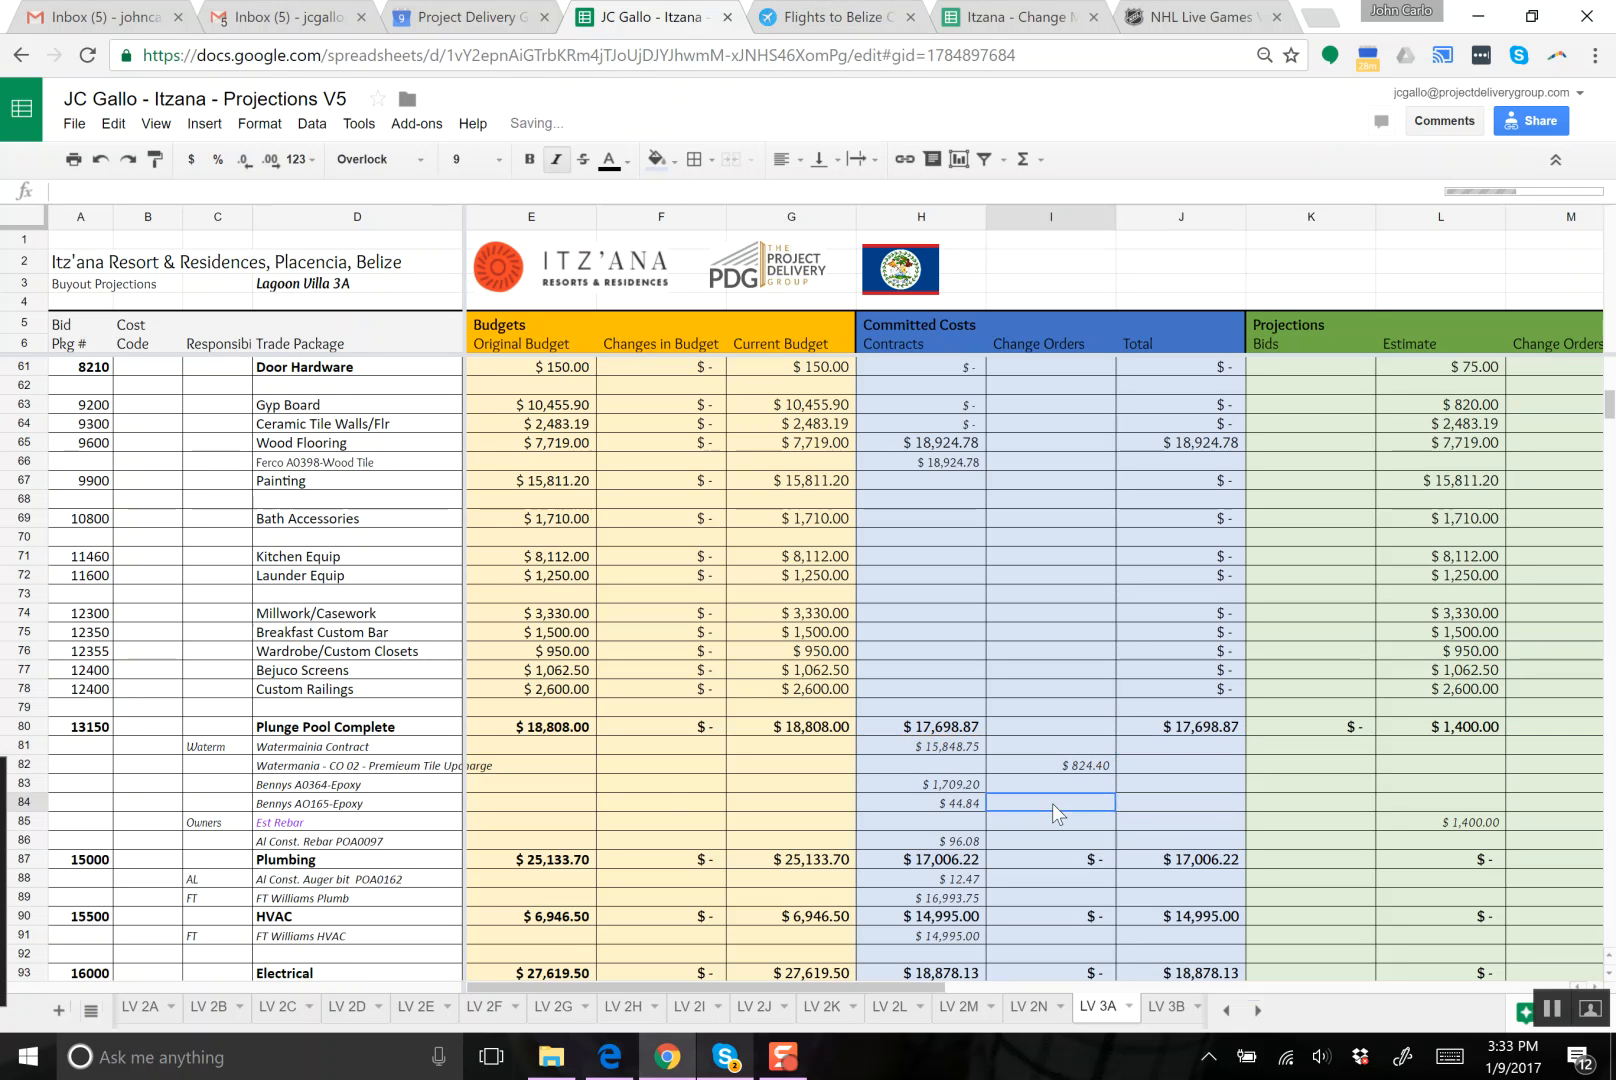
- Insert a blank row on LV 3B between the Watermainia Contract and Est Rebar lines under Plunge Pool Complete
{"action": "left_click", "coordinate": [583, 773]}
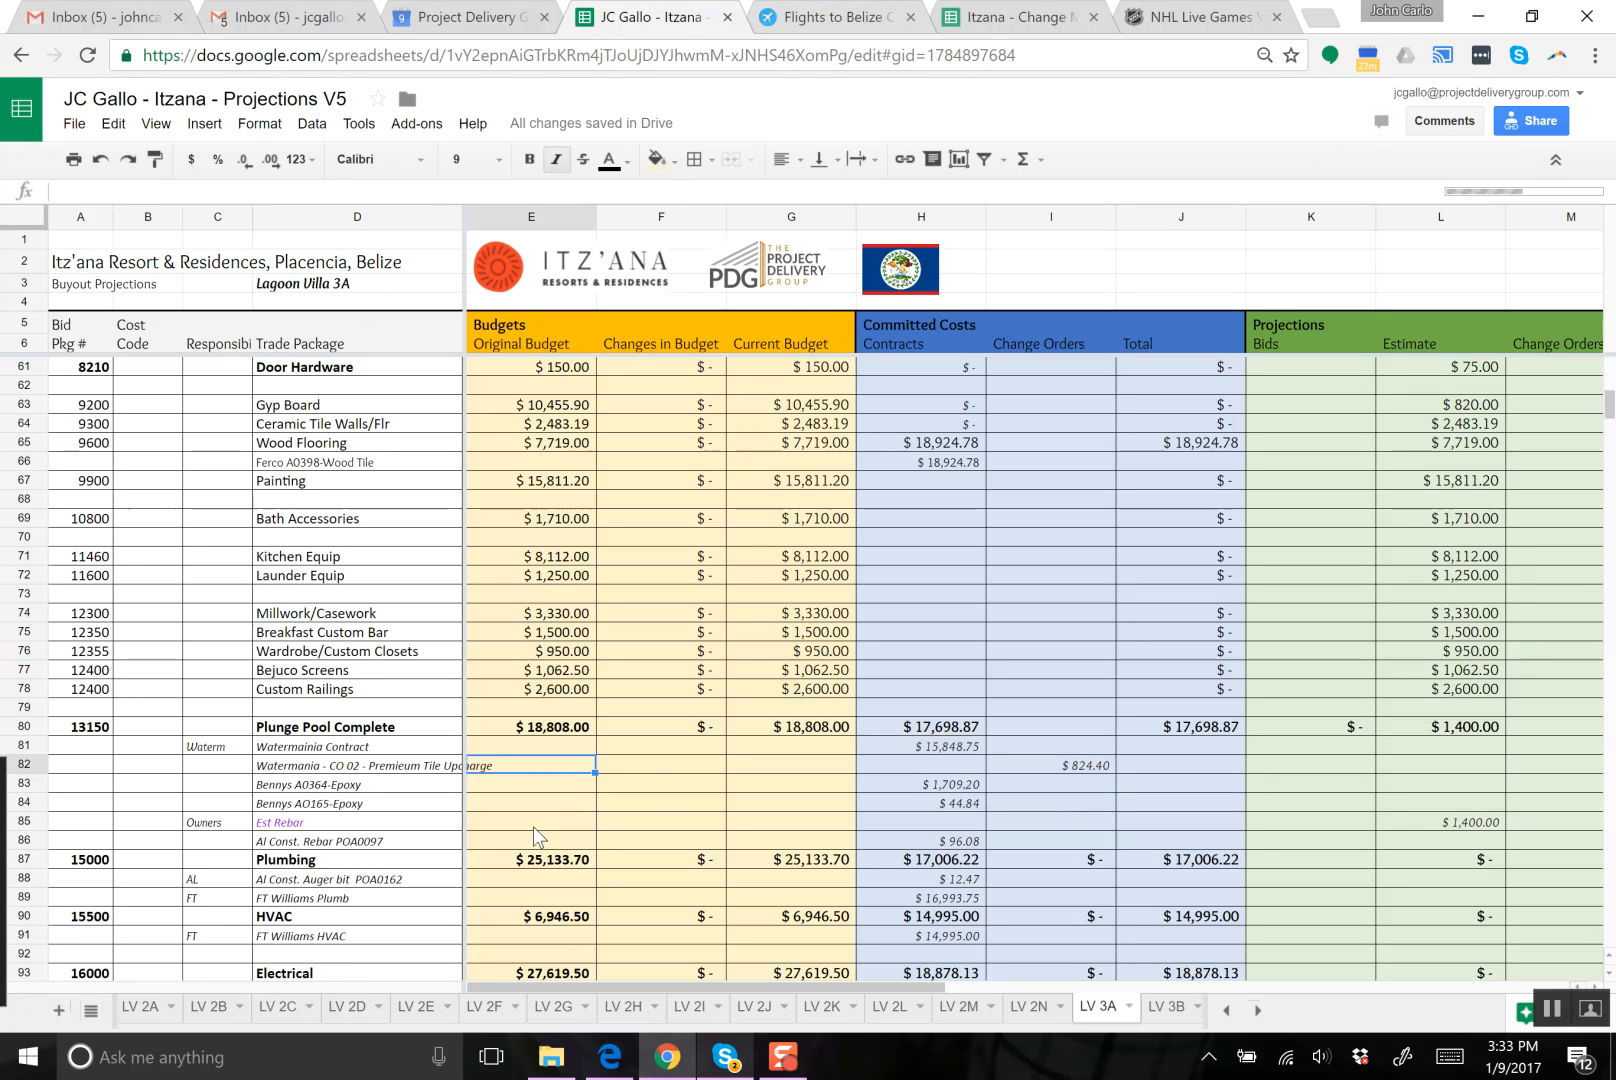
{"action": "left_click", "coordinate": [1166, 1007]}
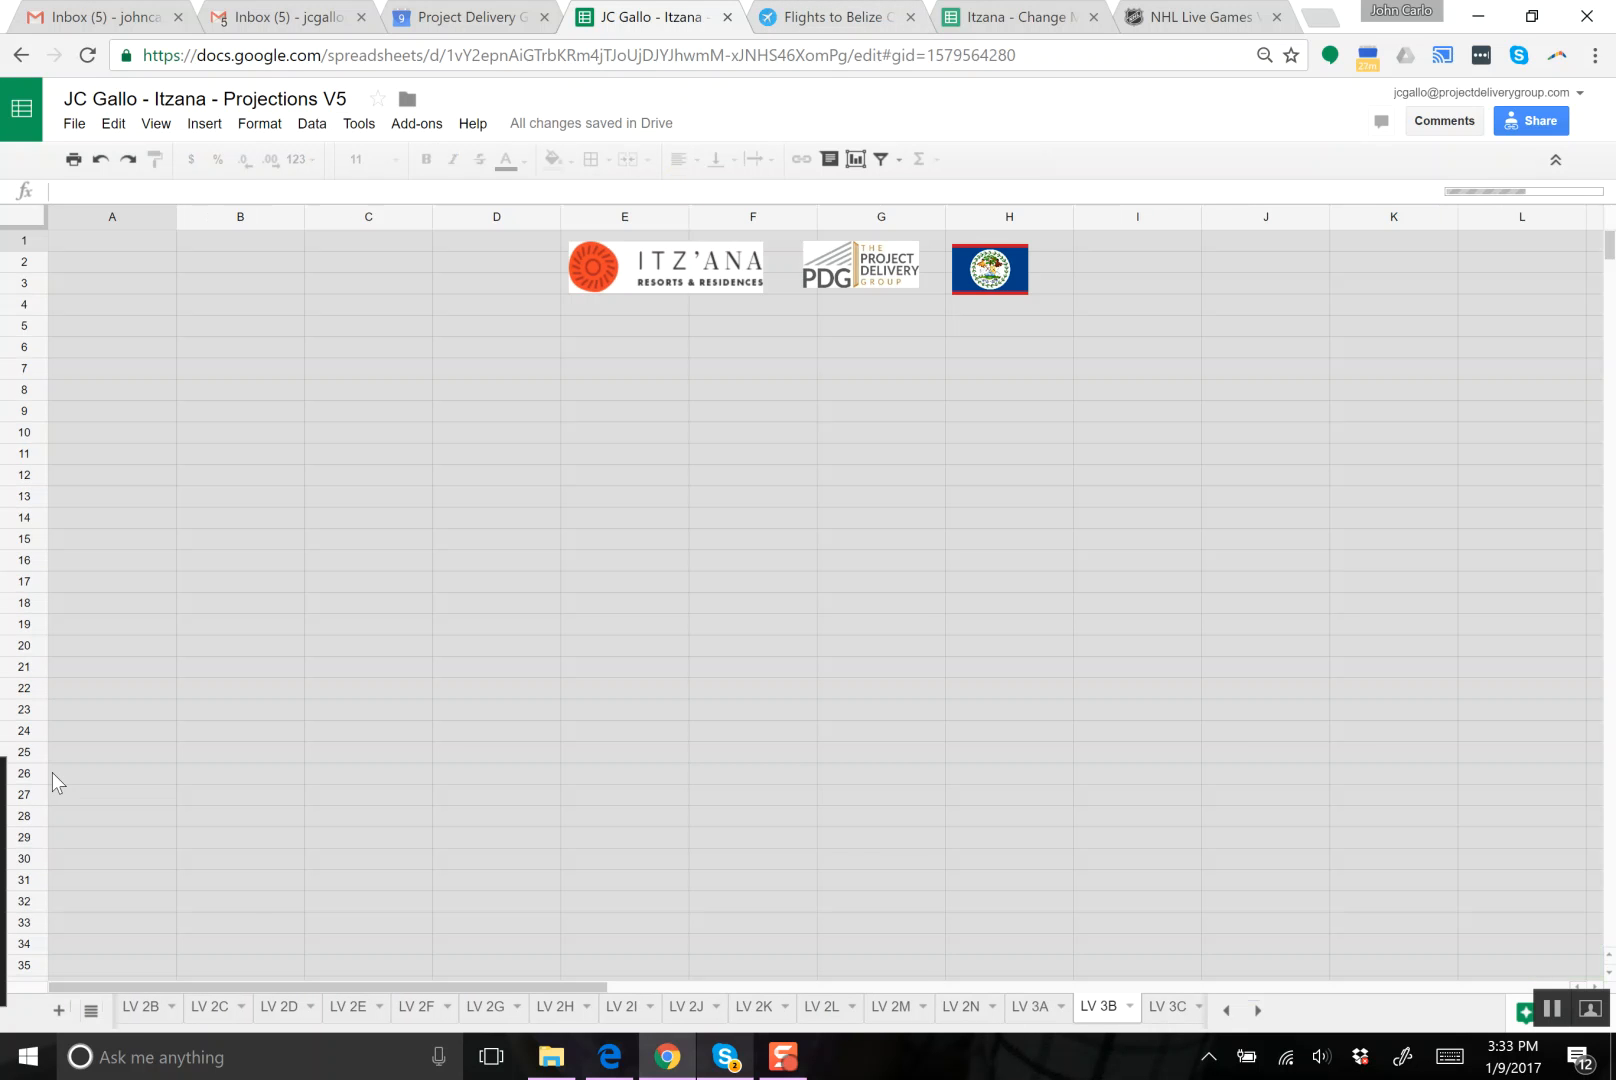
{"action": "scroll", "coordinate": [167, 770], "scroll_direction": "down", "scroll_amount": 2}
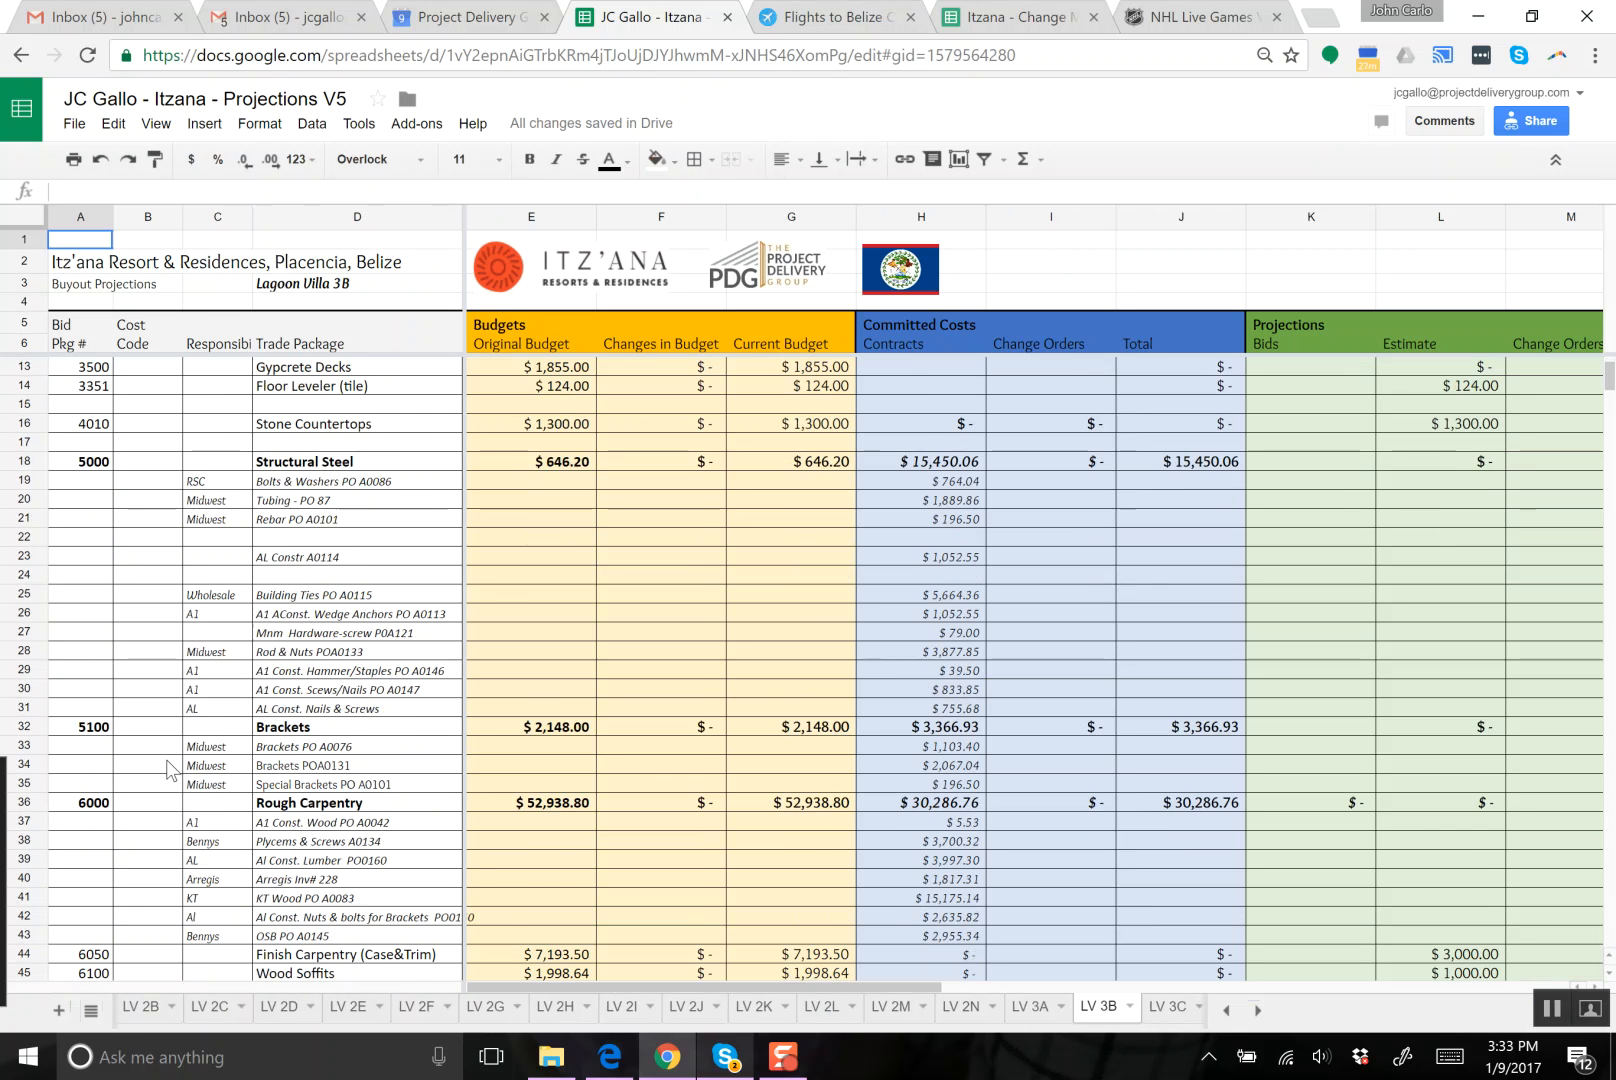
{"action": "scroll", "coordinate": [167, 770], "scroll_direction": "down", "scroll_amount": 10}
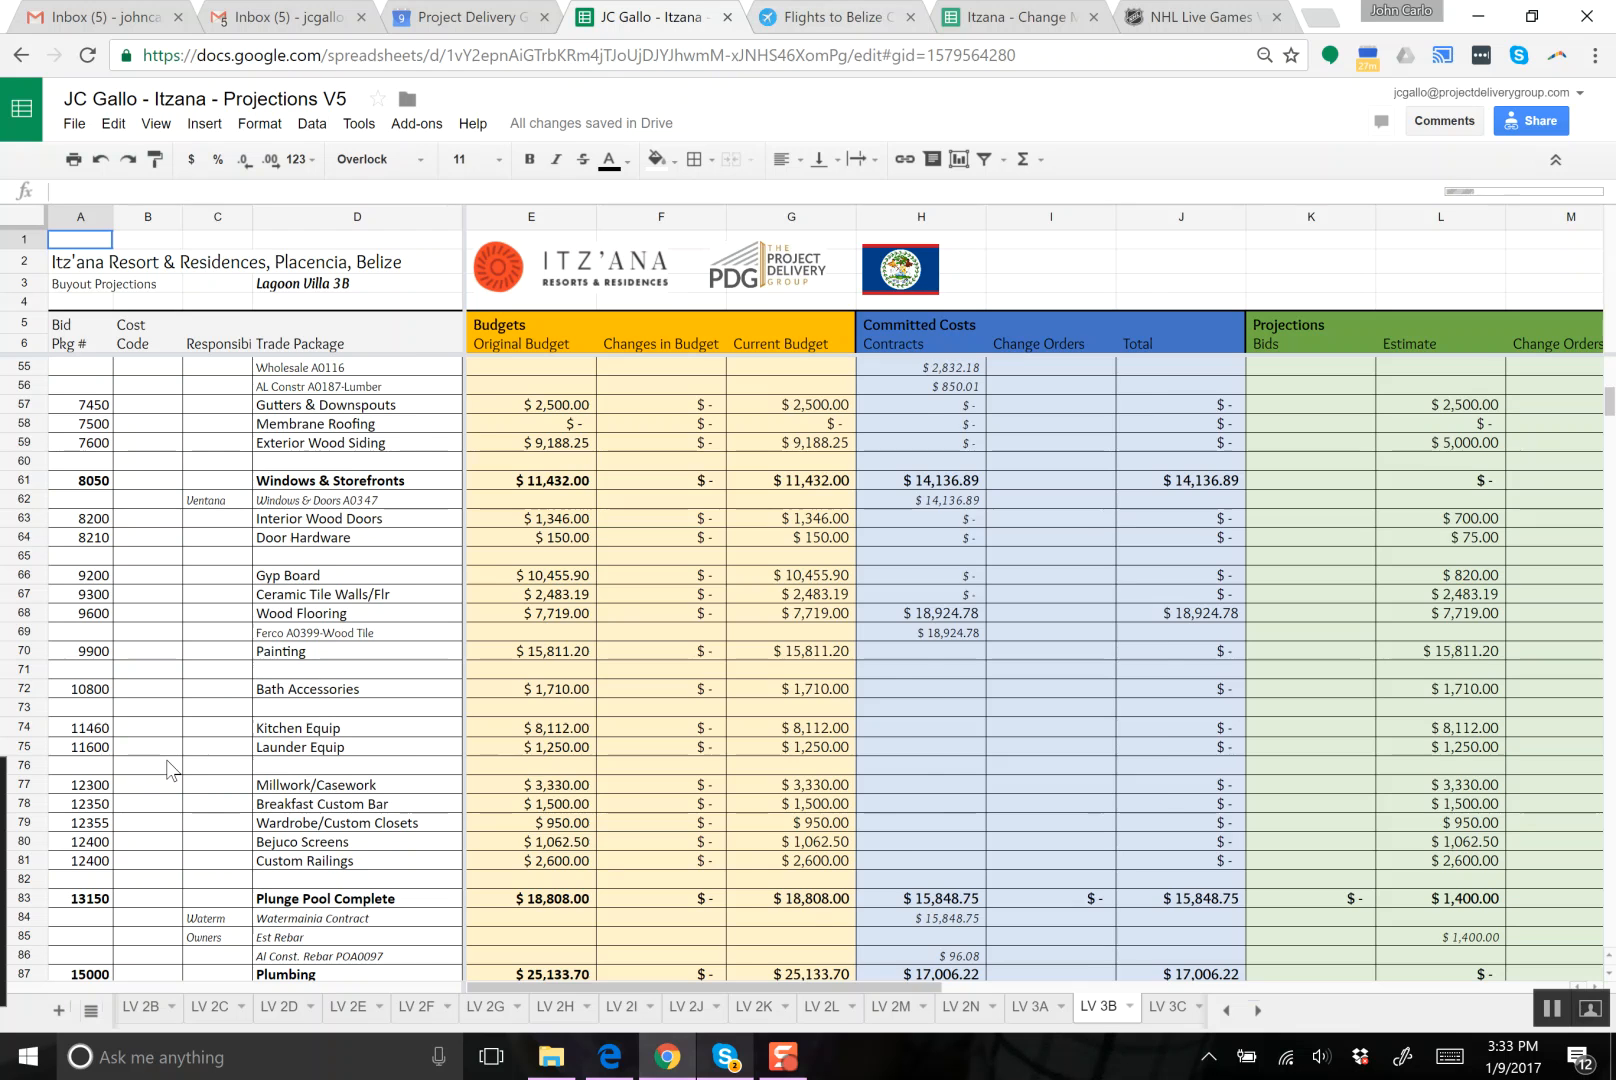
{"action": "scroll", "coordinate": [167, 770], "scroll_direction": "down", "scroll_amount": 3}
{"action": "left_click", "coordinate": [106, 713]}
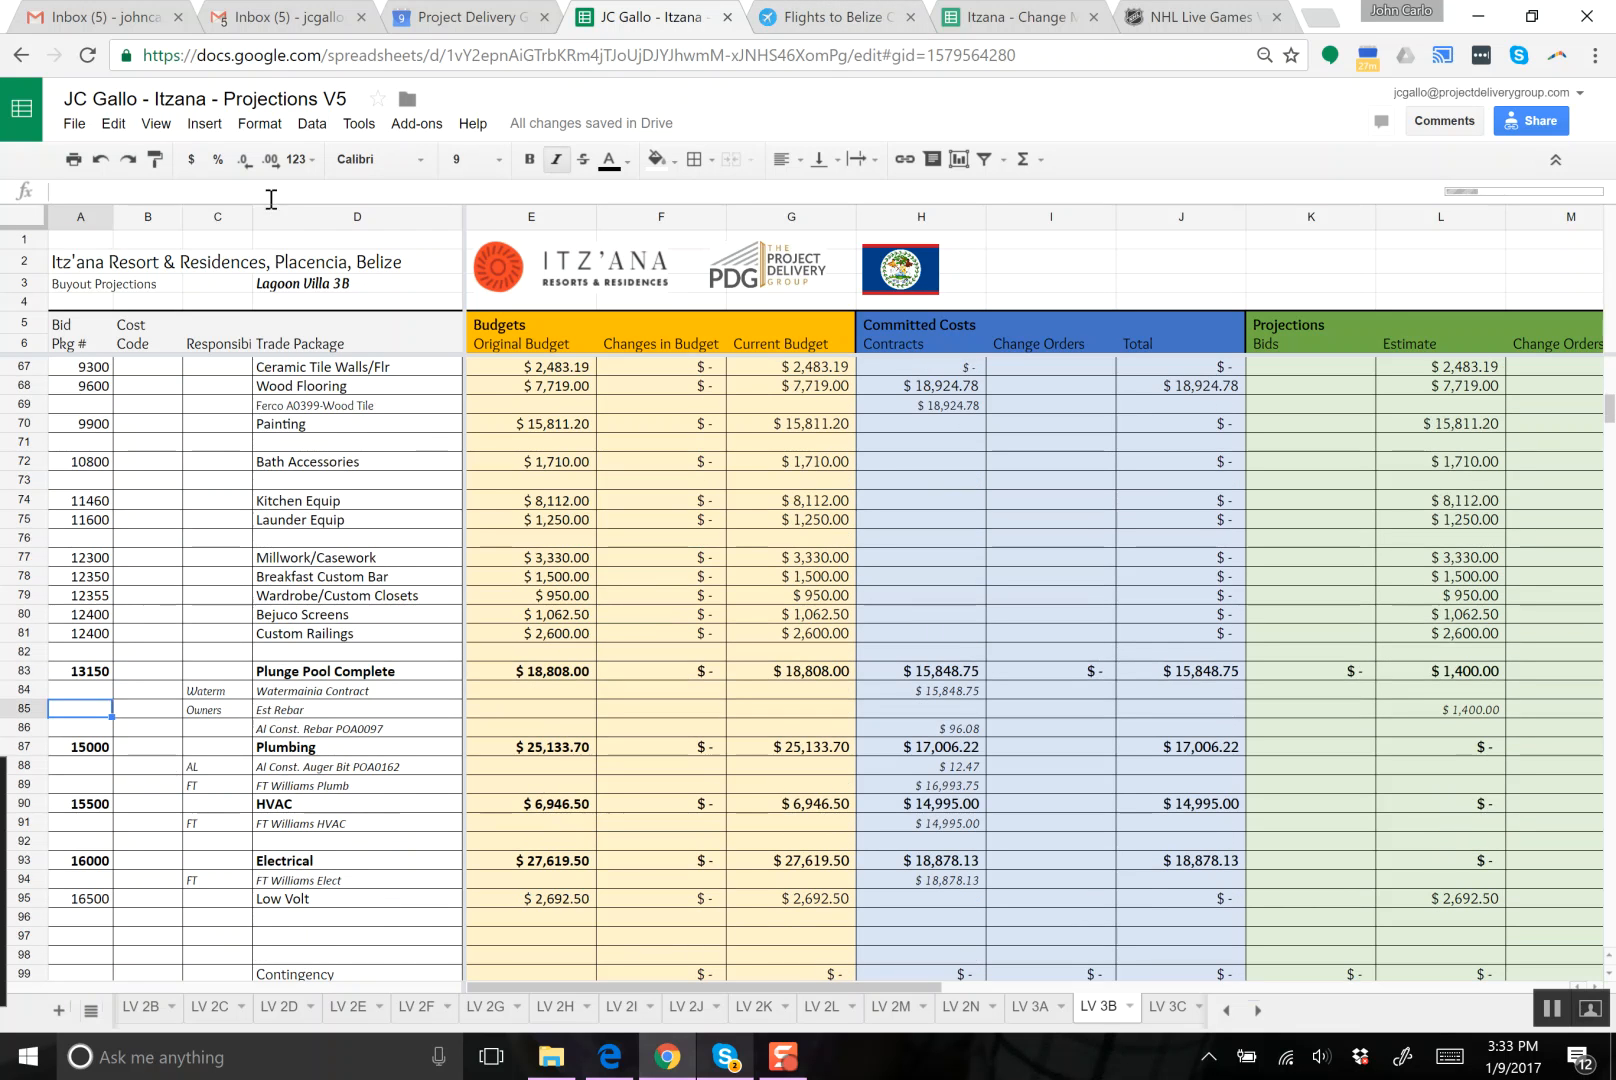
{"action": "left_click", "coordinate": [204, 124]}
{"action": "left_click", "coordinate": [235, 160]}
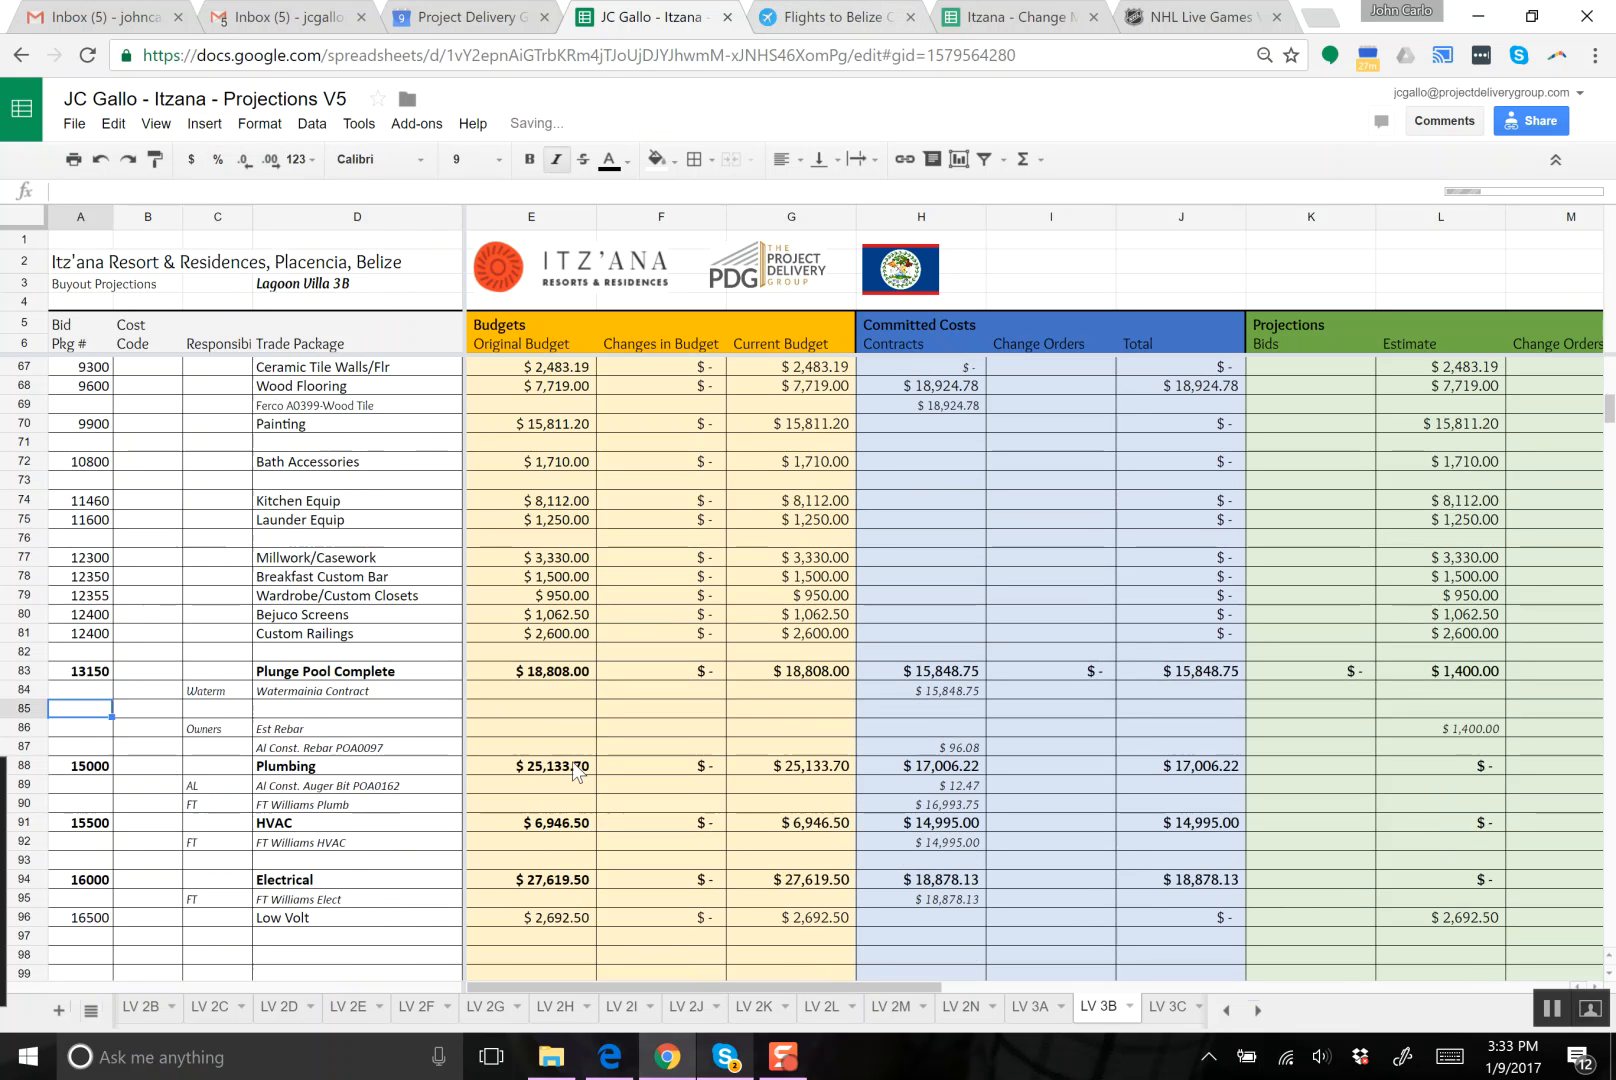
- Copy the Watermania CO 02 tile upcharge row 82 from LV 3A and paste it into blank row 85 on LV 3B
{"action": "left_click", "coordinate": [1047, 1006]}
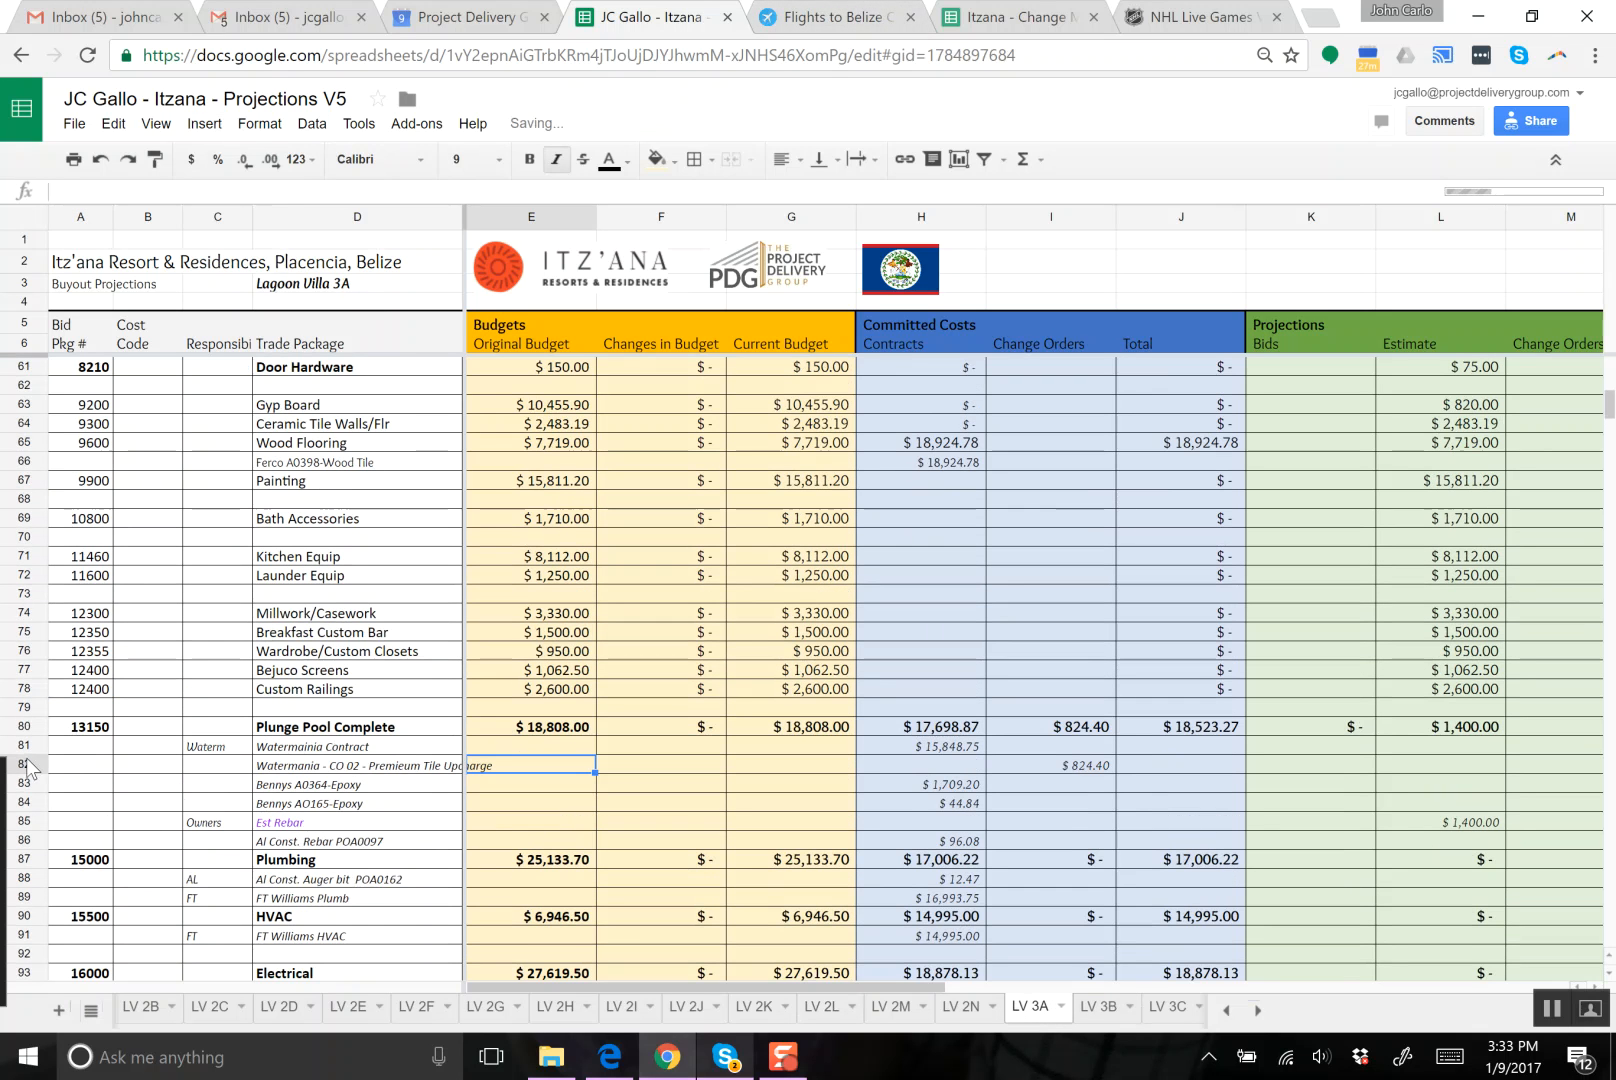
{"action": "left_click", "coordinate": [26, 765]}
{"action": "right_click", "coordinate": [26, 765]}
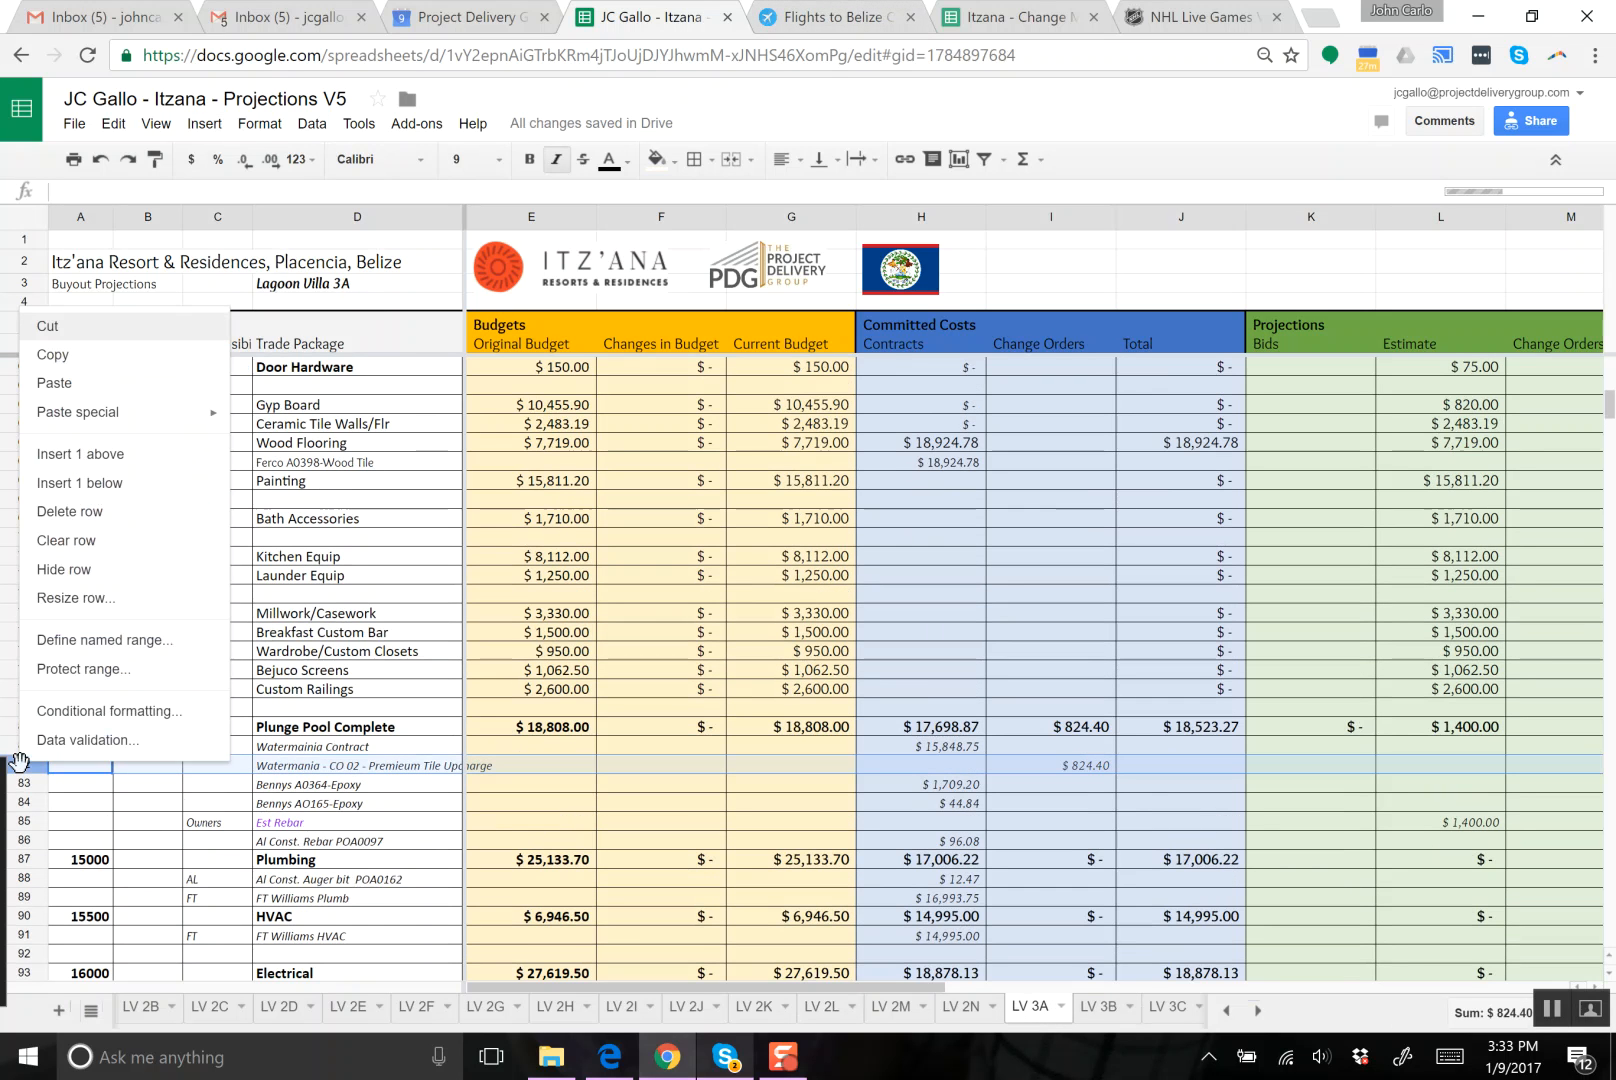
{"action": "left_click", "coordinate": [60, 356]}
{"action": "left_click", "coordinate": [1098, 1006]}
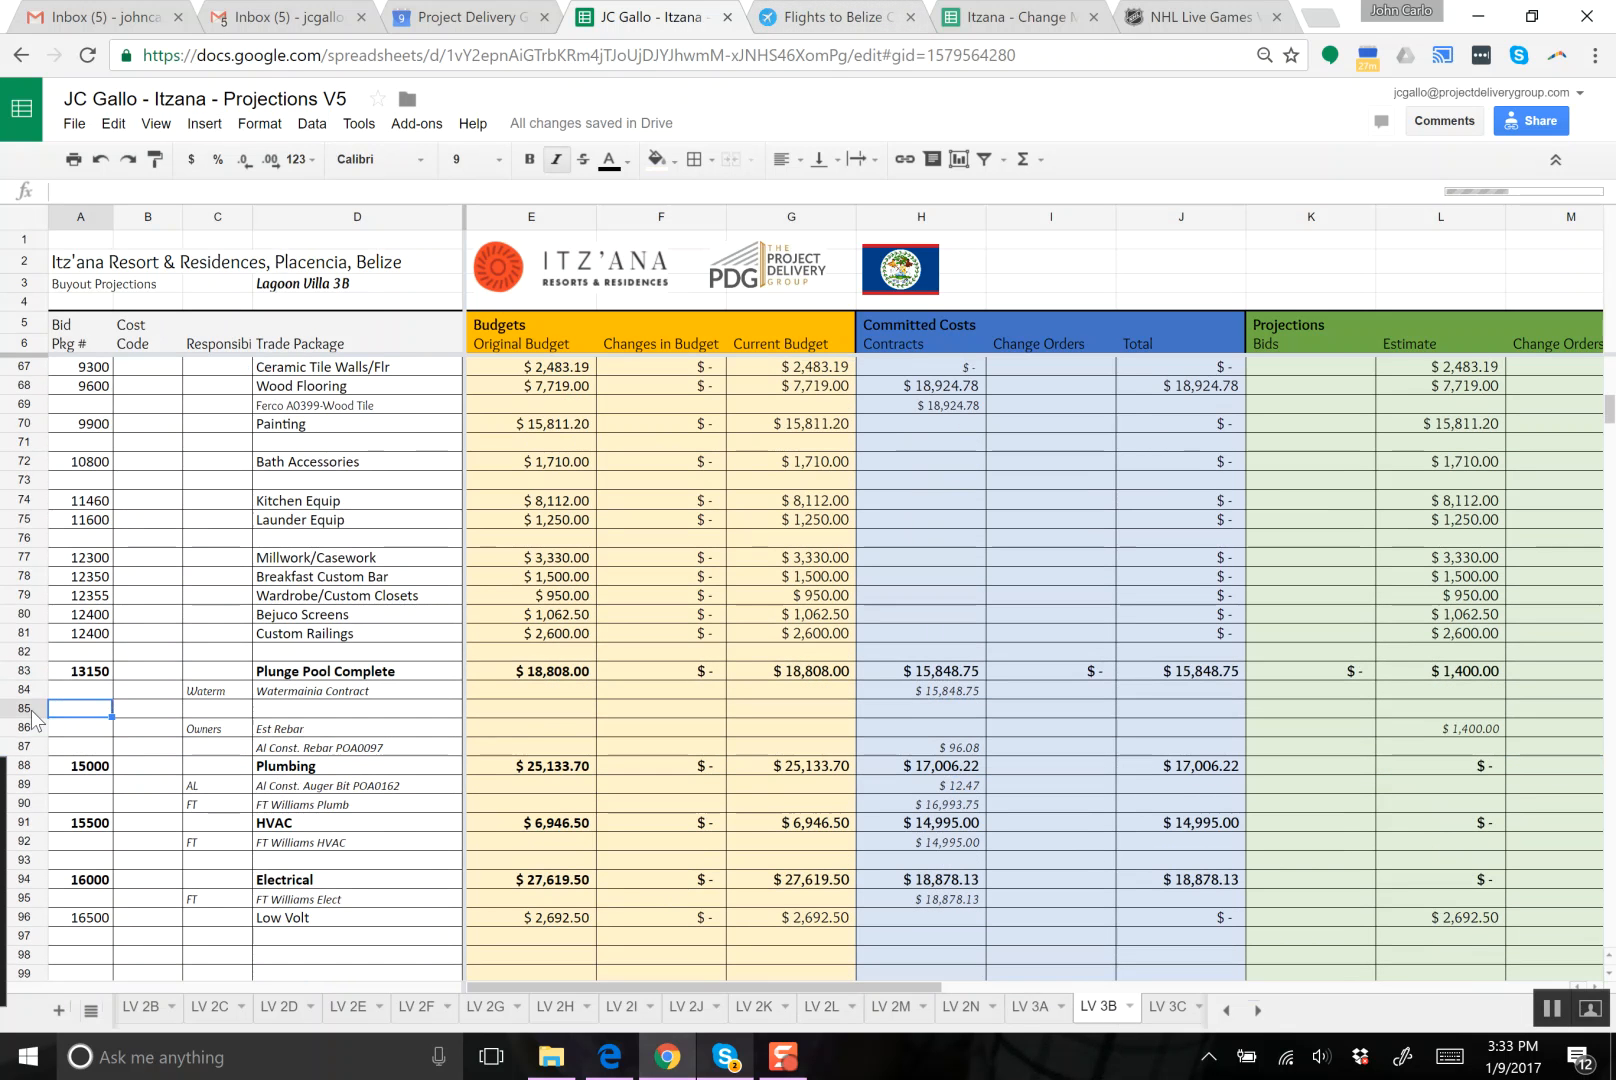
{"action": "left_click", "coordinate": [30, 710]}
{"action": "right_click", "coordinate": [30, 710]}
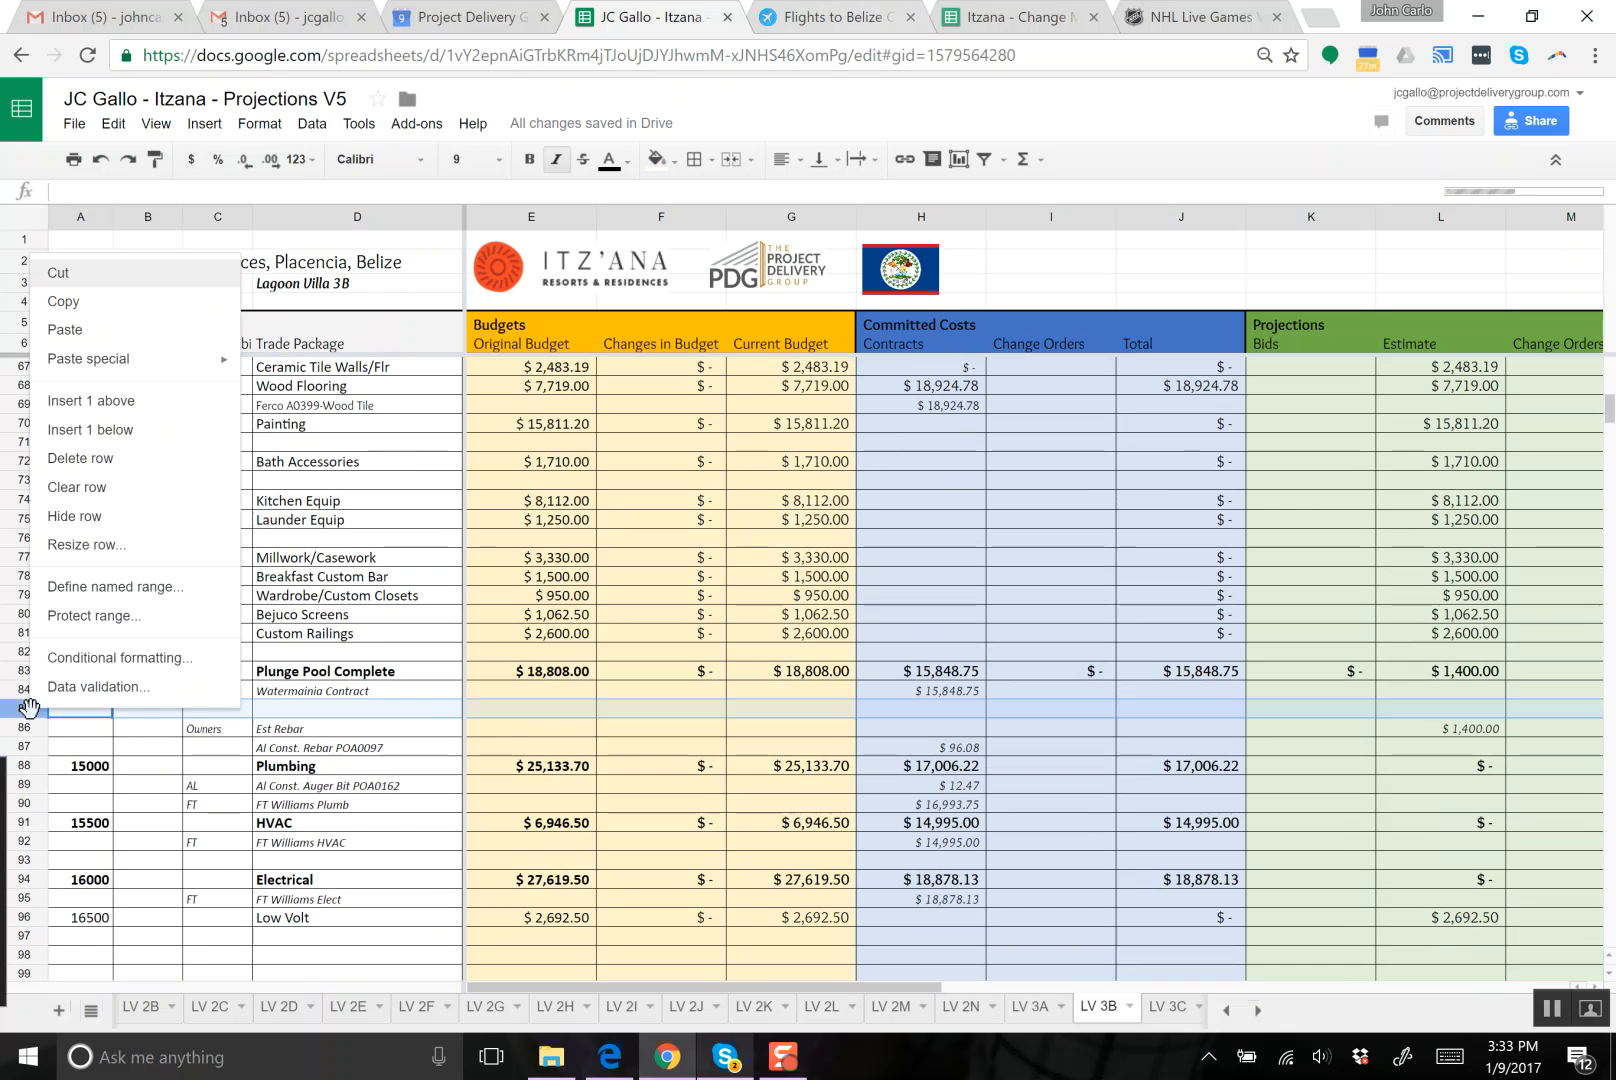
{"action": "left_click", "coordinate": [98, 332]}
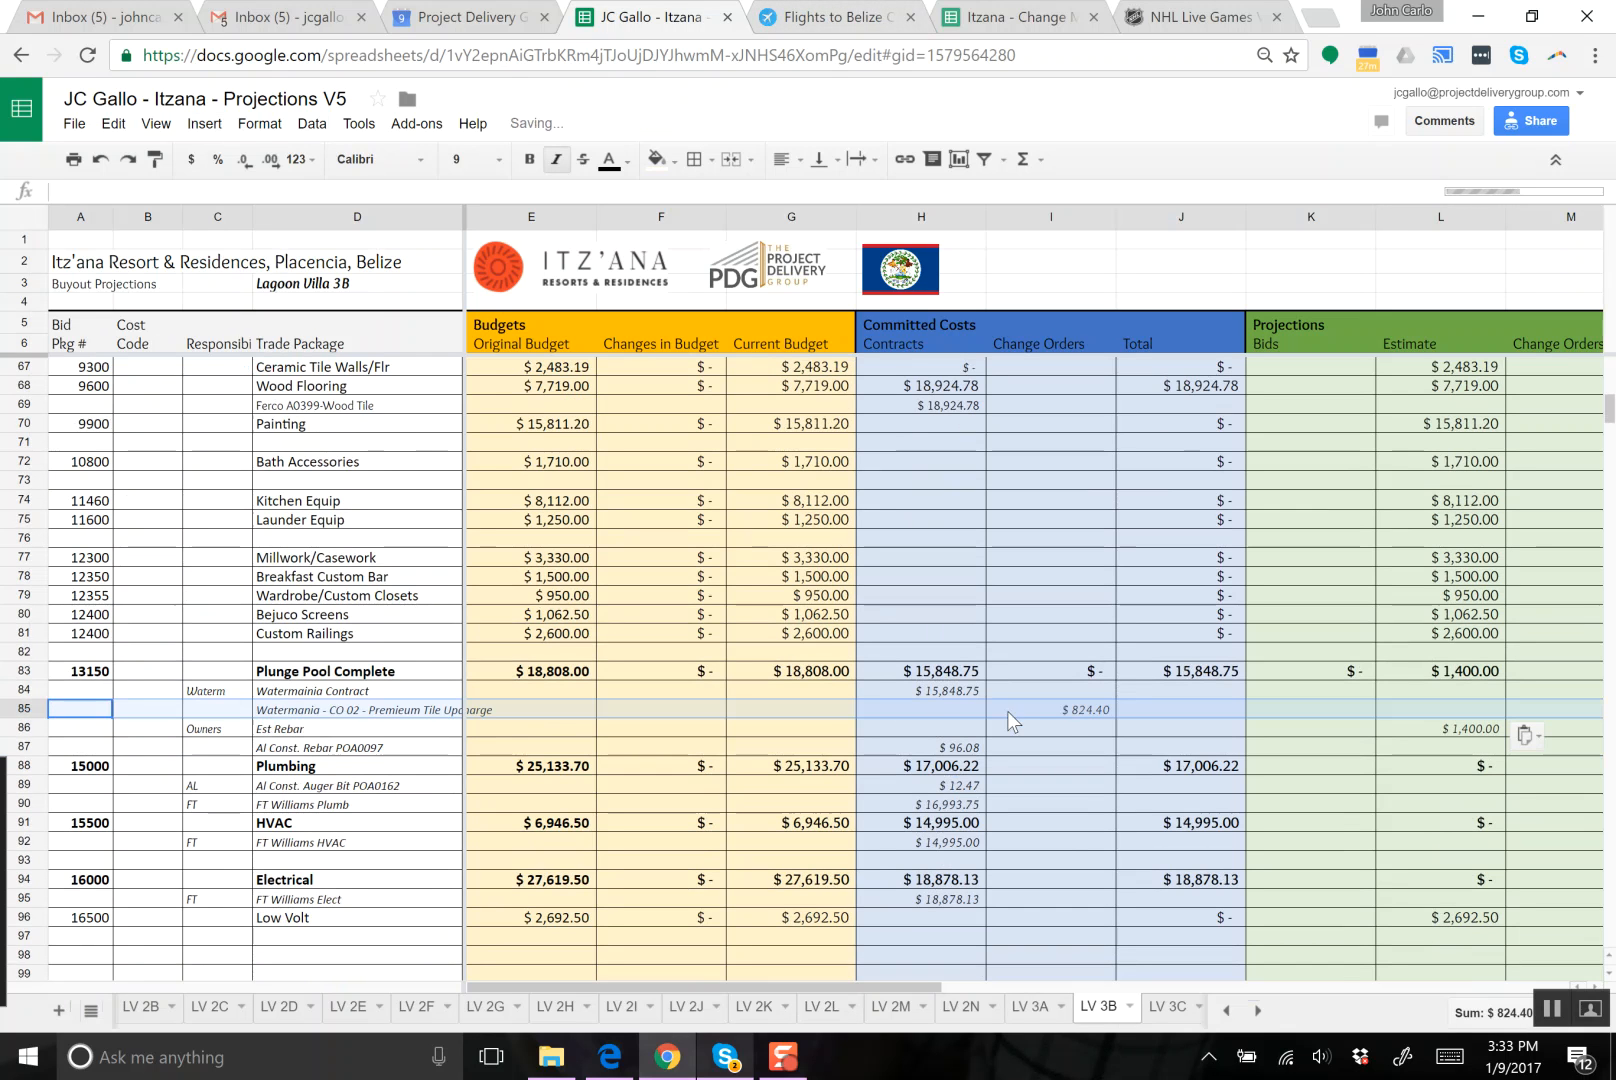
{"action": "left_click", "coordinate": [941, 707]}
{"action": "left_click", "coordinate": [1037, 712]}
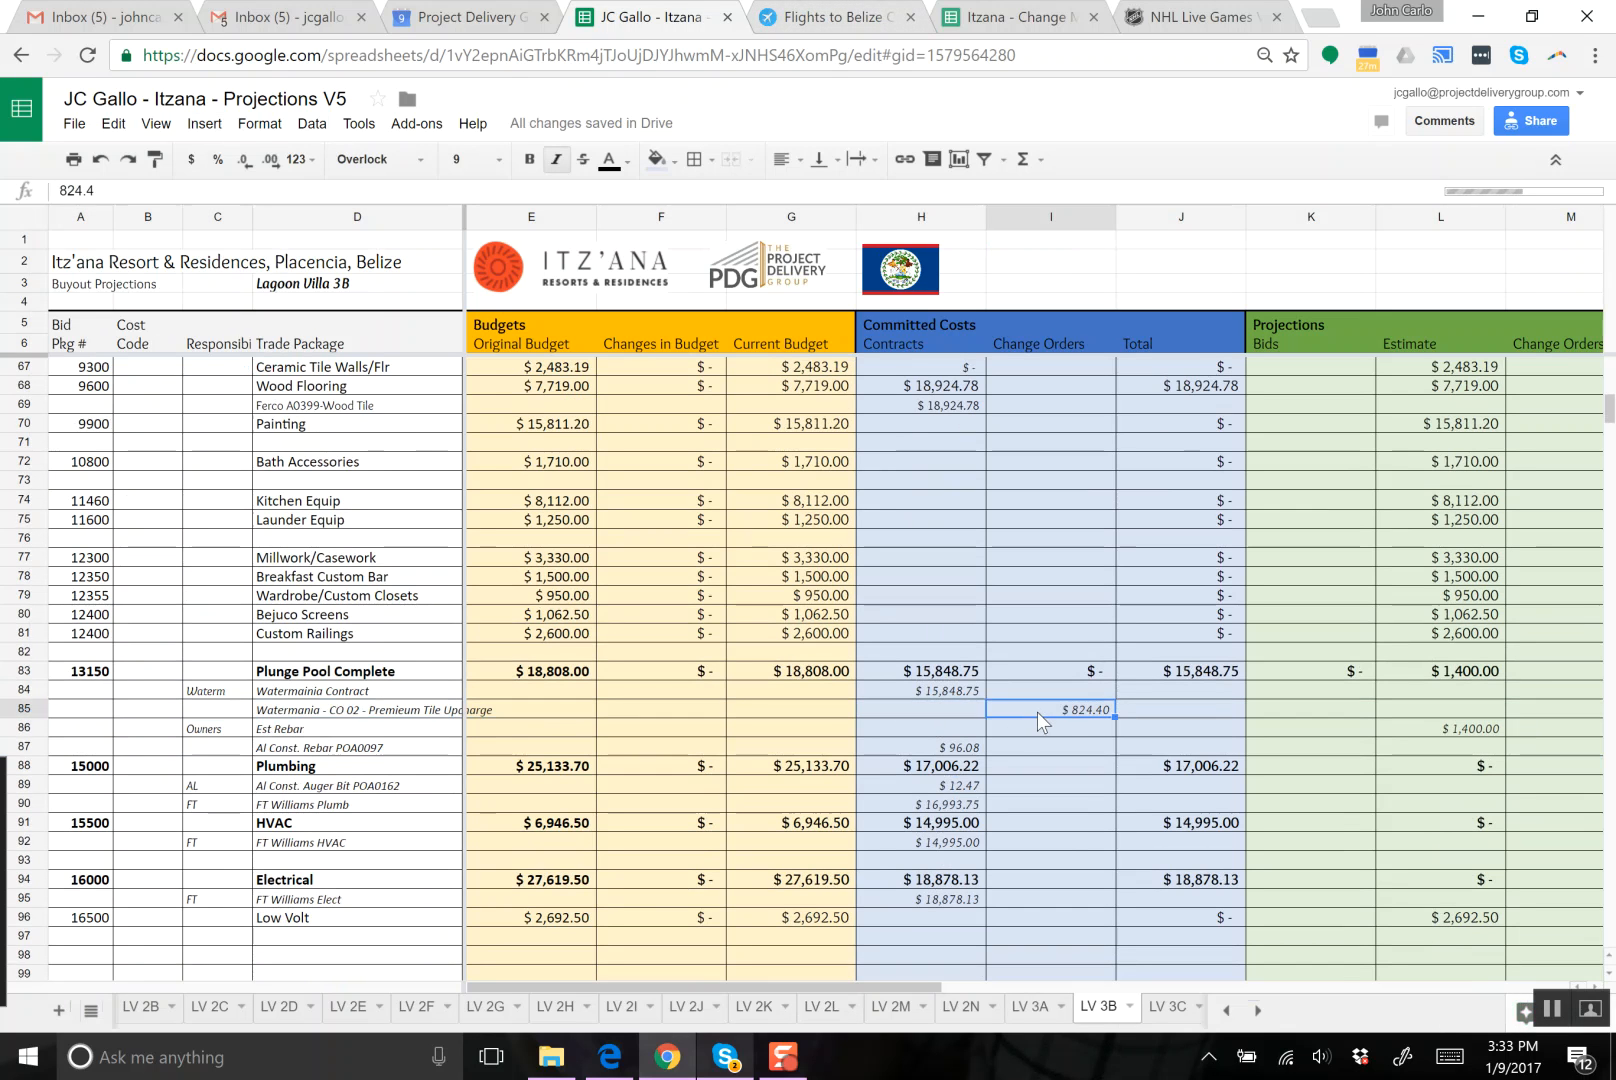
- Extend the Plunge Pool Complete committed Contracts formula on LV 3B to =sum(H84:H87)
{"action": "left_click", "coordinate": [962, 672]}
{"action": "double_click", "coordinate": [962, 672]}
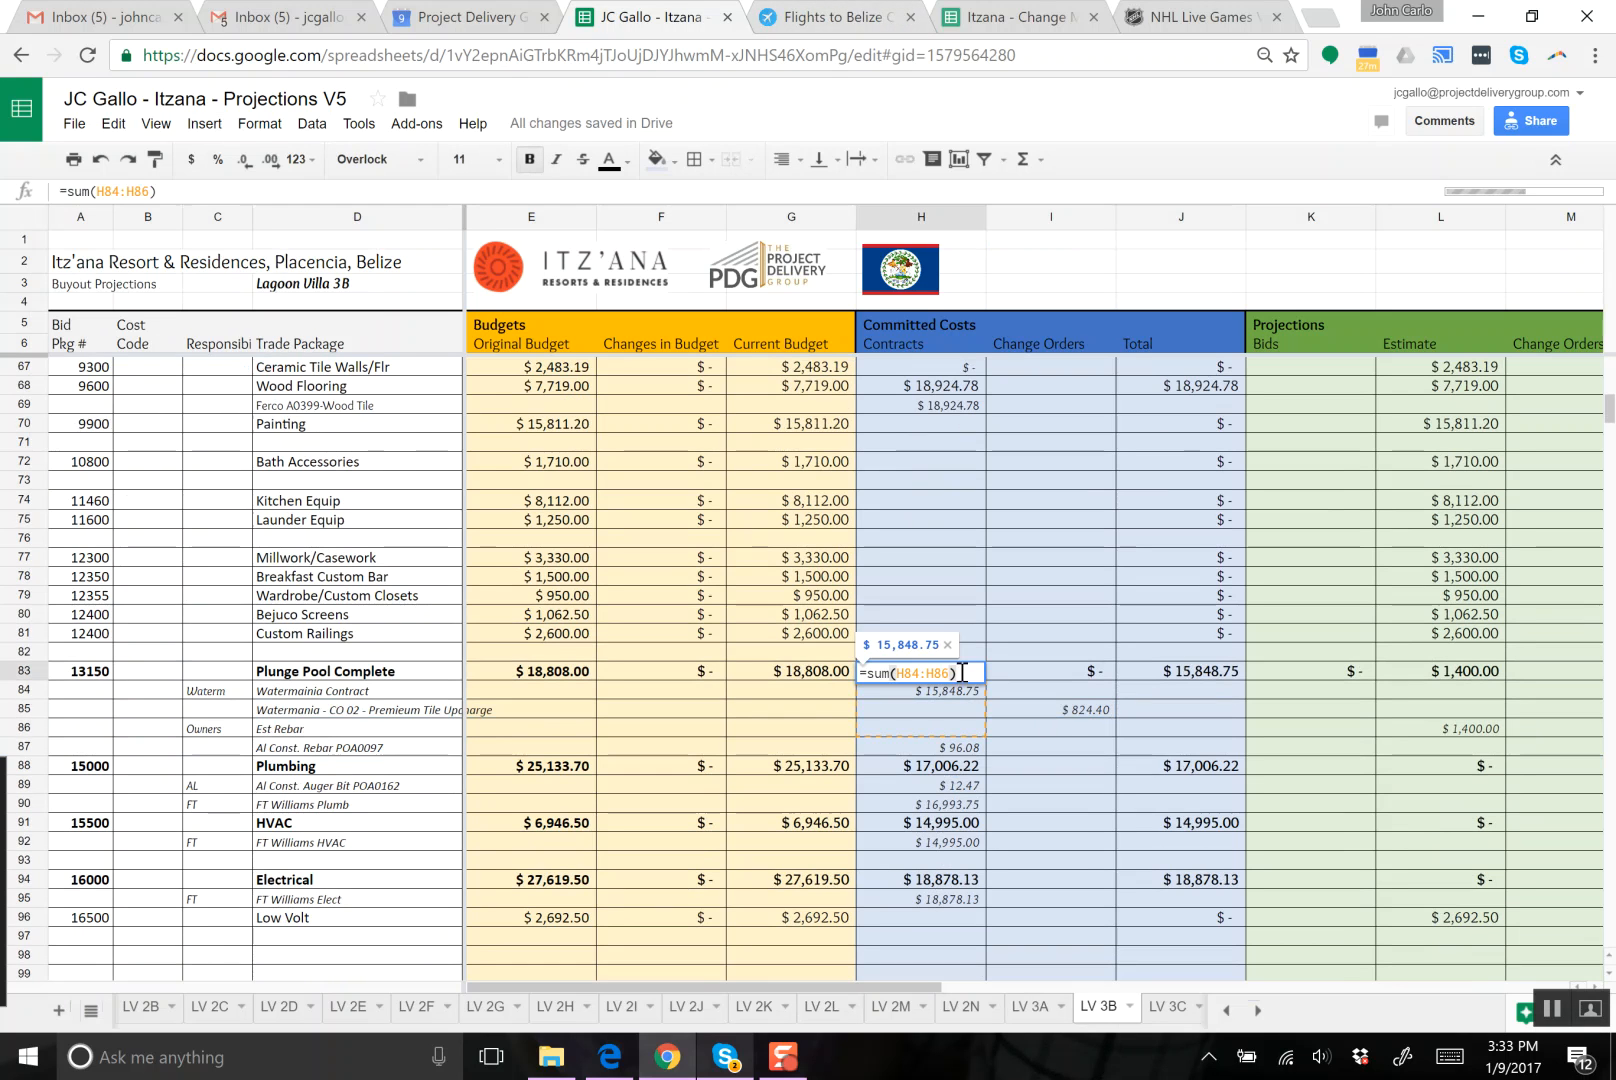
{"action": "key", "text": "Left"}
{"action": "key", "text": "BackSpace"}
{"action": "type", "text": "7"}
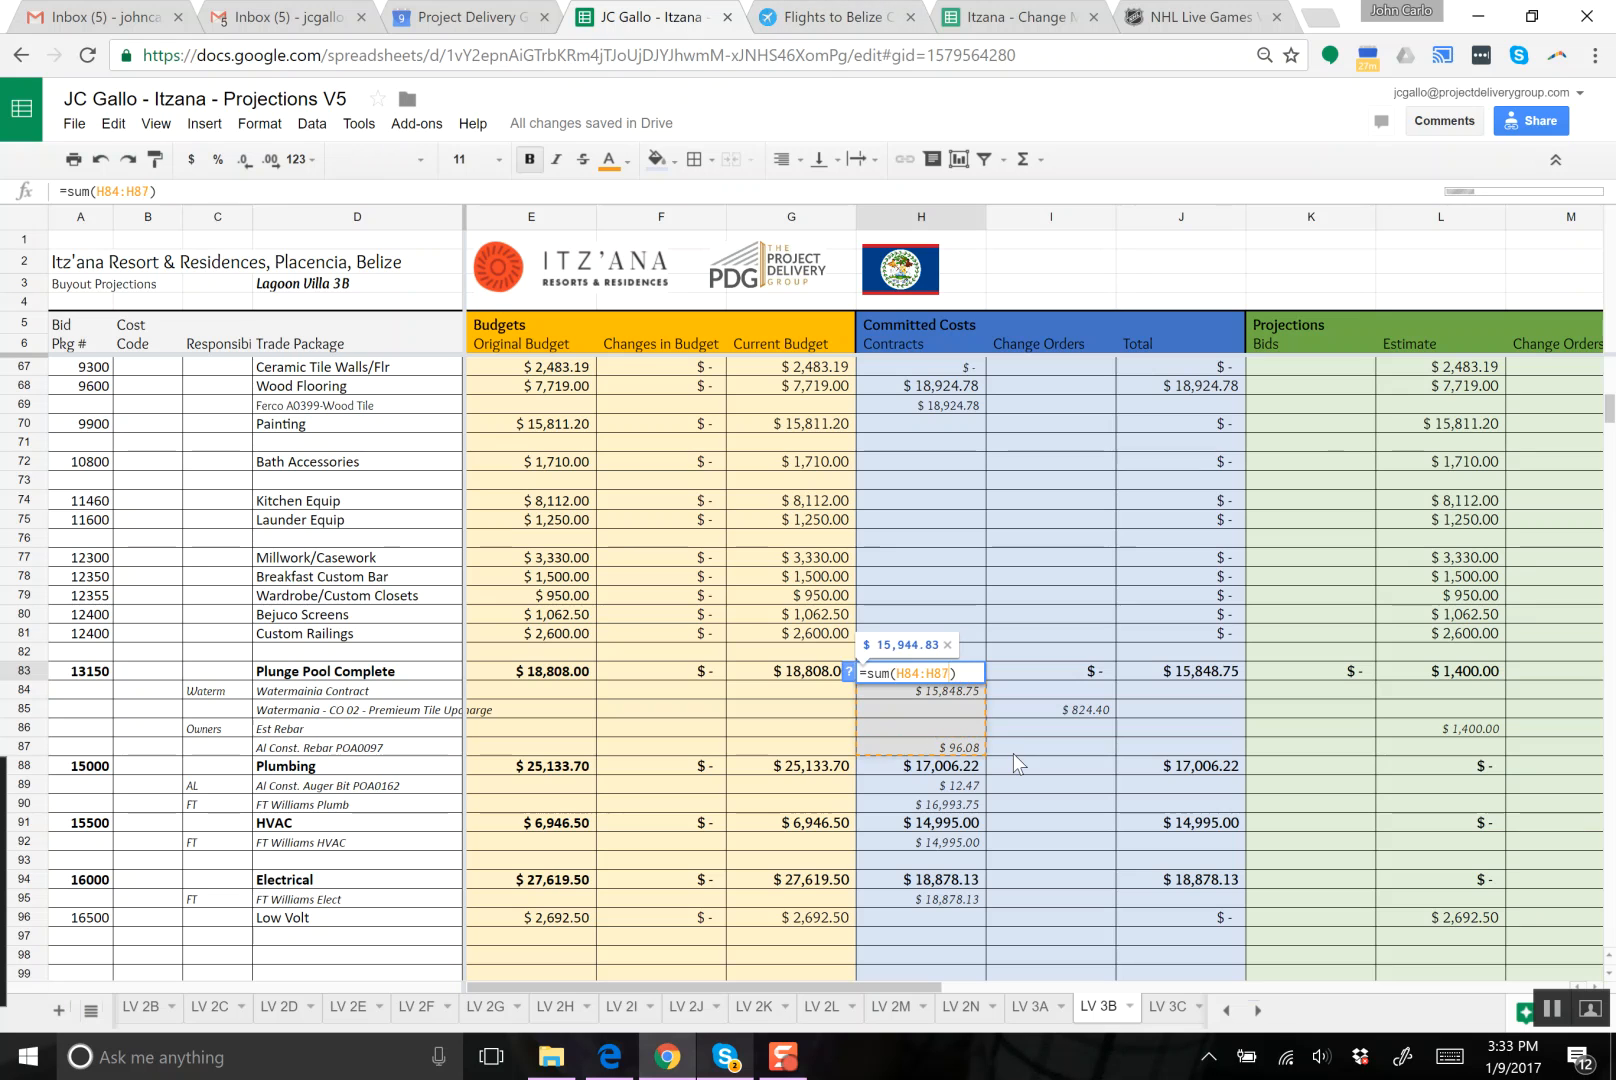
{"action": "key", "text": "Return"}
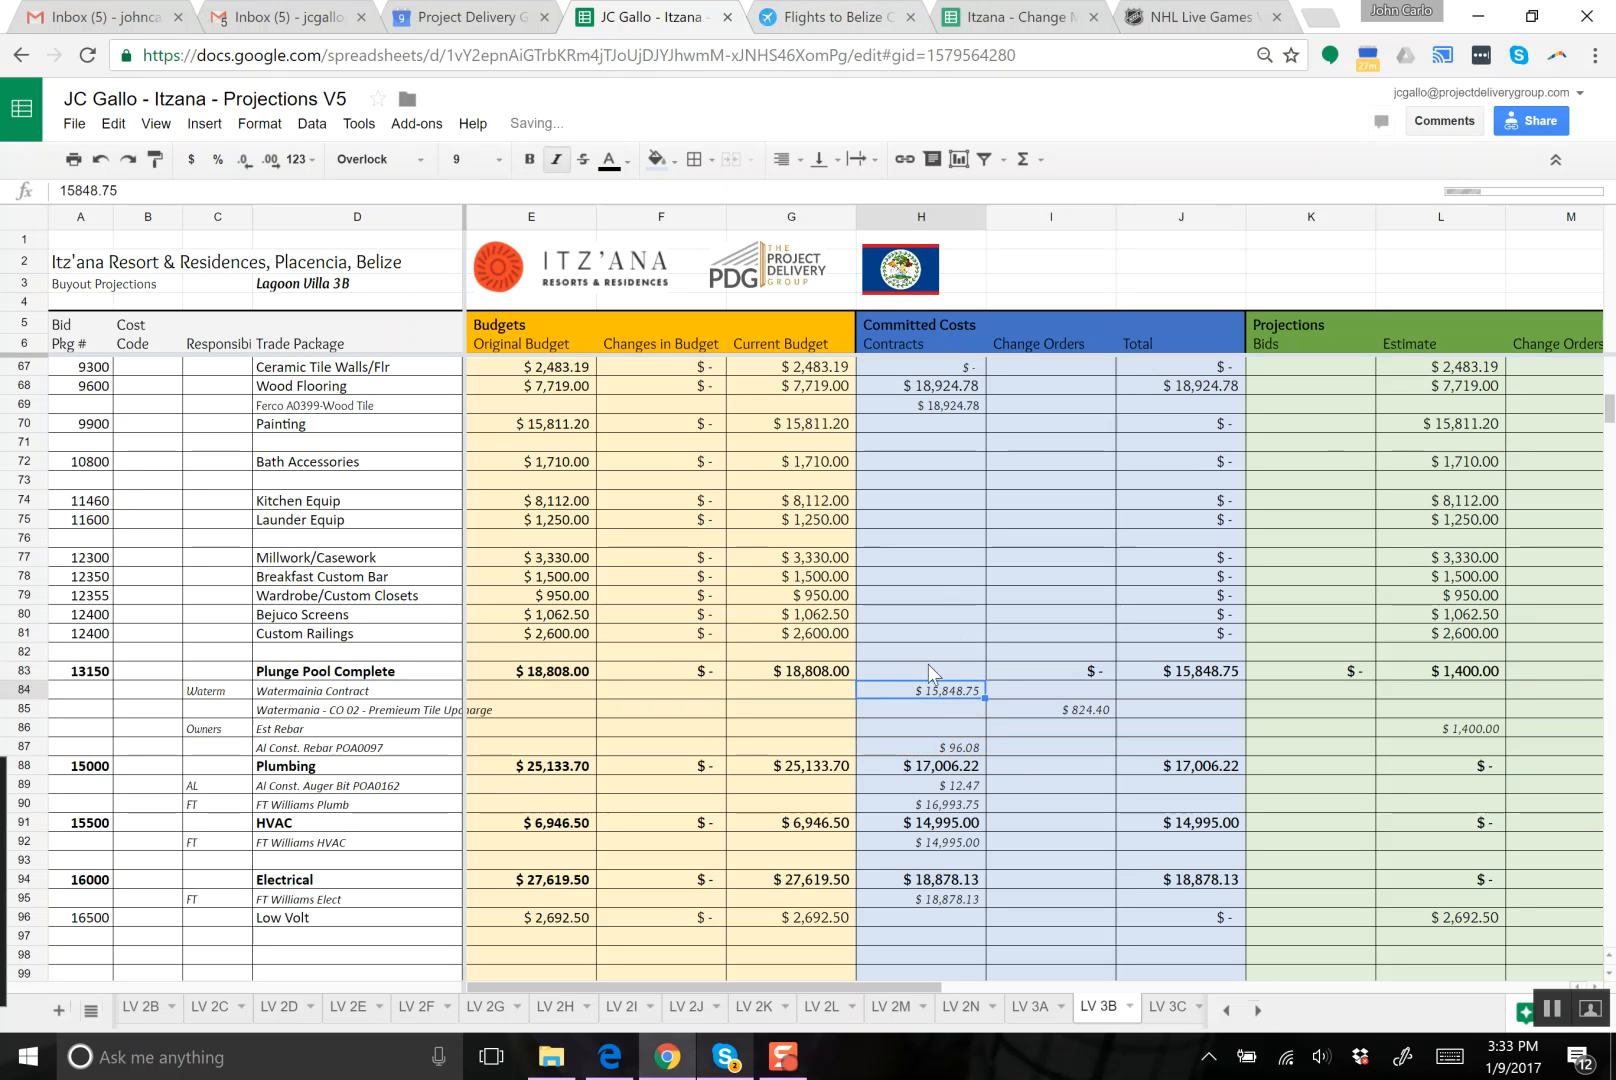
- Copy the Plunge Pool Complete Contracts sum on LV 3B into its committed Change Orders cell as =sum(I84:I87)
{"action": "left_click", "coordinate": [928, 664]}
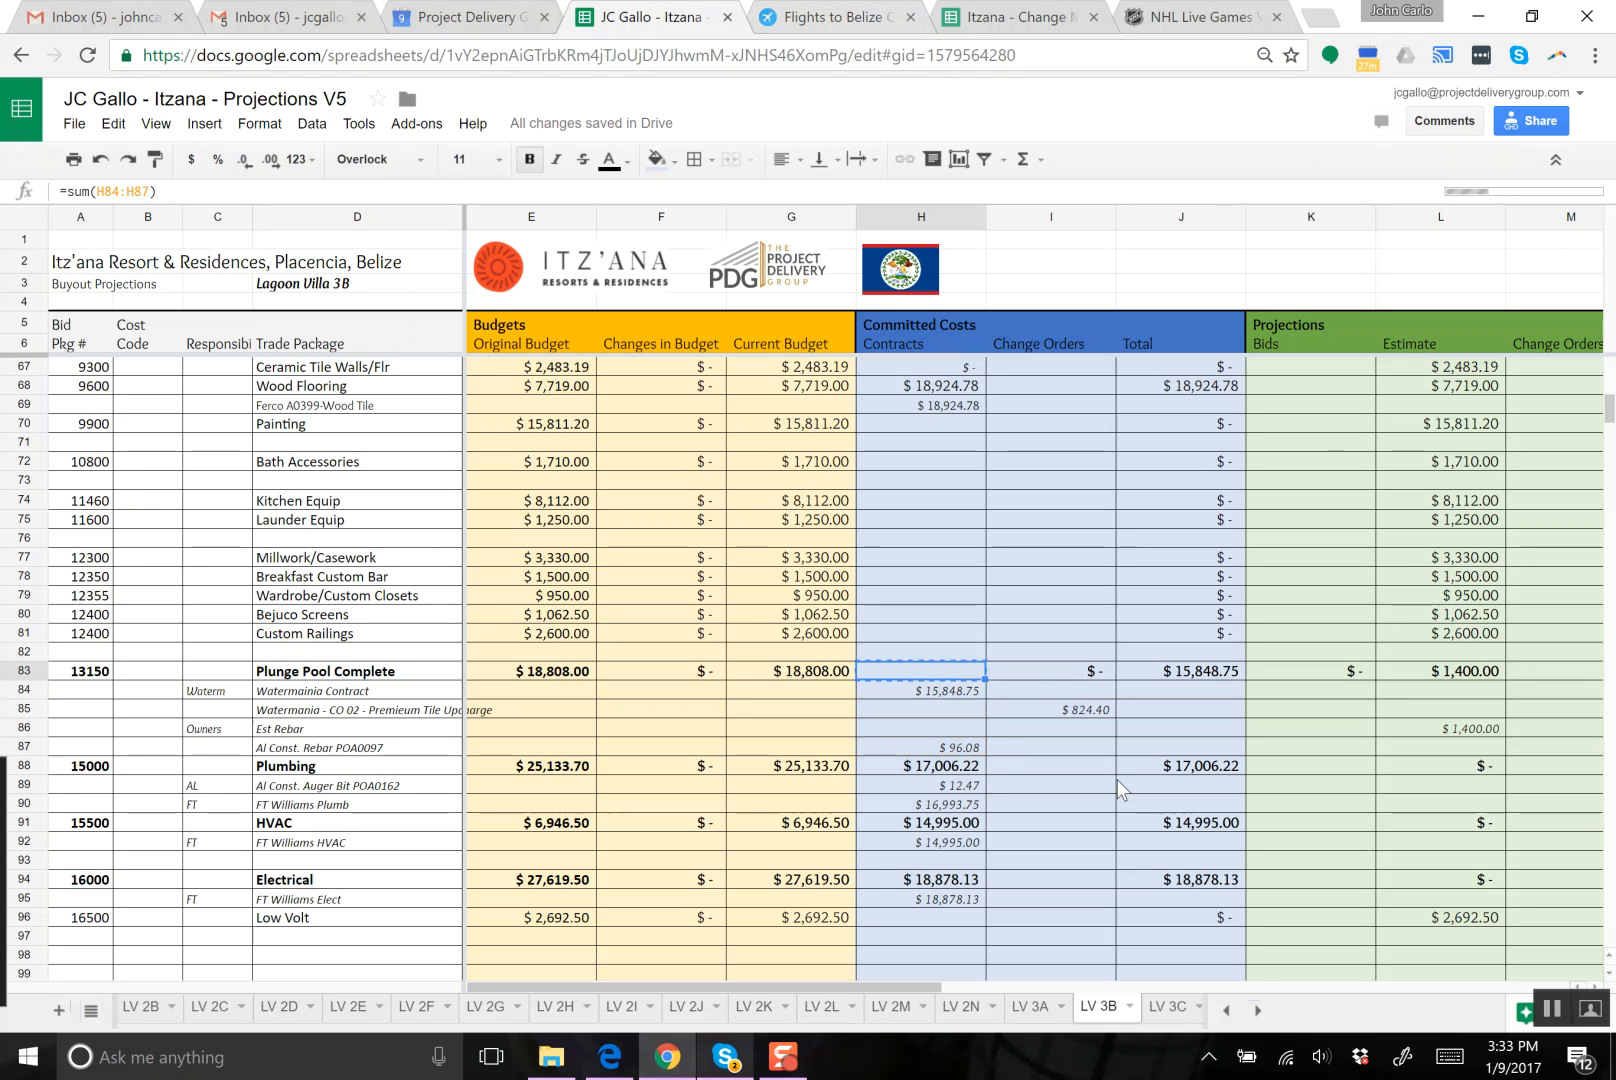
{"action": "key", "text": "Right"}
{"action": "type", "text": "=sum(I84:I87)"}
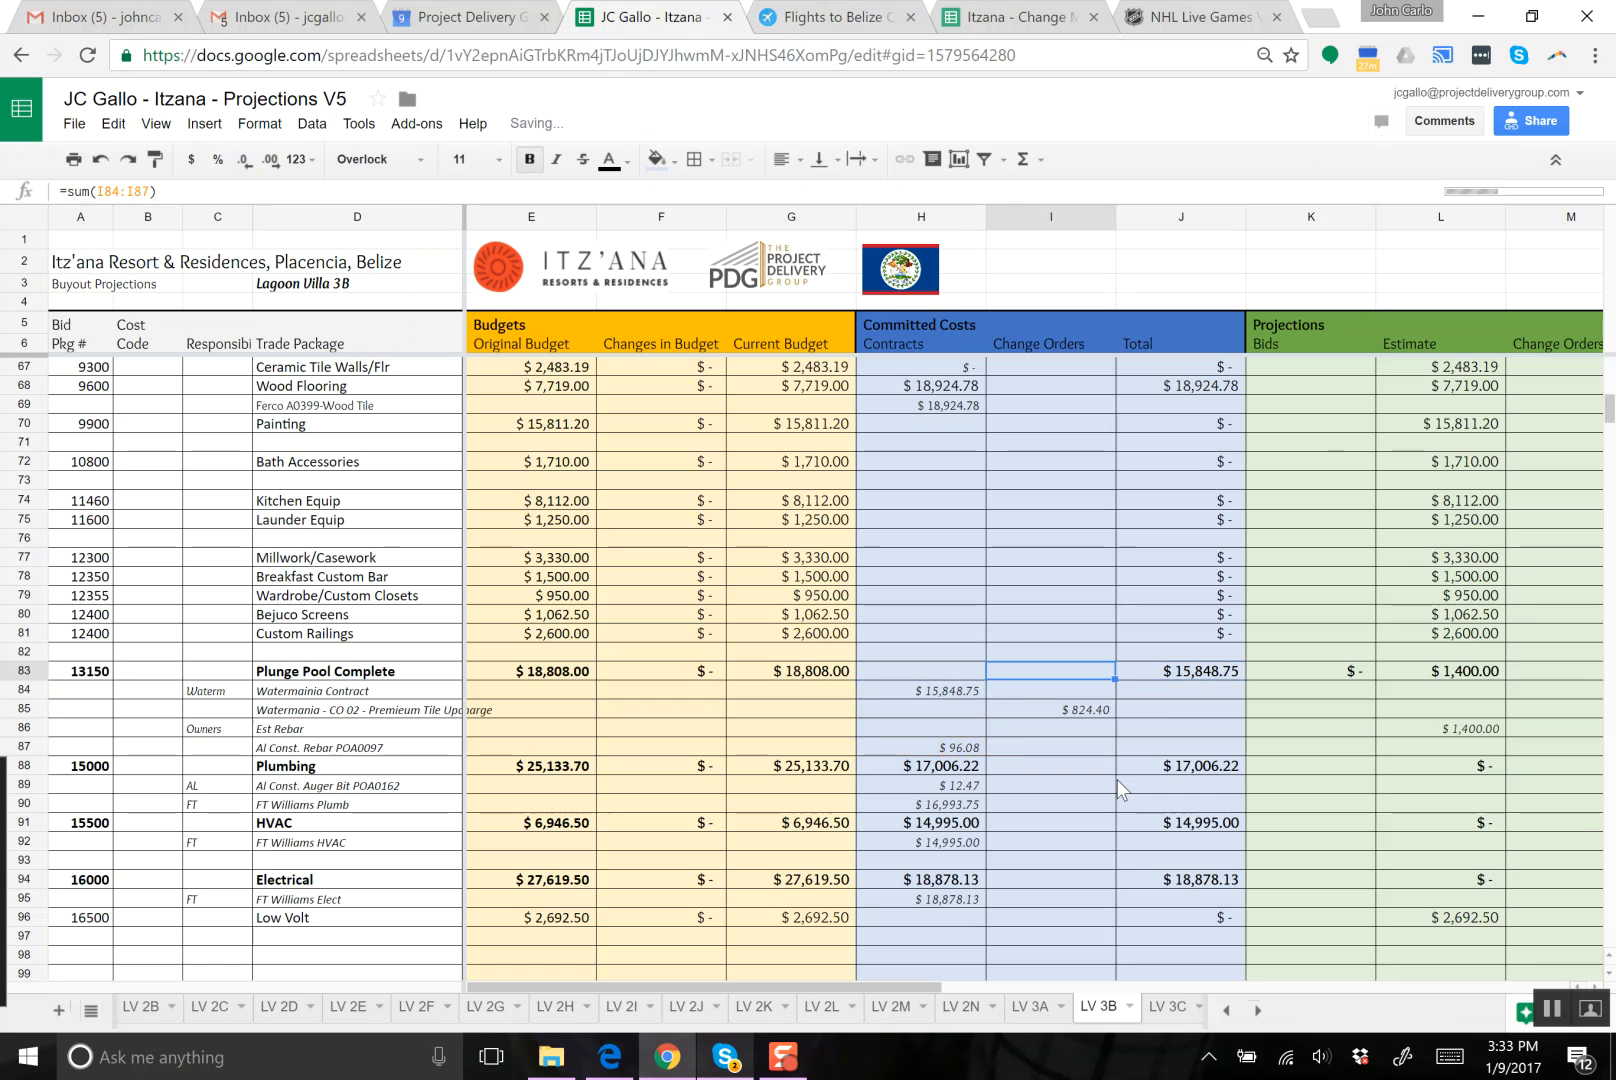
{"action": "left_click", "coordinate": [1183, 669]}
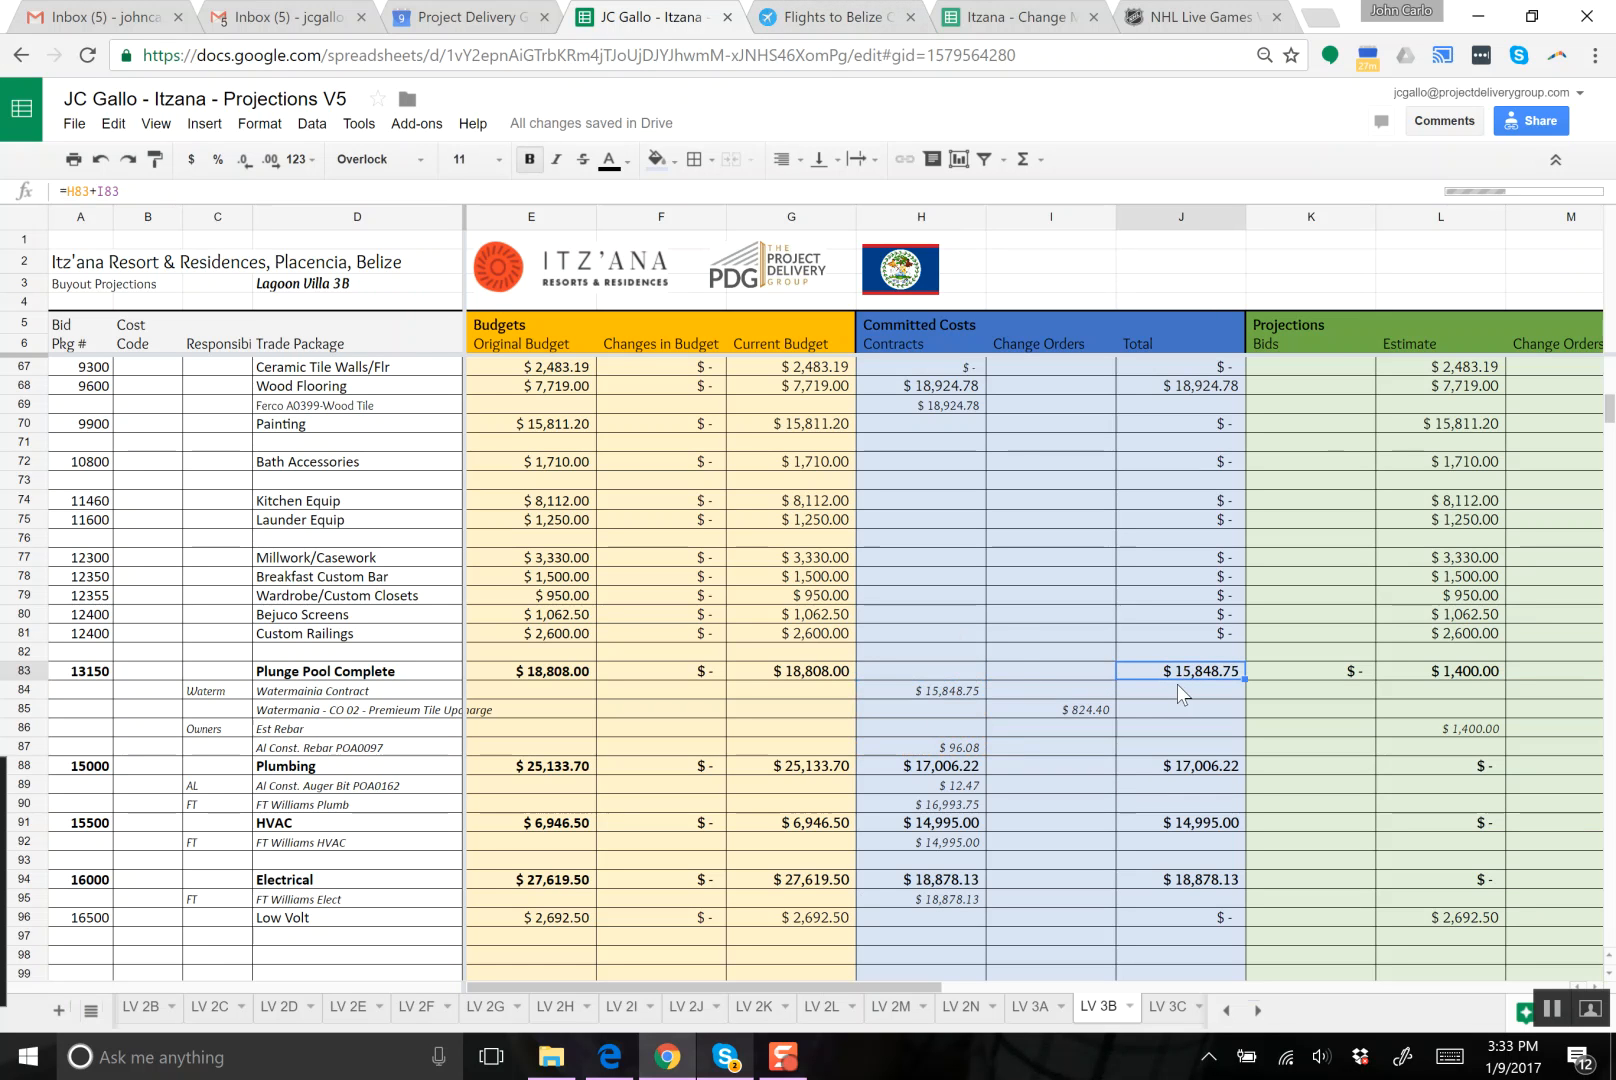
- Enter =H84+I84 as the committed Total of the Watermainia Contract line on LV 3B
{"action": "left_click", "coordinate": [1167, 691]}
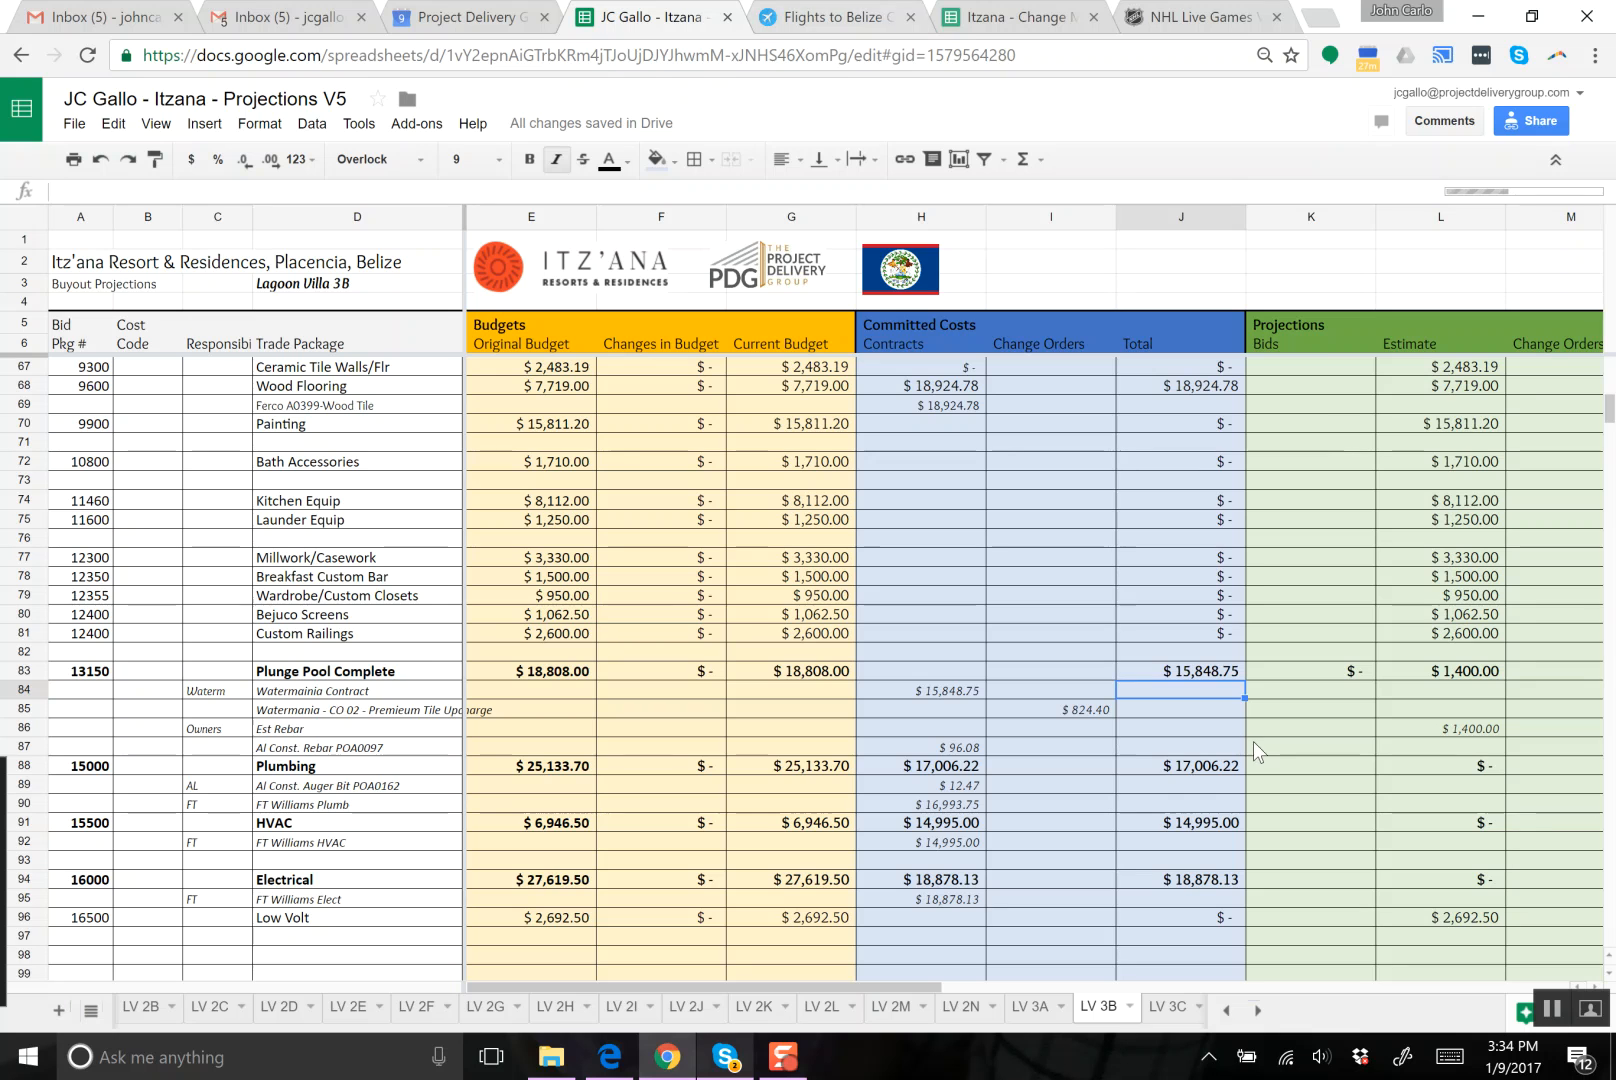
{"action": "type", "text": "="}
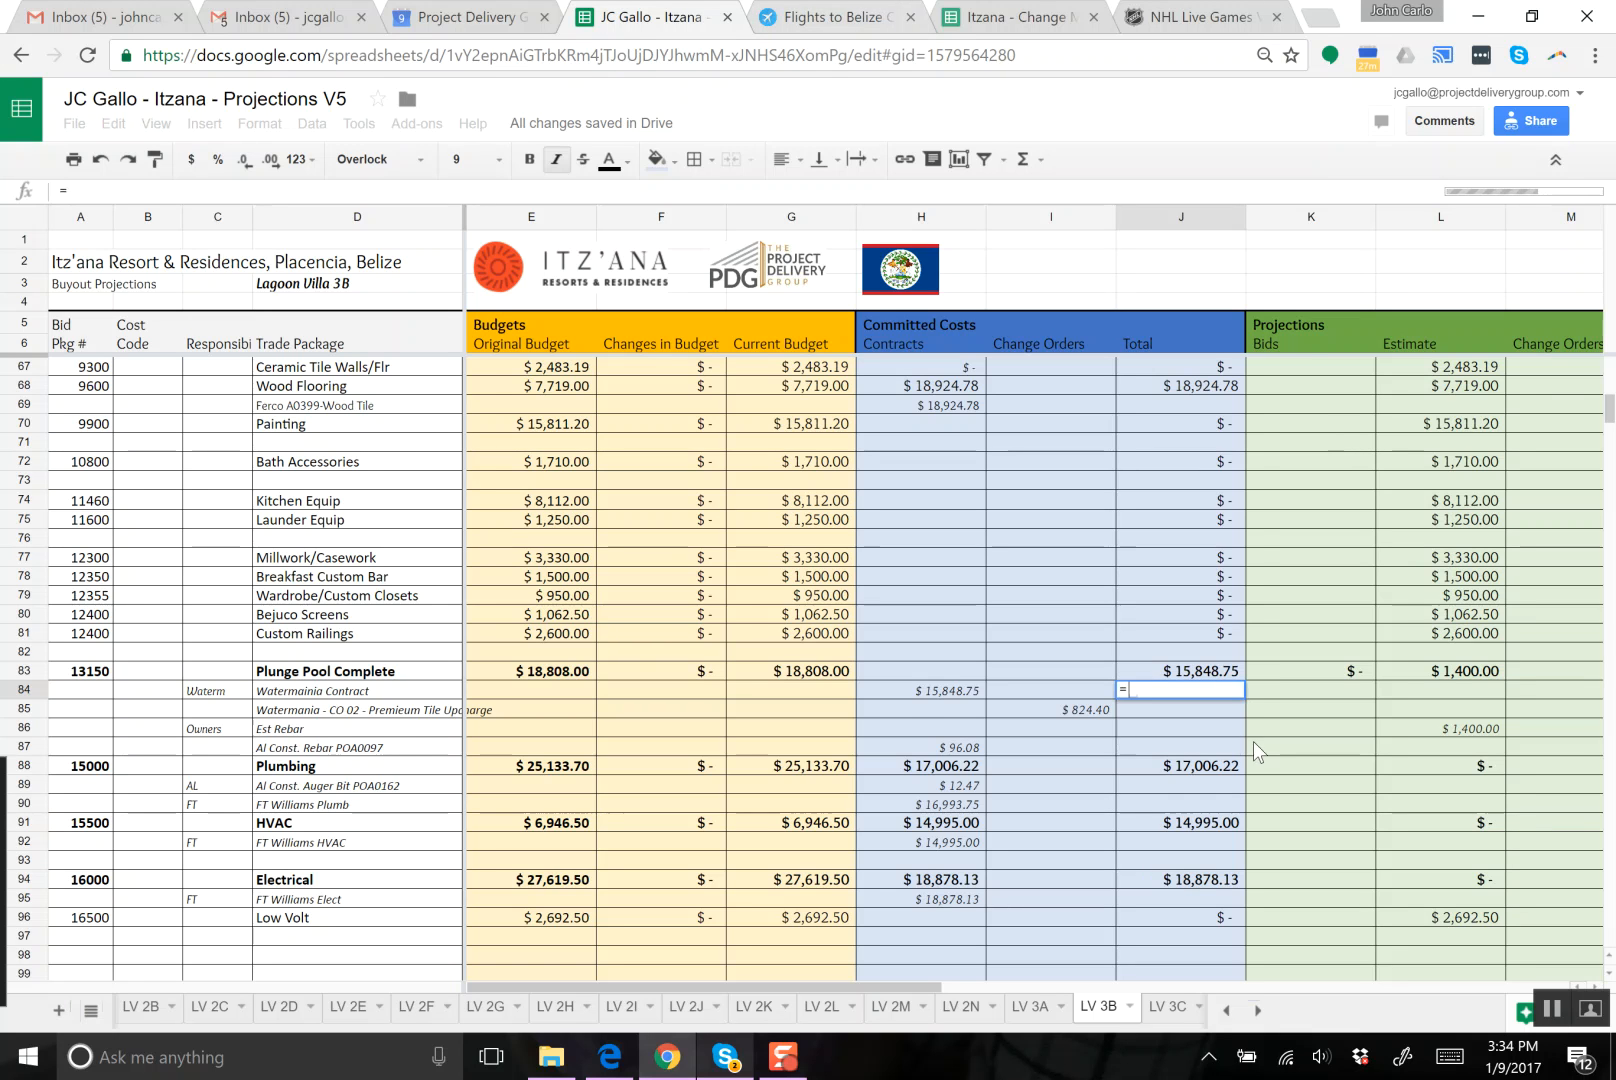
{"action": "left_click", "coordinate": [901, 691]}
{"action": "type", "text": "+"}
{"action": "left_click", "coordinate": [1007, 686]}
{"action": "key", "text": "Return"}
- Fill the committed Total formula in J84 down through row 87 on LV 3B and compare the Plunge Pool lines with LV 3A
{"action": "left_click", "coordinate": [1218, 692]}
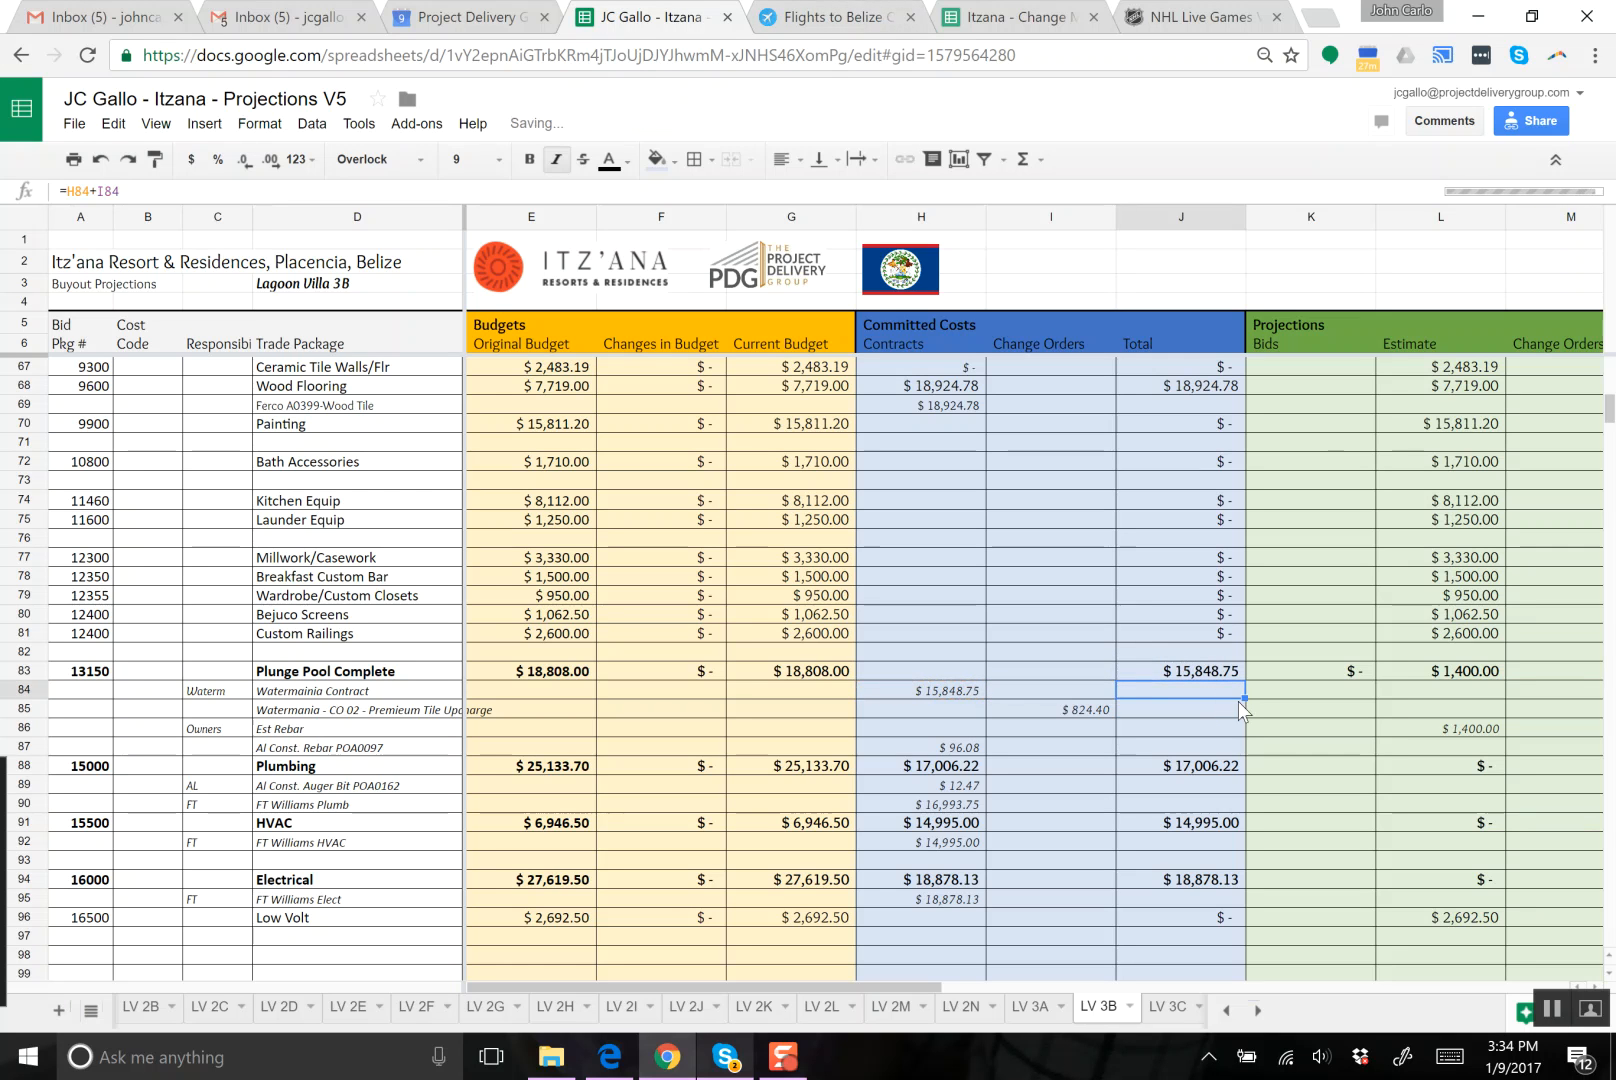
{"action": "left_click_drag", "start_coordinate": [1244, 698], "coordinate": [1235, 742]}
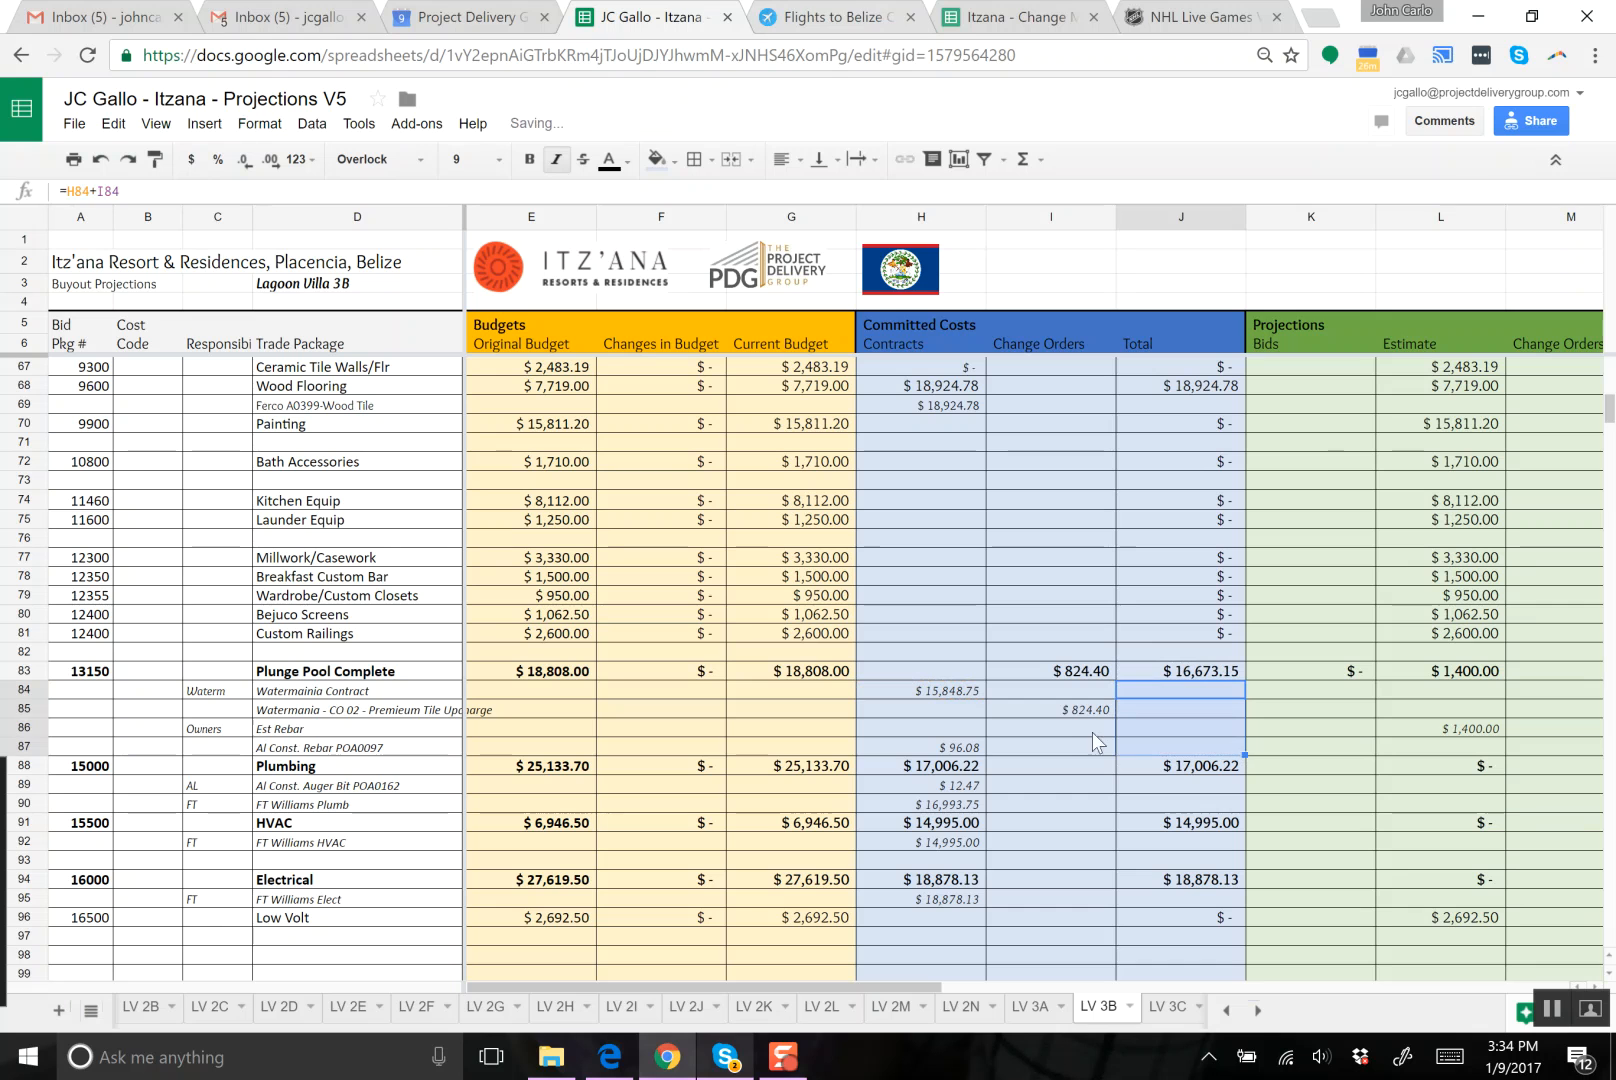
{"action": "left_click", "coordinate": [1050, 748]}
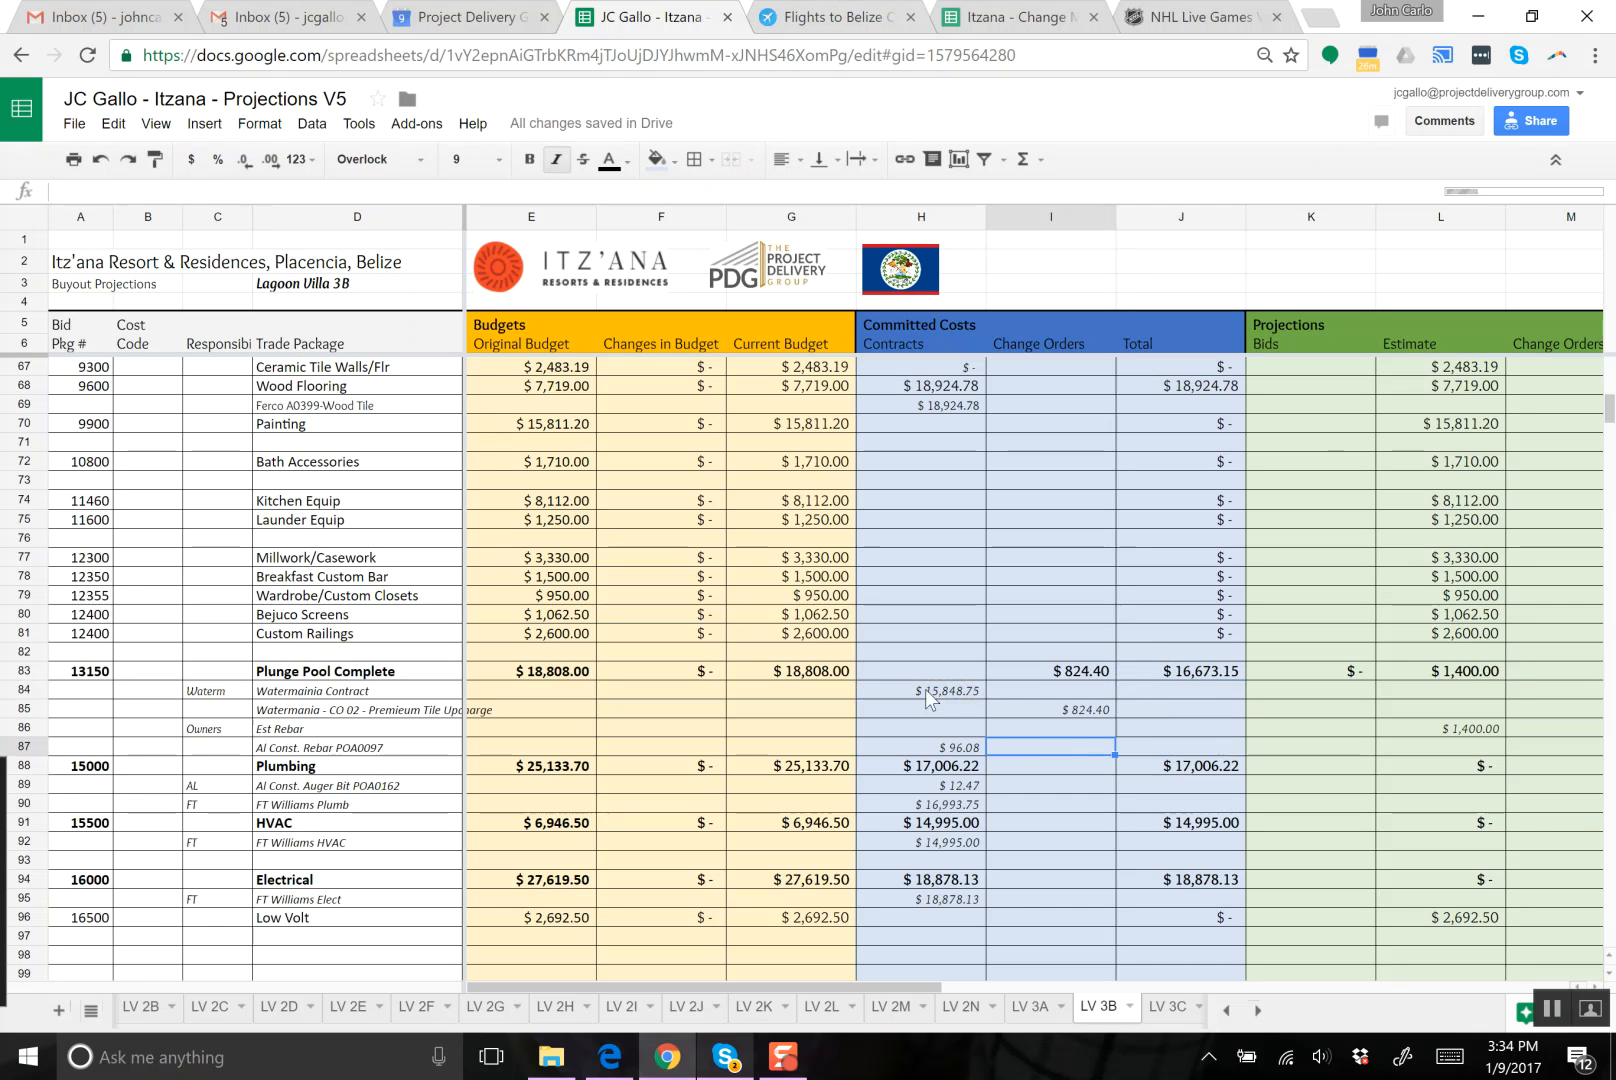
{"action": "left_click", "coordinate": [1030, 1006]}
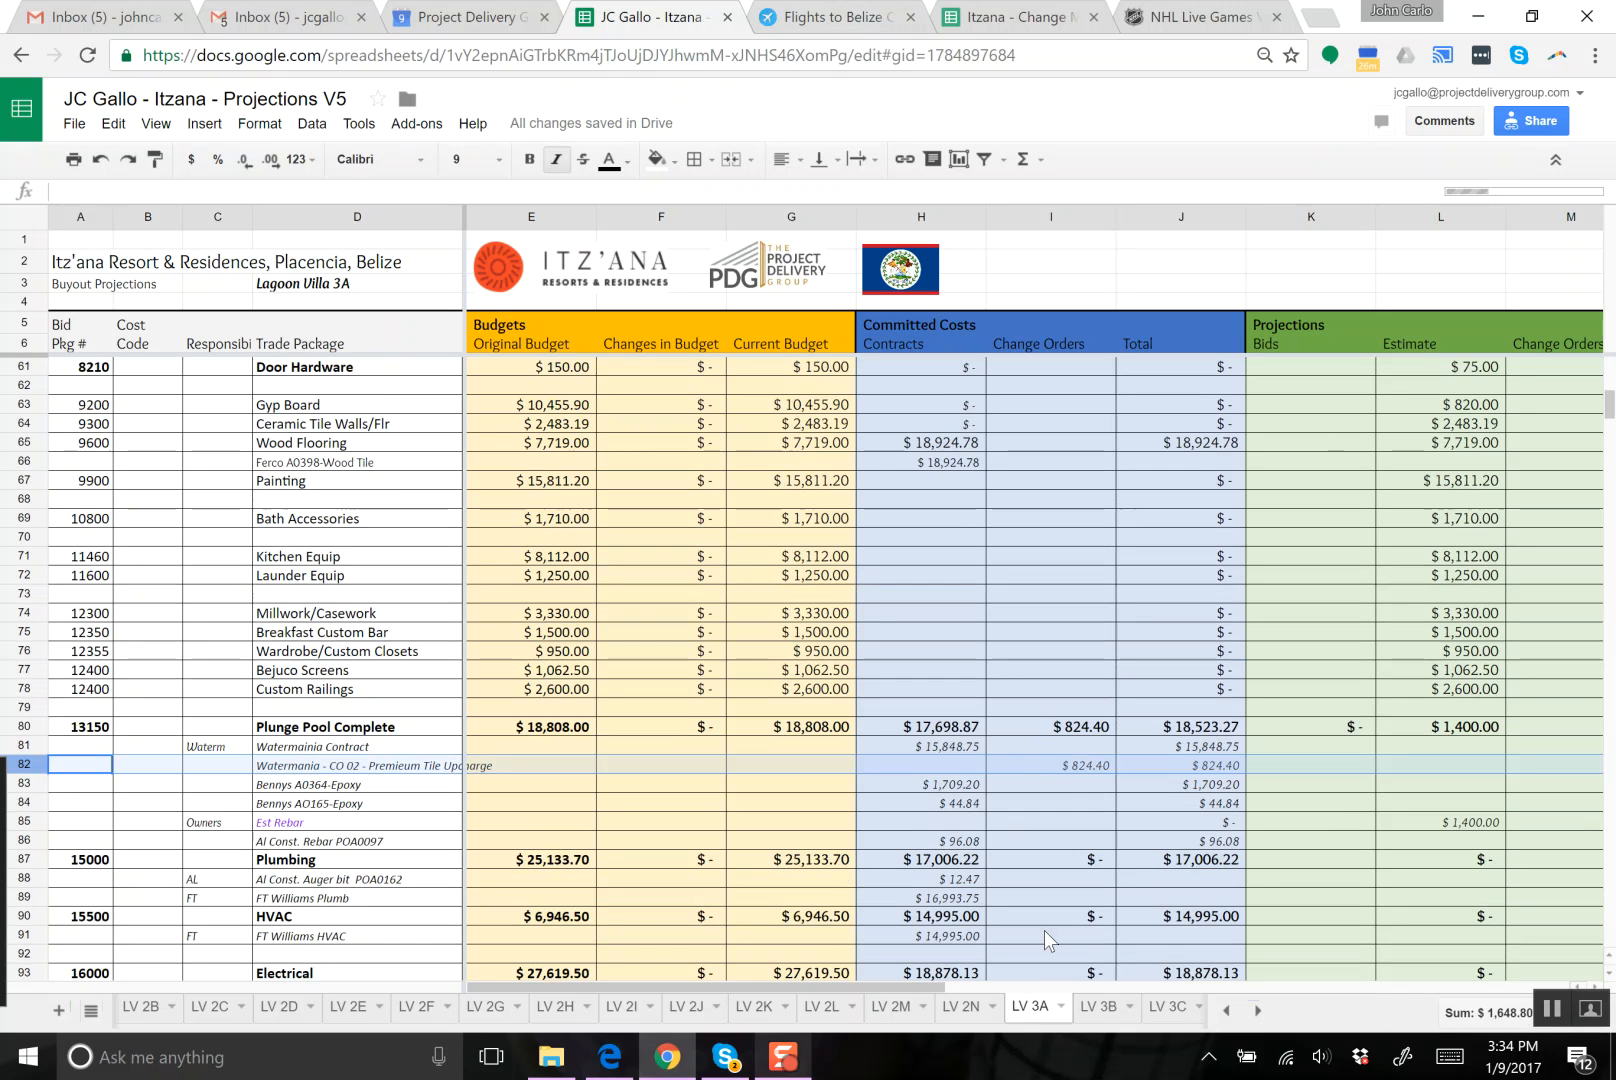
{"action": "left_click", "coordinate": [1100, 1006]}
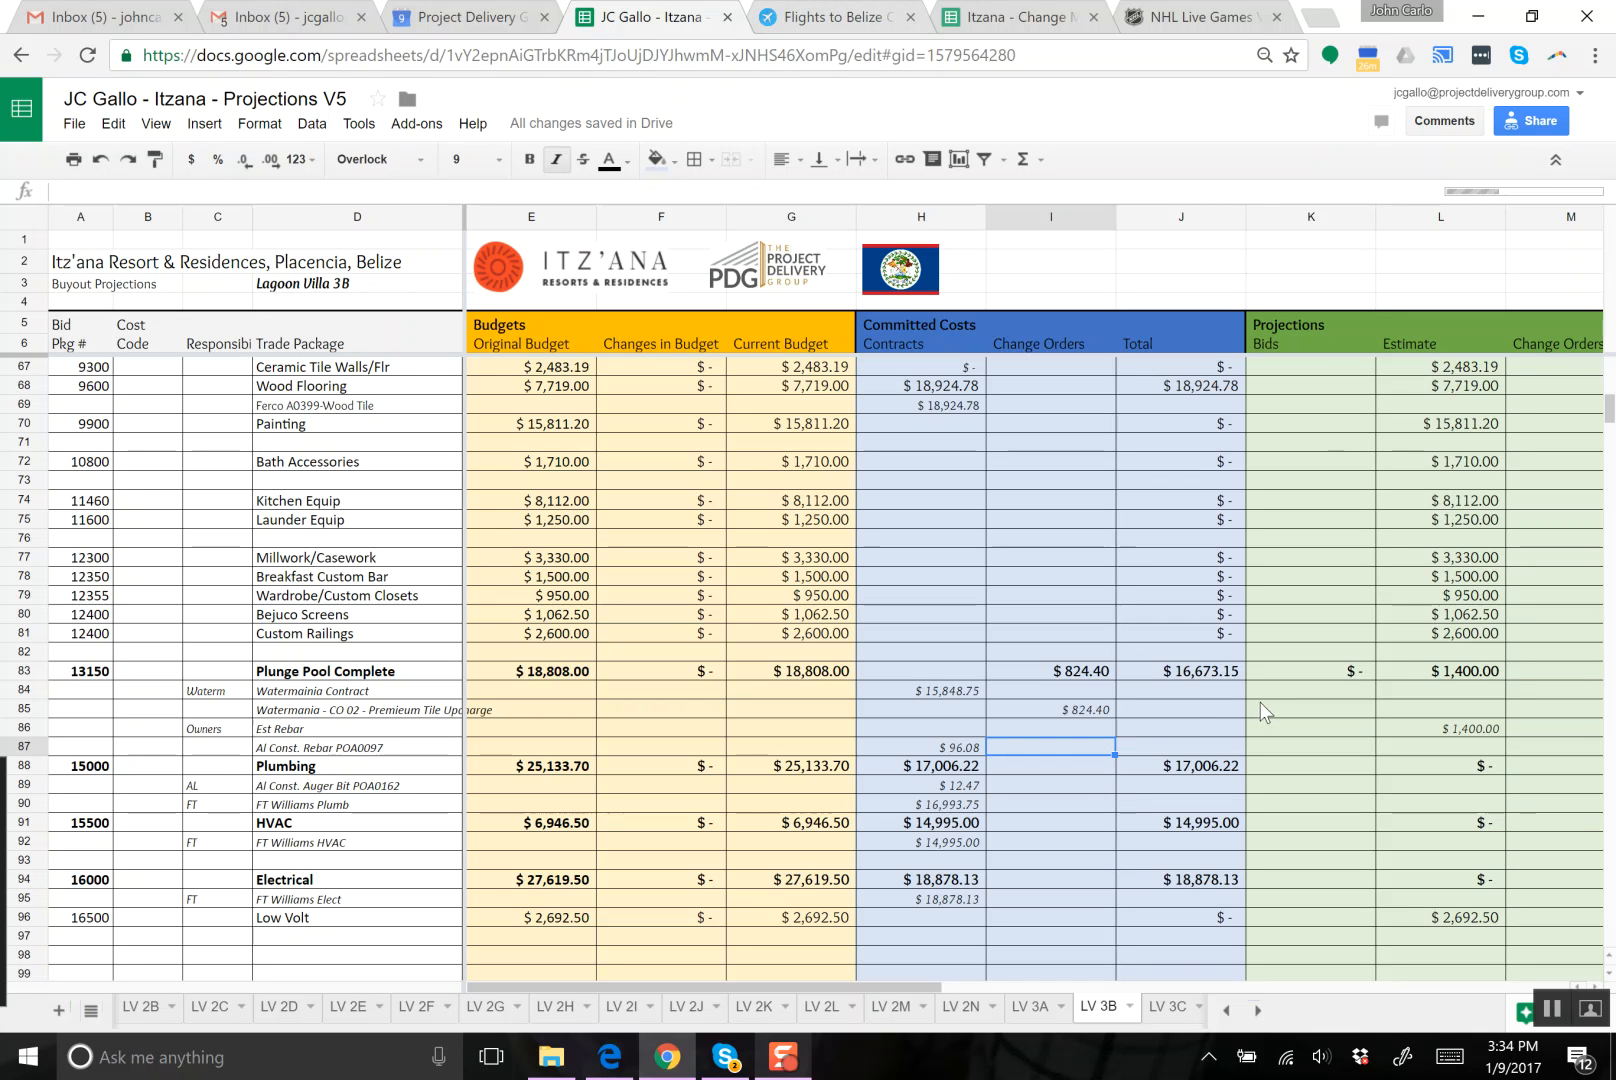
- Open LV 4A and insert a blank row above the Bennys AO165-Epoxy line under Plunge Pool Complete
{"action": "left_click", "coordinate": [1258, 1010]}
{"action": "left_click", "coordinate": [1258, 1010]}
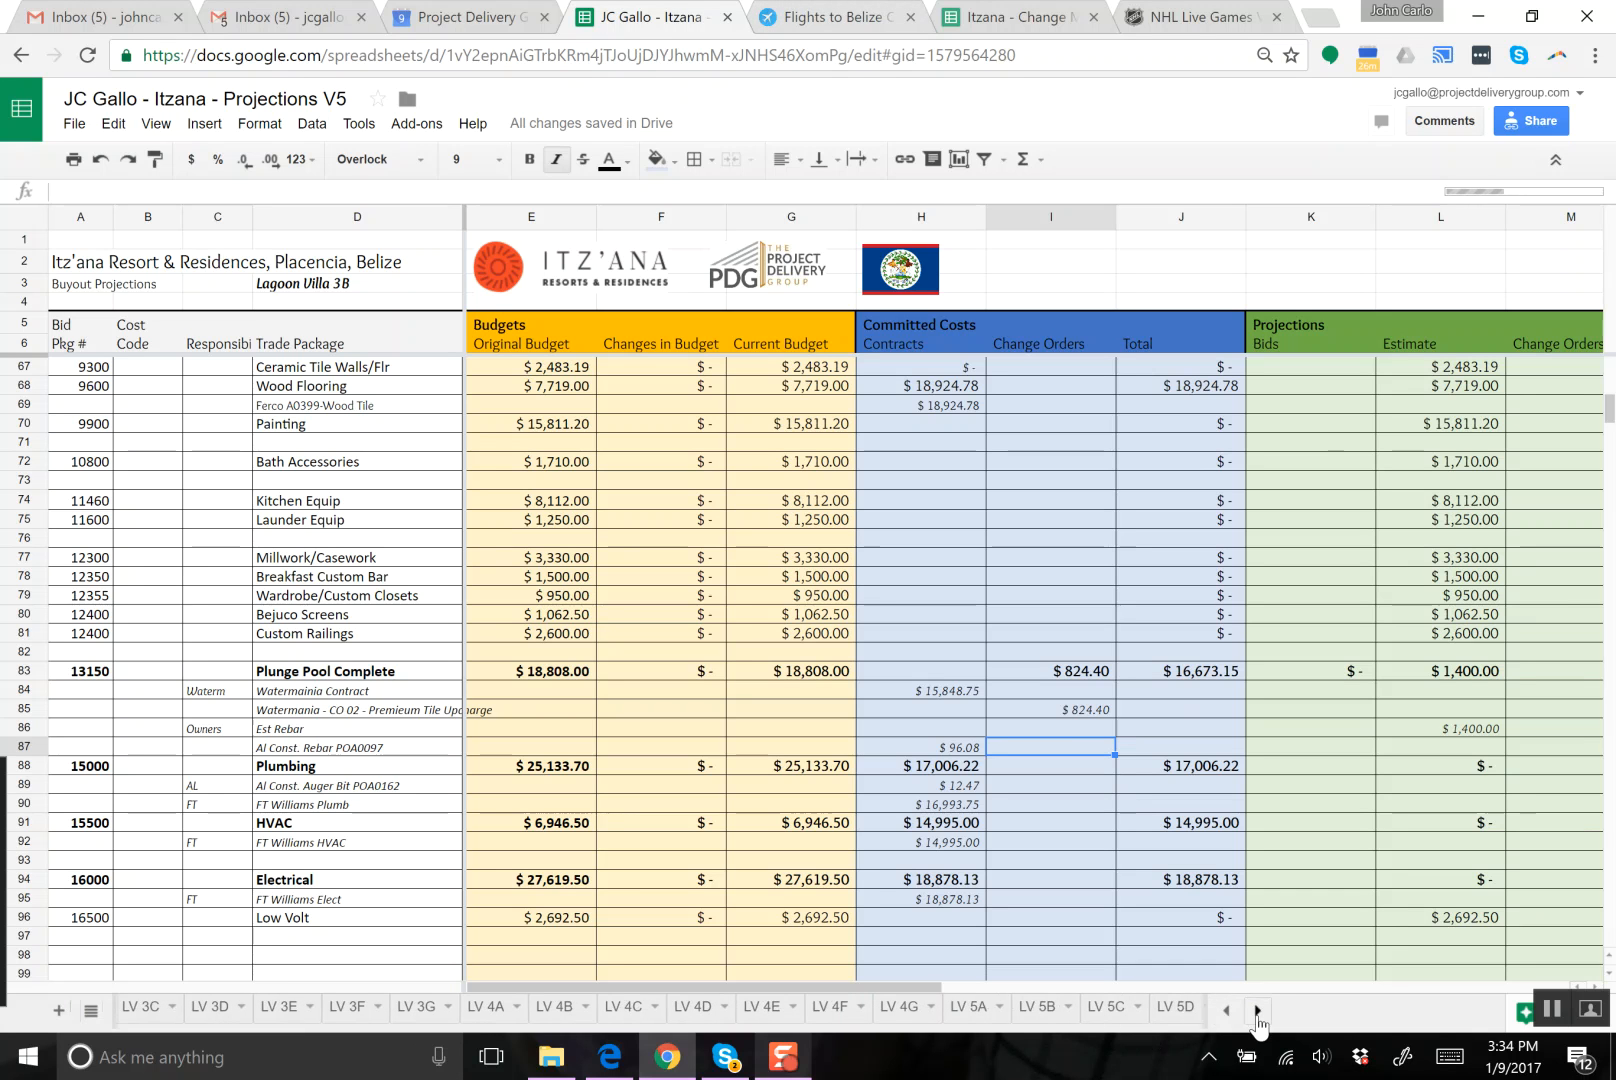
{"action": "left_click", "coordinate": [487, 1020]}
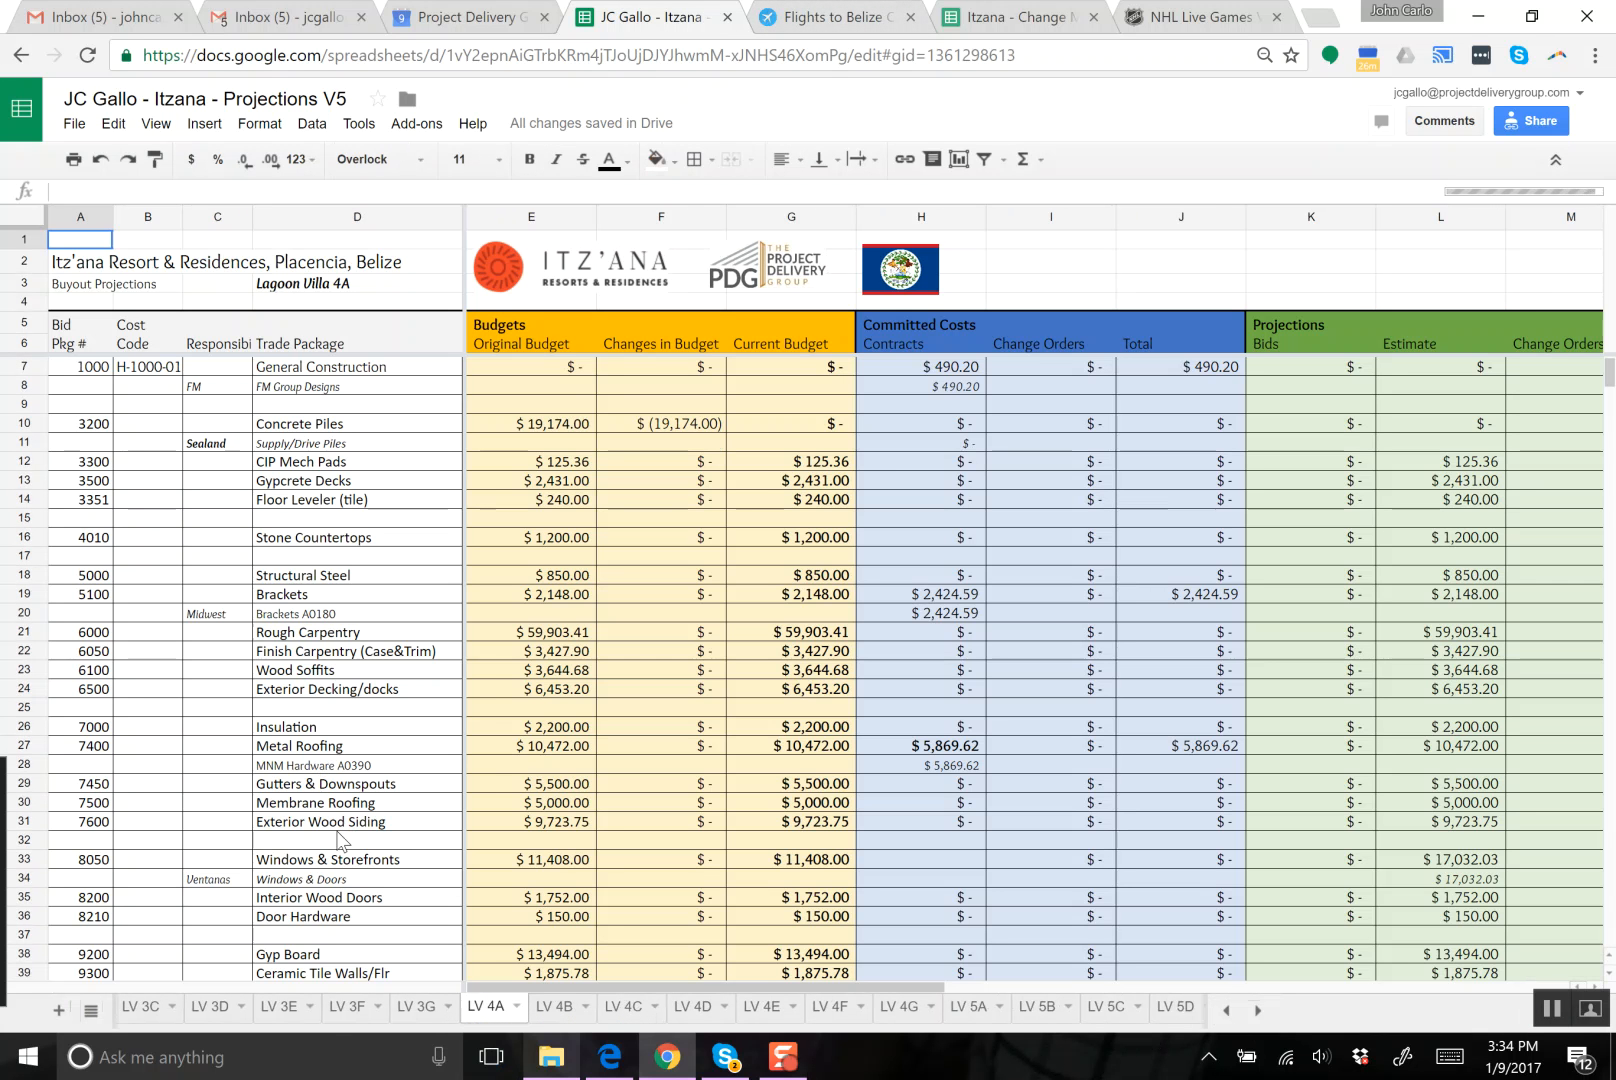
{"action": "left_click", "coordinate": [330, 821]}
{"action": "scroll", "coordinate": [350, 838], "scroll_direction": "down", "scroll_amount": 2}
{"action": "scroll", "coordinate": [352, 838], "scroll_direction": "down", "scroll_amount": 8}
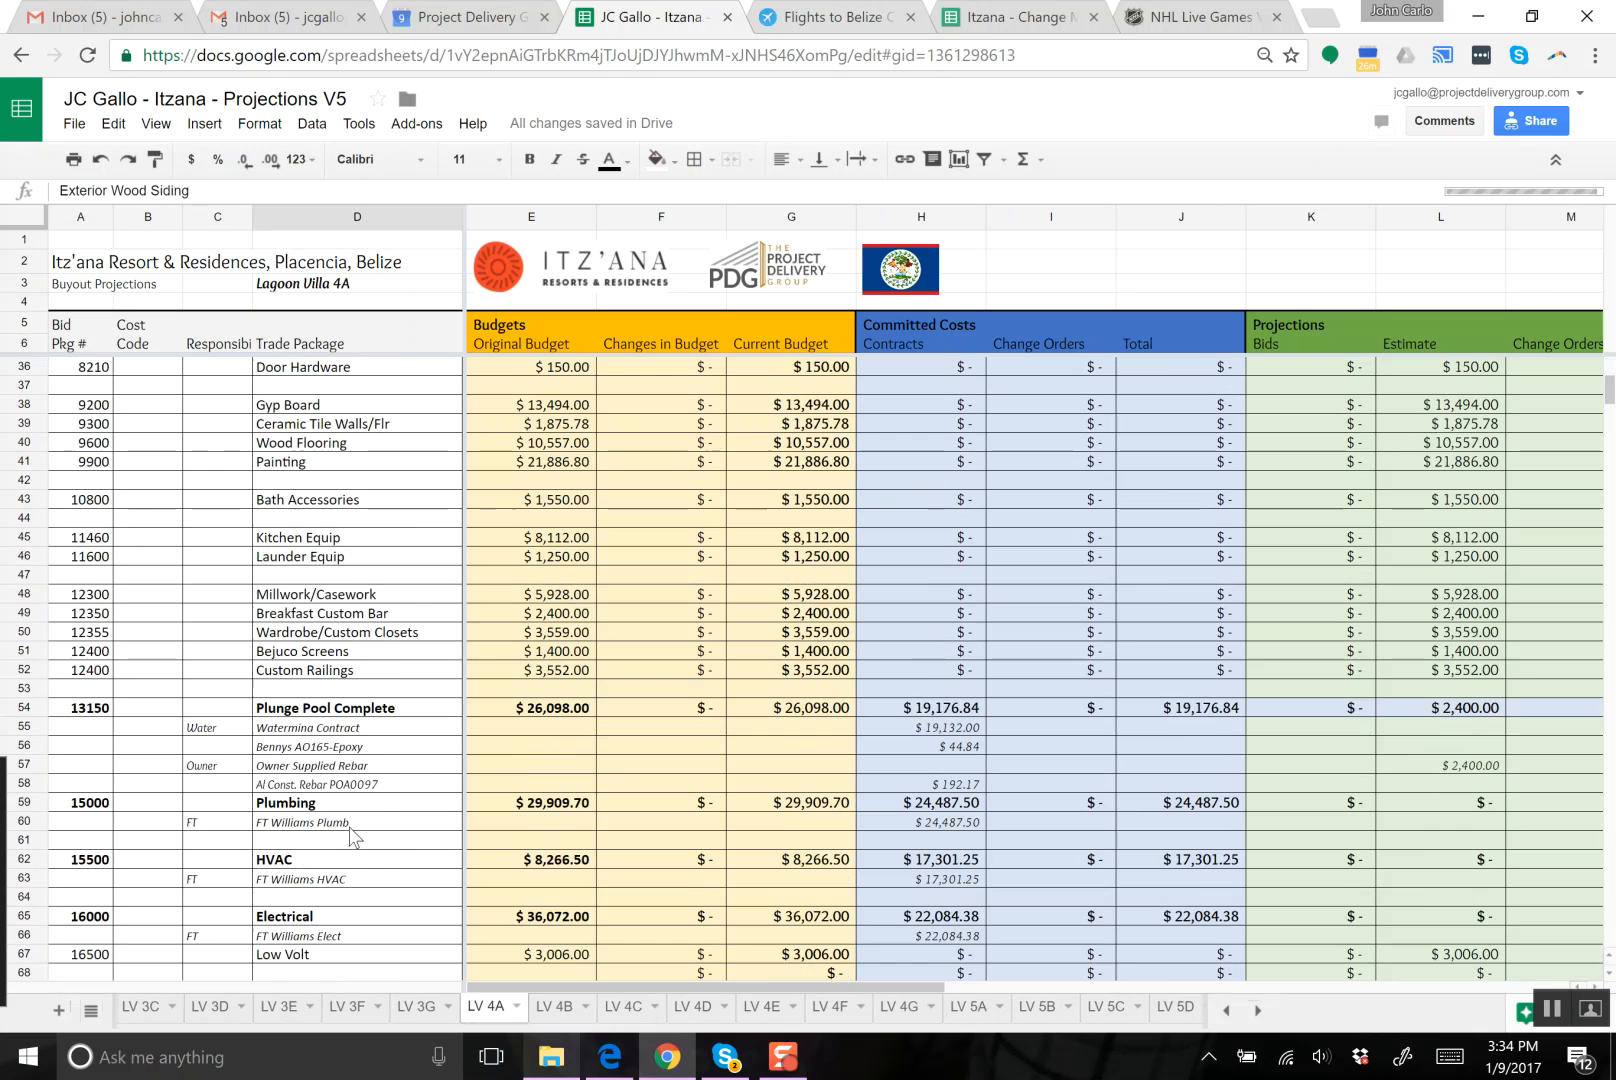
{"action": "left_click", "coordinate": [298, 750]}
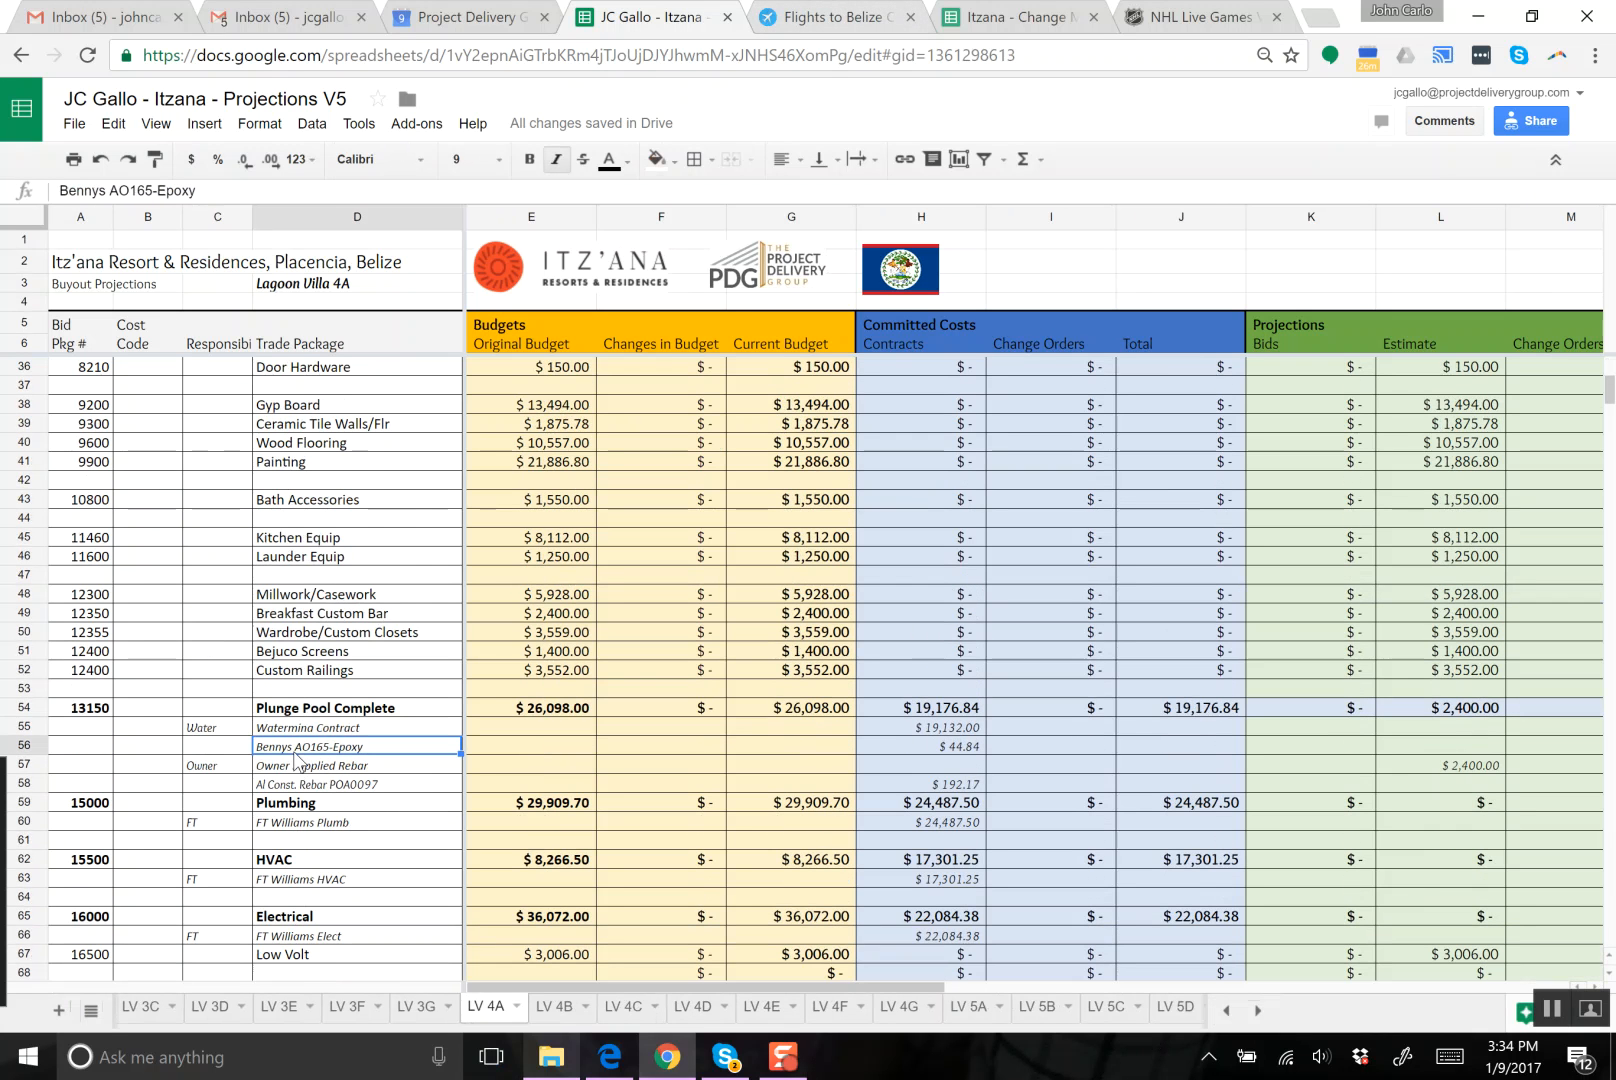
{"action": "left_click", "coordinate": [204, 123]}
{"action": "key", "text": "r"}
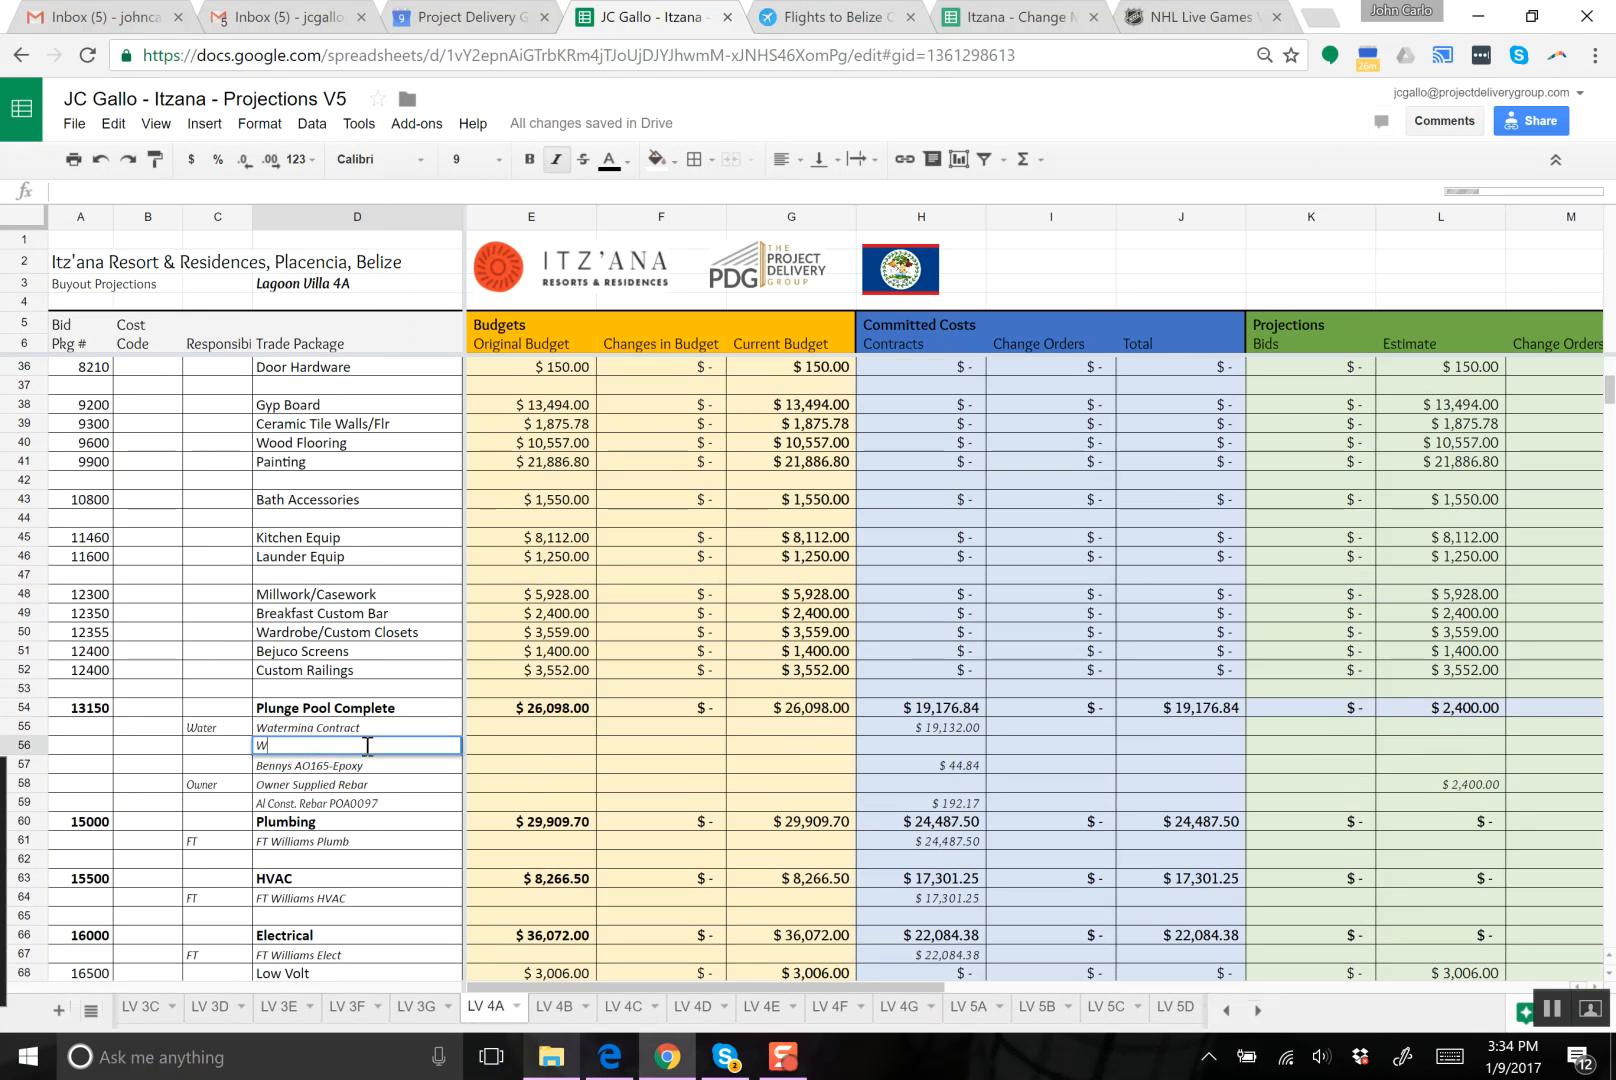
- Label the new row's trade package "Watermania - CO 02 - Premieum Tile Upcharge"
{"action": "type", "text": "Watermania"}
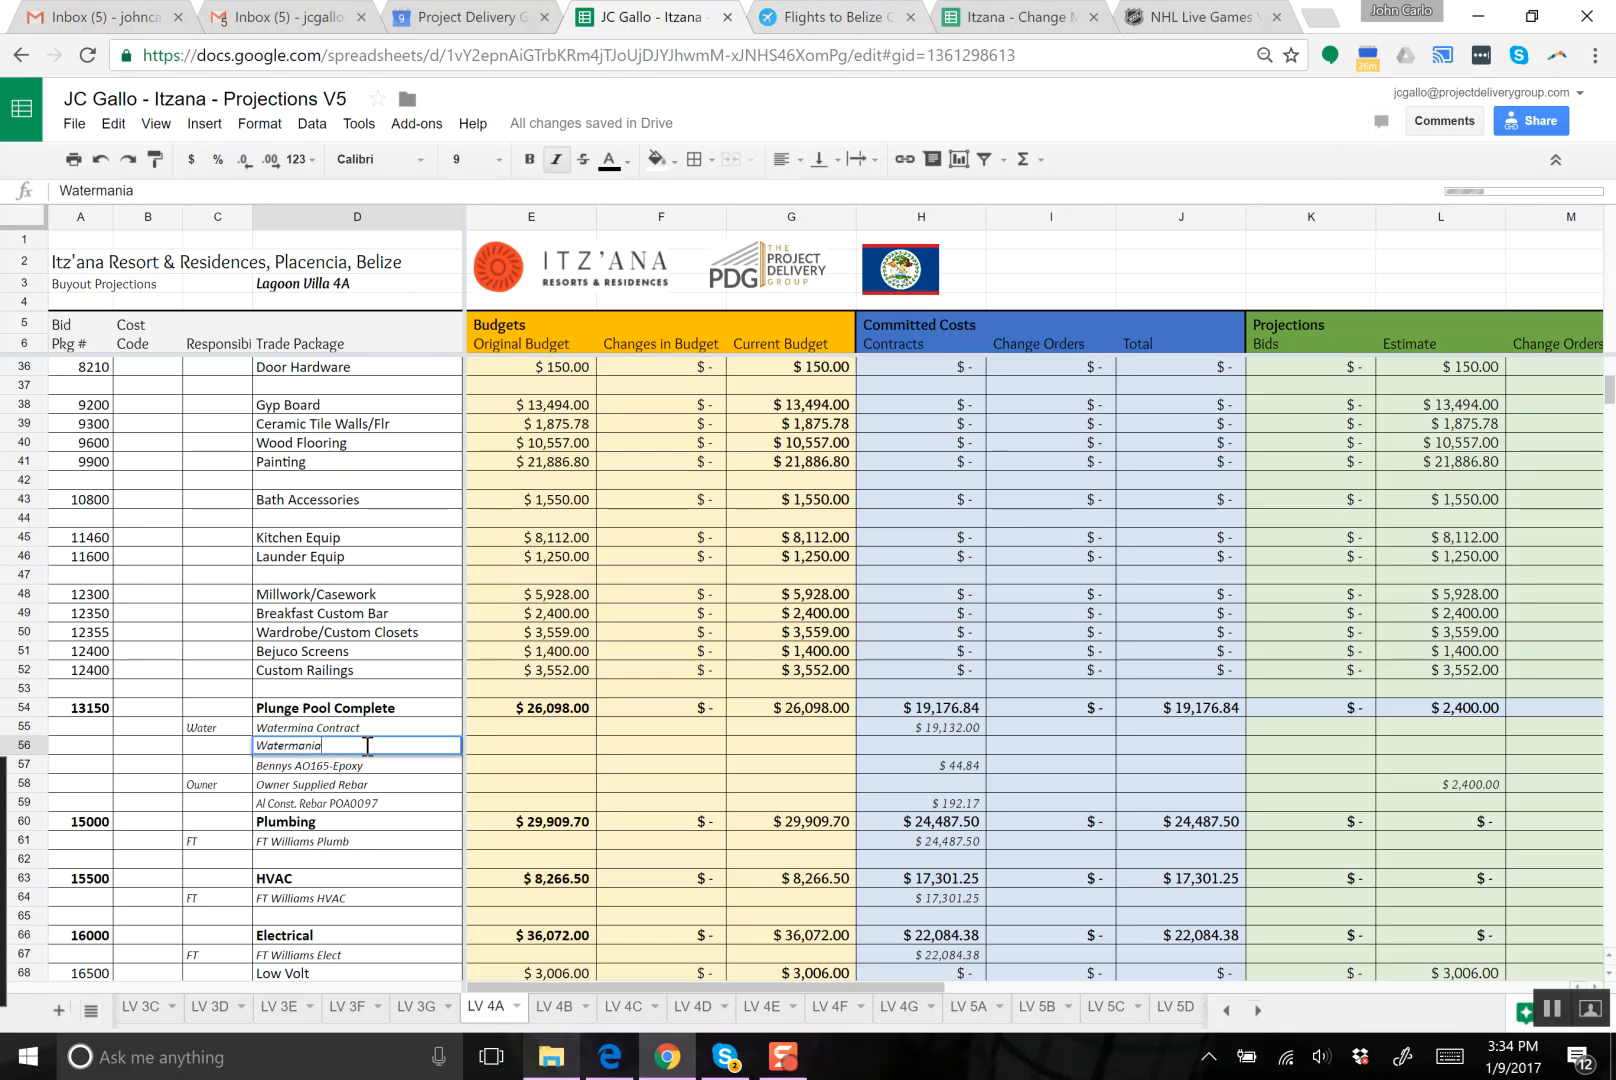
{"action": "type", "text": " - COP 02 - Premieum Tile Upc"}
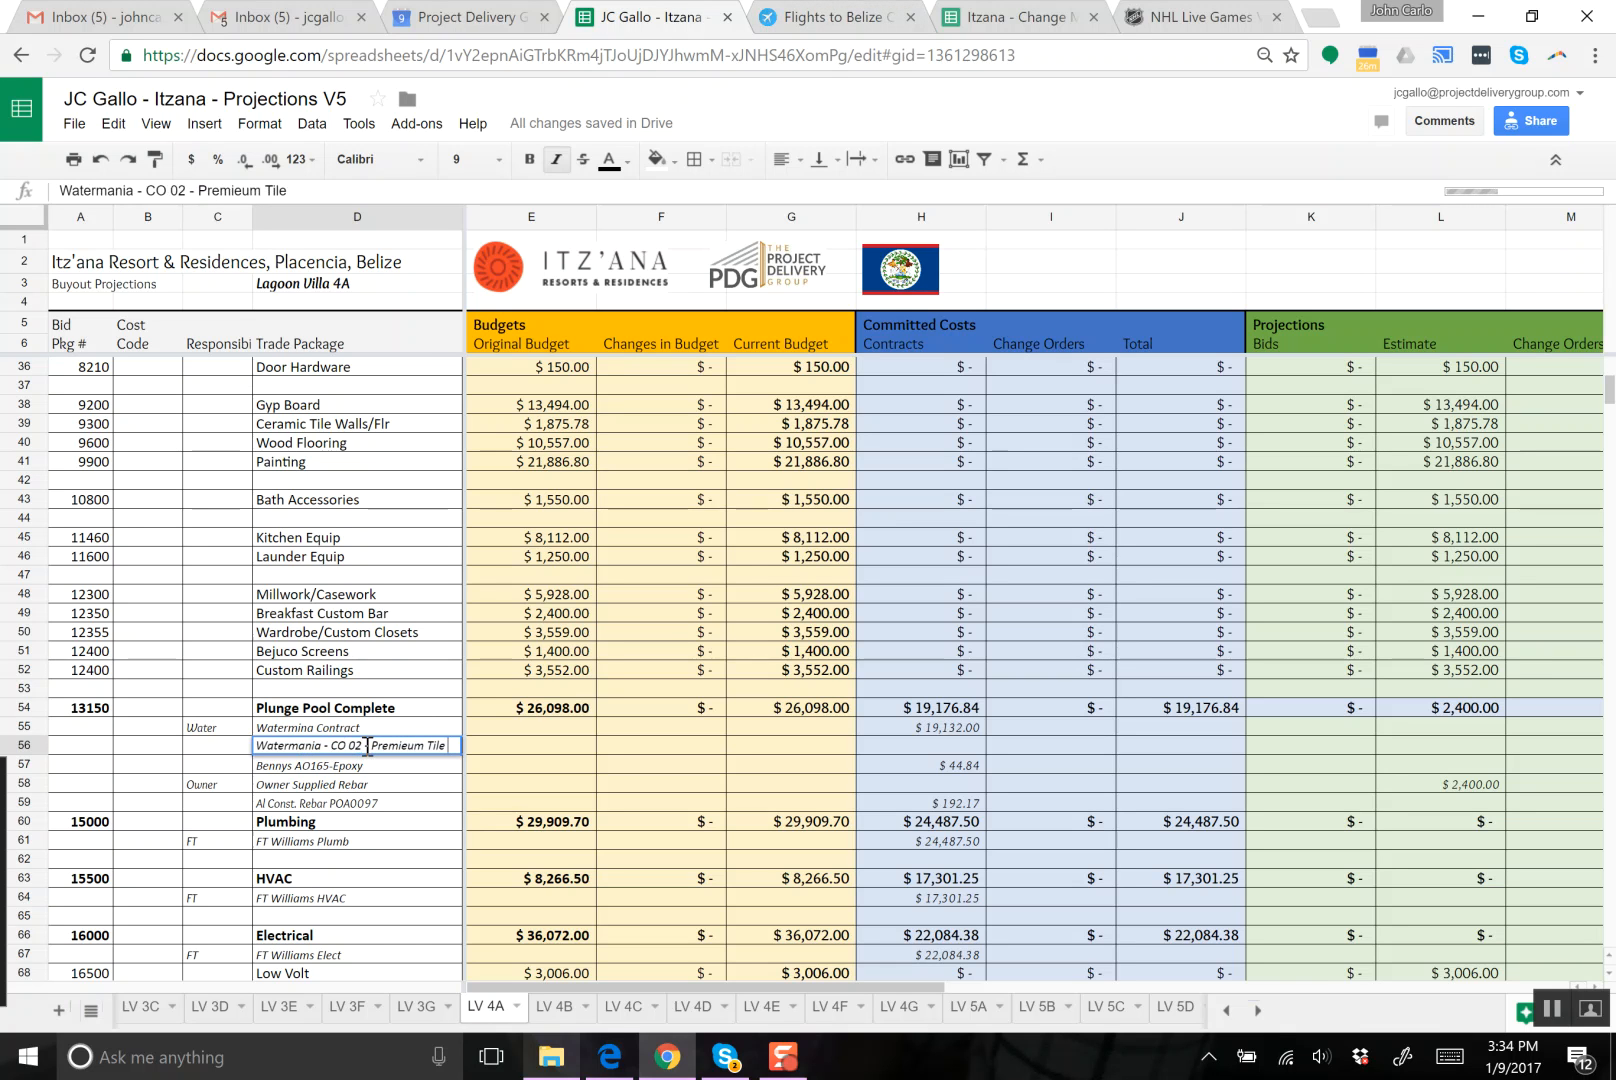
{"action": "type", "text": "har"}
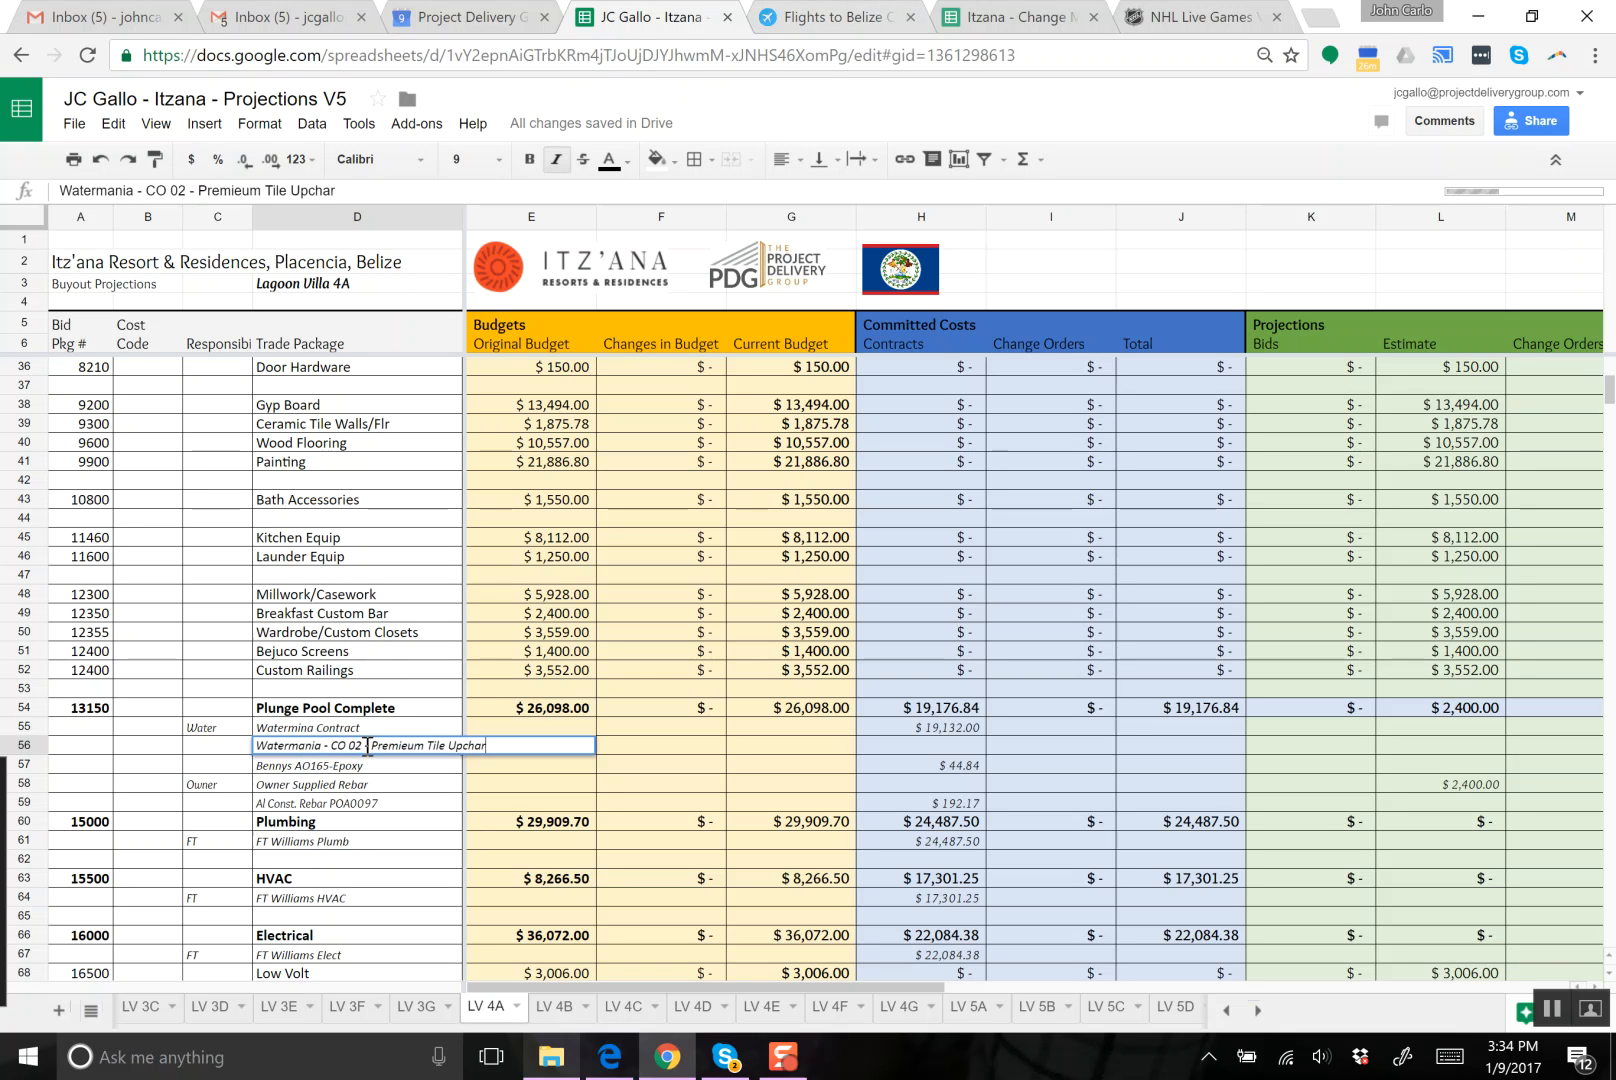
{"action": "key", "text": "Return"}
{"action": "key", "text": "Up"}
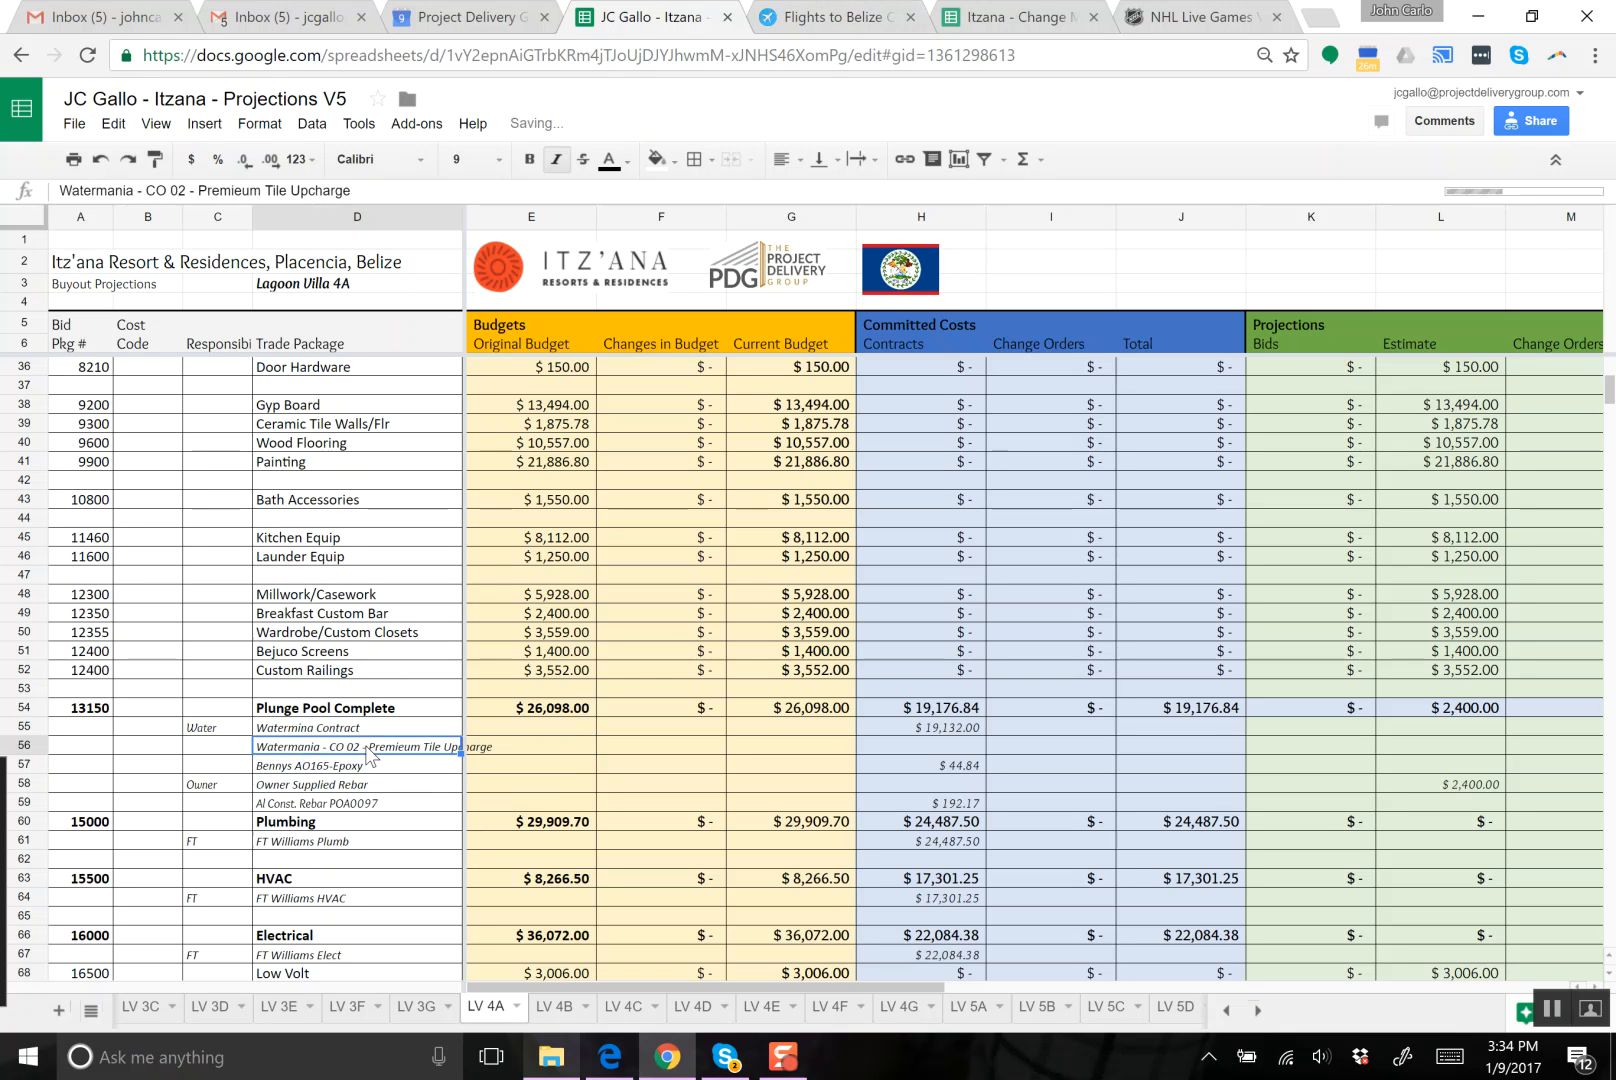
- Select the Change Orders cell of the CO 02 row on LV 4A and look up the 4 Bedroom tile upcharge in the Edge PDF
{"action": "key", "text": "Right"}
{"action": "key", "text": "Right"}
{"action": "key", "text": "Right"}
{"action": "key", "text": "Right"}
{"action": "key", "text": "Right"}
{"action": "key", "text": "Left"}
{"action": "key", "text": "Right"}
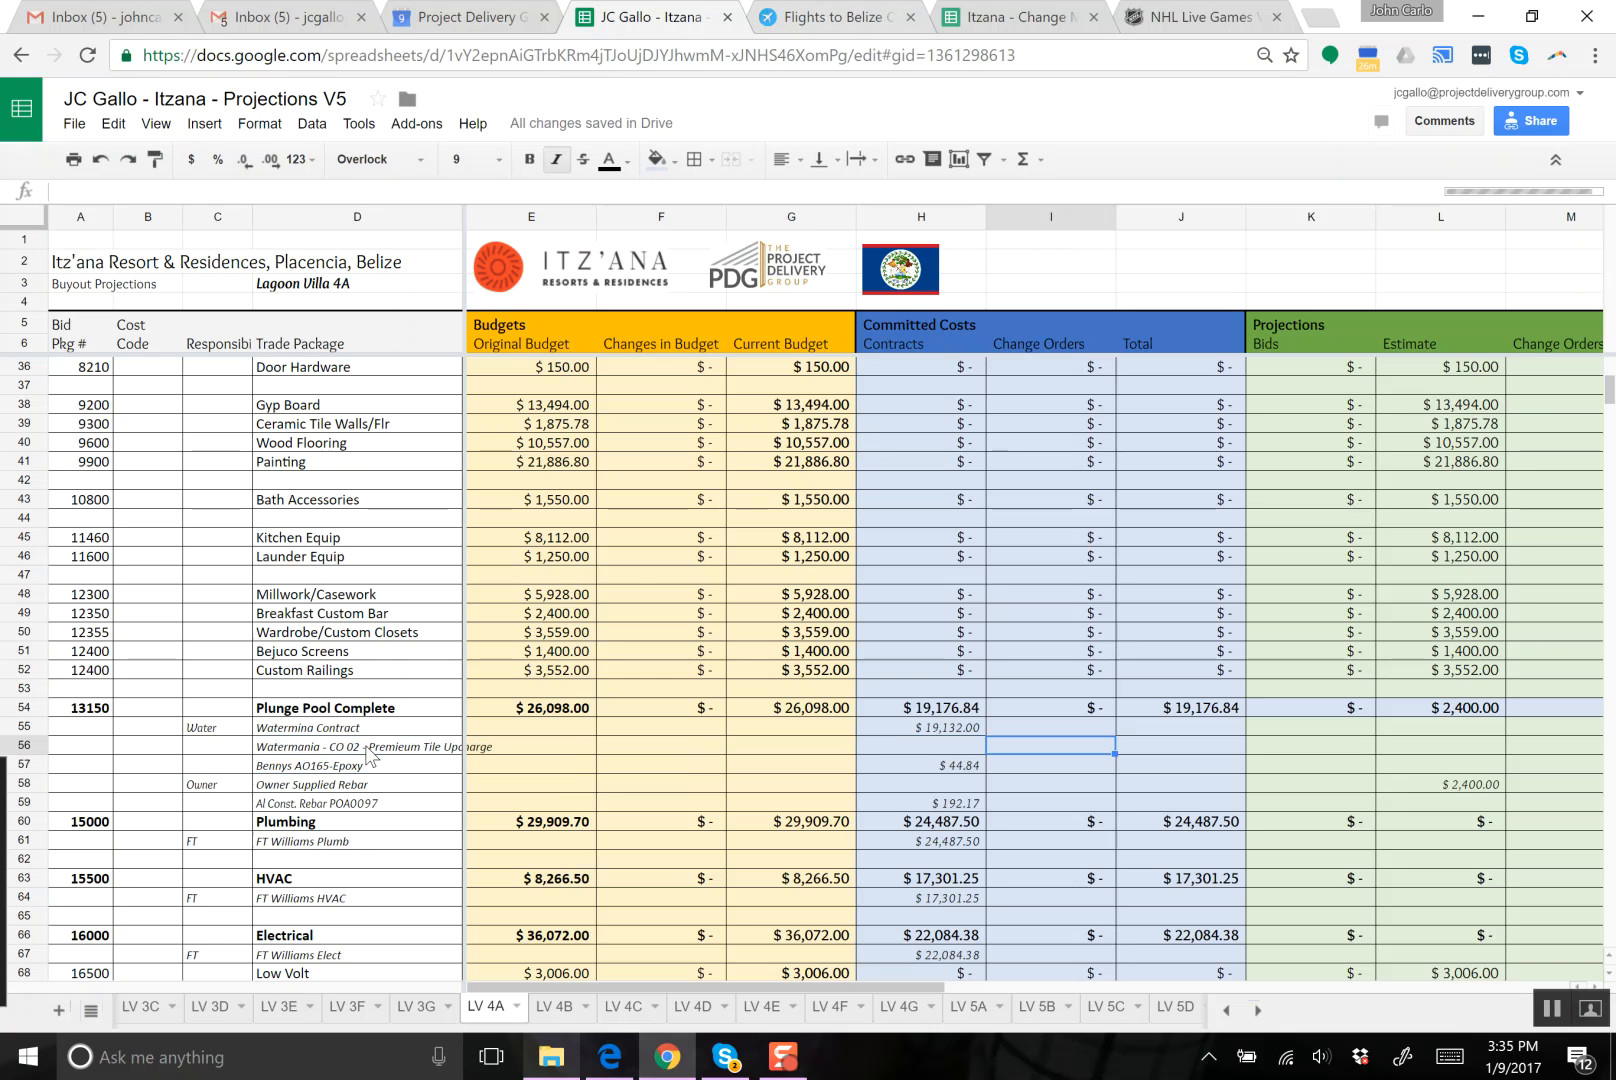
{"action": "type", "text": "="}
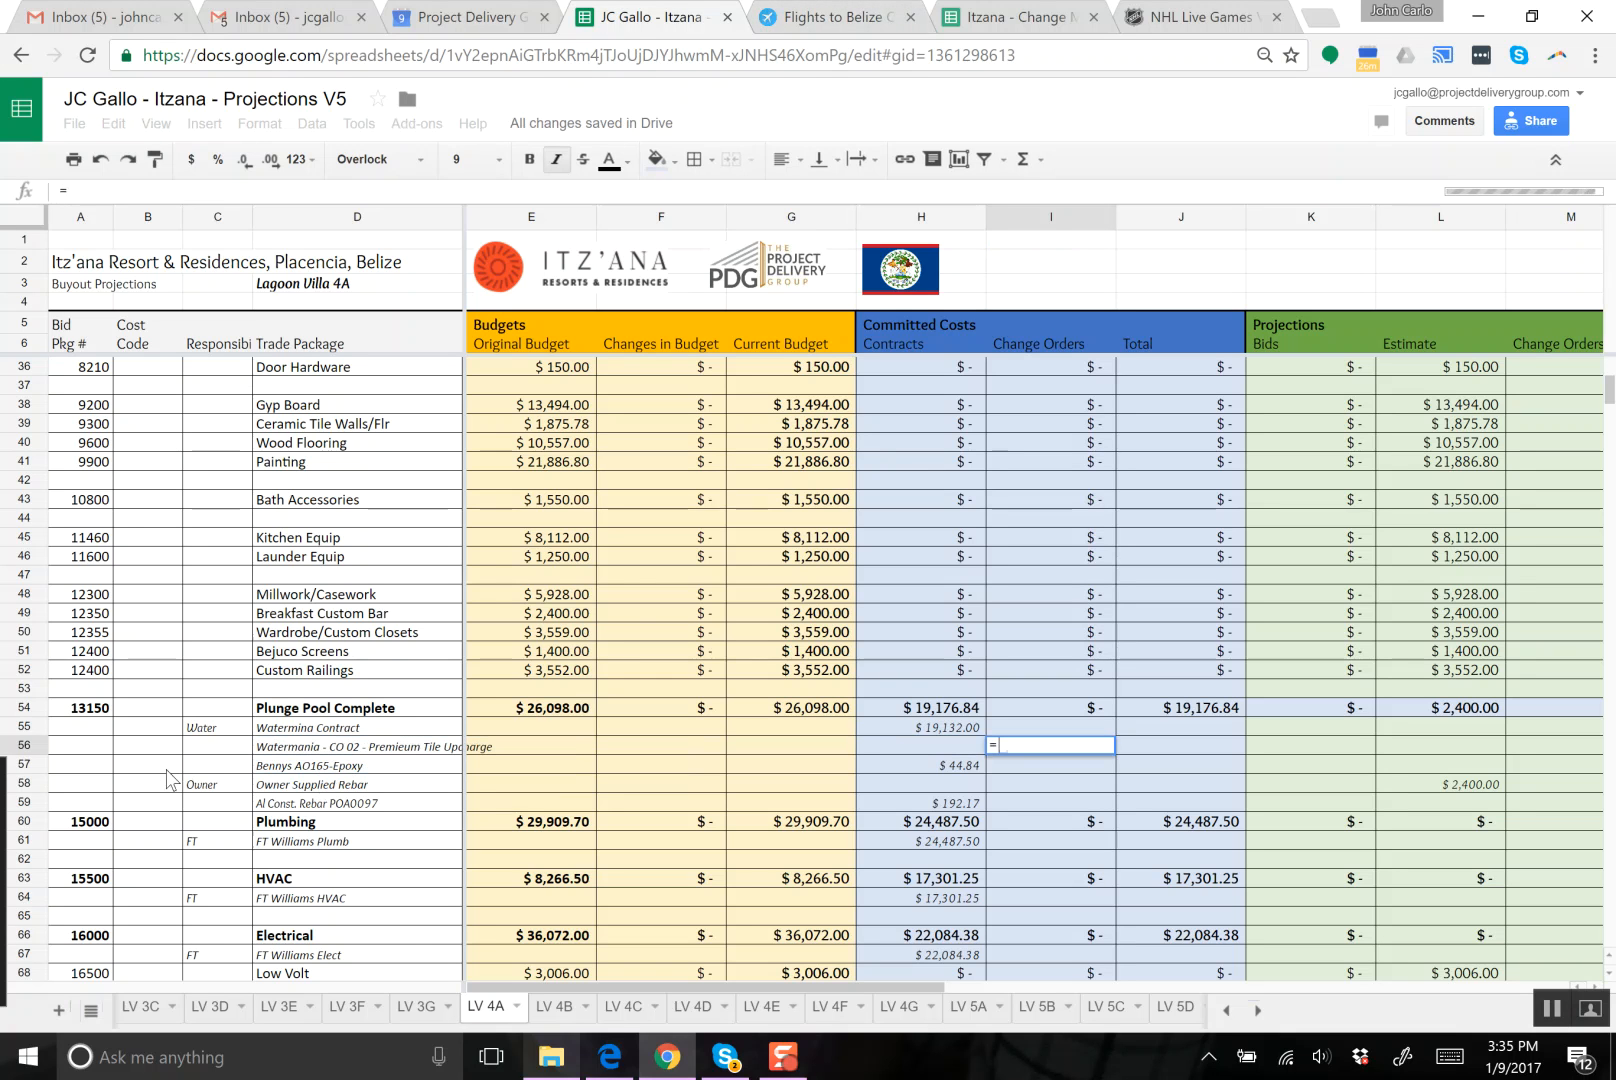
{"action": "key", "text": "Escape"}
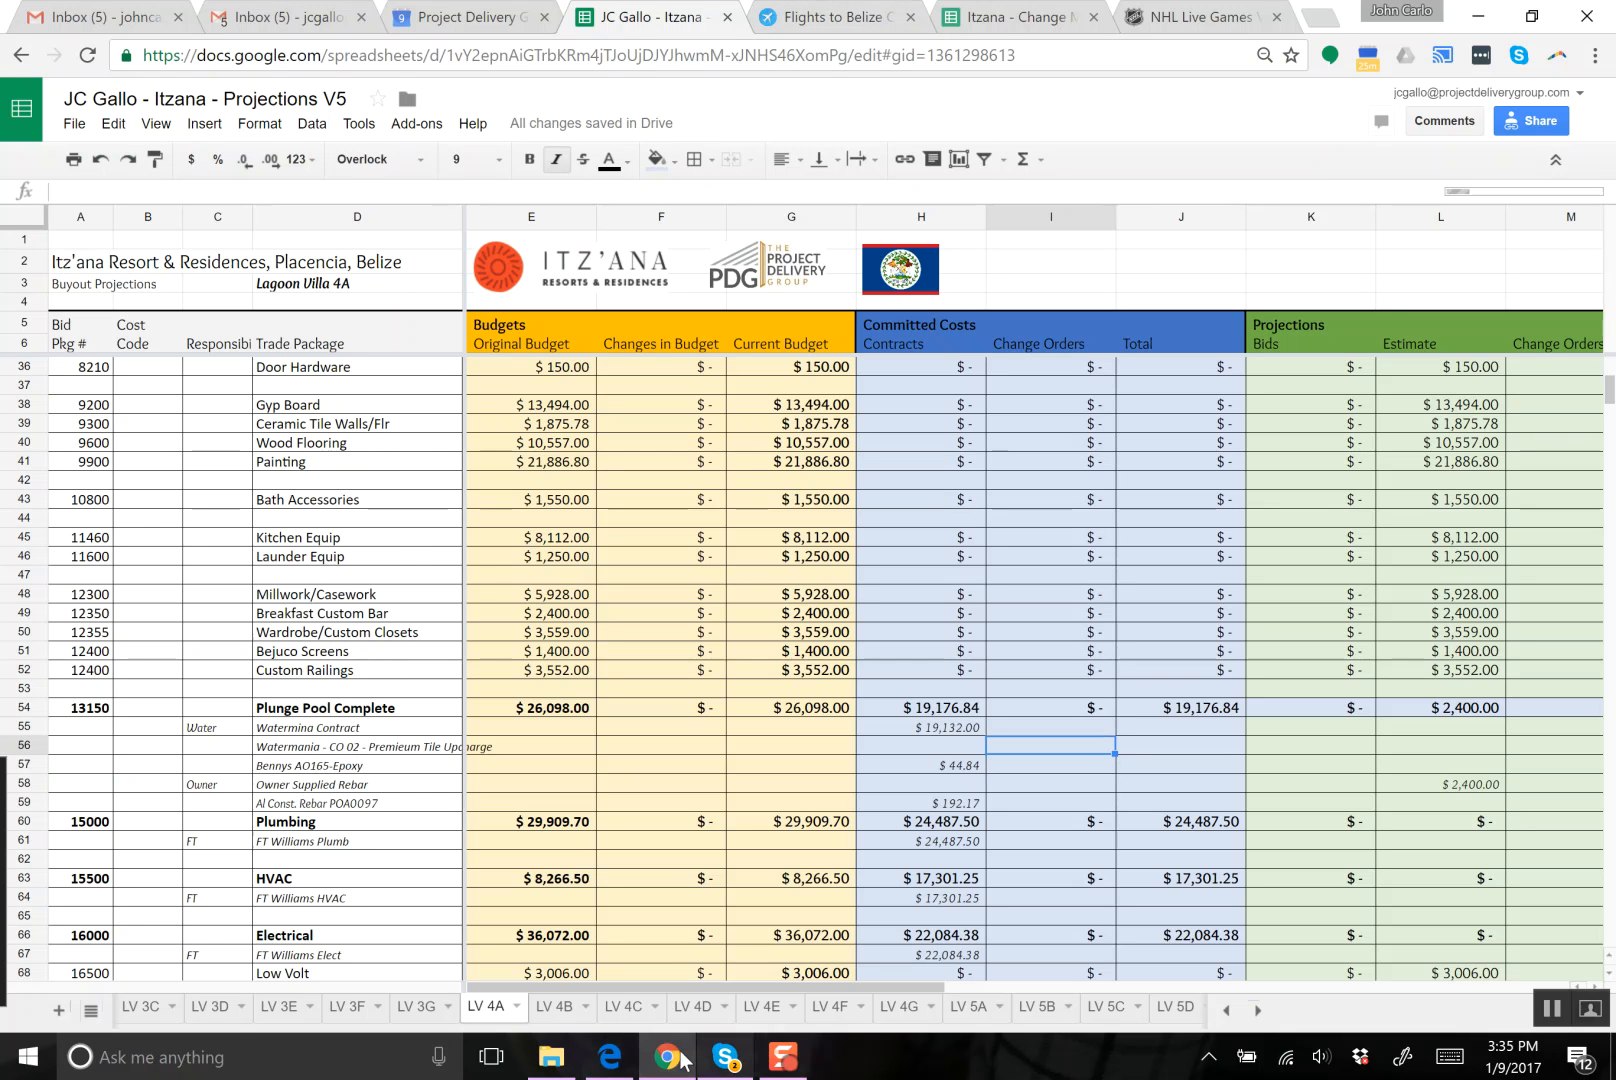
{"action": "left_click", "coordinate": [626, 1060]}
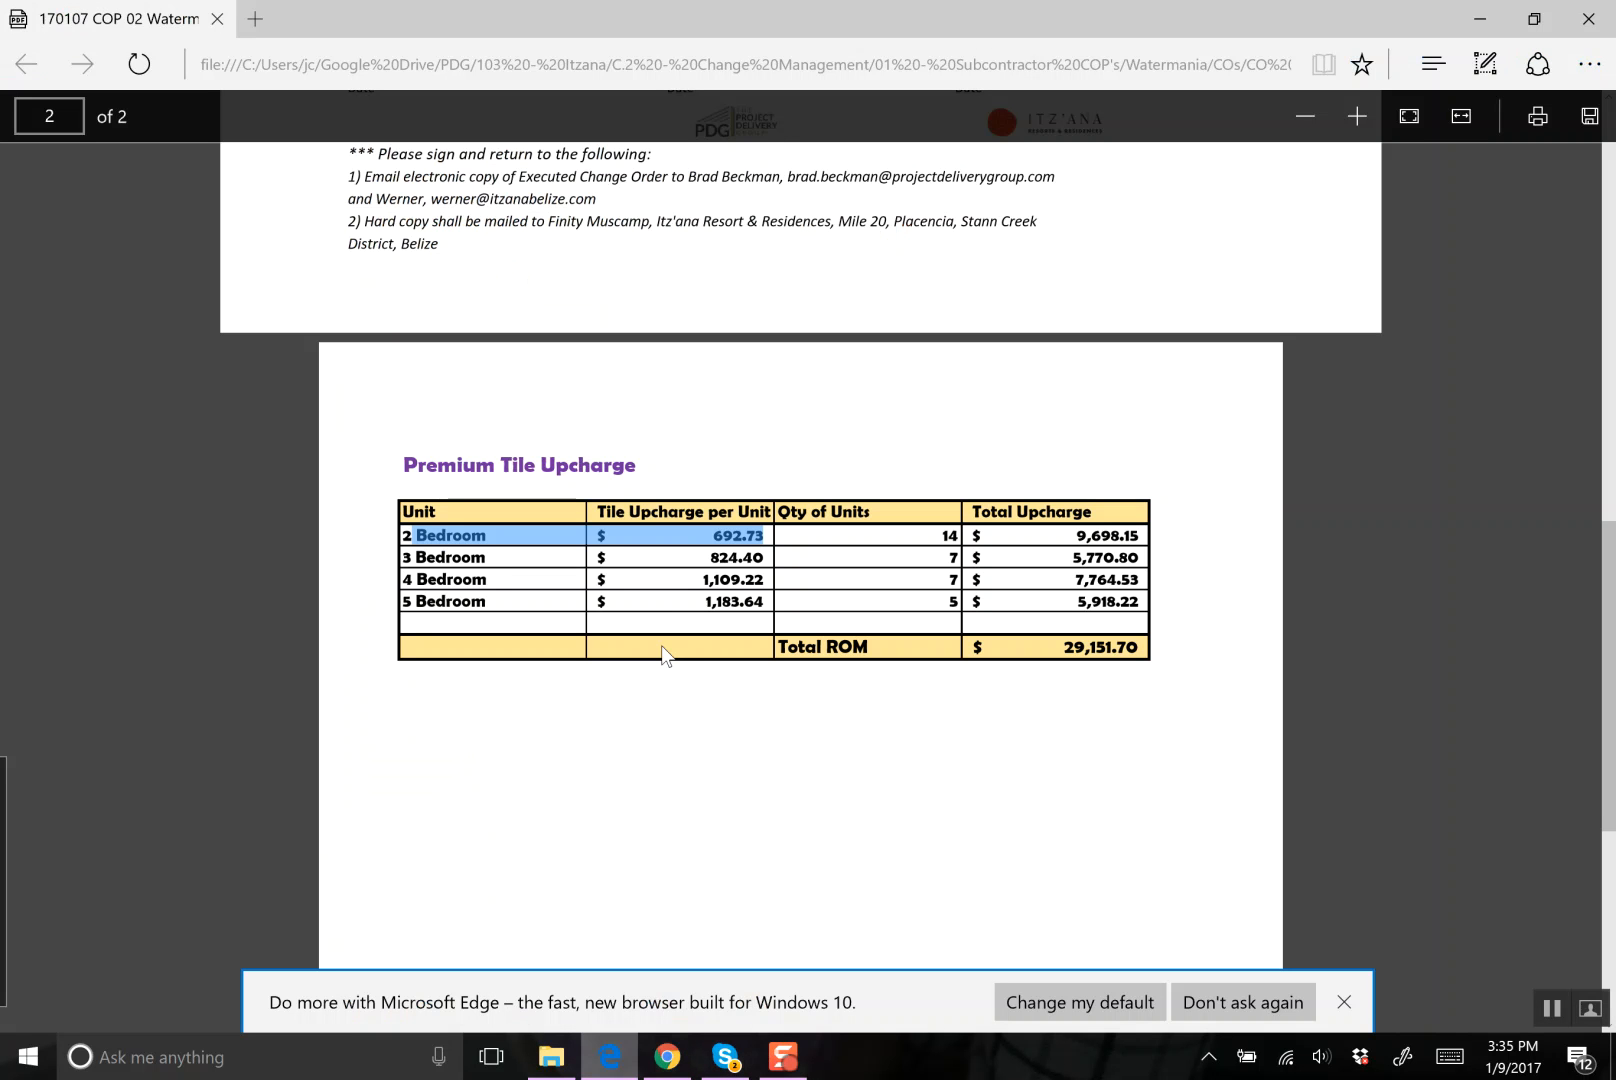
{"action": "double_click", "coordinate": [771, 582]}
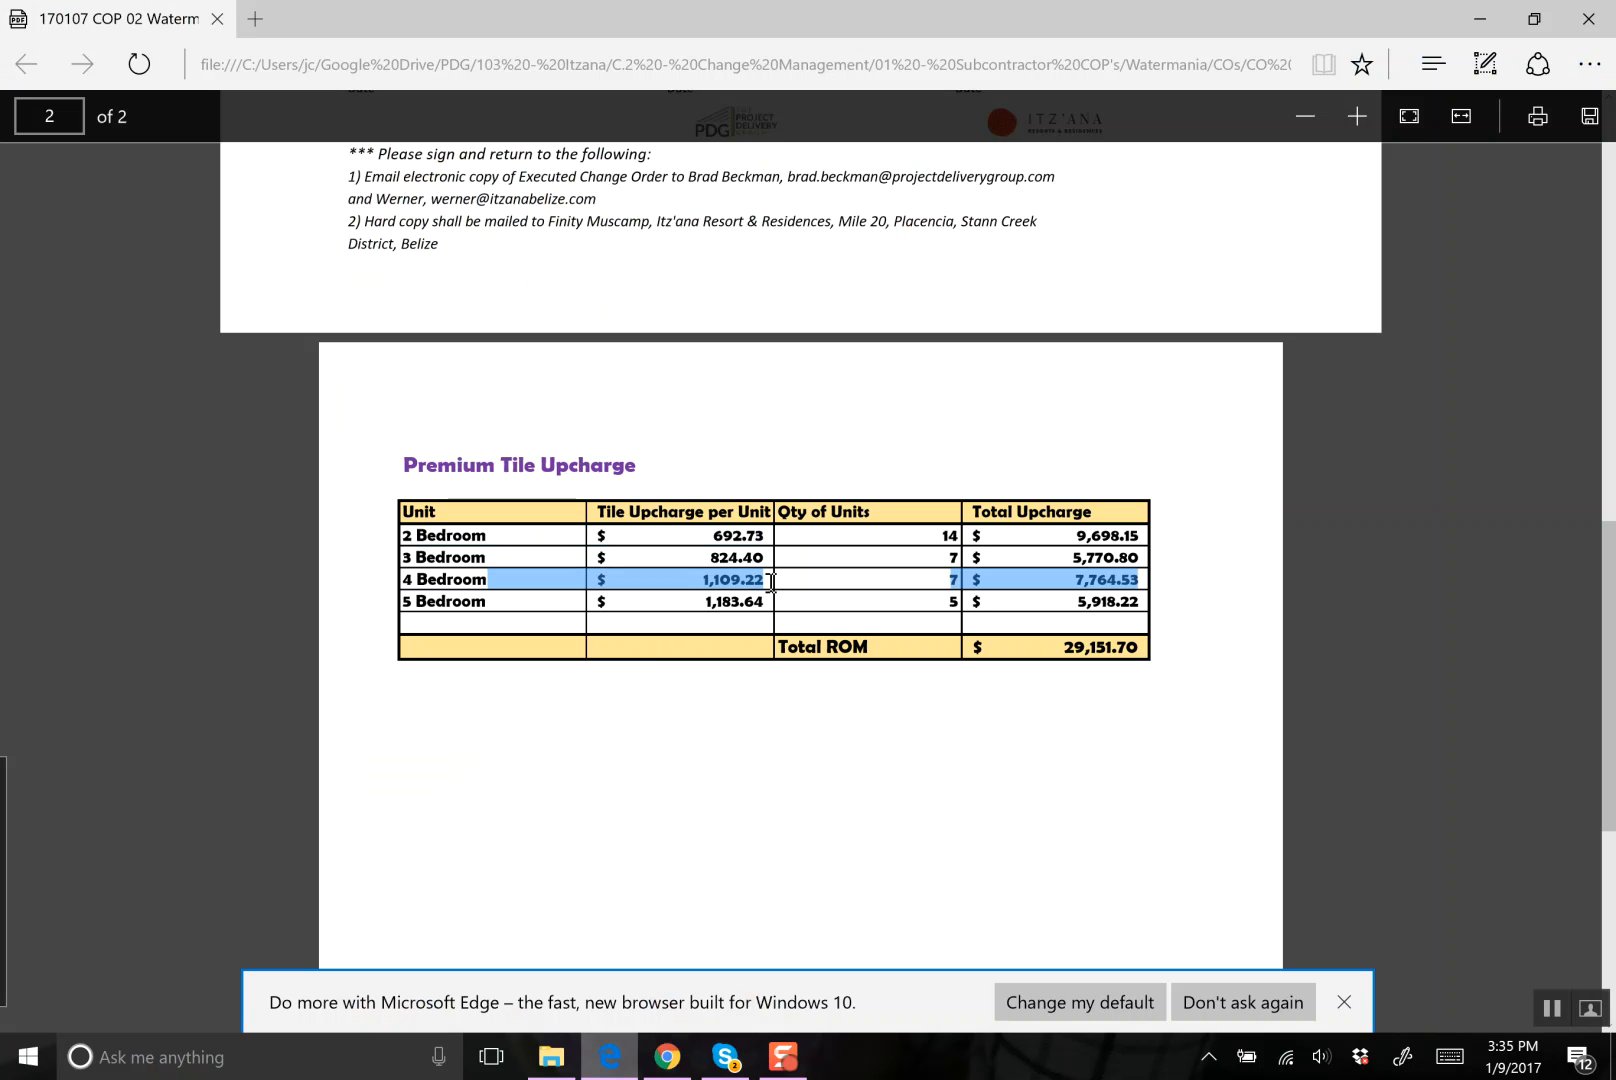
{"action": "left_click", "coordinate": [787, 615]}
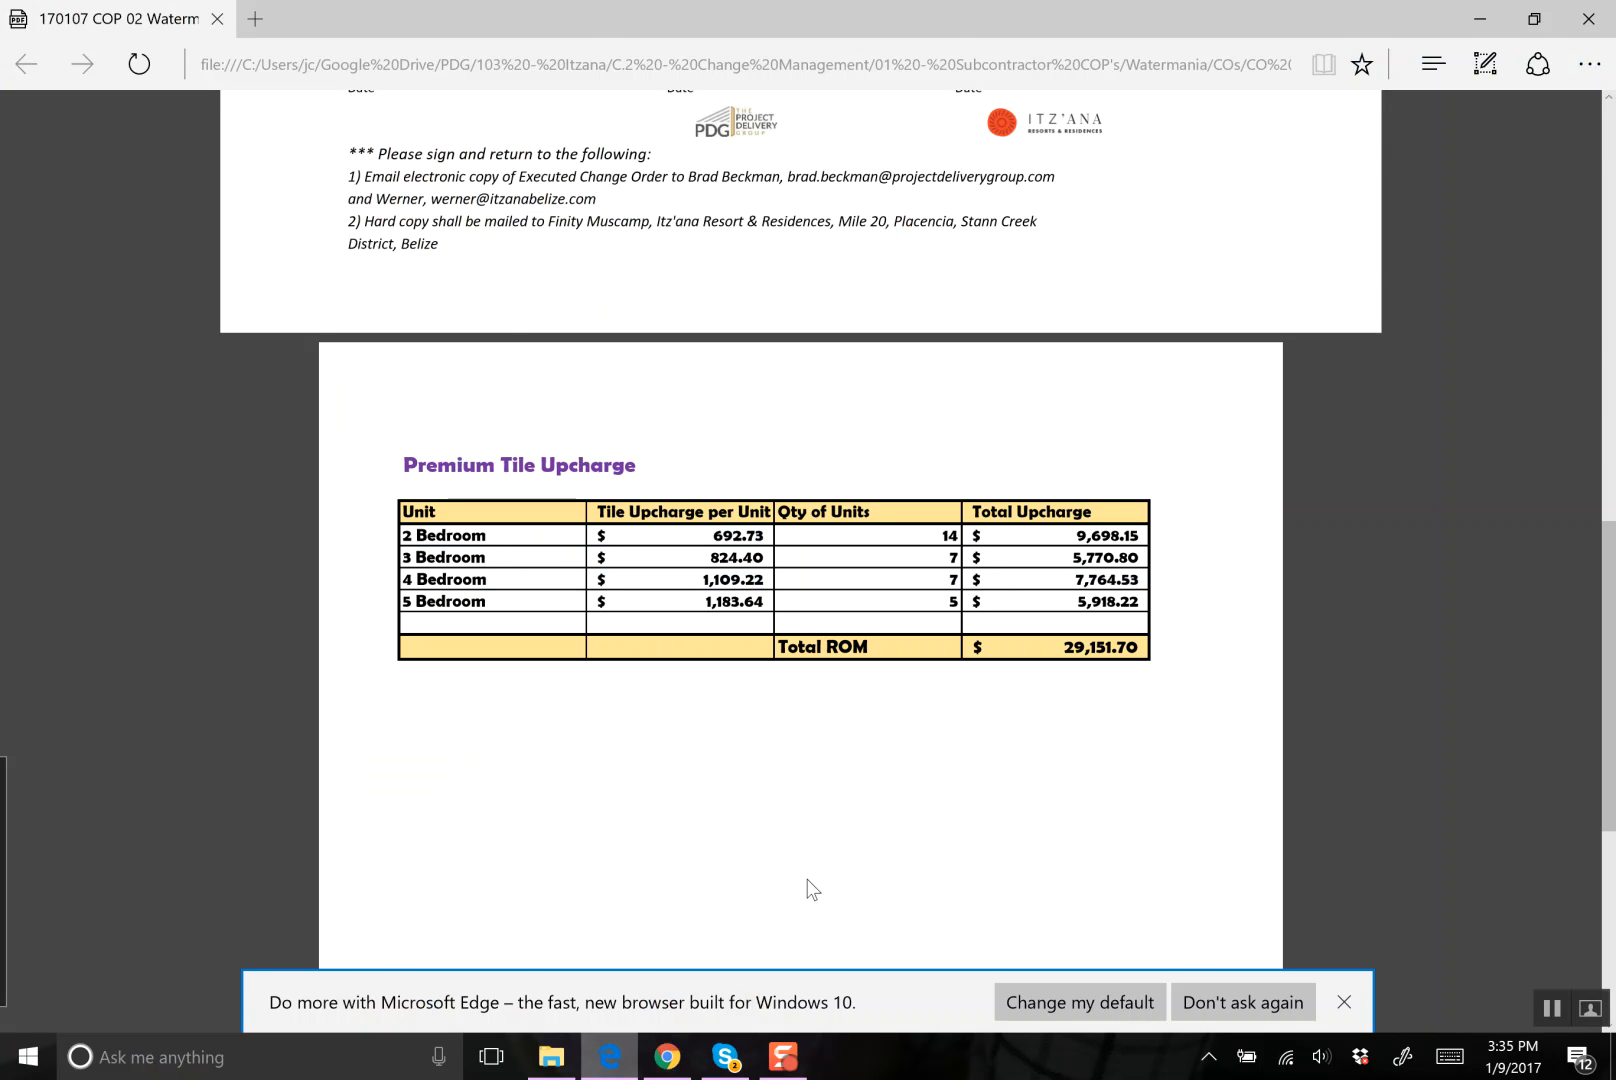
- Return to the spreadsheet in Chrome and enter 1102.22 as the committed change order in I56 on LV 4A
{"action": "key", "text": "alt+Tab"}
{"action": "type", "text": "1,102"}
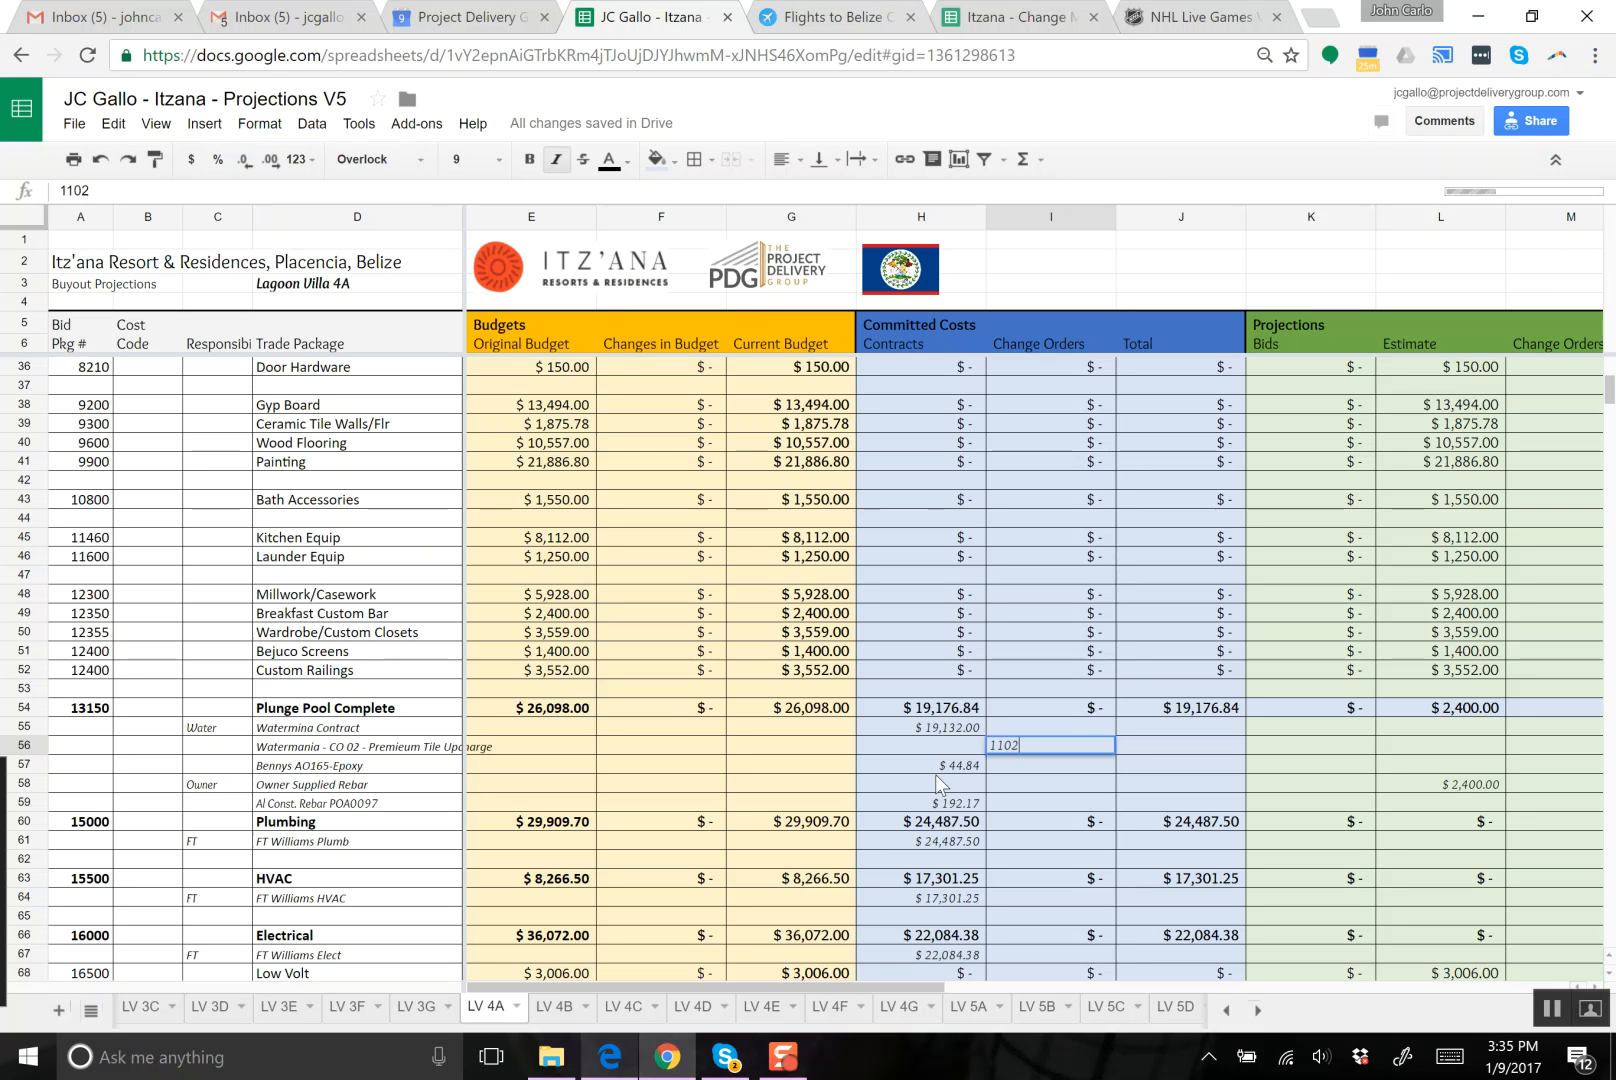
{"action": "type", "text": ".22"}
{"action": "key", "text": "Return"}
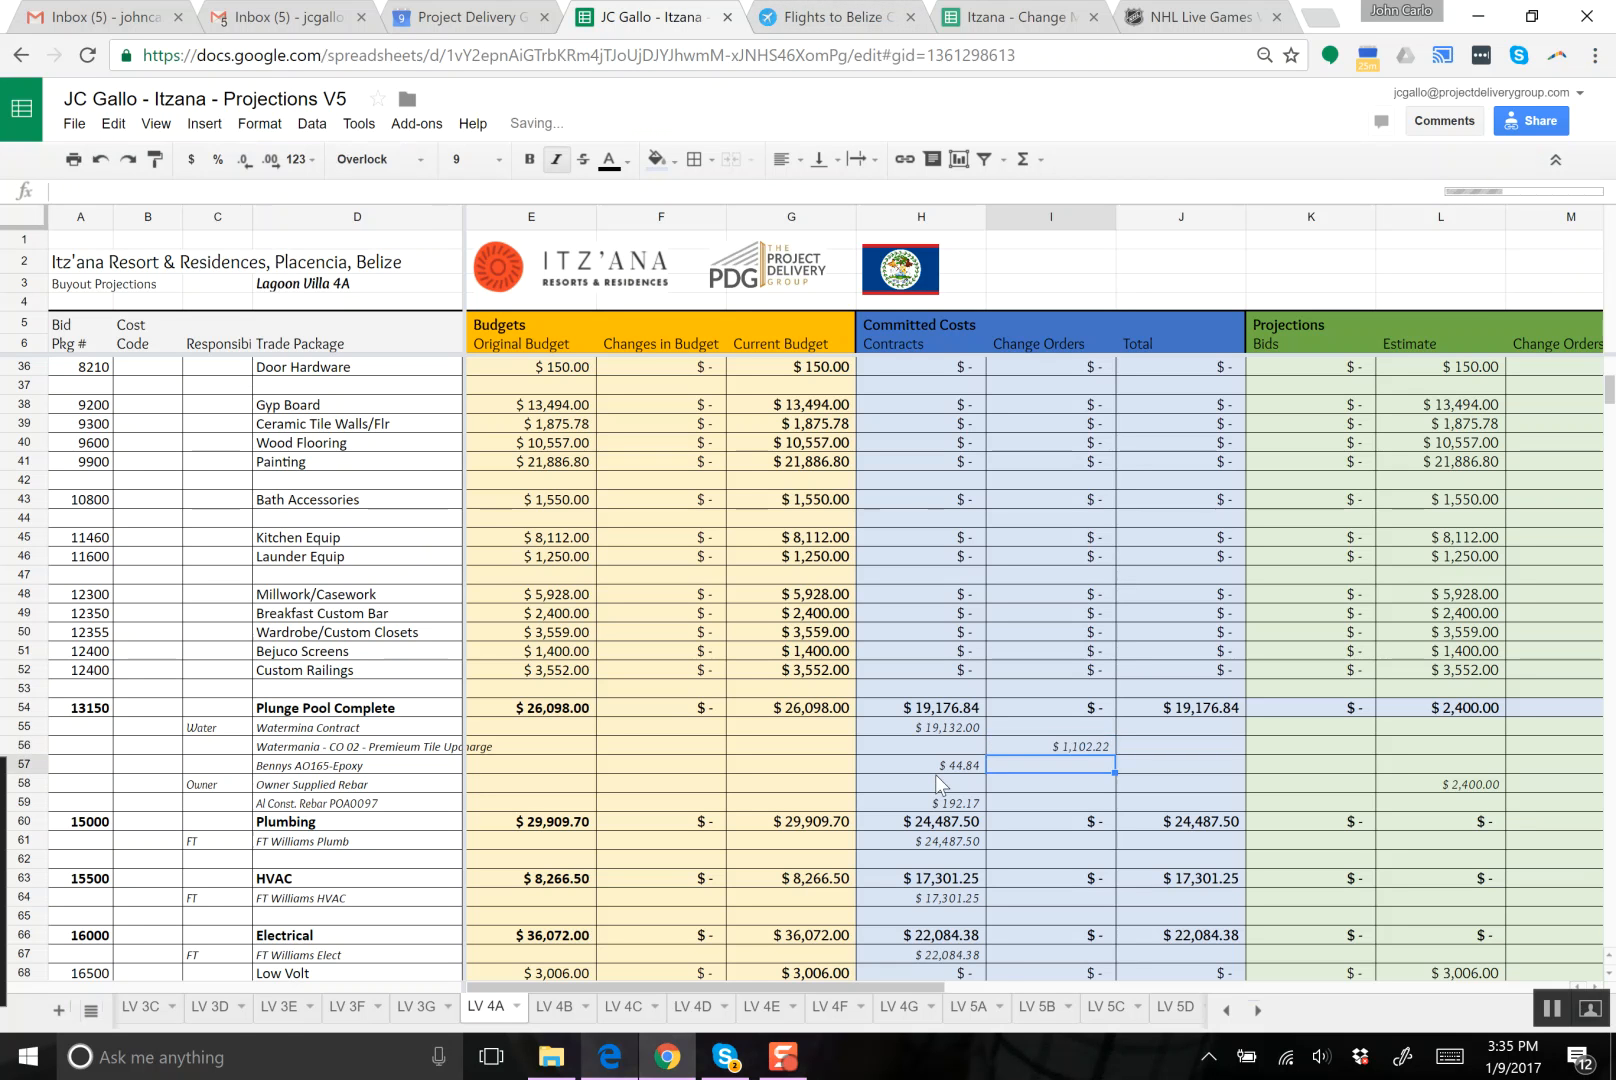
- Recheck the 4 Bedroom upcharge in the PDF and correct the committed change order in I56 on LV 4A to 1109.22
{"action": "key", "text": "alt+Tab"}
{"action": "key", "text": "alt+Tab"}
{"action": "left_click", "coordinate": [1054, 747]}
{"action": "key", "text": "Return"}
{"action": "key", "text": "Left"}
{"action": "key", "text": "Left"}
{"action": "key", "text": "Left"}
{"action": "key", "text": "BackSpace"}
{"action": "type", "text": "9"}
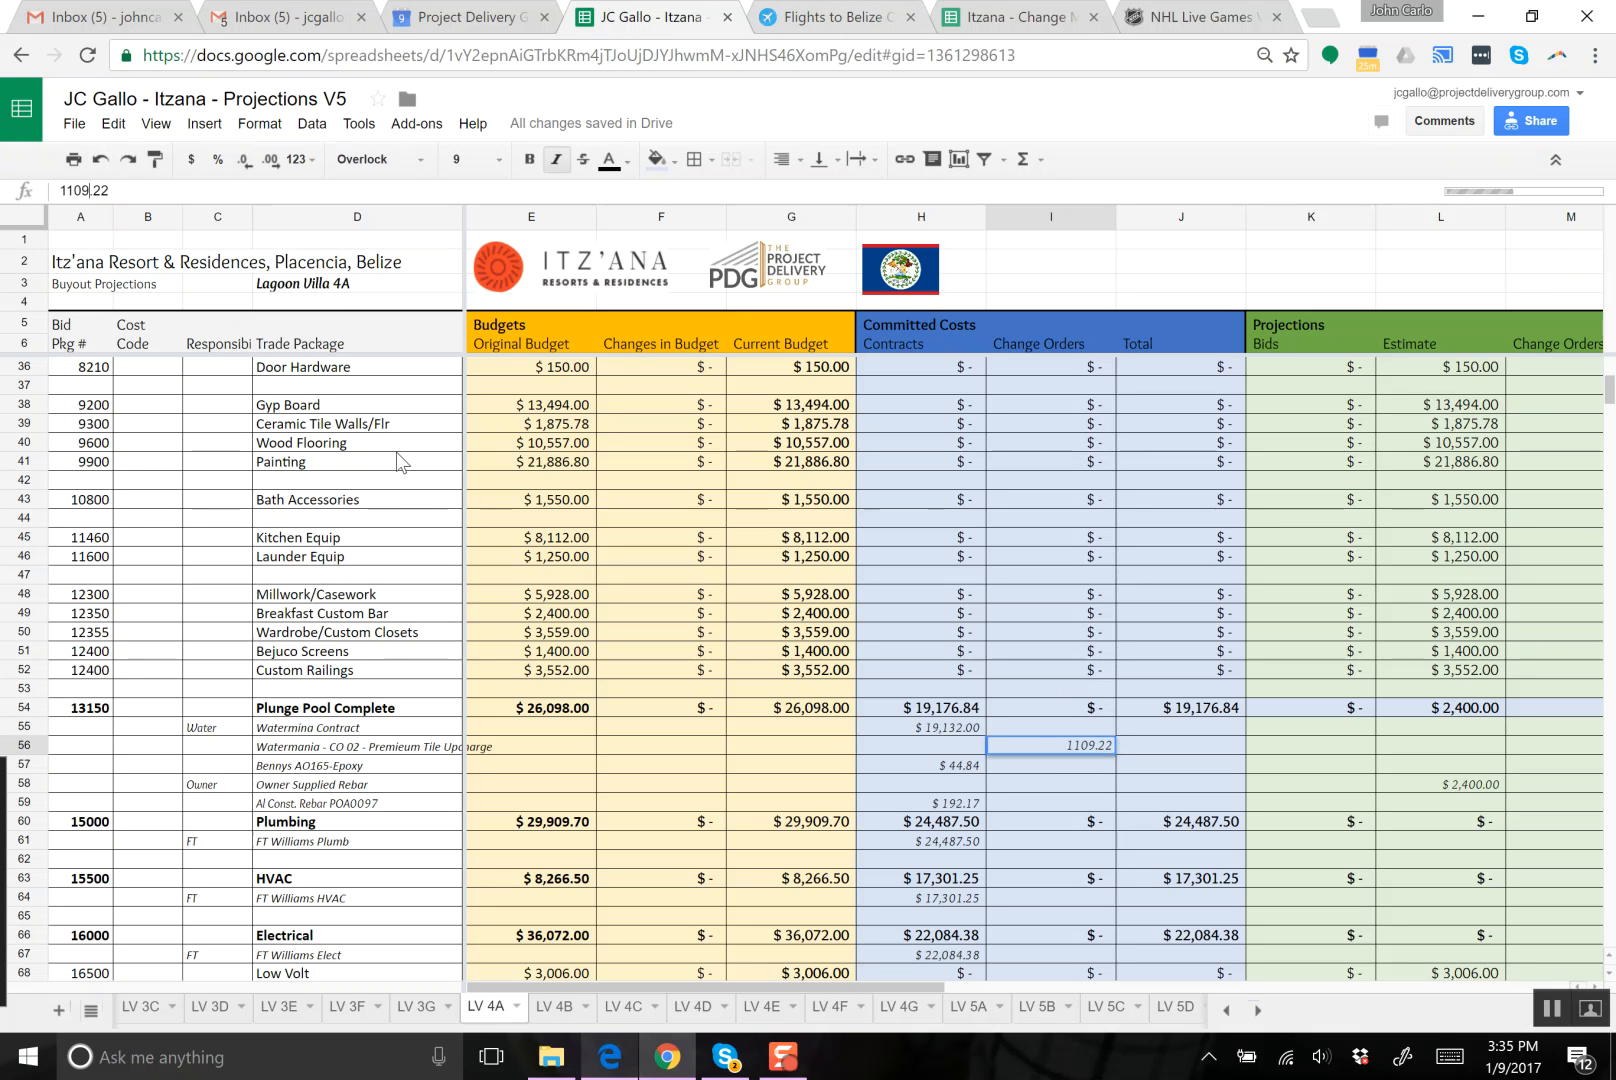
{"action": "key", "text": "Return"}
- Extend the Plunge Pool Complete contracts sum on LV 4A to H55:H59 and copy the formula into its Change Orders cell
{"action": "key", "text": "Up"}
{"action": "key", "text": "Up"}
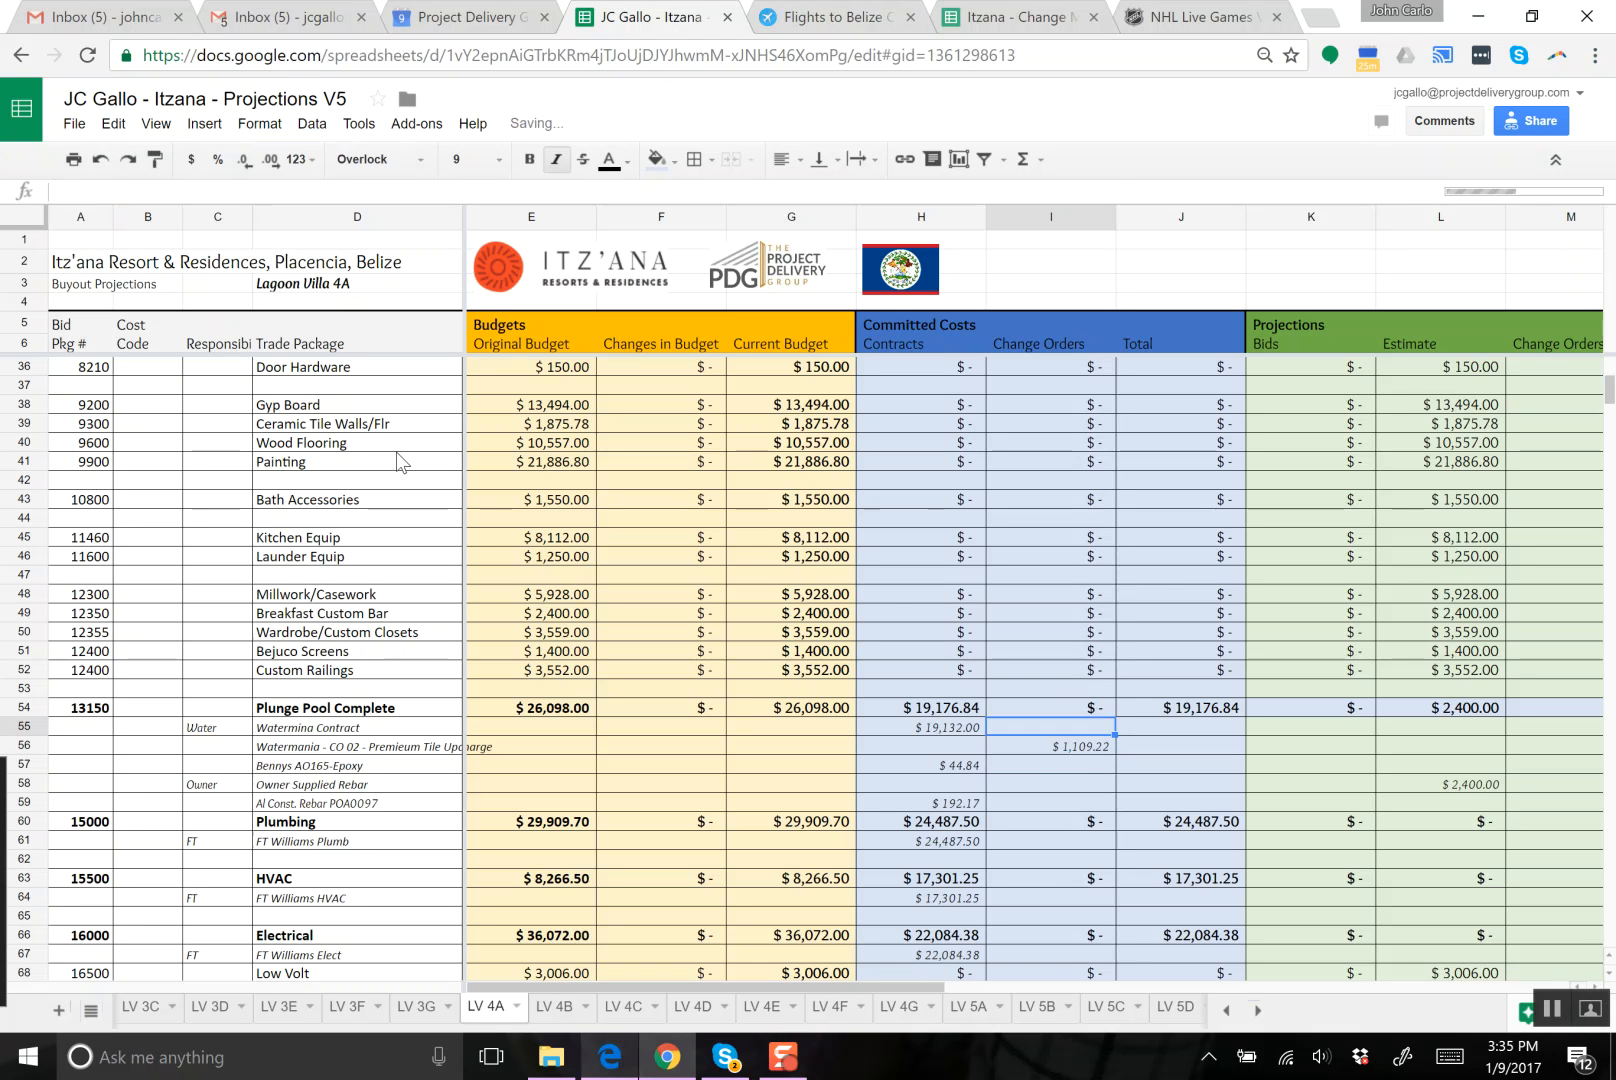
{"action": "key", "text": "Left"}
{"action": "double_click", "coordinate": [963, 712]}
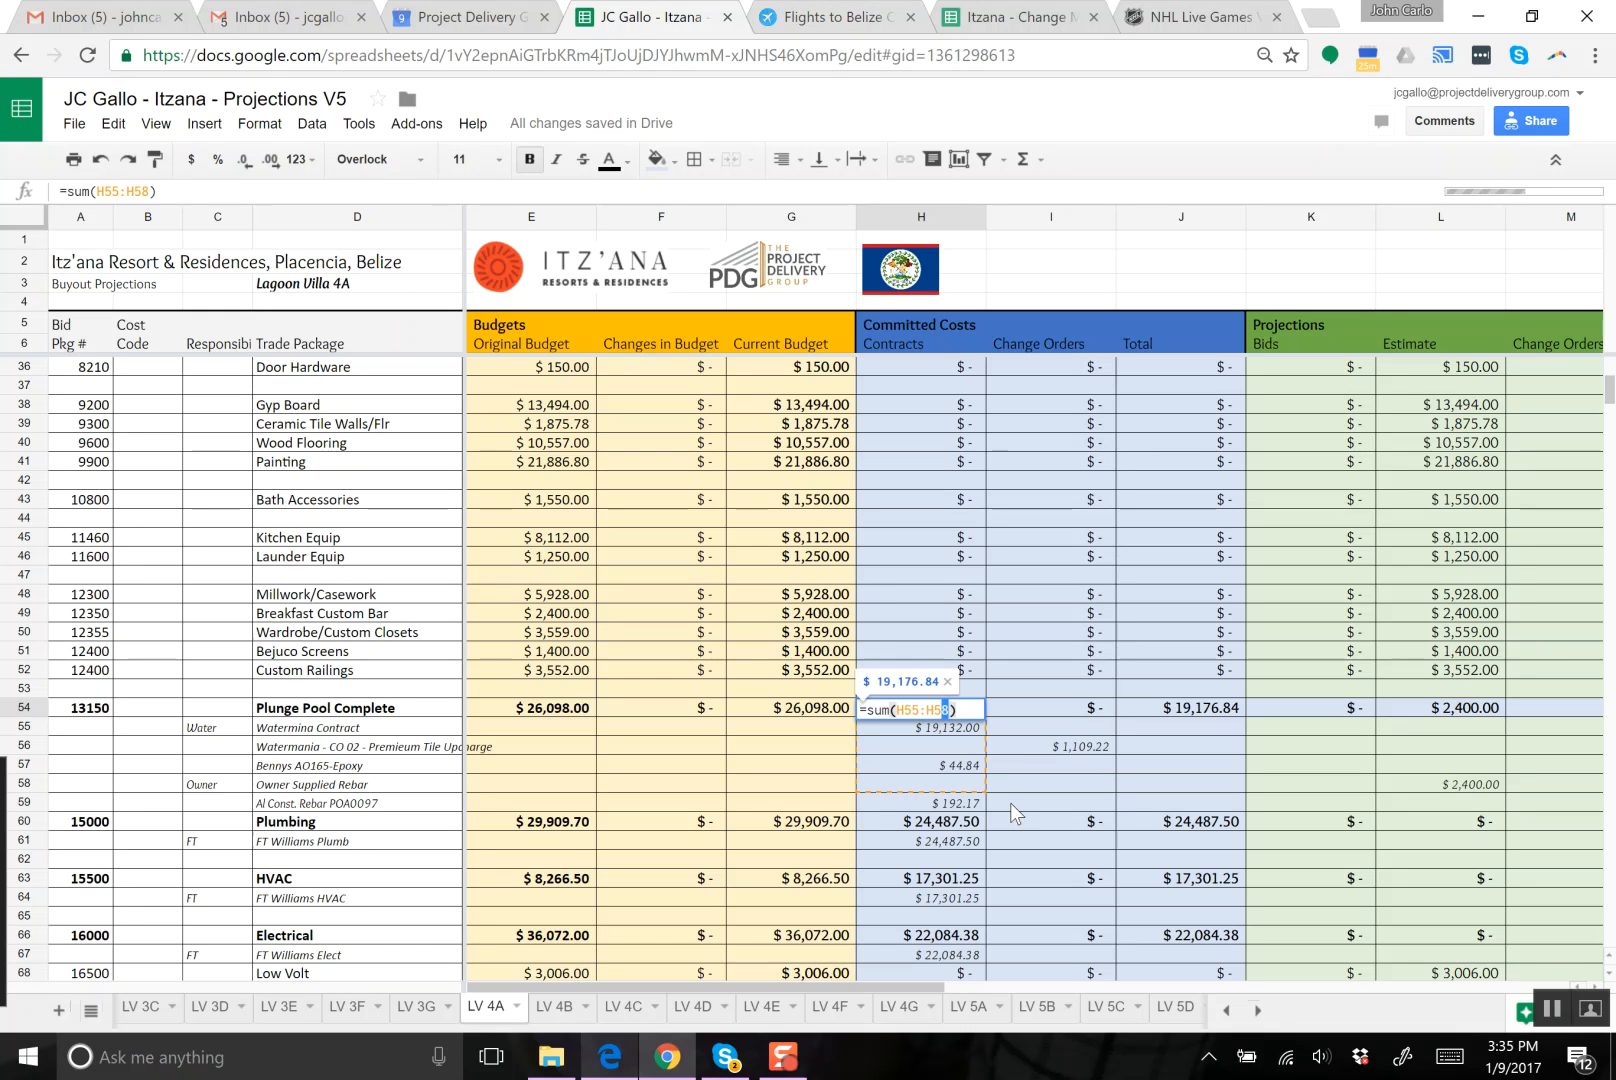
{"action": "type", "text": "9"}
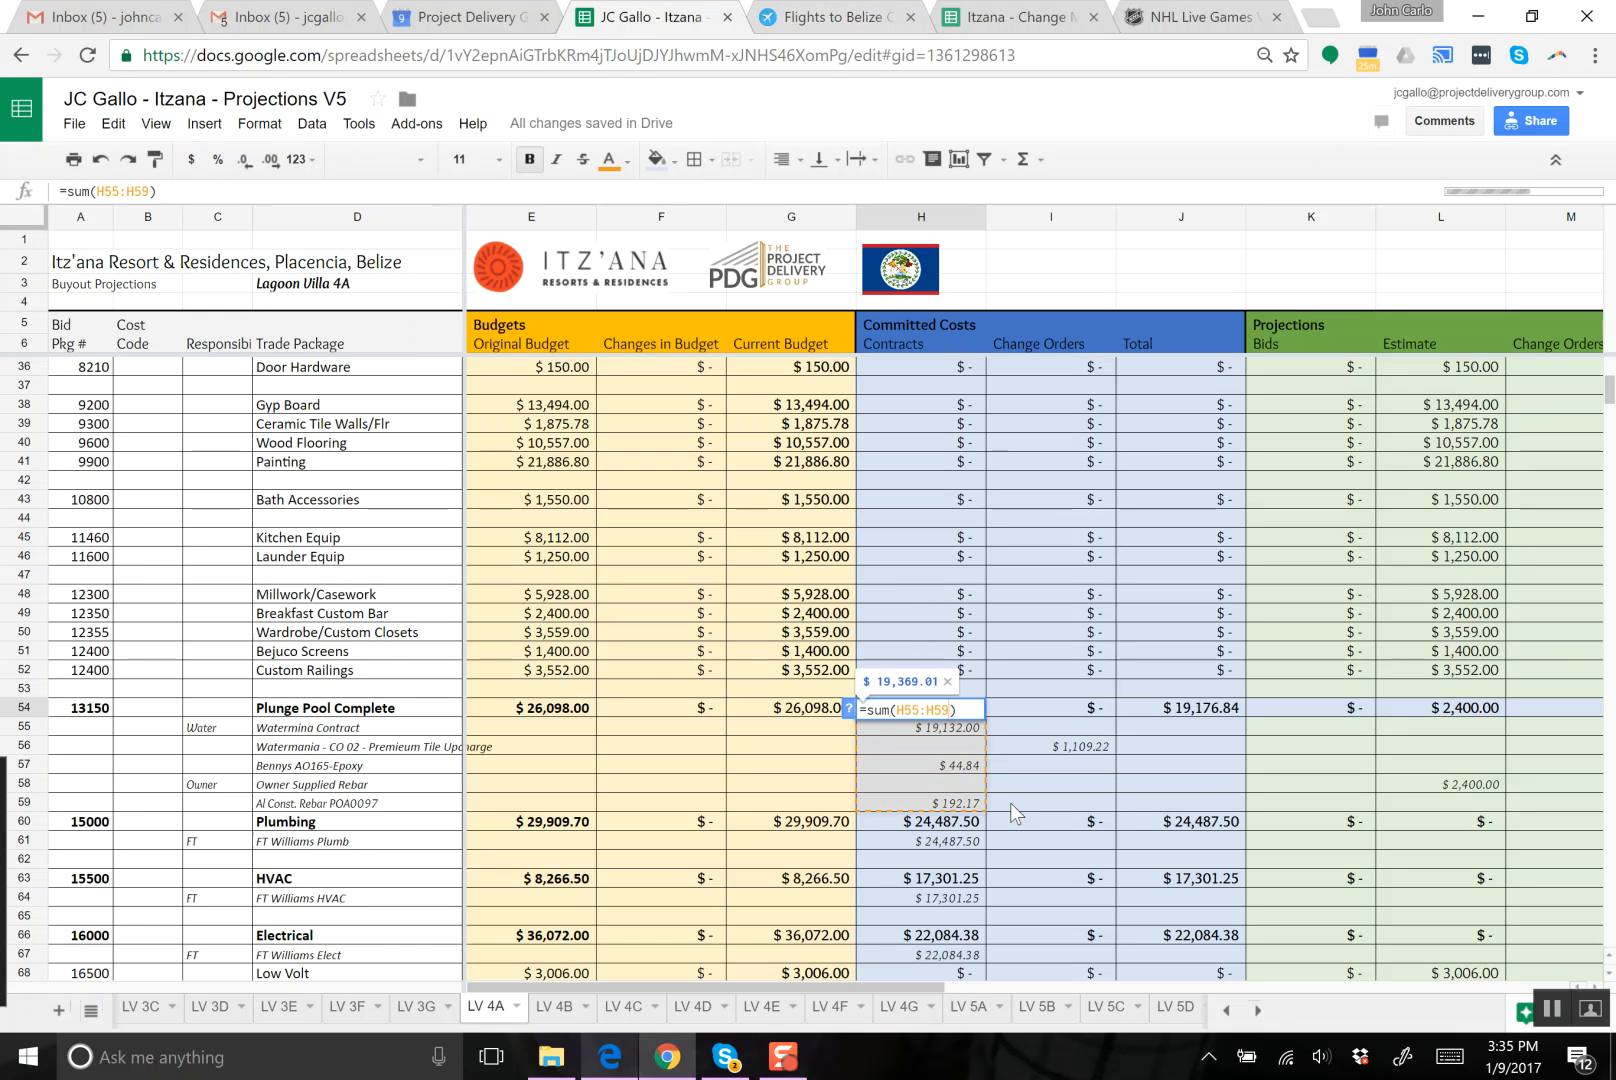
{"action": "key", "text": "Return"}
{"action": "key", "text": "Up"}
{"action": "key", "text": "Right"}
{"action": "key", "text": "Left"}
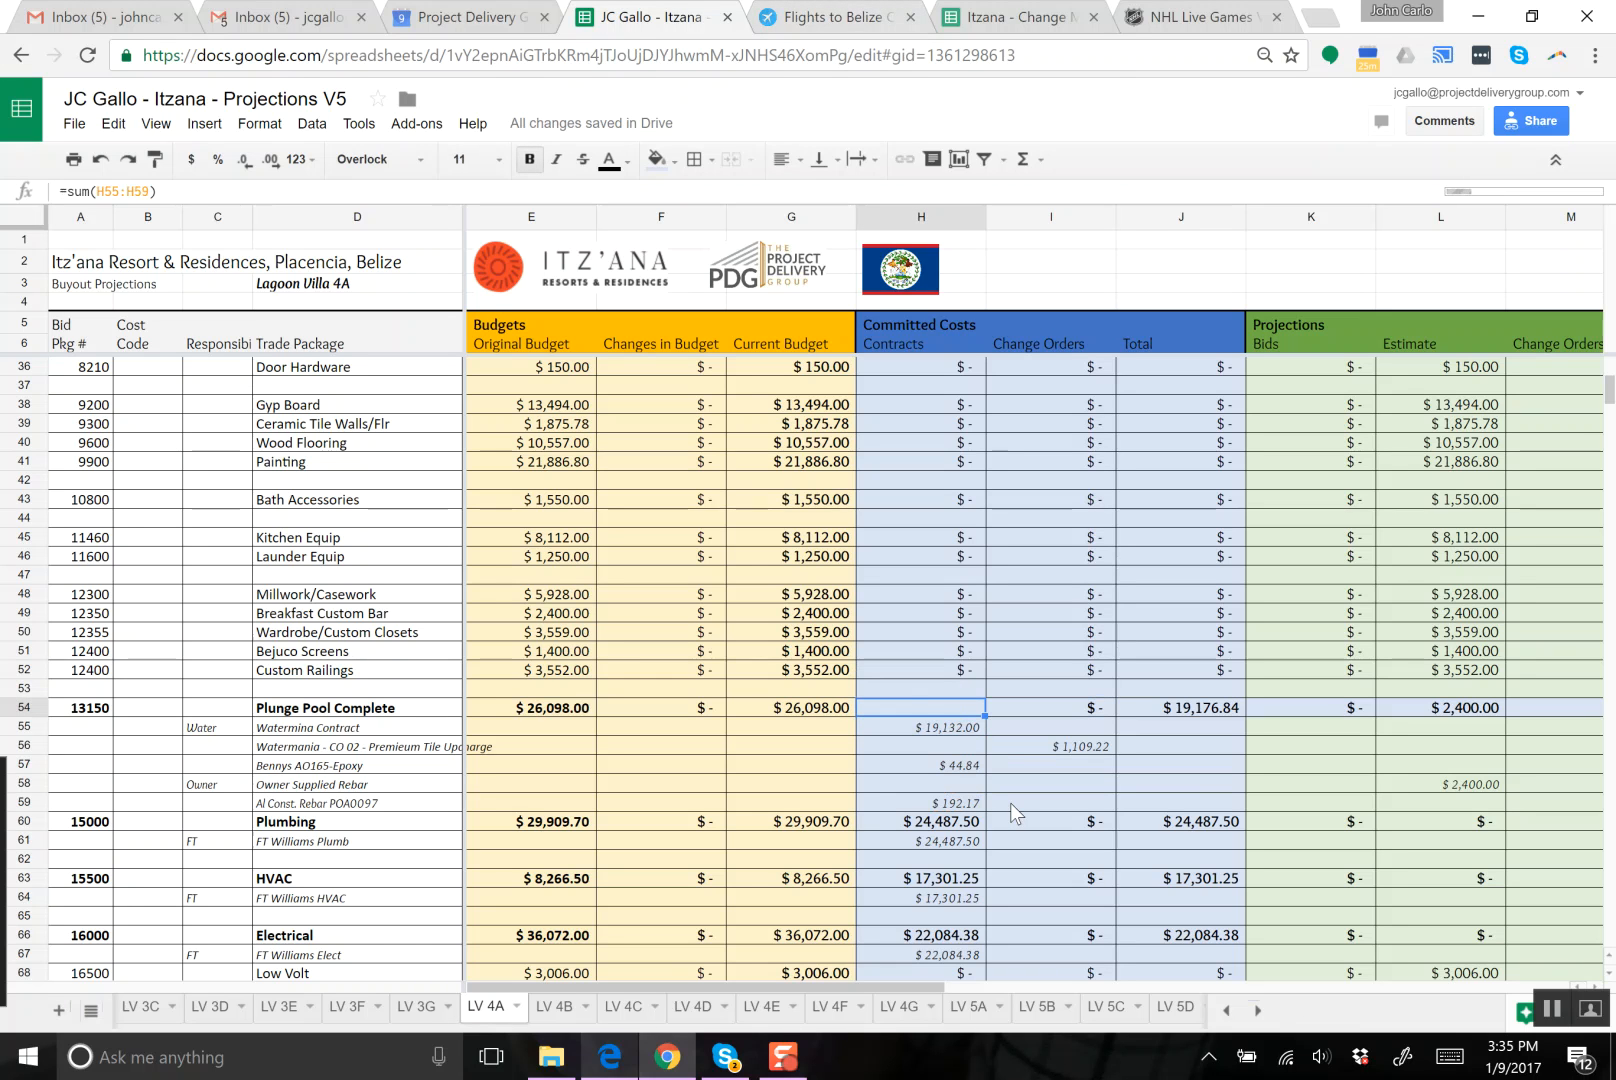
{"action": "key", "text": "Right"}
{"action": "key", "text": "Right"}
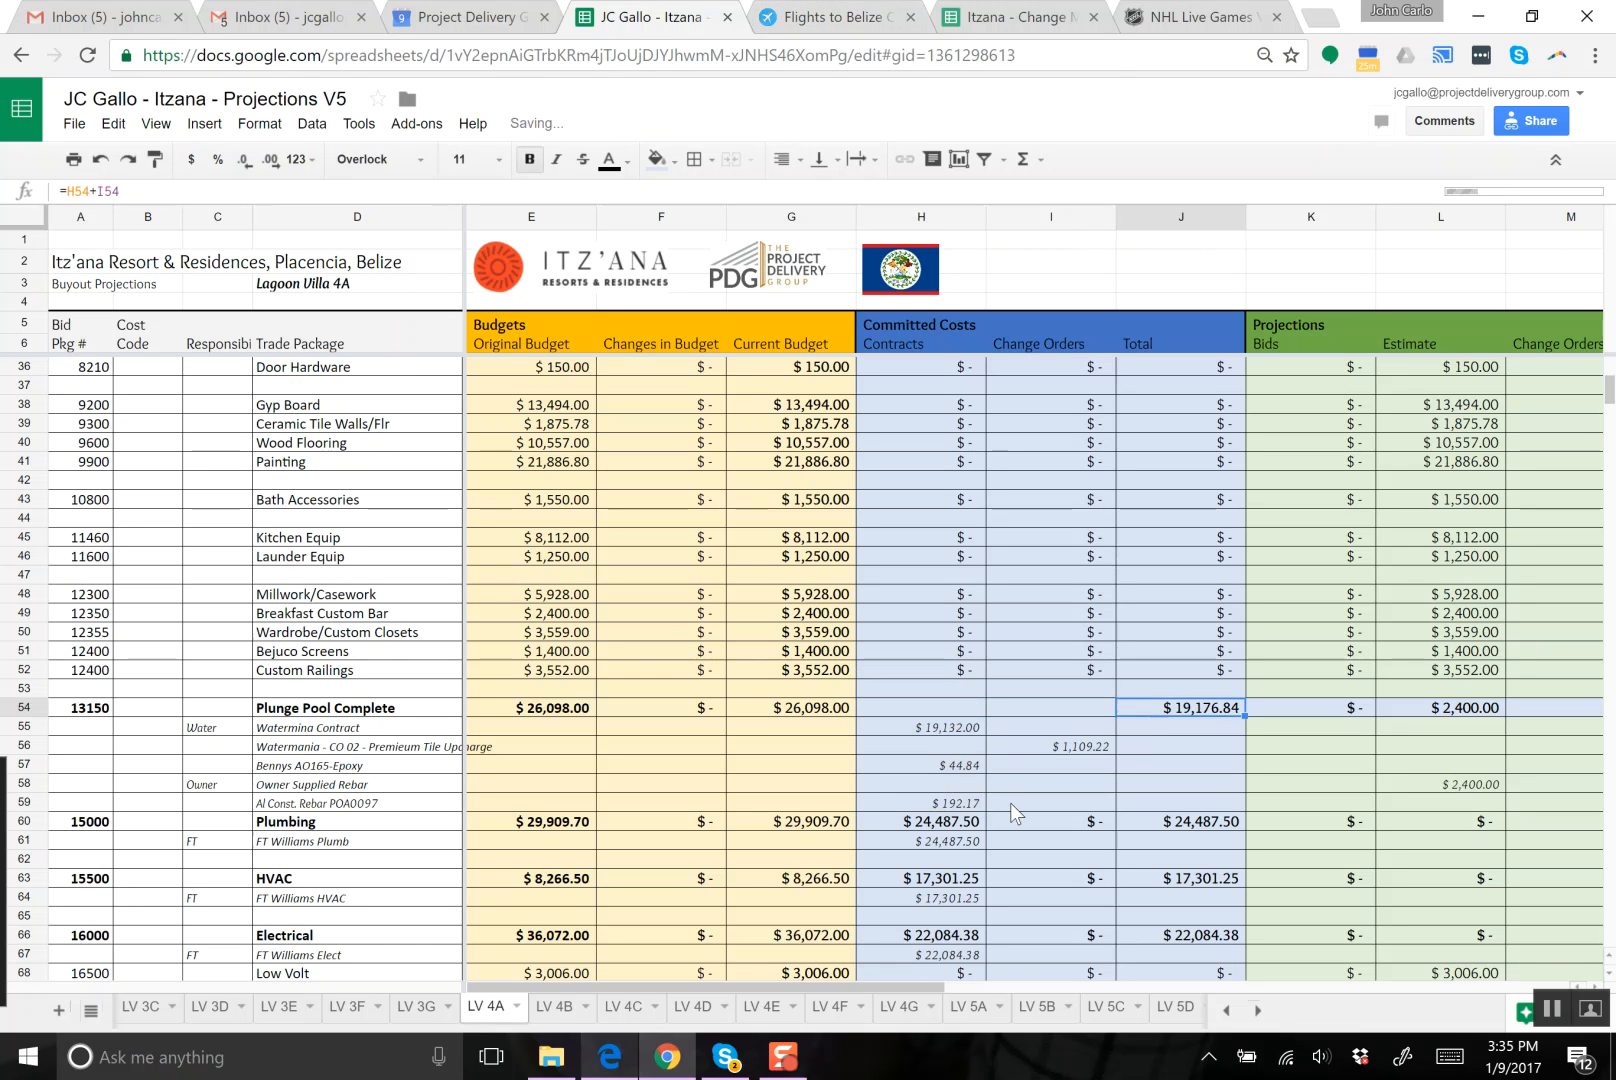
- Enter =H55+I55 as the committed Total of the Watermina Contract line on LV 4A
{"action": "key", "text": "Down"}
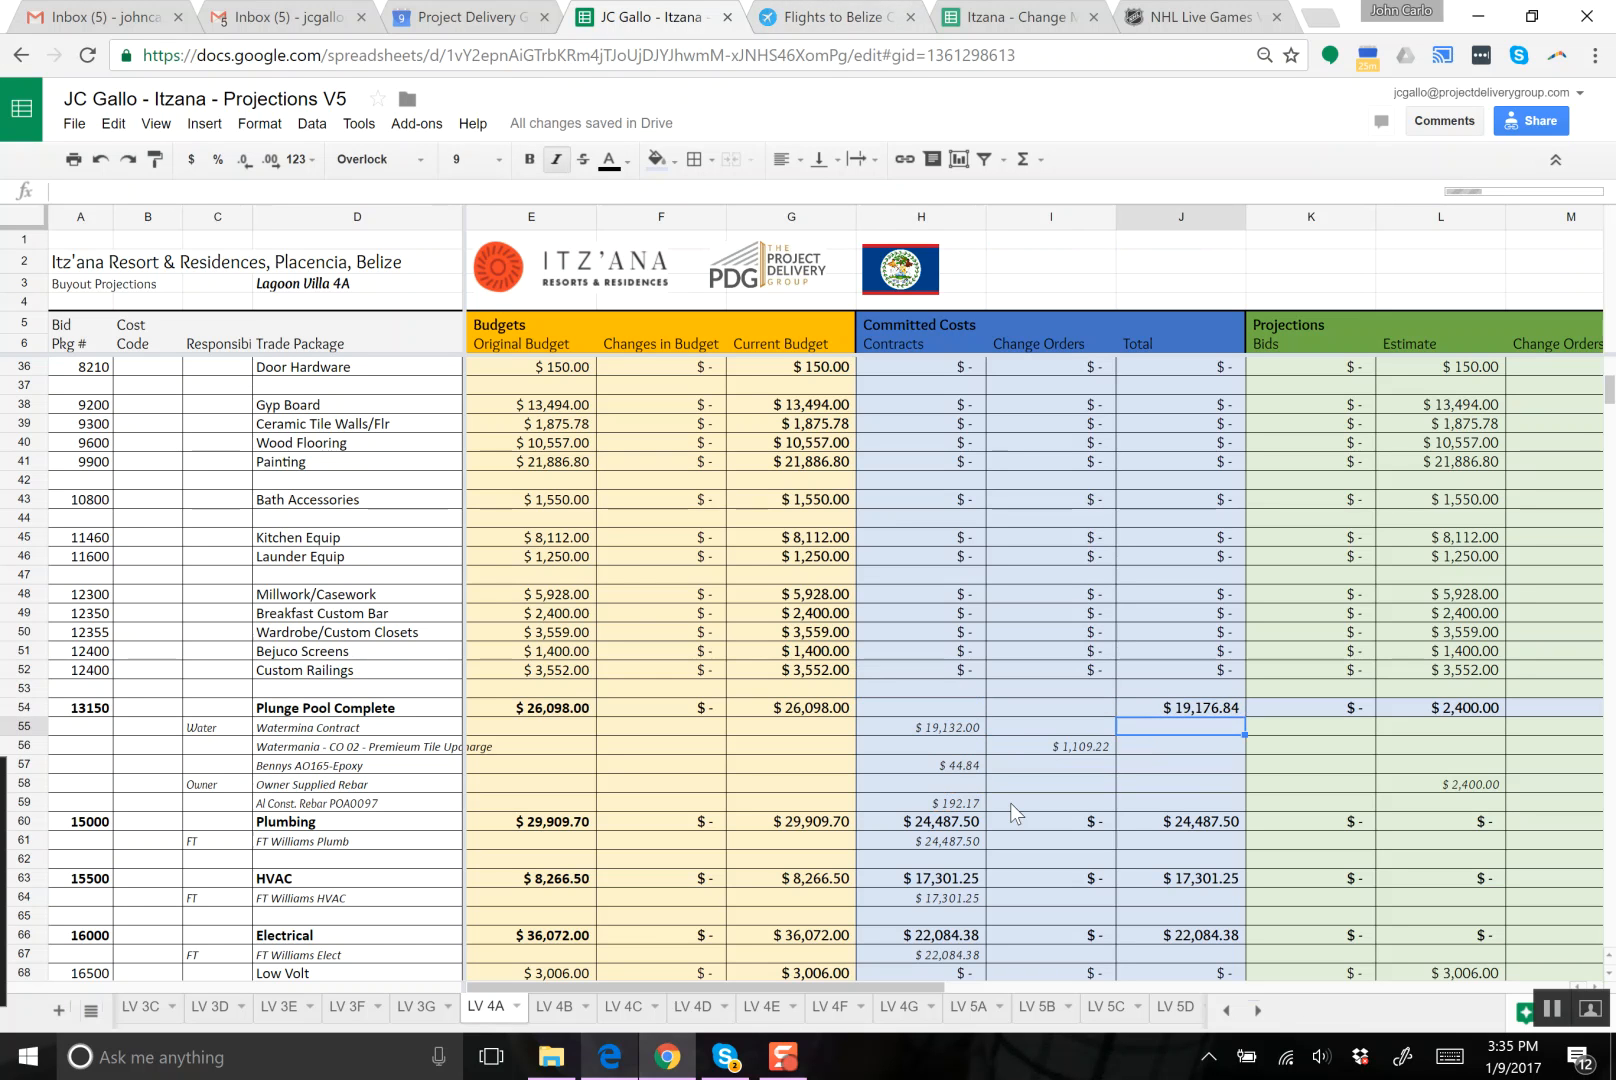
{"action": "type", "text": "="}
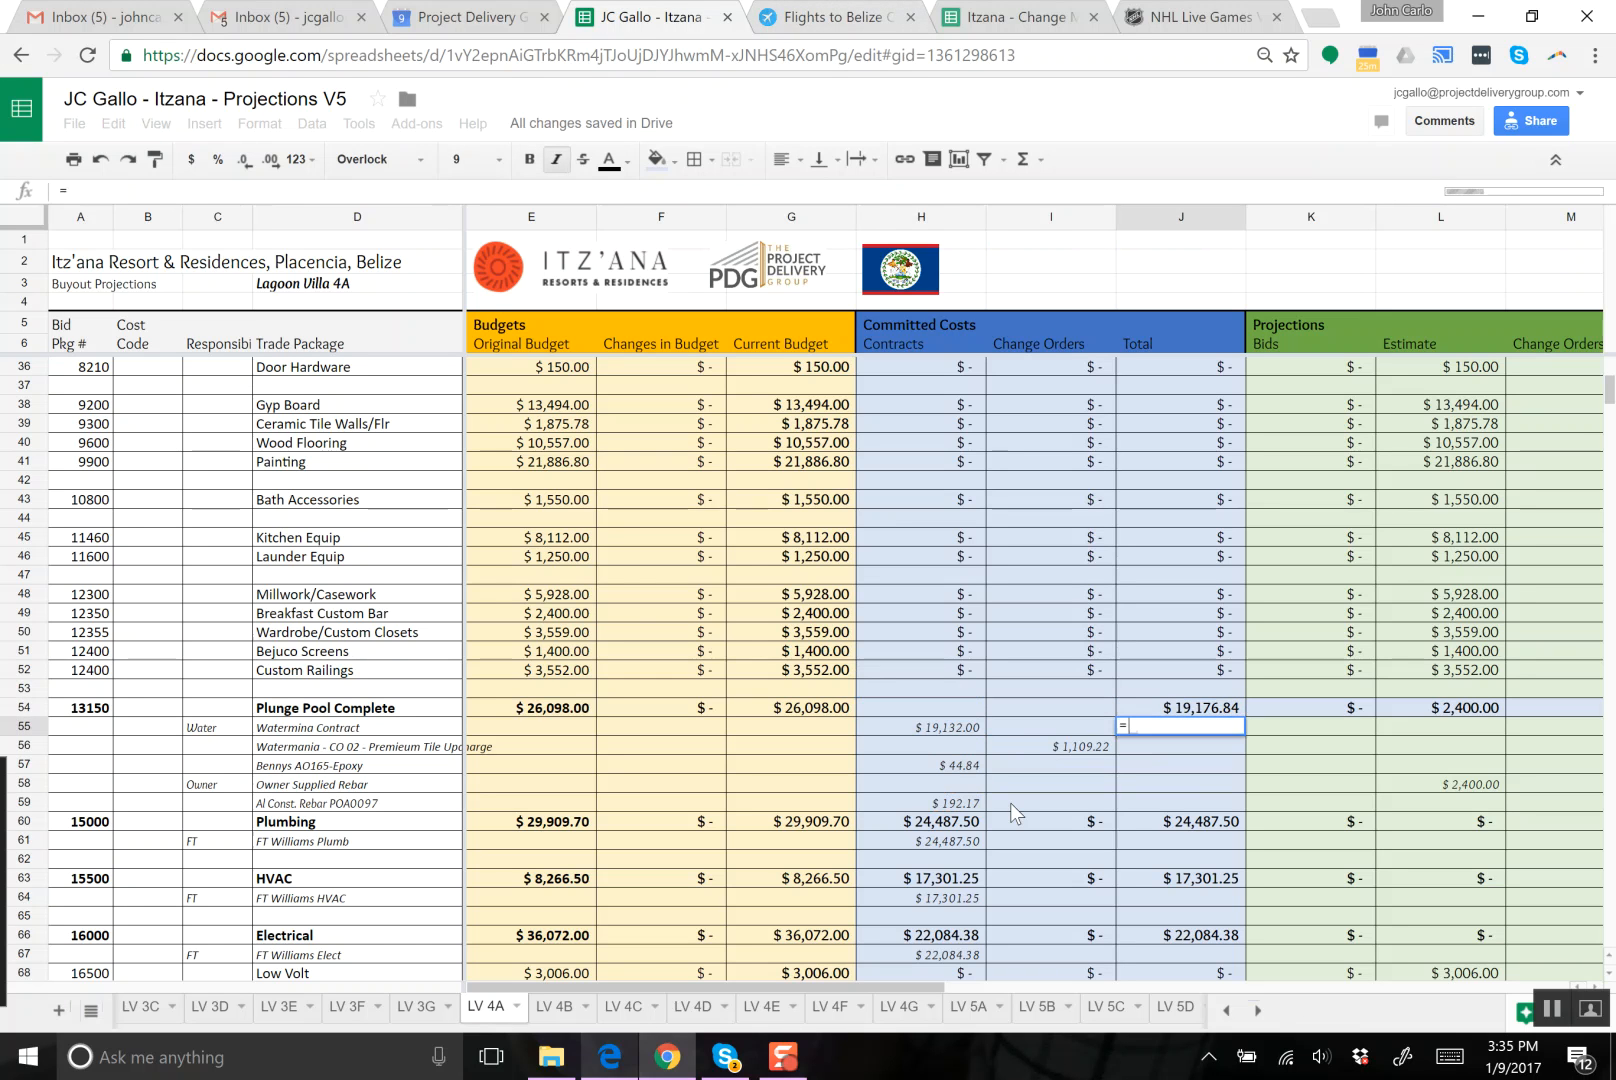
{"action": "left_click", "coordinate": [925, 728]}
{"action": "type", "text": "+"}
{"action": "left_click", "coordinate": [1052, 732]}
{"action": "key", "text": "Return"}
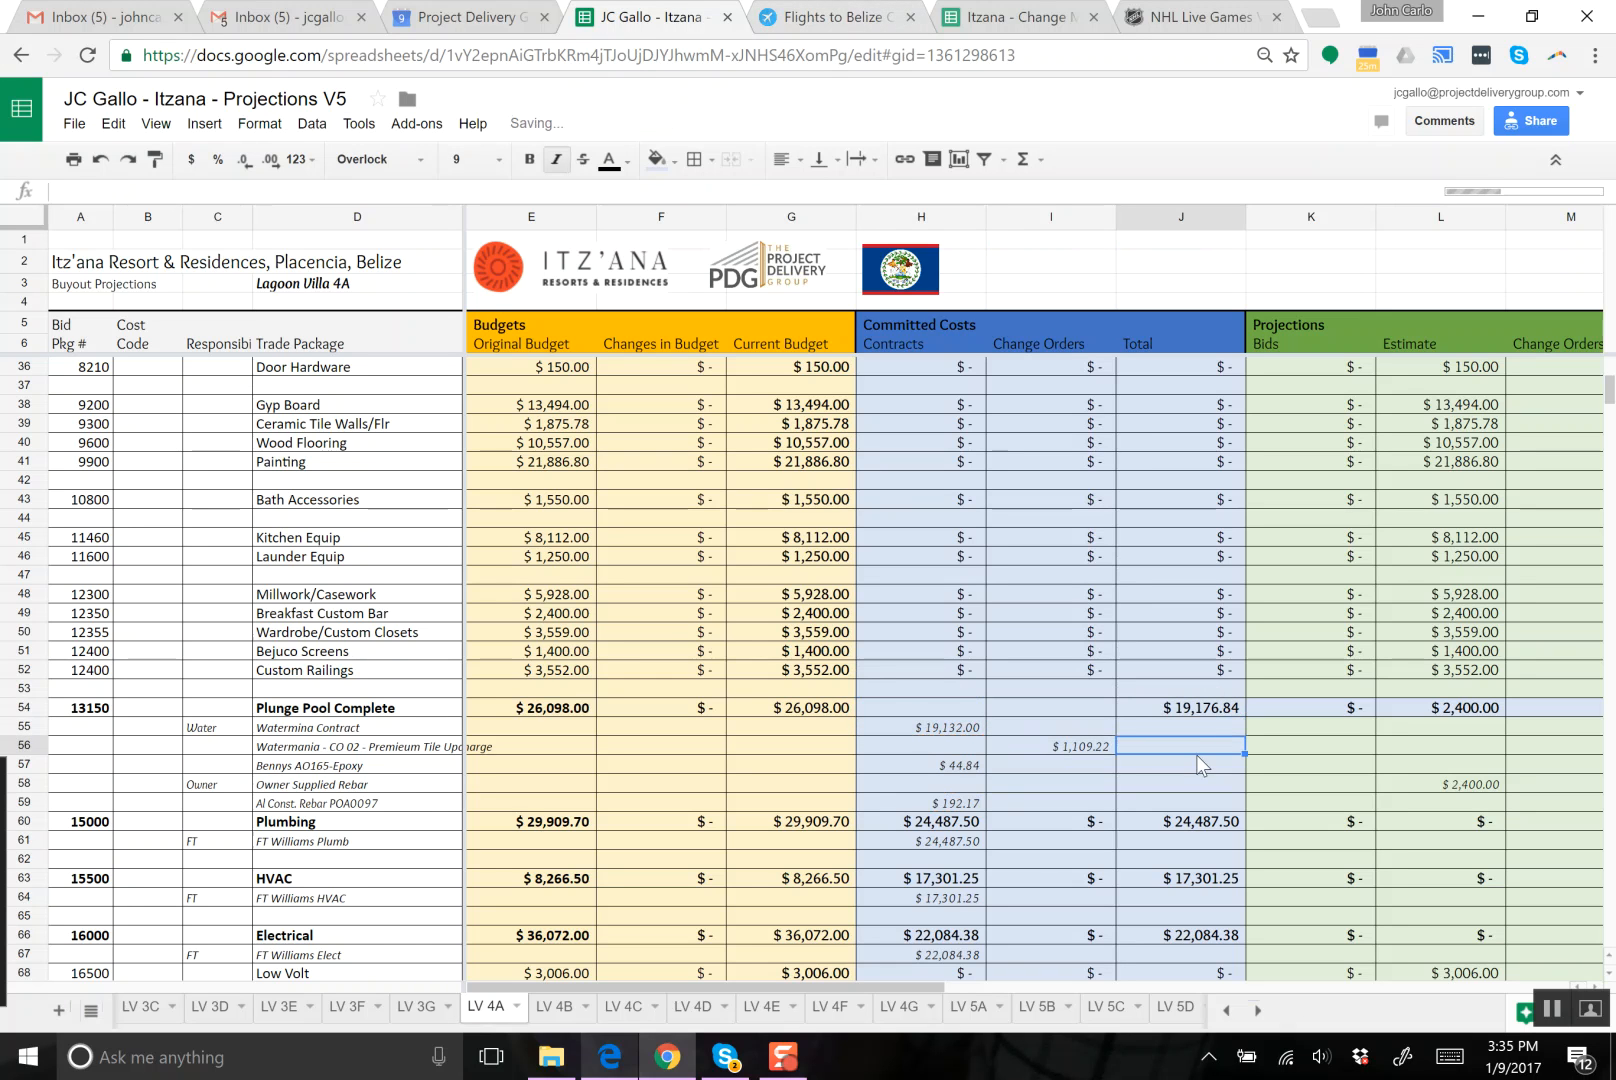
- Fill the committed Total formula in J55 down through row 59 on LV 4A
{"action": "left_click", "coordinate": [1215, 729]}
{"action": "left_click_drag", "start_coordinate": [1240, 735], "coordinate": [1232, 803]}
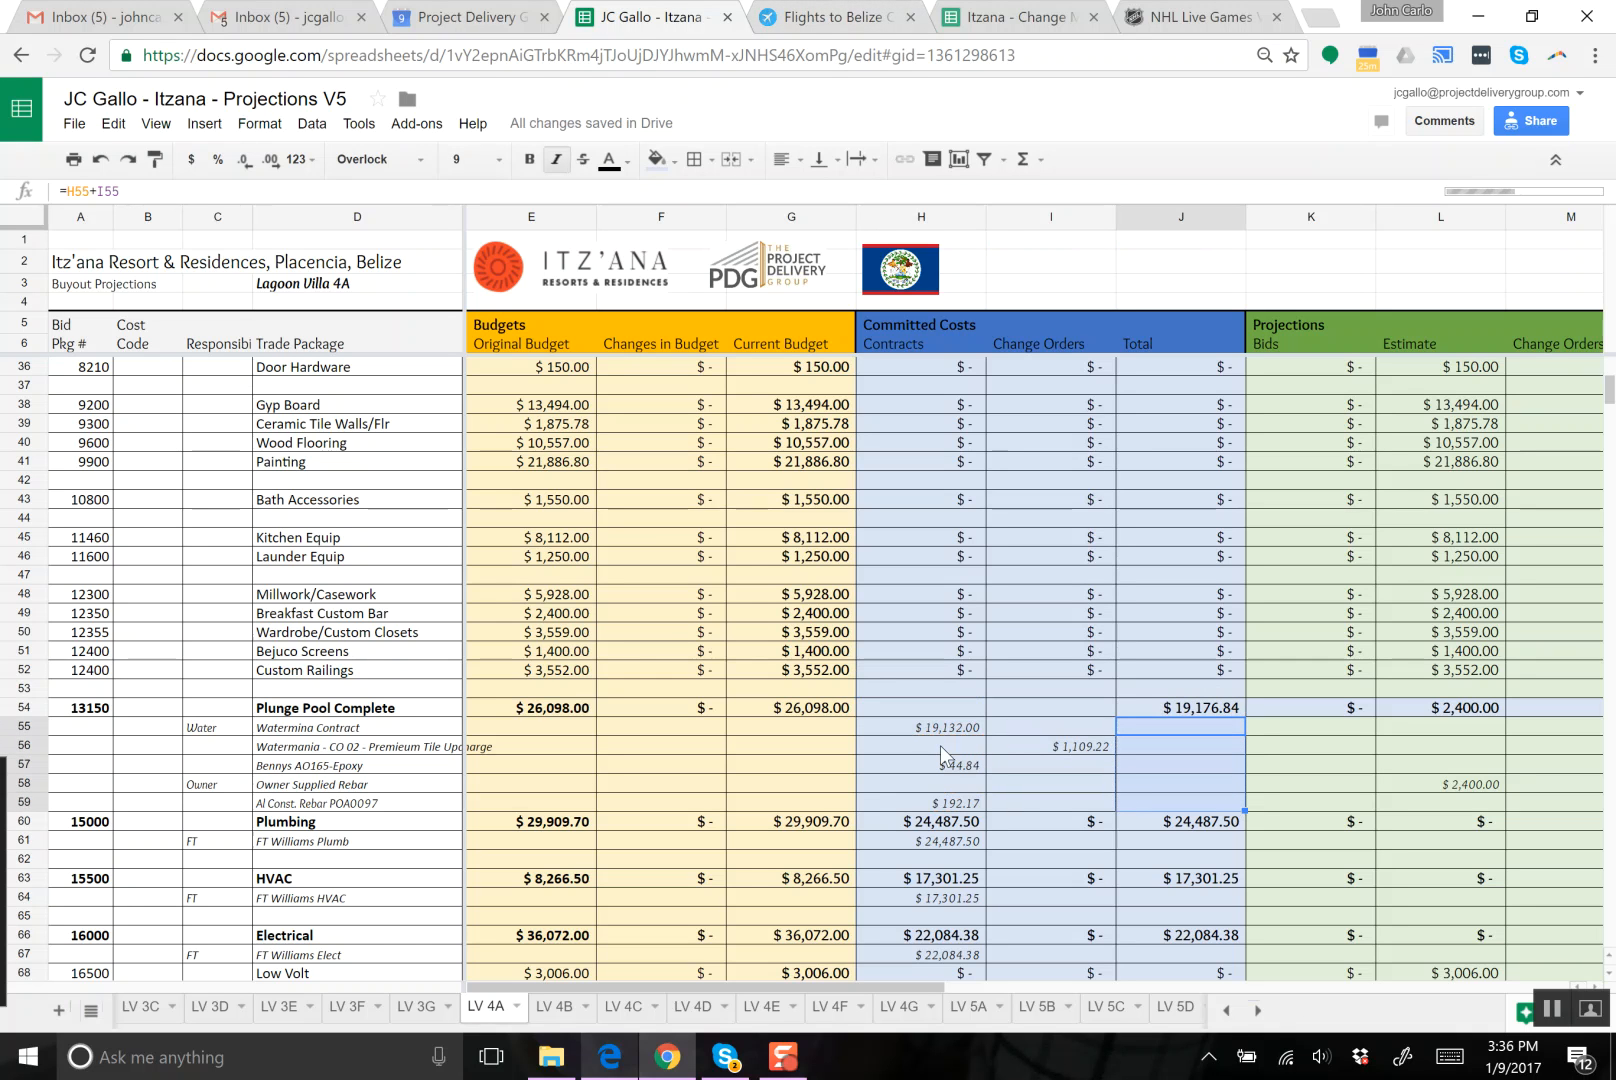
{"action": "left_click", "coordinate": [980, 732]}
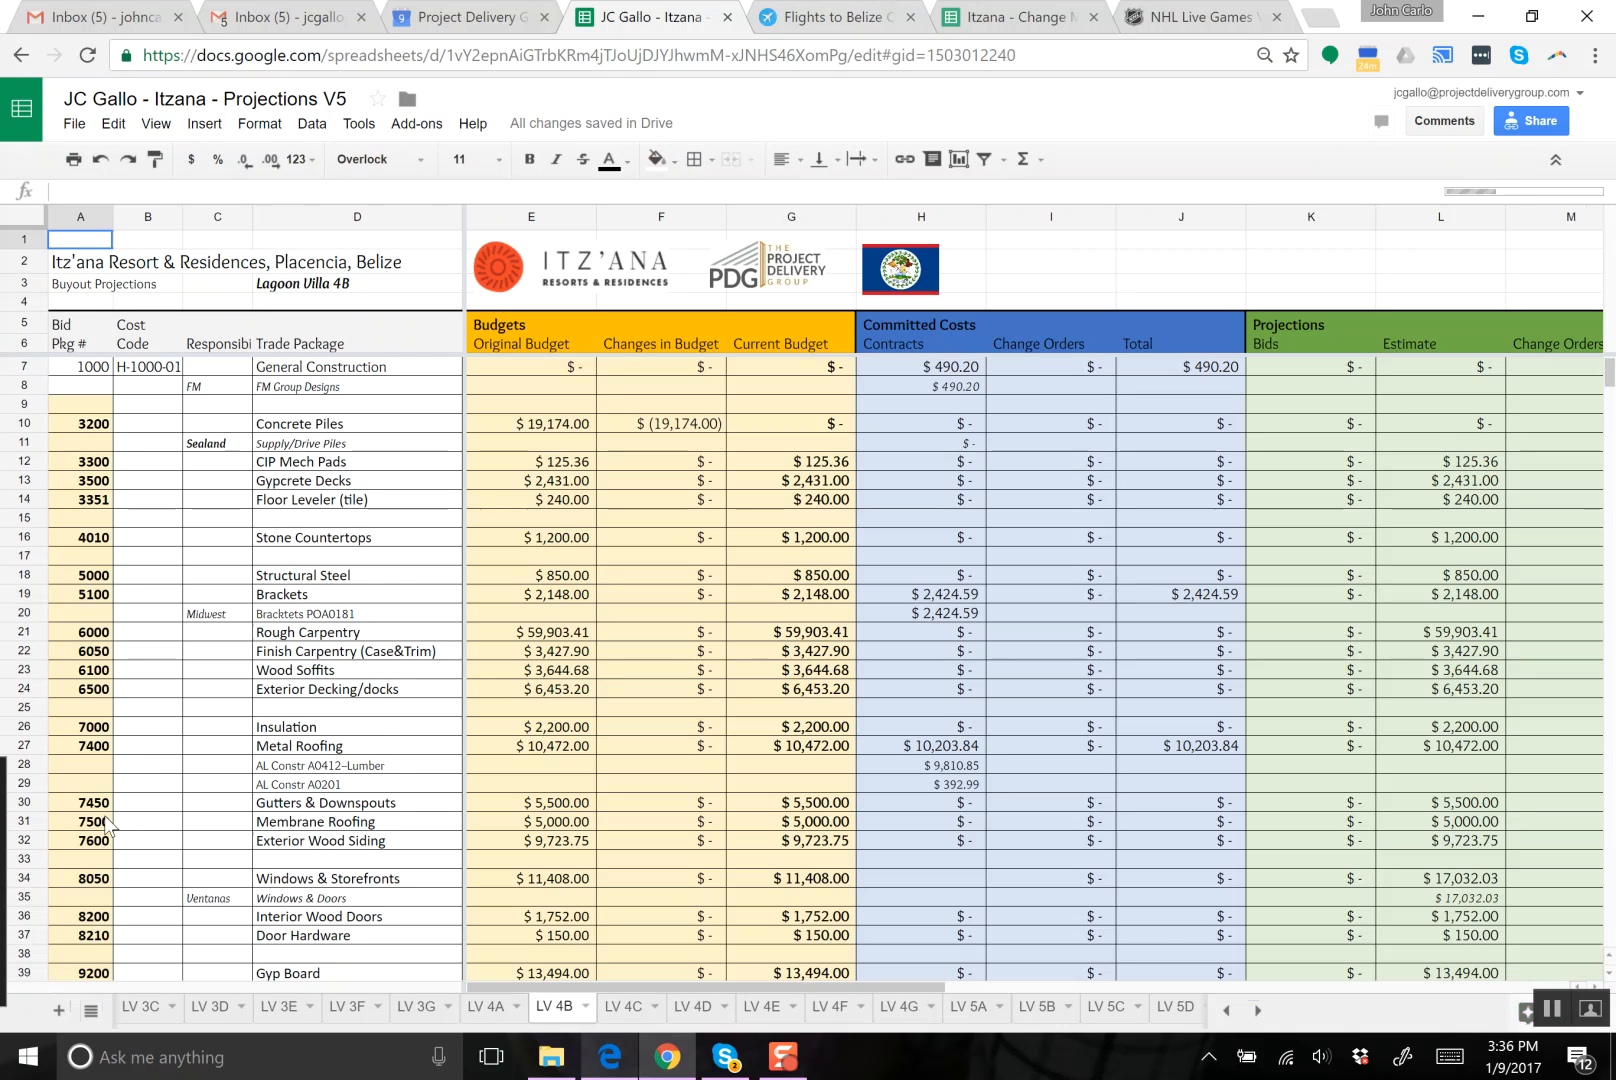
- On LV 4B, insert a blank row above the Owner Supplied Rebar line under Plunge Pool Complete
{"action": "scroll", "coordinate": [205, 785], "scroll_direction": "down", "scroll_amount": 4}
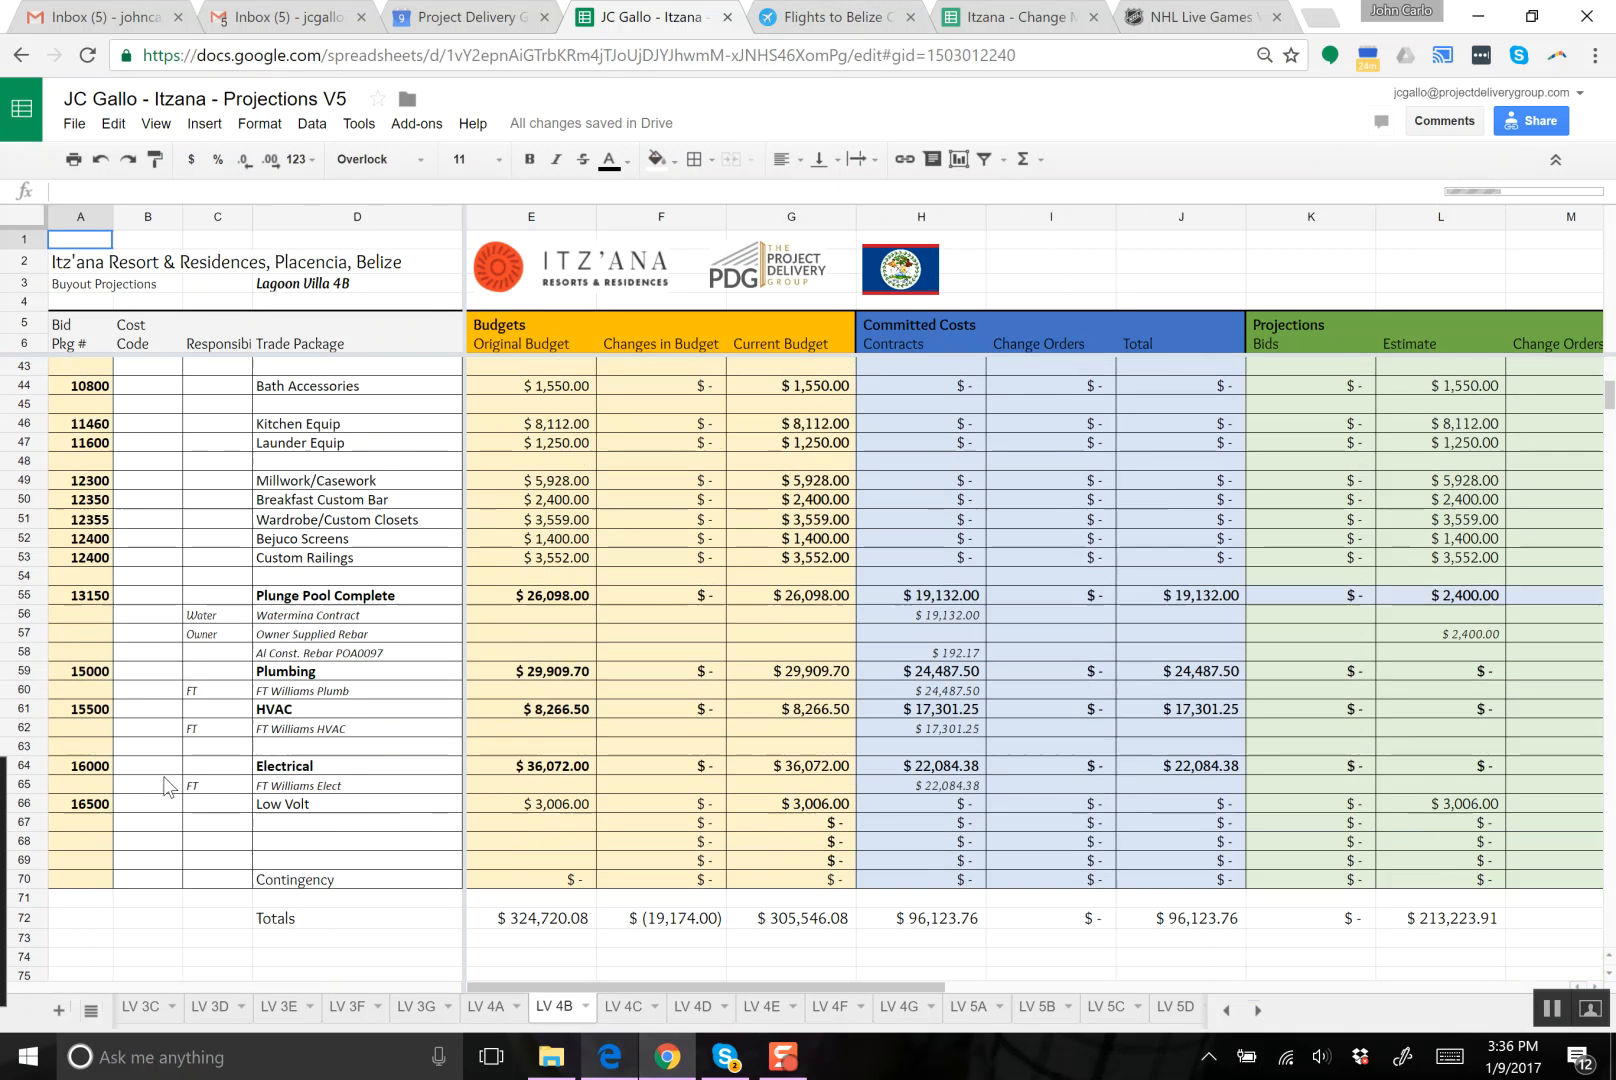
{"action": "left_click", "coordinate": [155, 634]}
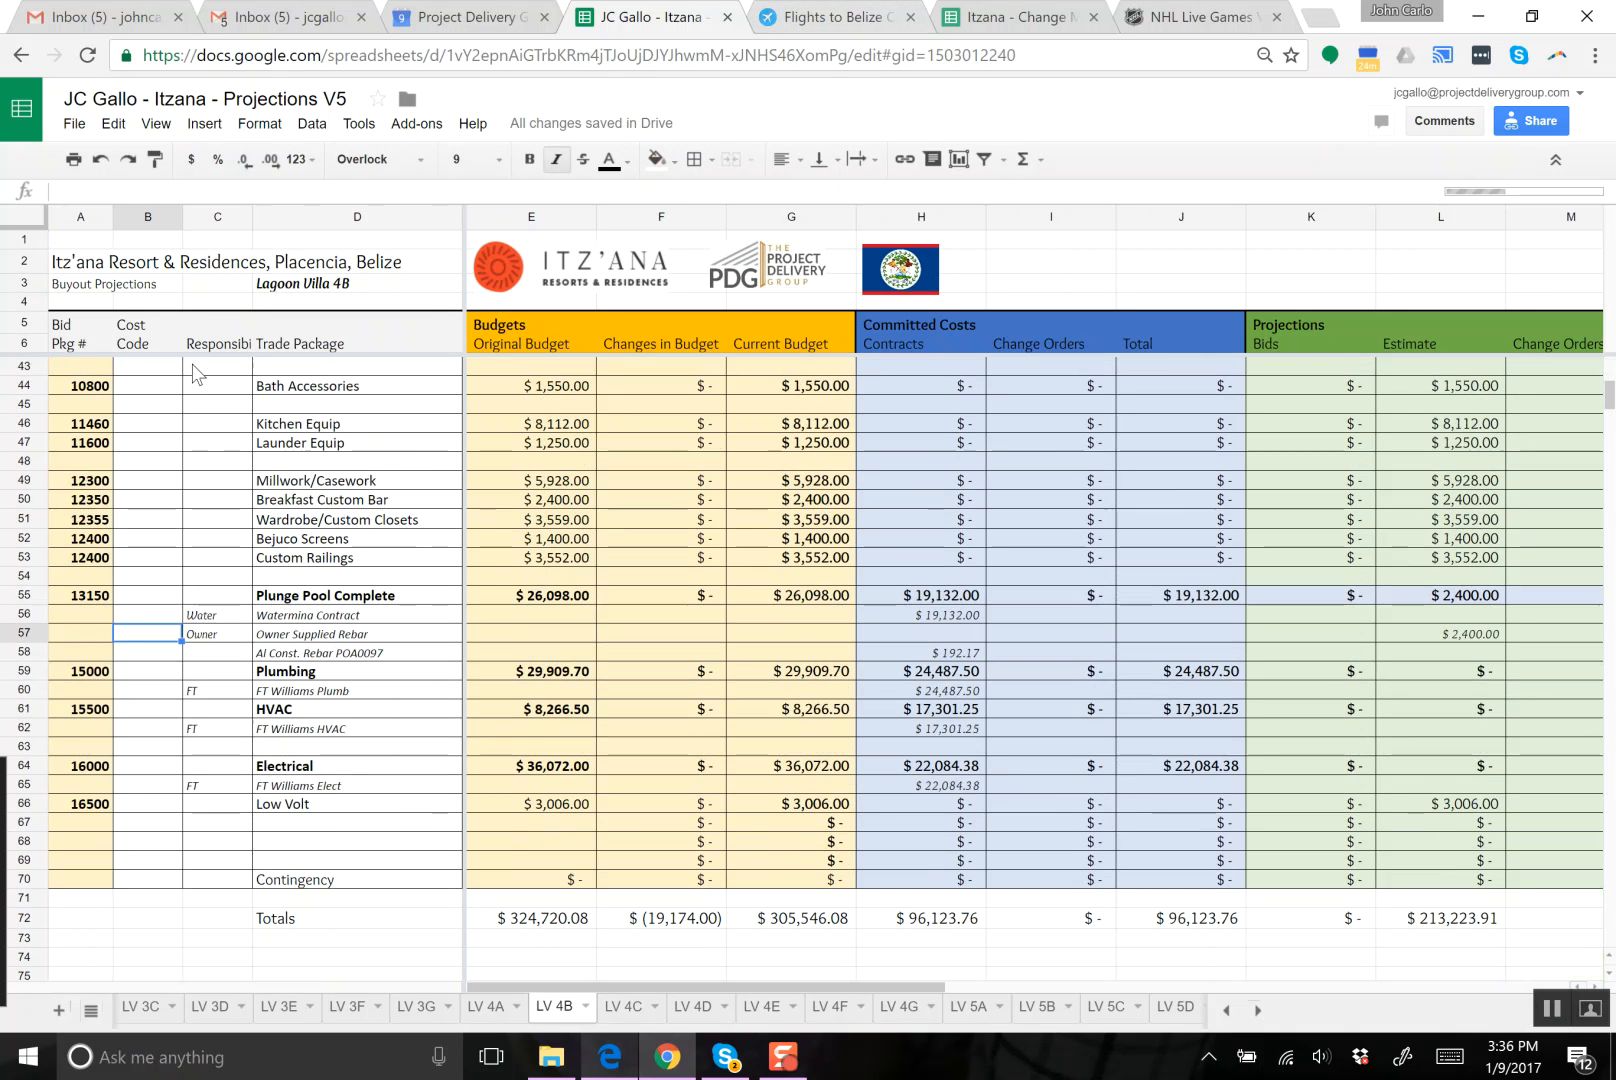
{"action": "left_click", "coordinate": [205, 124]}
{"action": "left_click", "coordinate": [215, 159]}
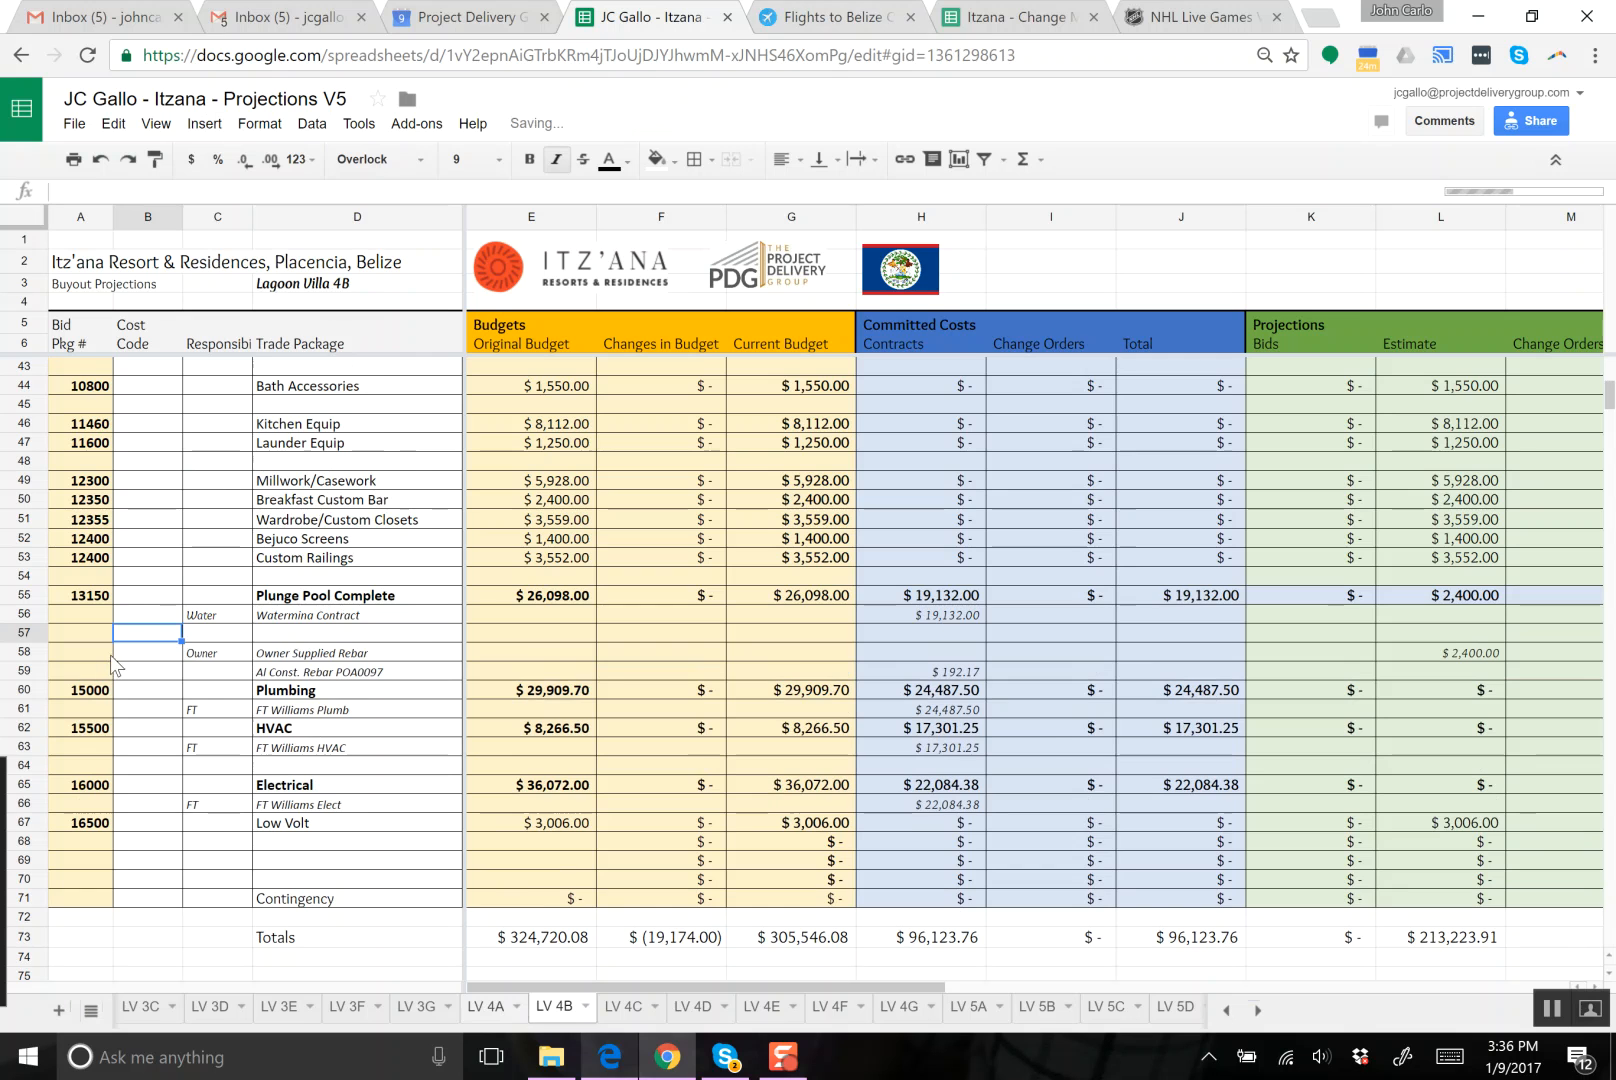
- Copy the Watermania CO 02 upcharge row 56 from LV 4A and paste it into the blank row 57 on LV 4B
{"action": "key", "text": "ctrl+shift+Page_Up"}
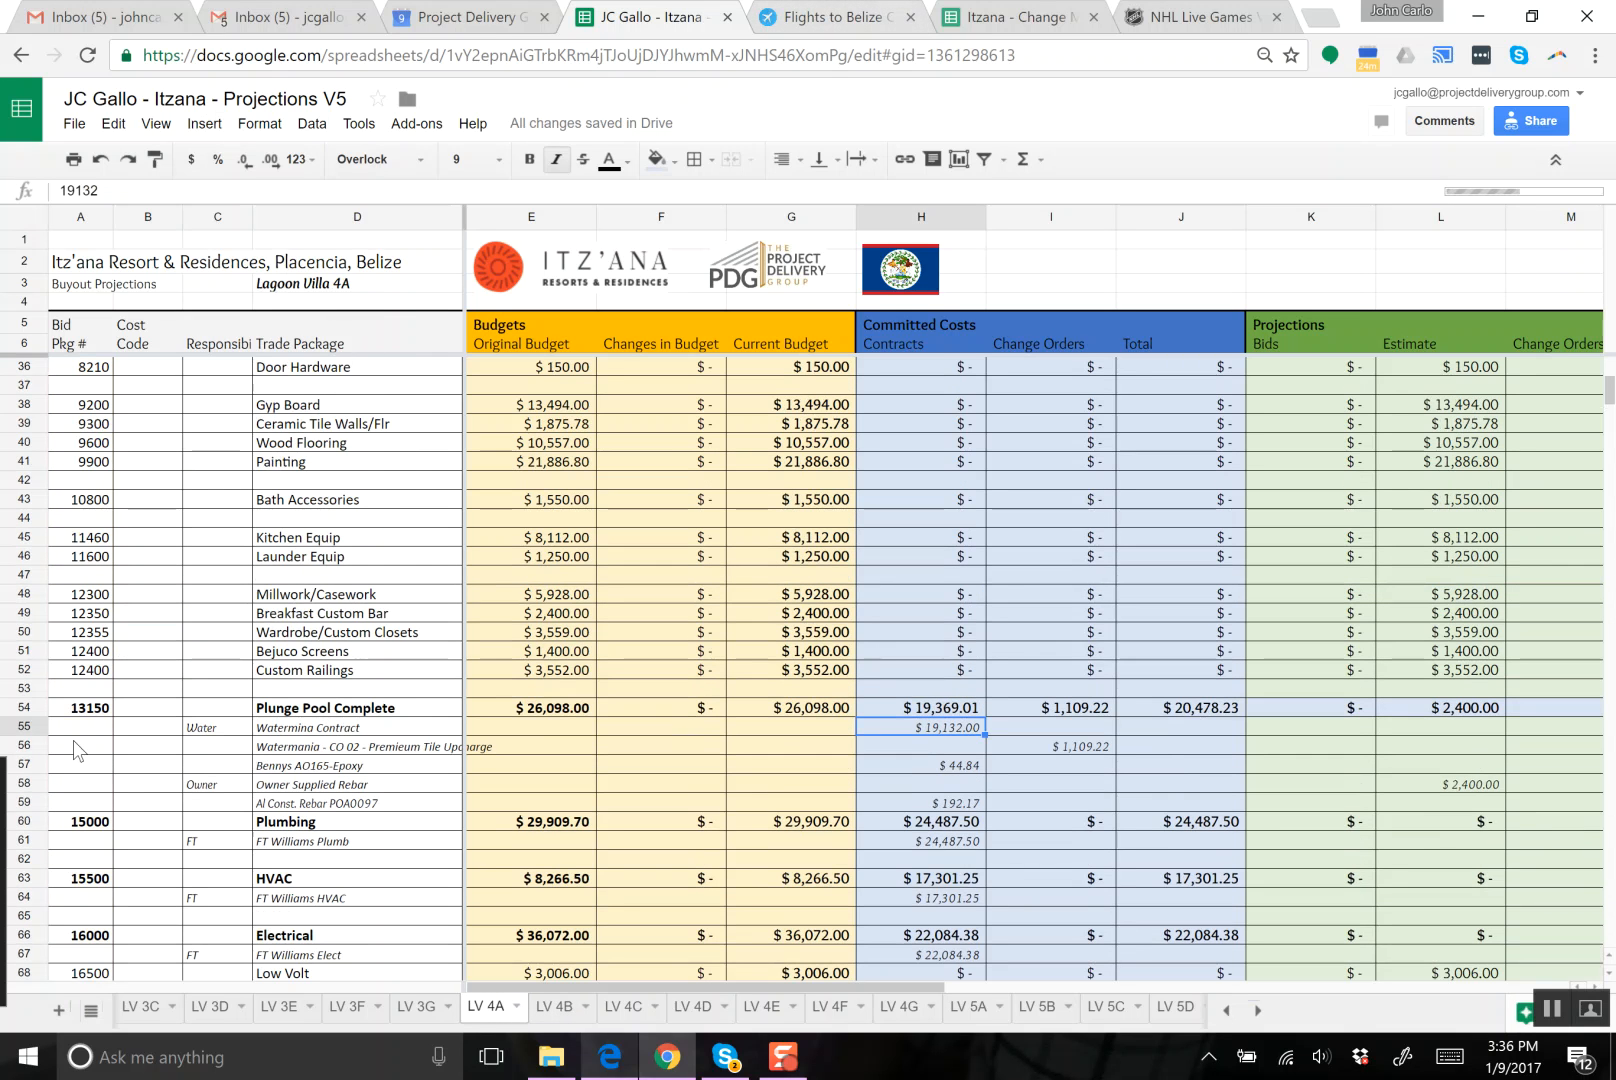
{"action": "left_click", "coordinate": [27, 745]}
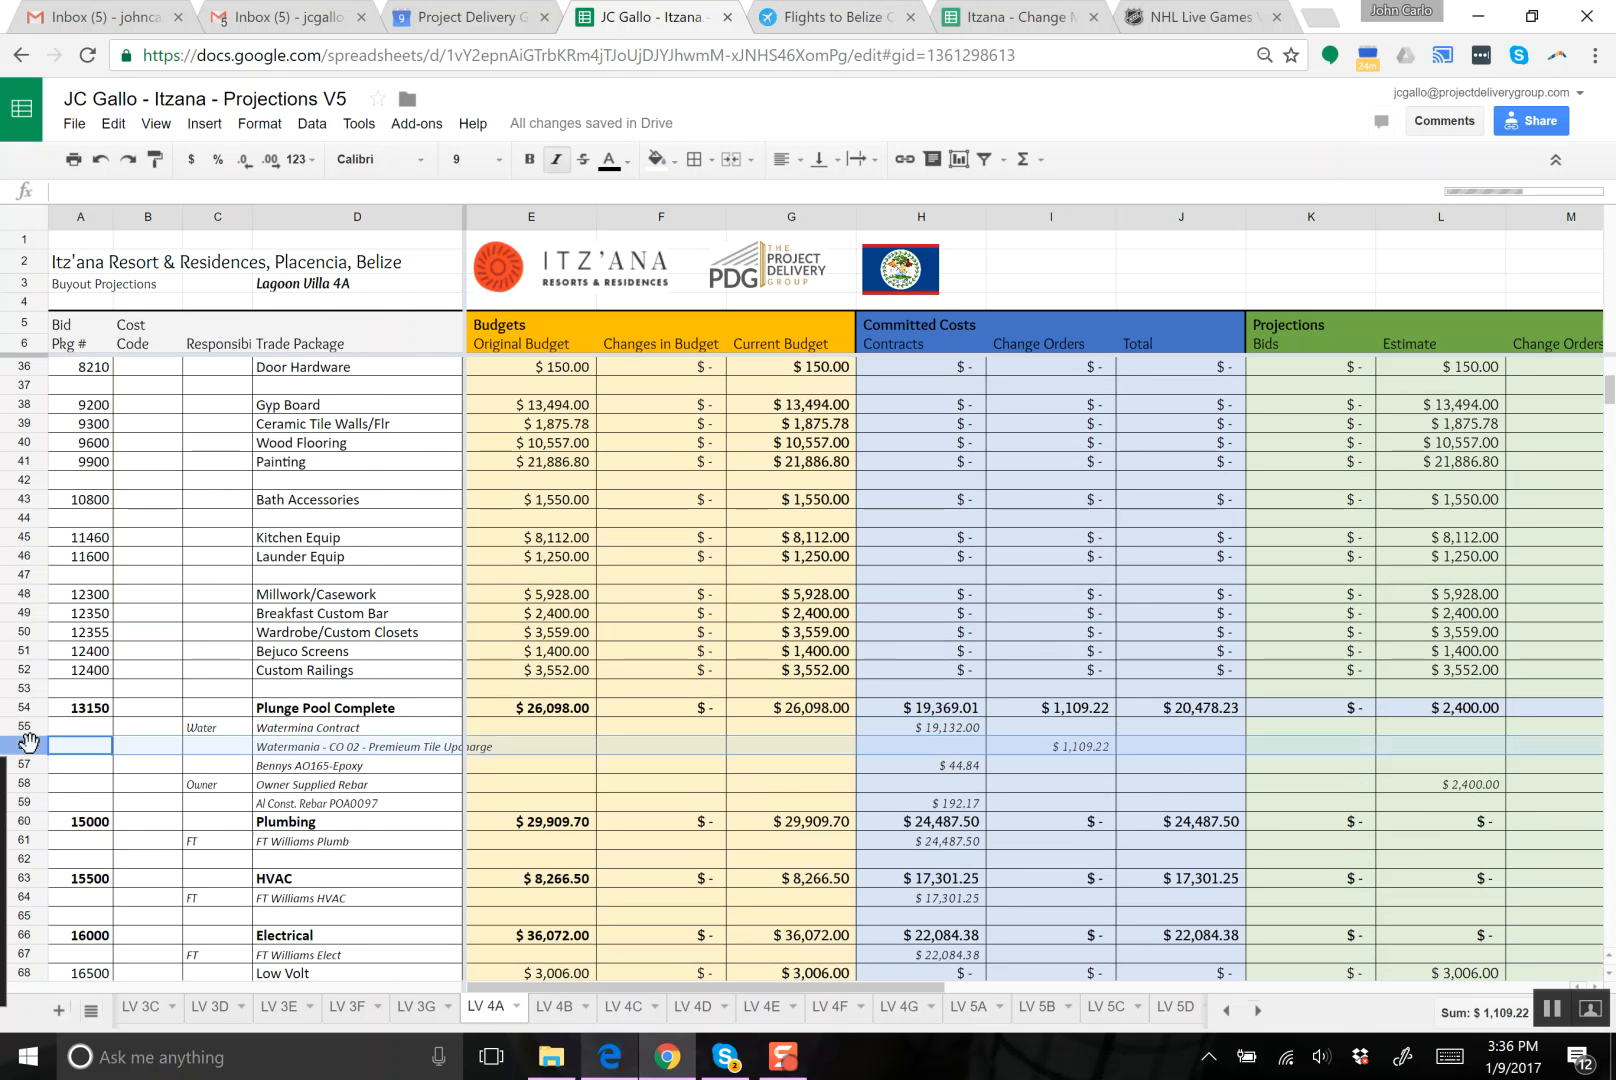
{"action": "right_click", "coordinate": [27, 742]}
{"action": "left_click", "coordinate": [96, 338]}
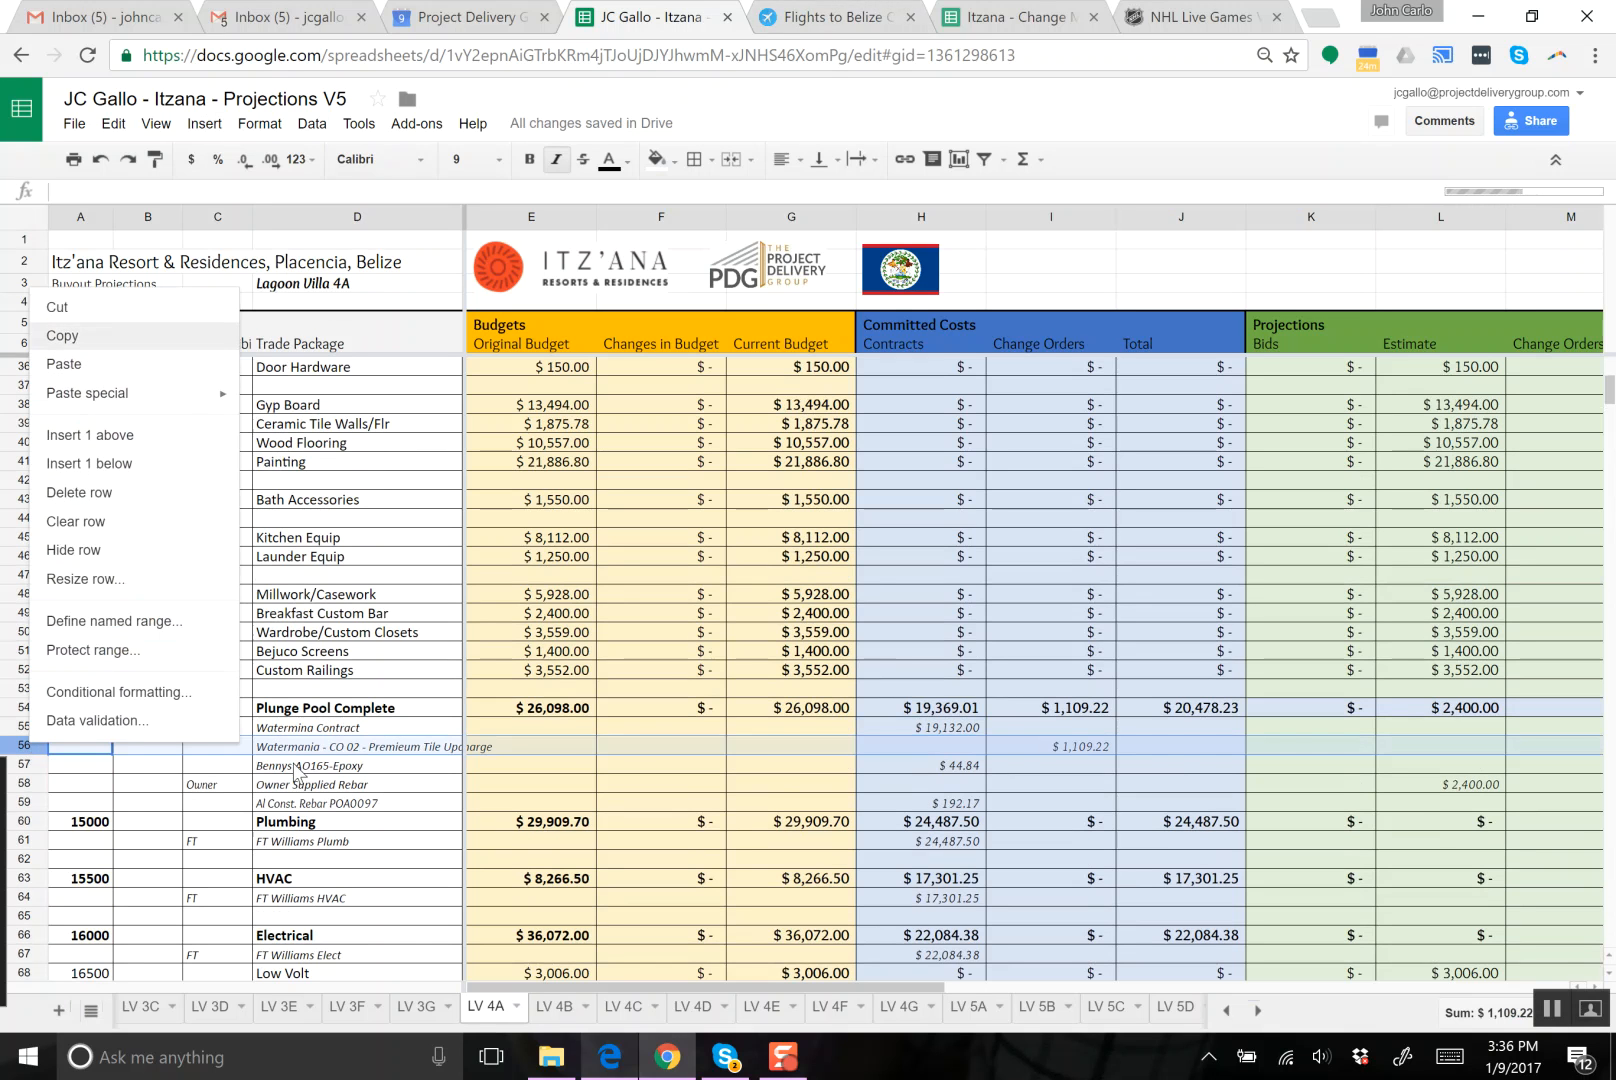
{"action": "left_click", "coordinate": [554, 1007]}
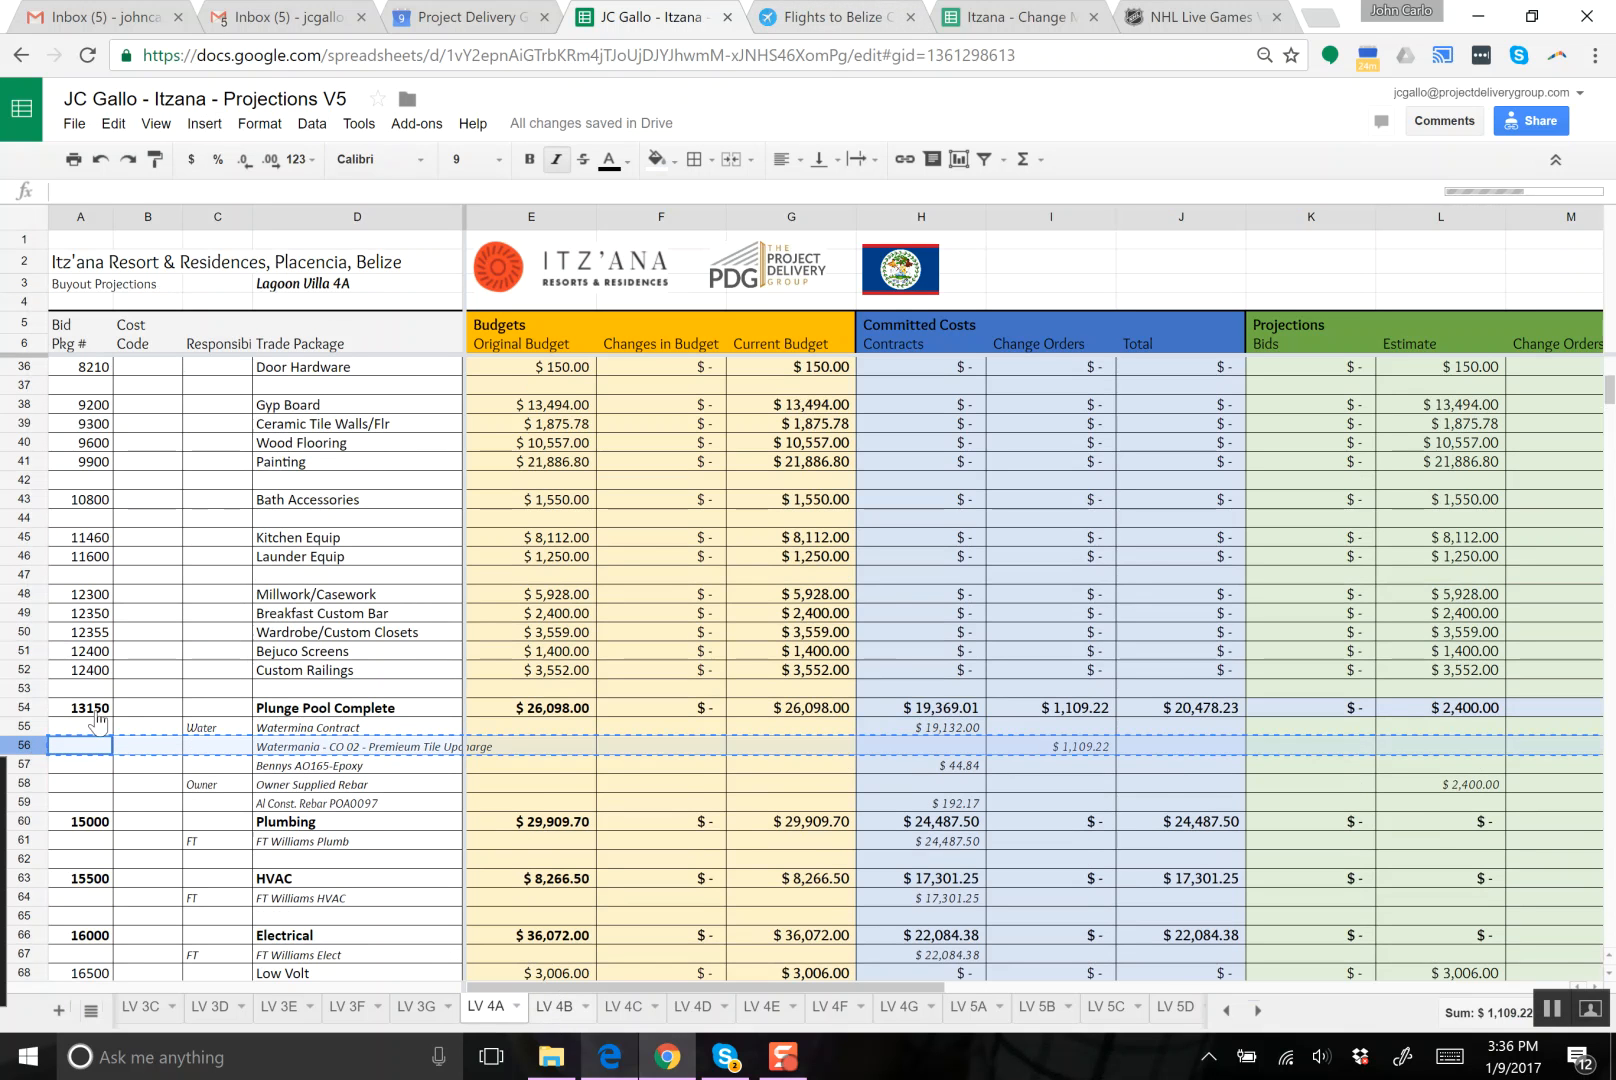
{"action": "left_click", "coordinate": [24, 633]}
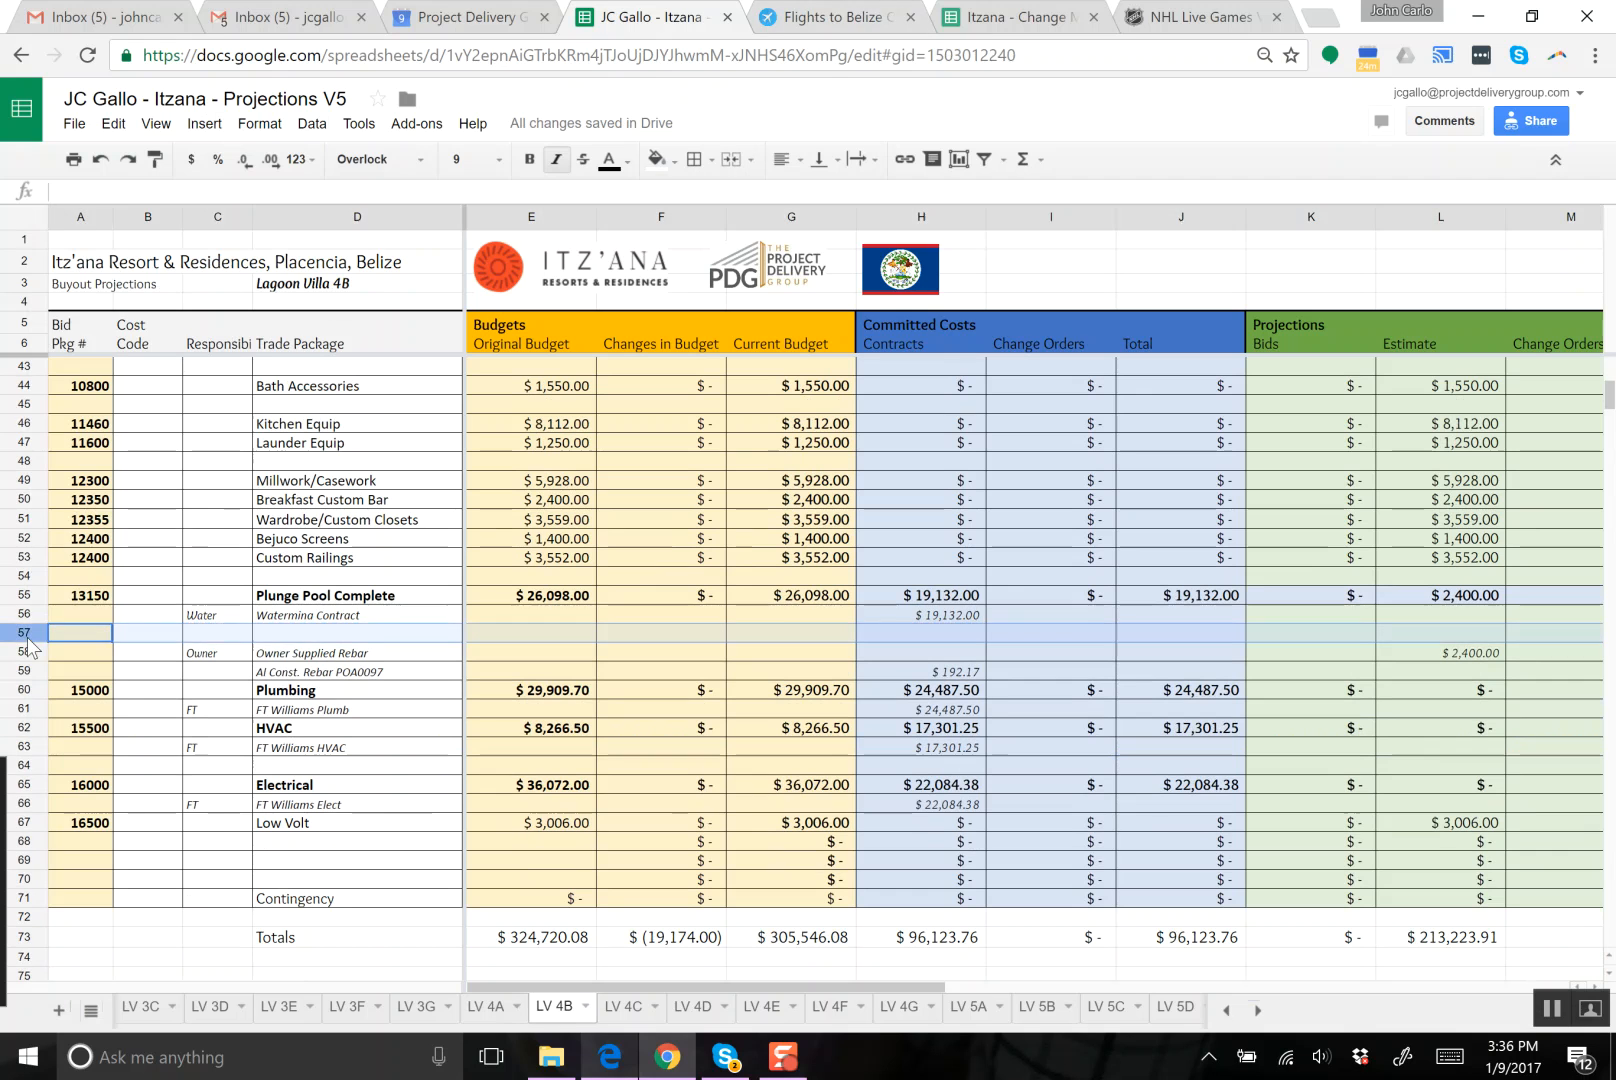
{"action": "right_click", "coordinate": [24, 633]}
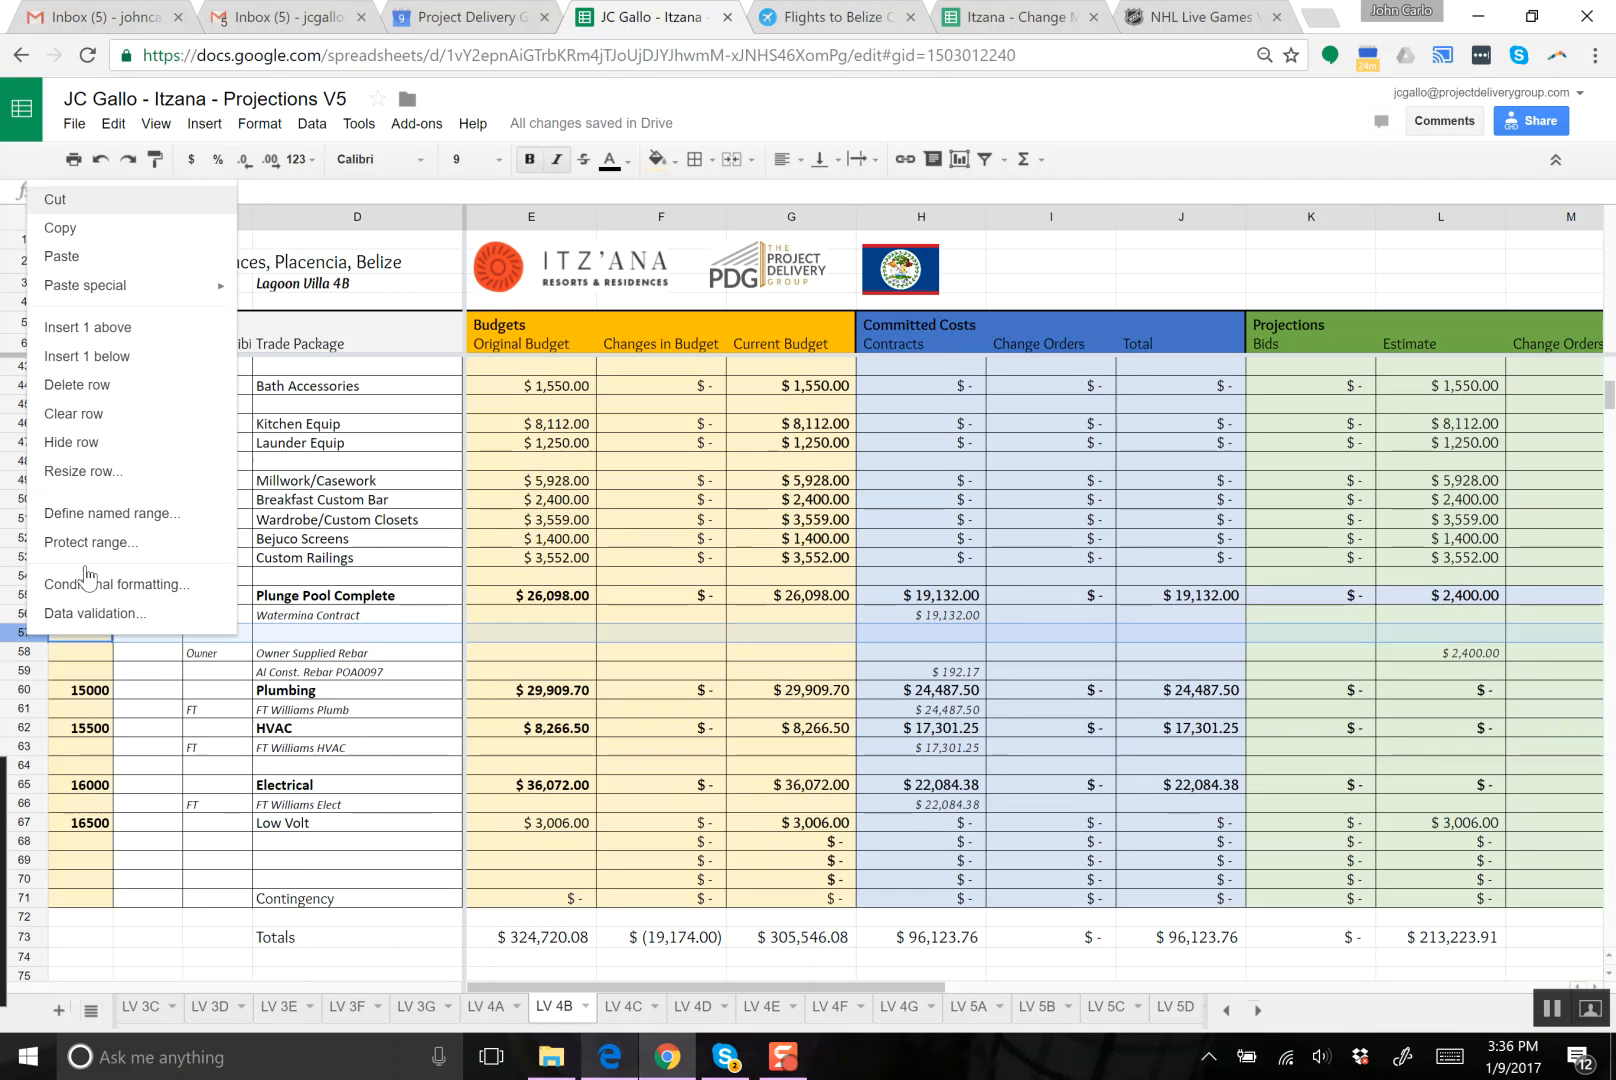
{"action": "left_click", "coordinate": [100, 258]}
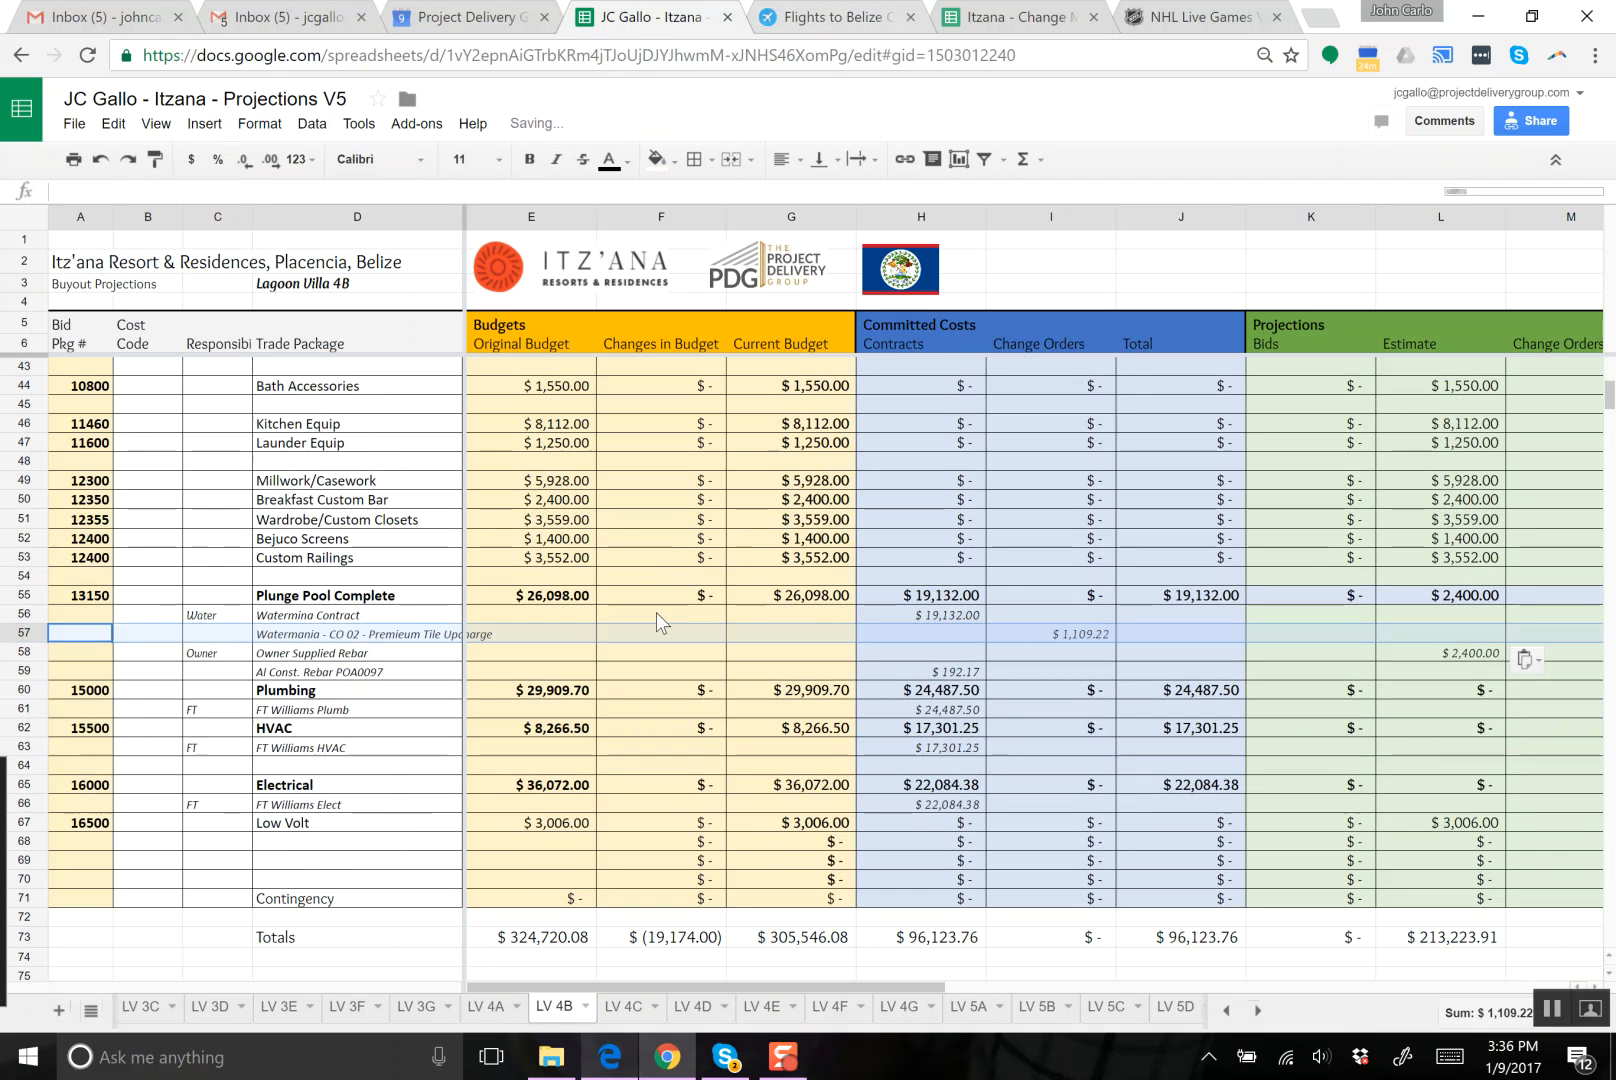
- Extend the Plunge Pool Complete contracts sum on LV 4B to H56:H59 and copy the formula into its Change Orders cell
{"action": "left_click", "coordinate": [950, 594]}
{"action": "double_click", "coordinate": [950, 594]}
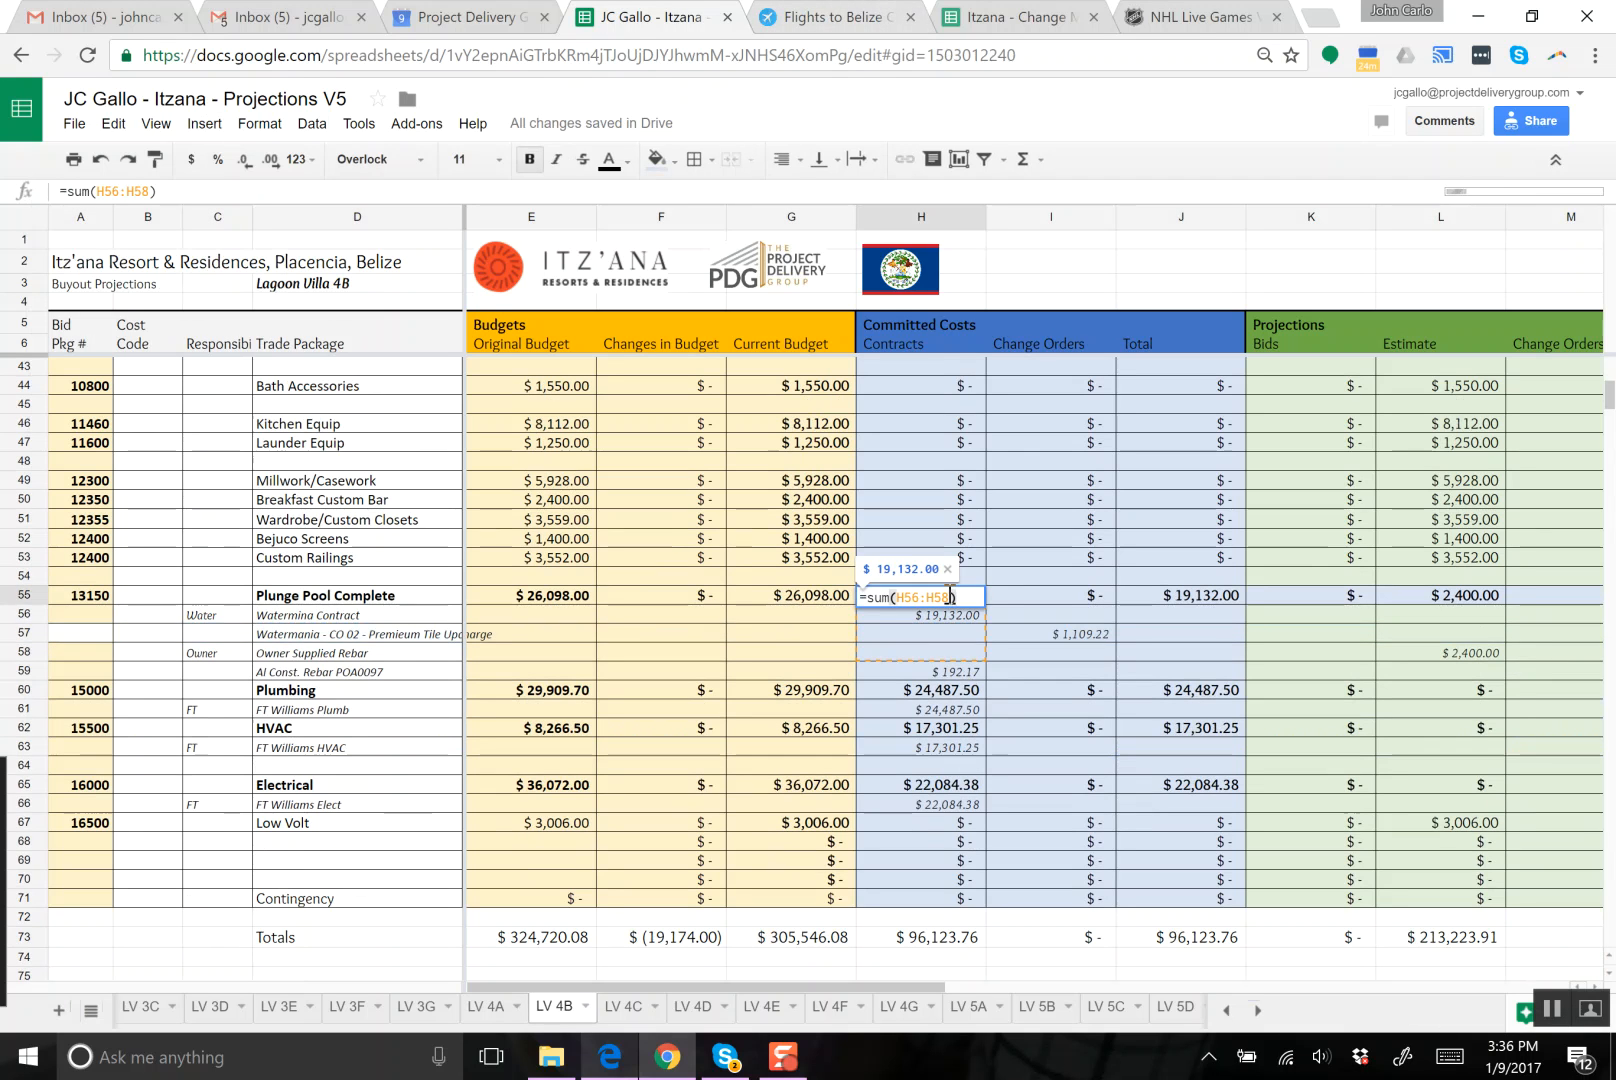
{"action": "type", "text": "9"}
{"action": "key", "text": "Return"}
{"action": "key", "text": "Up"}
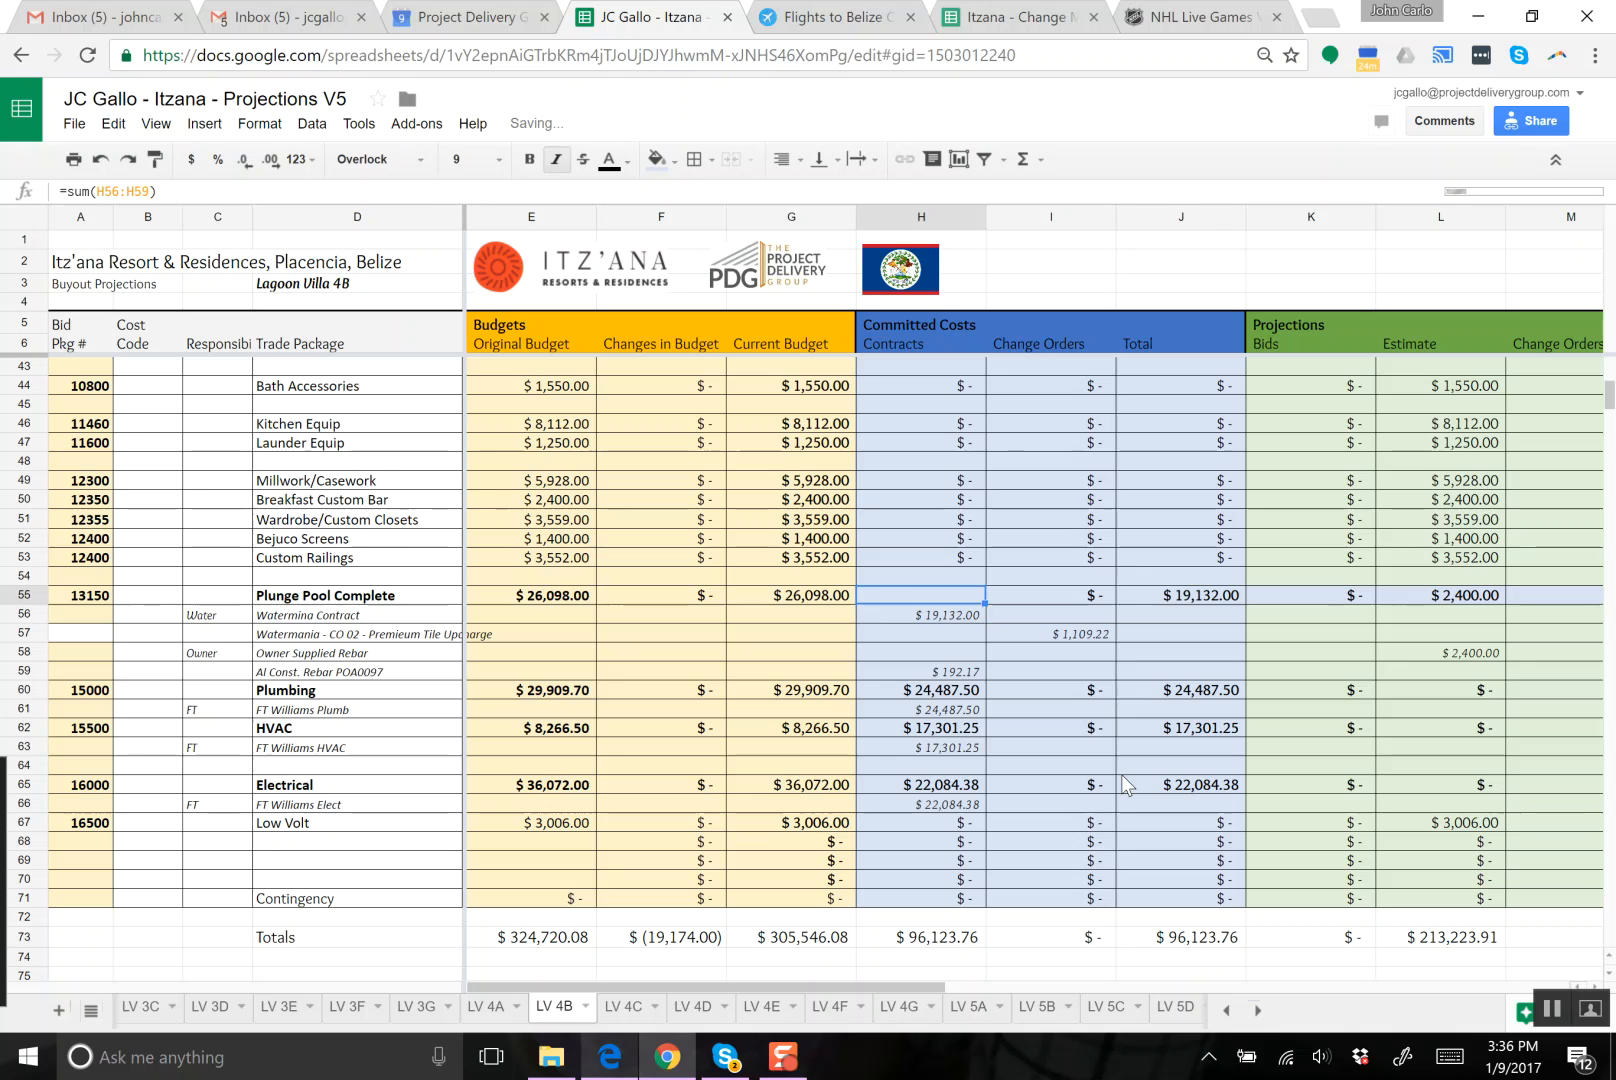
{"action": "key", "text": "Right"}
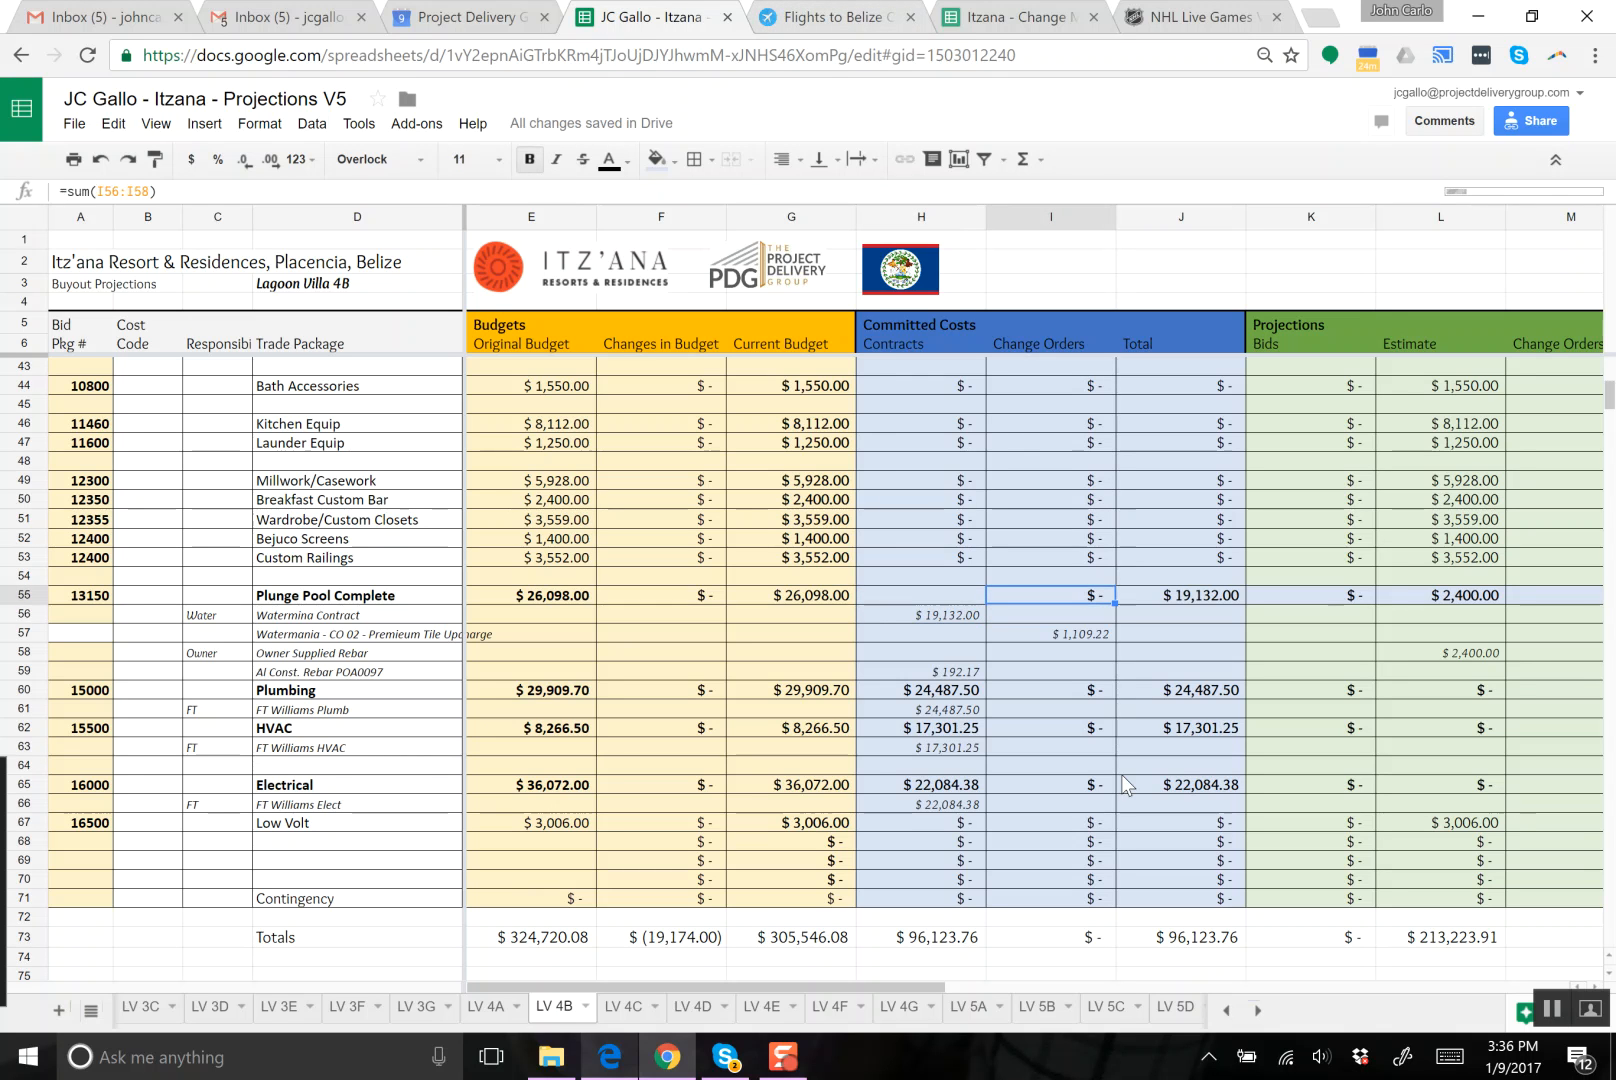
{"action": "key", "text": "Left"}
{"action": "key", "text": "ctrl+c"}
{"action": "key", "text": "Right"}
{"action": "key", "text": "ctrl+v"}
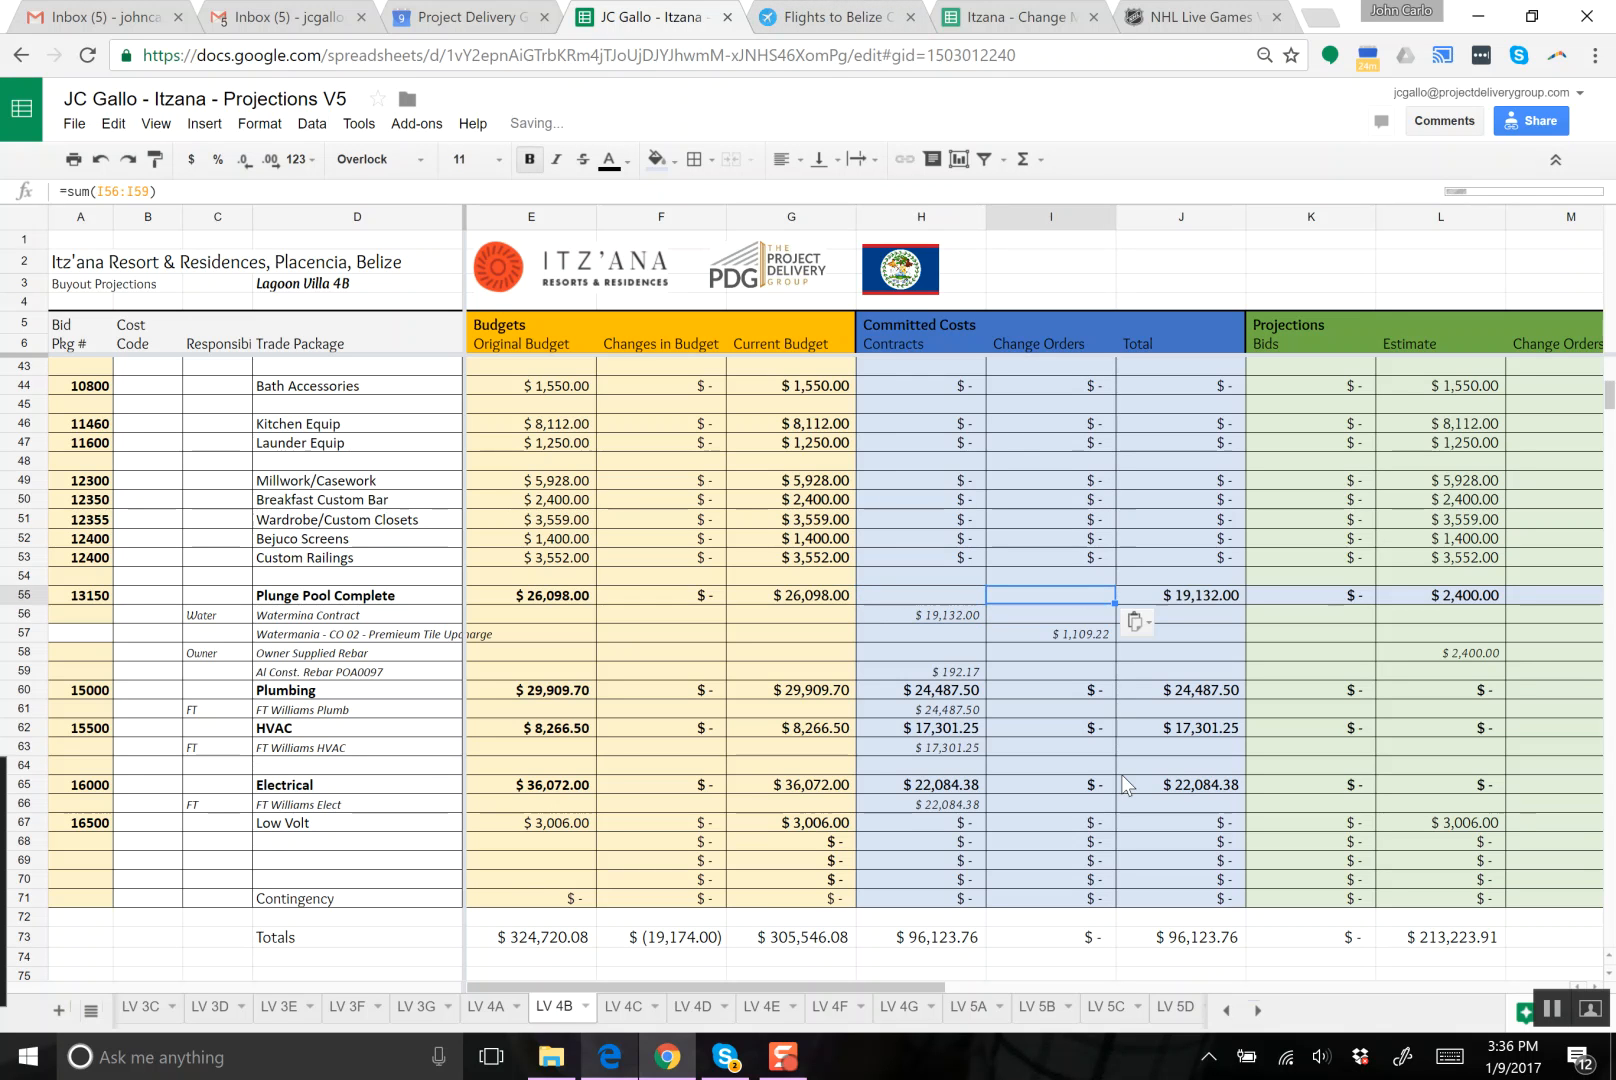
- On LV 4B, enter the committed Total formula =H56+I56 in J56 and fill it down through J59
{"action": "key", "text": "Down"}
{"action": "key", "text": "Right"}
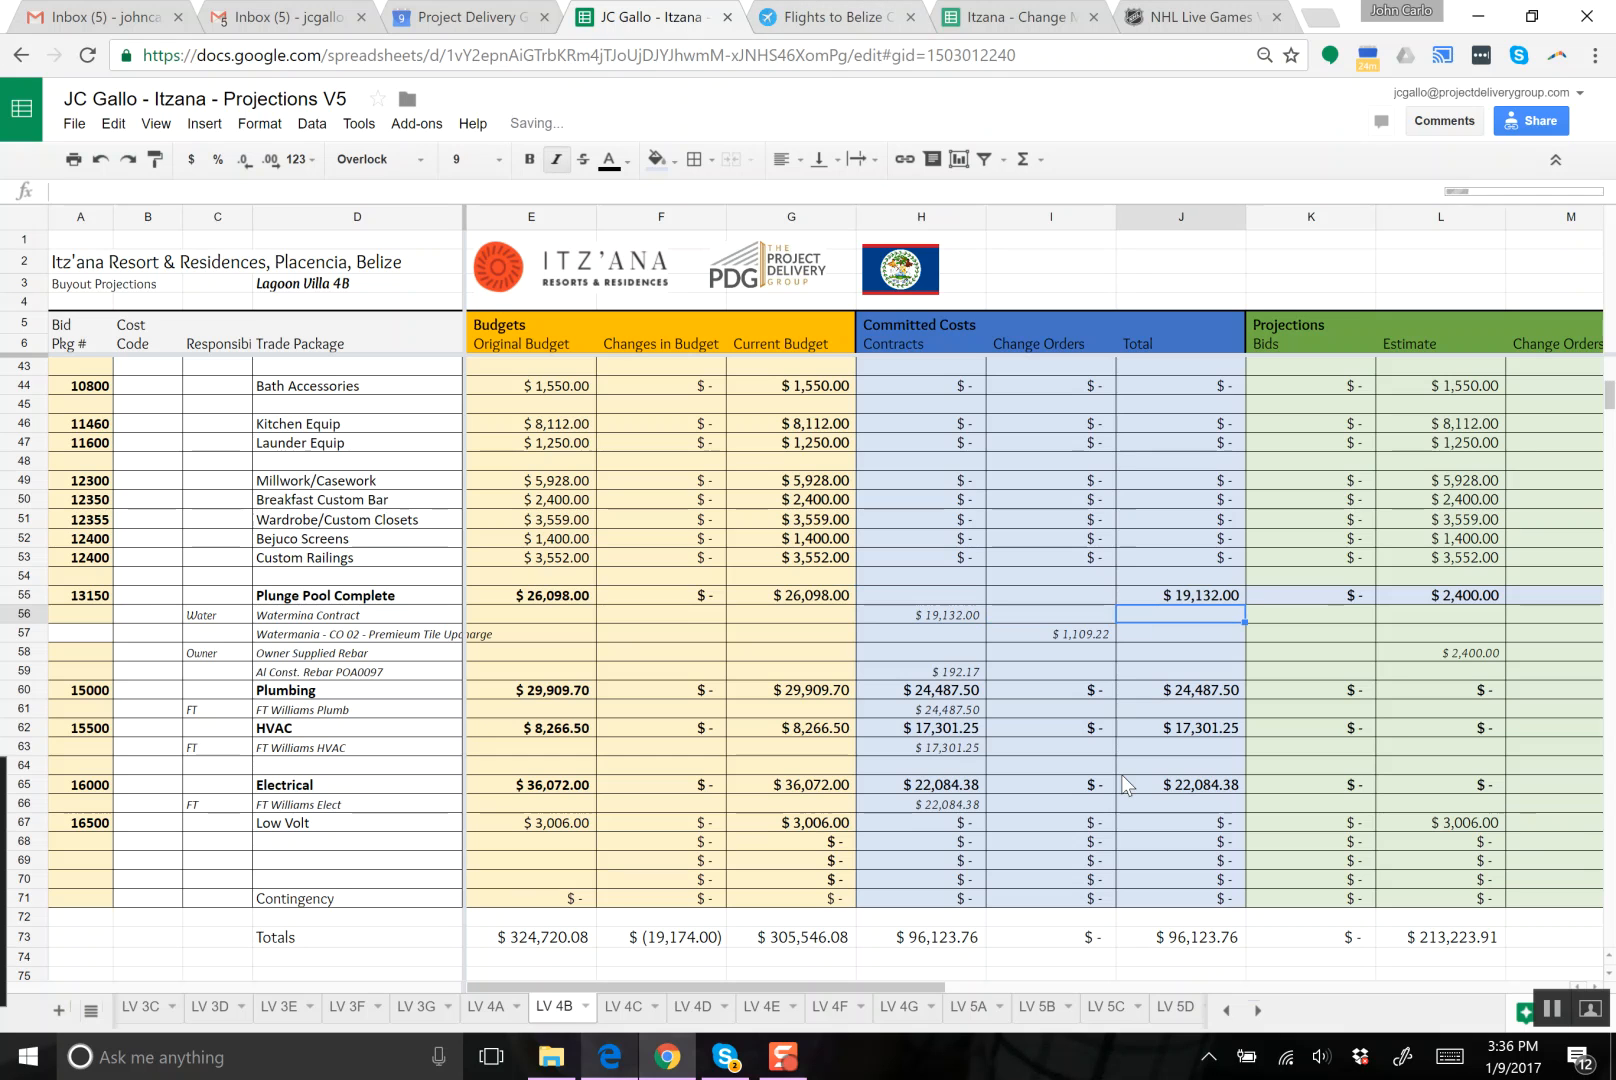
{"action": "type", "text": "="}
{"action": "left_click", "coordinate": [930, 613]}
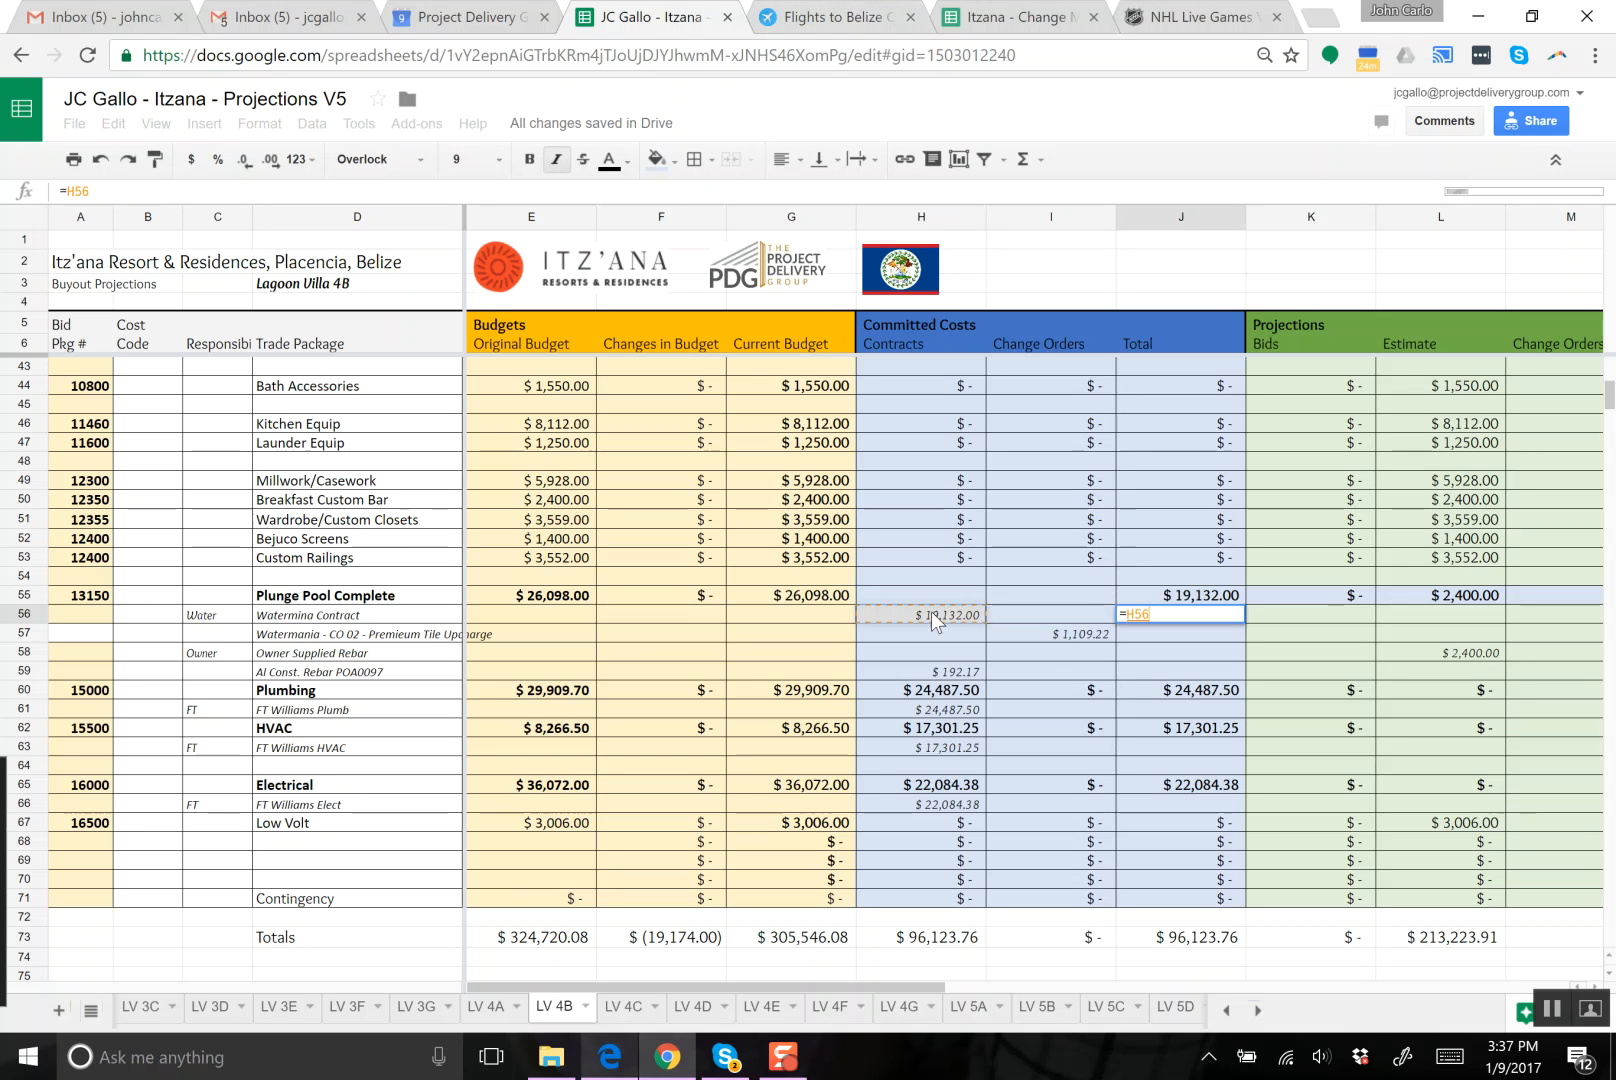
{"action": "type", "text": "+"}
{"action": "left_click", "coordinate": [1013, 614]}
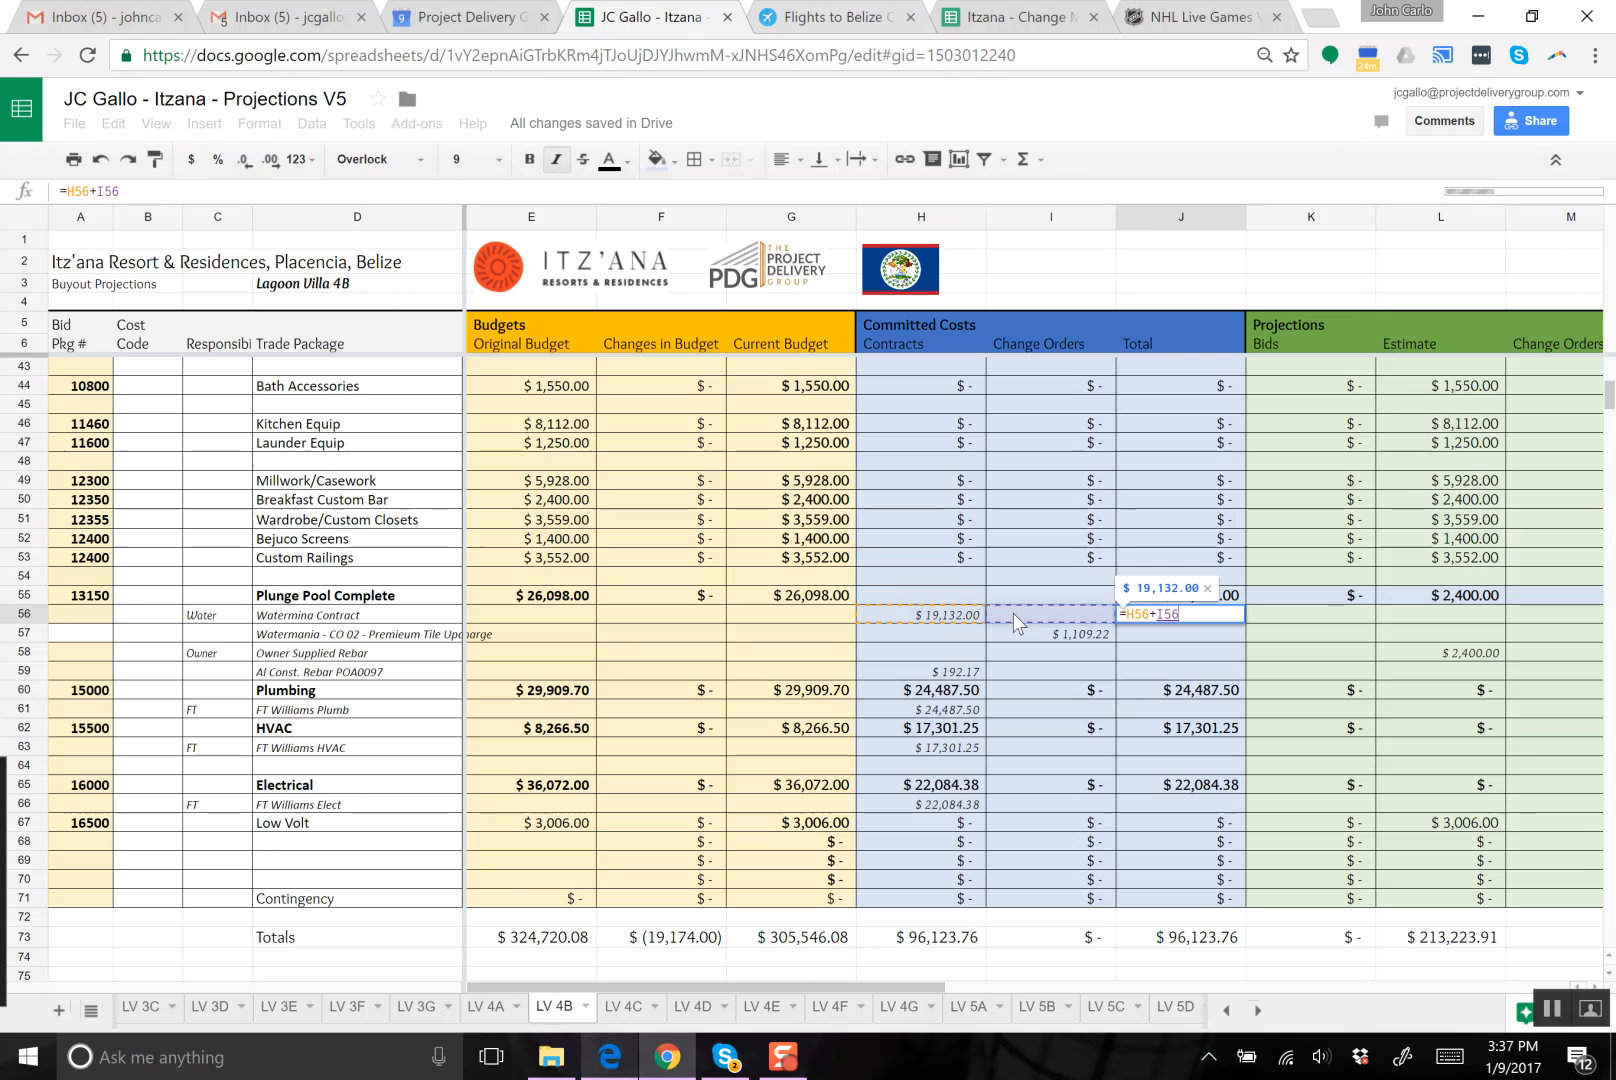
{"action": "key", "text": "Return"}
{"action": "left_click_drag", "start_coordinate": [1244, 625], "coordinate": [1245, 685]}
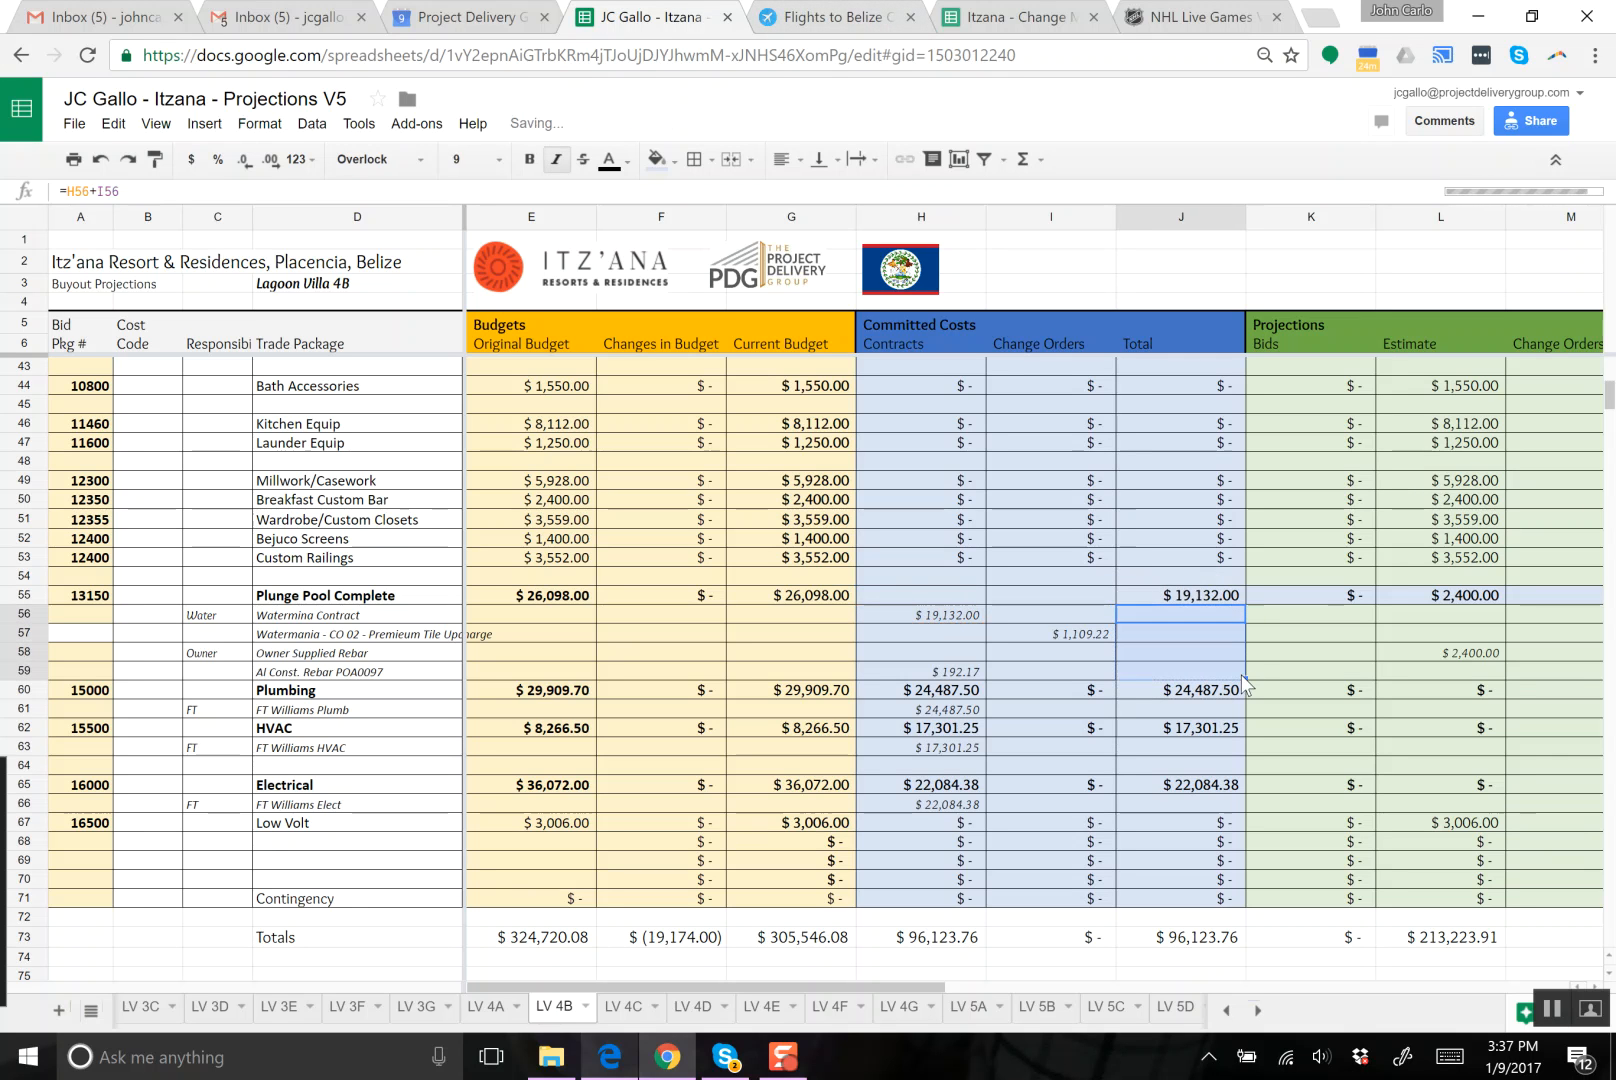
{"action": "key", "text": "Return"}
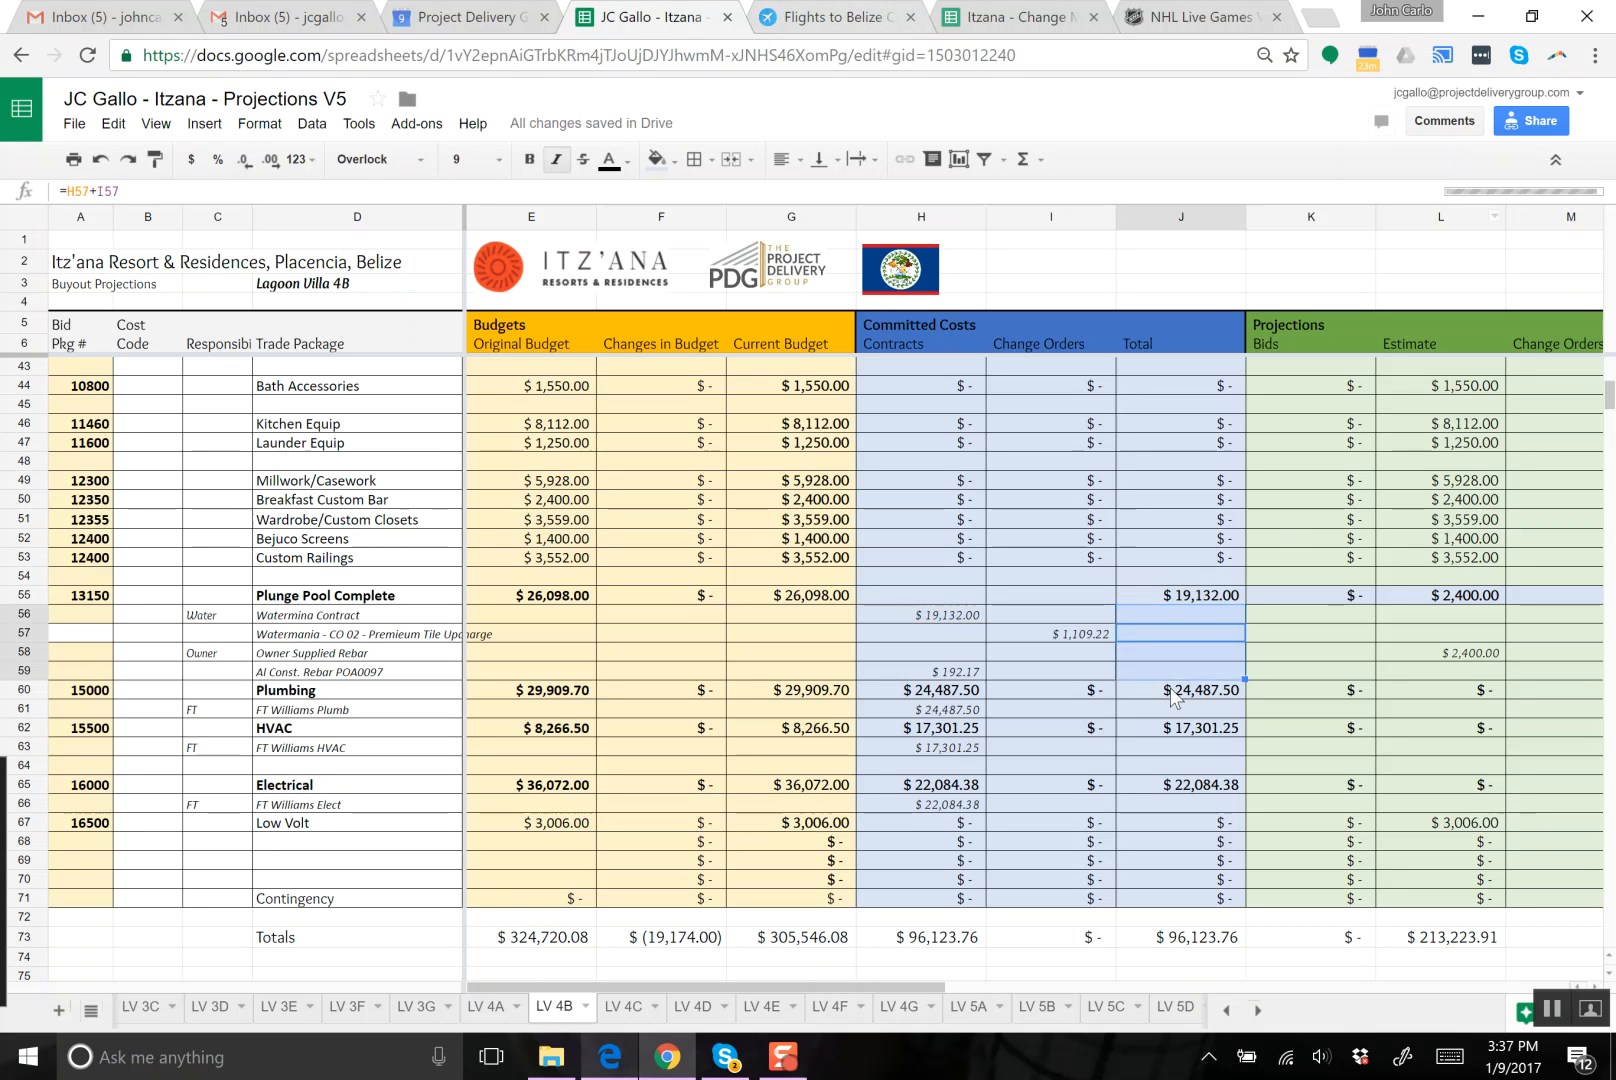
{"action": "left_click", "coordinate": [1297, 633]}
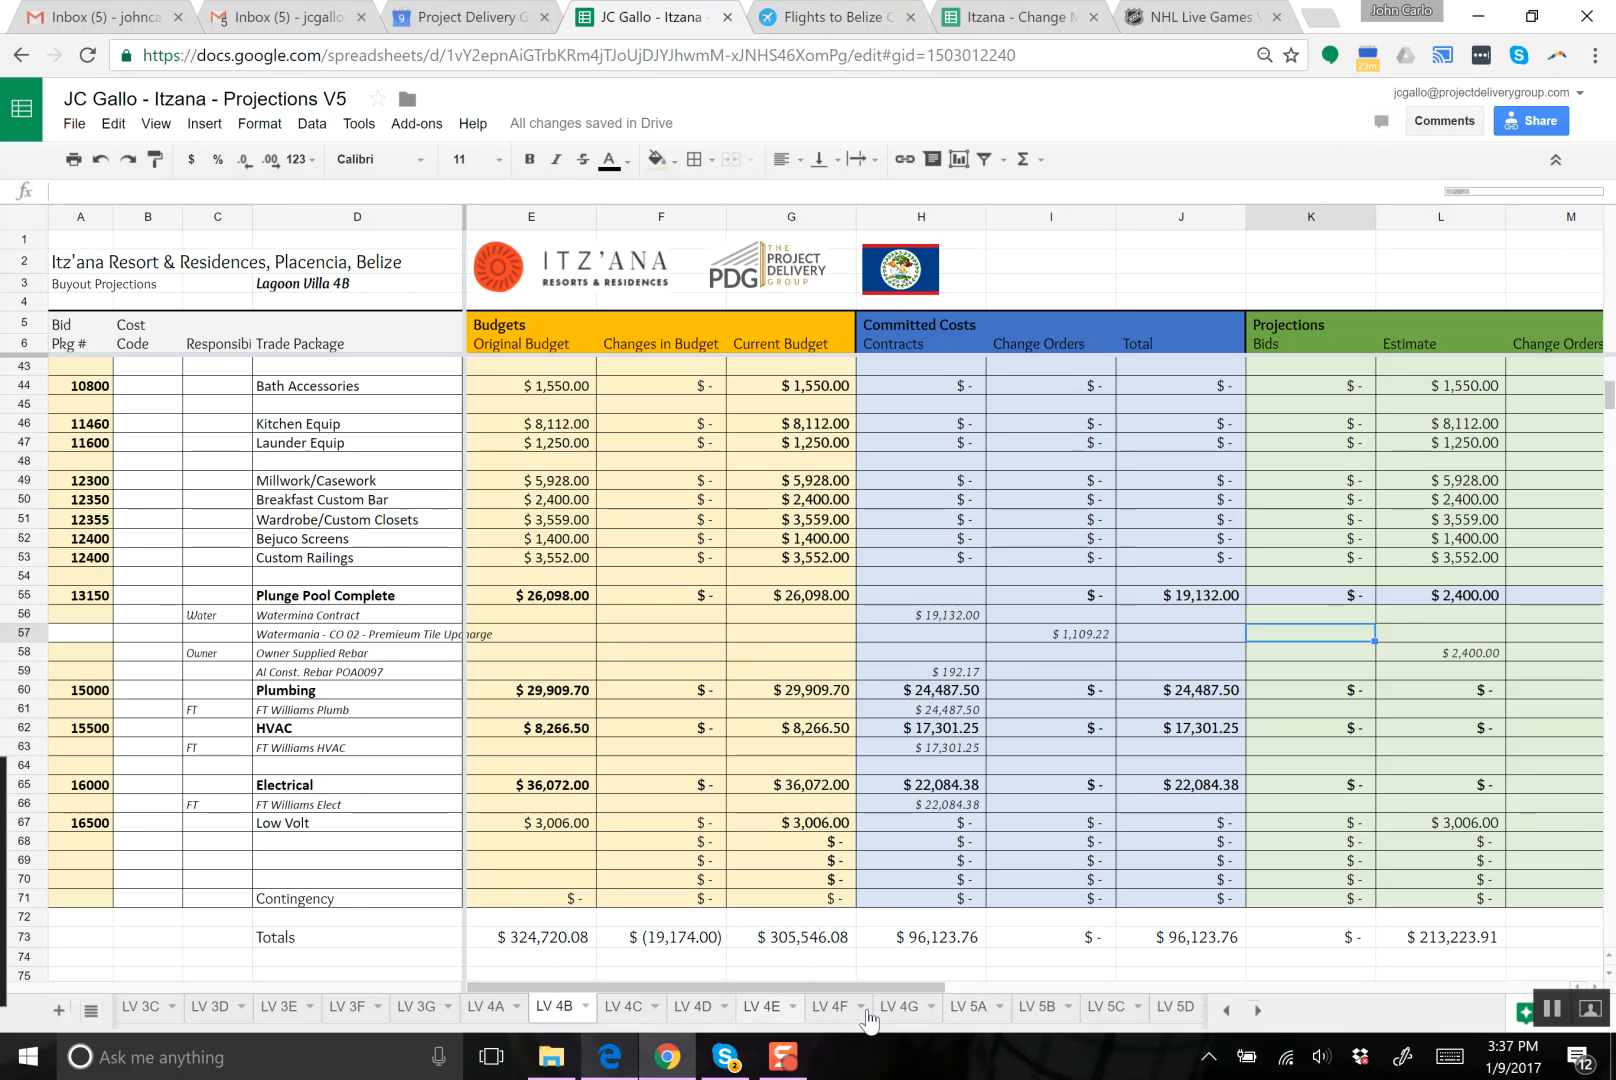
- On LV 5A, make the entire Plunge Pool Complete row 56 bold
{"action": "left_click", "coordinate": [967, 1010]}
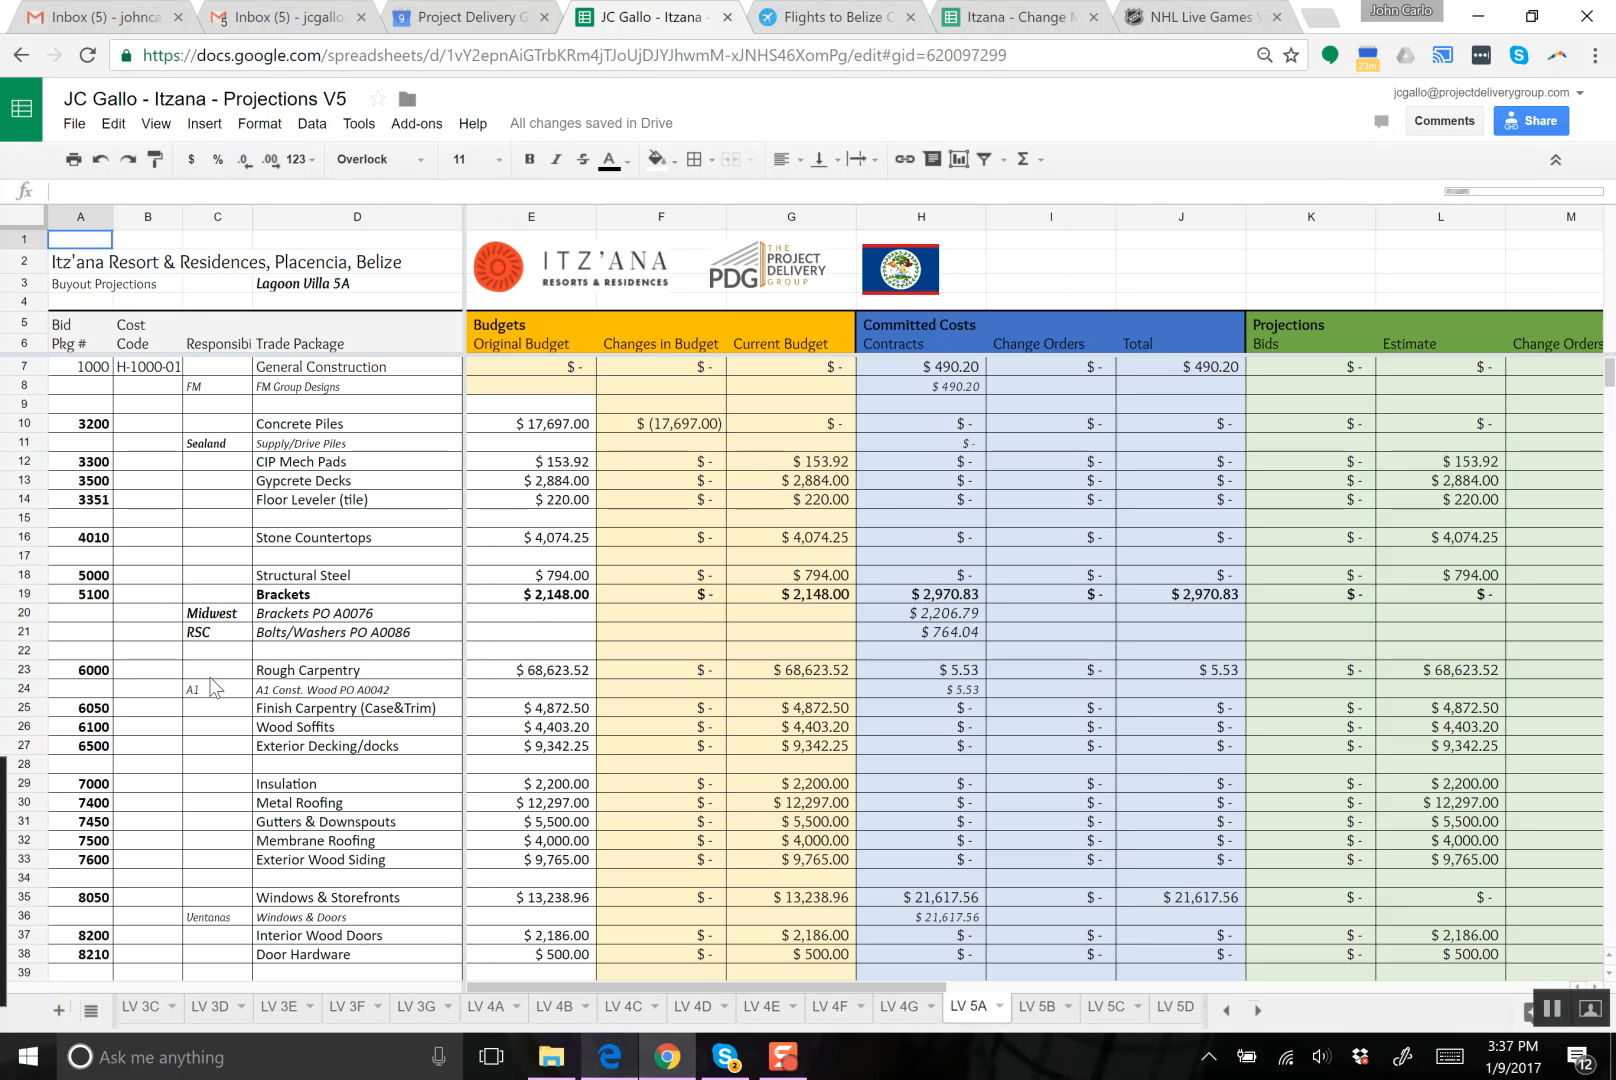
{"action": "scroll", "coordinate": [295, 765], "scroll_direction": "down", "scroll_amount": 10}
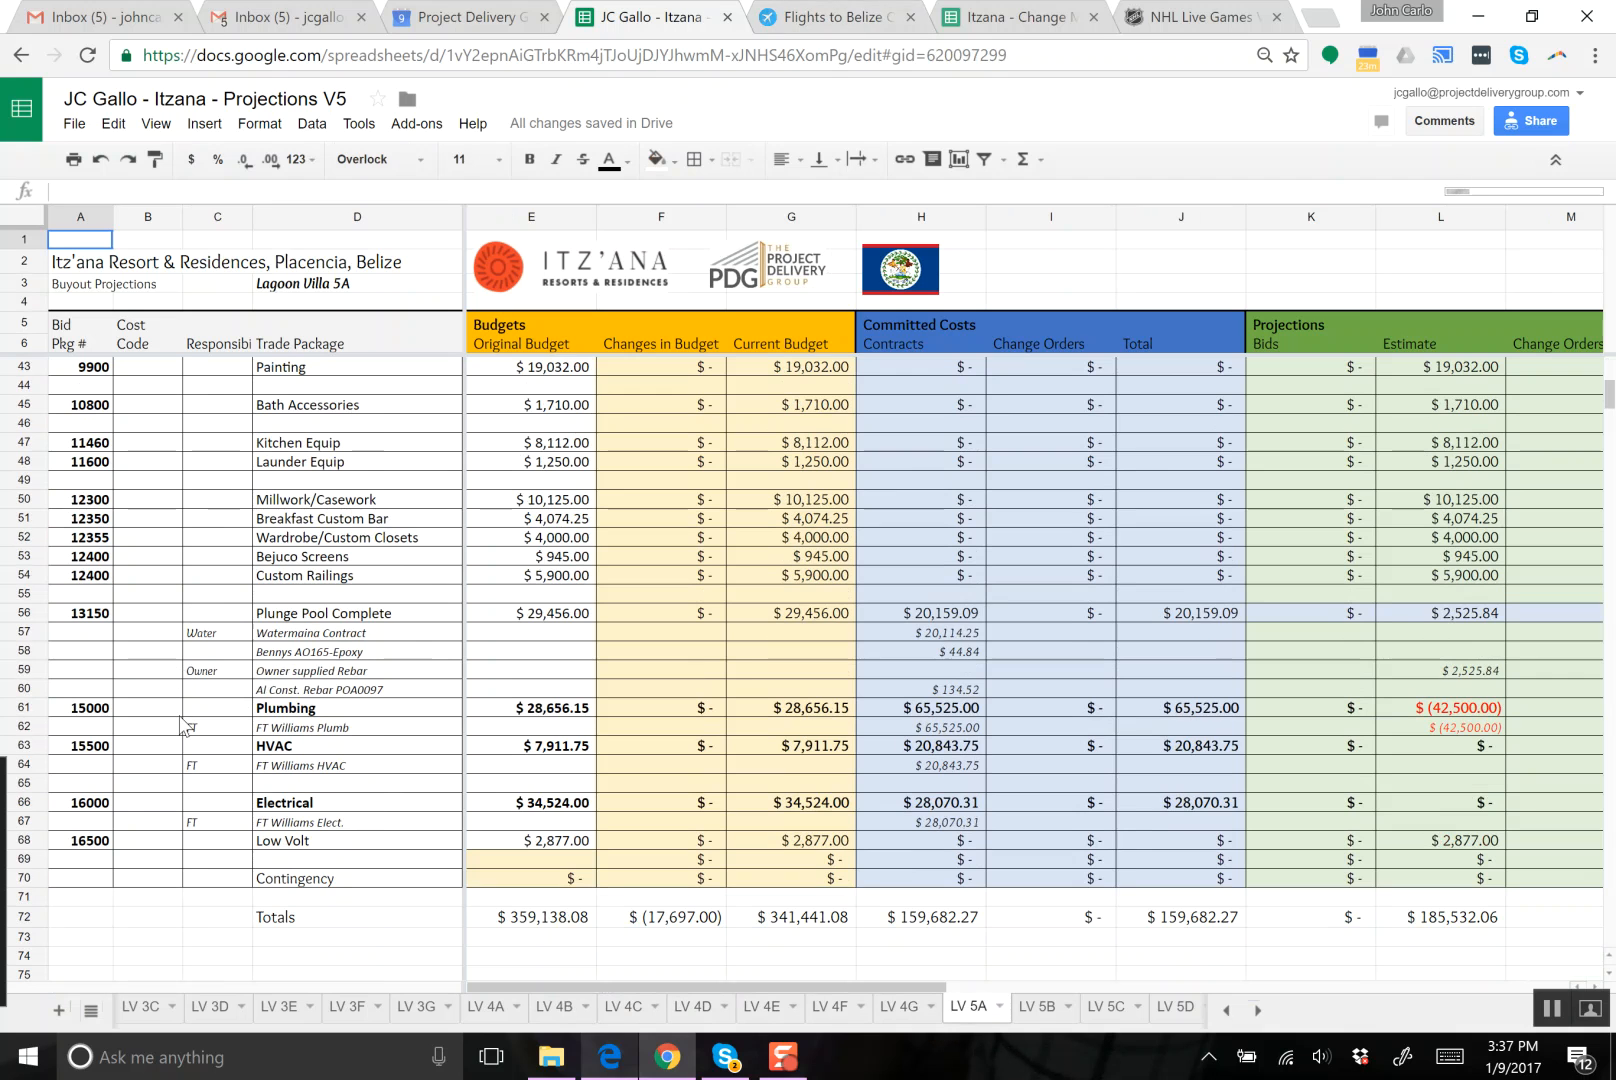
{"action": "scroll", "coordinate": [183, 725], "scroll_direction": "up", "scroll_amount": 2}
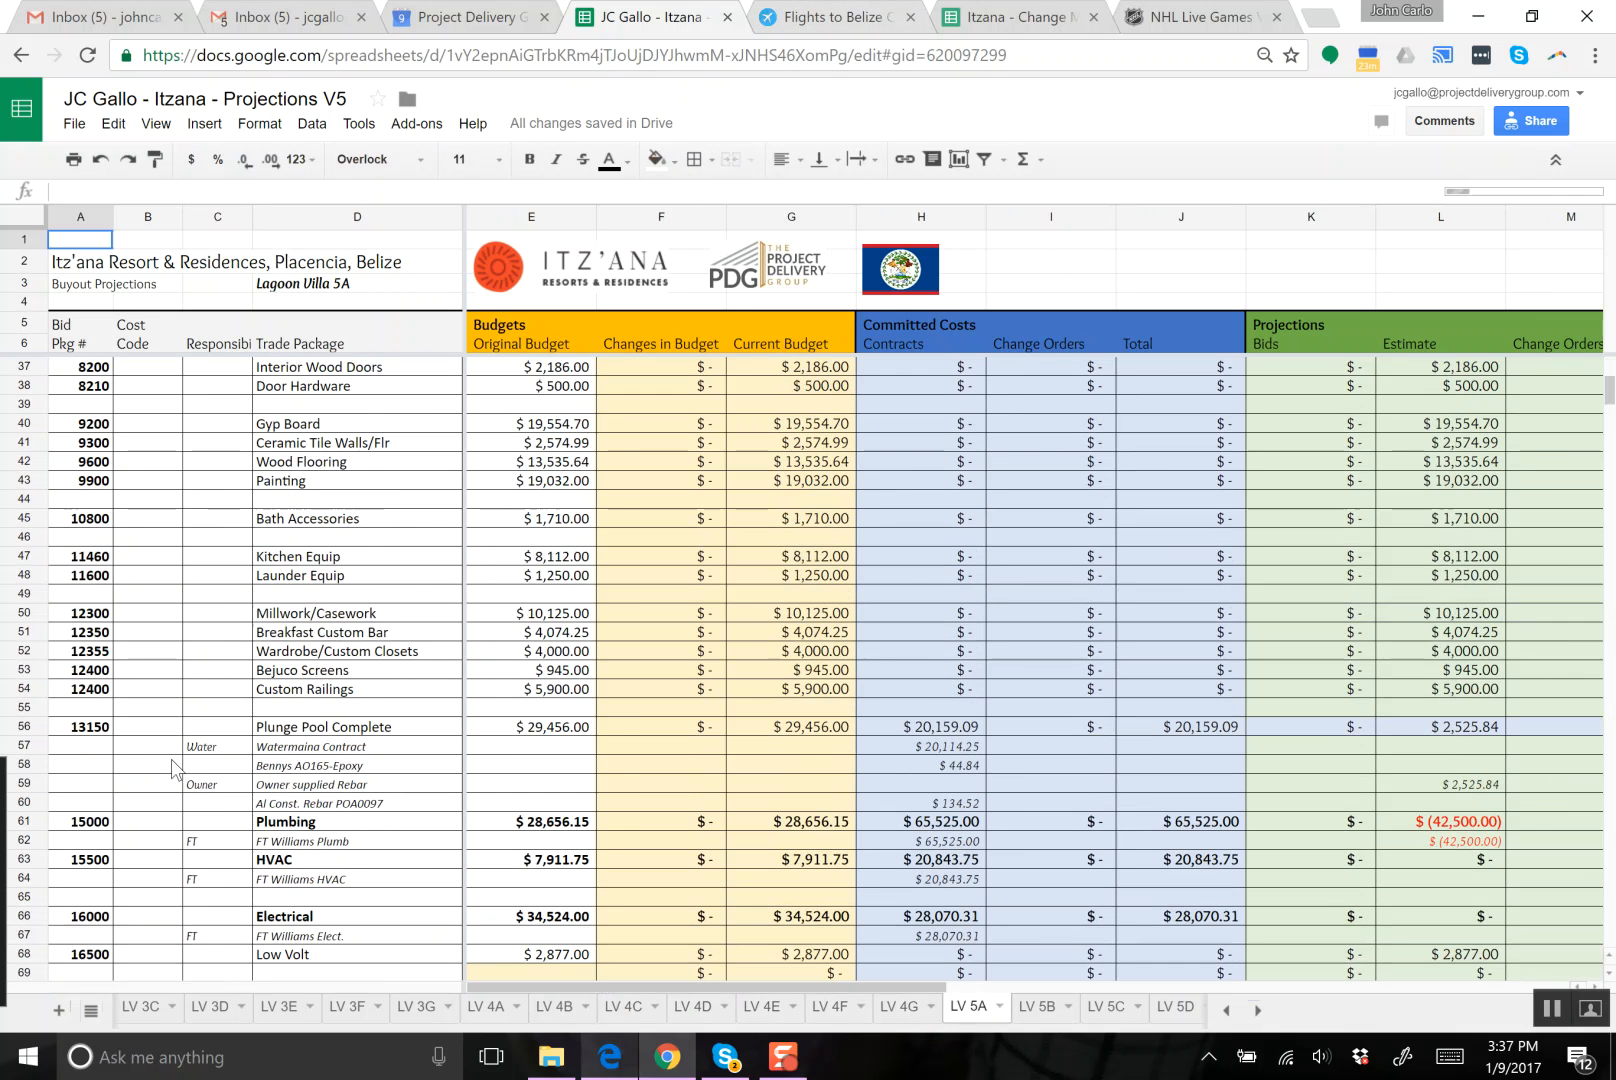
{"action": "left_click", "coordinate": [93, 772]}
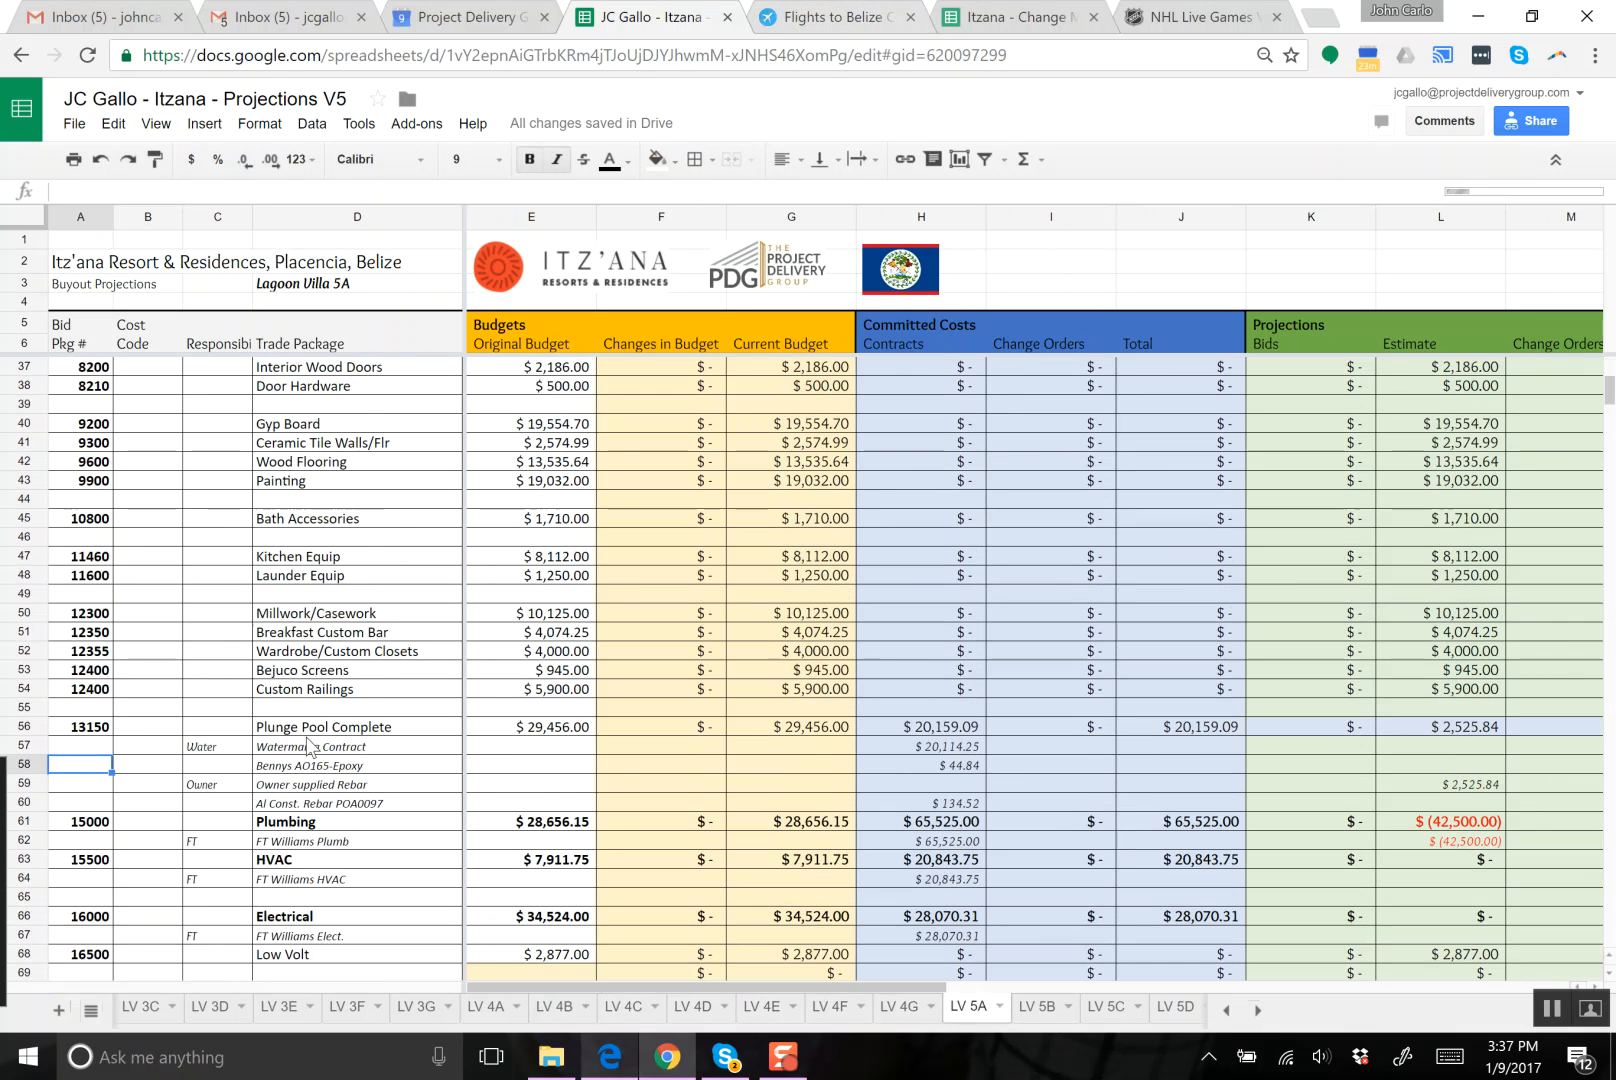
{"action": "left_click", "coordinate": [21, 728]}
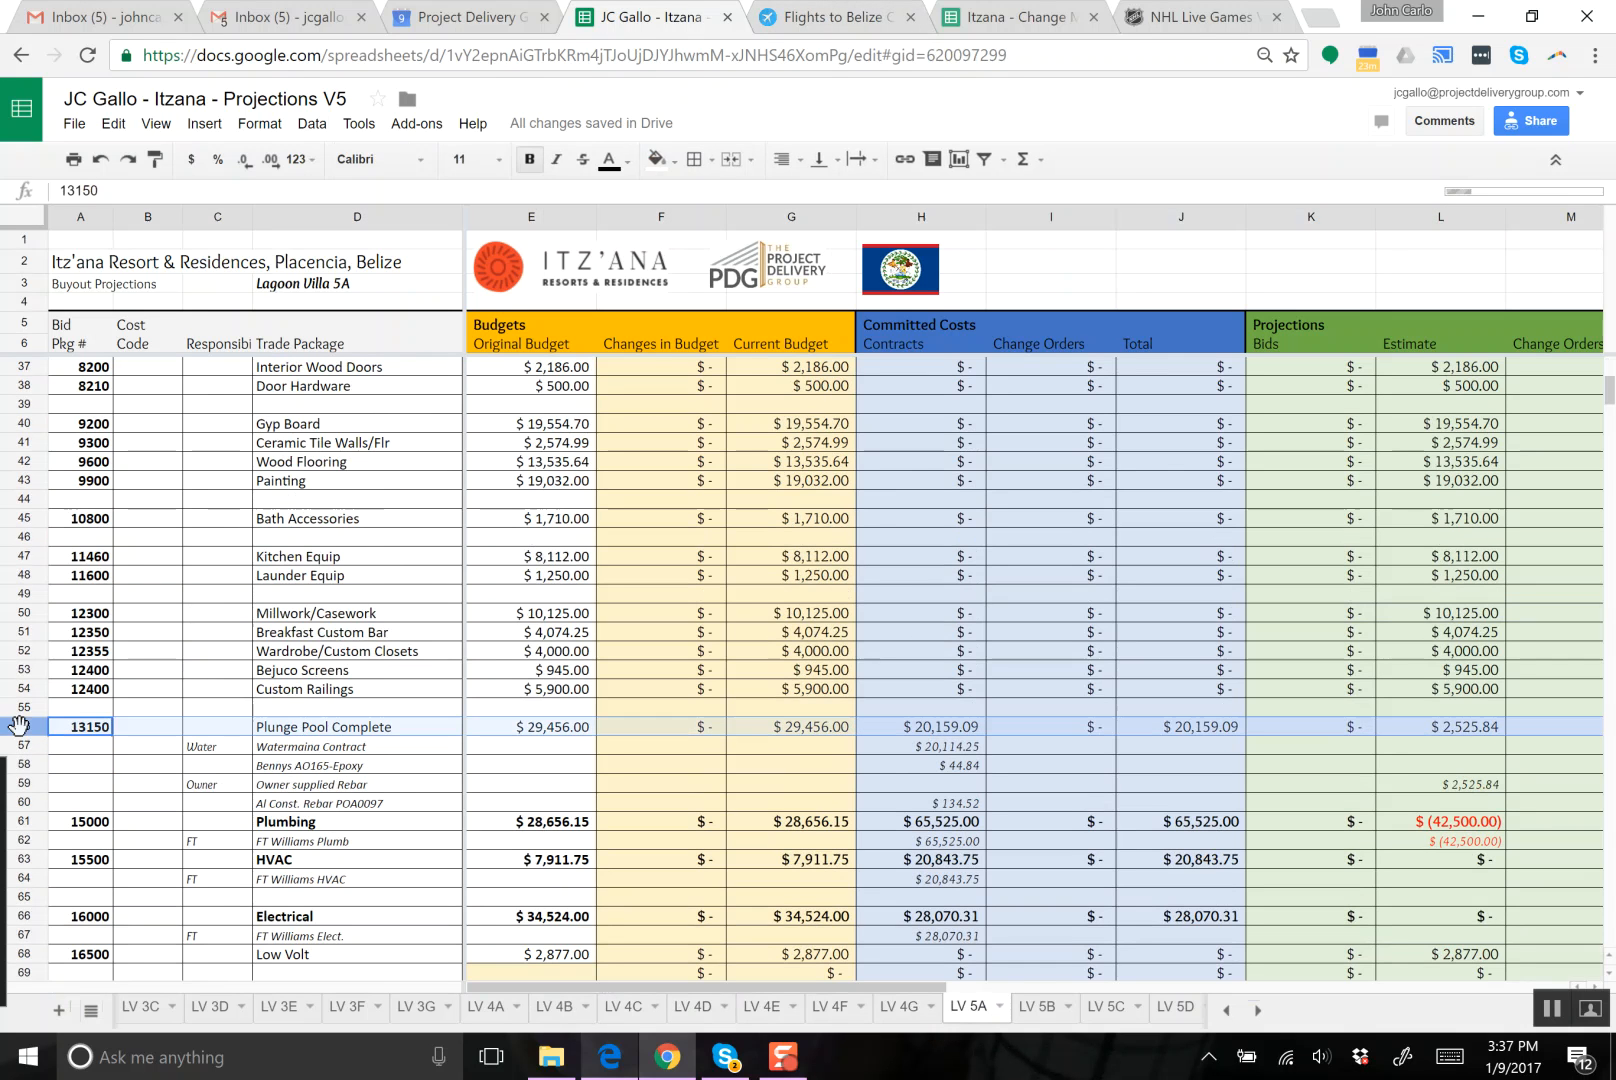
{"action": "left_click", "coordinate": [530, 158]}
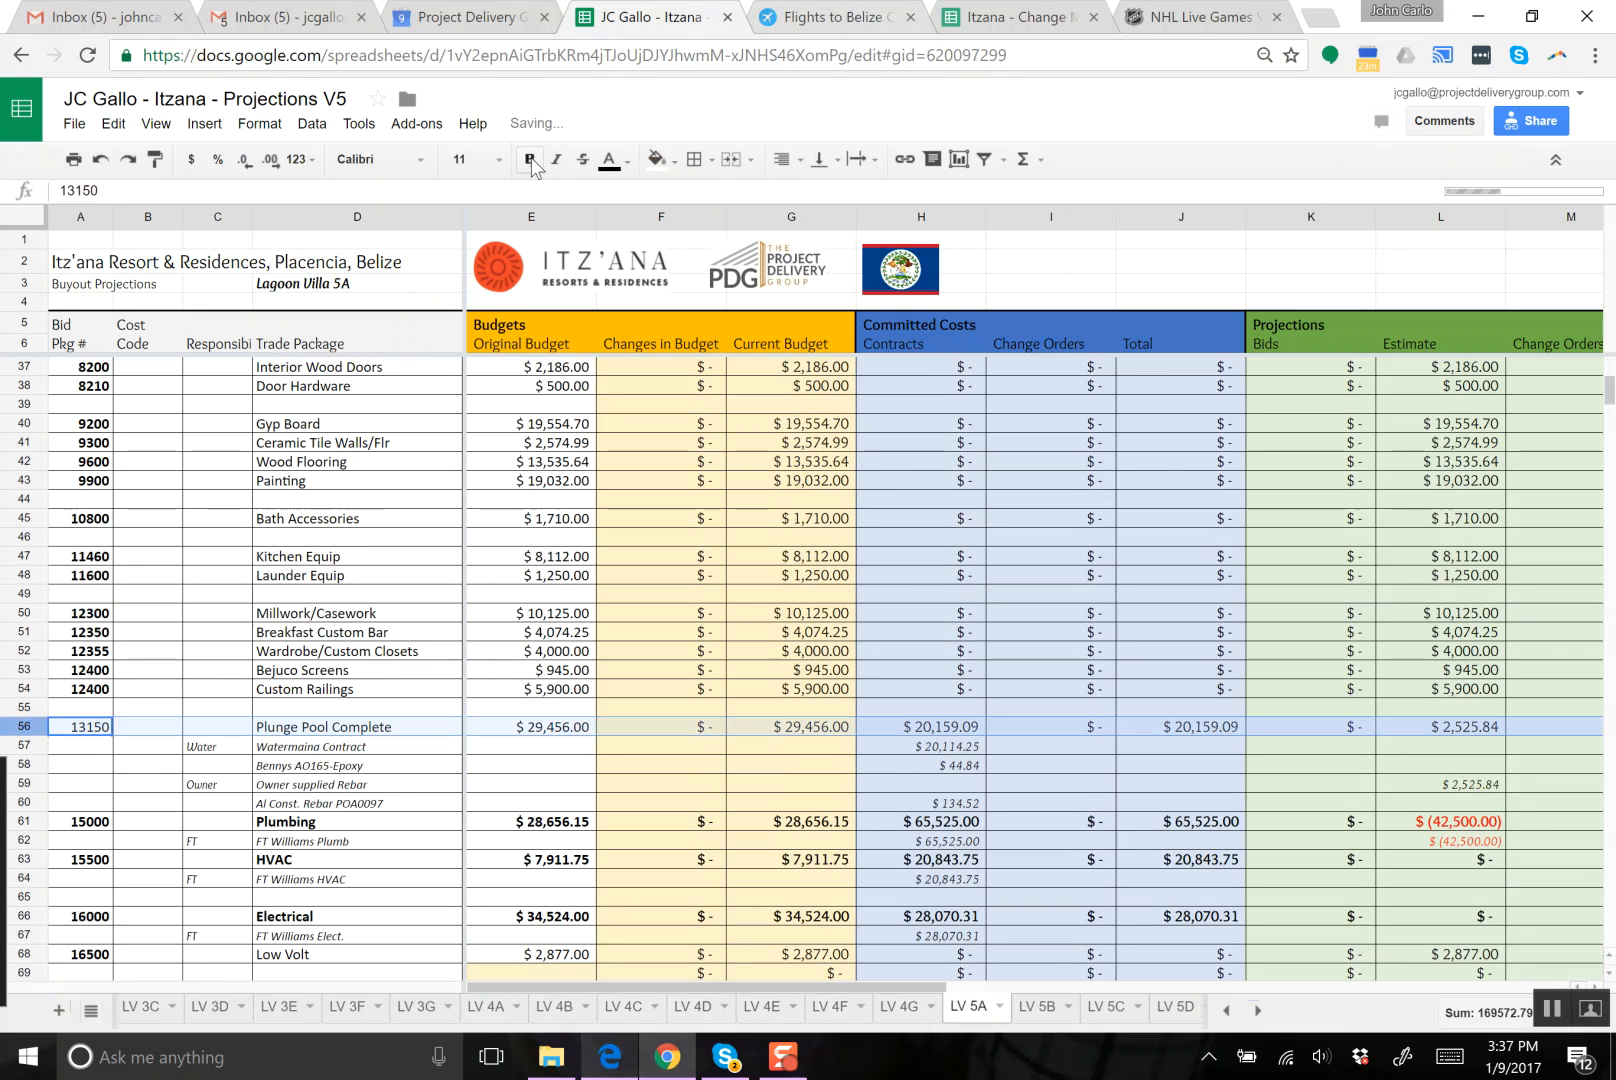
{"action": "left_click", "coordinate": [530, 158]}
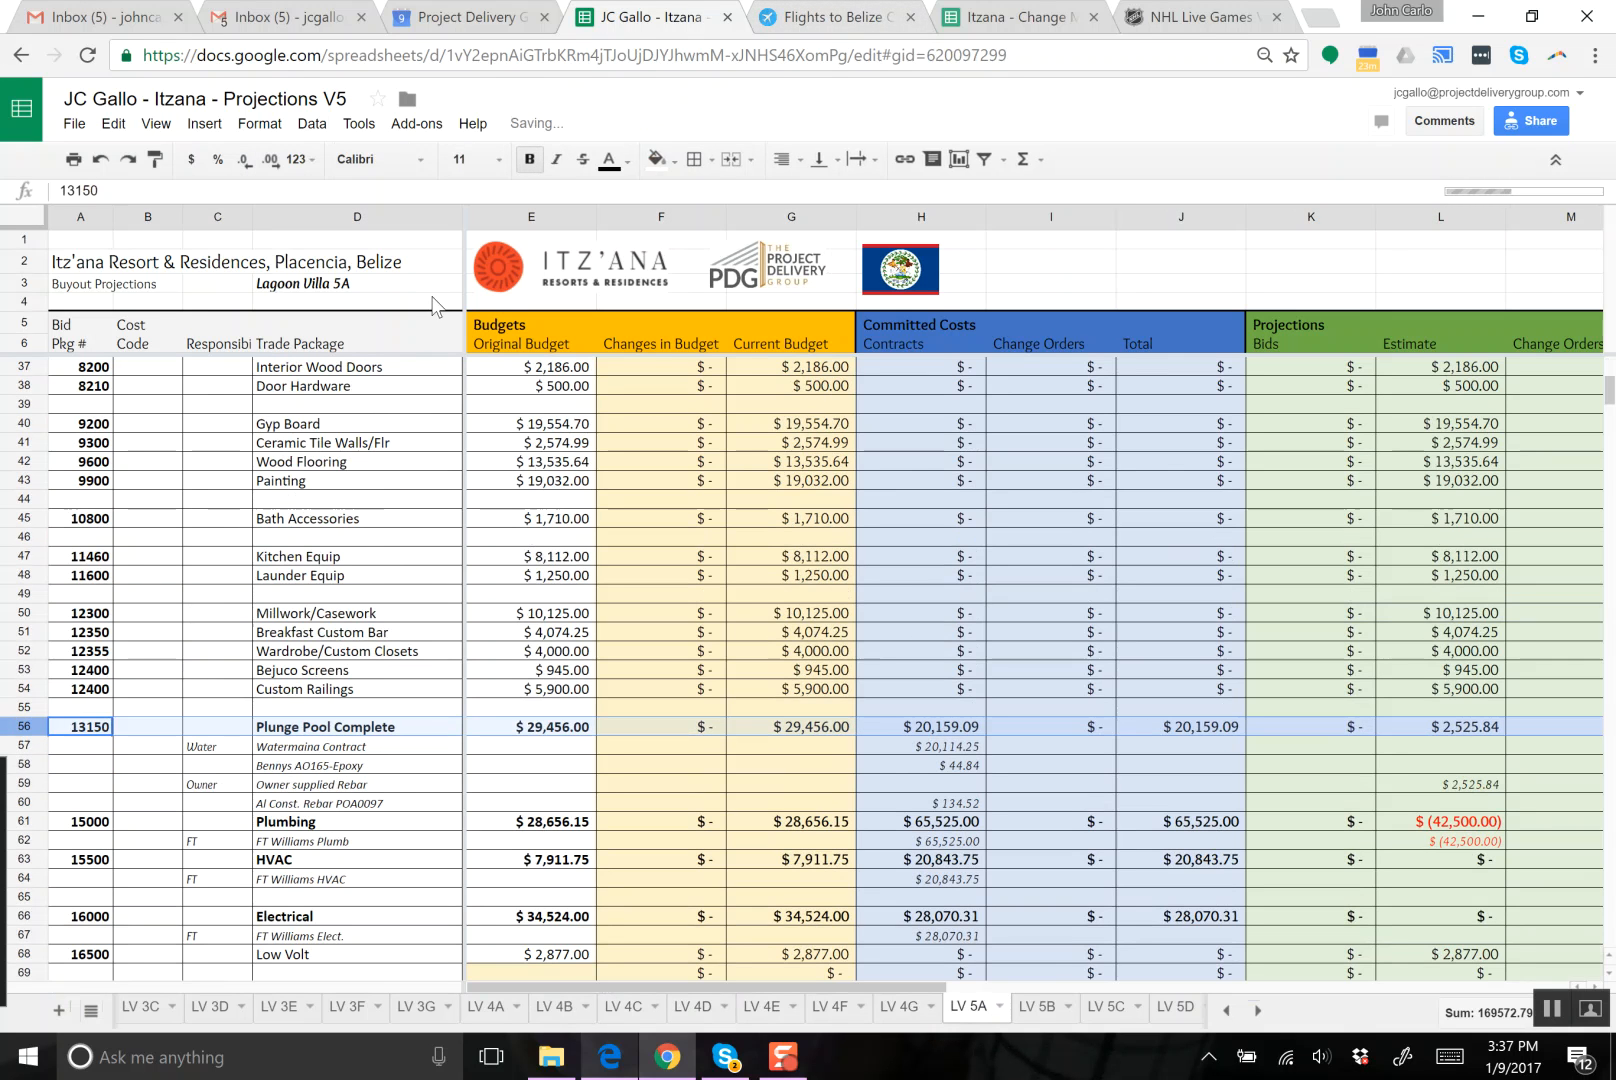
- Insert a row above the Bennys AO165-Epoxy line and label its trade package "Watermania CO 02 - Premieum Time Upcharge"
{"action": "left_click", "coordinate": [285, 773]}
{"action": "left_click", "coordinate": [204, 123]}
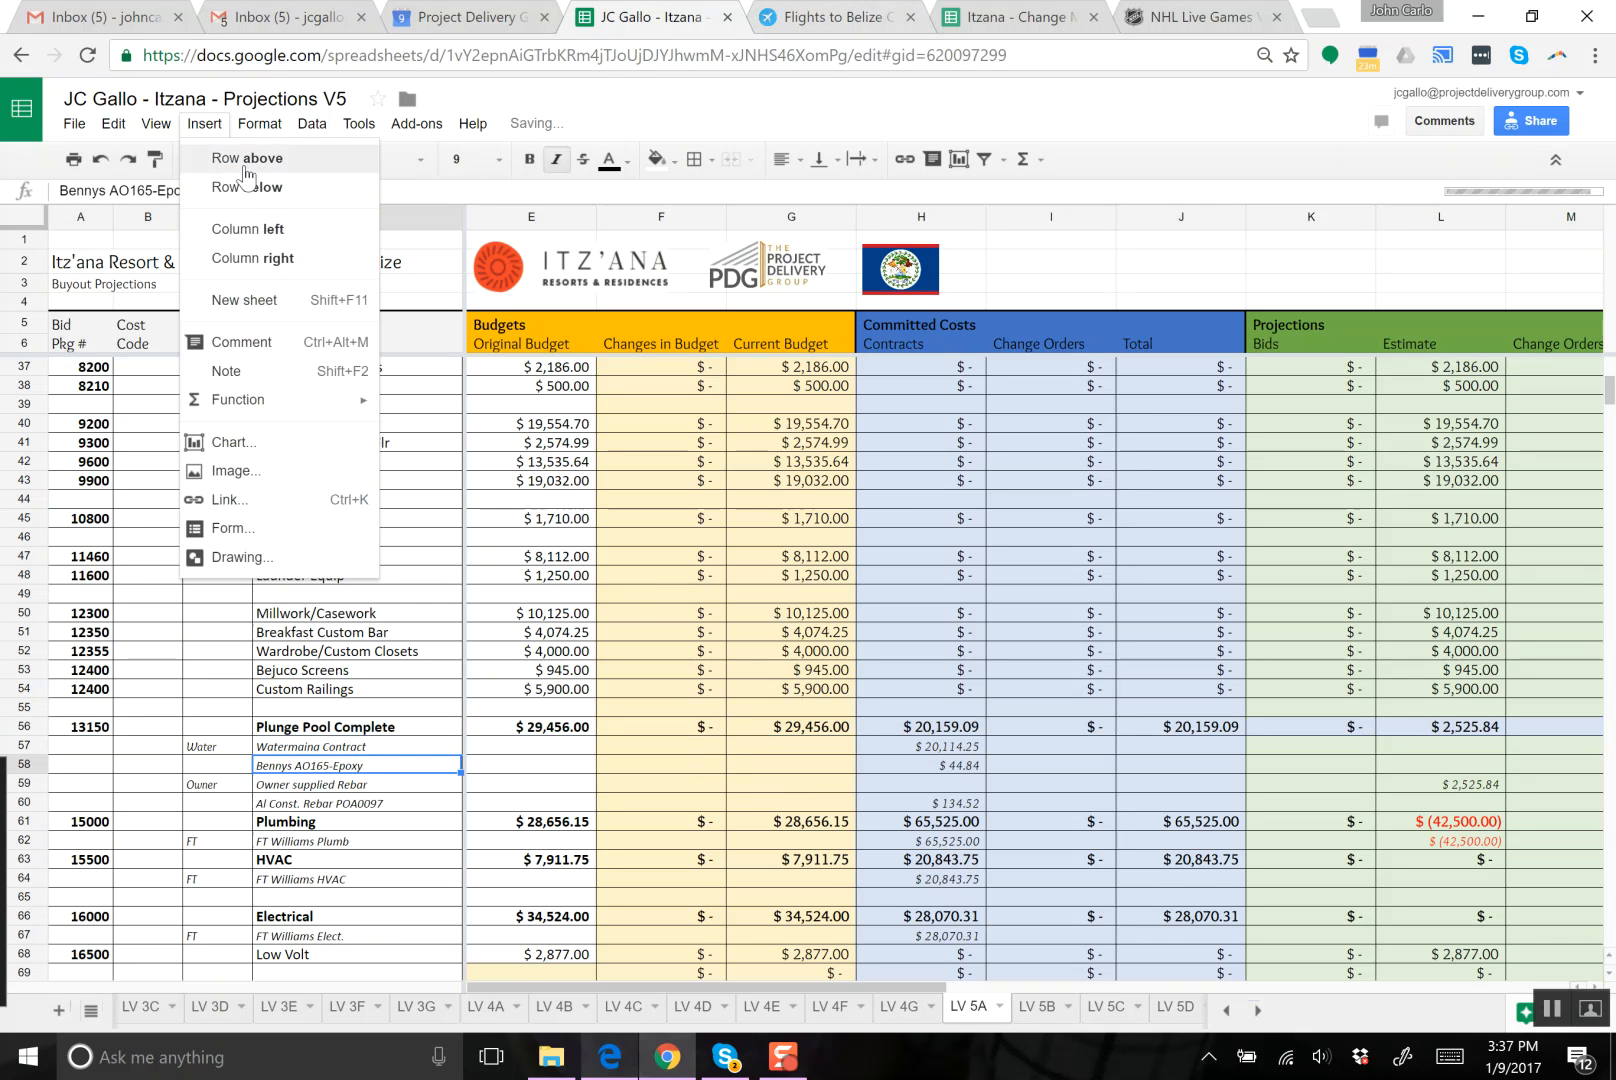
{"action": "left_click", "coordinate": [247, 158]}
{"action": "type", "text": "Wat"}
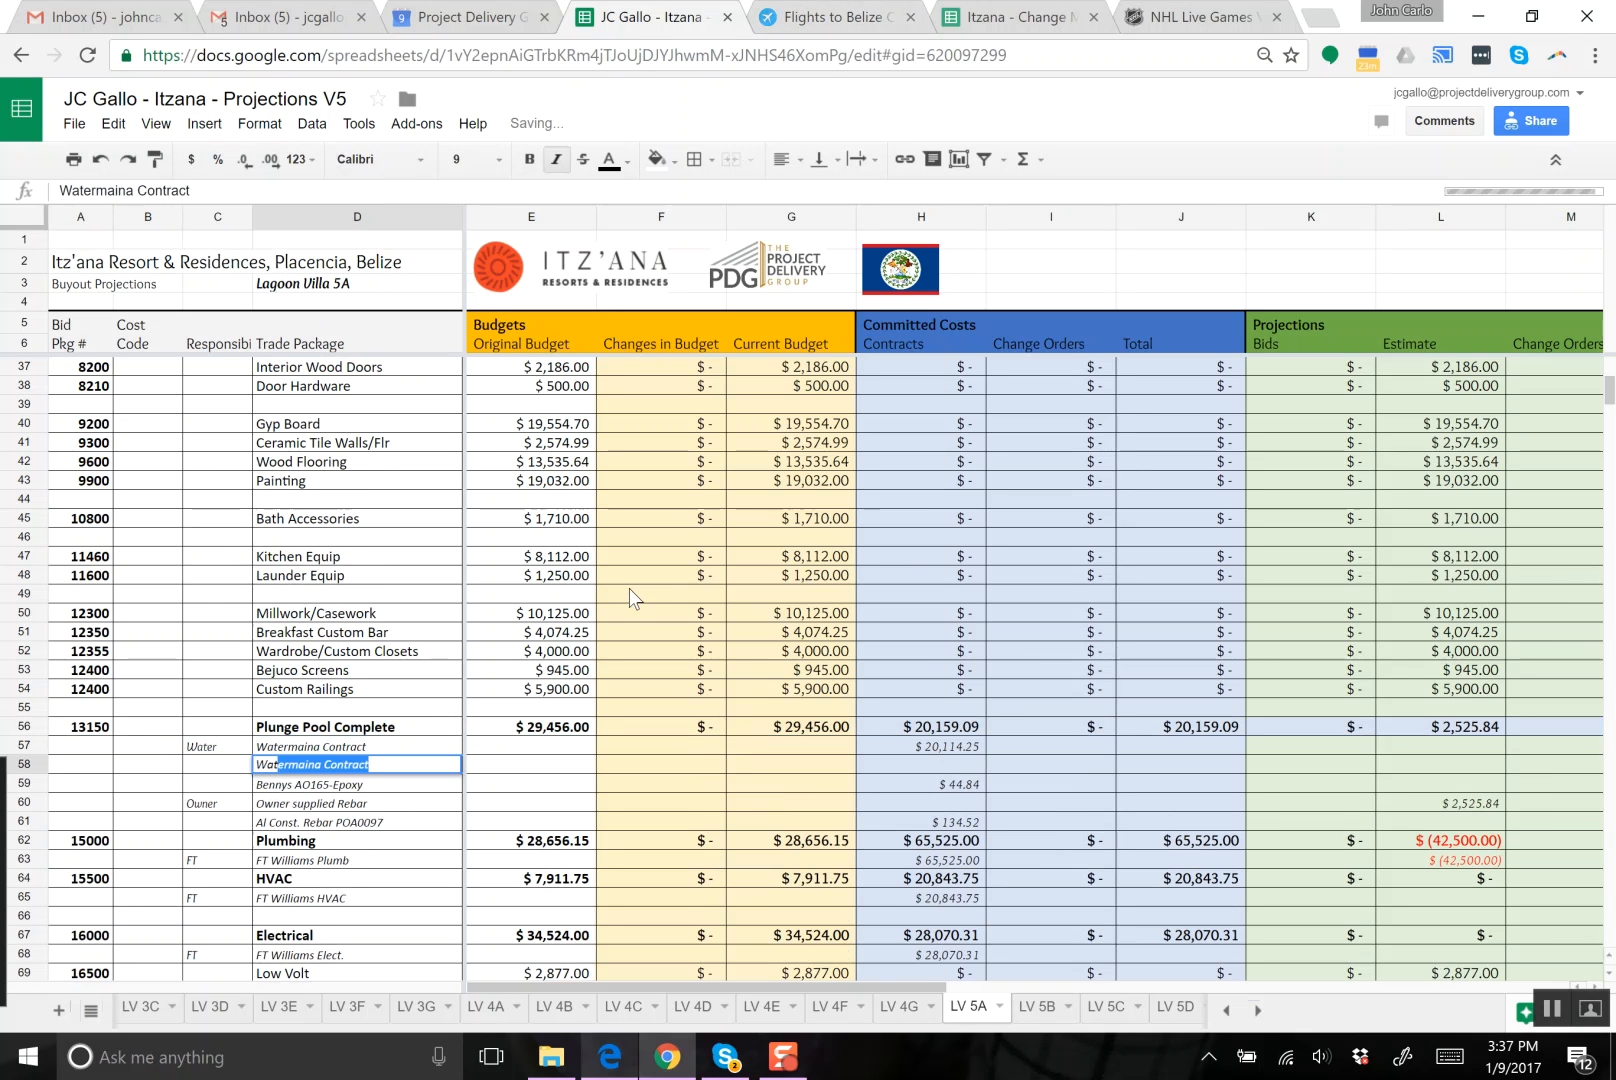
{"action": "type", "text": "ermania"}
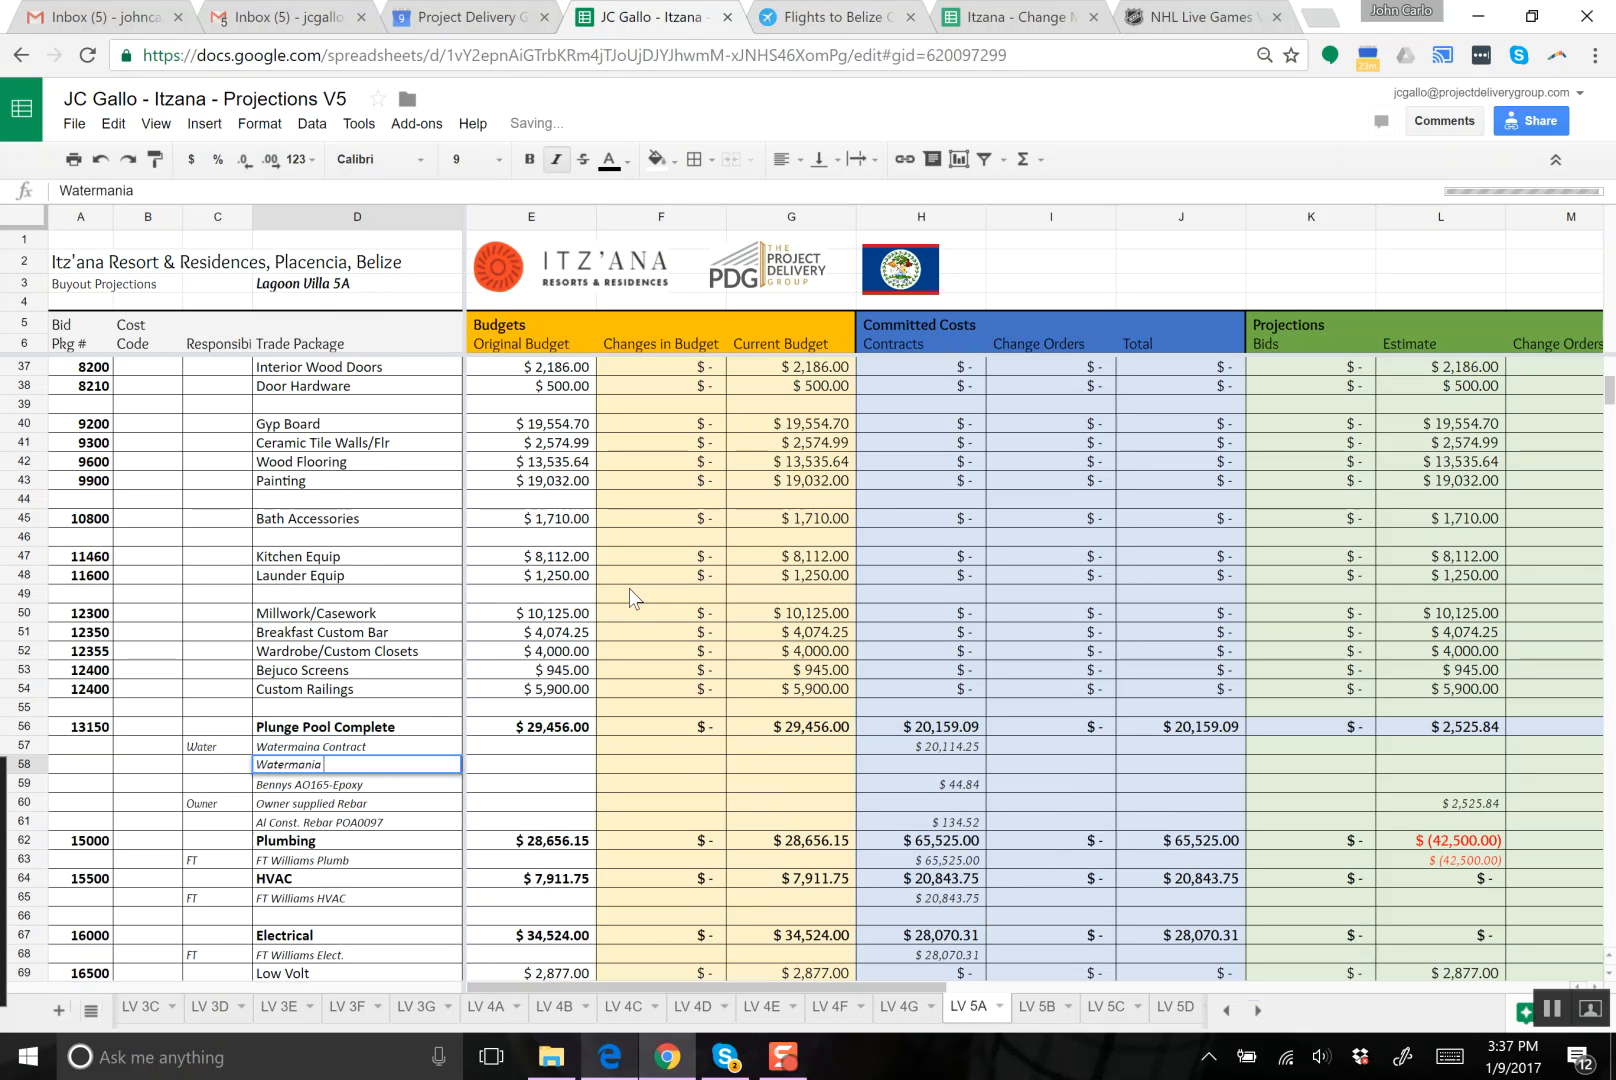
{"action": "type", "text": " CO 02 - Premi"}
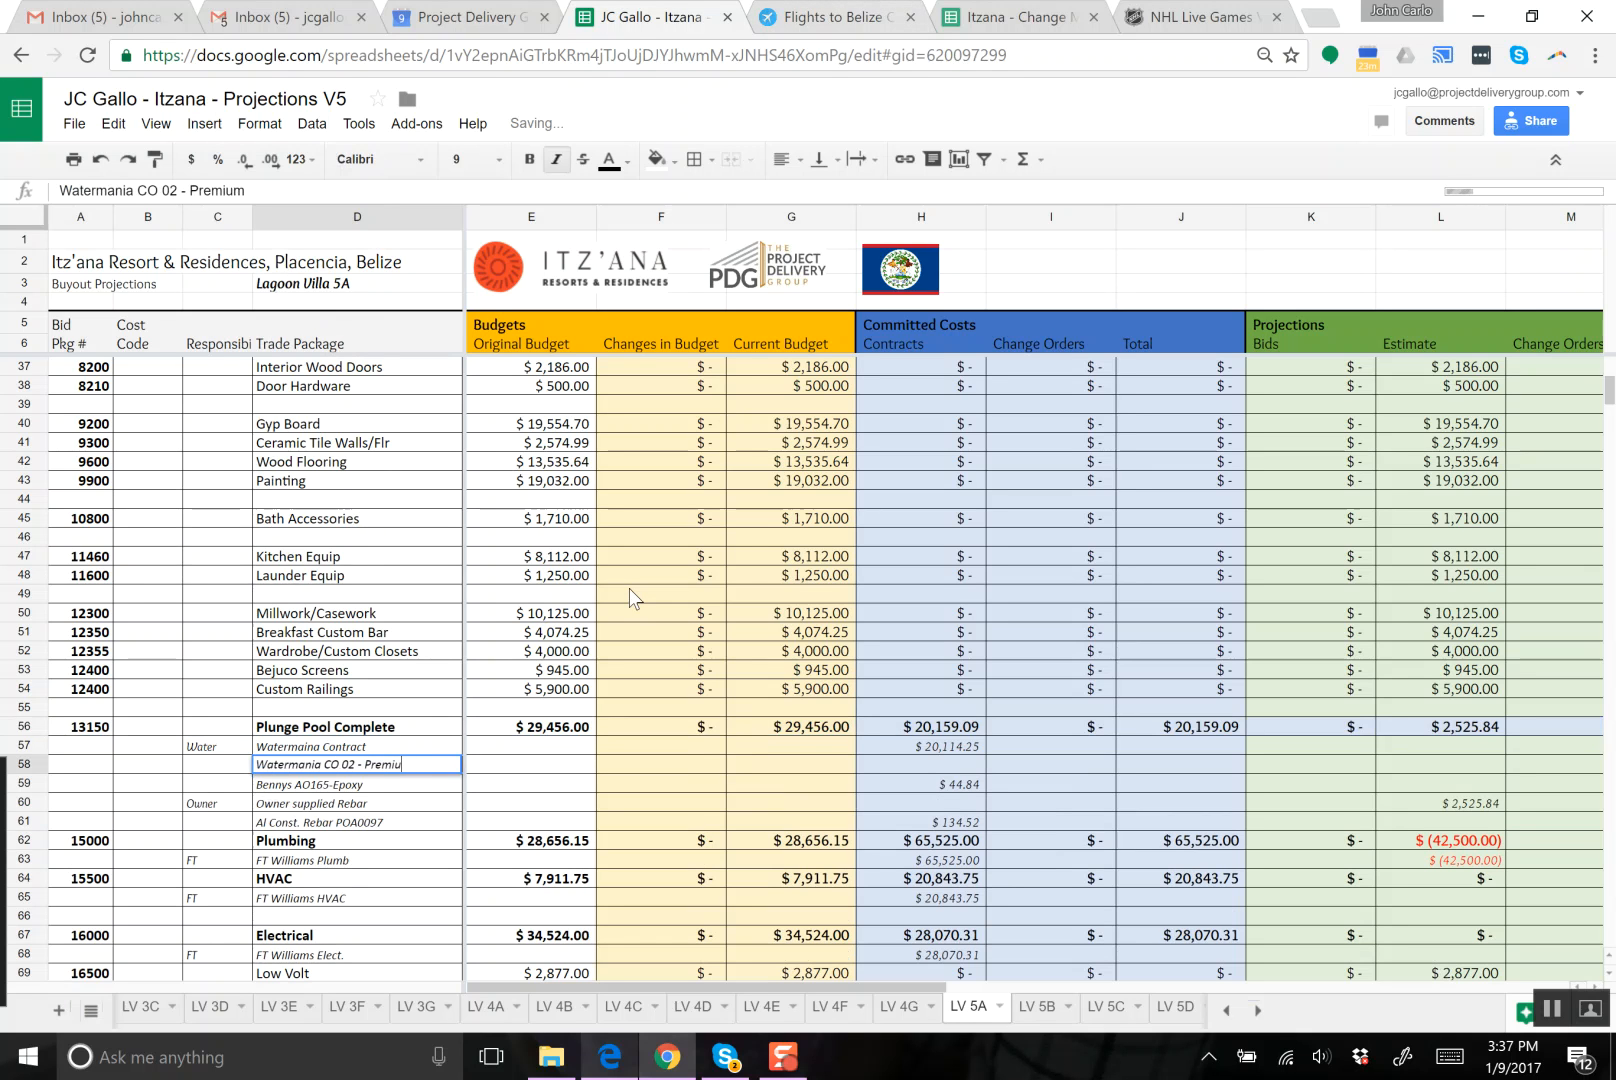
{"action": "type", "text": "eum Time Upcharge"}
- Look up the 5 Bedroom tile upcharge per unit in the Watermania PDF in Edge and enter 1183.64 as the new line's committed change order
{"action": "key", "text": "Tab"}
{"action": "key", "text": "Tab"}
{"action": "key", "text": "Tab"}
{"action": "key", "text": "Tab"}
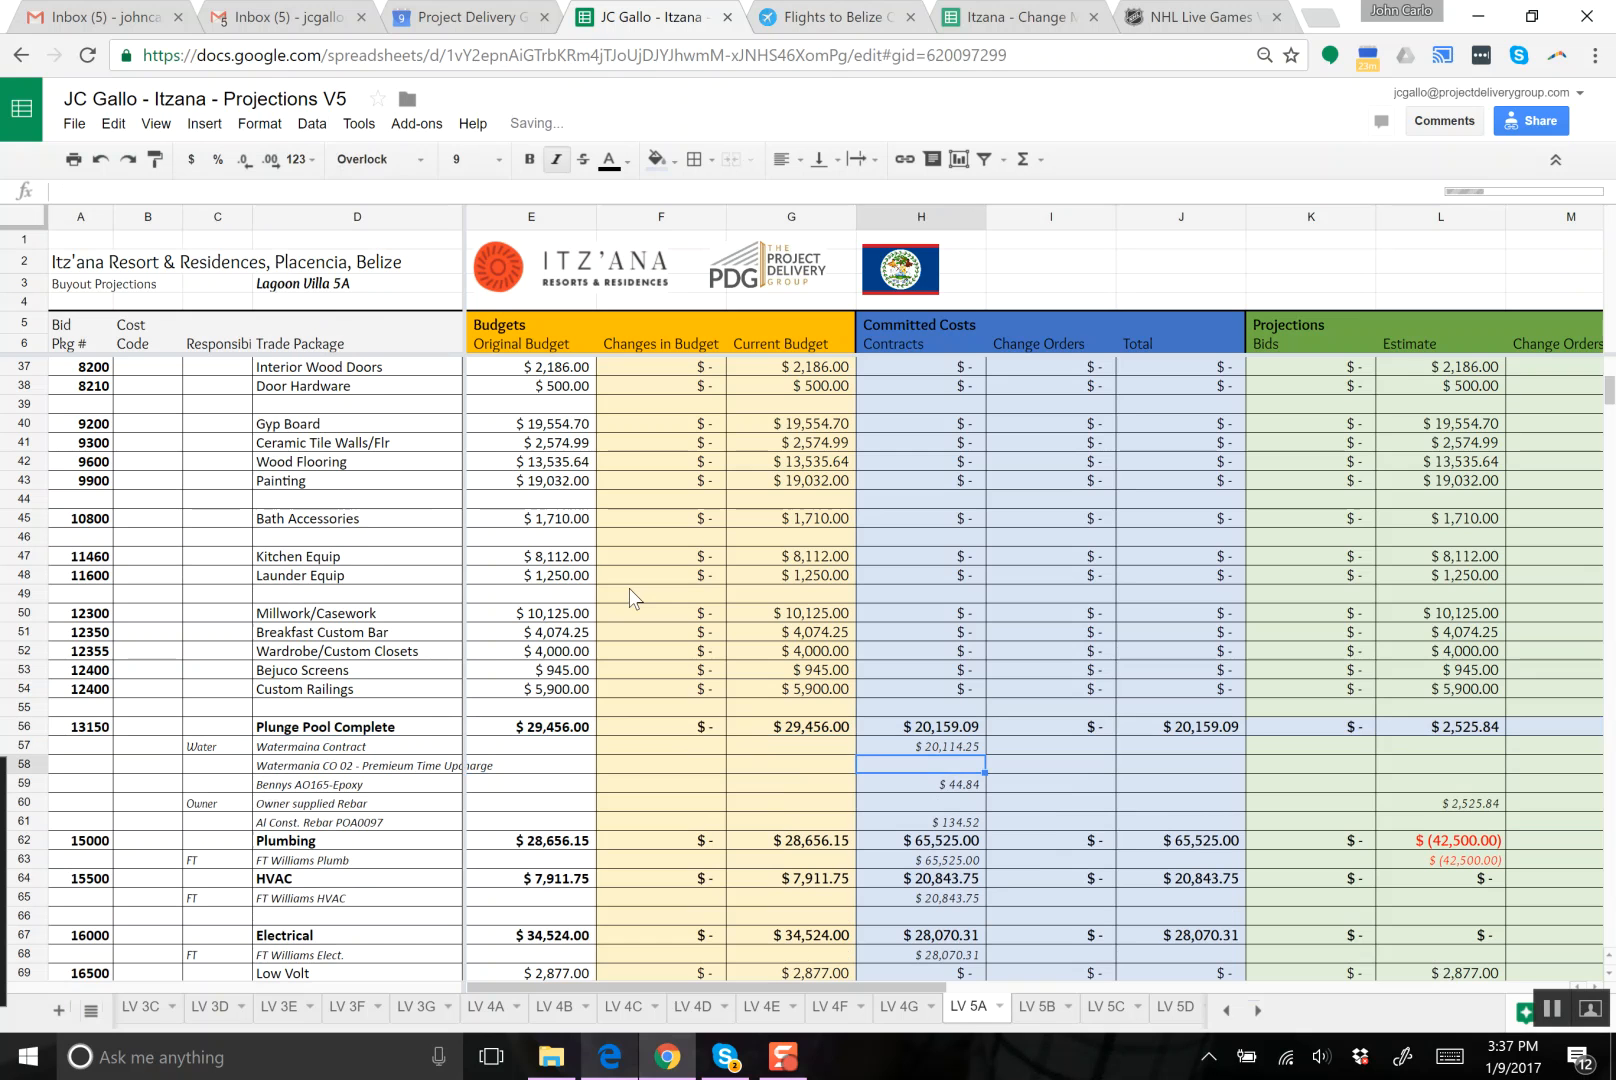
{"action": "key", "text": "Tab"}
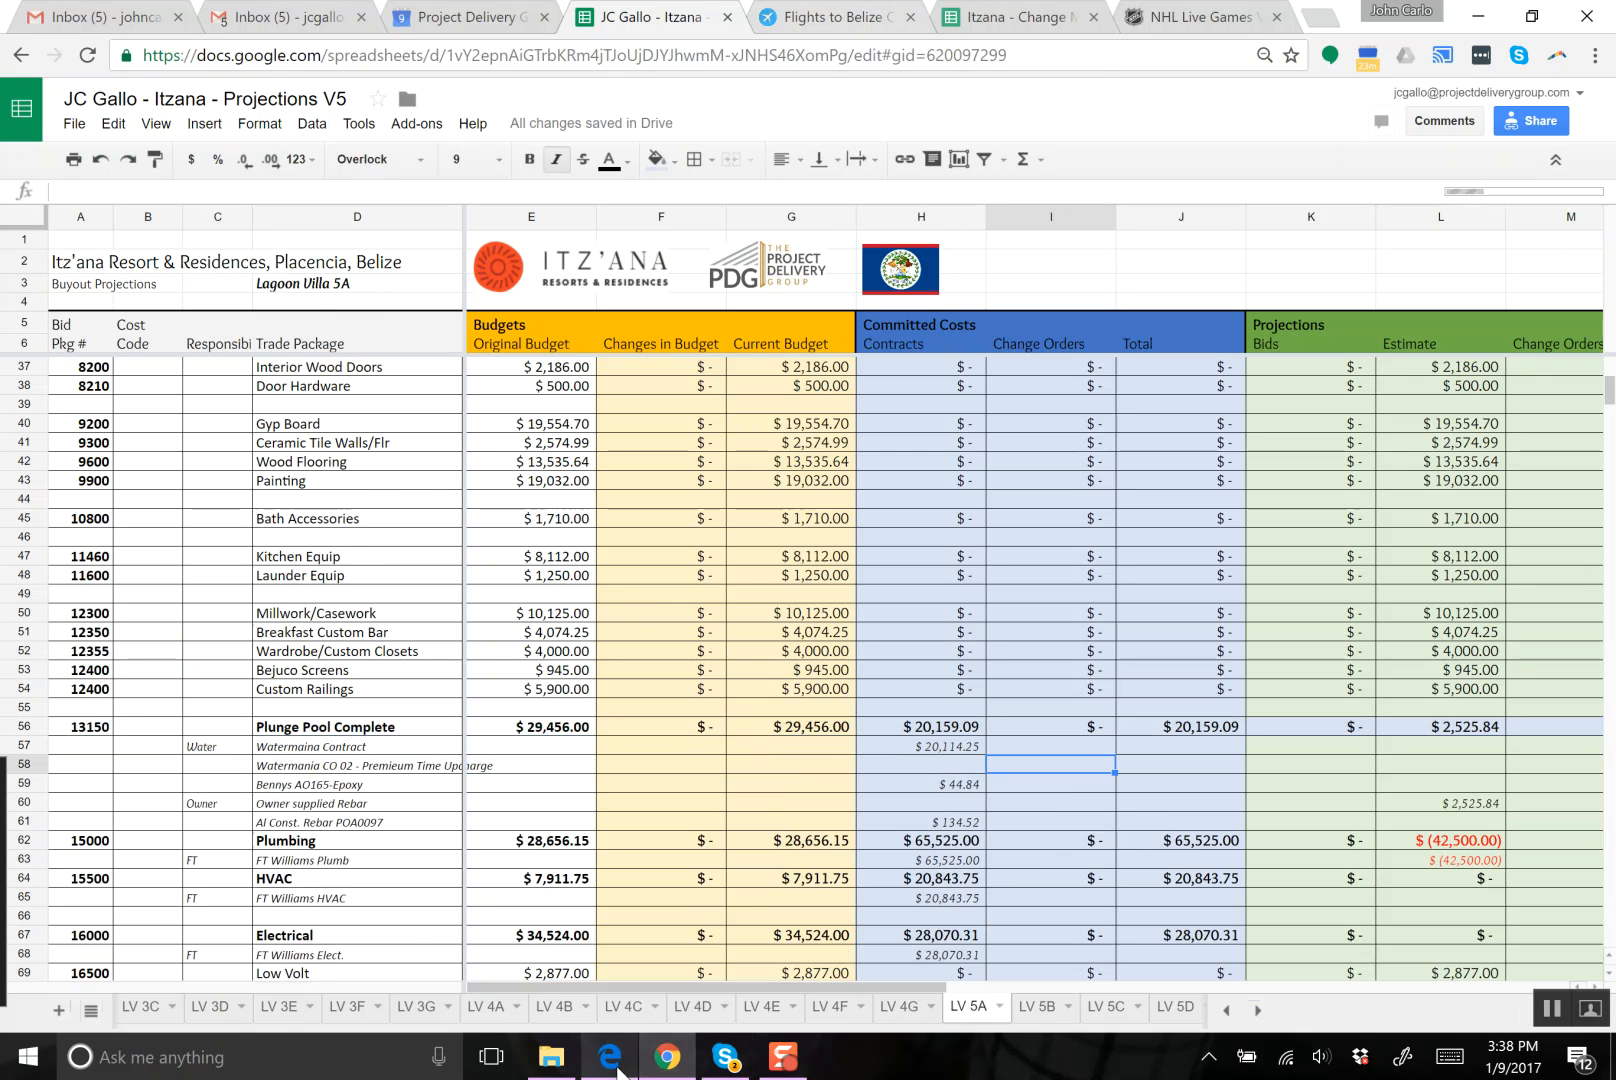
{"action": "left_click", "coordinate": [617, 1068]}
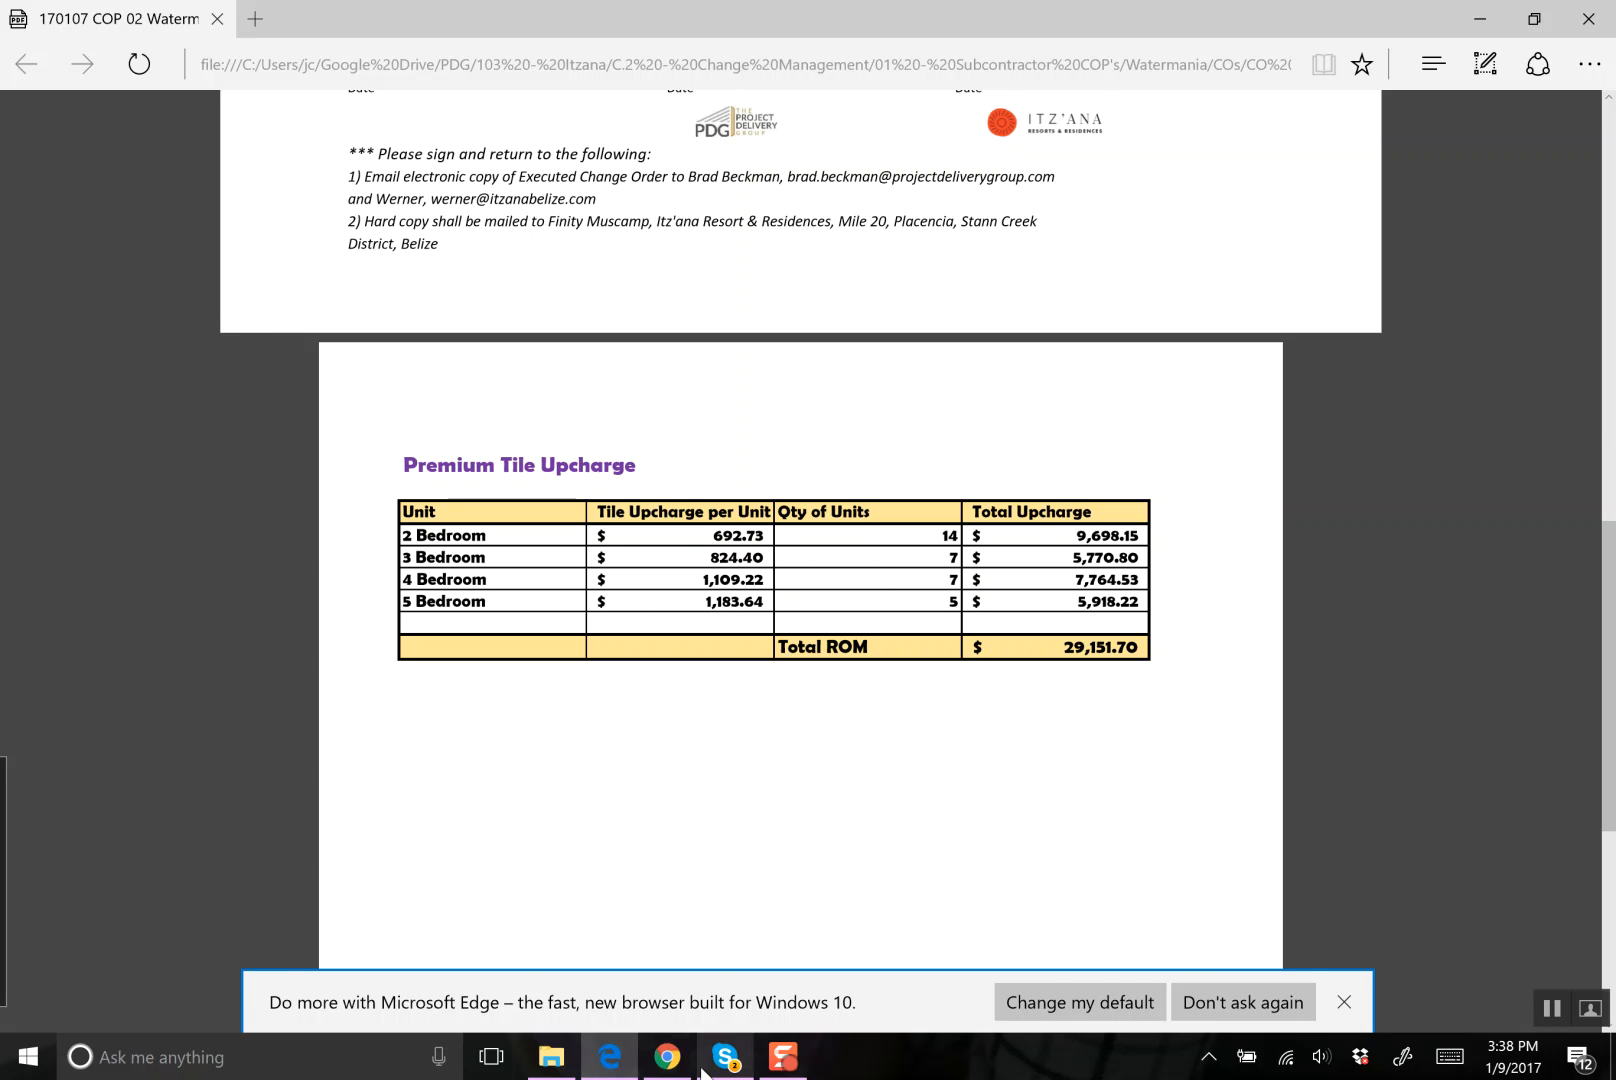
{"action": "left_click", "coordinate": [667, 1057]}
{"action": "type", "text": "1183.64"}
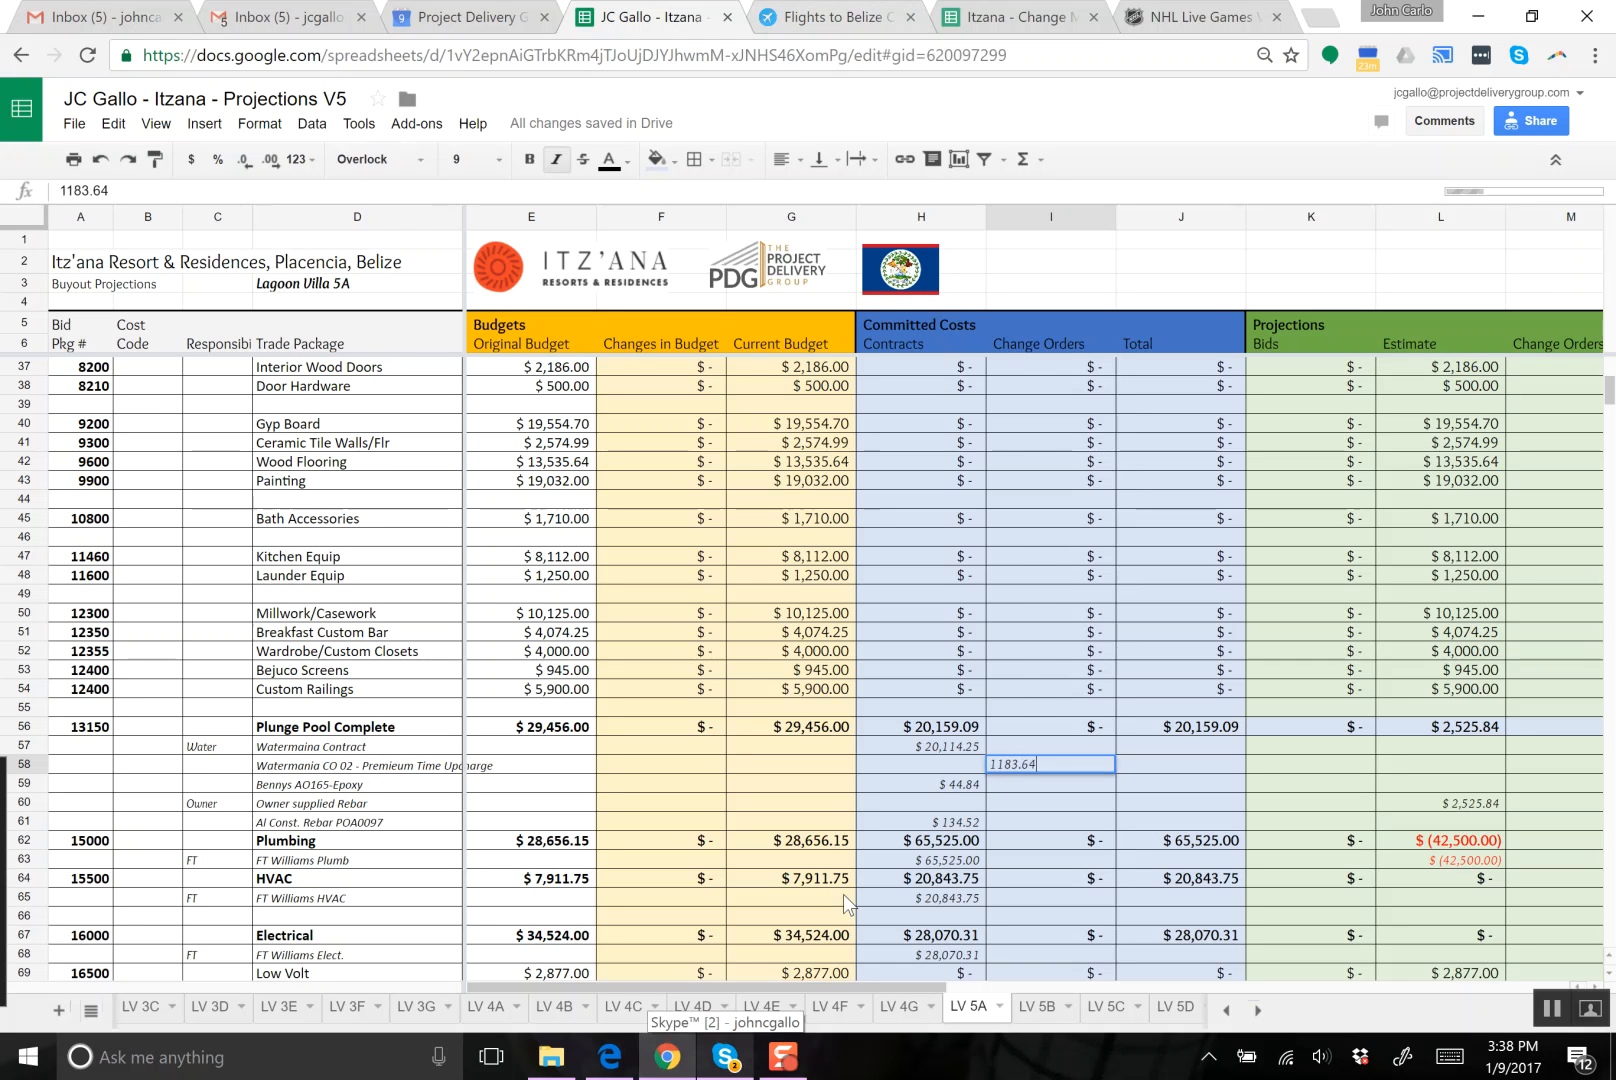
{"action": "key", "text": "Return"}
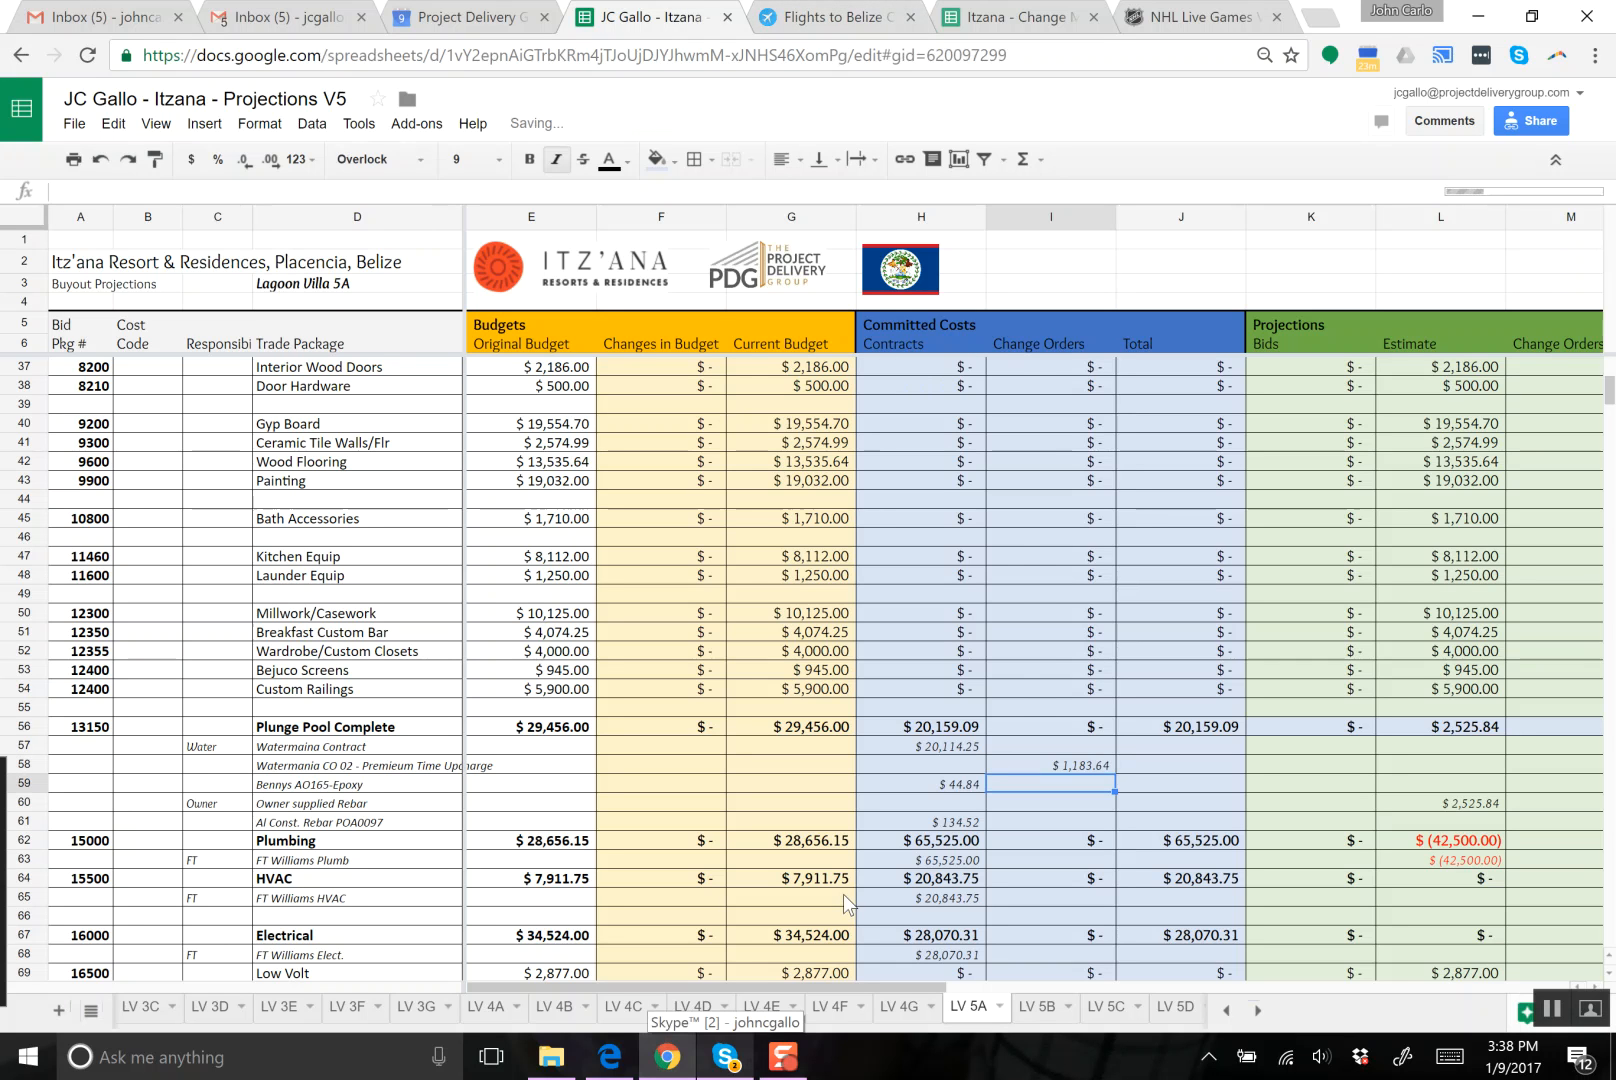
- Extend the Plunge Pool Complete contracts sum on LV 5A to H57:H61 and copy the formula into its committed Change Orders cell
{"action": "left_click", "coordinate": [935, 727]}
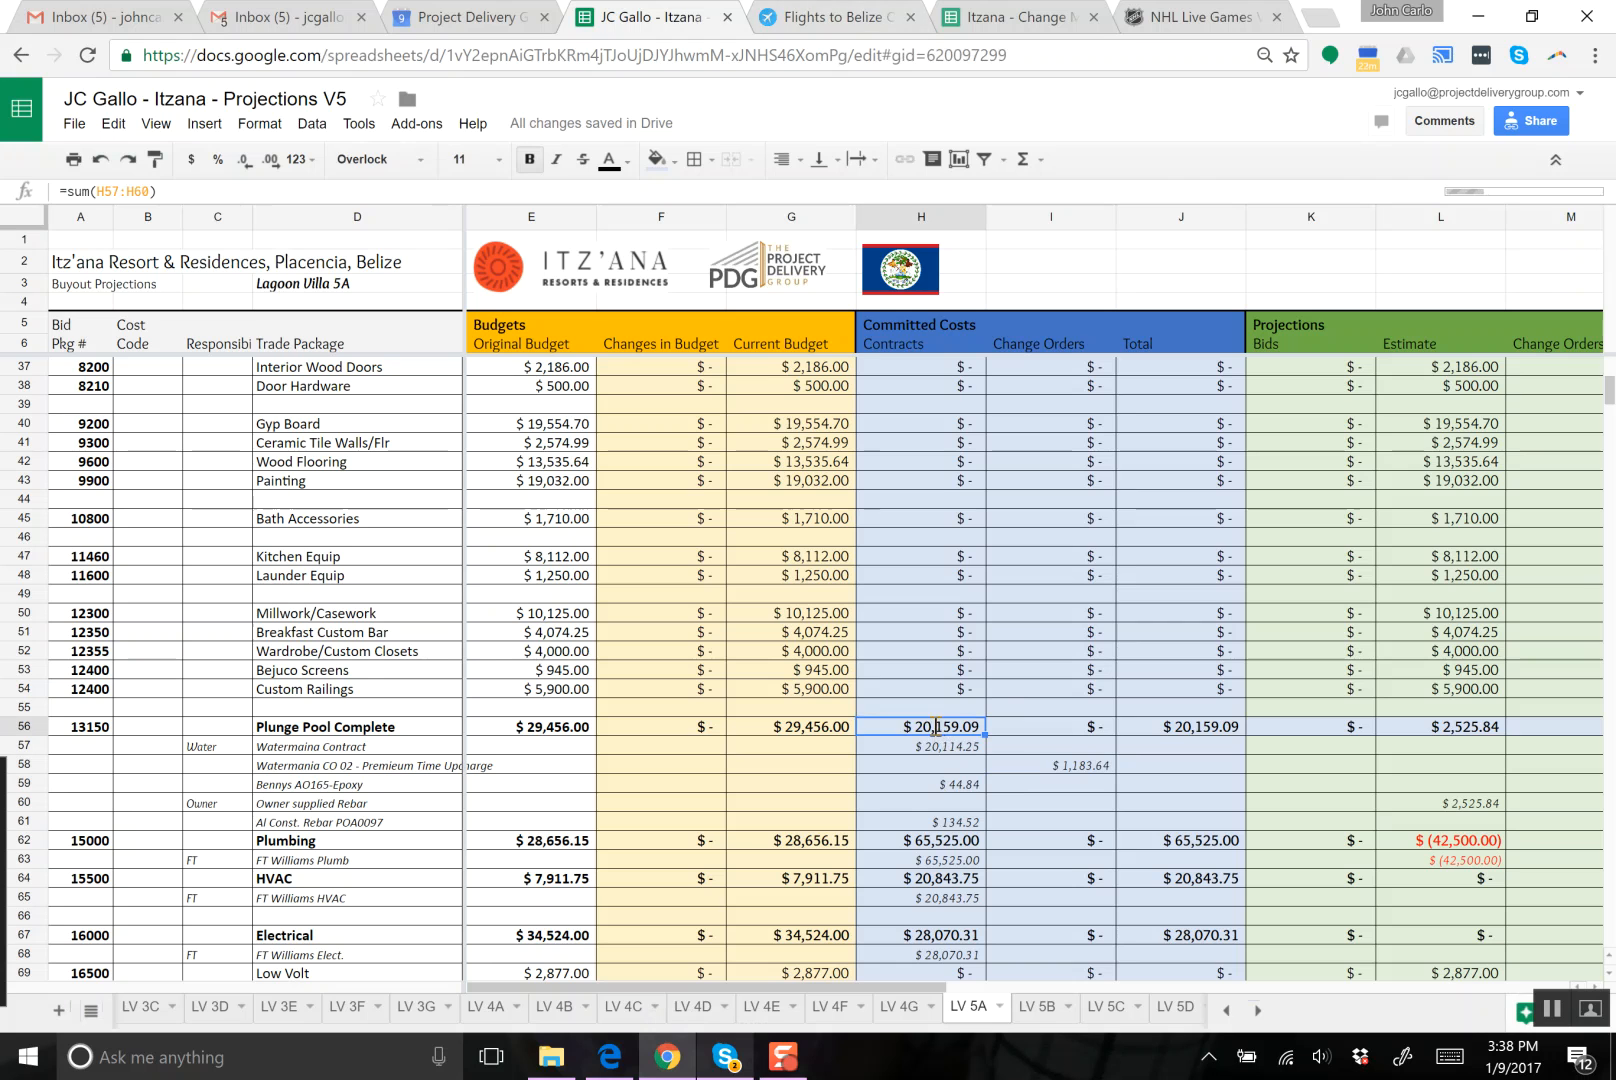
{"action": "double_click", "coordinate": [935, 727]}
{"action": "type", "text": "1"}
{"action": "key", "text": "Return"}
{"action": "key", "text": "Up"}
{"action": "key", "text": "Right"}
{"action": "key", "text": "Left"}
{"action": "key", "text": "ctrl+c"}
{"action": "key", "text": "Right"}
{"action": "key", "text": "ctrl+v"}
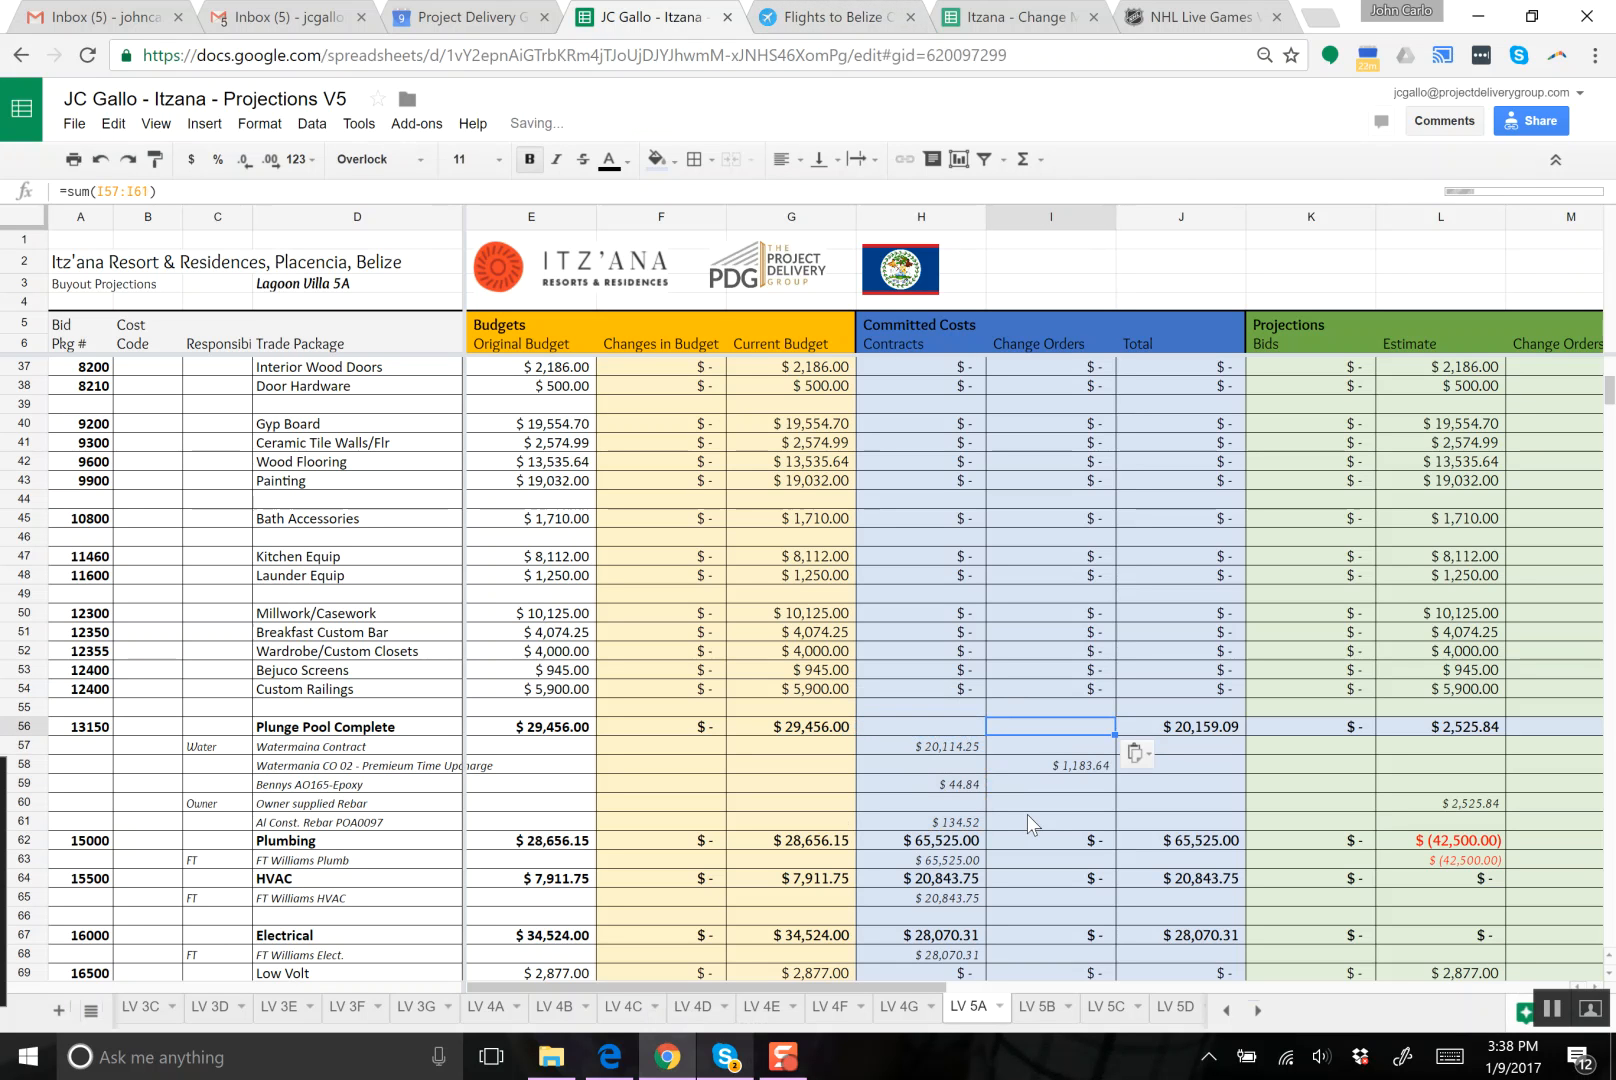
- On LV 5A, enter the committed Total formula =H57+I57 in J57 and fill it down through J61
{"action": "key", "text": "Right"}
{"action": "key", "text": "Down"}
{"action": "type", "text": "="}
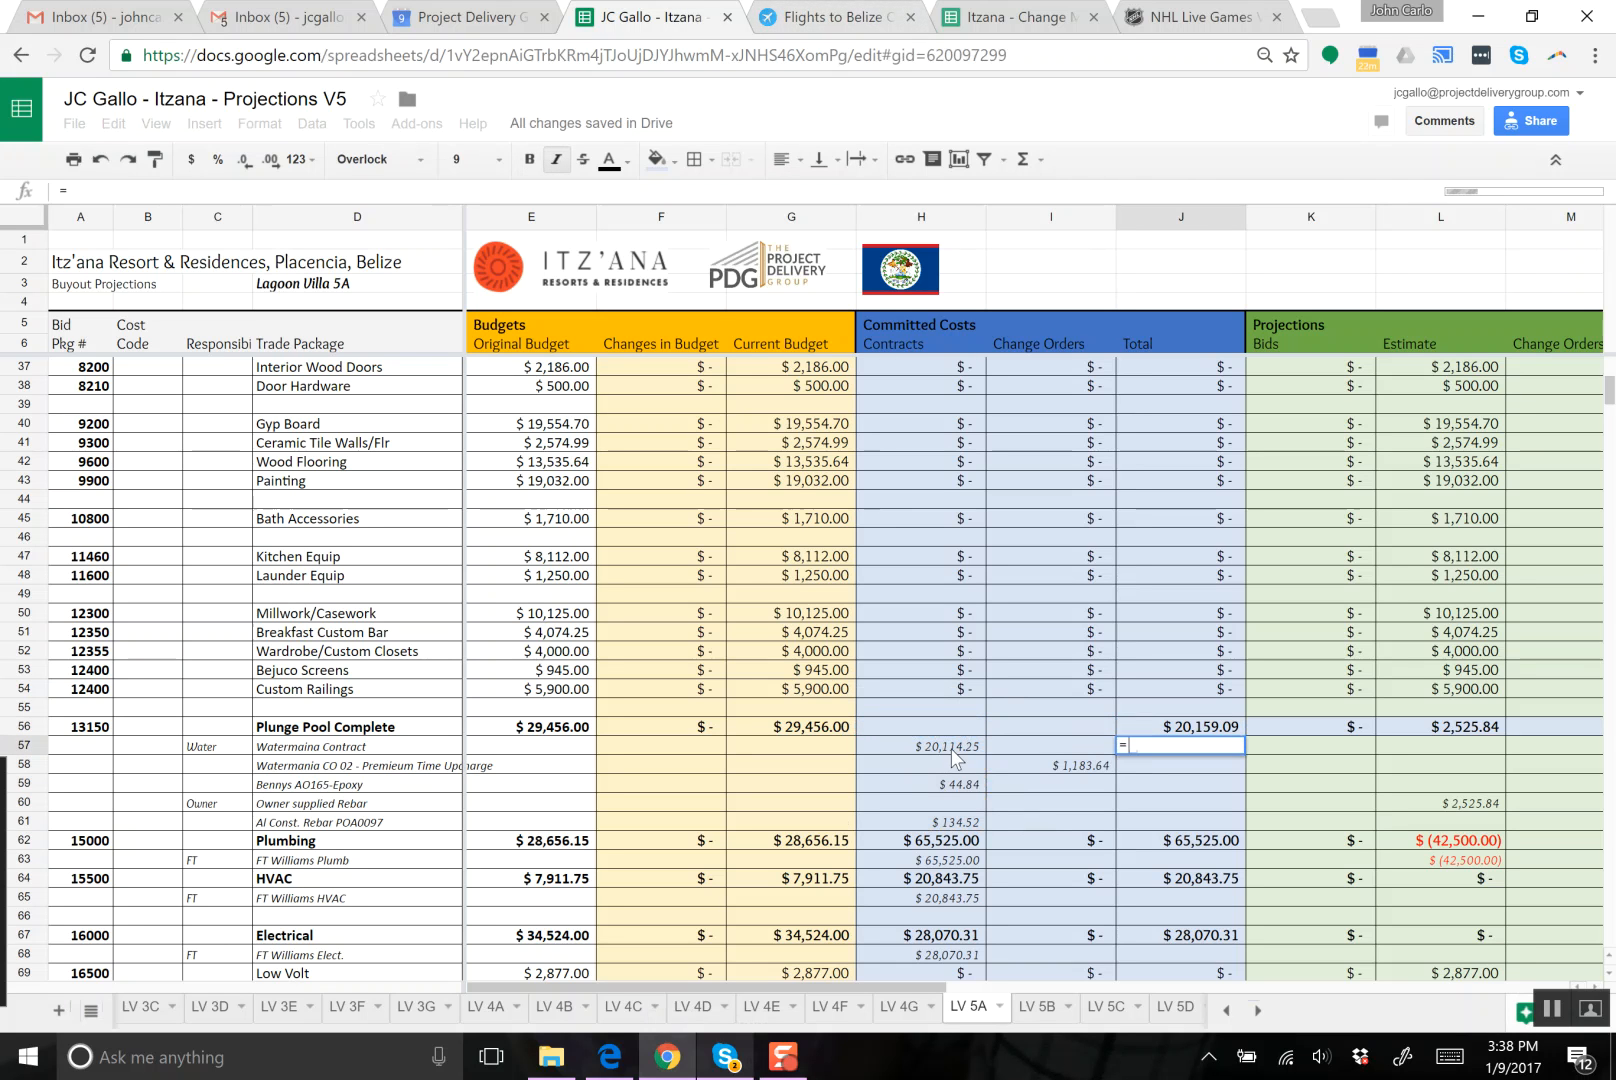
{"action": "type", "text": "H56"}
{"action": "left_click", "coordinate": [941, 747]}
{"action": "type", "text": "+"}
{"action": "left_click", "coordinate": [1002, 745]}
{"action": "key", "text": "Return"}
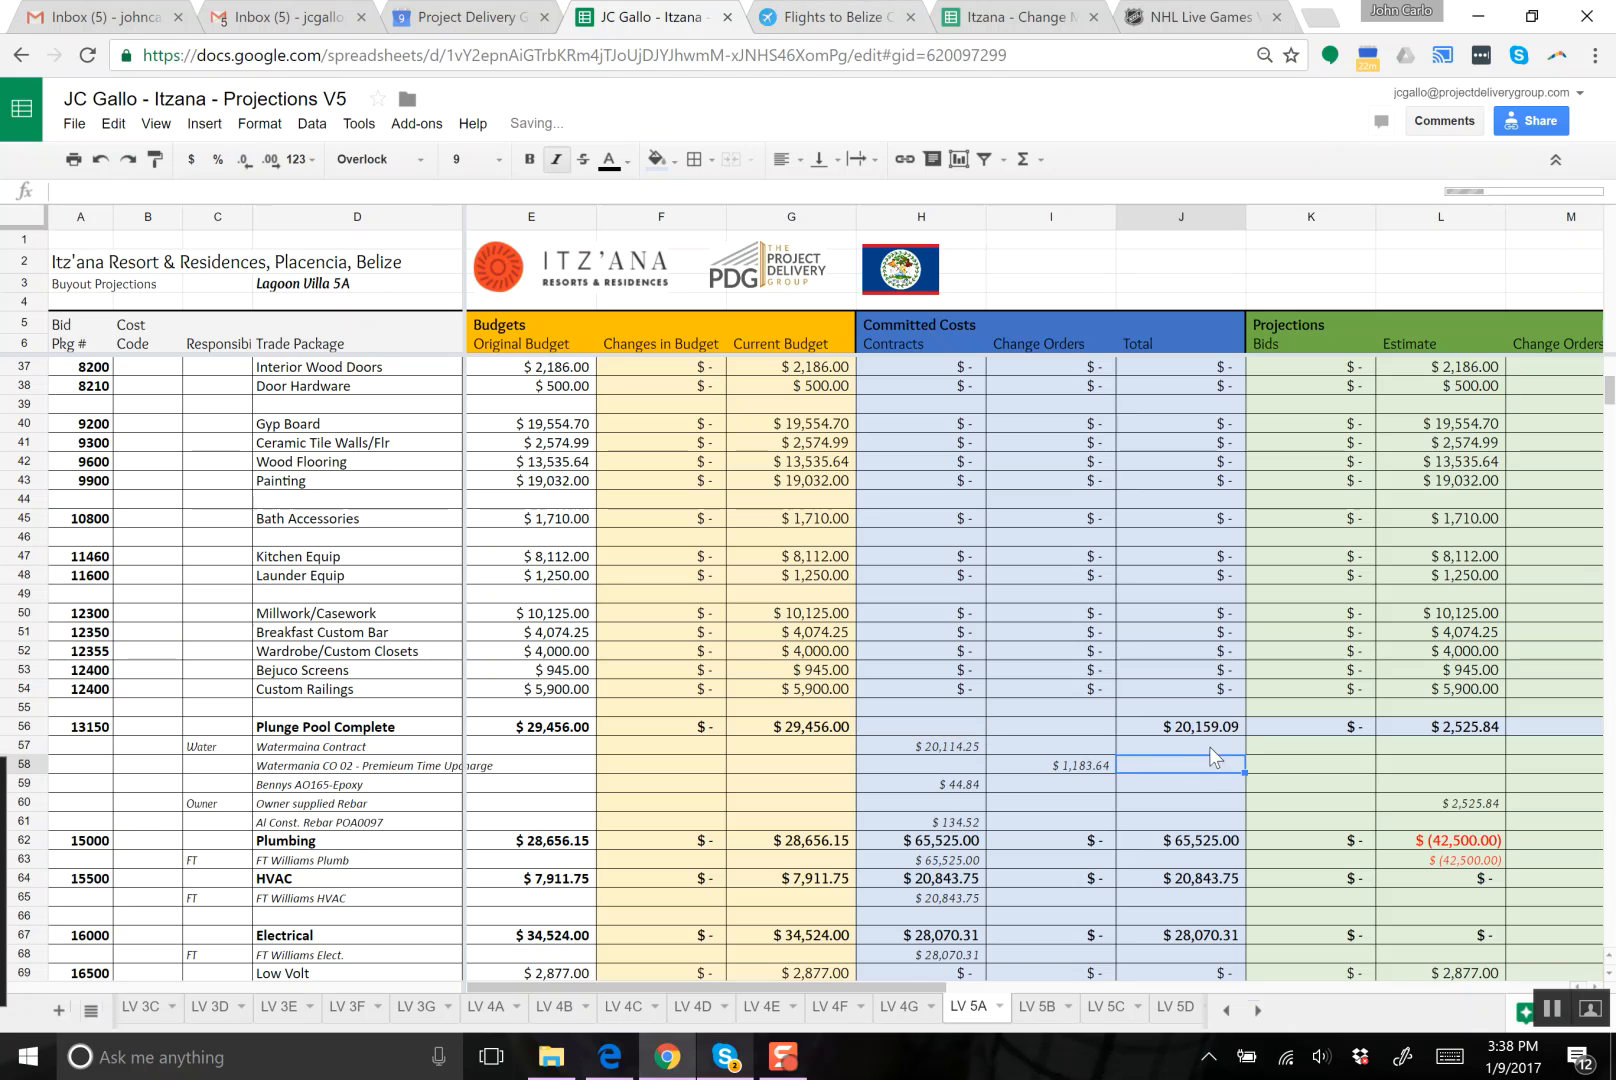
{"action": "left_click", "coordinate": [1209, 746]}
{"action": "left_click_drag", "start_coordinate": [1243, 754], "coordinate": [1232, 825]}
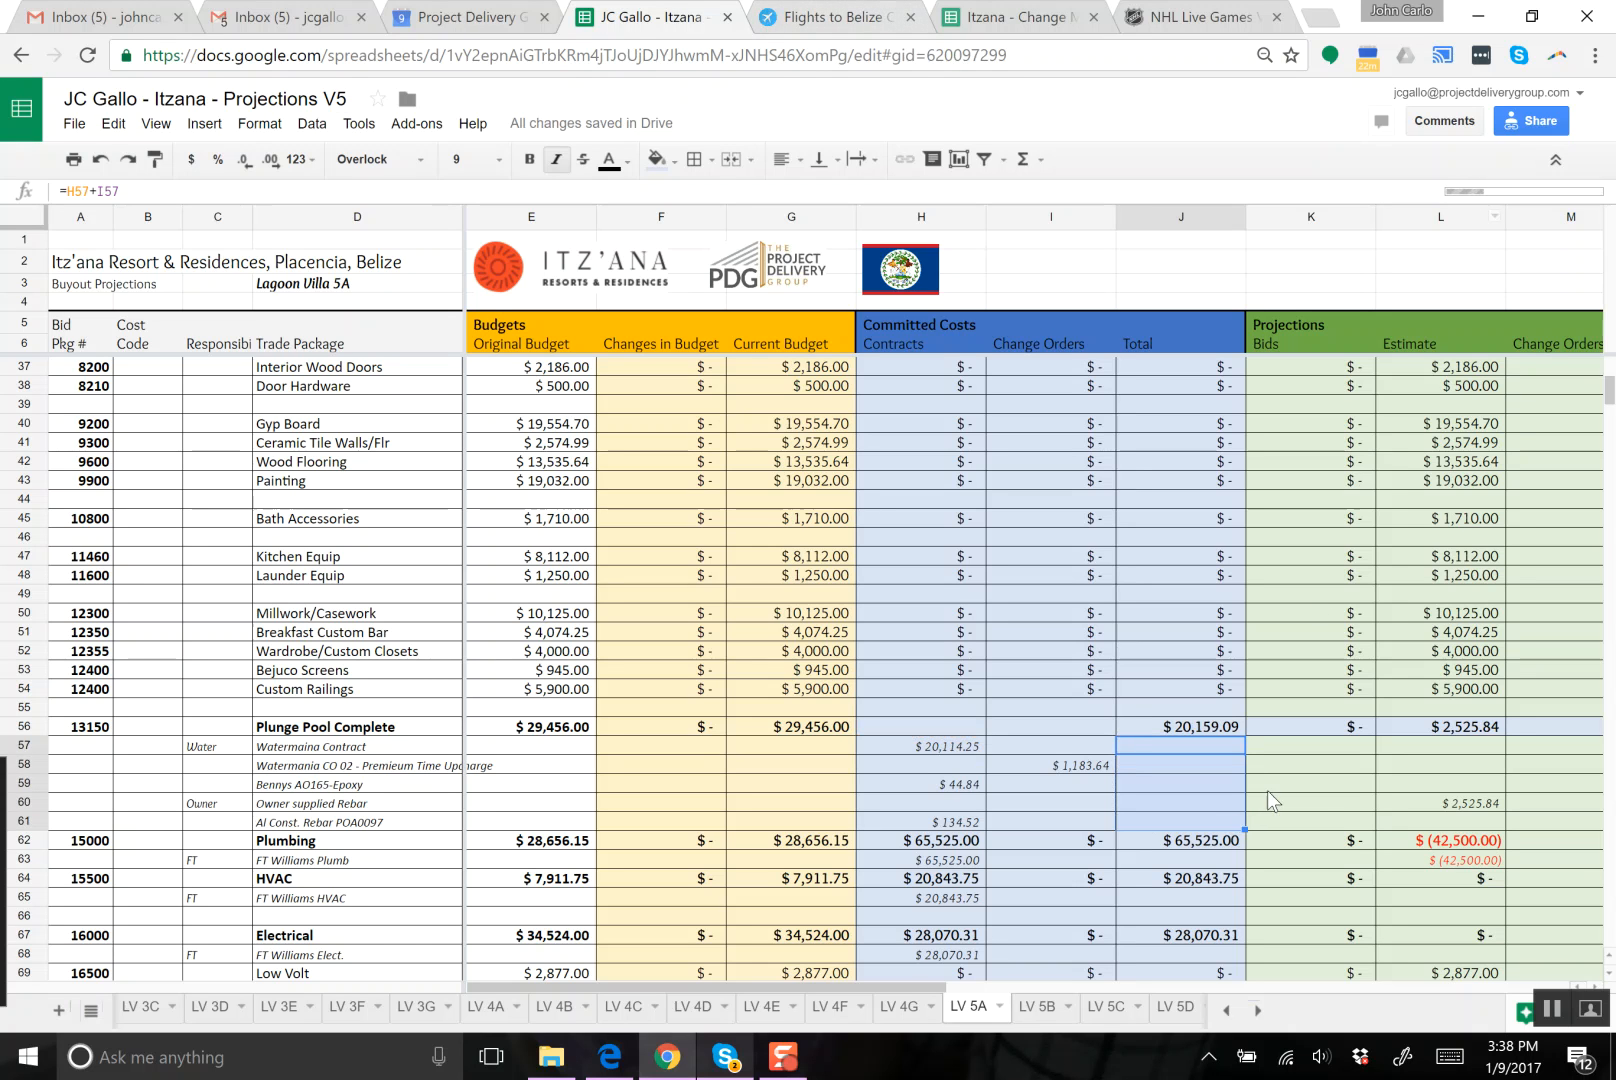
- On LV 5B, insert a blank row above the Owner supplied Rebar line under Plunge Pool Complete
{"action": "left_click", "coordinate": [1045, 1012]}
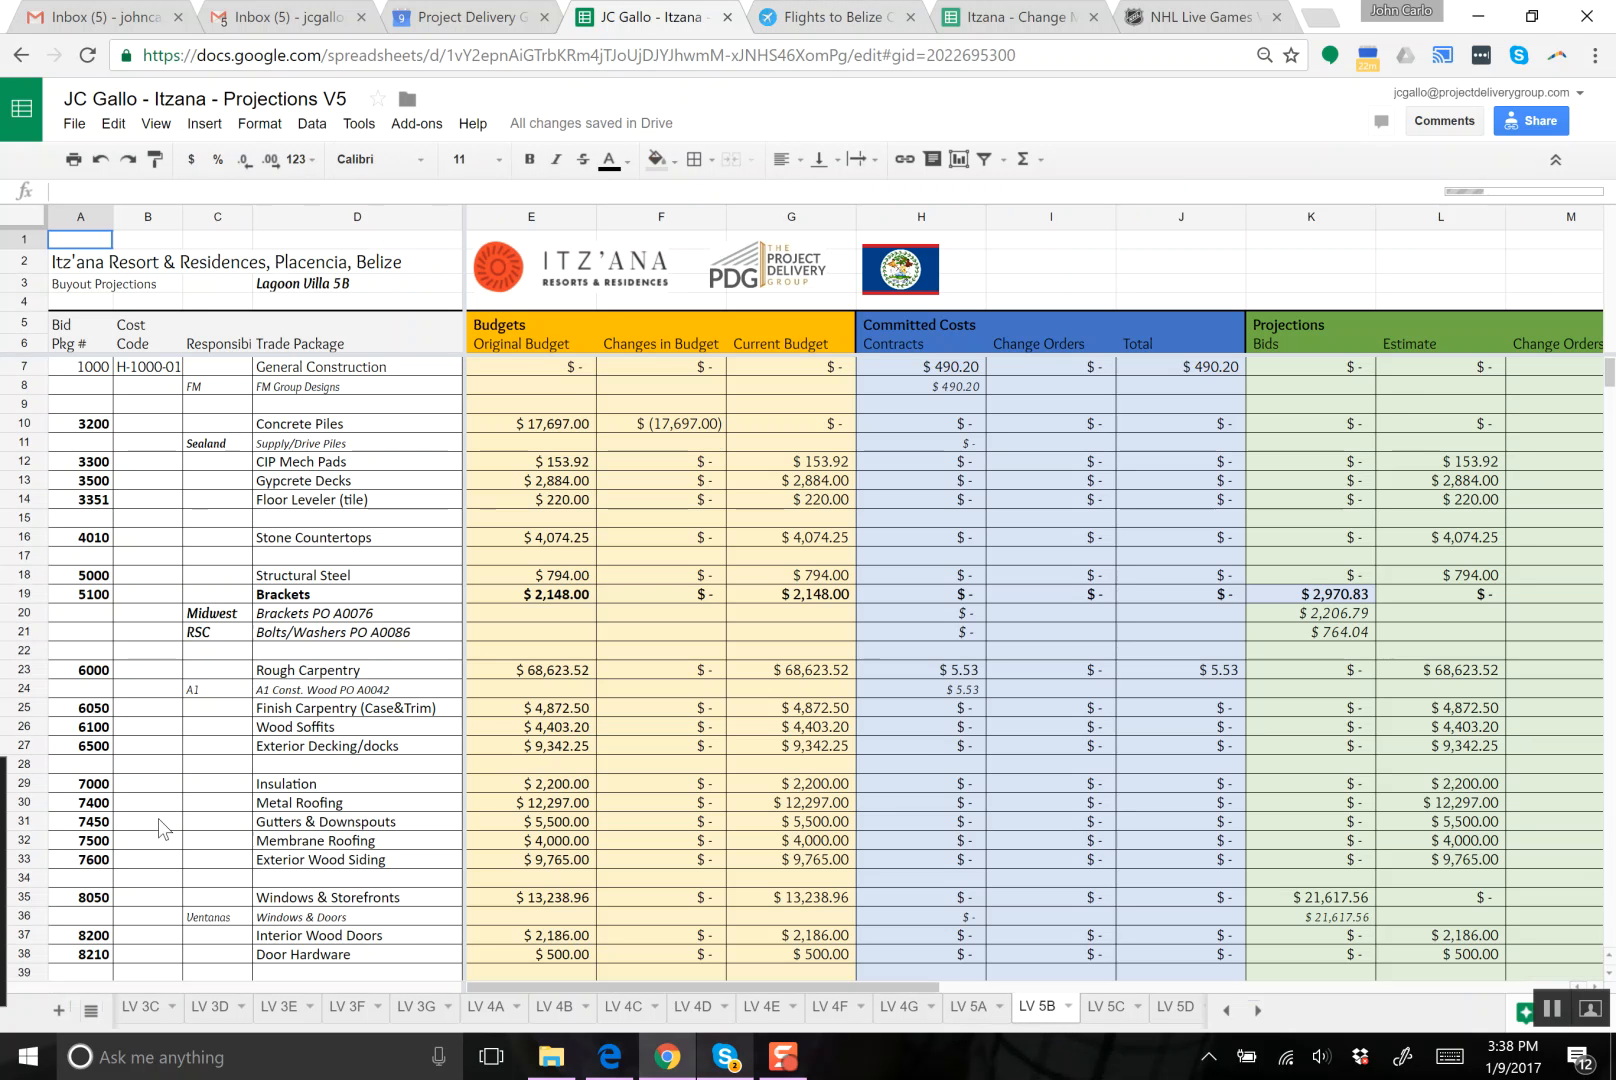
{"action": "scroll", "coordinate": [285, 725], "scroll_direction": "down", "scroll_amount": 5}
{"action": "scroll", "coordinate": [283, 730], "scroll_direction": "down", "scroll_amount": 3}
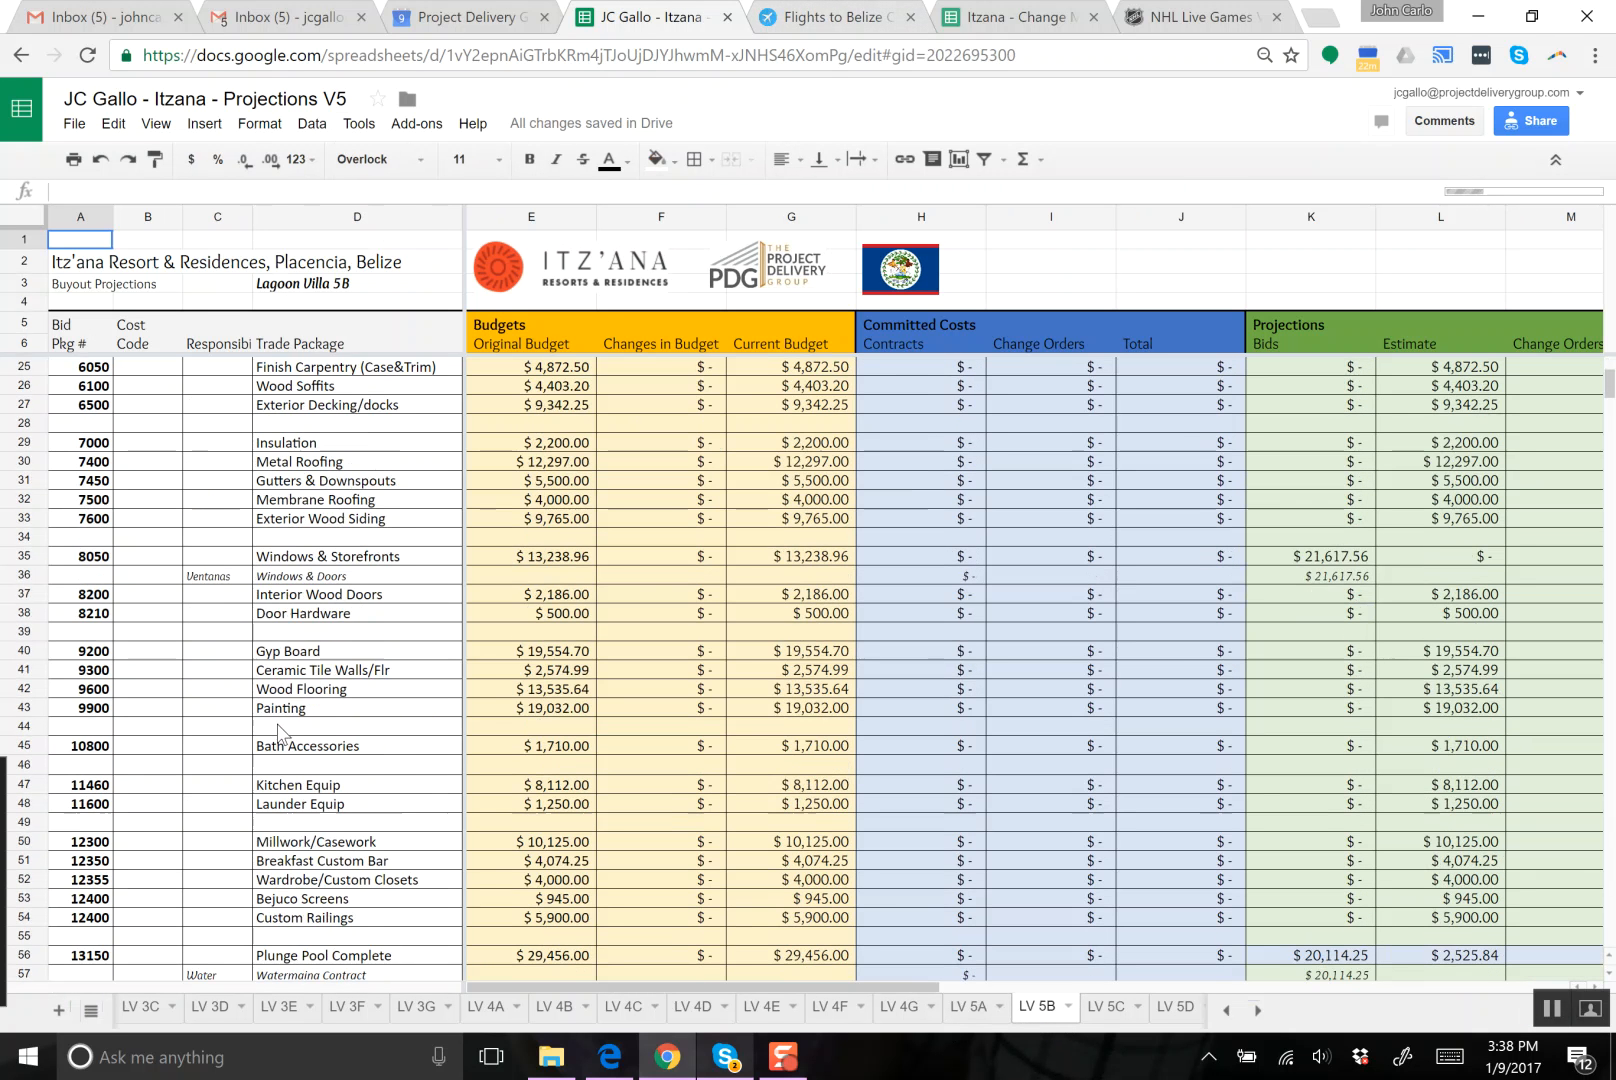
{"action": "left_click", "coordinate": [300, 767]}
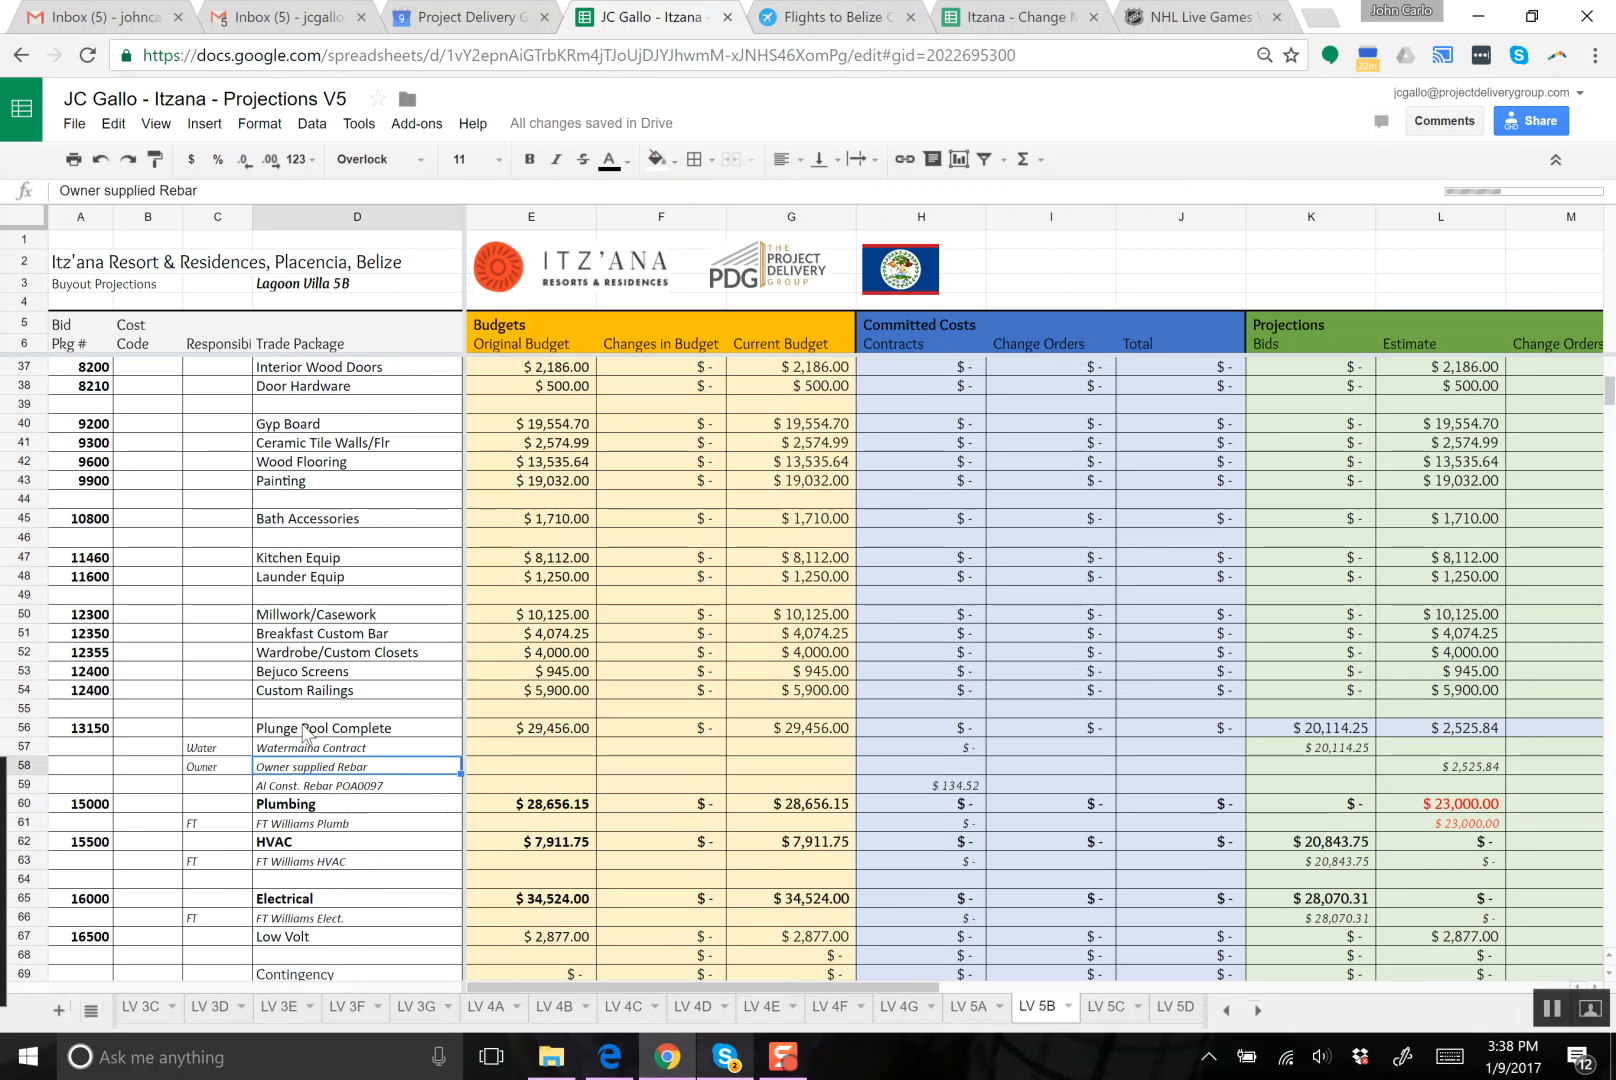
{"action": "left_click", "coordinate": [194, 123]}
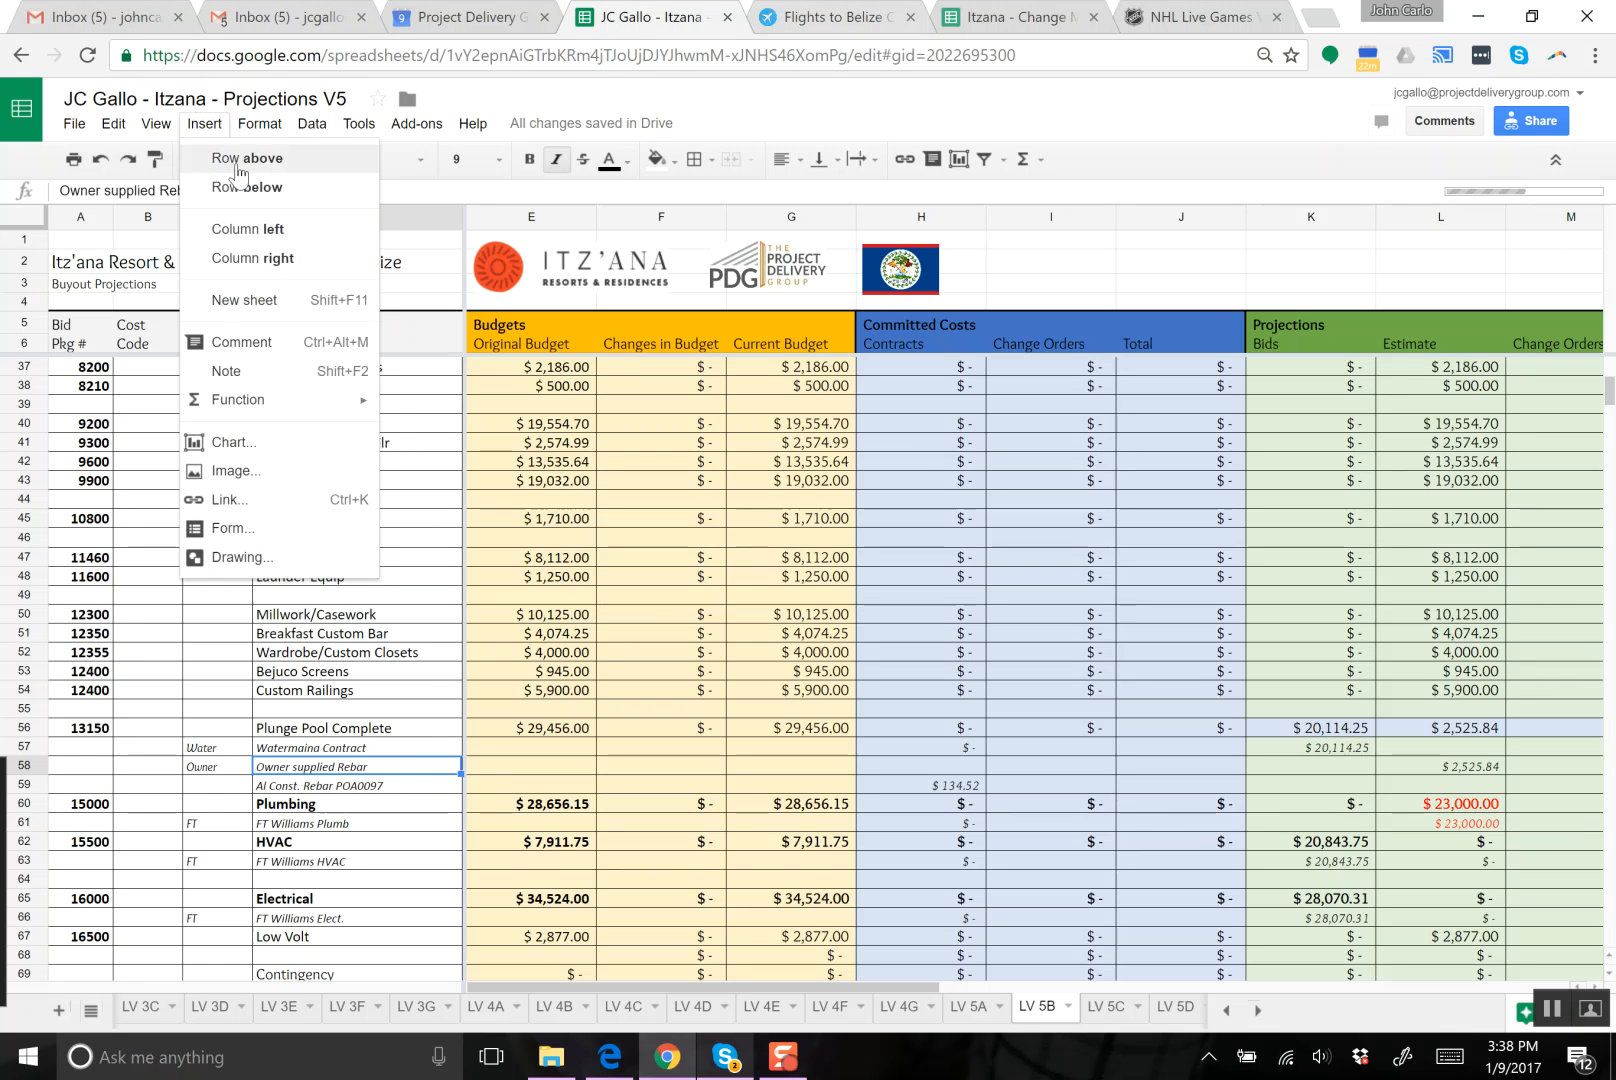
{"action": "left_click", "coordinate": [232, 160]}
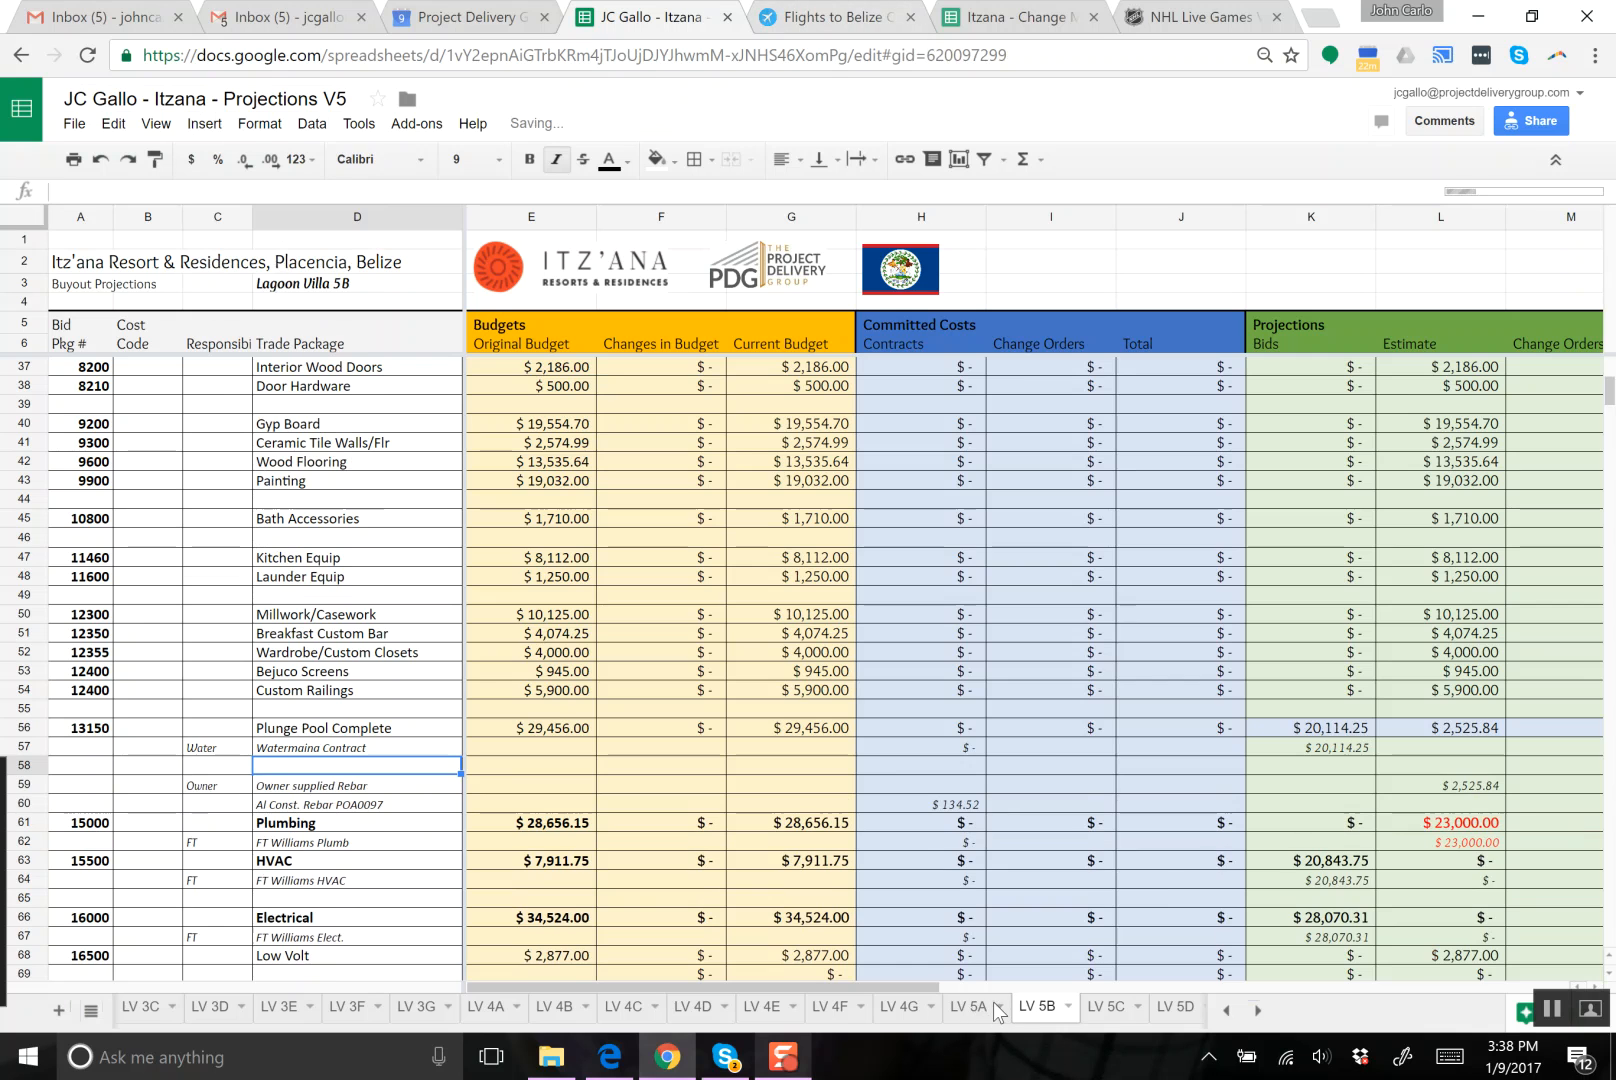
- Copy the Watermania CO 02 row from LV 5A into the blank row 58 on LV 5B
{"action": "left_click", "coordinate": [970, 1006]}
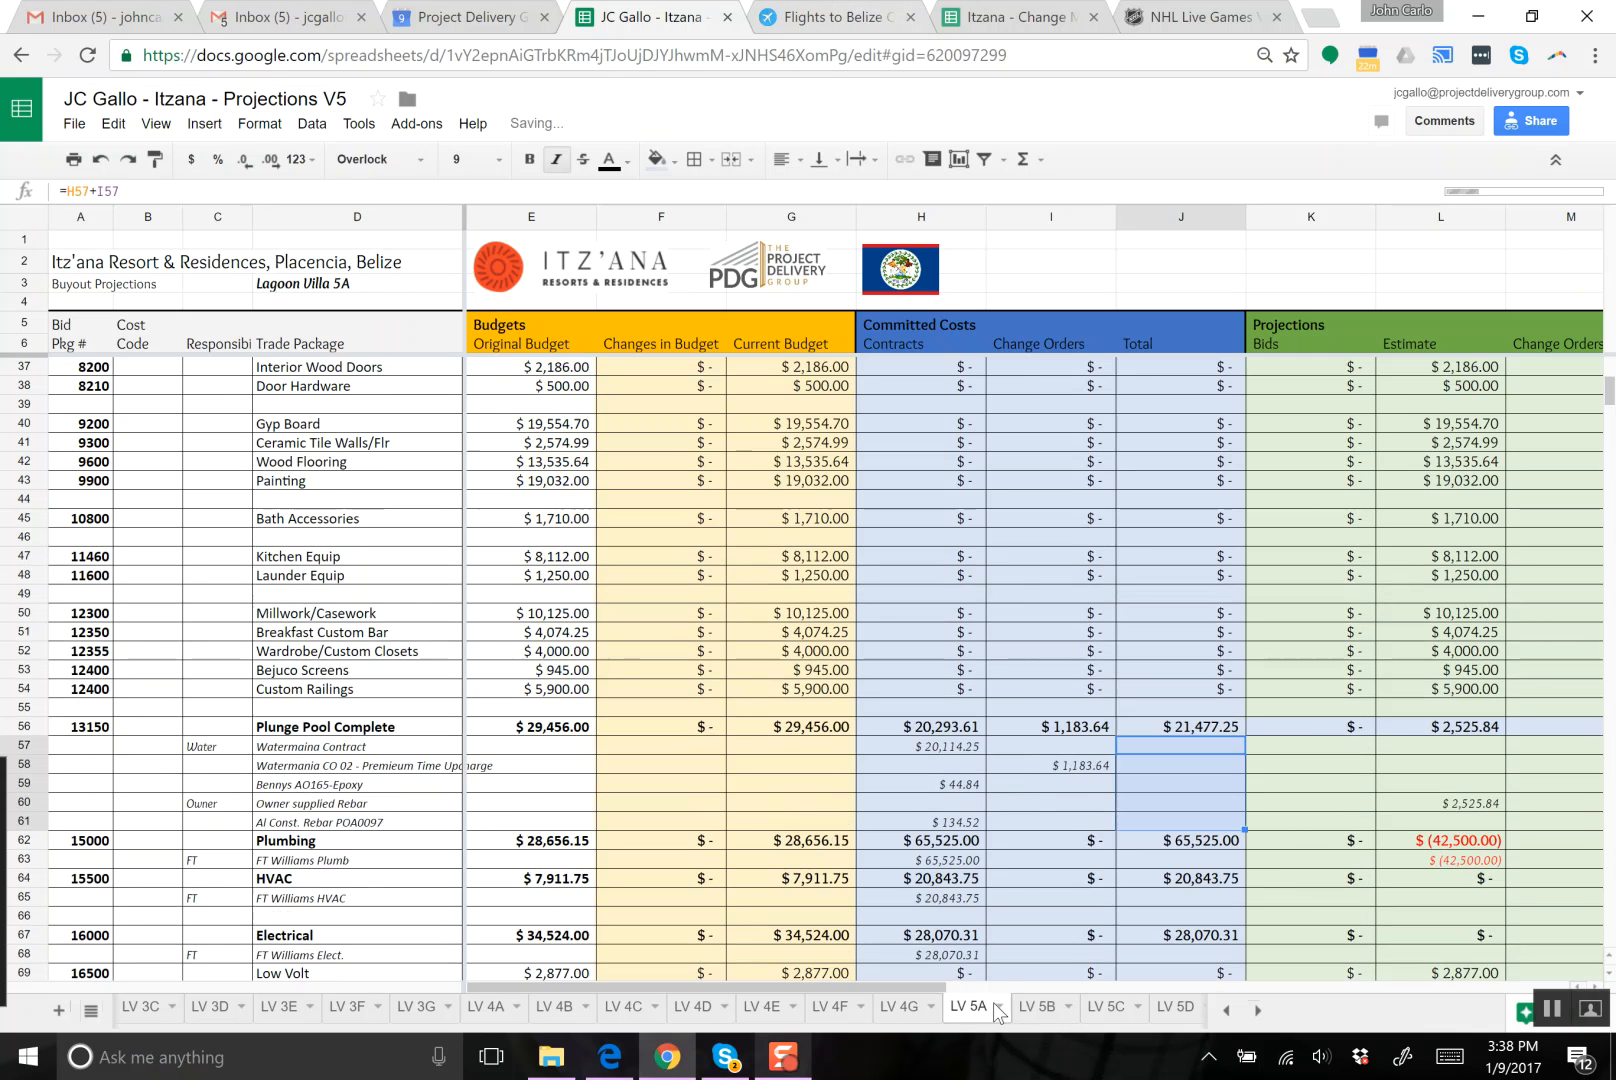
{"action": "left_click", "coordinate": [37, 763]}
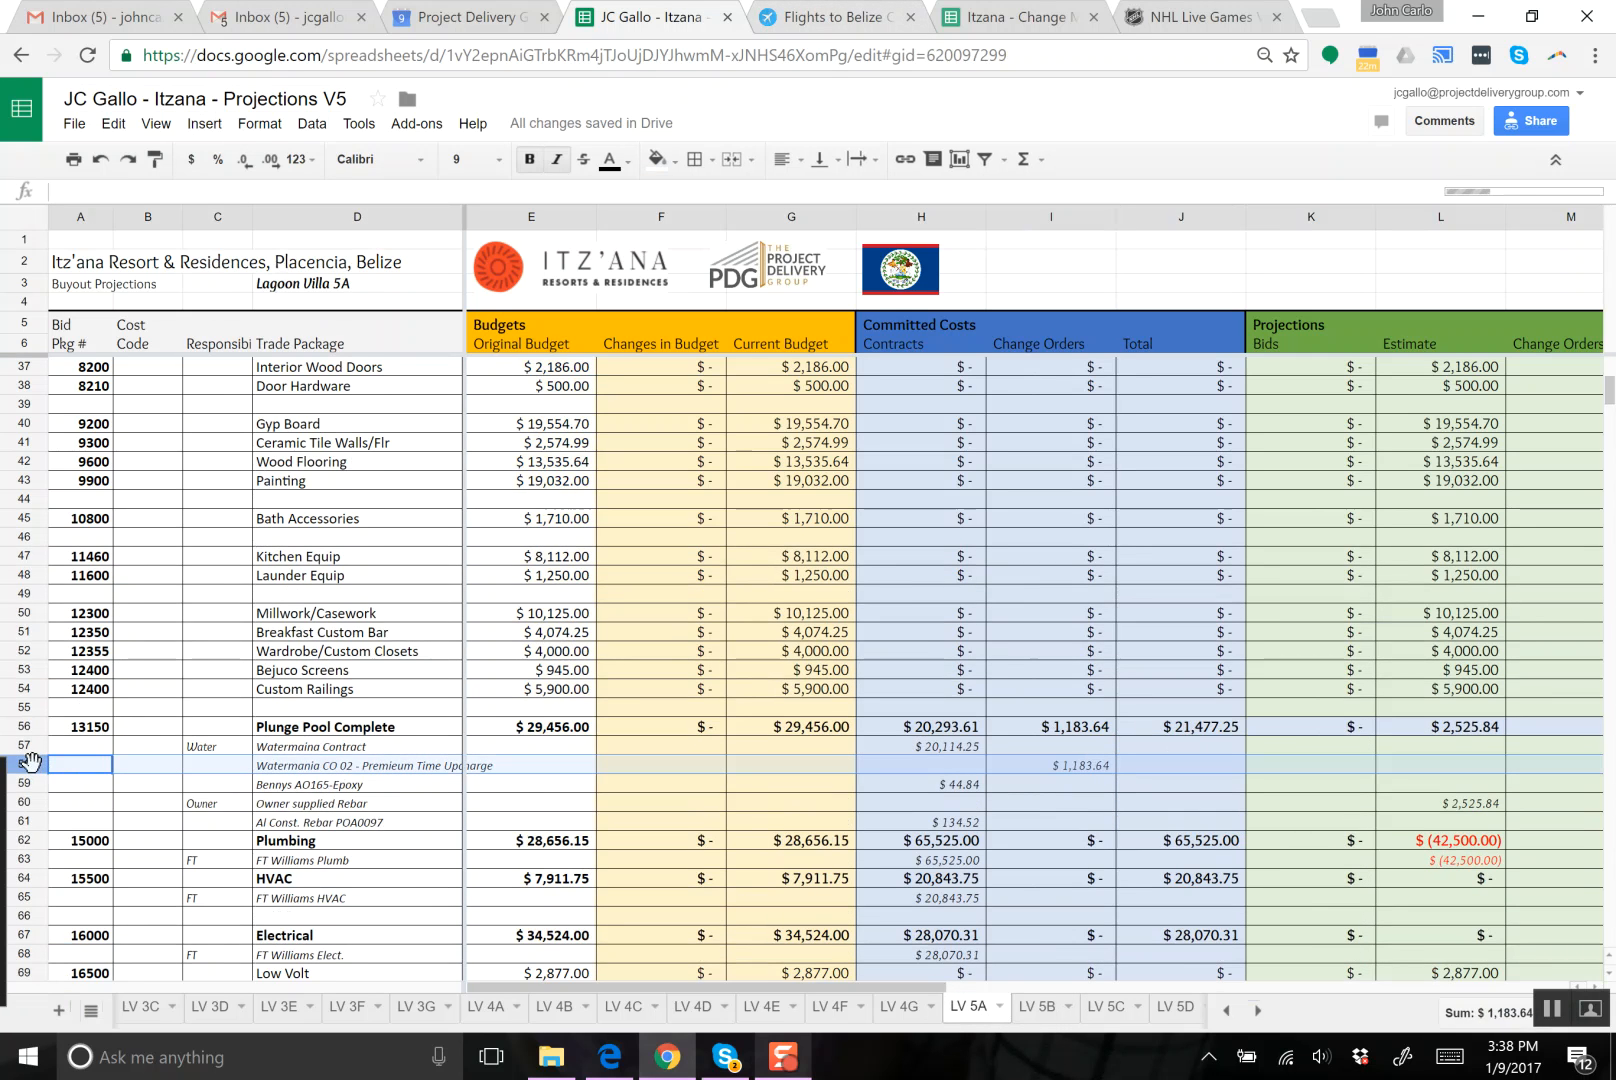
{"action": "right_click", "coordinate": [37, 768]}
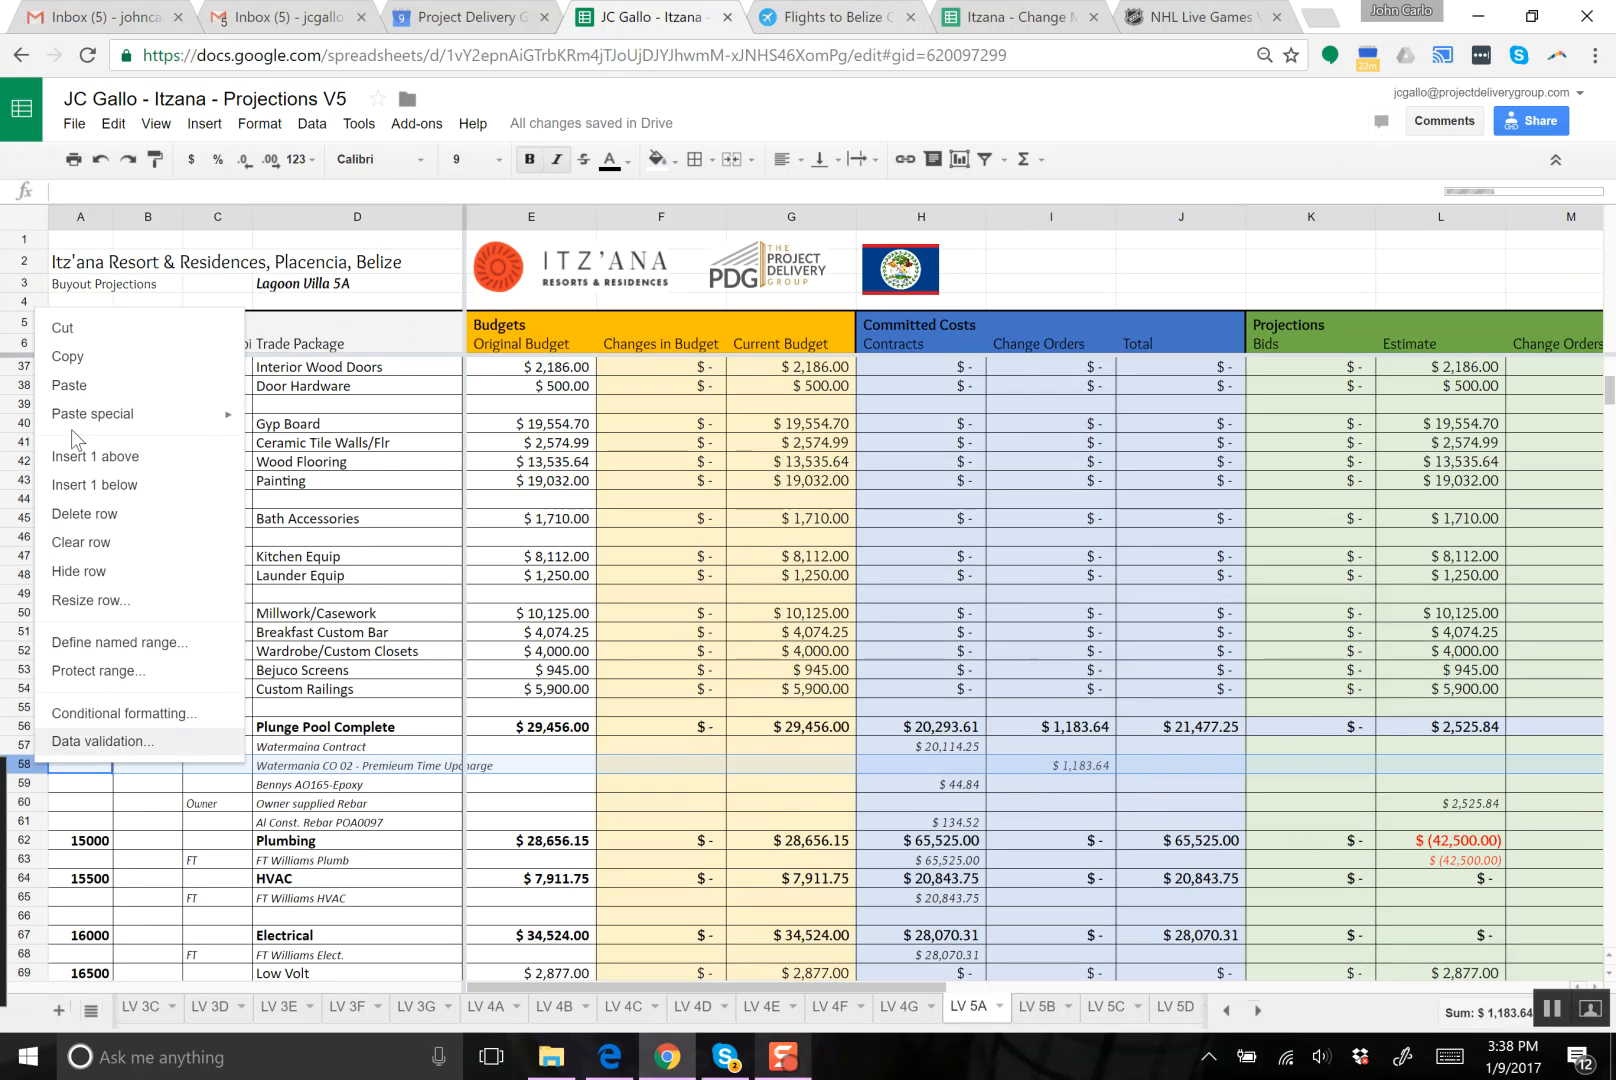
{"action": "left_click", "coordinate": [68, 356]}
{"action": "left_click", "coordinate": [1033, 1005]}
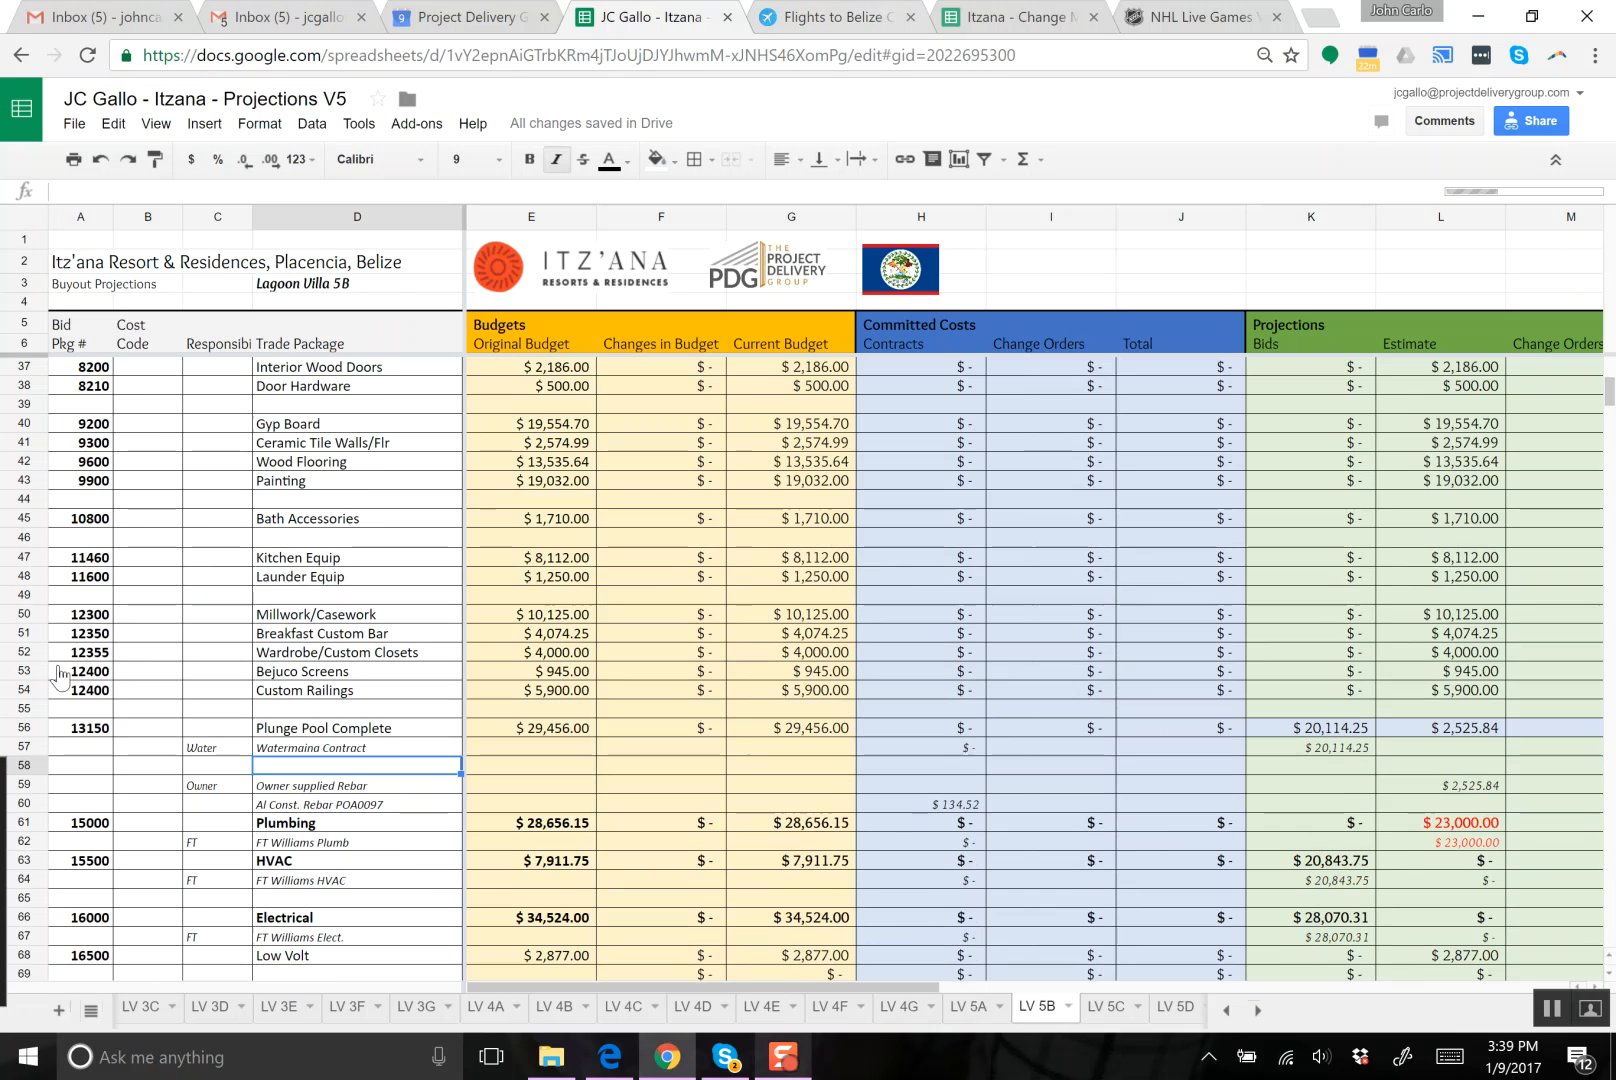
{"action": "right_click", "coordinate": [29, 762]}
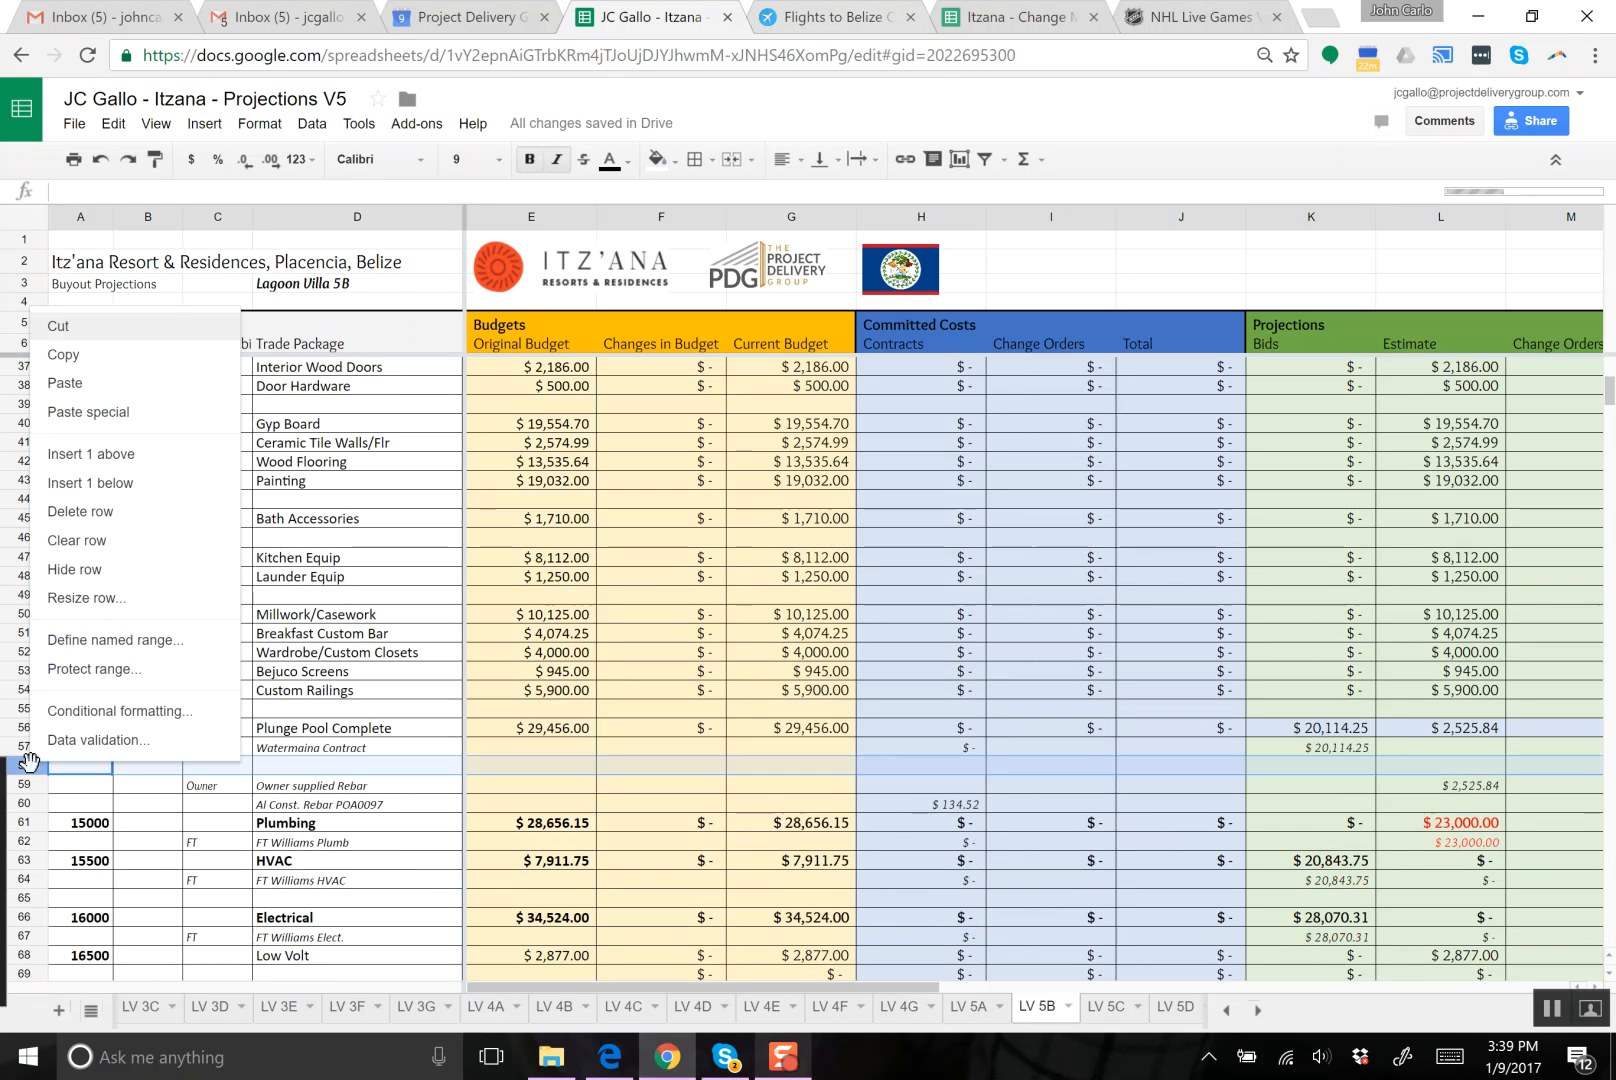
{"action": "left_click", "coordinate": [120, 384]}
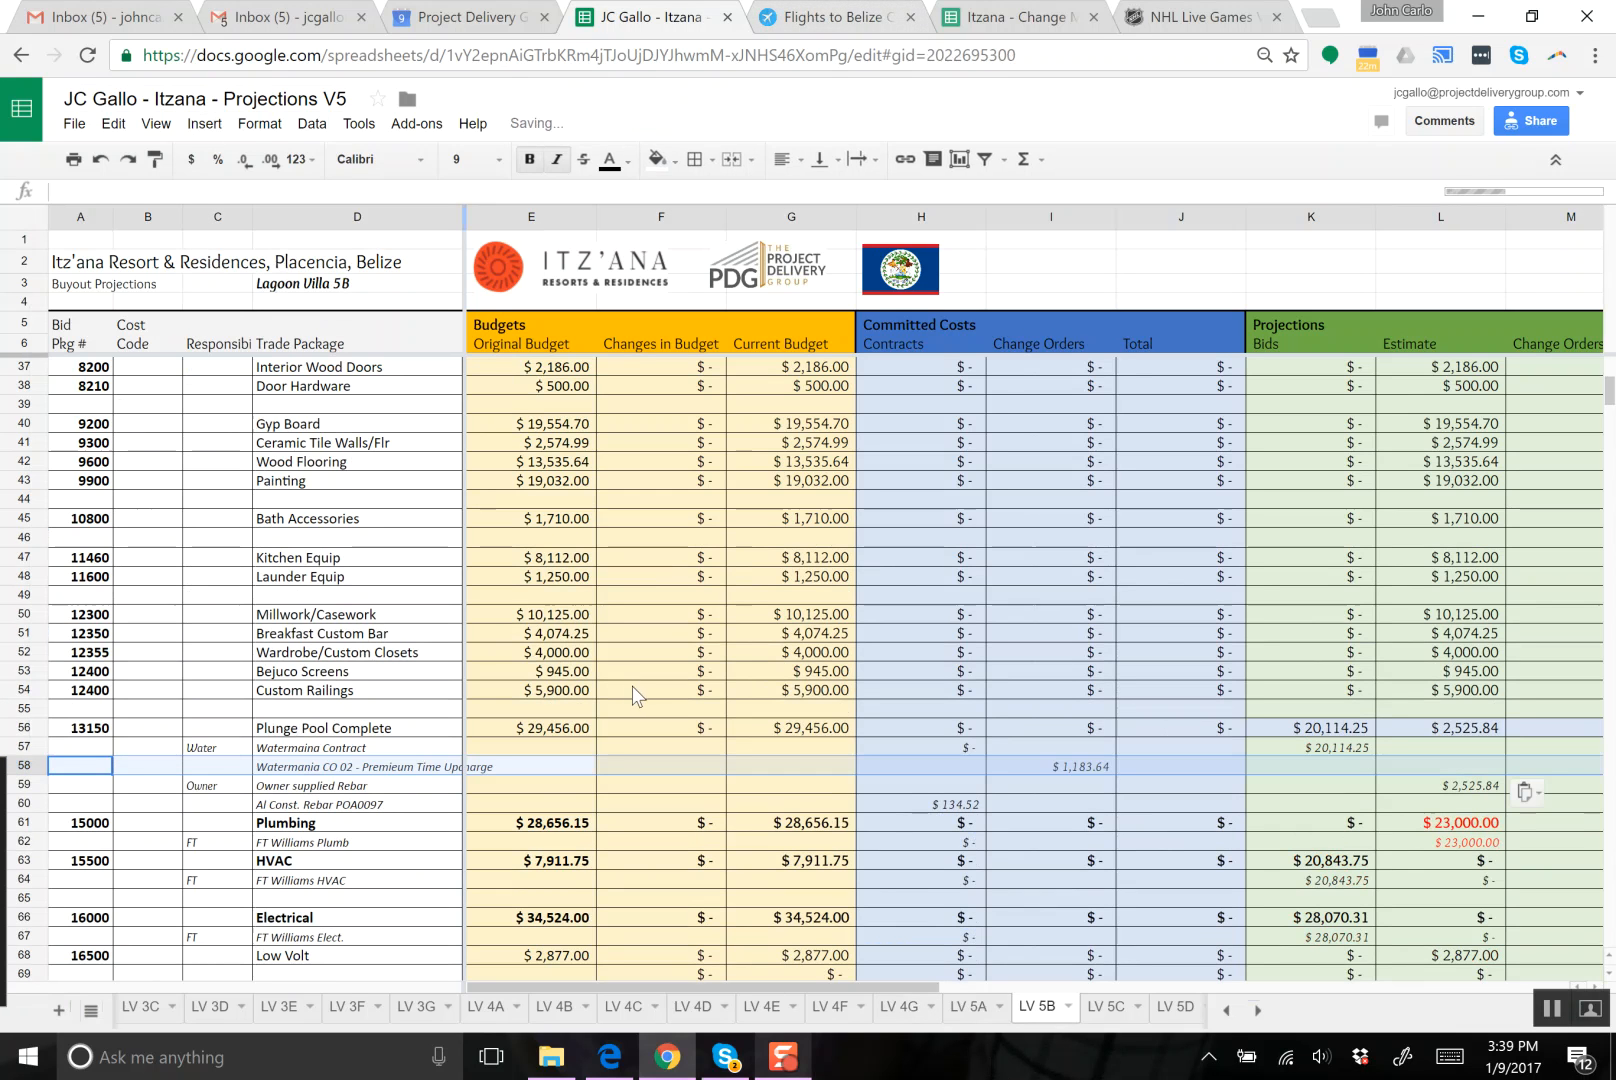
- On LV 5B, enter 1183.64 as the projected Estimate for the Watermania CO 02 line in L58
{"action": "left_click", "coordinate": [779, 763]}
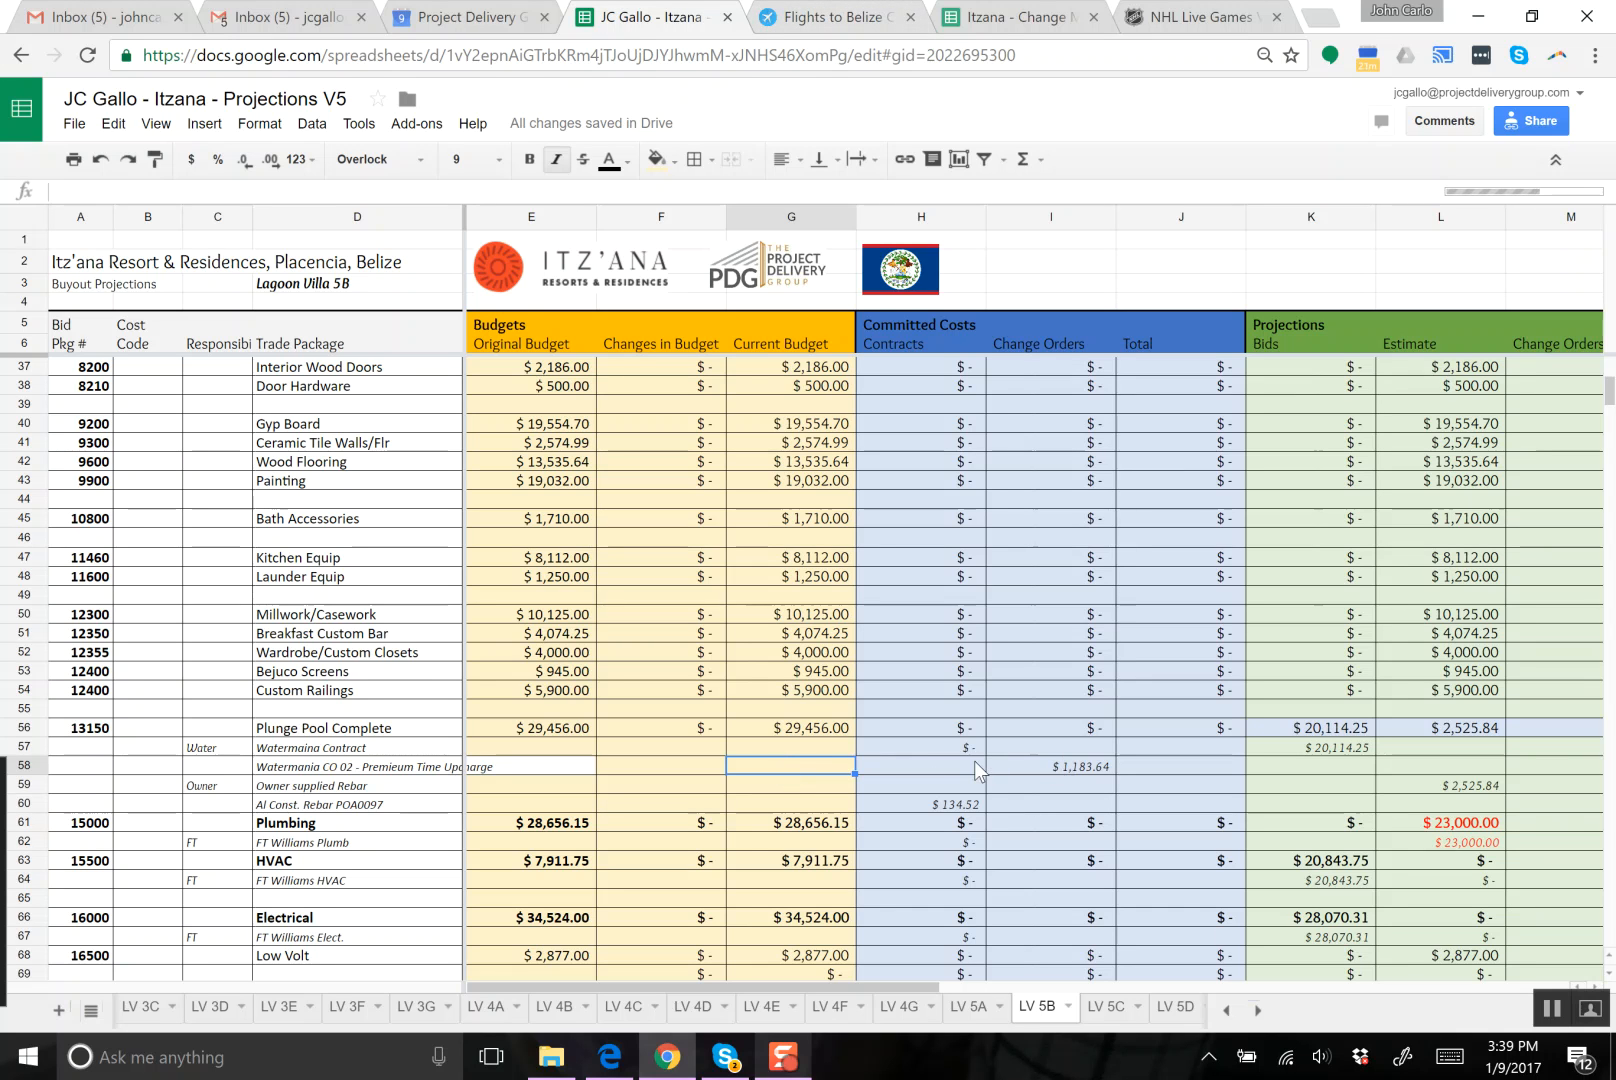
{"action": "left_click", "coordinate": [948, 730]}
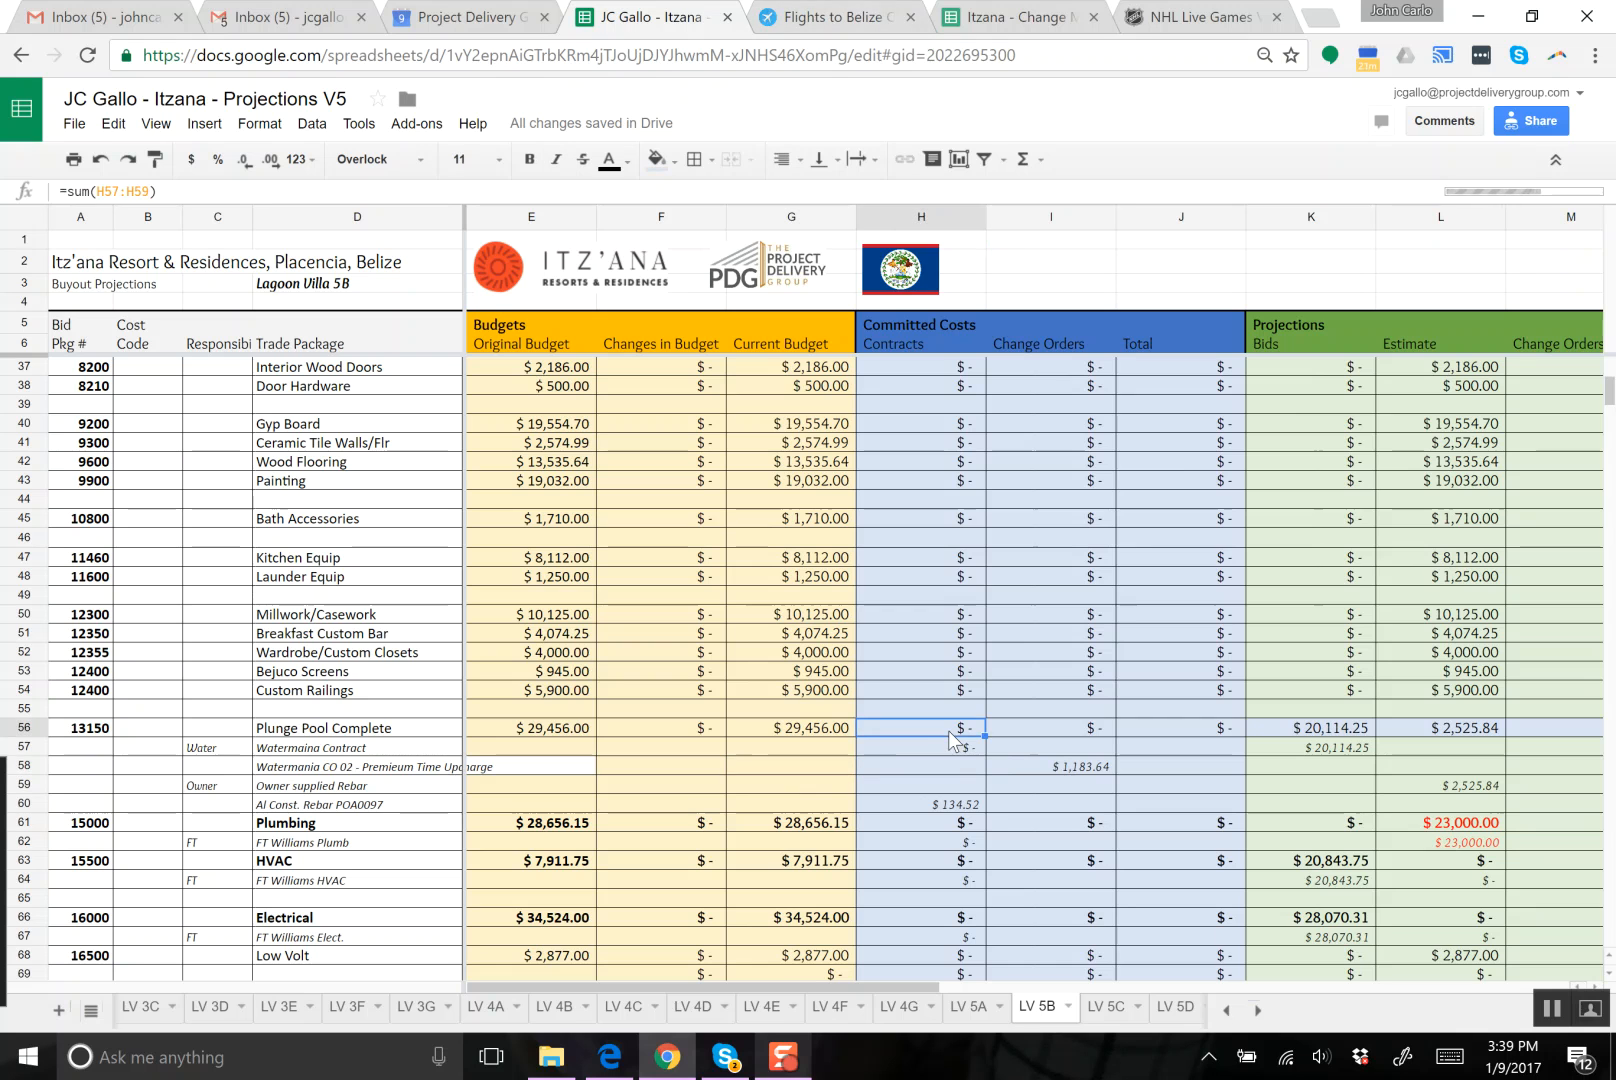
{"action": "left_click", "coordinate": [937, 744]}
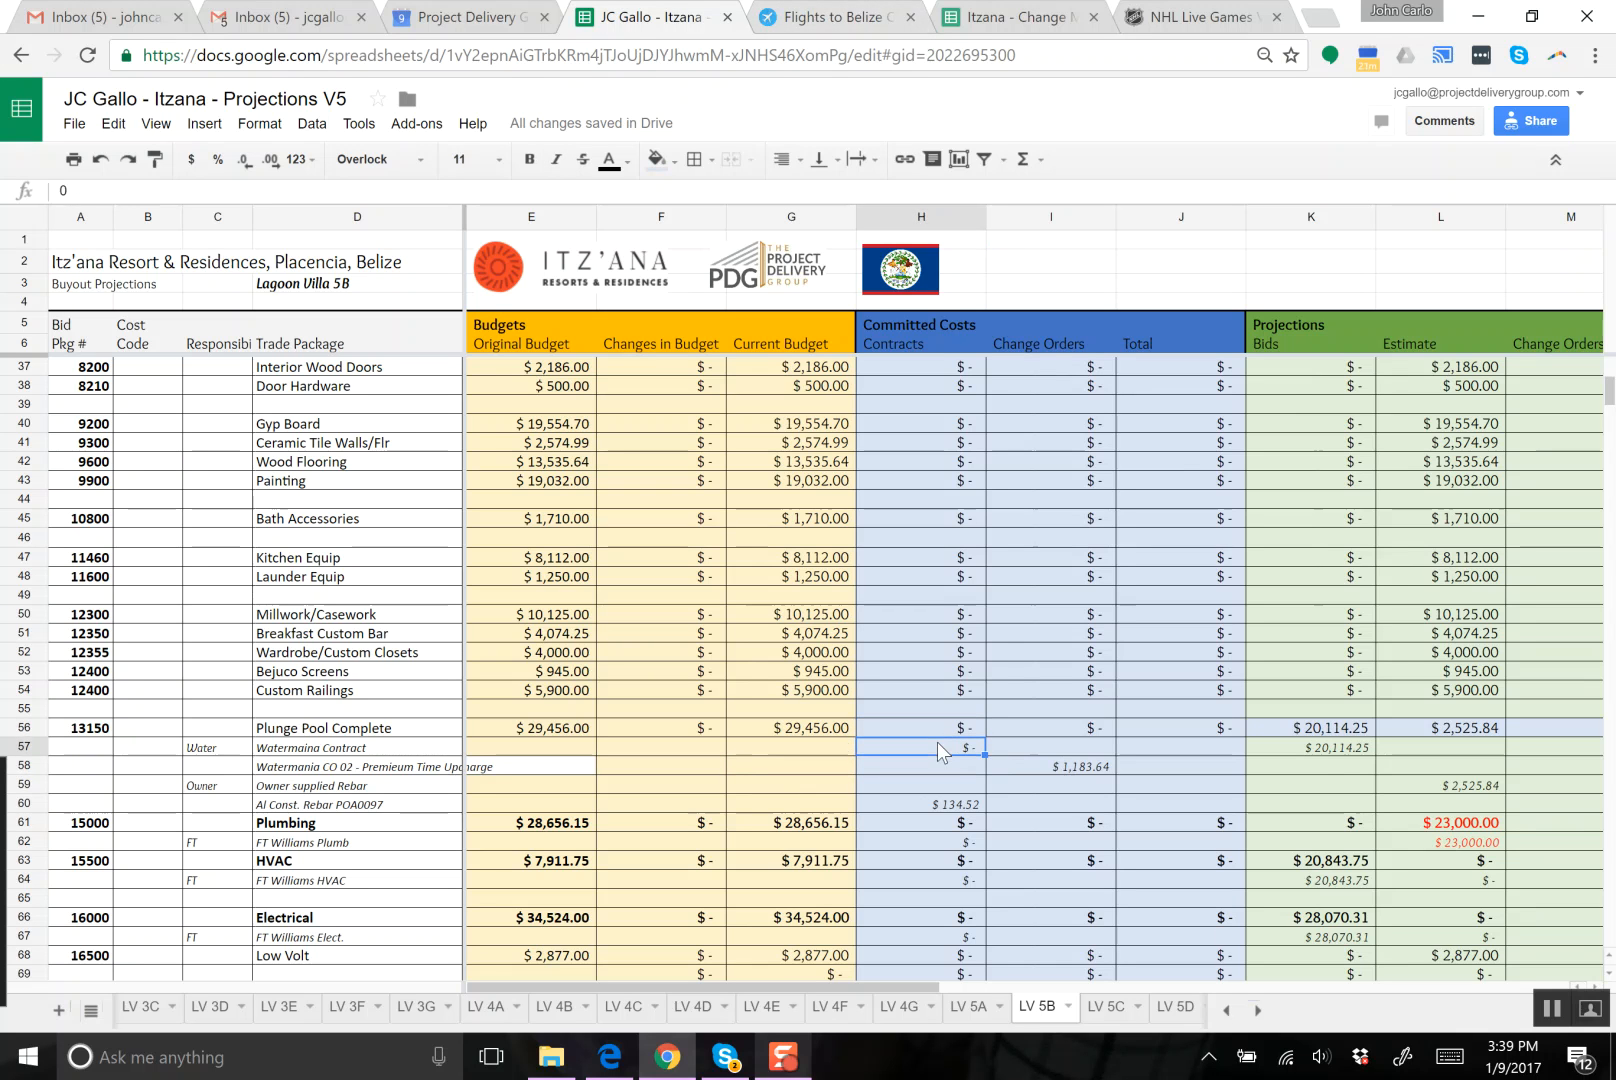
{"action": "left_click", "coordinate": [1328, 750]}
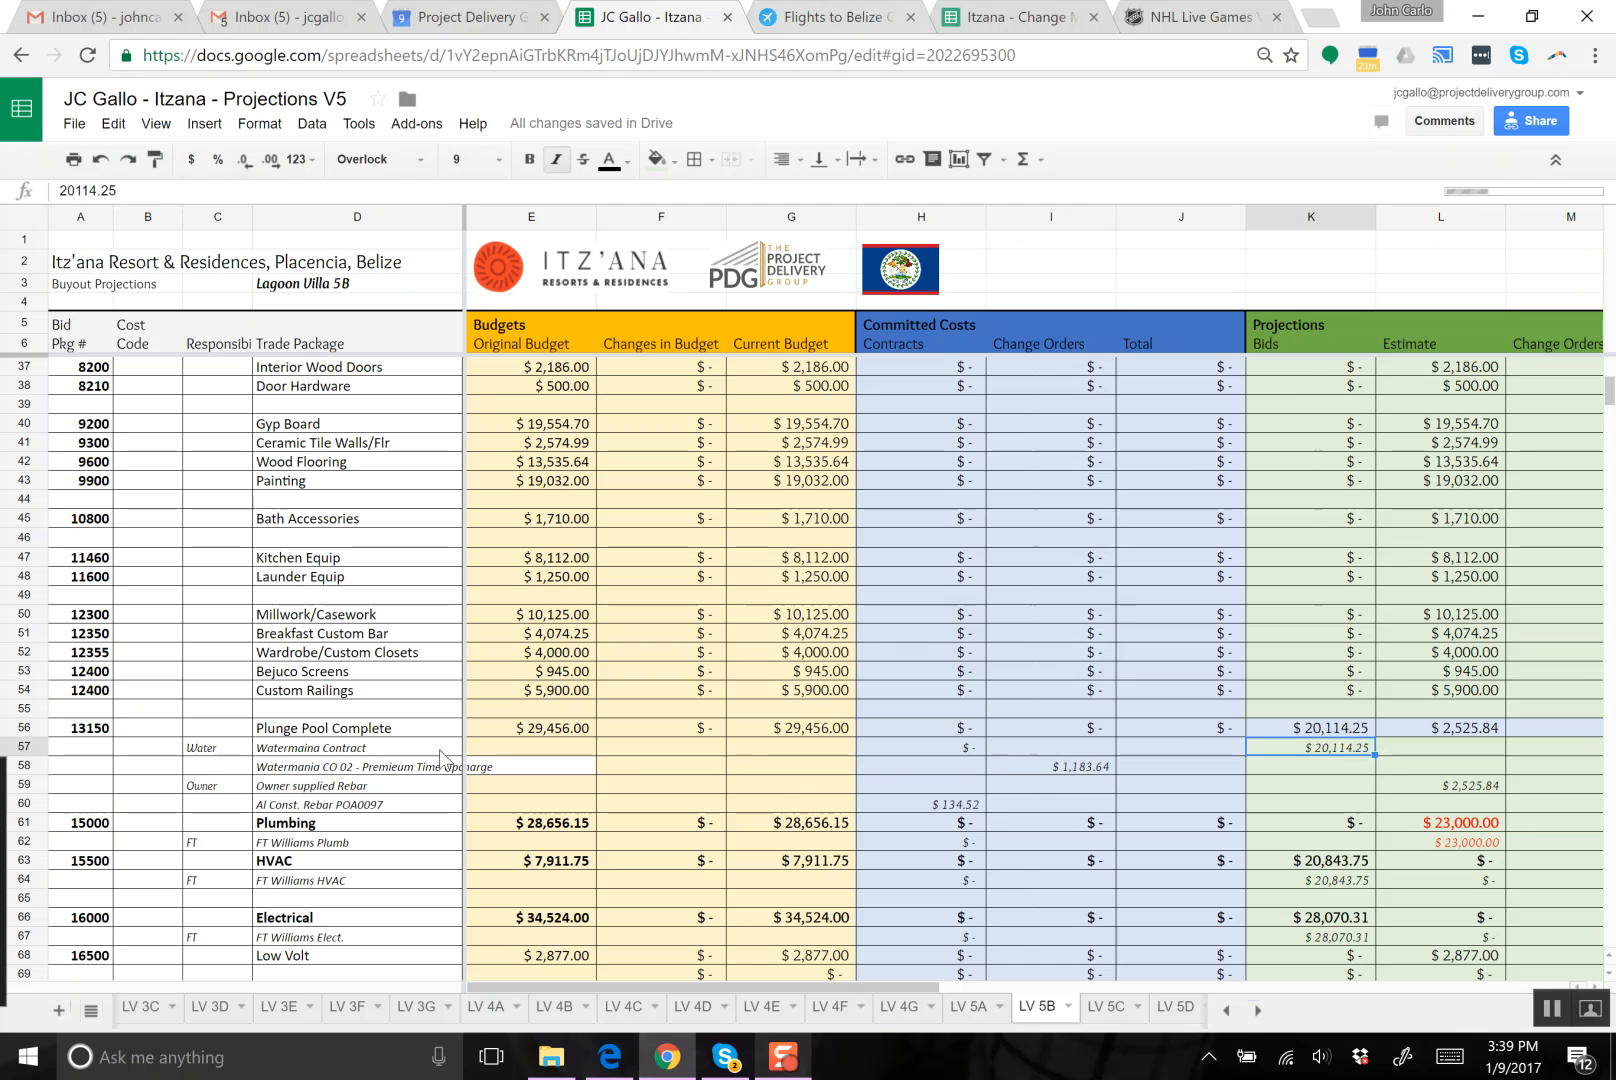
{"action": "left_click", "coordinate": [1075, 767]}
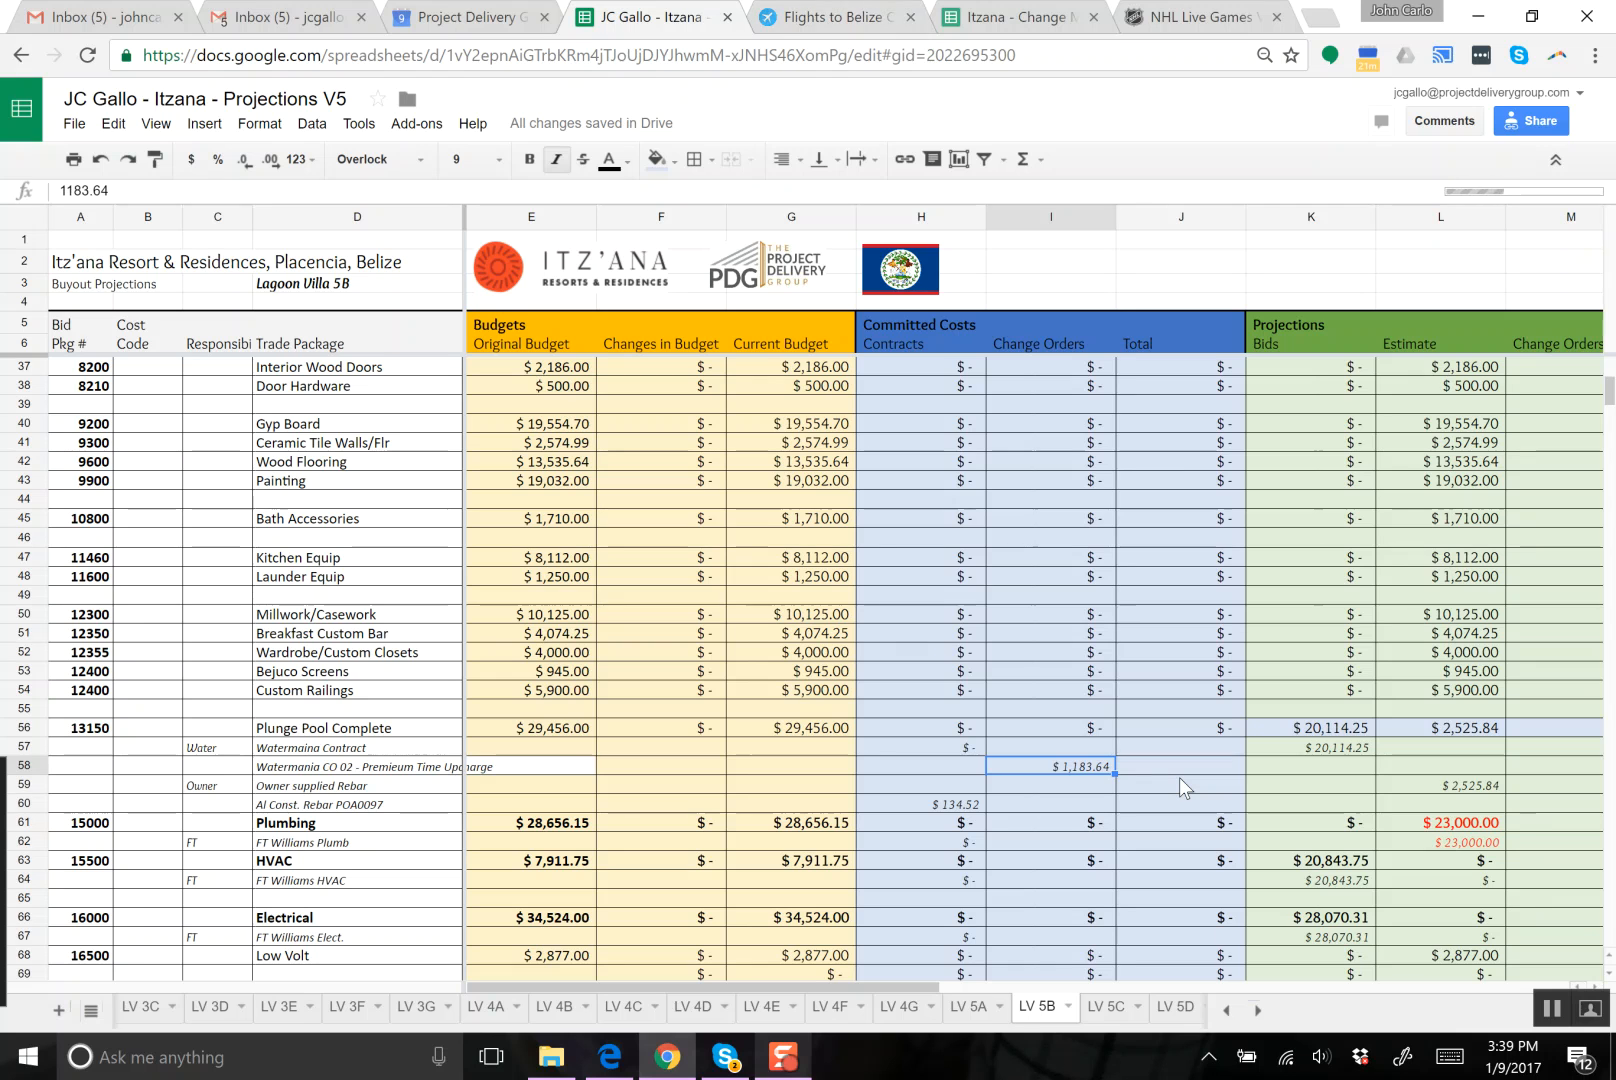
{"action": "key", "text": "Right"}
{"action": "key", "text": "Right"}
{"action": "key", "text": "Right"}
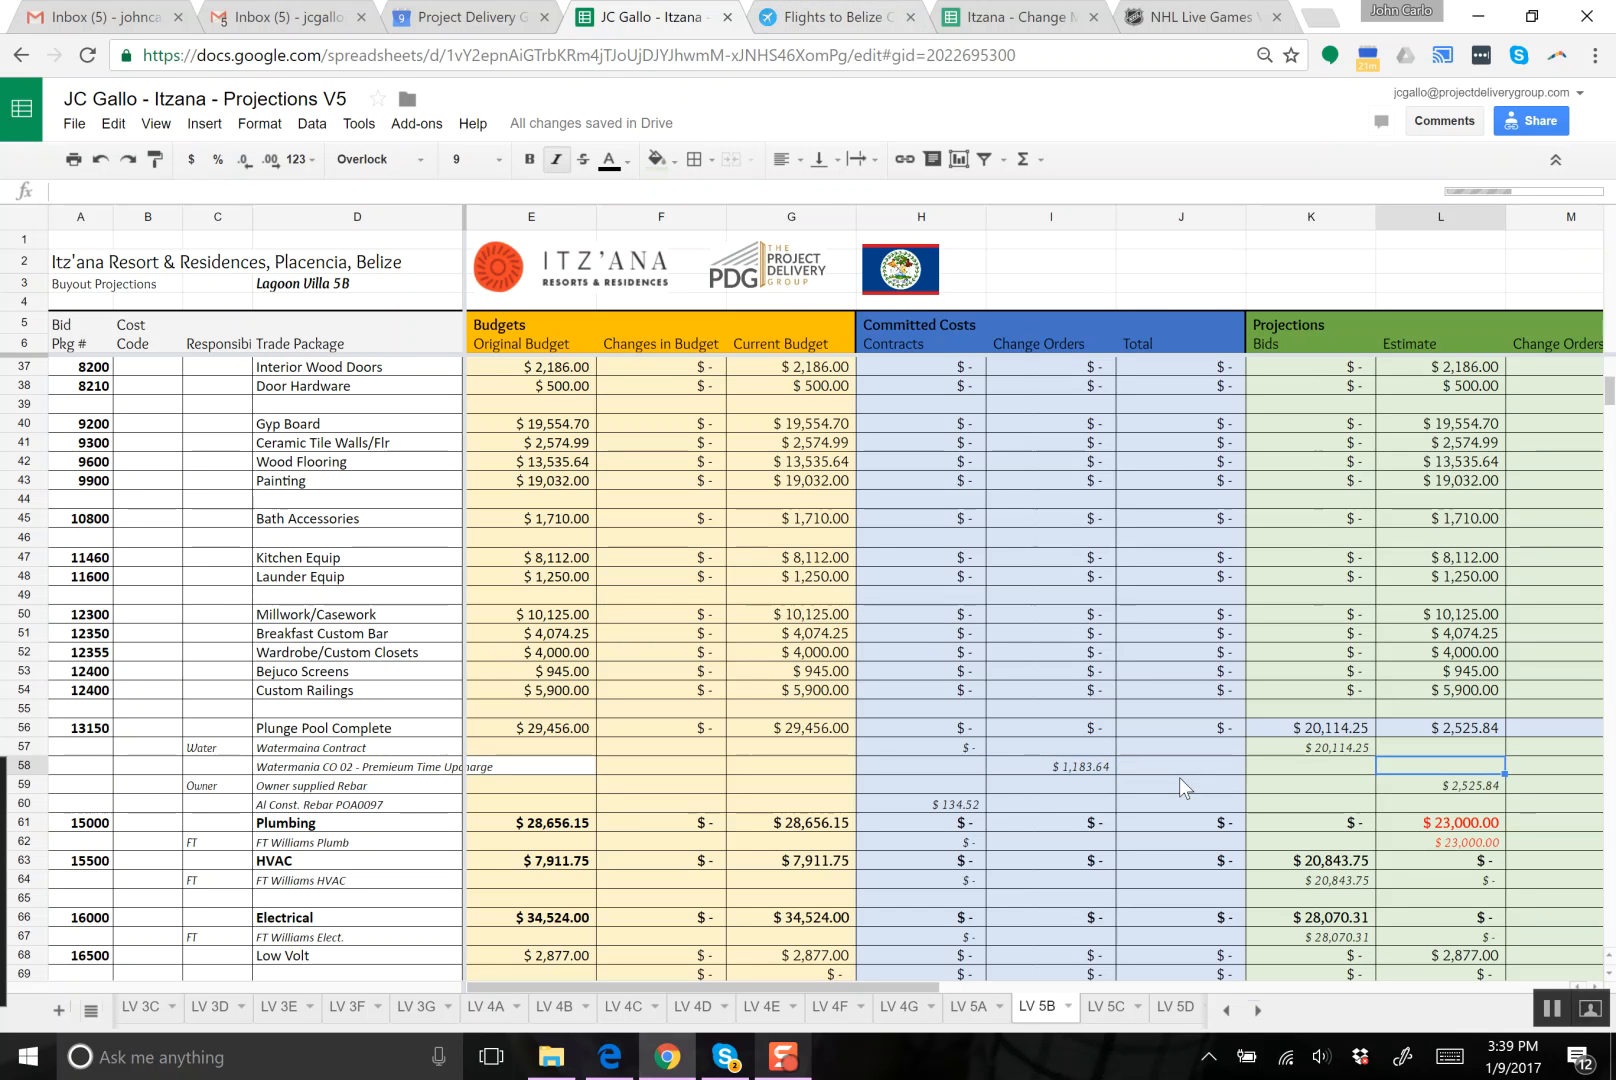
{"action": "type", "text": "1,1"}
{"action": "type", "text": "83."}
{"action": "type", "text": "64"}
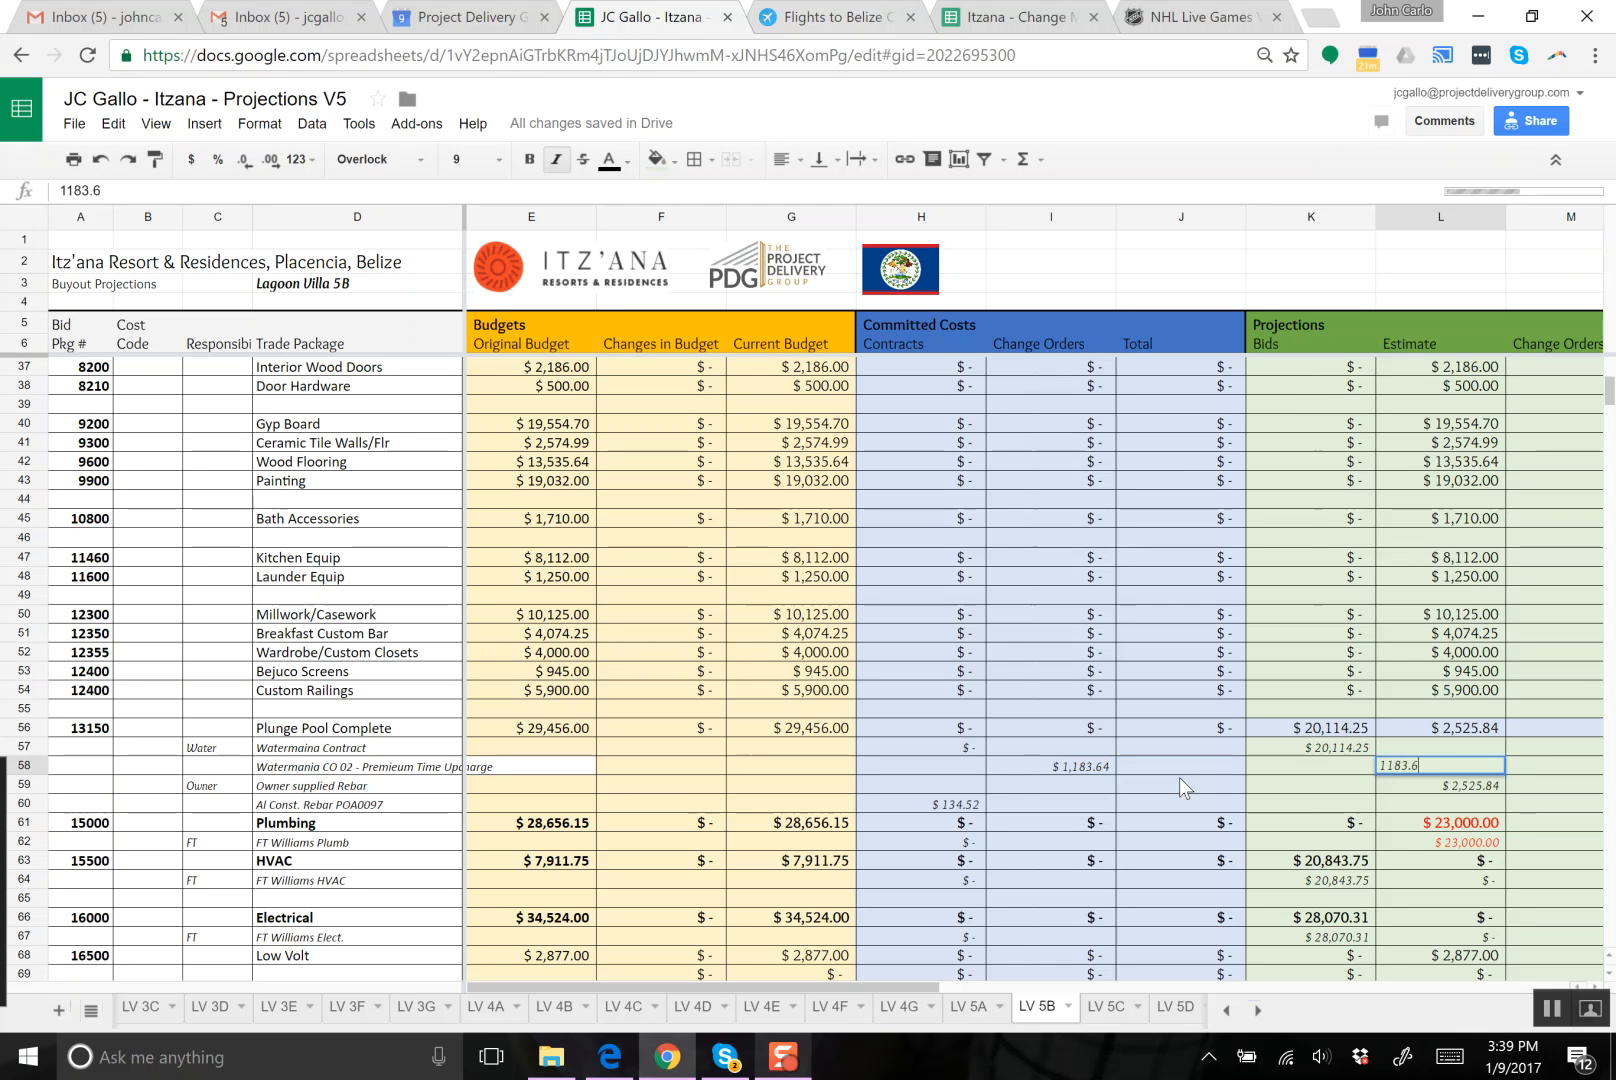
{"action": "key", "text": "Return"}
- Zero out the committed Change Orders amount on the Watermania CO 02 line in I58
{"action": "key", "text": "Up"}
{"action": "key", "text": "Left"}
{"action": "key", "text": "Left"}
{"action": "key", "text": "Left"}
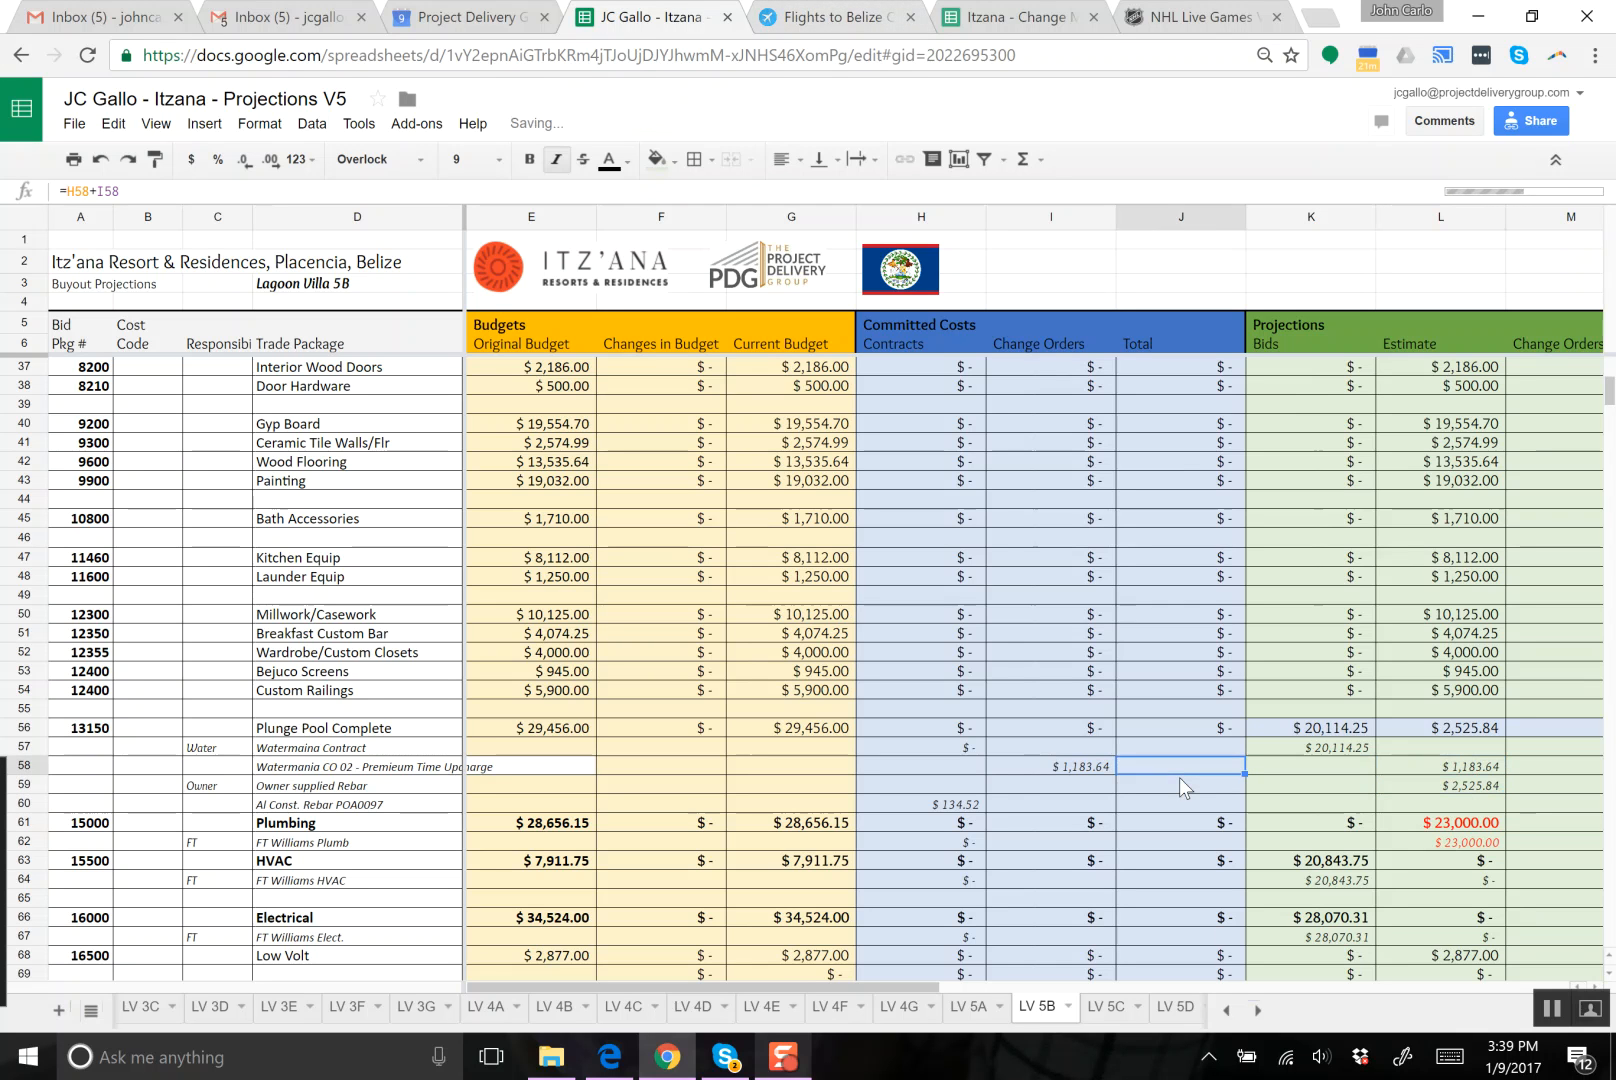
{"action": "key", "text": "Delete"}
{"action": "key", "text": "Down"}
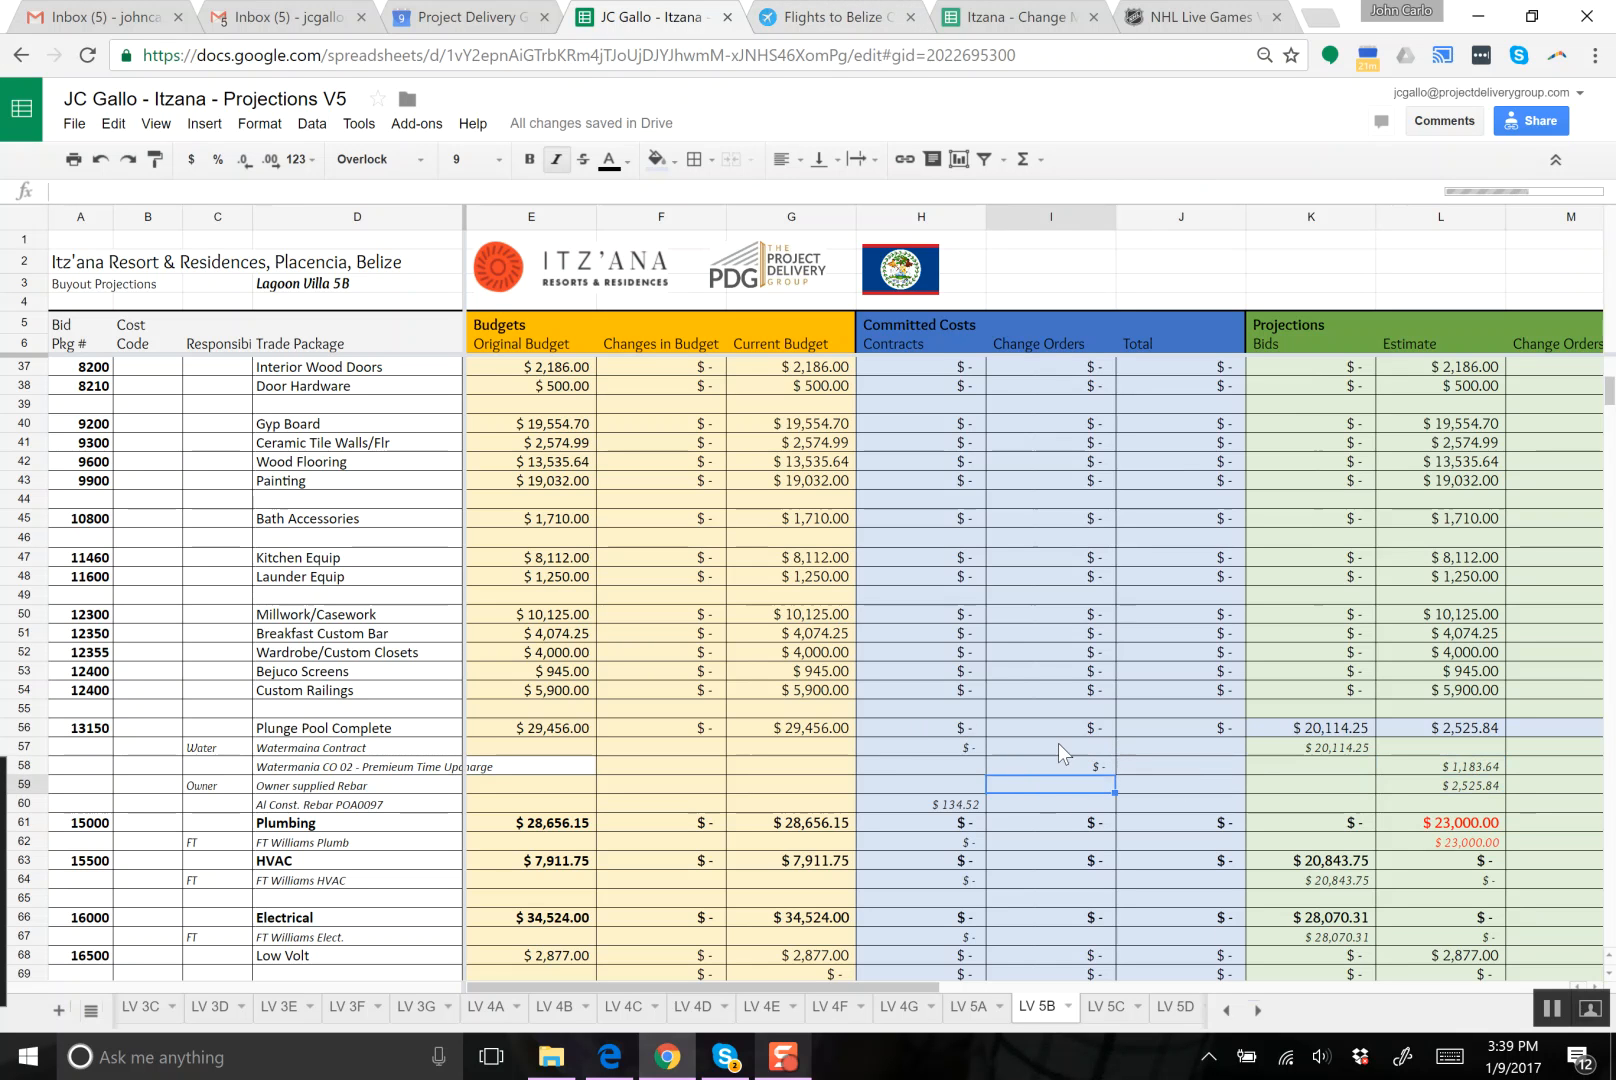
- Extend the Plunge Pool Complete bids sum to K57:K60 and copy the formula into its projected Estimate and Change Orders cells
{"action": "left_click", "coordinate": [1430, 765]}
{"action": "double_click", "coordinate": [1340, 728]}
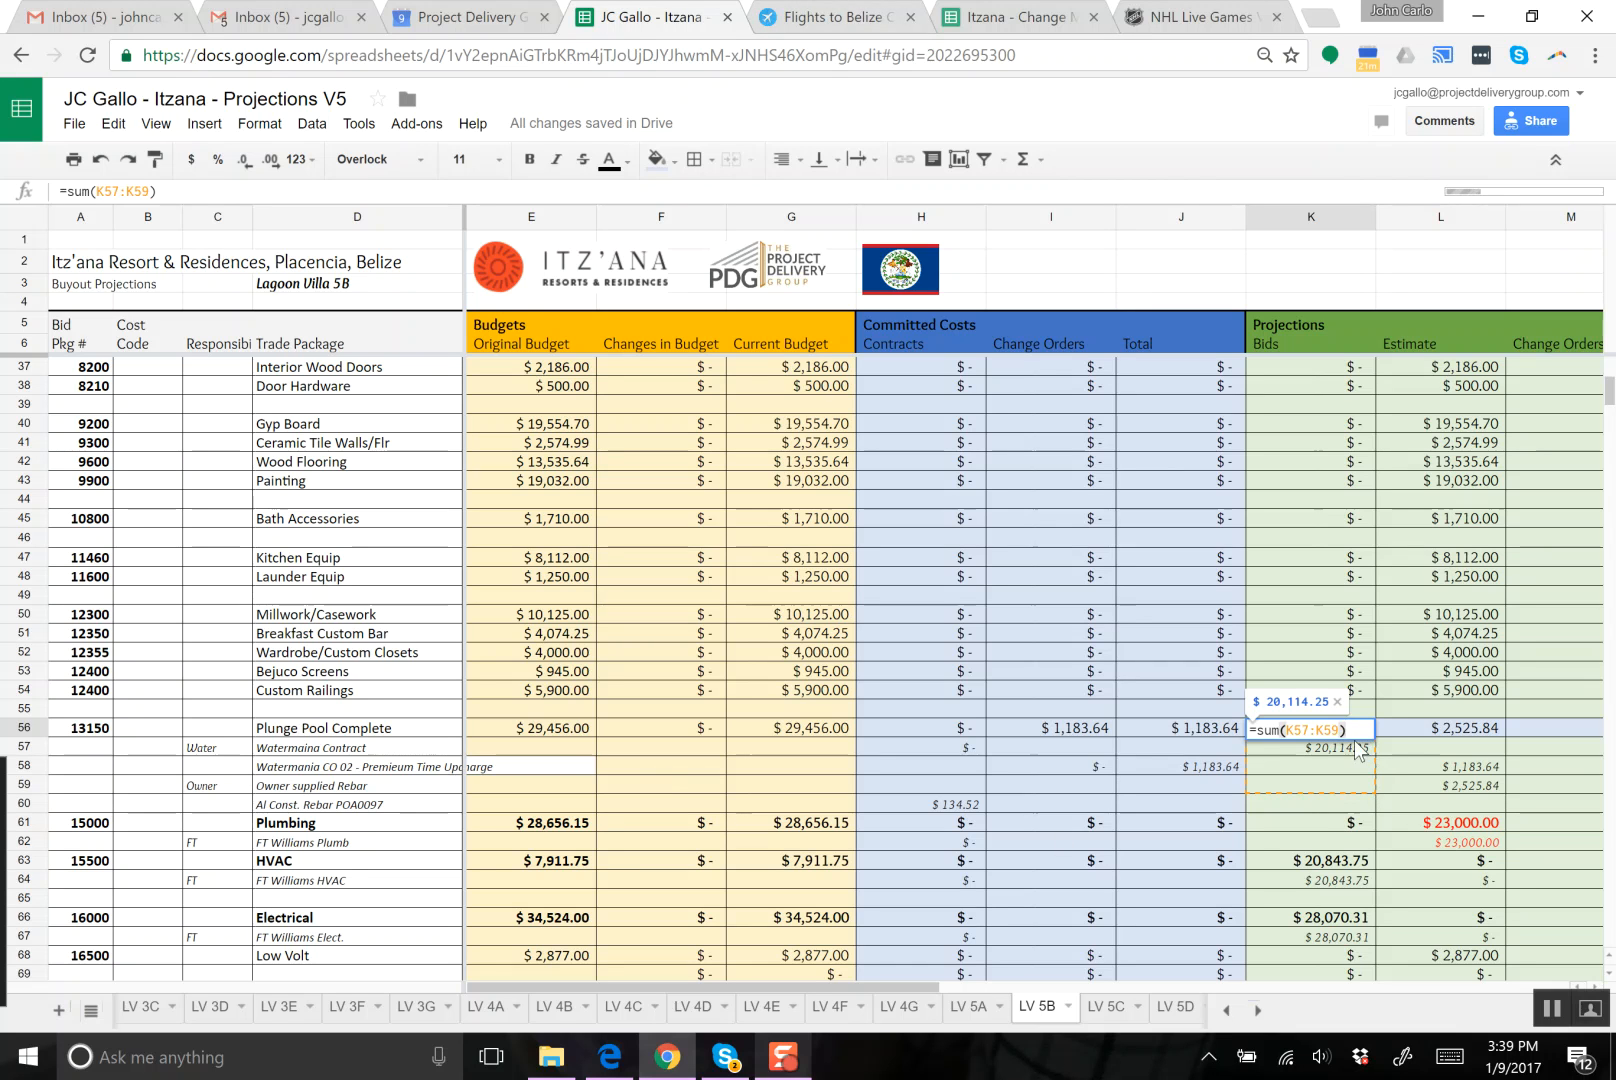
{"action": "left_click_drag", "start_coordinate": [1340, 731], "coordinate": [1332, 731]}
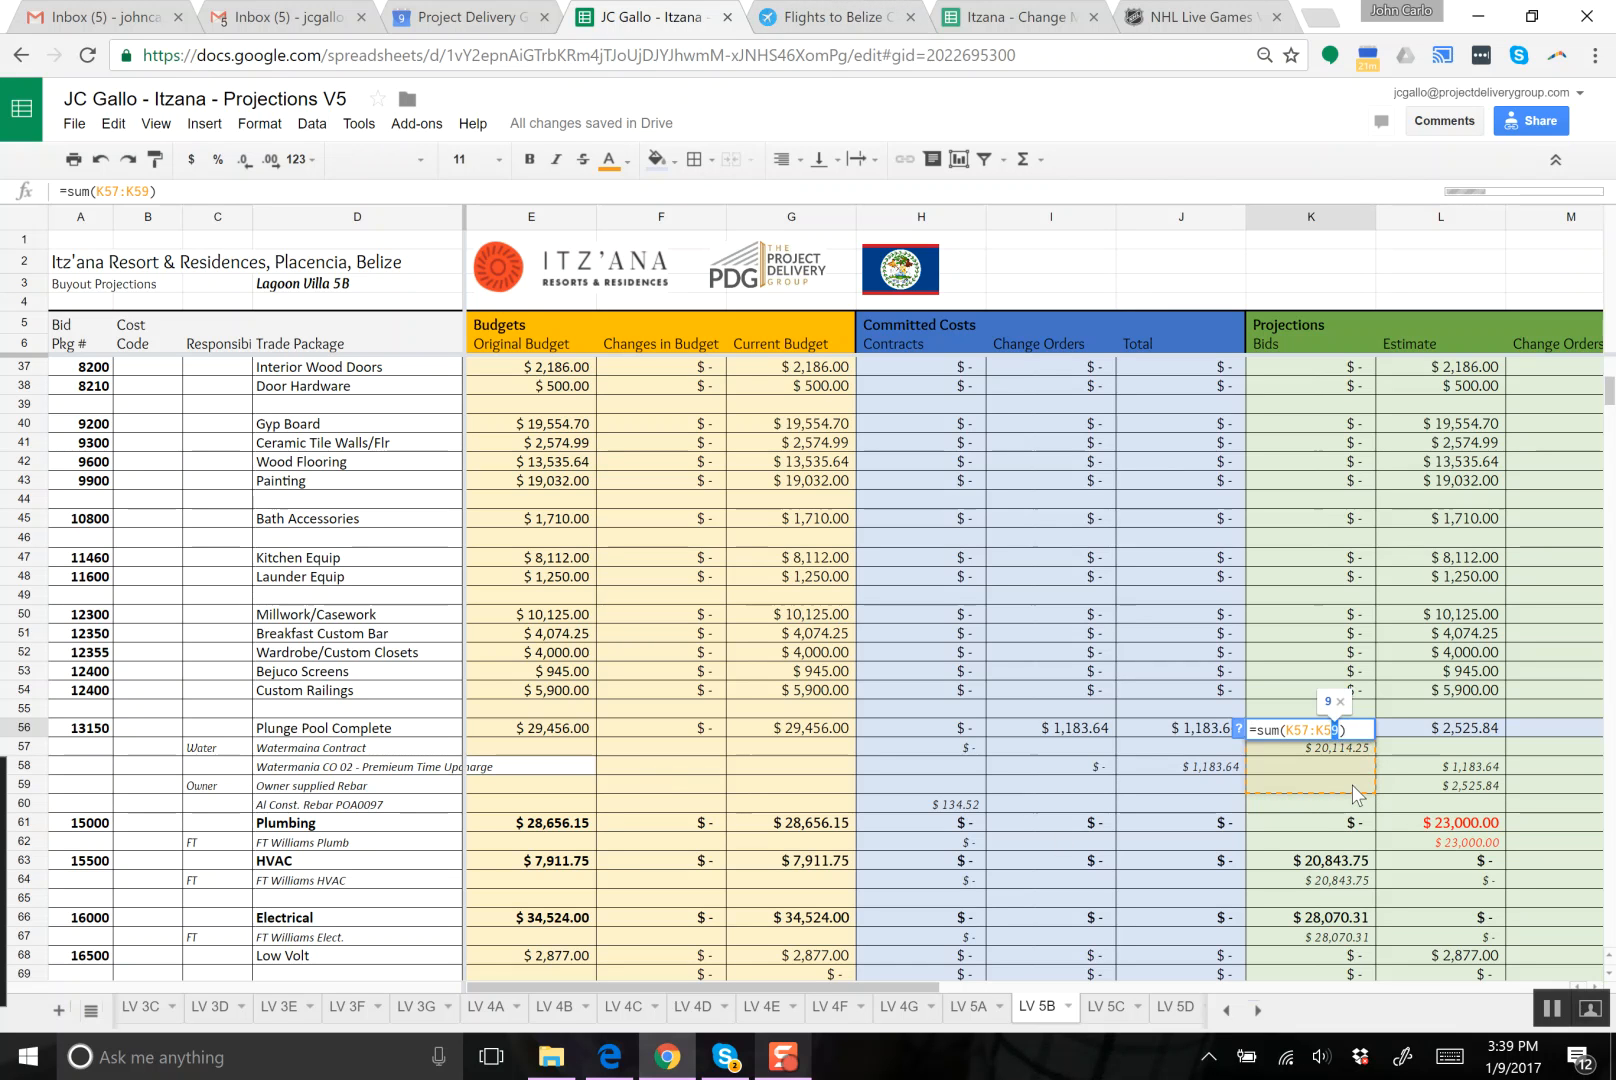
{"action": "key", "text": "BackSpace"}
{"action": "key", "text": "BackSpace"}
{"action": "type", "text": "60"}
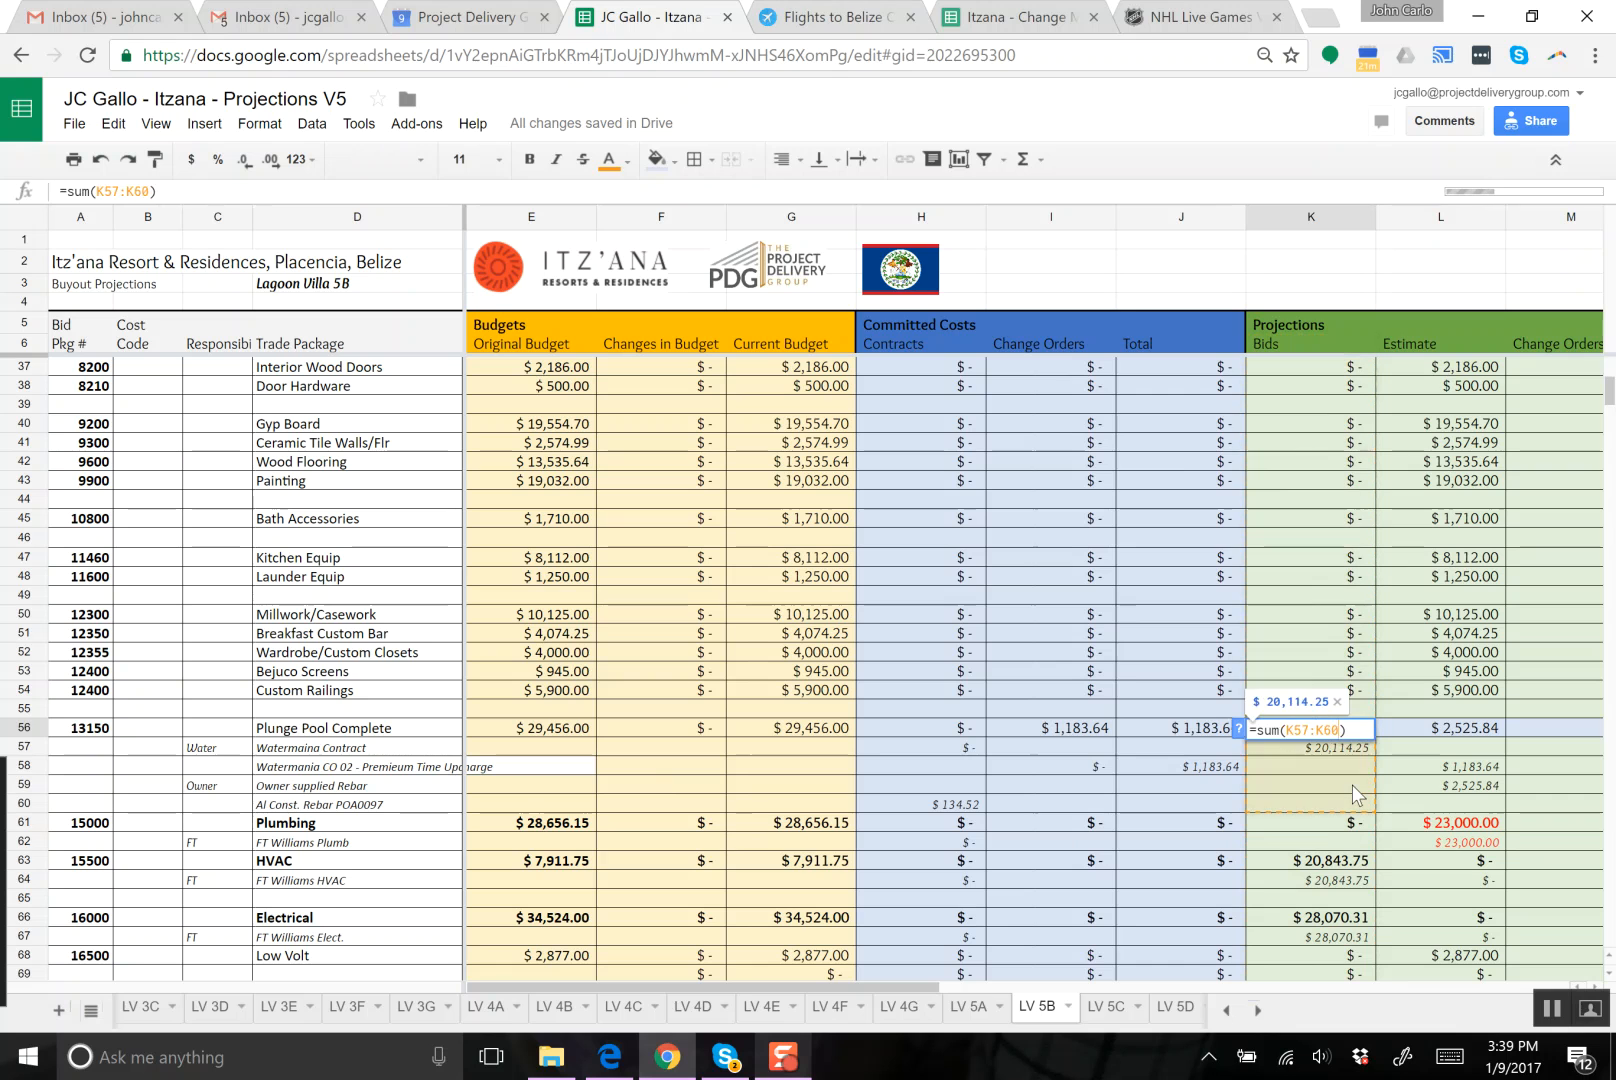
{"action": "key", "text": "Return"}
{"action": "key", "text": "Up"}
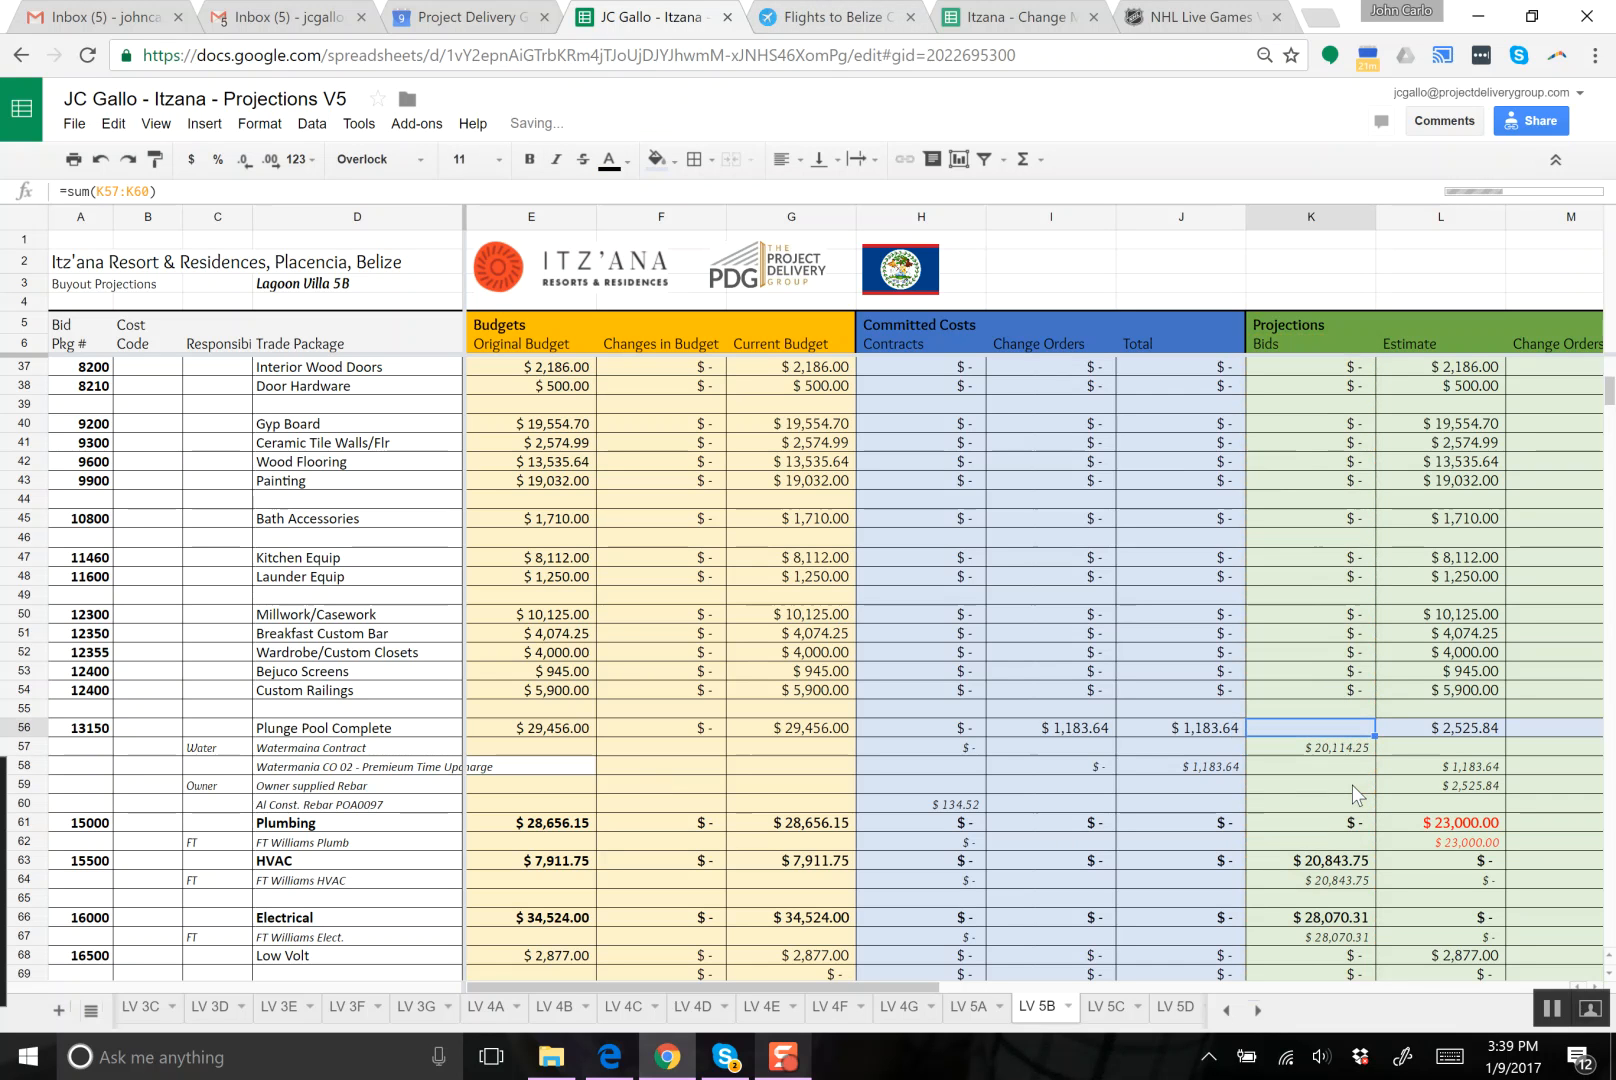
{"action": "key", "text": "Right"}
{"action": "key", "text": "Right"}
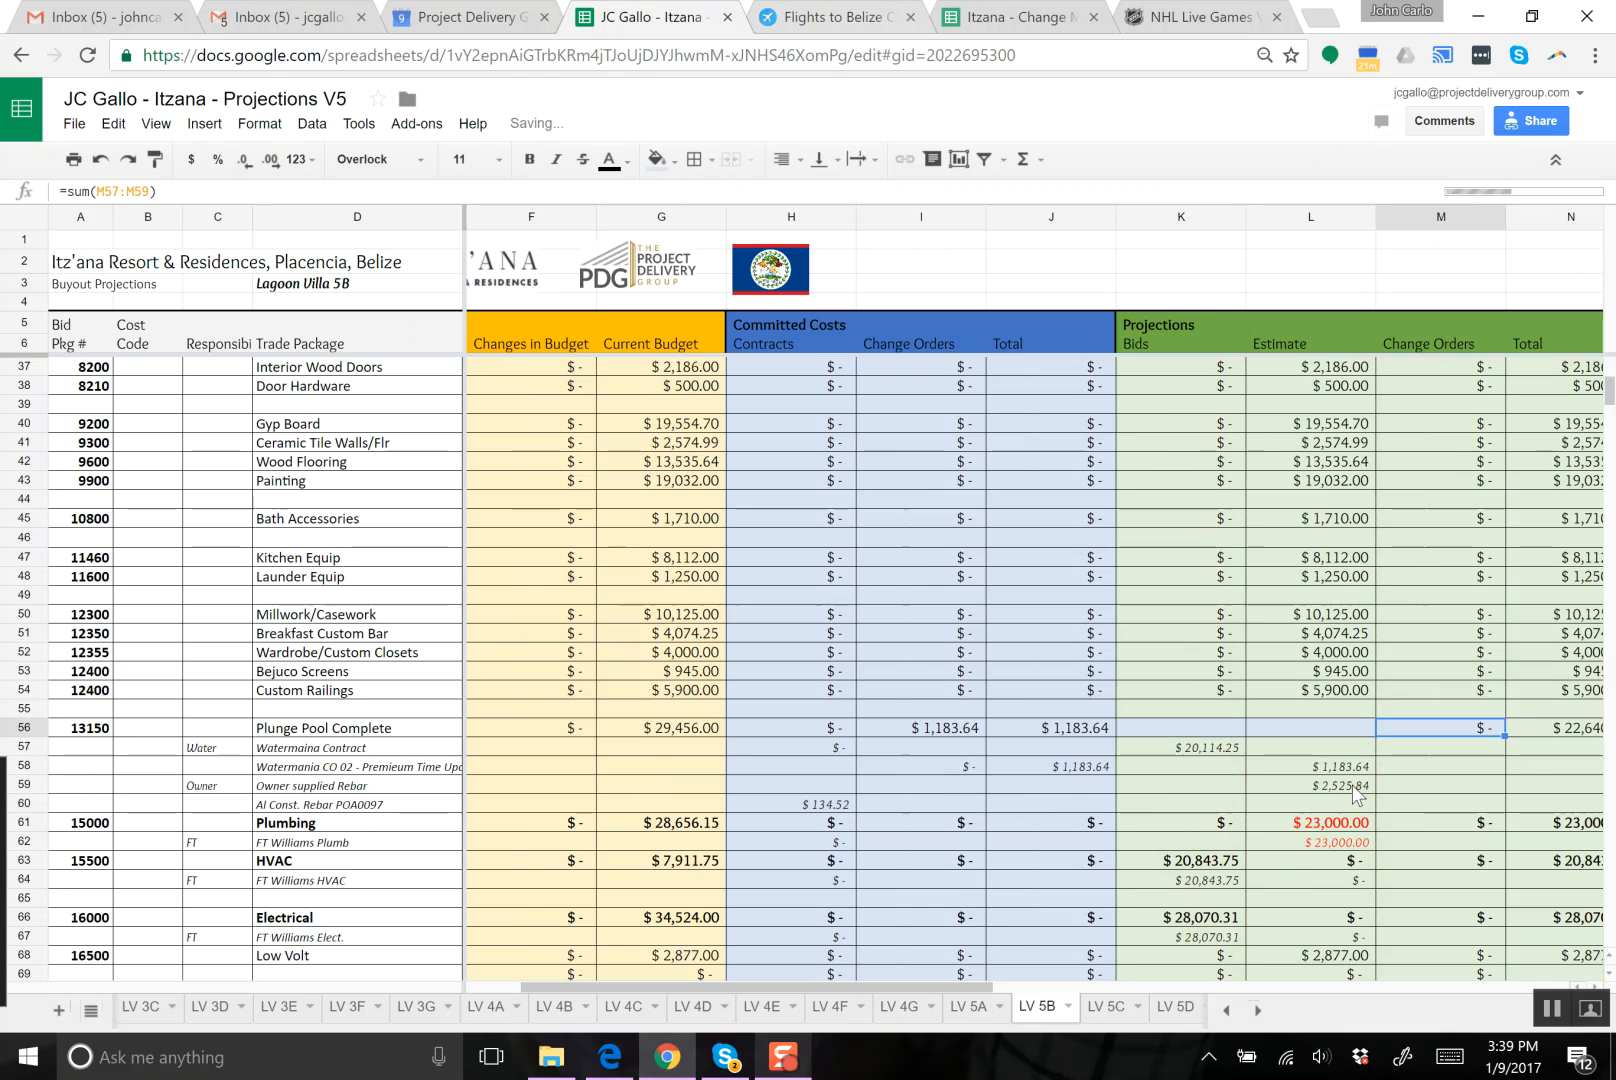
{"action": "key", "text": "Delete"}
- Enter 1183.64 as the Watermania CO 02 line's projected change order in M58 and clear its estimate in L58
{"action": "key", "text": "Right"}
{"action": "key", "text": "Down"}
{"action": "key", "text": "Left"}
{"action": "key", "text": "Down"}
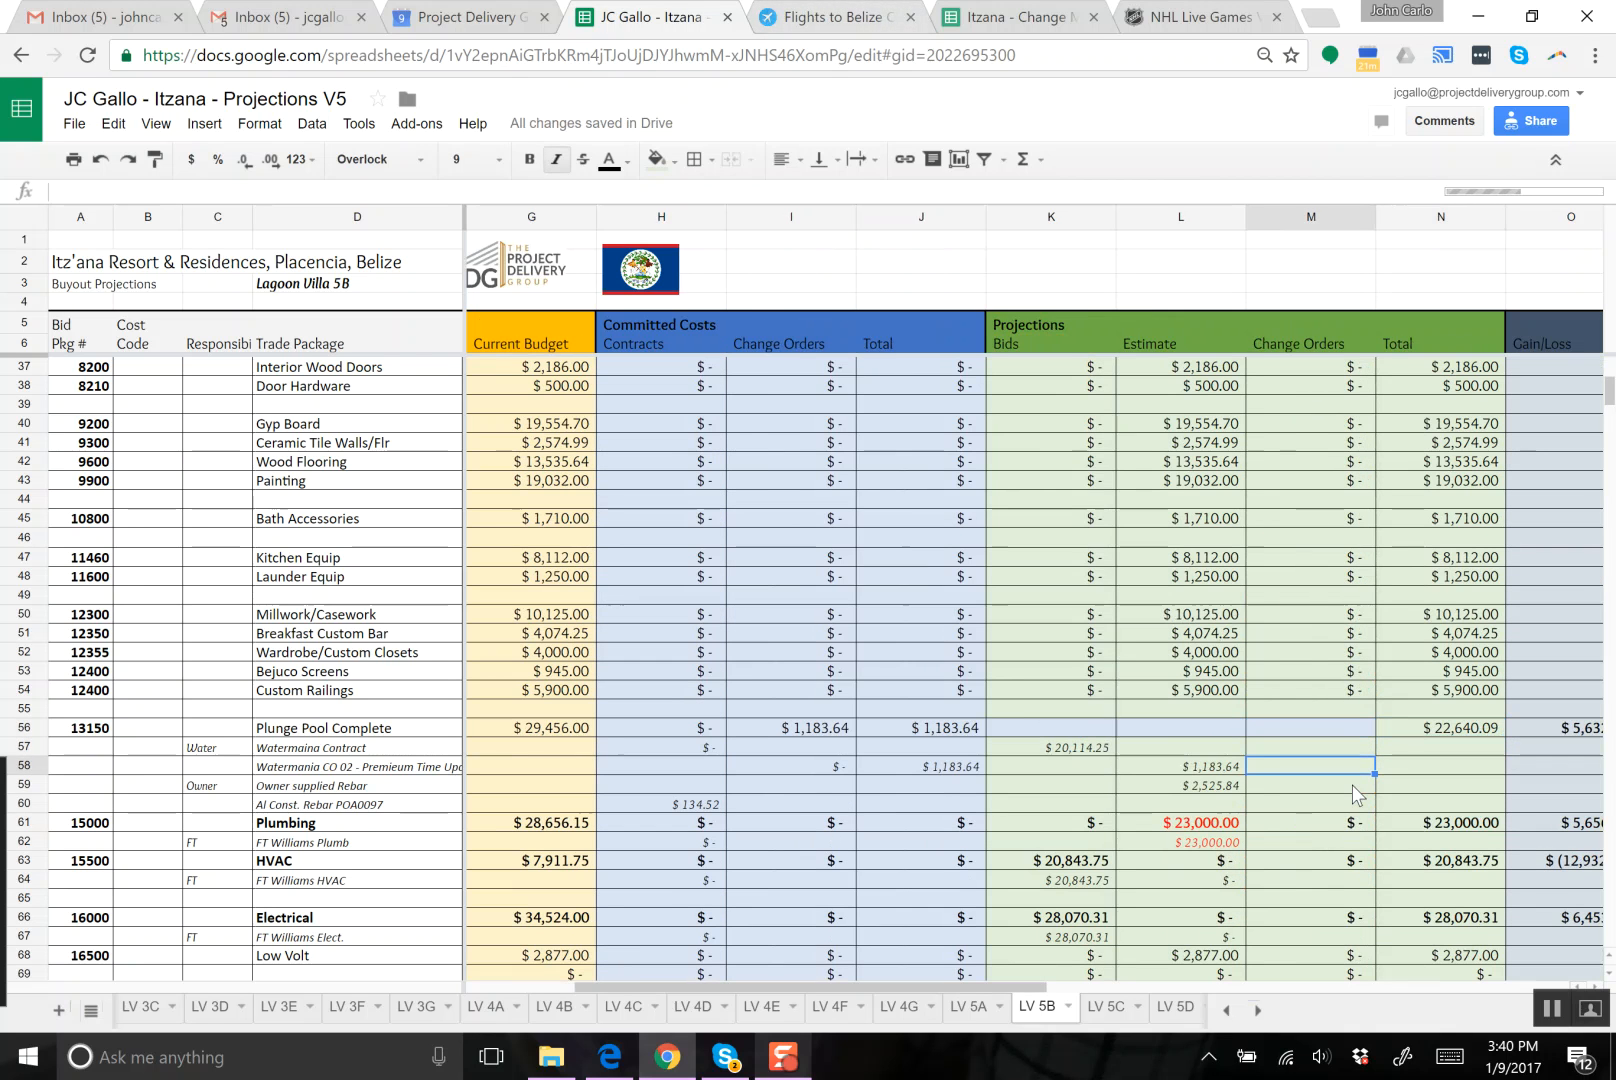
{"action": "type", "text": "1183."}
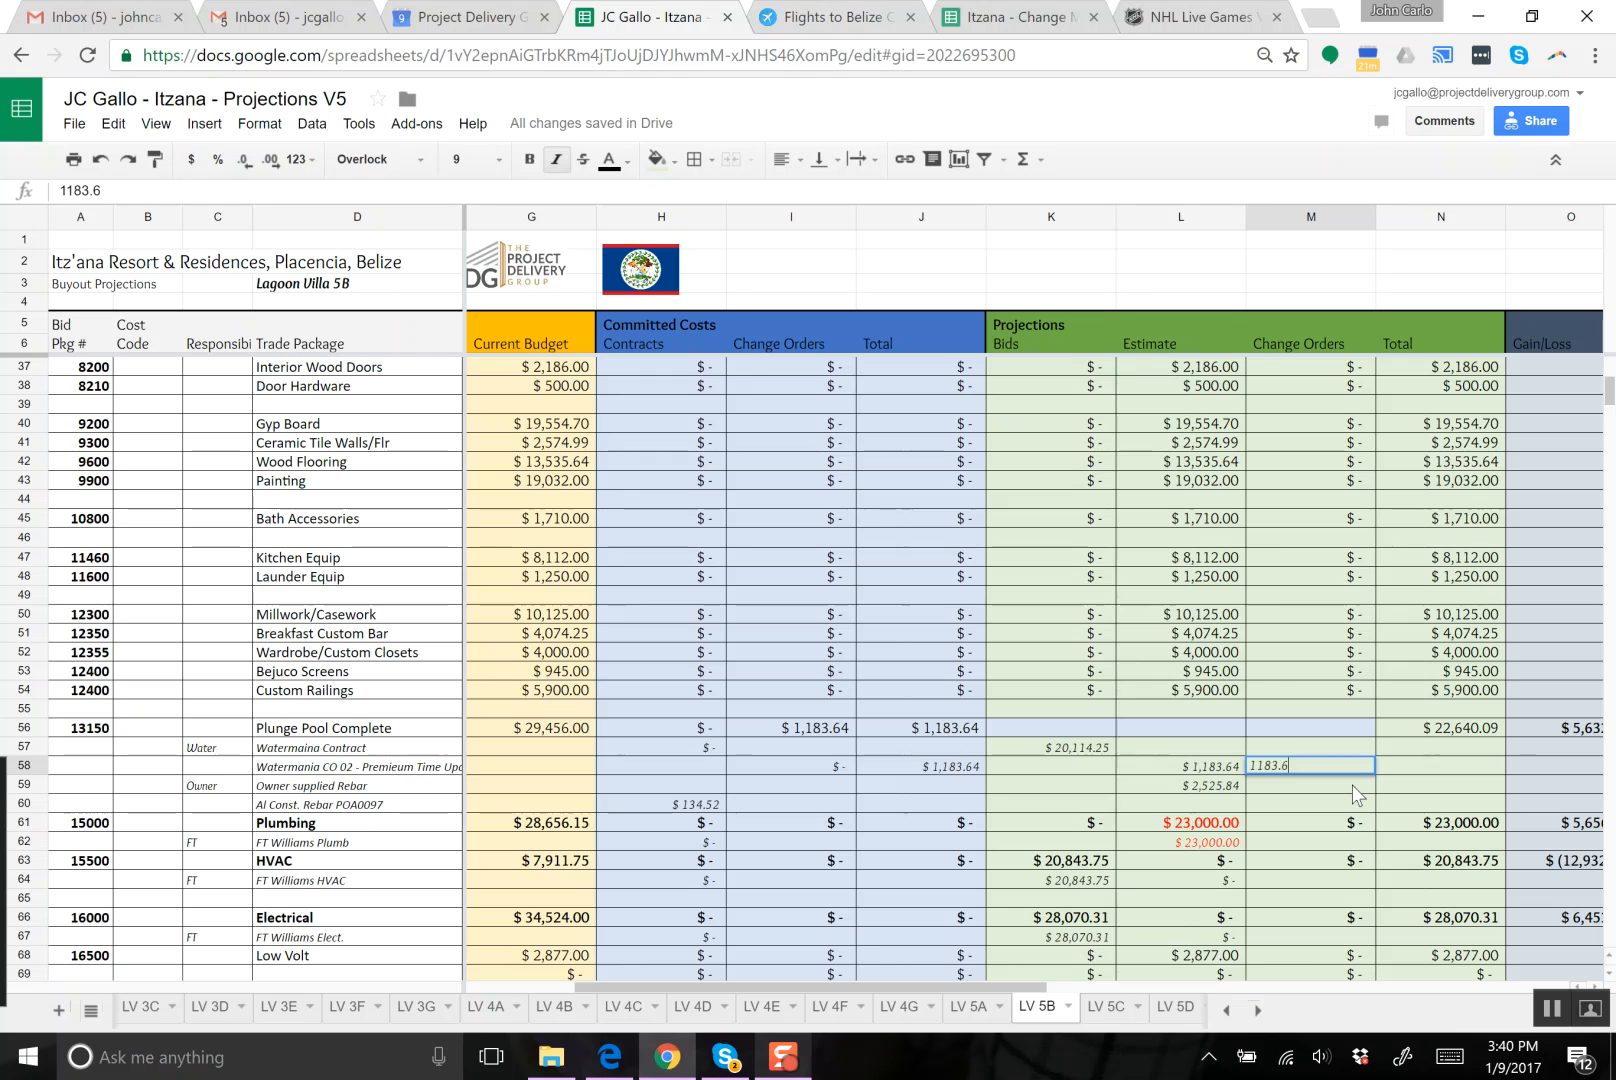
{"action": "type", "text": "64"}
{"action": "key", "text": "Left"}
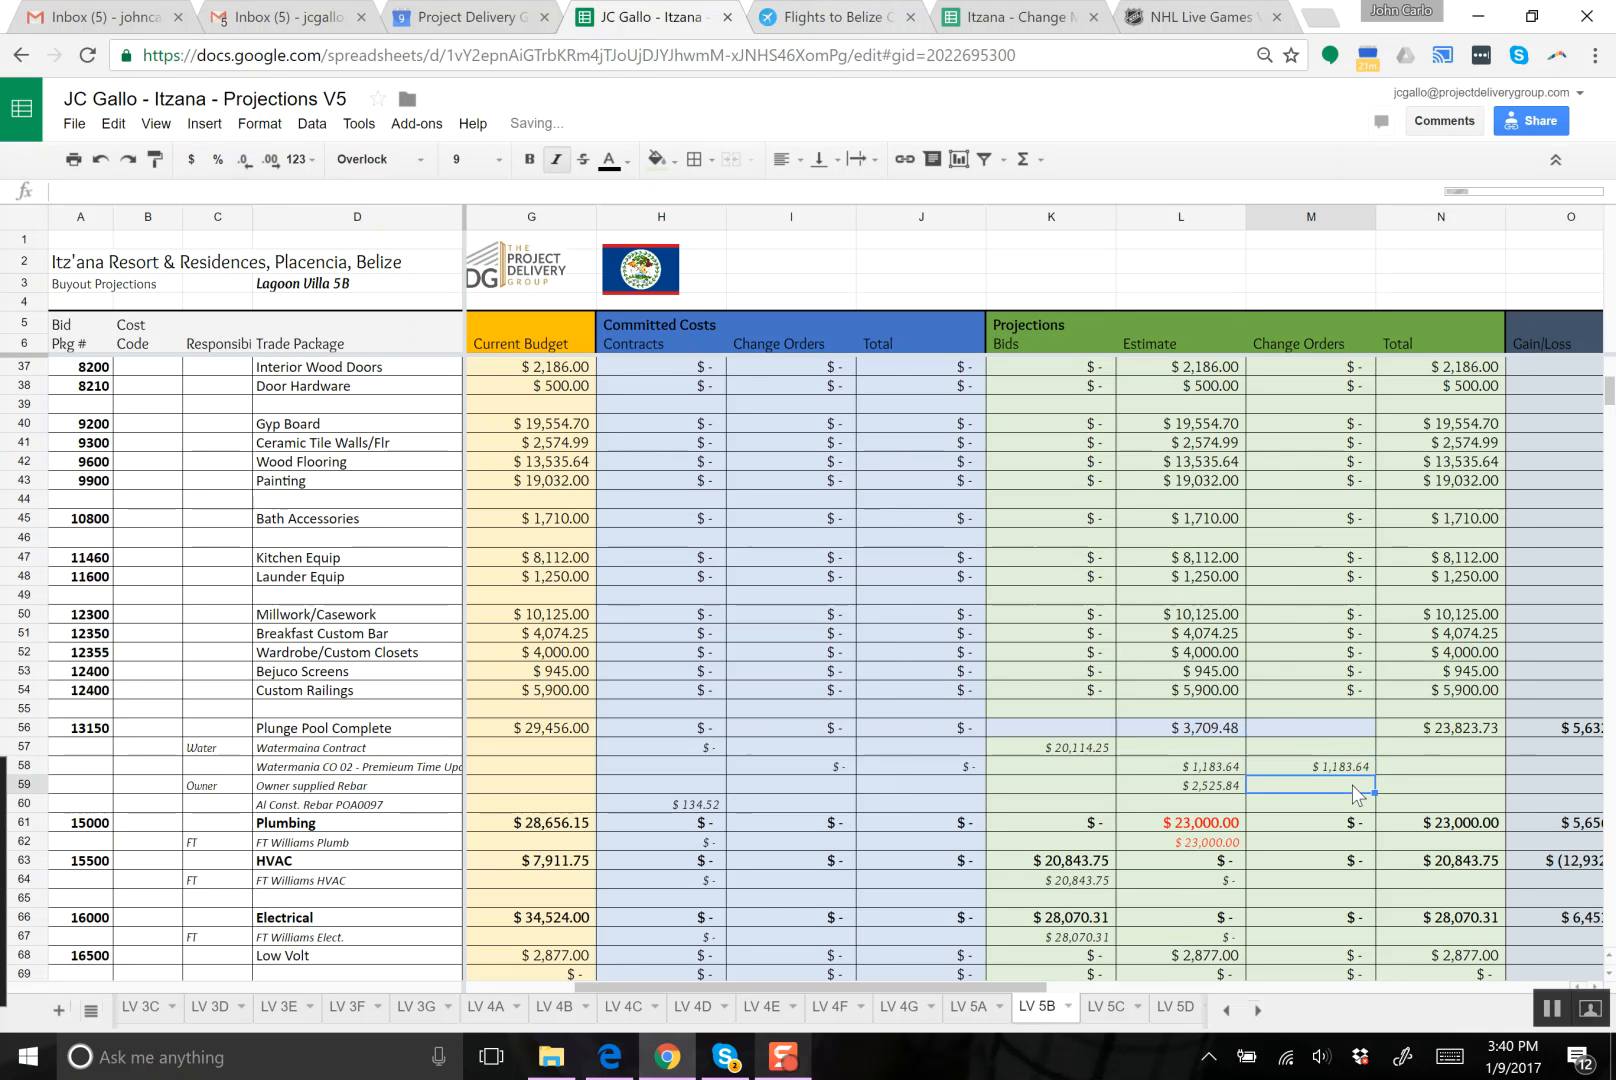
{"action": "key", "text": "Delete"}
{"action": "key", "text": "Right"}
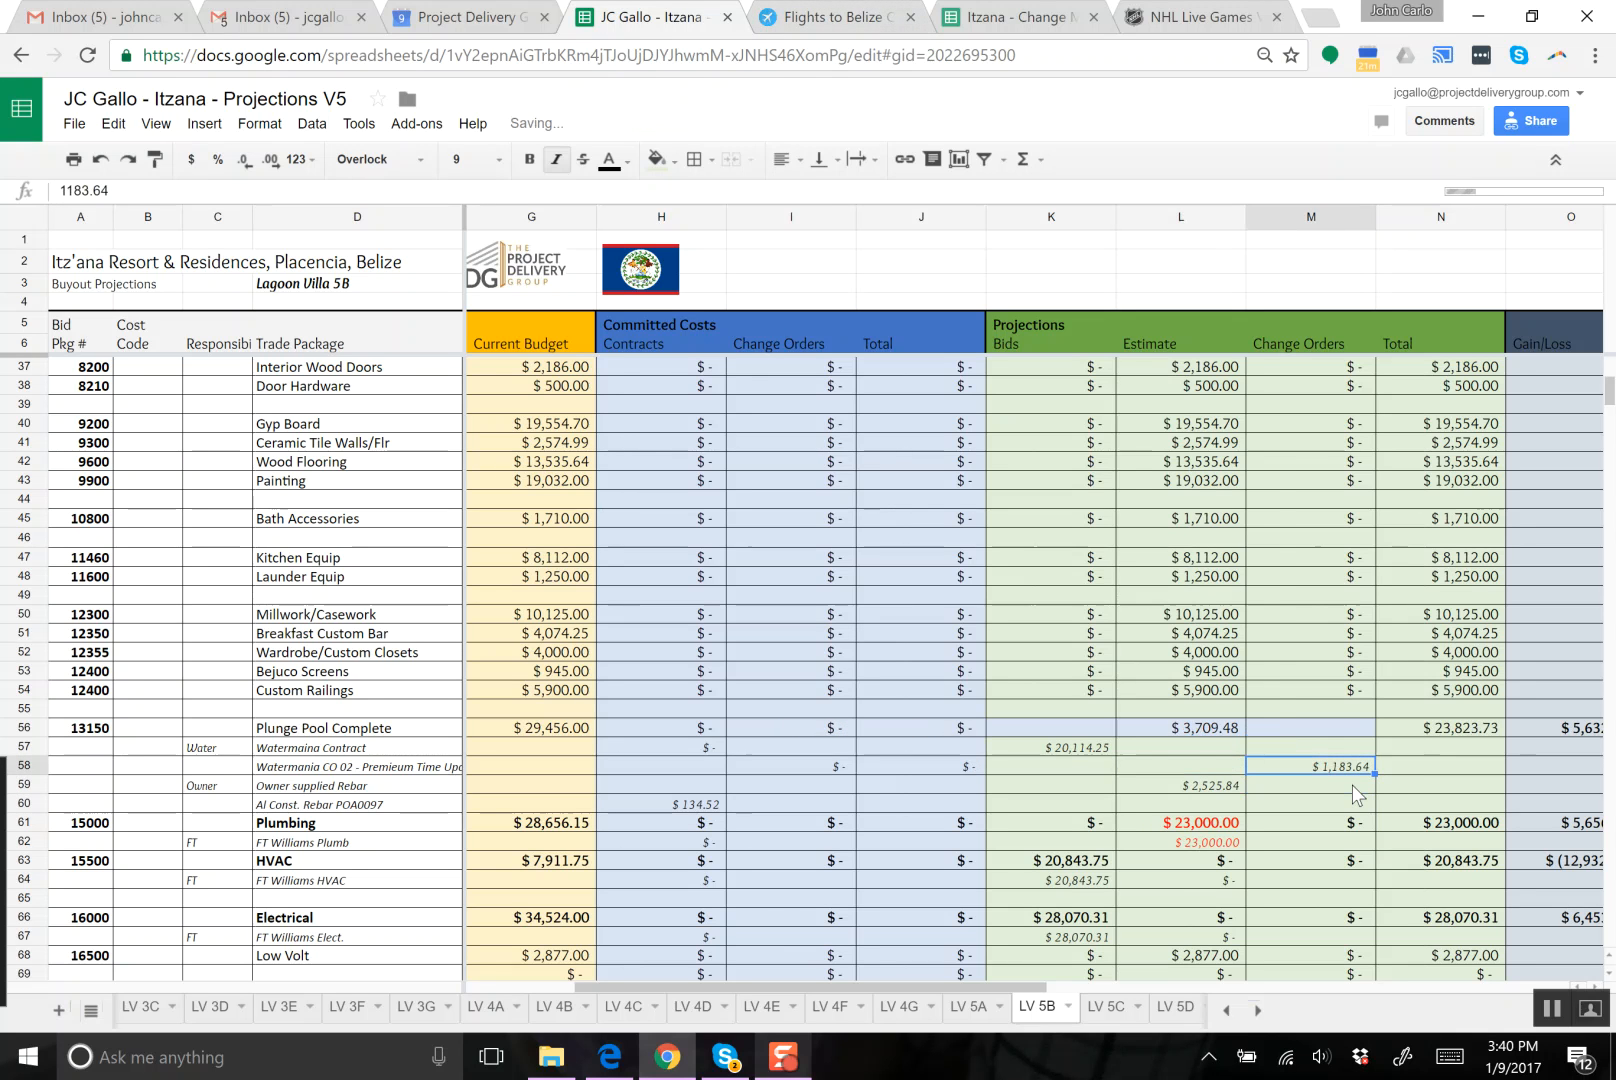
- Enter the projected Total formula =K57+L57+M57 in N57 and fill it down through N60
{"action": "key", "text": "Right"}
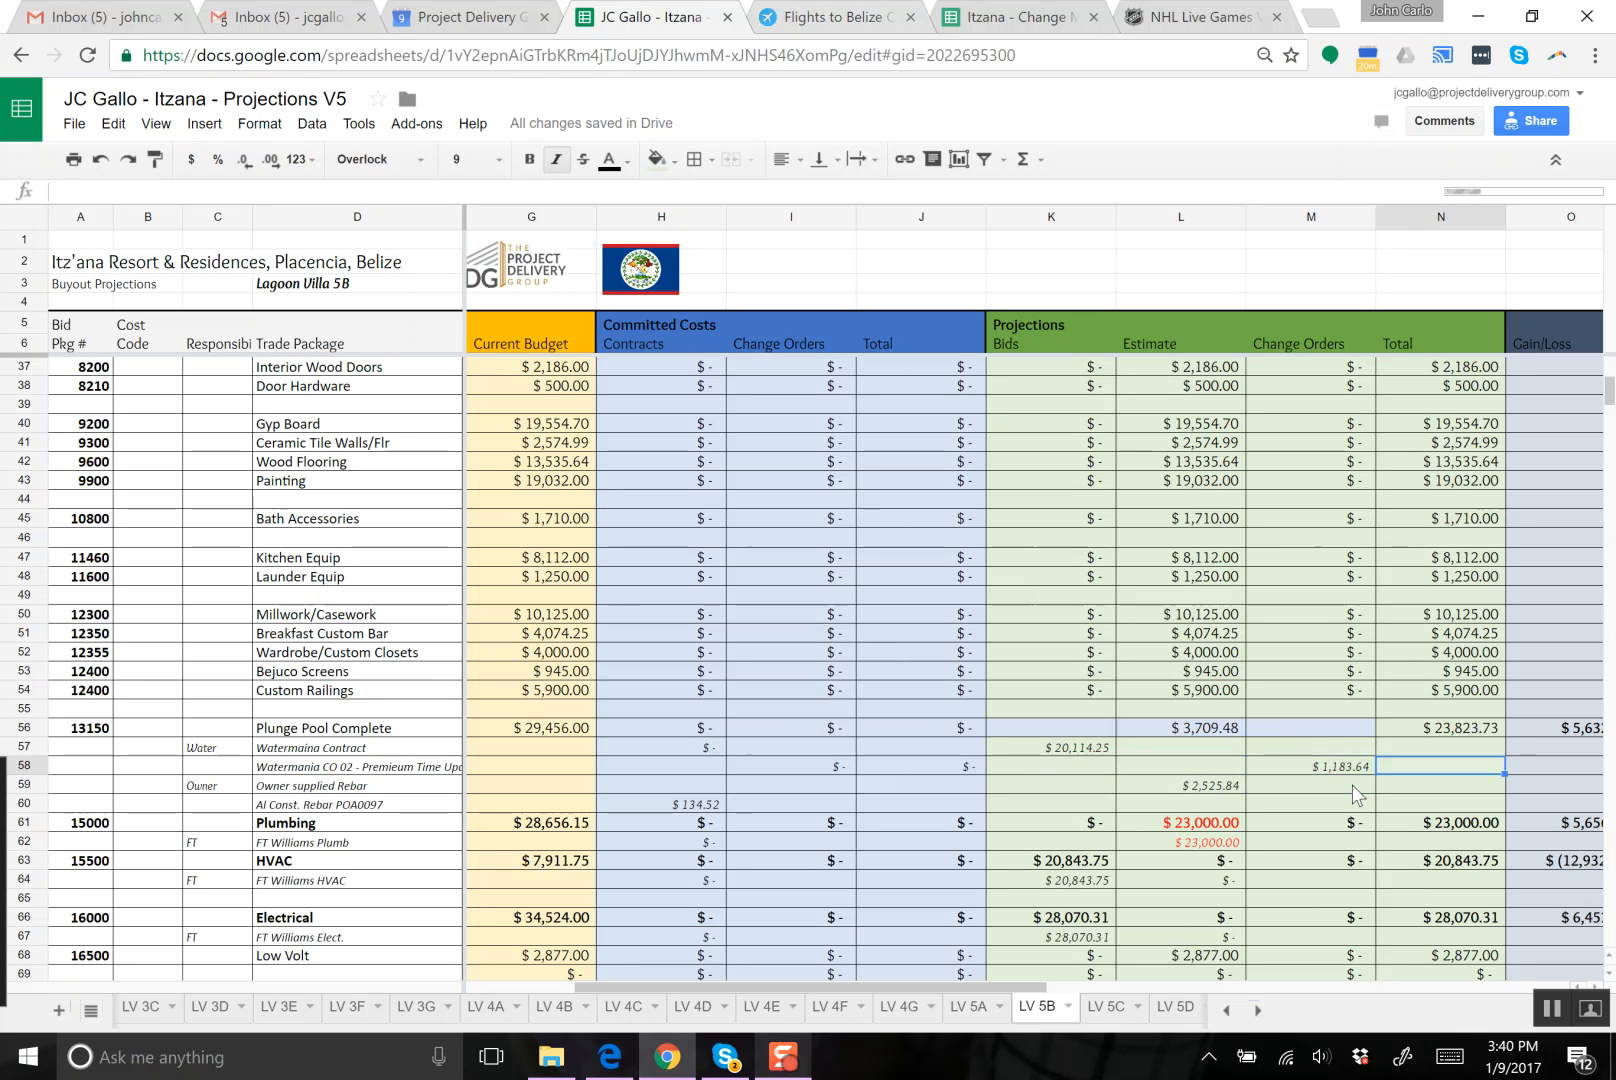
{"action": "key", "text": "Up"}
{"action": "type", "text": "="}
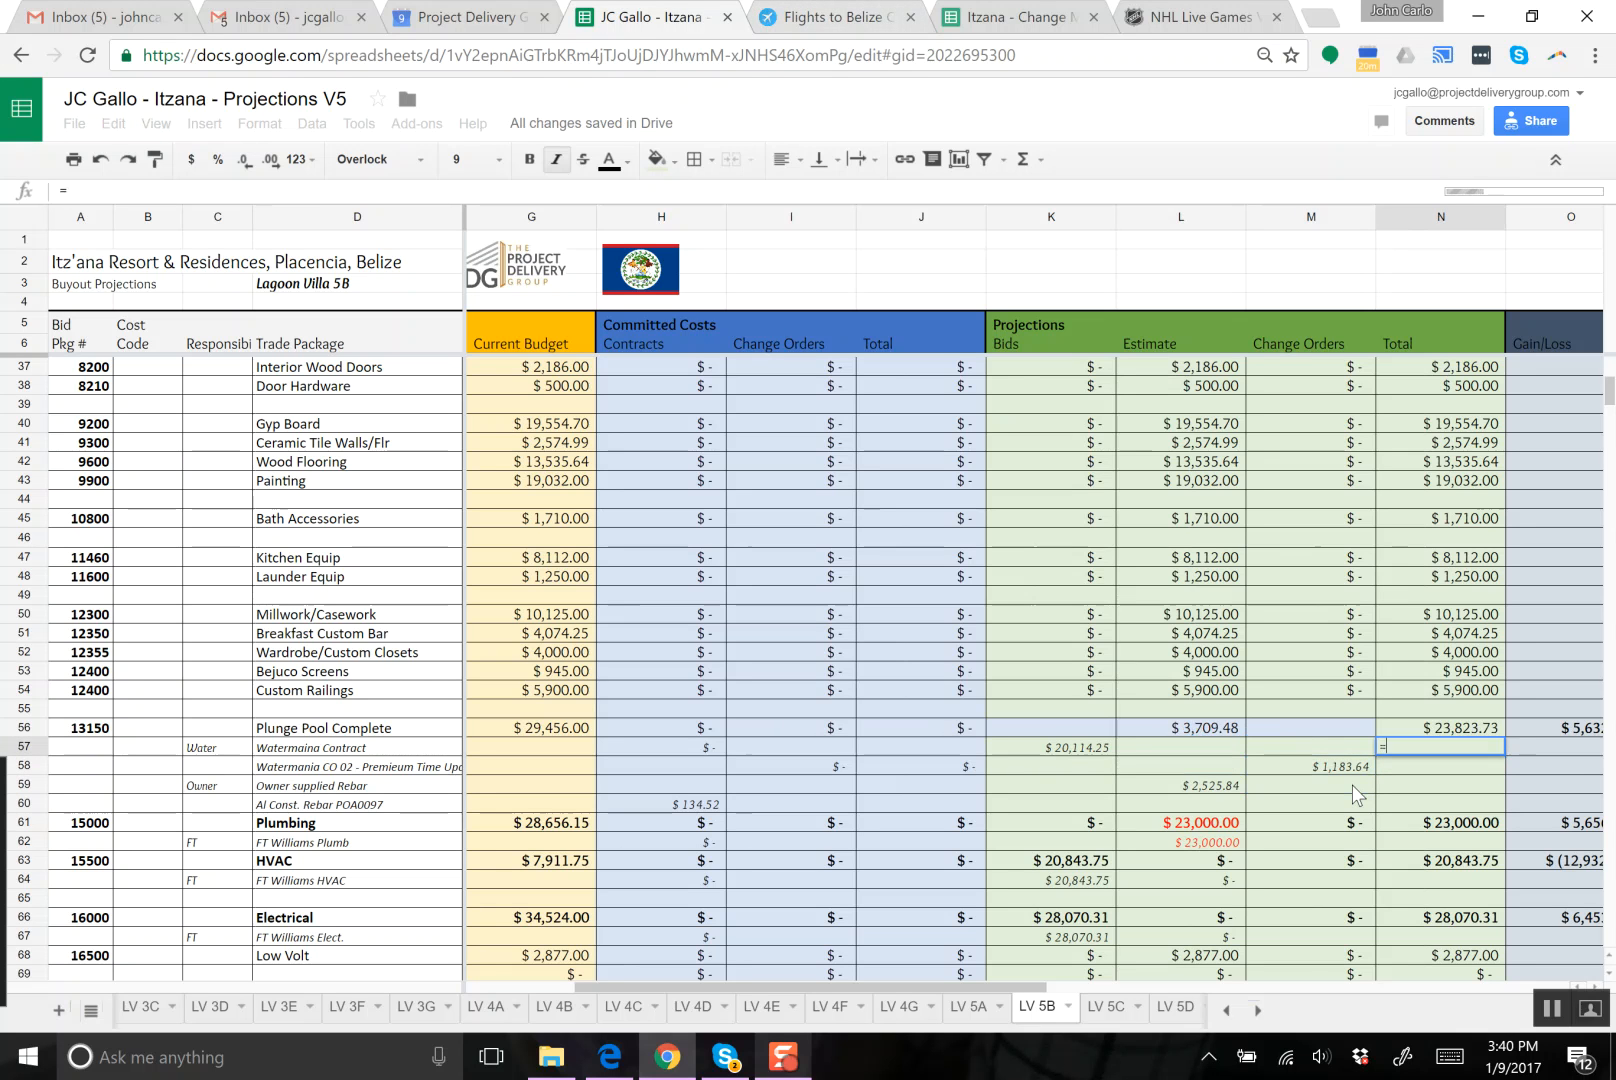
{"action": "left_click", "coordinate": [1071, 751]}
{"action": "type", "text": "+"}
{"action": "left_click", "coordinate": [1173, 757]}
{"action": "type", "text": "+"}
{"action": "left_click", "coordinate": [1282, 755]}
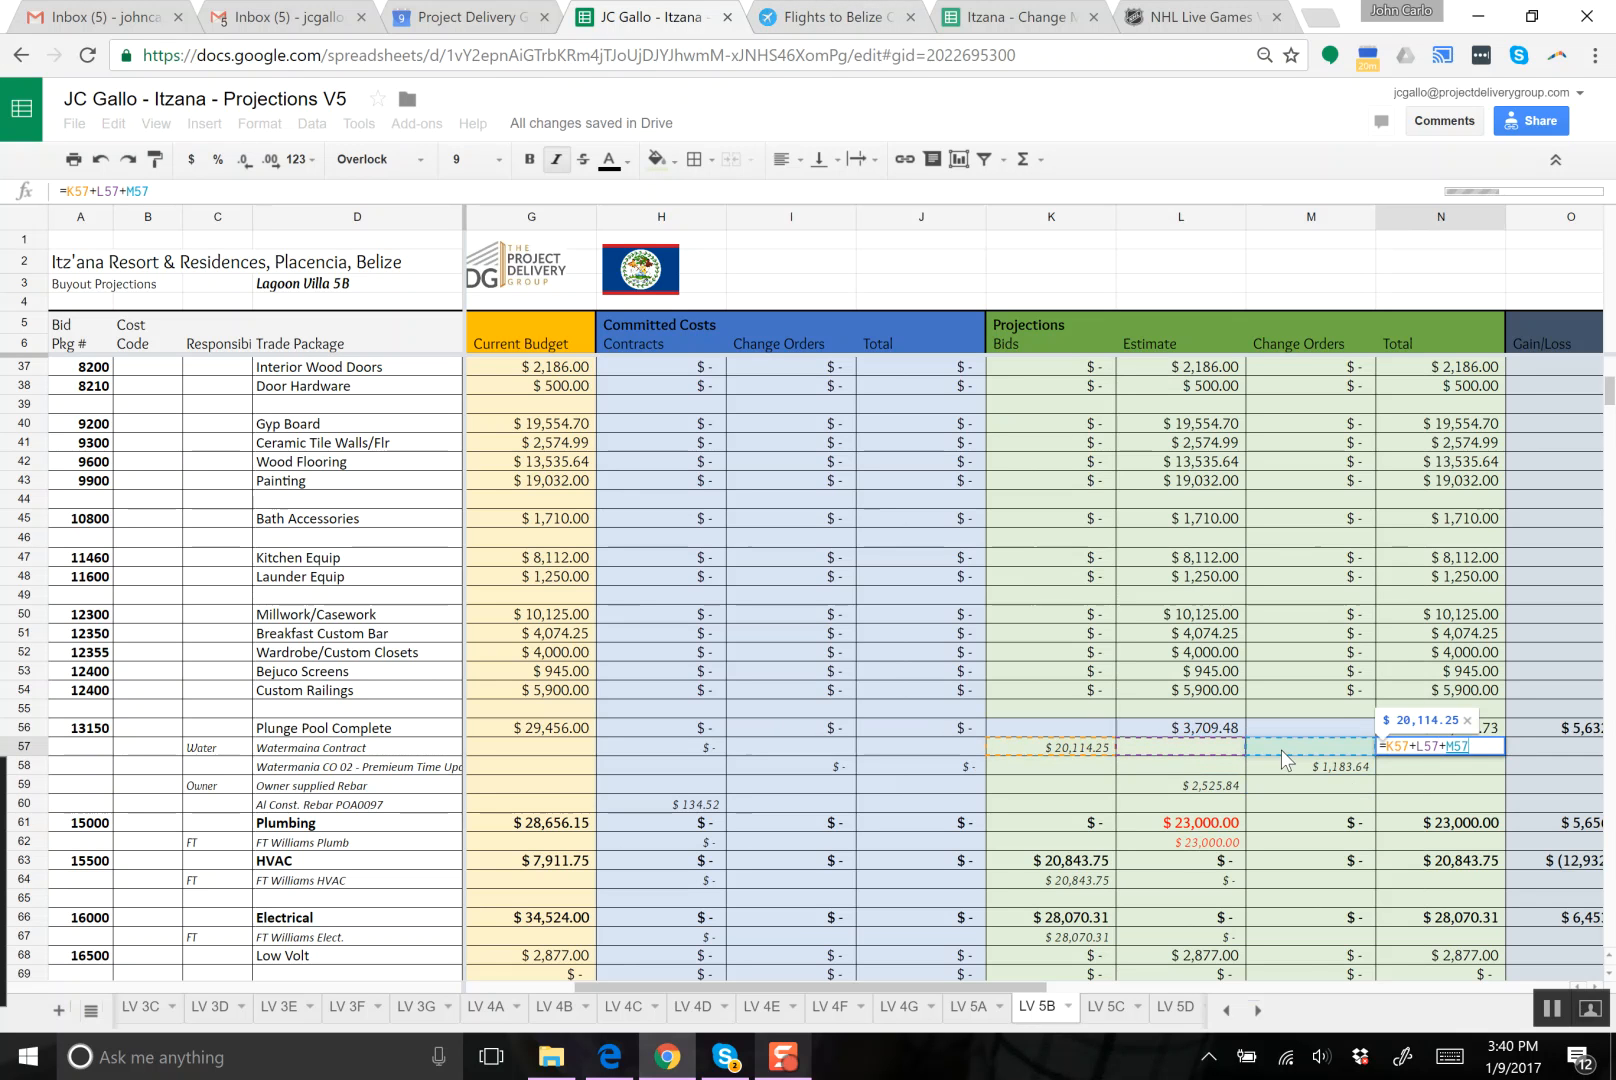
{"action": "key", "text": "Return"}
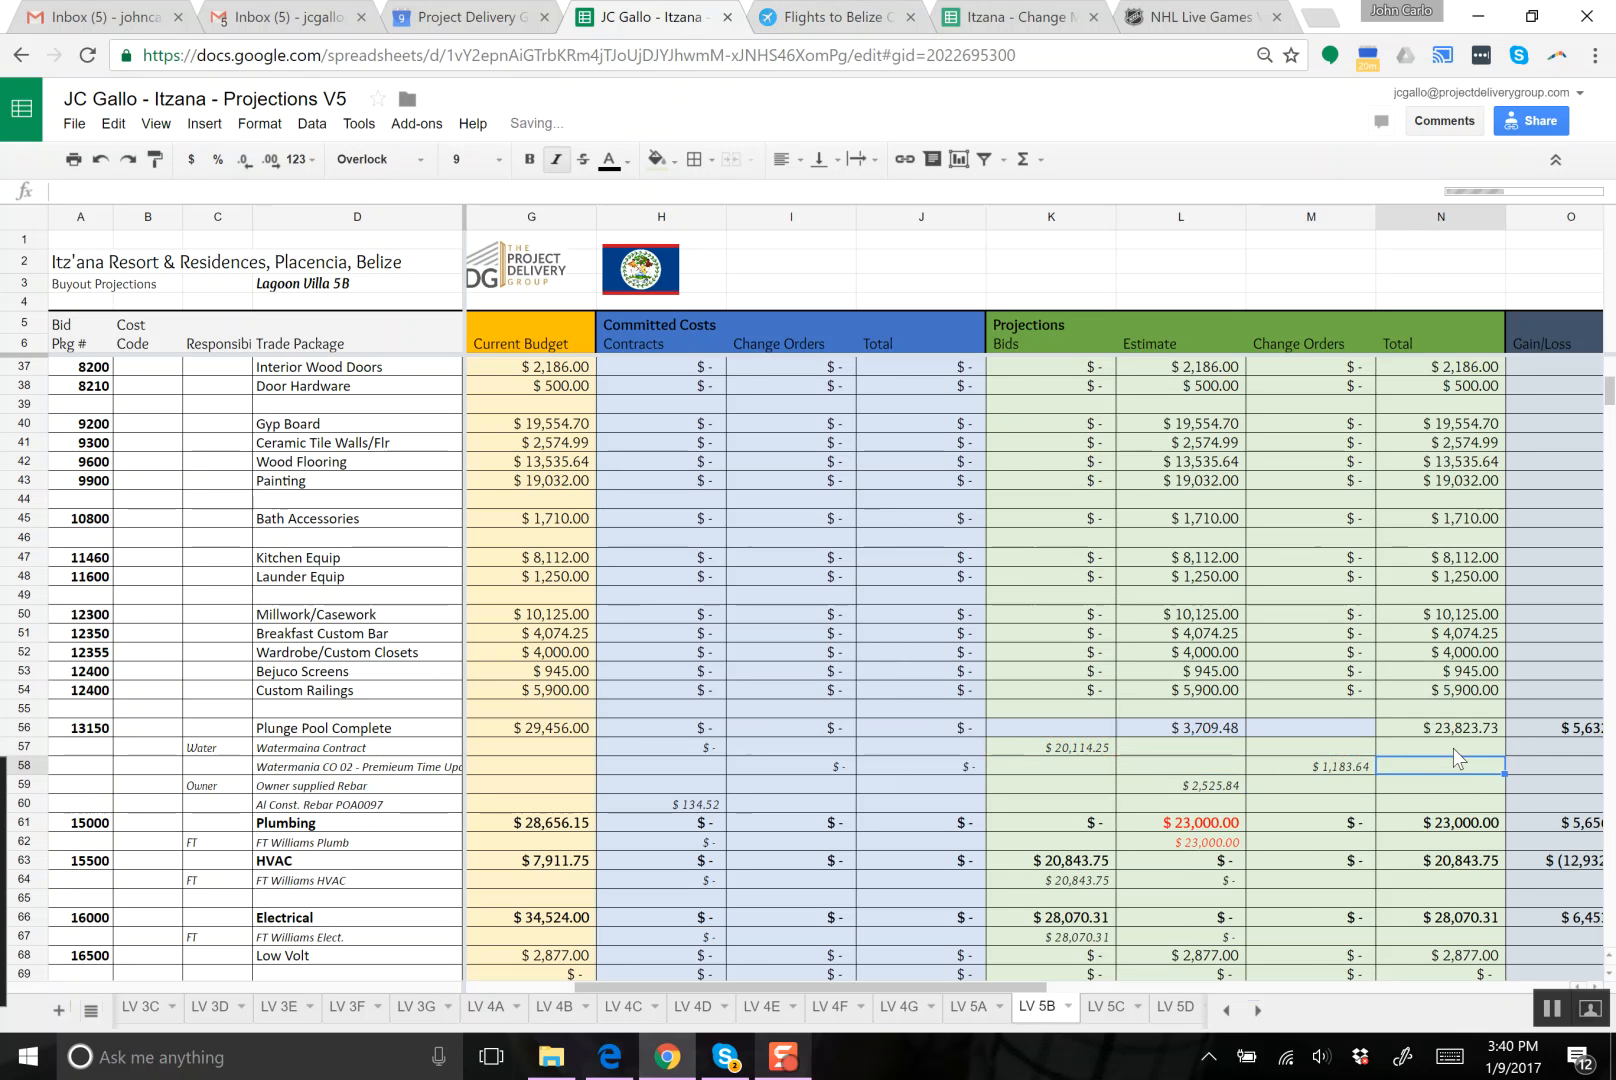
{"action": "left_click", "coordinate": [1453, 747]}
{"action": "left_click_drag", "start_coordinate": [1505, 755], "coordinate": [1505, 812]}
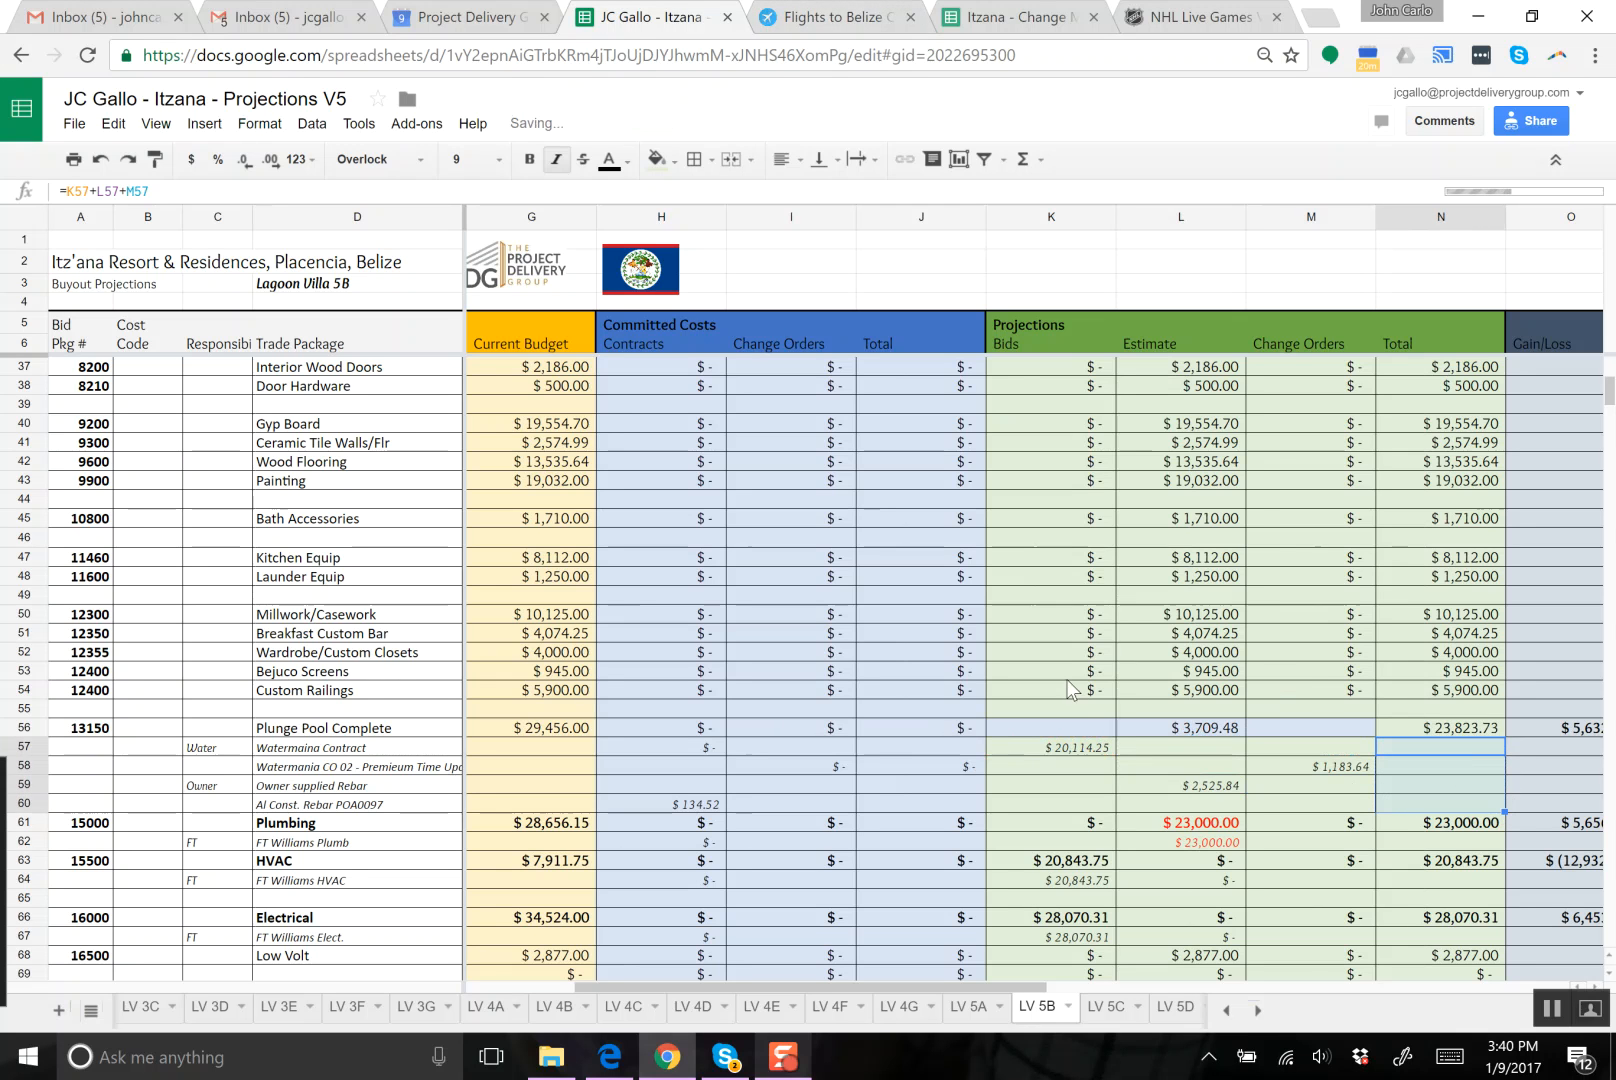
- Copy the cell formatting of the Custom Railings projections K54:N54 onto the Plunge Pool Complete projections K56:N56
{"action": "left_click_drag", "start_coordinate": [1057, 684], "coordinate": [1433, 698]}
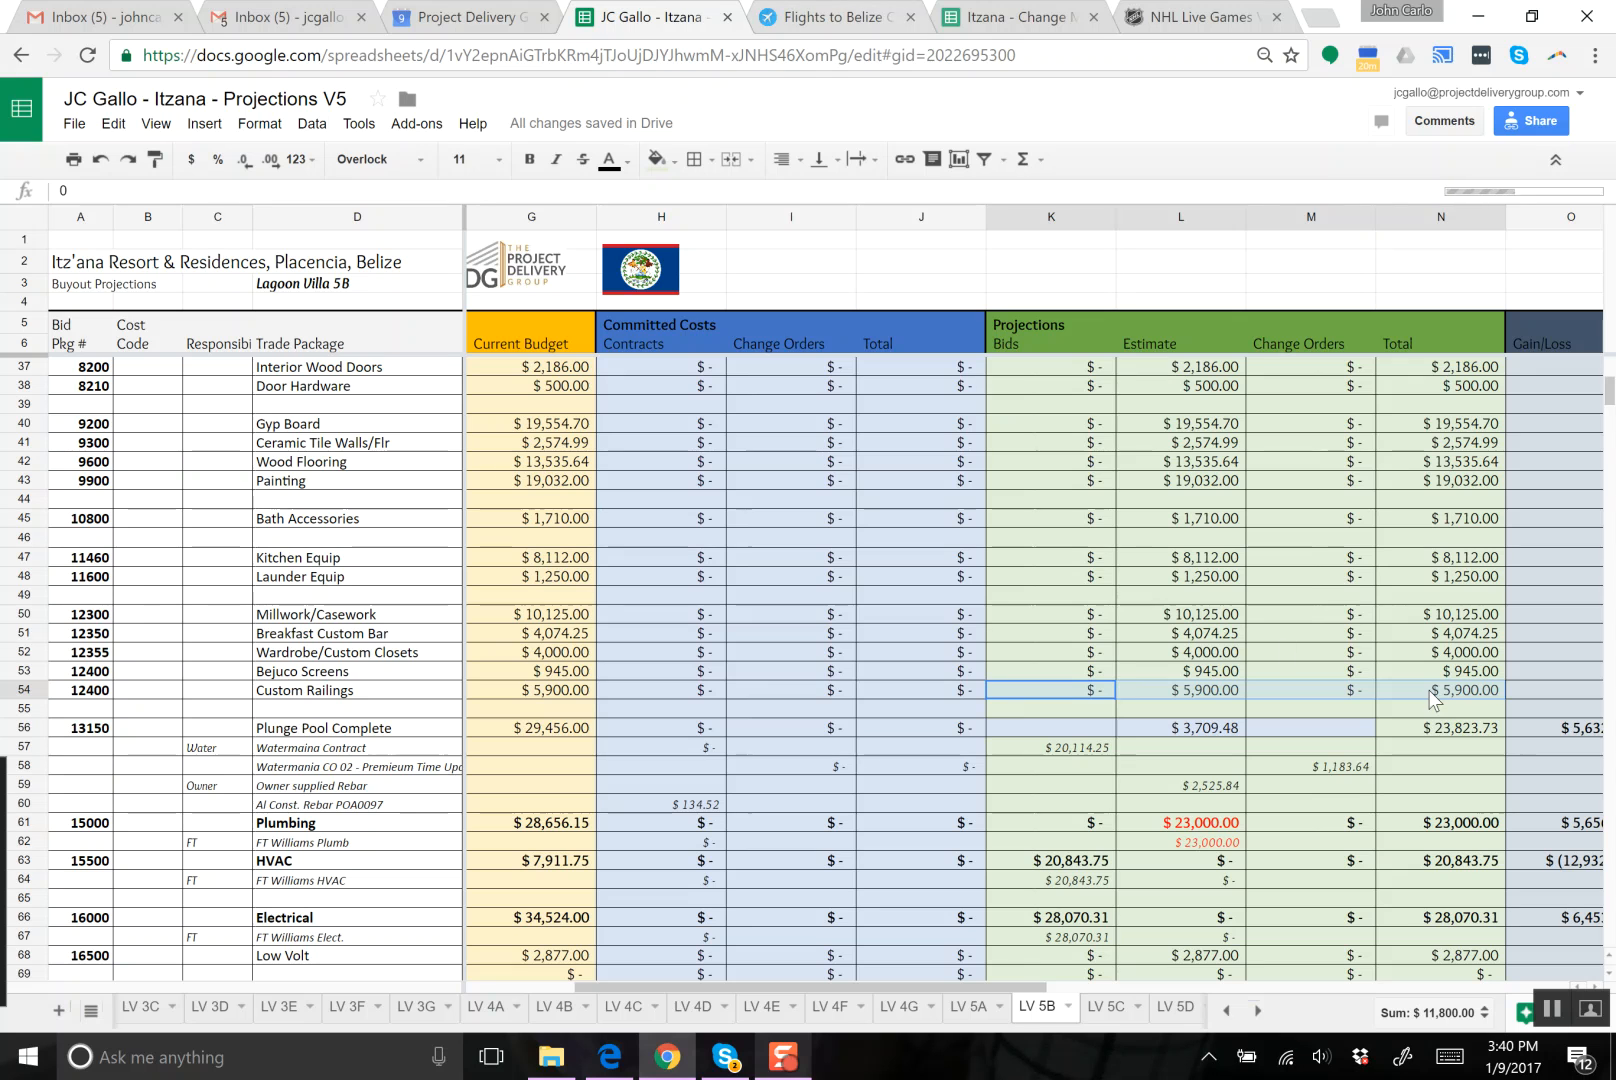
{"action": "left_click", "coordinate": [155, 160]}
{"action": "left_click", "coordinate": [1069, 728]}
{"action": "left_click_drag", "start_coordinate": [1069, 736], "coordinate": [1430, 735]}
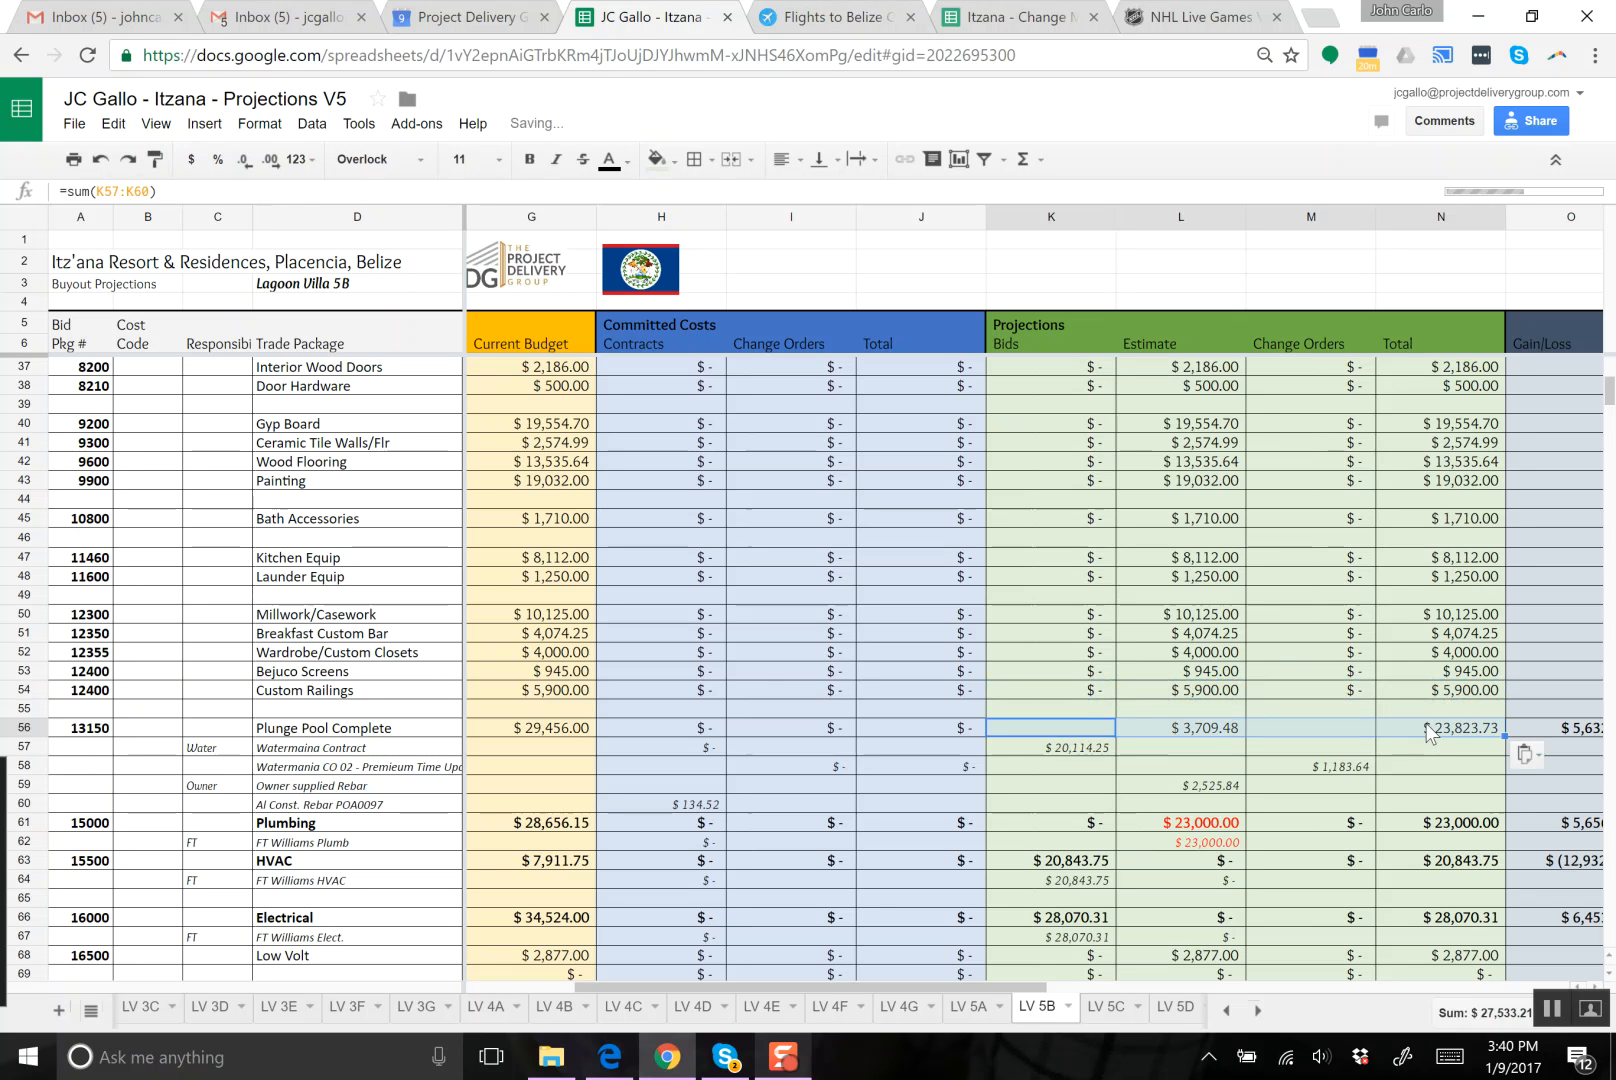
{"action": "left_click", "coordinate": [1220, 737]}
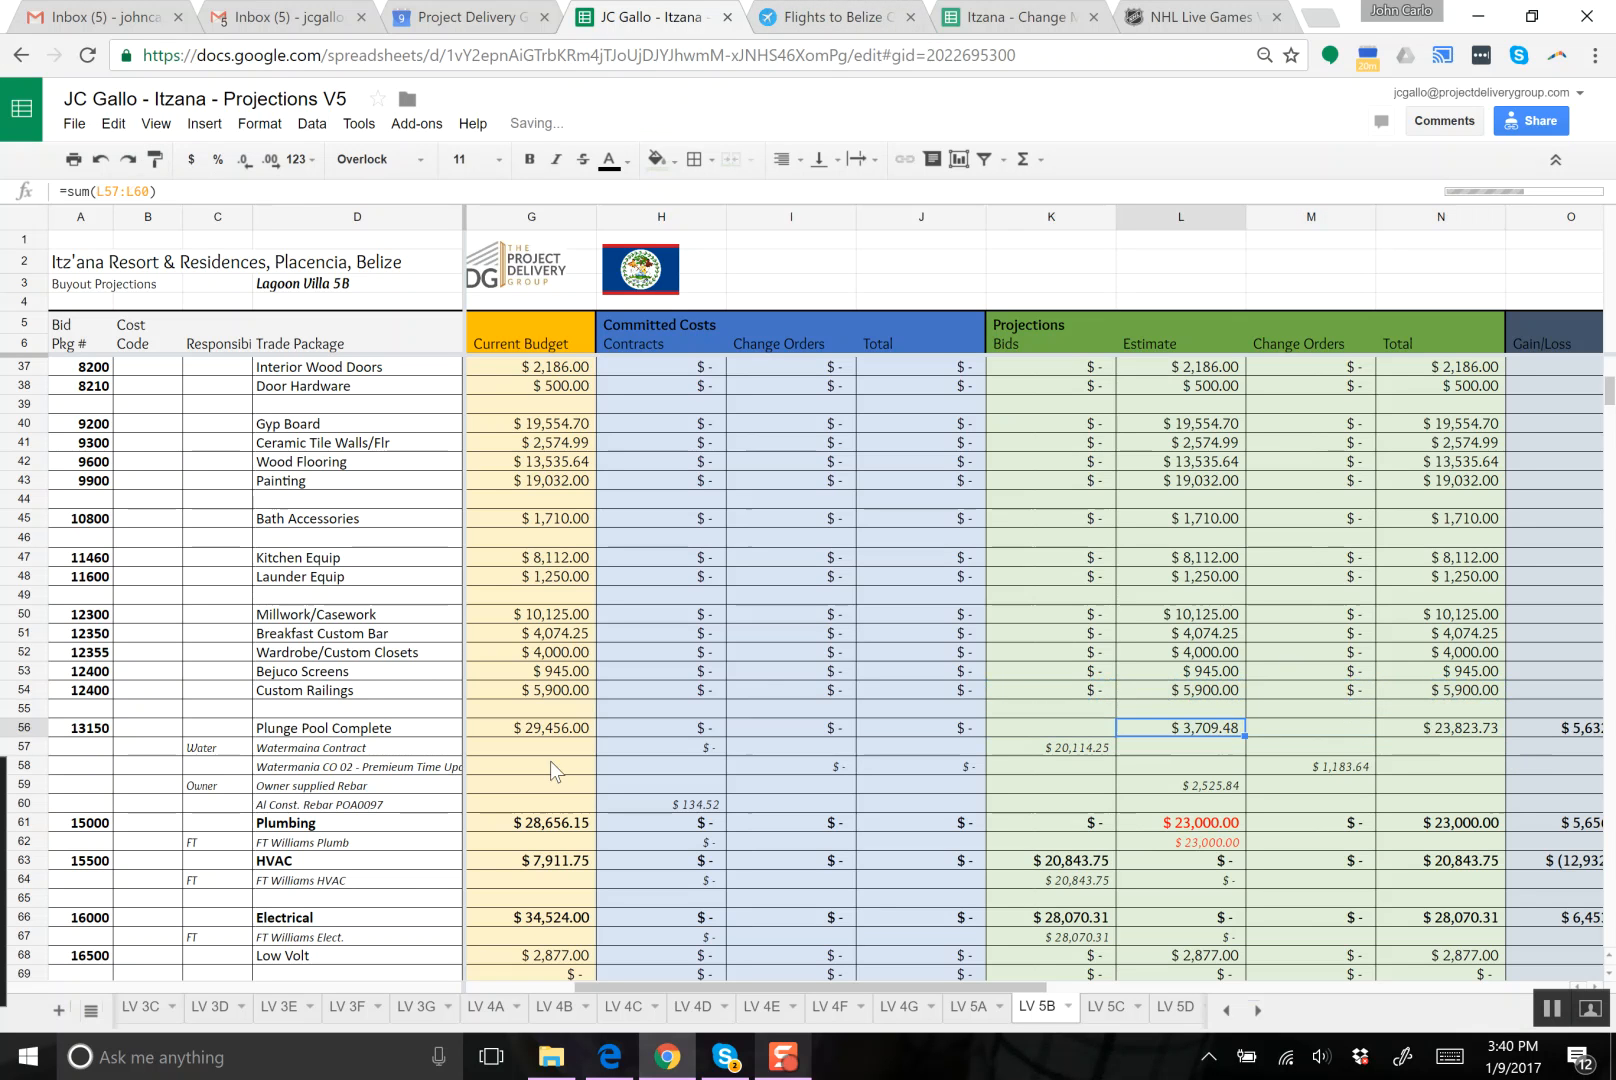
- Make the entire Plunge Pool Complete row 56 on LV 5B bold
{"action": "left_click", "coordinate": [24, 733]}
{"action": "left_click", "coordinate": [531, 160]}
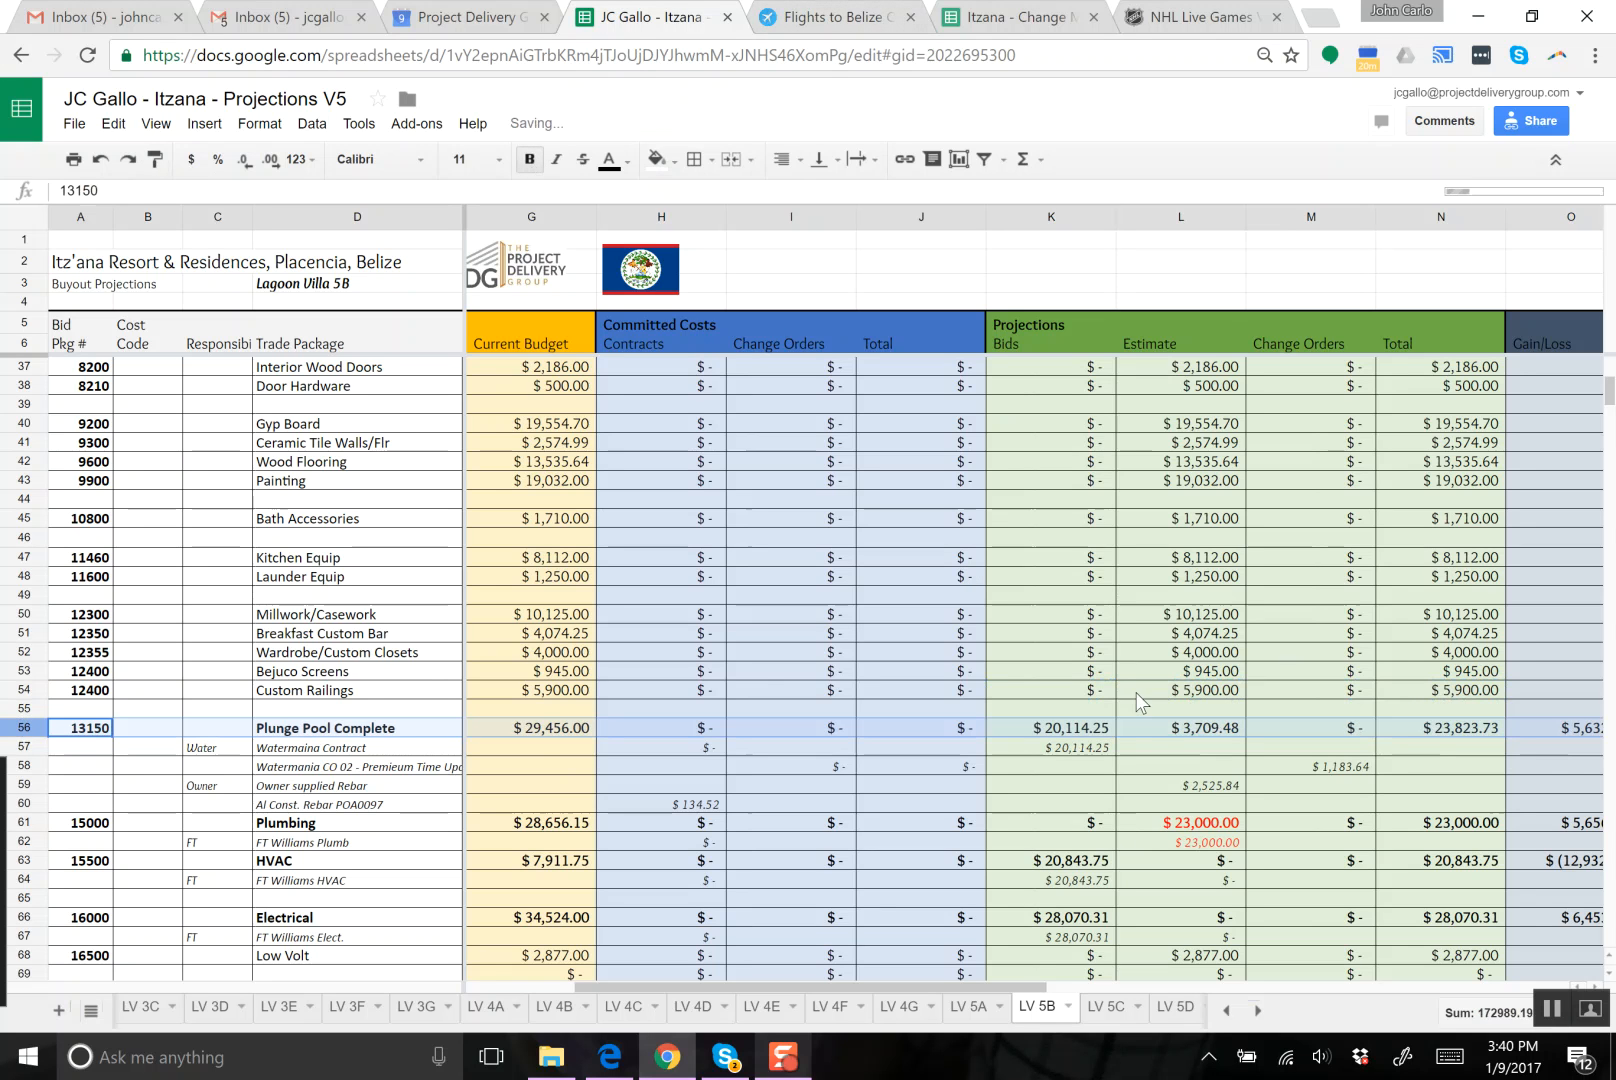
{"action": "left_click", "coordinate": [1220, 752]}
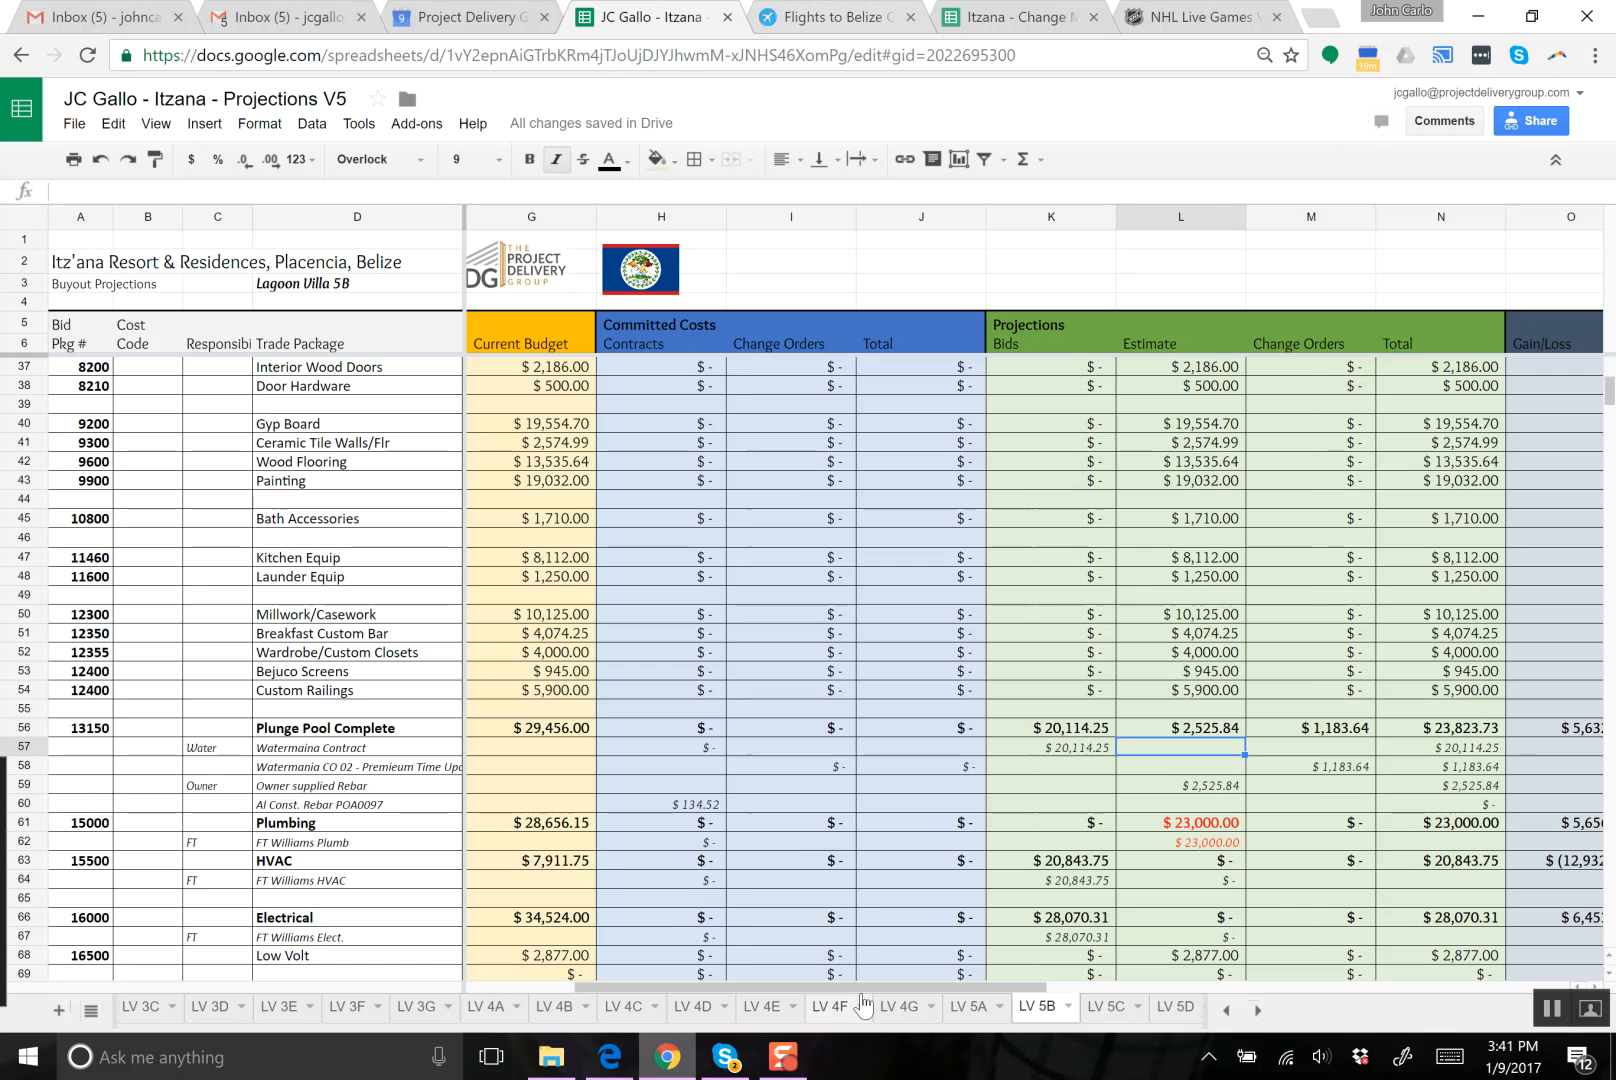
{"action": "left_click_drag", "start_coordinate": [862, 986], "coordinate": [694, 997]}
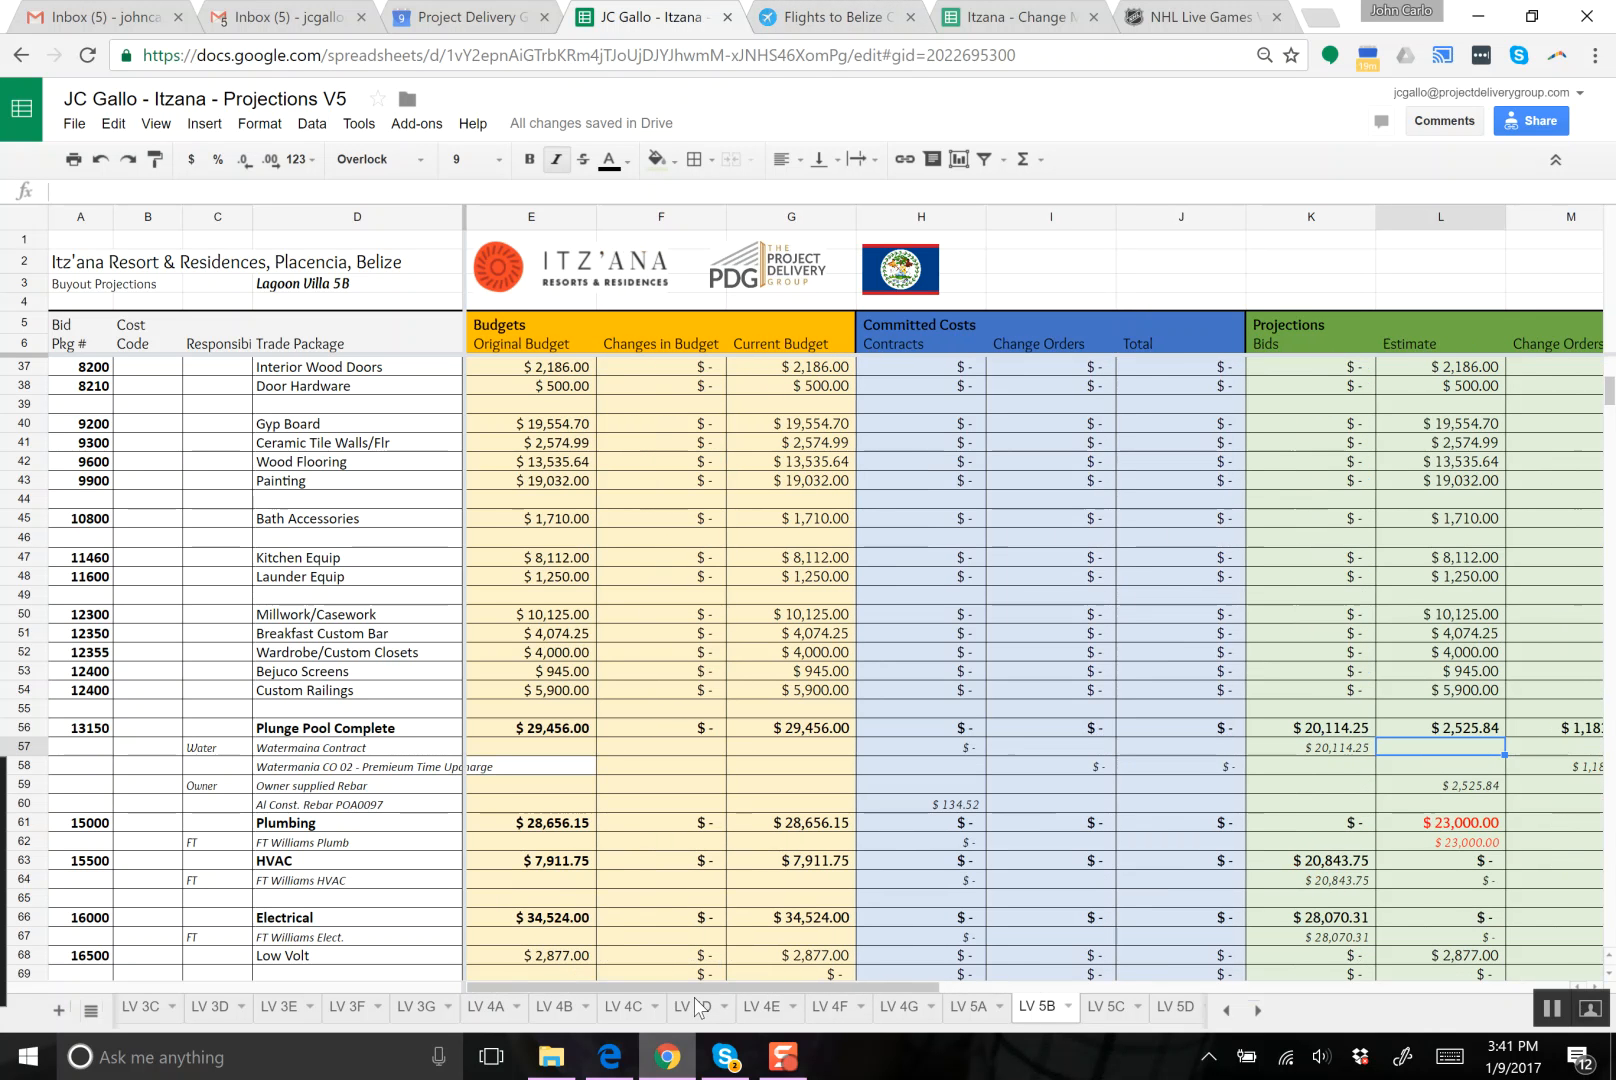